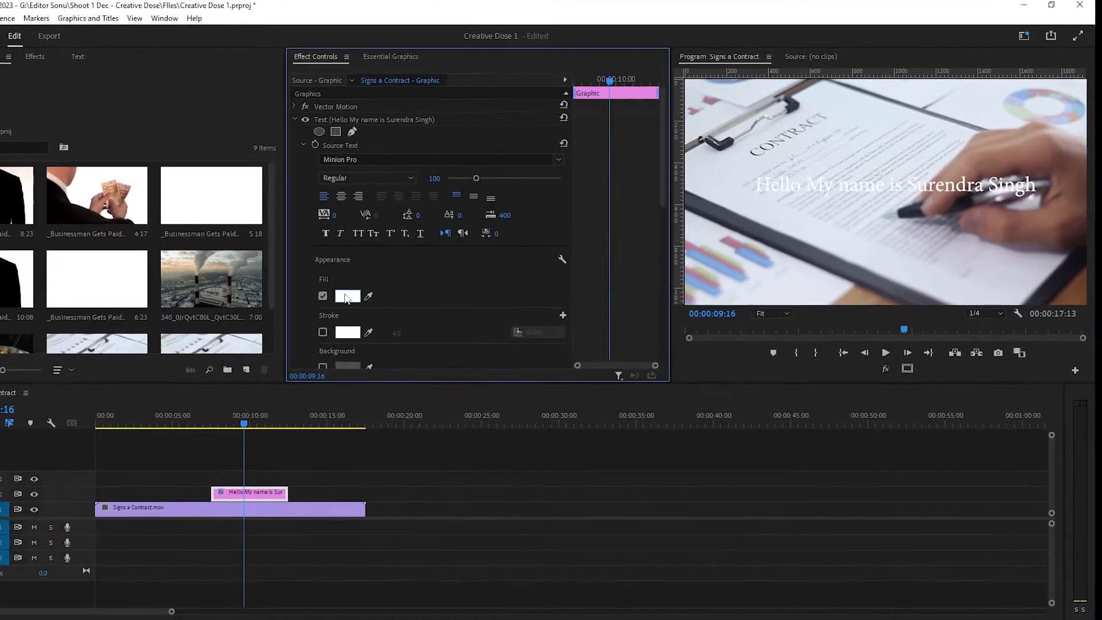
- Set the title text's fill colour to yellow (FFF222)
click(403, 279)
drag(394, 303, 402, 328)
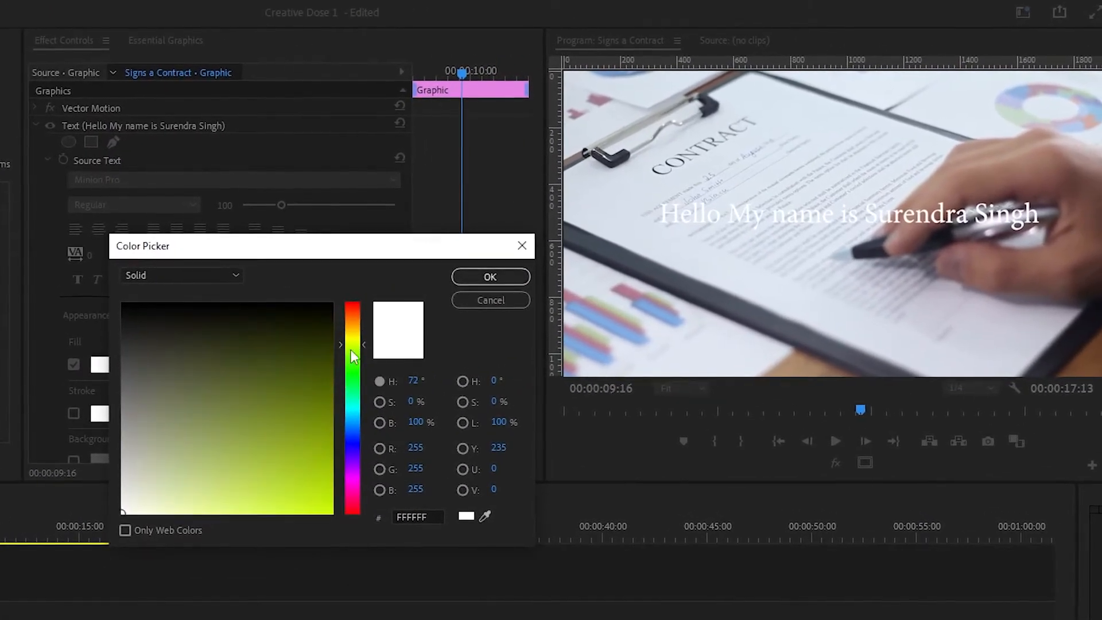
drag(351, 356, 352, 336)
click(305, 513)
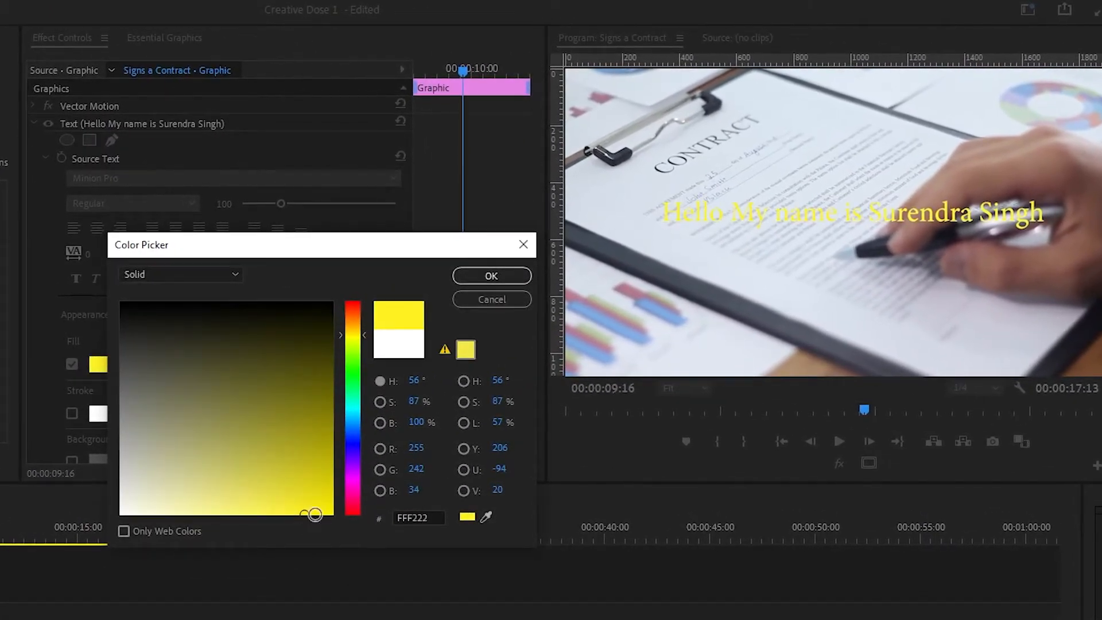
click(486, 278)
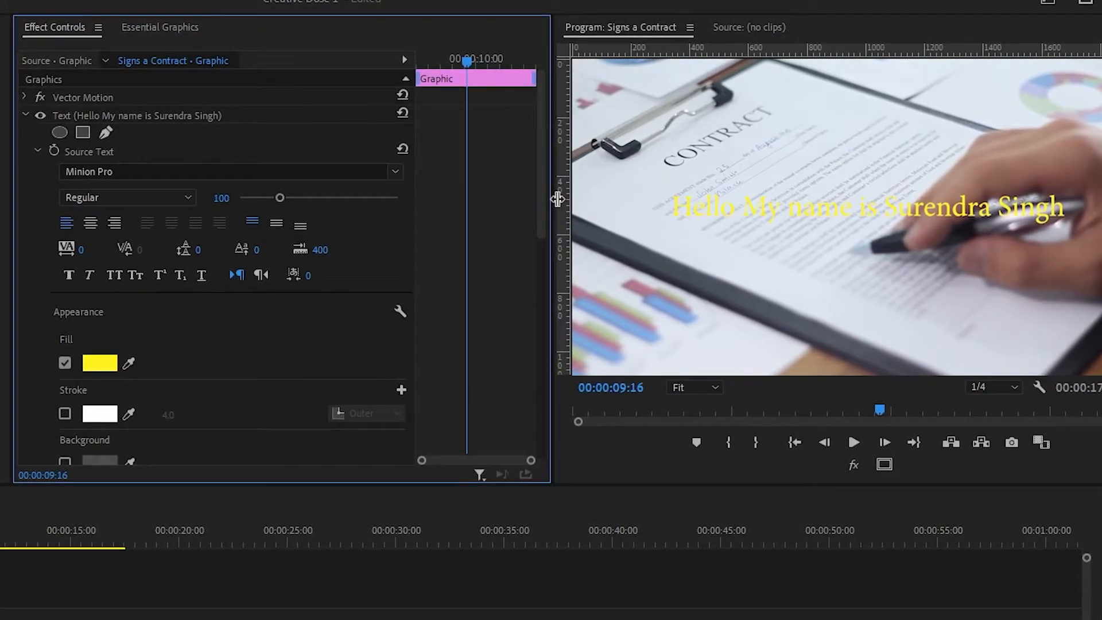
- Enable the title text's background and set its colour to red
scroll(544, 202, down, 2)
click(64, 421)
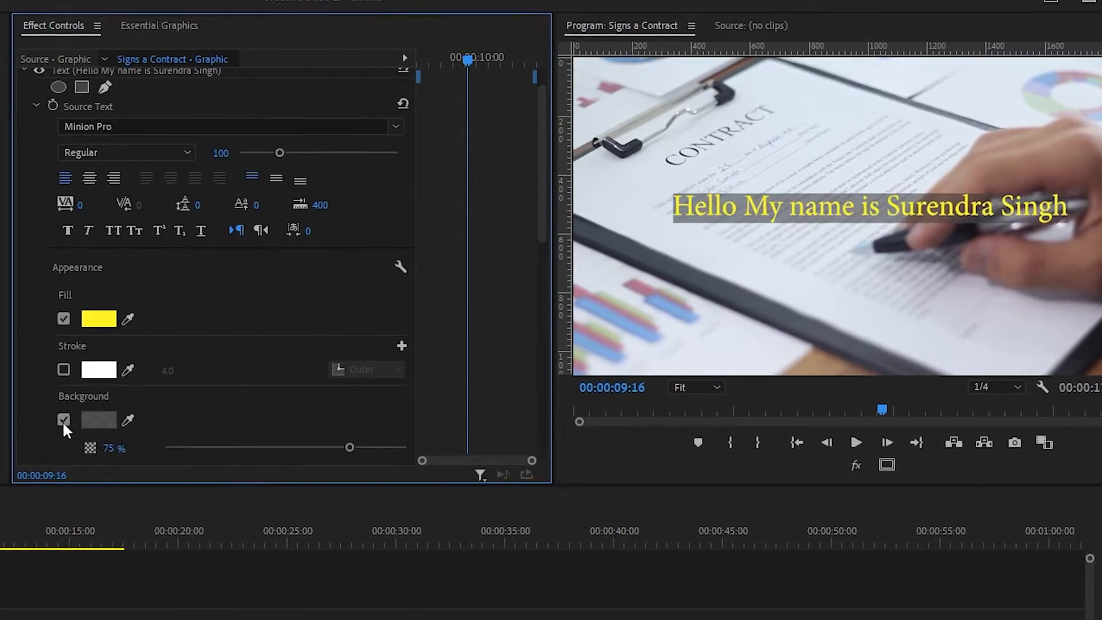
click(114, 424)
click(340, 492)
click(504, 279)
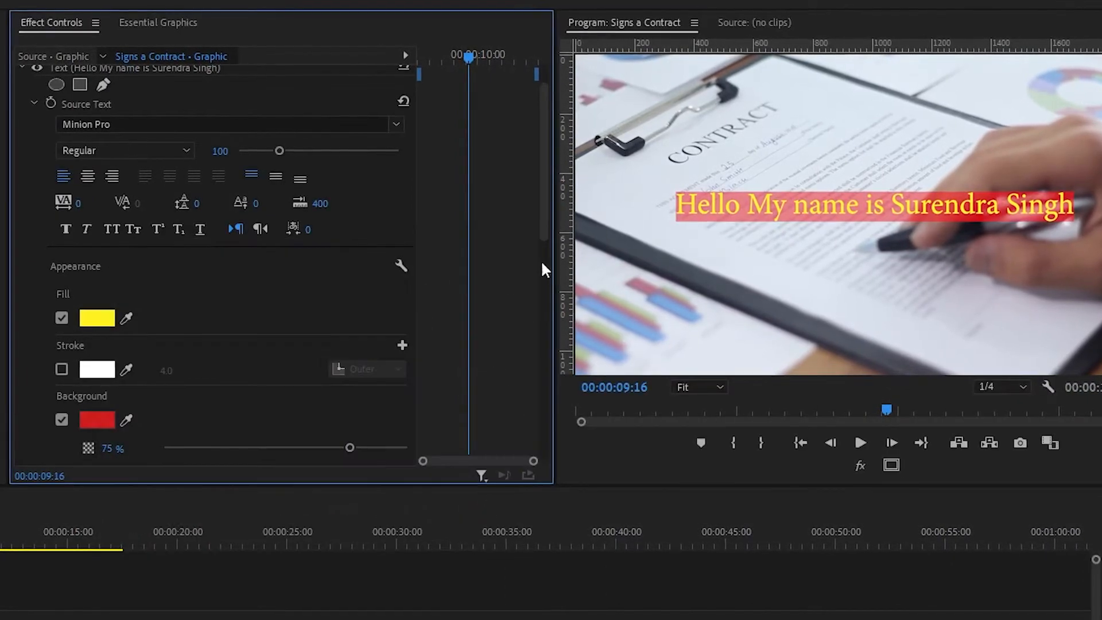
- Set the text background's opacity to 100 % and its size to 24.9
drag(349, 447, 497, 438)
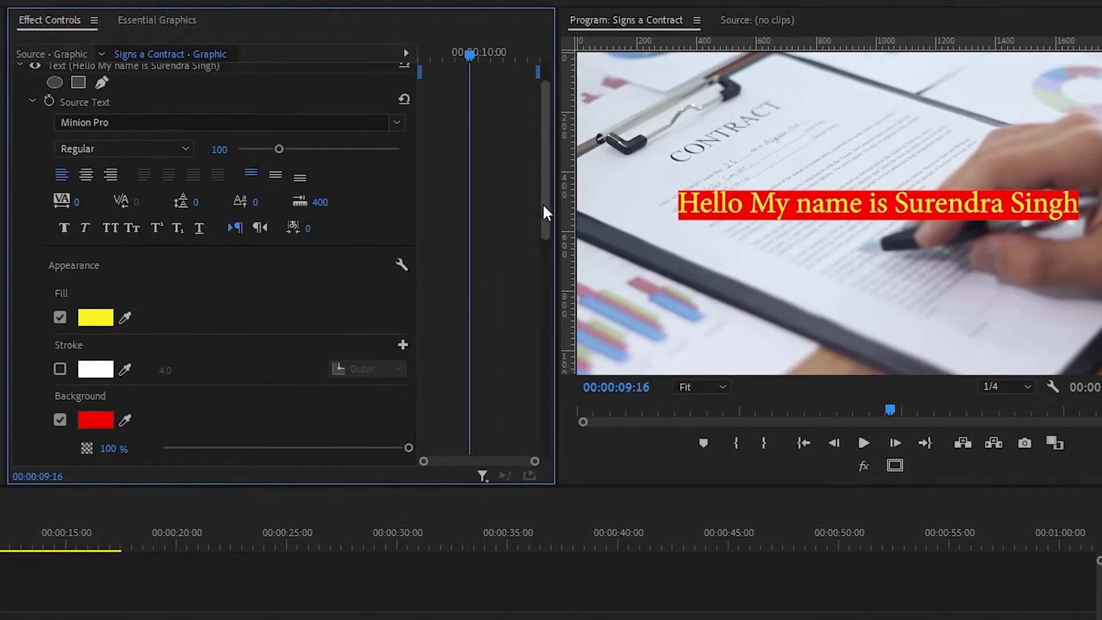
drag(543, 207, 543, 270)
drag(166, 313, 224, 325)
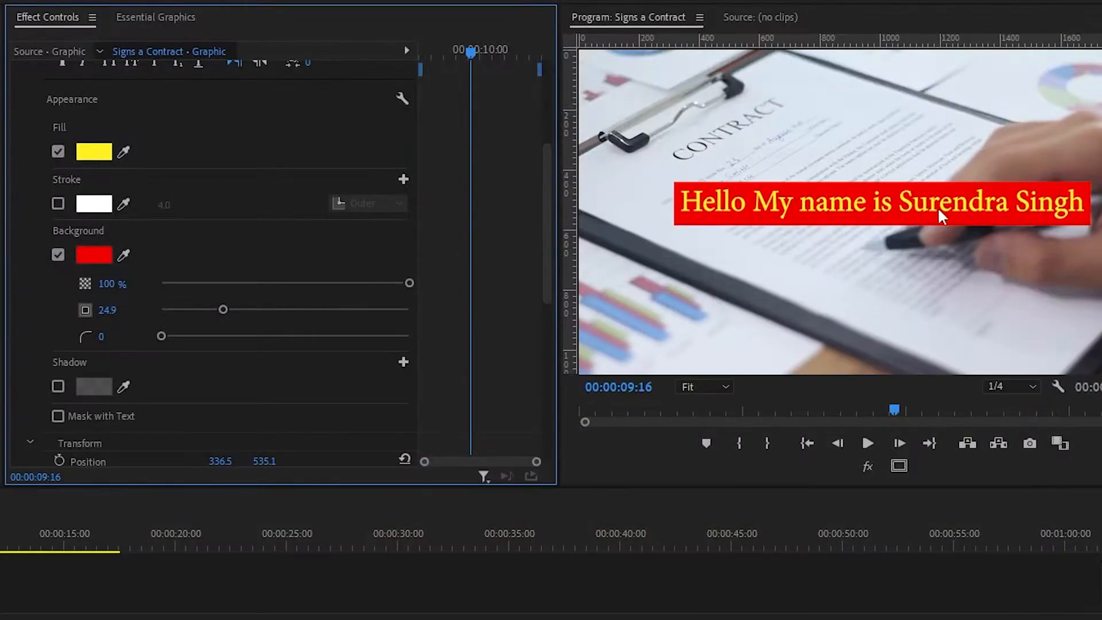
- Change the text fill to white by sampling the white stroke colour with the eyedropper
click(94, 152)
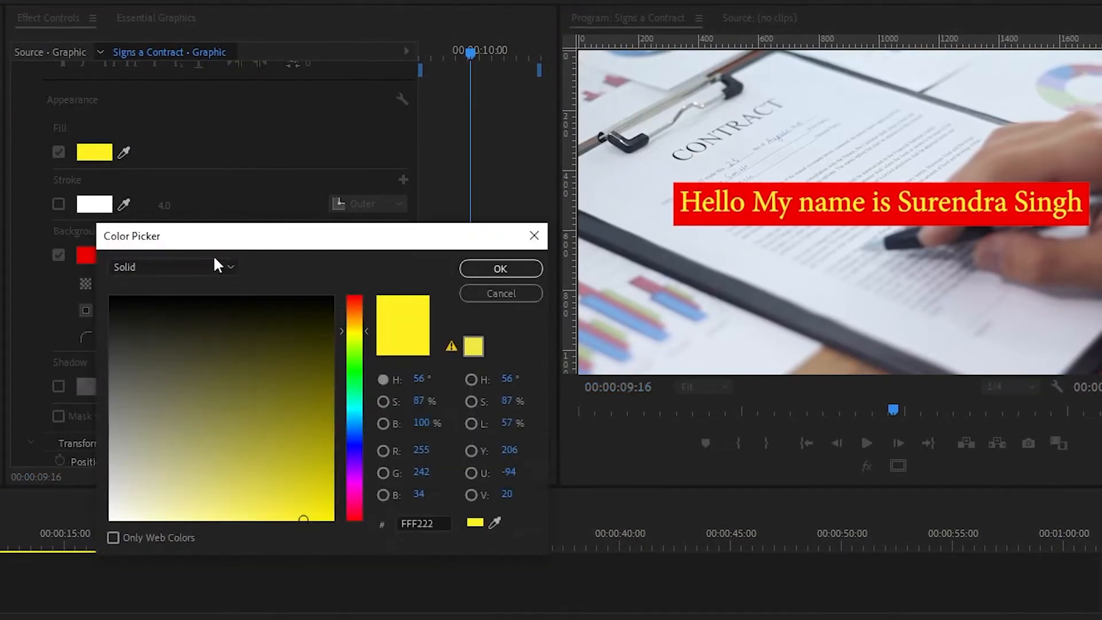
click(501, 292)
click(124, 153)
click(100, 205)
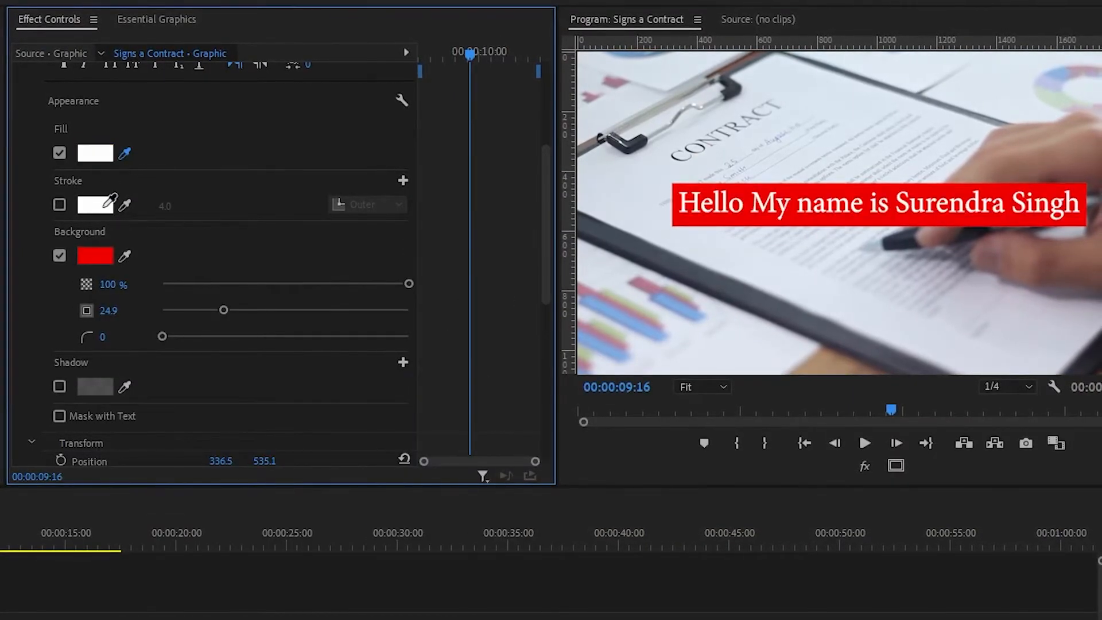
- Set the text background's colour to near-black (131313) and round its corners with a radius of 22
click(101, 260)
click(111, 304)
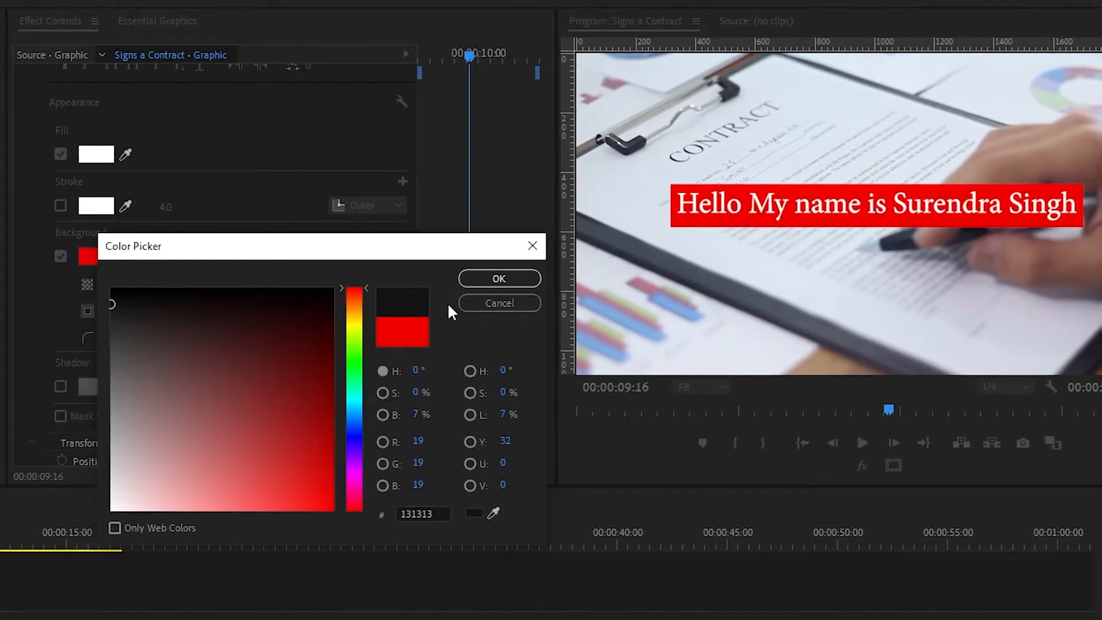
click(466, 278)
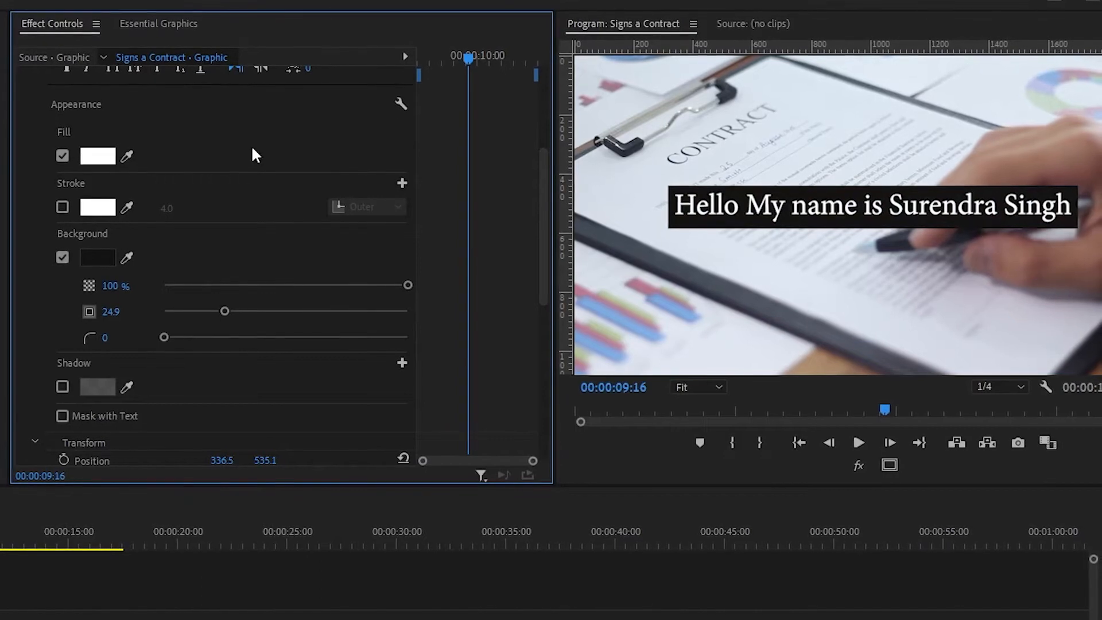
drag(163, 338, 218, 339)
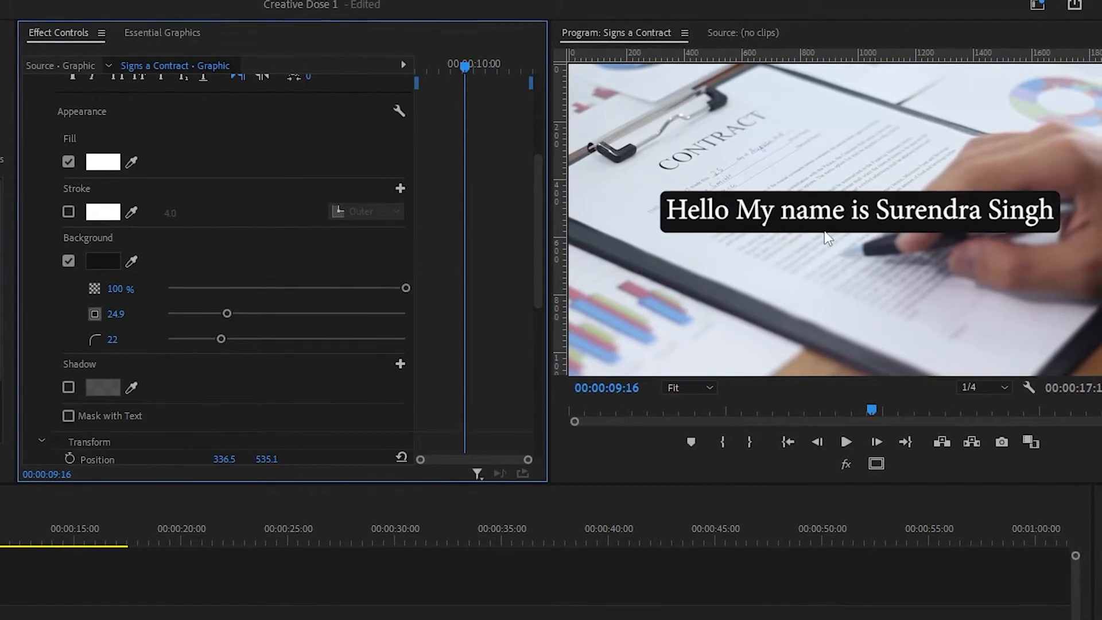
- Sample the dark background colour for the text fill and the white stroke colour for the text background
click(133, 161)
click(133, 263)
click(106, 214)
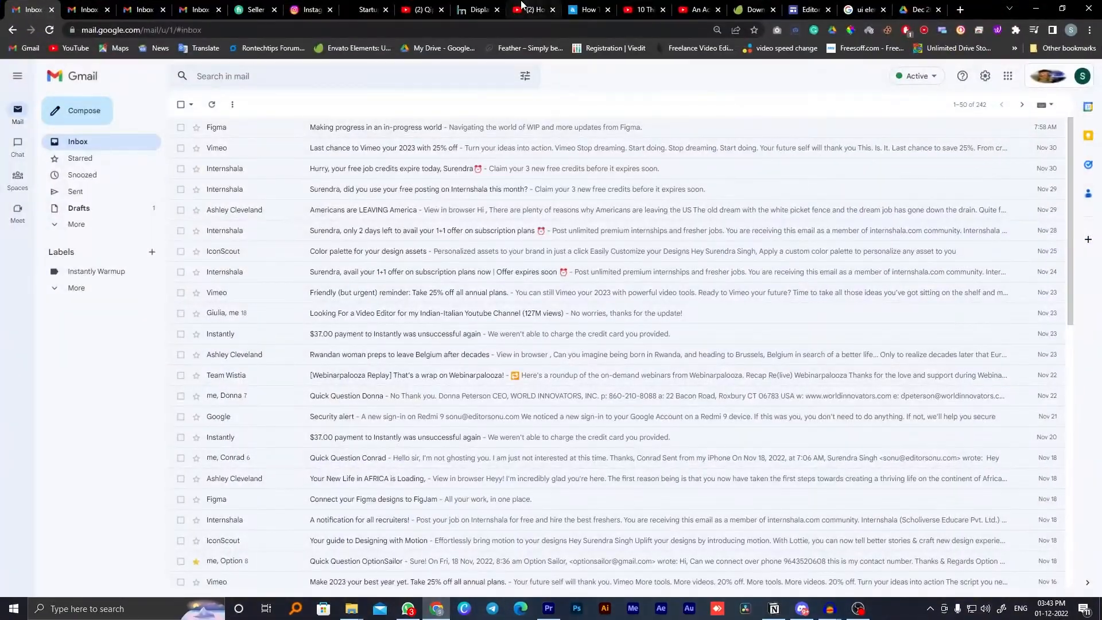
- Look through the text style reference screenshots on the Creativity Dose page in Notion, and return to YouTube in the browser
click(425, 8)
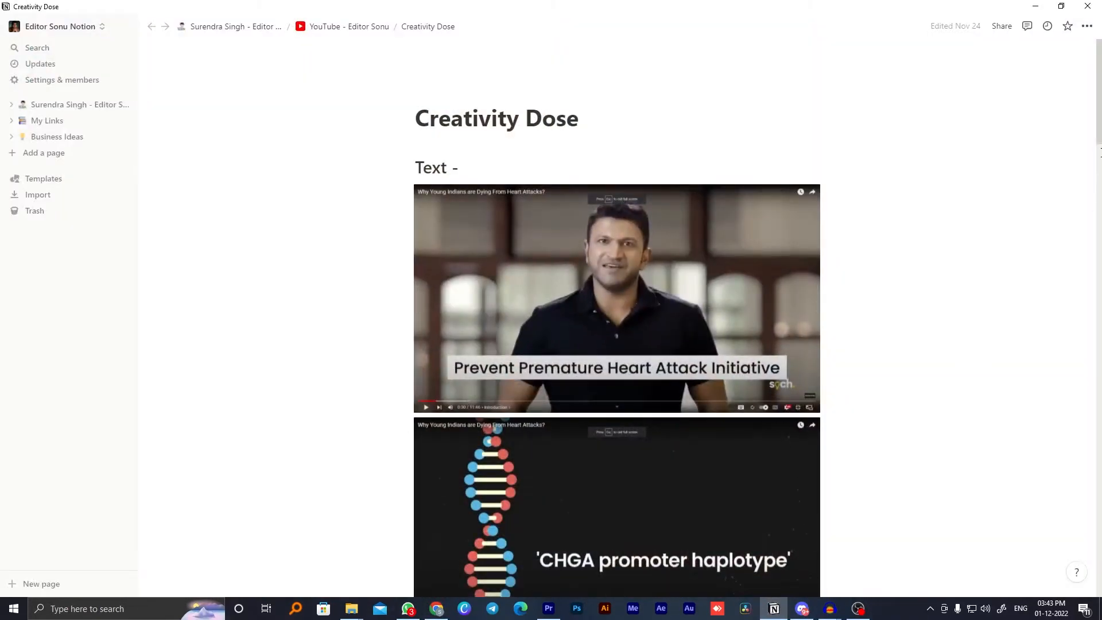
drag(1099, 122, 1101, 572)
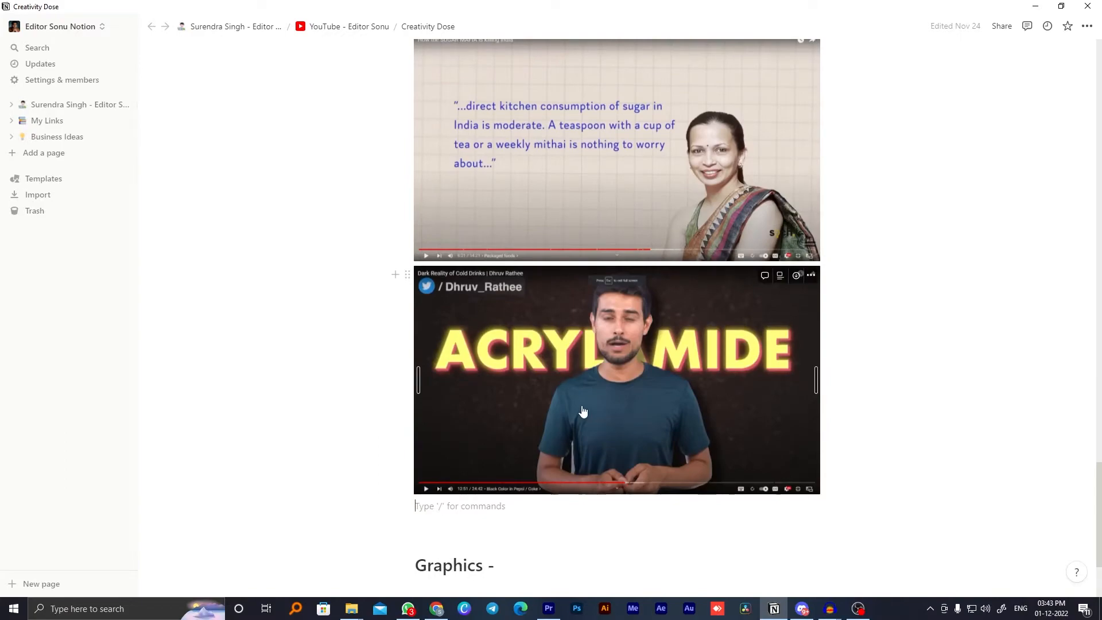
drag(1100, 510, 1100, 170)
click(1035, 6)
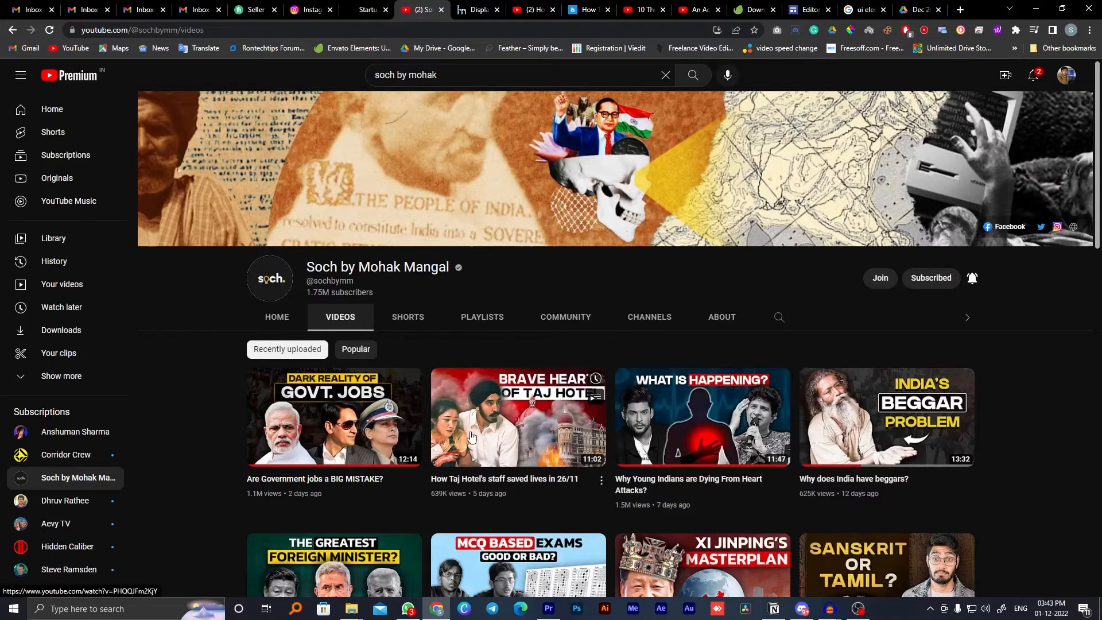
- Open the video "Are Government jobs a BIG MISTAKE?" and skim its opening sections for on-screen text examples
click(391, 446)
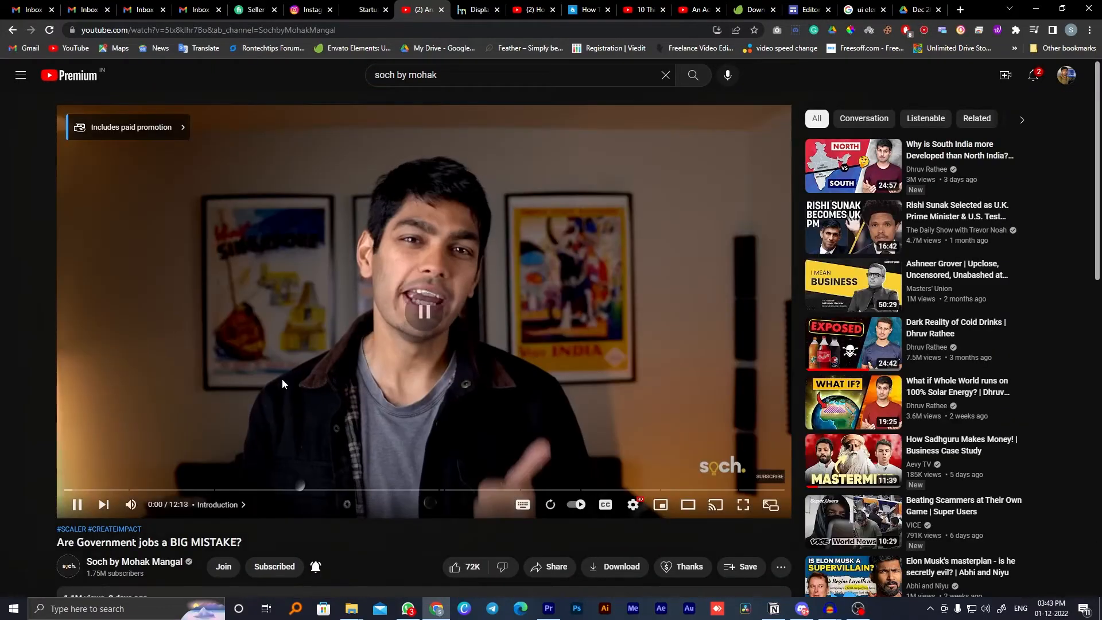
drag(71, 490, 116, 489)
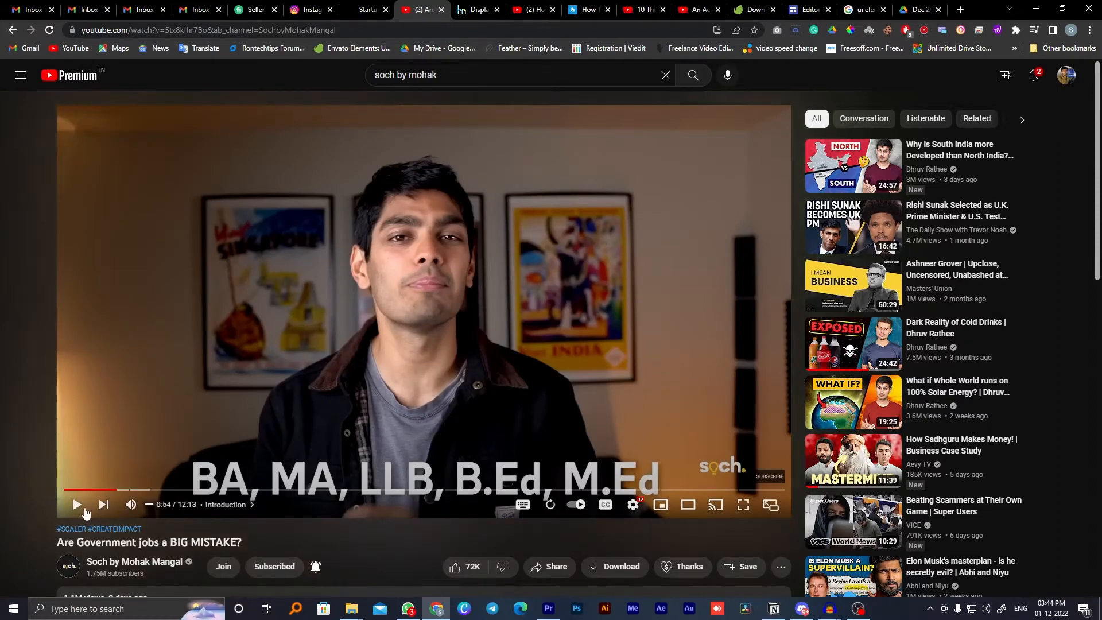
drag(124, 490, 150, 490)
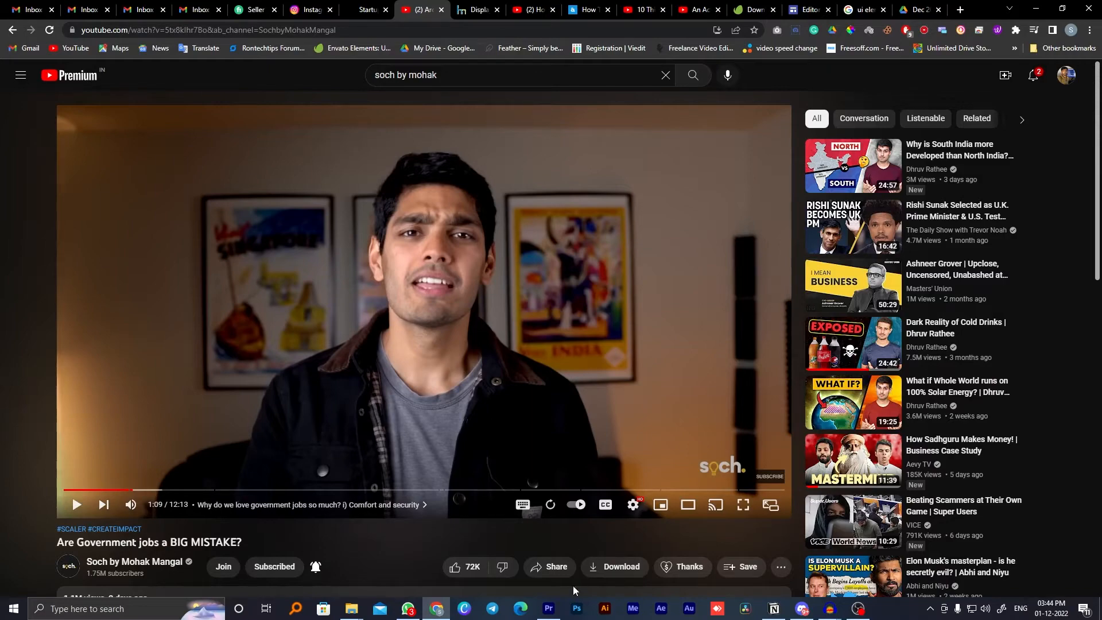
- Switch back to Premiere Pro and select the title graphic clip on track V2
click(549, 609)
click(459, 476)
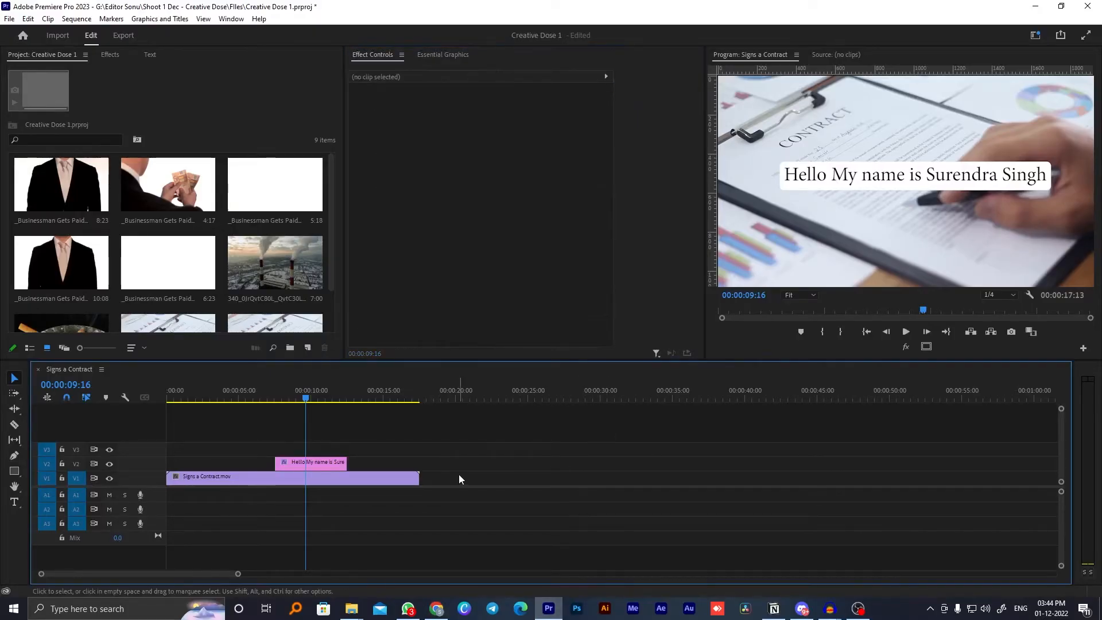
click(300, 465)
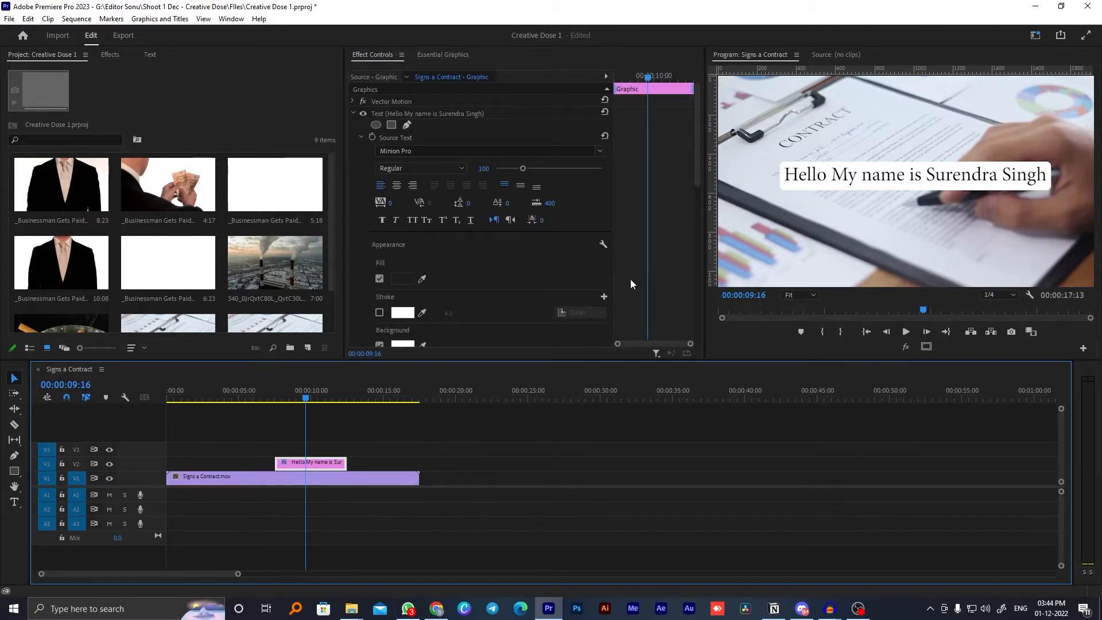
- Set the title text's fill colour to red (F90000)
click(402, 279)
drag(517, 373, 558, 379)
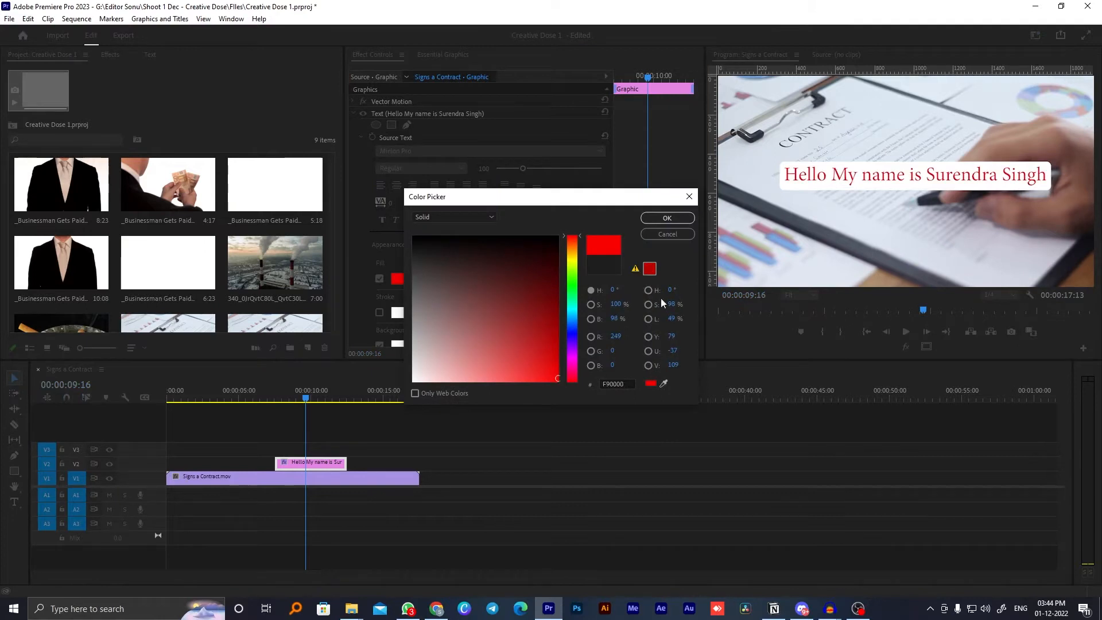
click(683, 222)
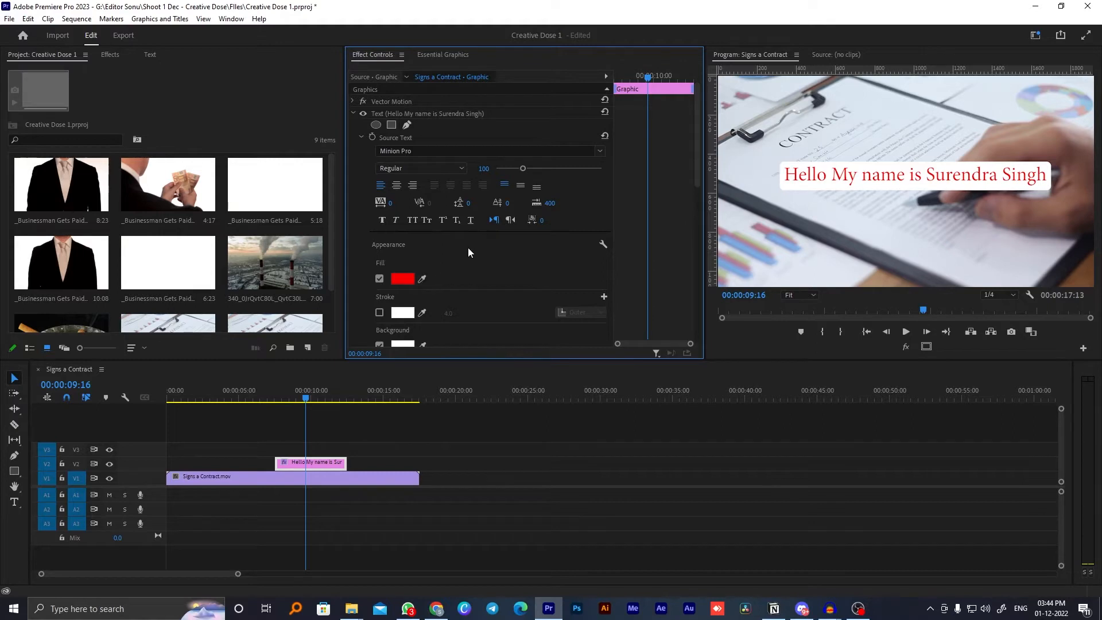
- Sample the dark interface grey with the eyedropper for the title text's fill, and deselect the clip
click(422, 279)
click(521, 250)
click(451, 421)
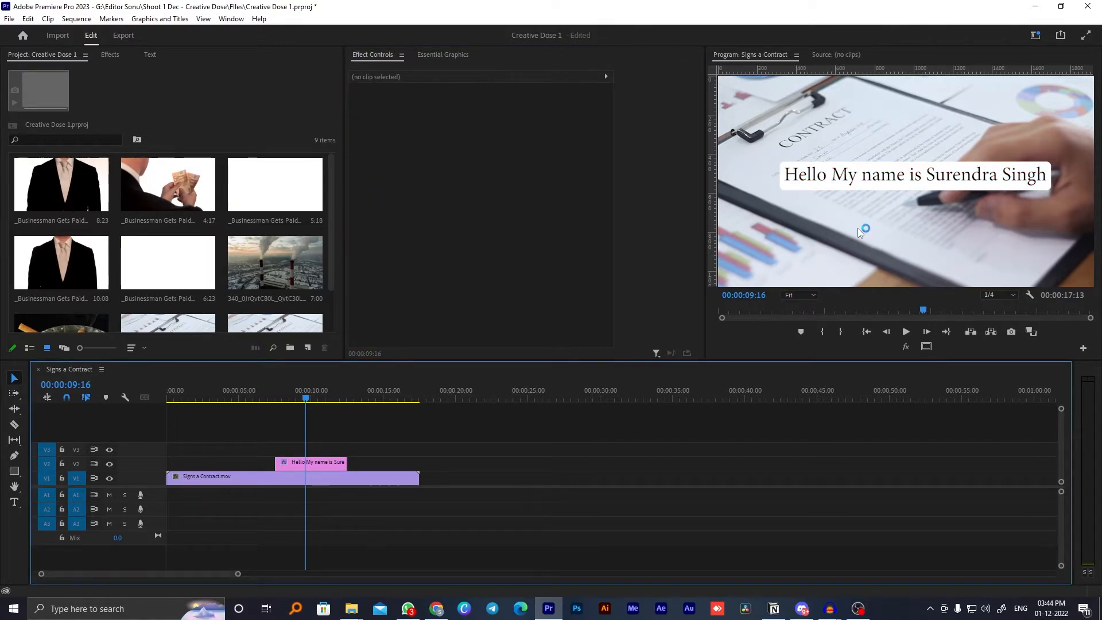
- Replace the title graphic's text with "Creativity"
click(334, 467)
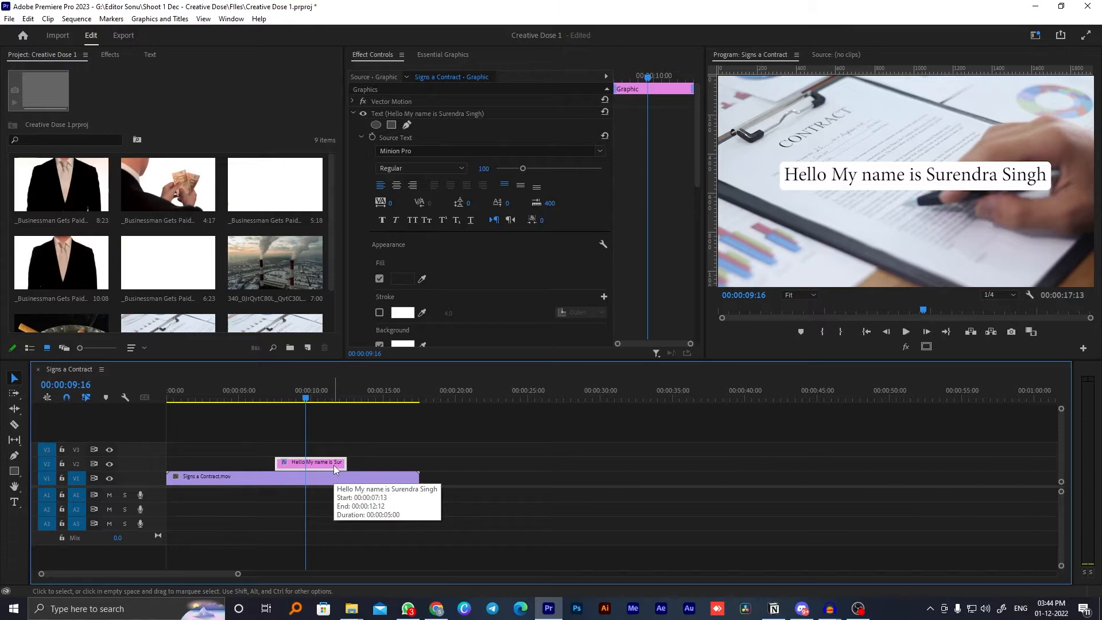
double_click(919, 176)
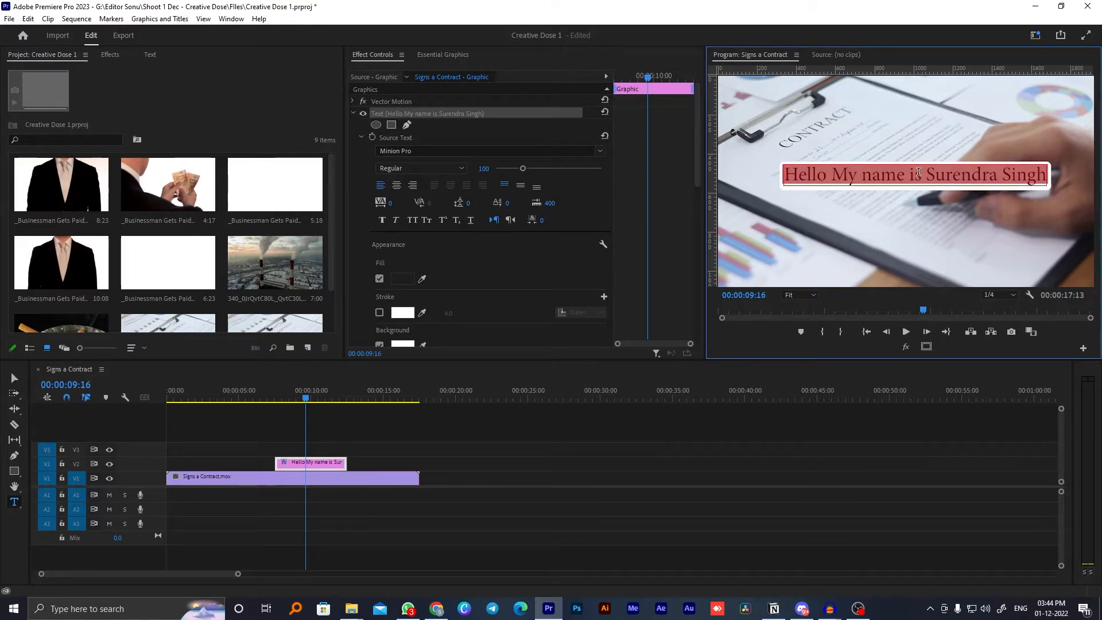
text(Creativity)
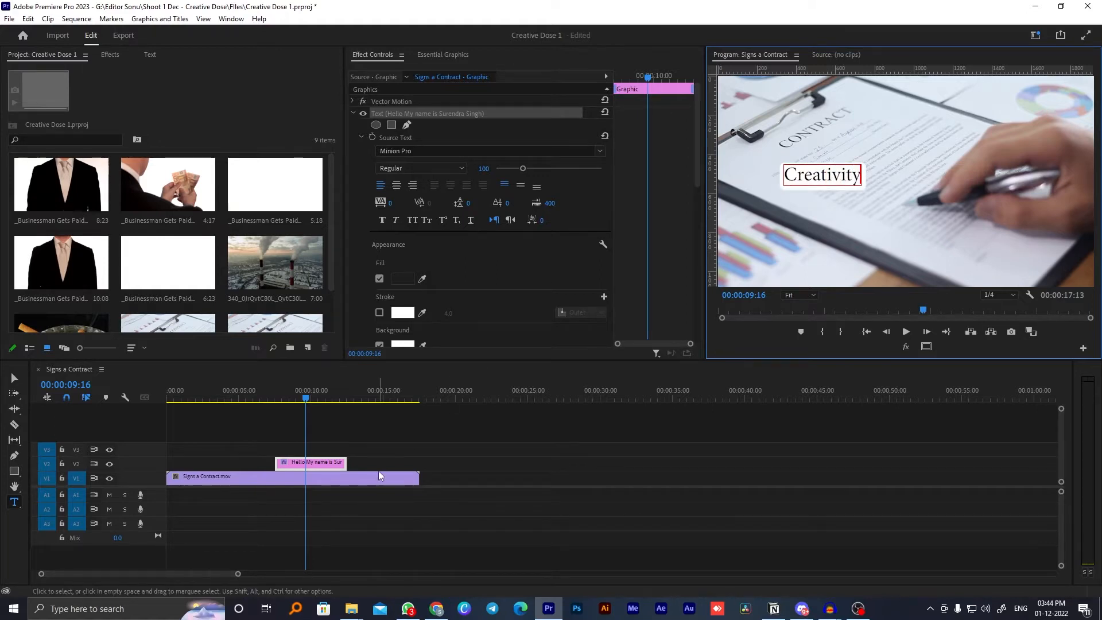
click(370, 431)
- Centre-align the "Creativity" text and set its horizontal position to 933.5
click(325, 462)
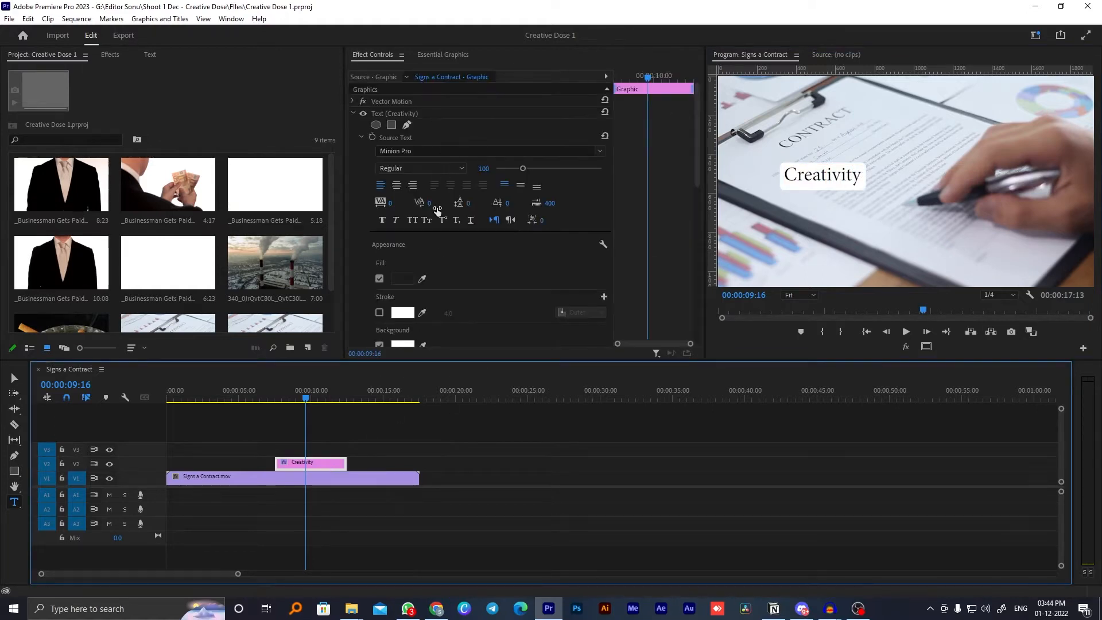
click(396, 185)
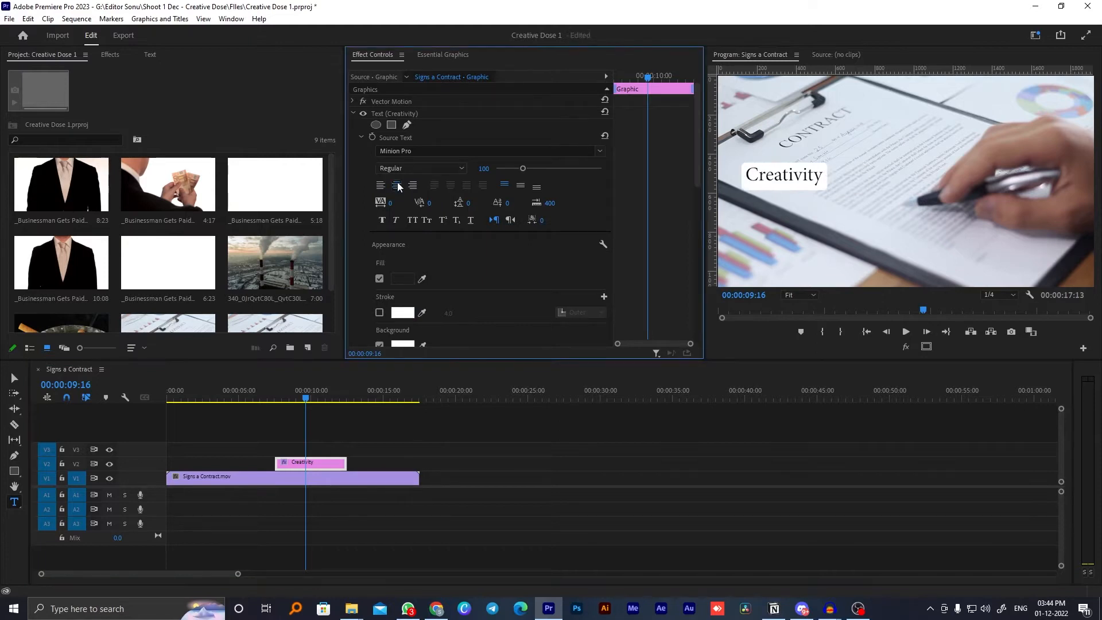
drag(697, 183, 698, 252)
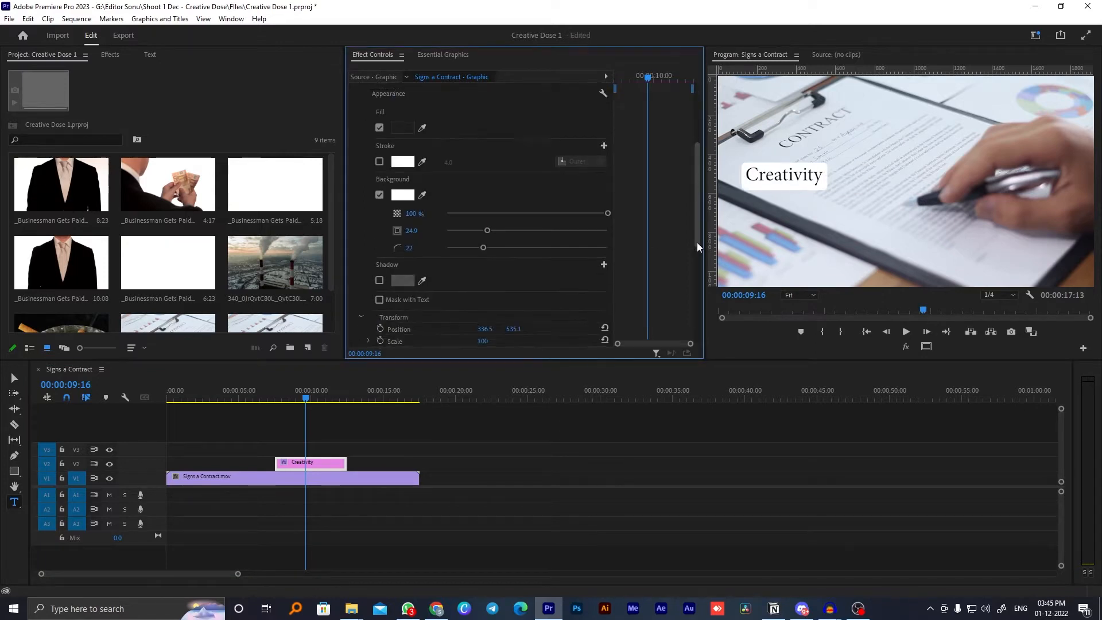
drag(485, 304, 542, 305)
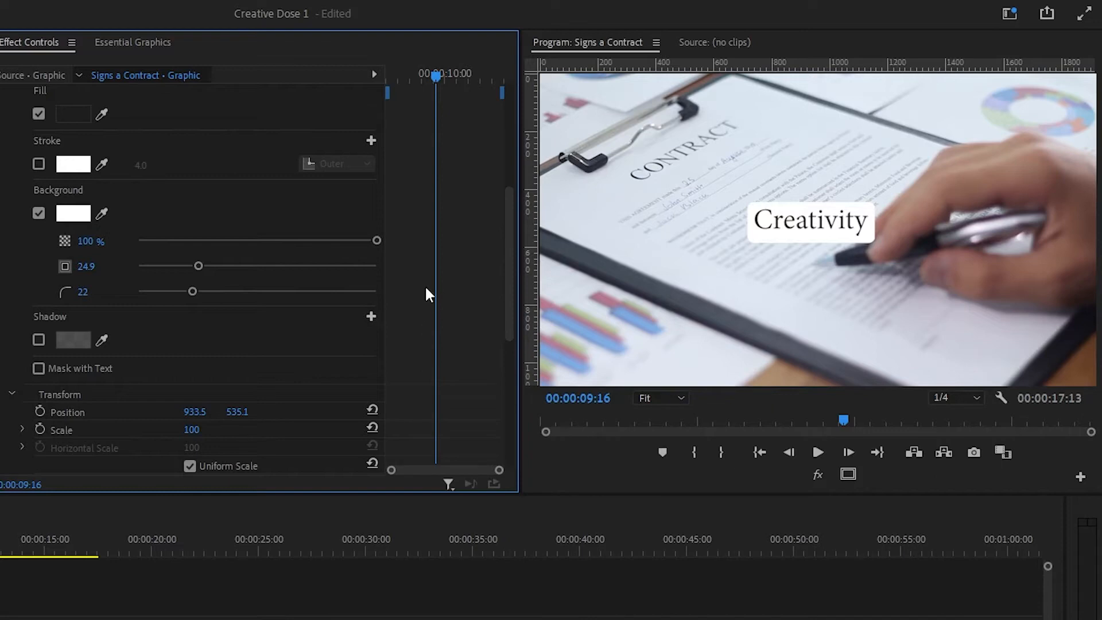
- Turn off the "Creativity" text's background and change its font to Montserrat
click(39, 213)
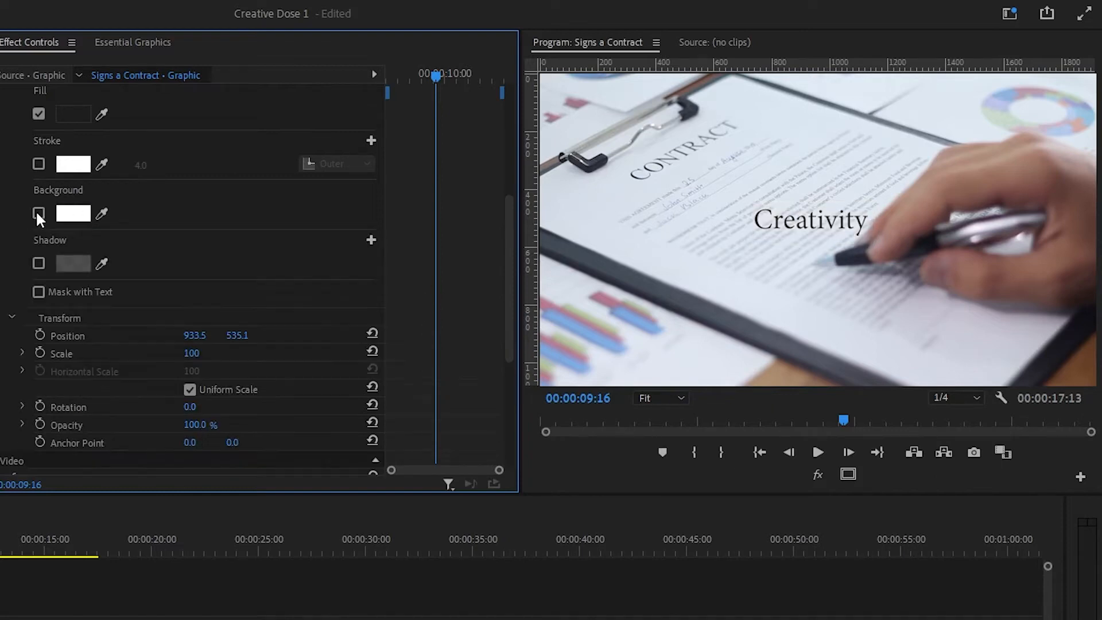
drag(510, 268, 514, 110)
click(365, 184)
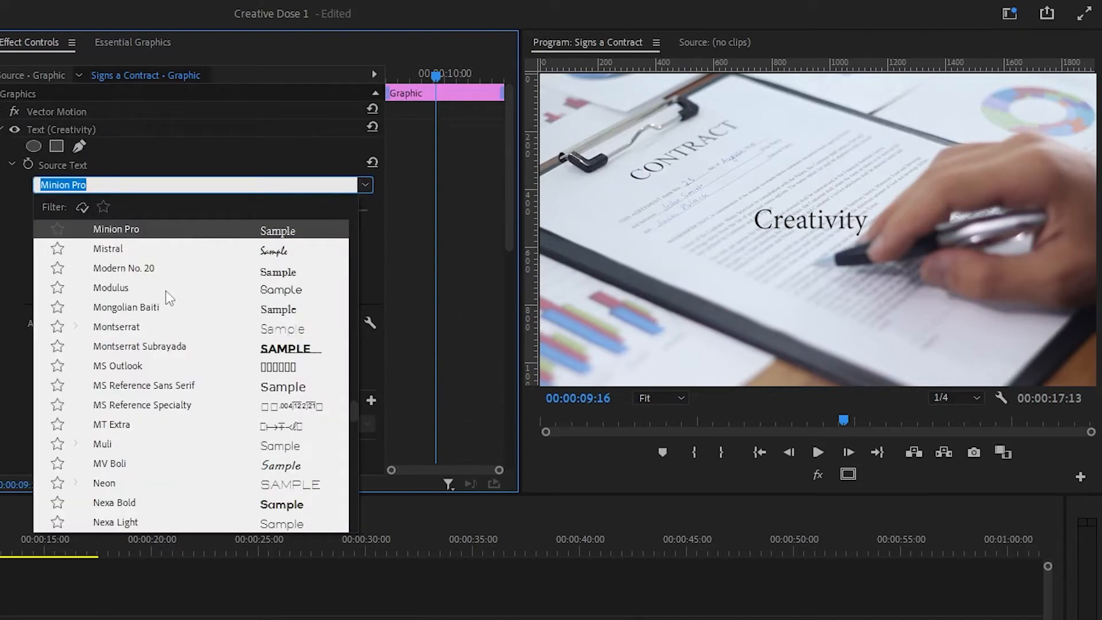
click(132, 325)
click(178, 592)
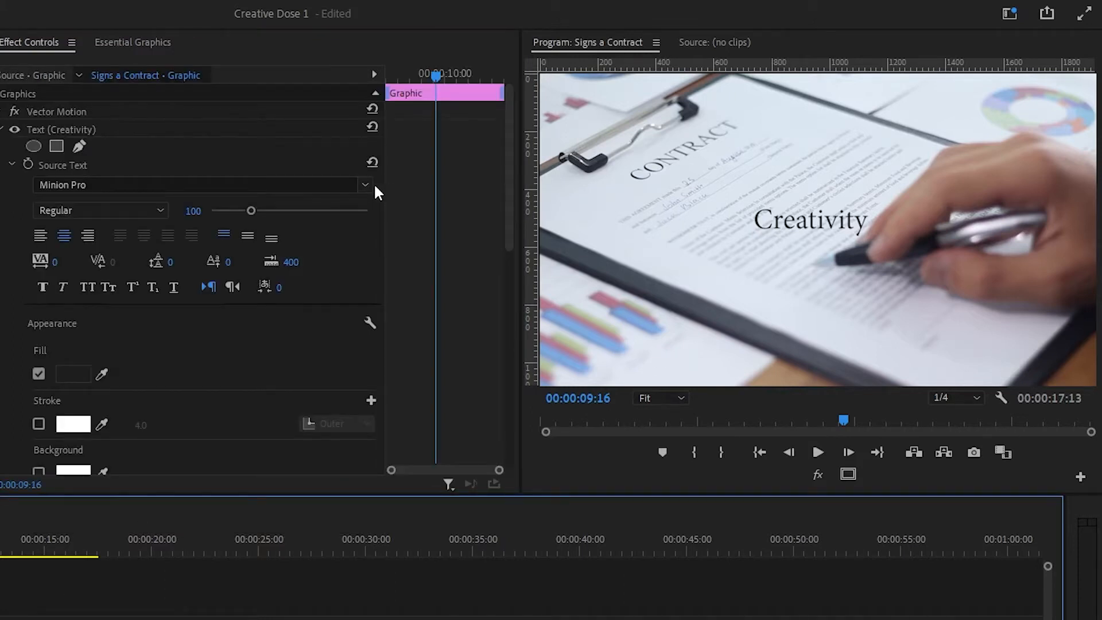
click(365, 185)
click(148, 326)
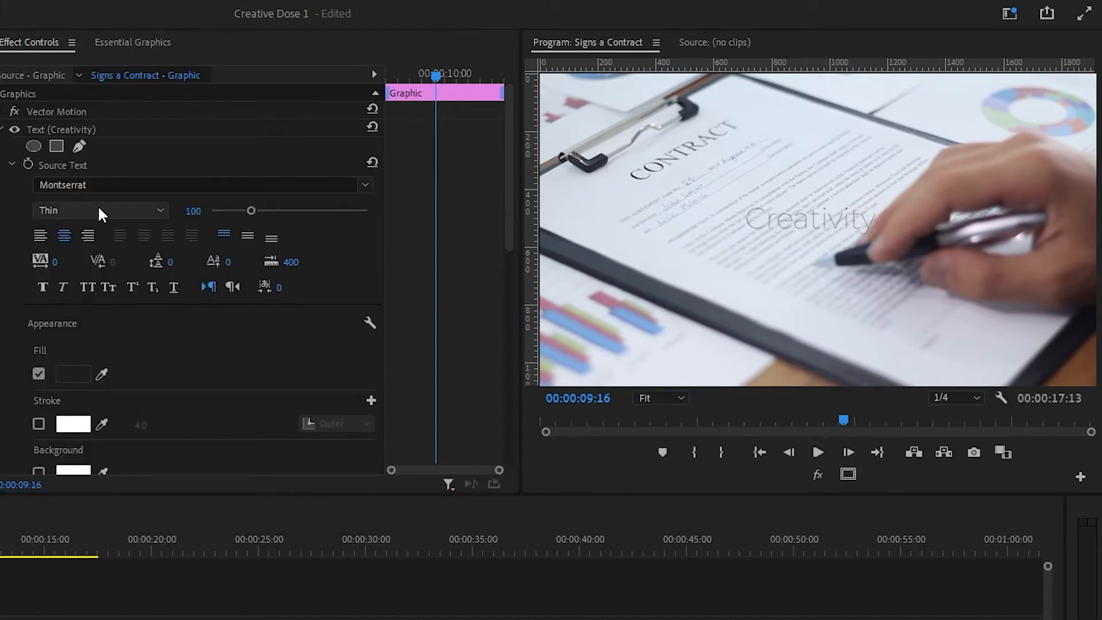
- Set the "Creativity" text's Montserrat weight to Bold and its font size to 199
click(98, 209)
click(68, 452)
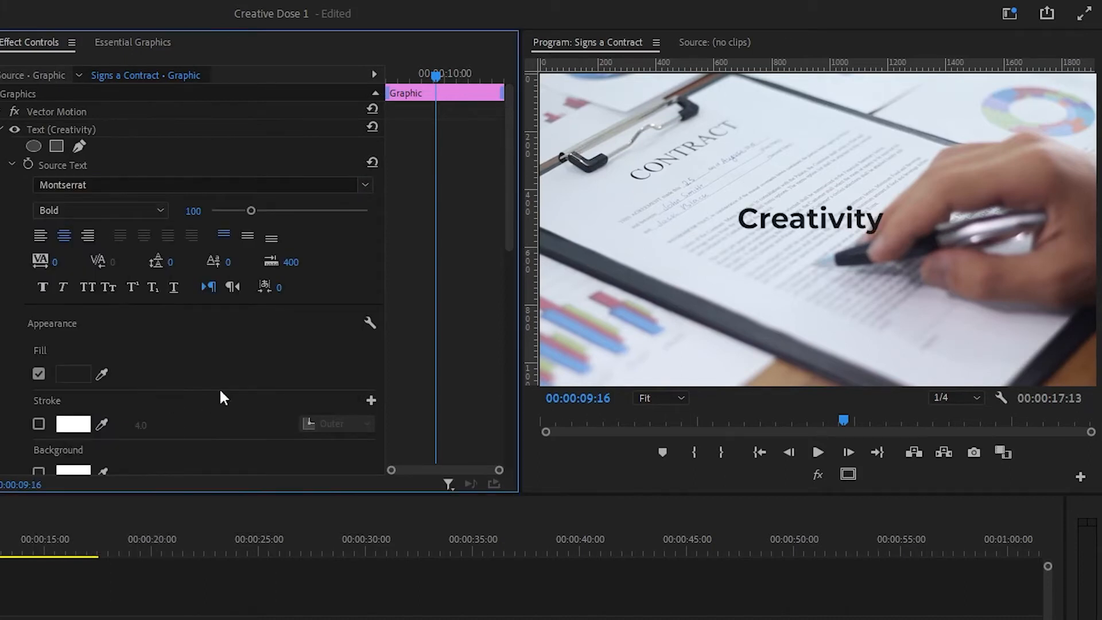
drag(195, 210, 253, 211)
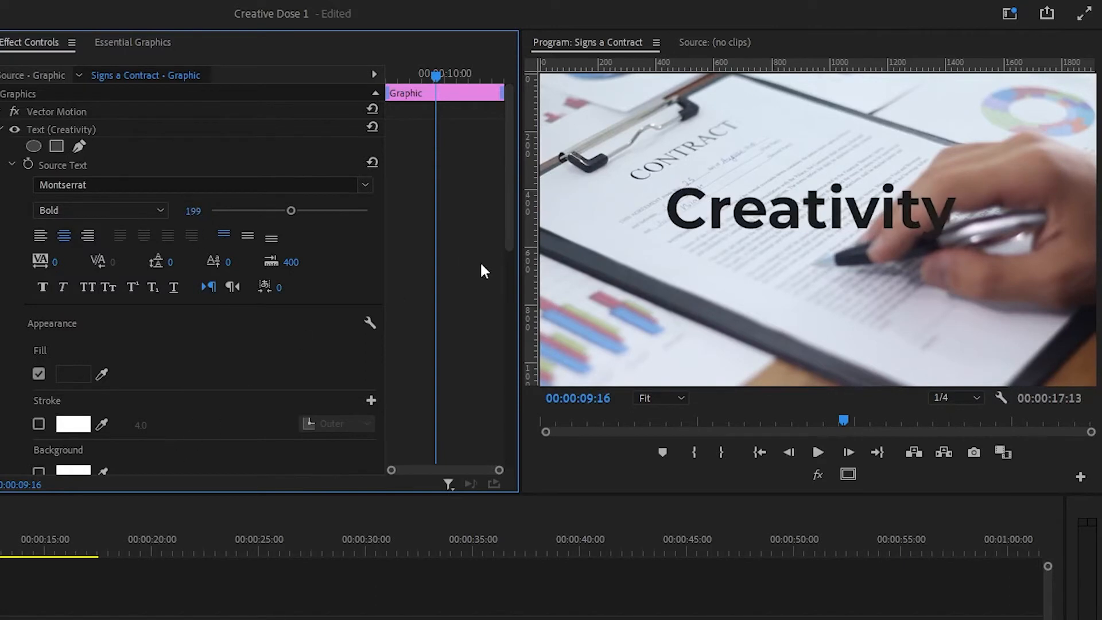
- Lower the "Creativity" text to a vertical position of 591.1 and make its fill white
drag(515, 216, 516, 280)
drag(230, 463, 245, 459)
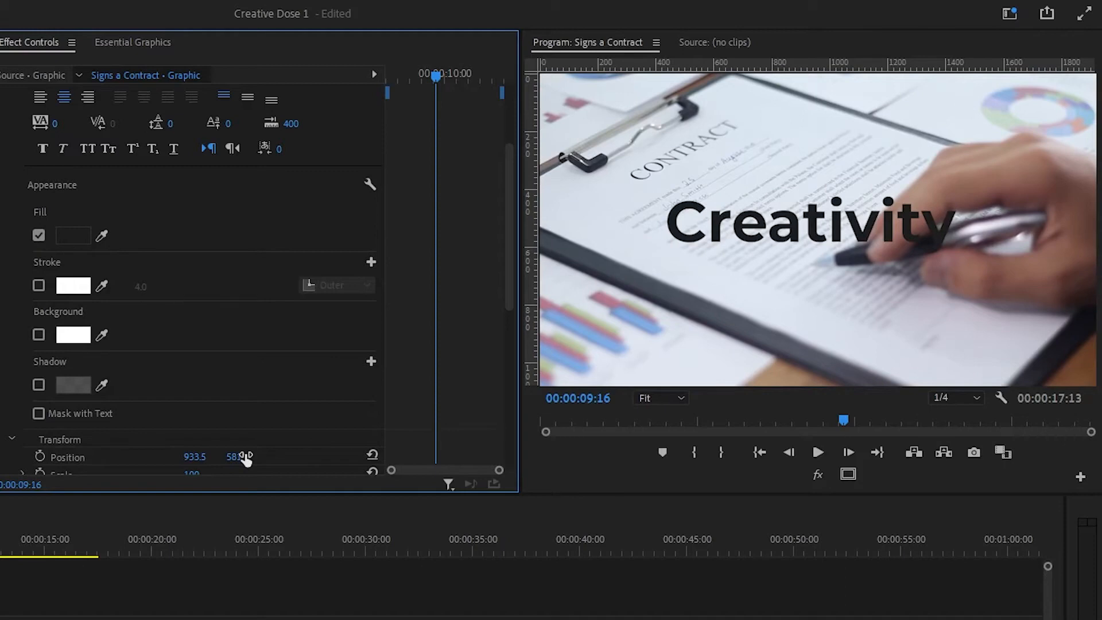
drag(236, 454, 241, 454)
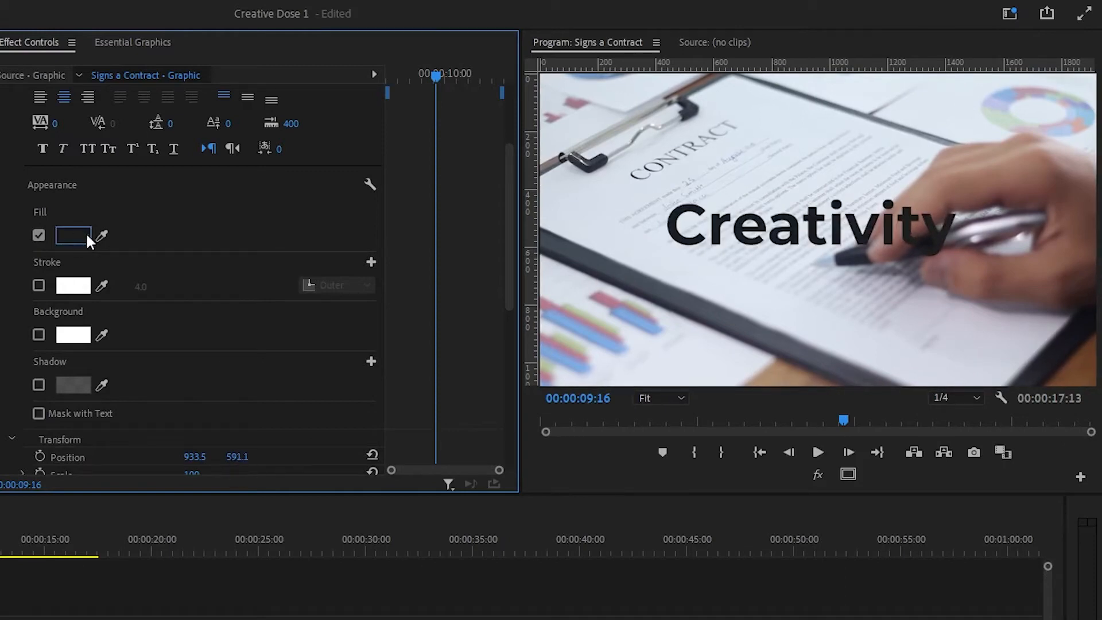
click(83, 284)
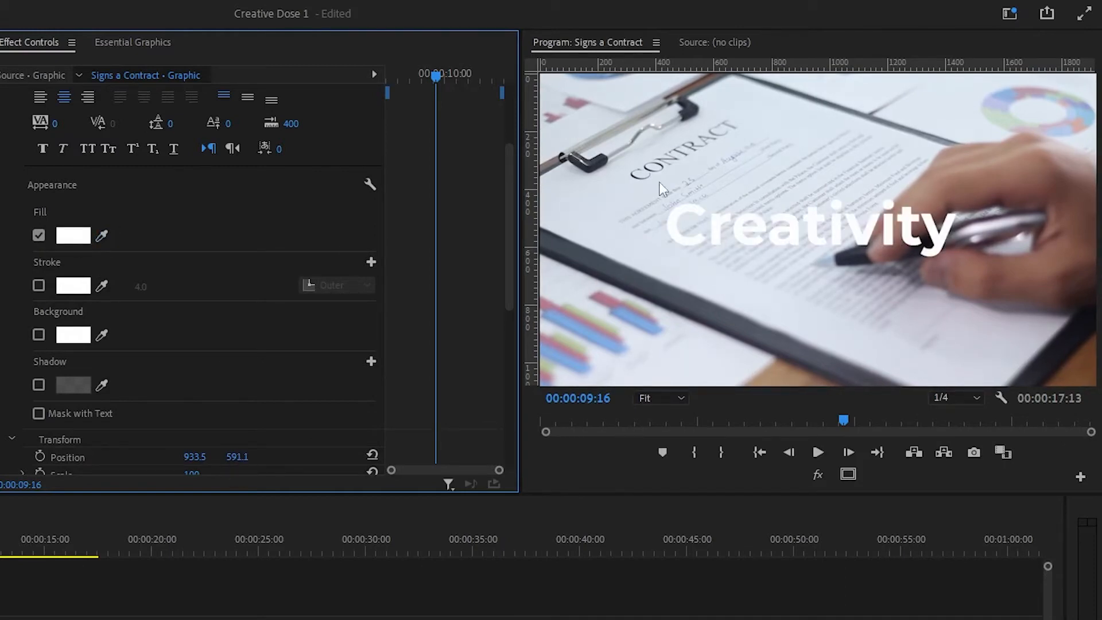
- Try a near-black 0B0B0B outer stroke on the "Creativity" text, and turn it off again
click(38, 284)
click(143, 287)
click(77, 287)
click(244, 313)
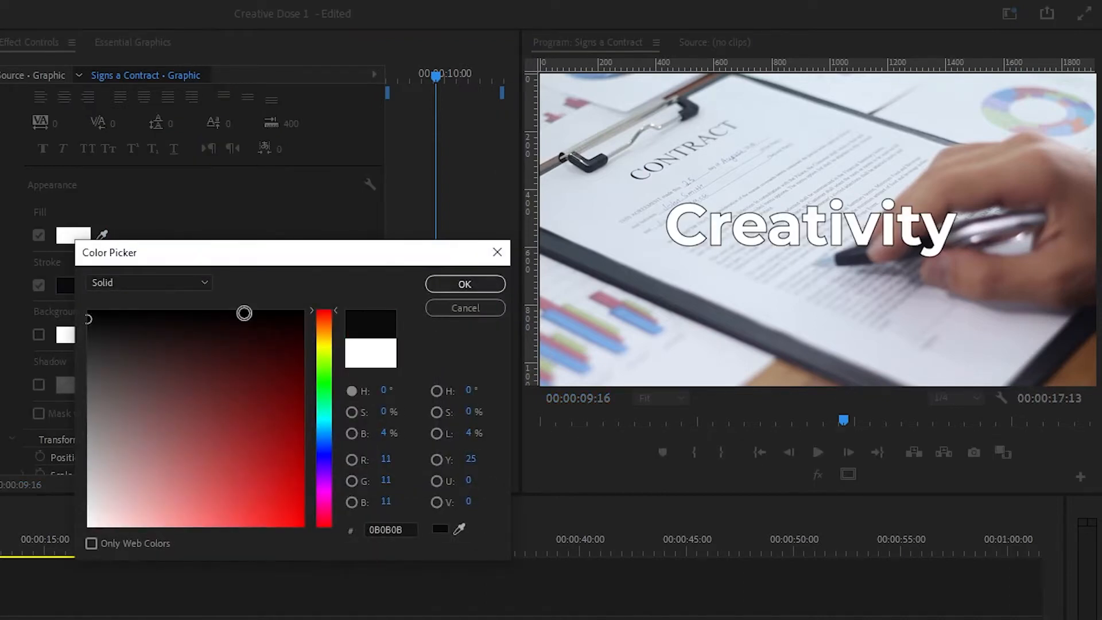
click(454, 283)
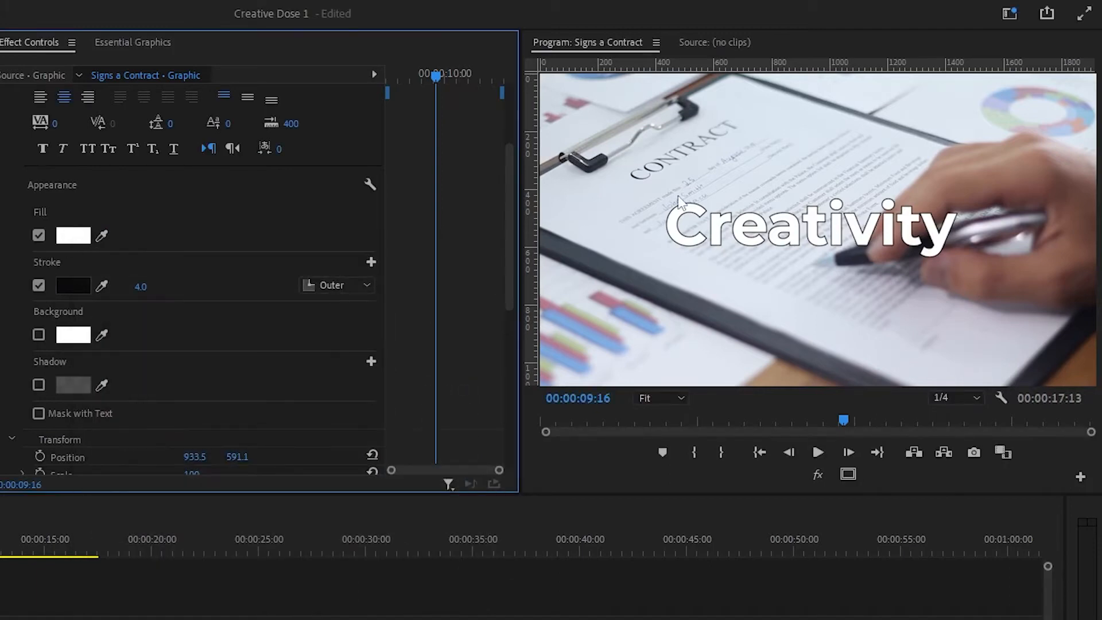
click(38, 286)
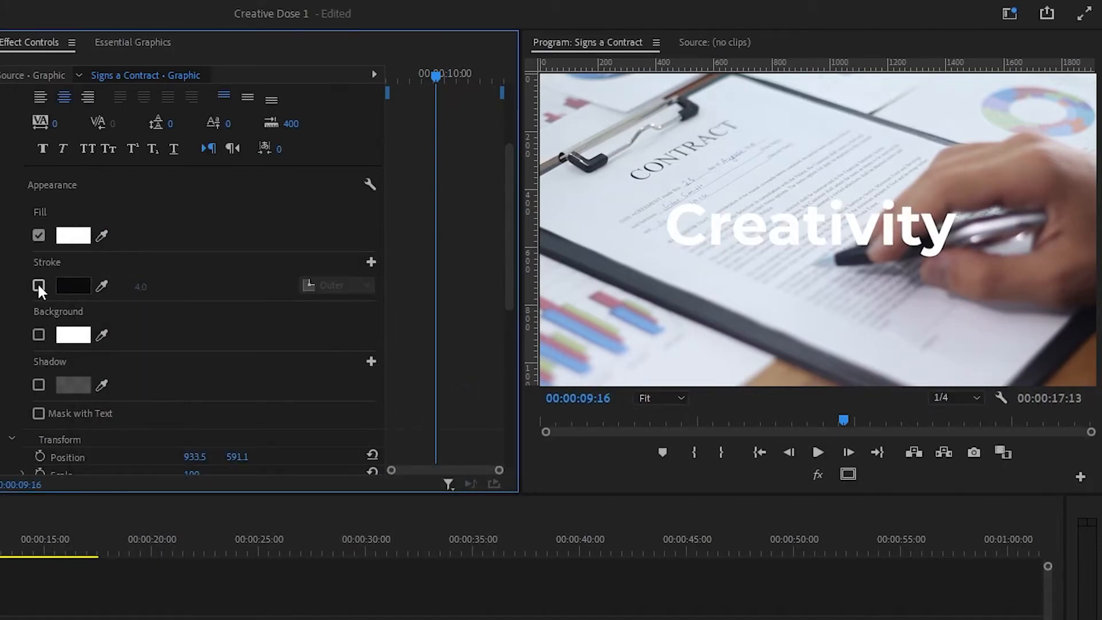
- Switch the "Creativity" text's shadow on and off to compare the two looks
click(38, 386)
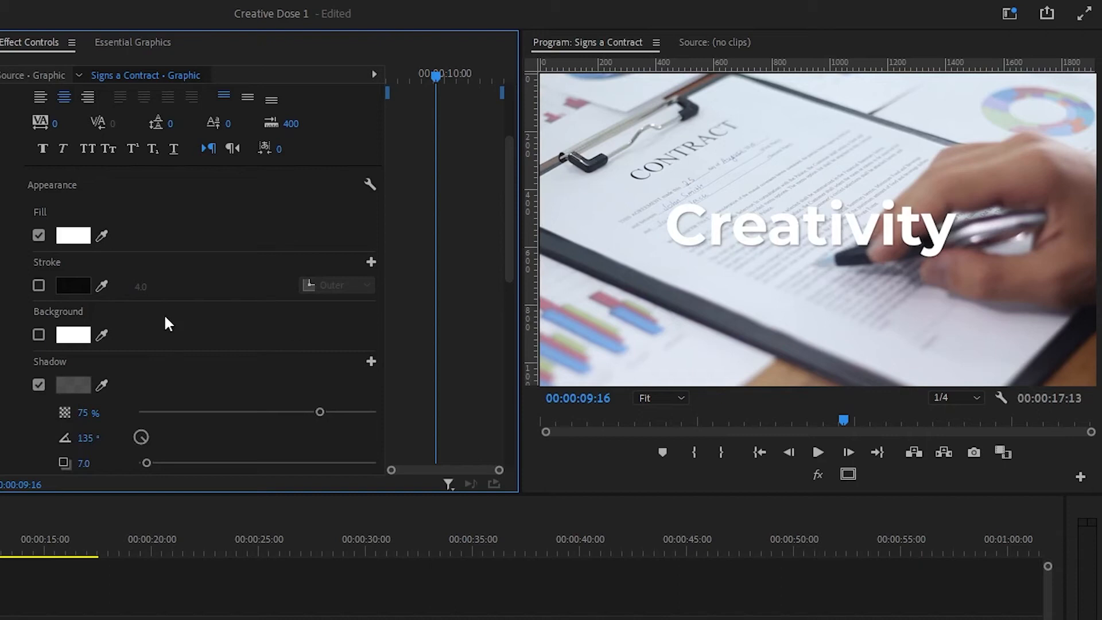
click(38, 385)
click(38, 385)
click(38, 385)
click(38, 385)
- Swap the text's shadow for the dark outer stroke and widen the stroke to 19
click(39, 285)
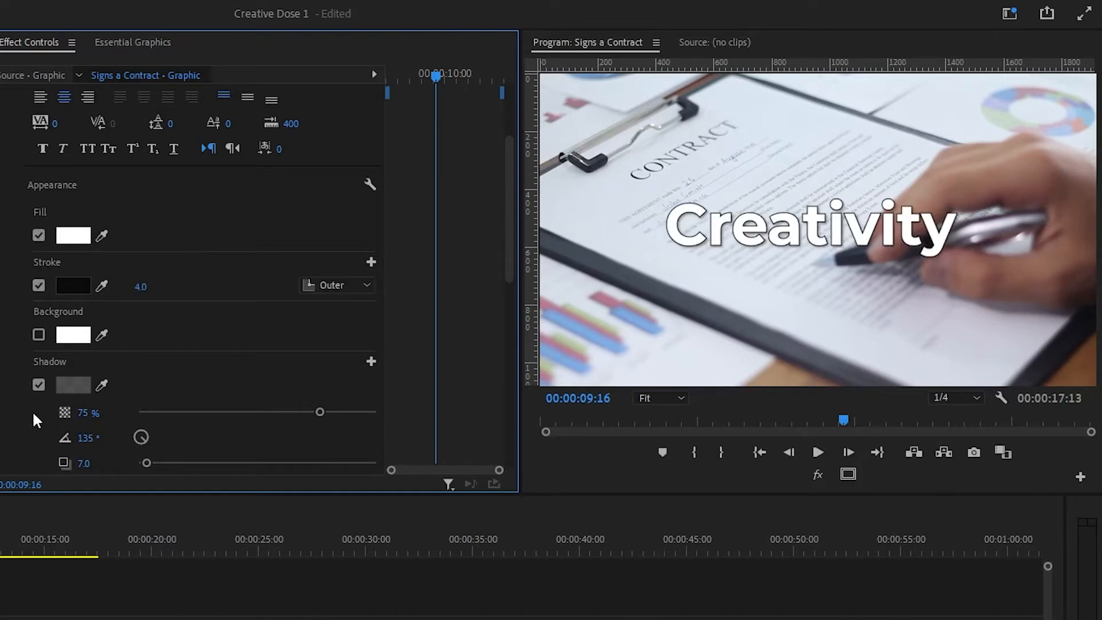
click(38, 385)
drag(140, 286, 184, 287)
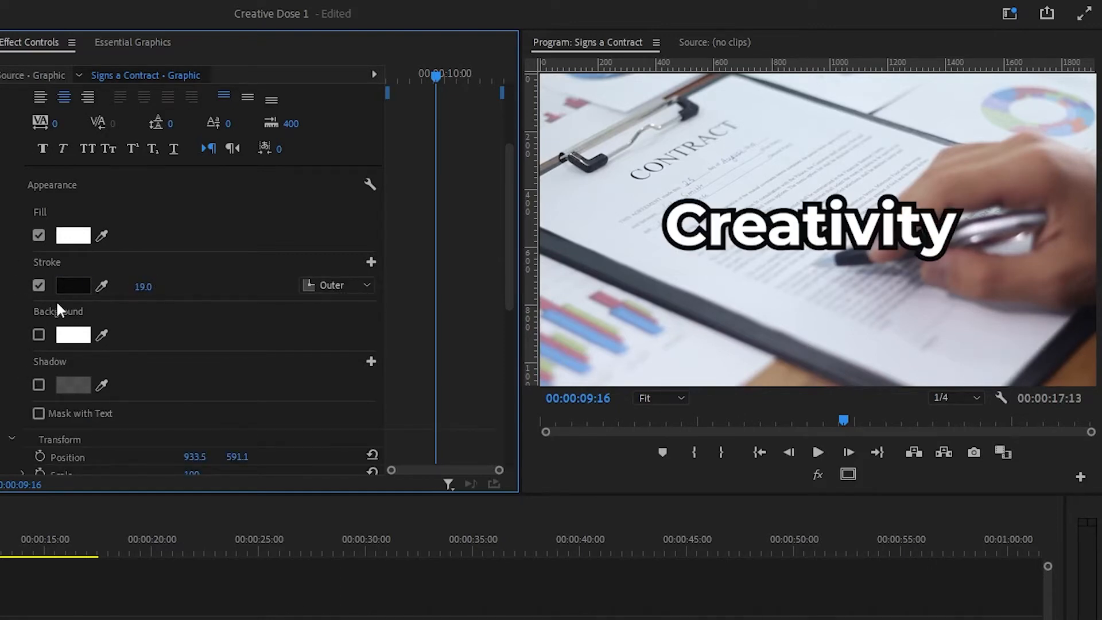
- Try a red FF0000 stroke reduced to a width of 10 on the text, and turn the stroke off
click(65, 287)
click(266, 470)
click(303, 526)
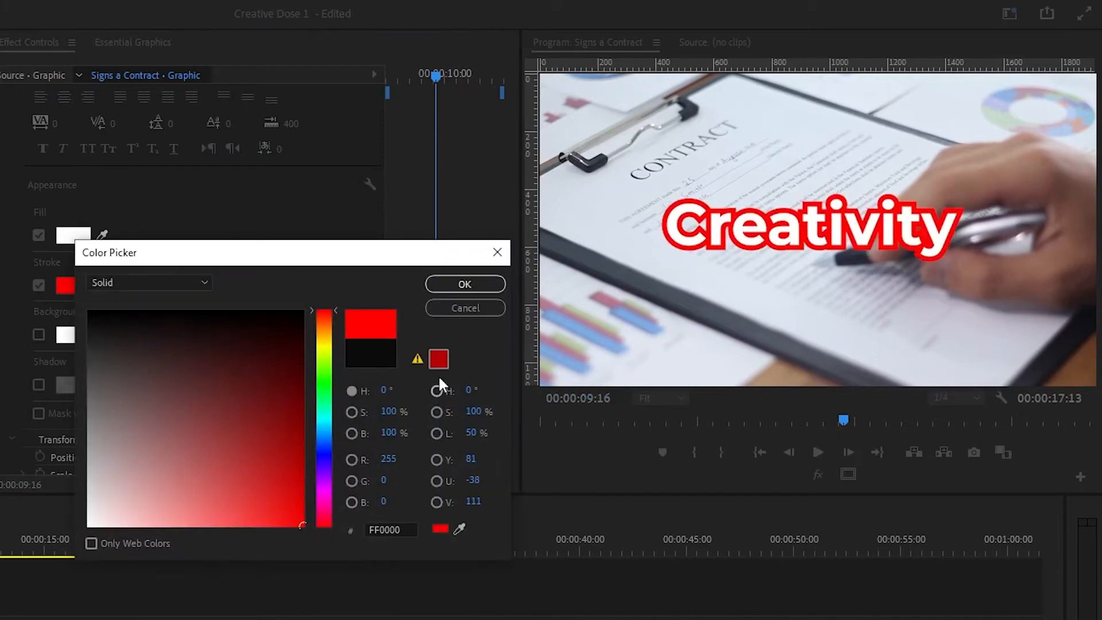
click(448, 282)
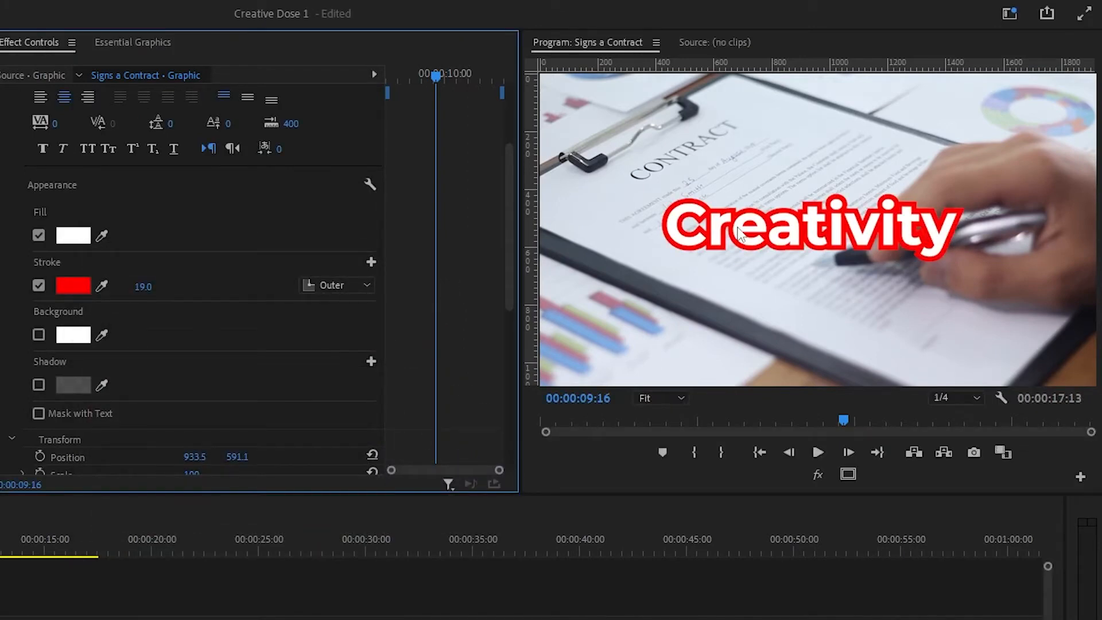
mouse_move(144, 286)
mouse_down()
mouse_move(123, 286)
mouse_move(157, 285)
mouse_up()
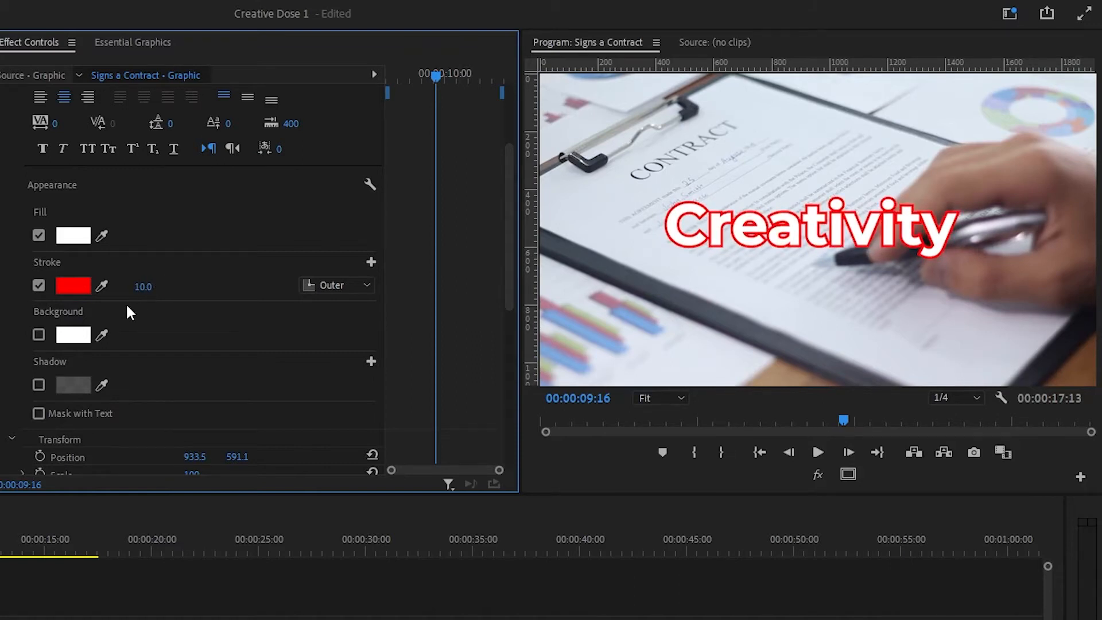
click(38, 286)
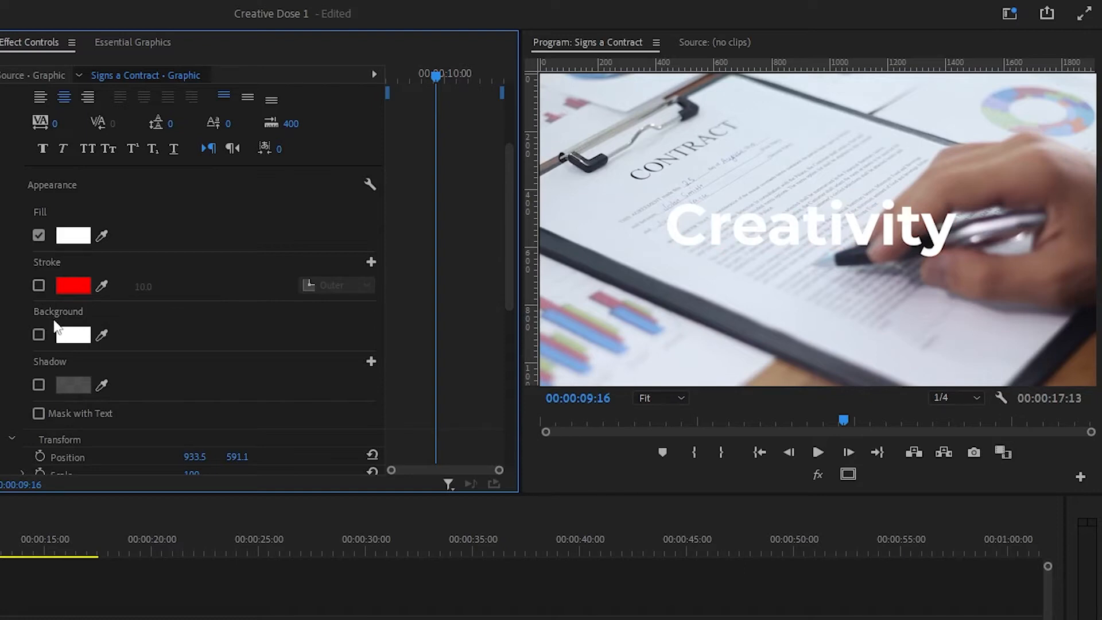
- Turn on the shadow for the white "Creativity" text and deselect the graphic
click(35, 387)
click(36, 388)
click(37, 387)
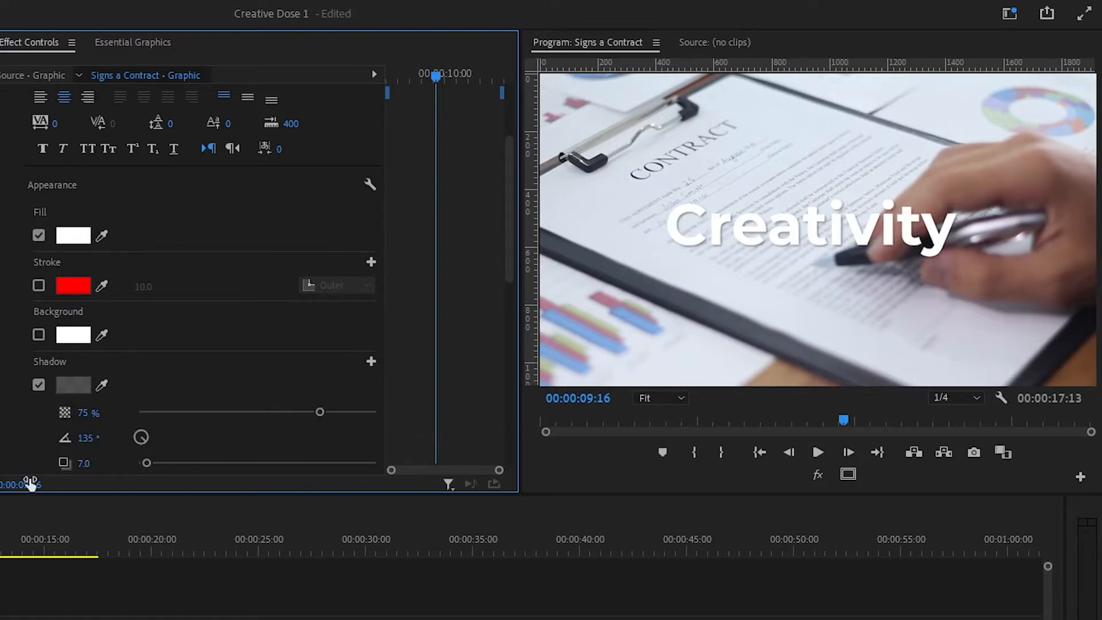
click(384, 574)
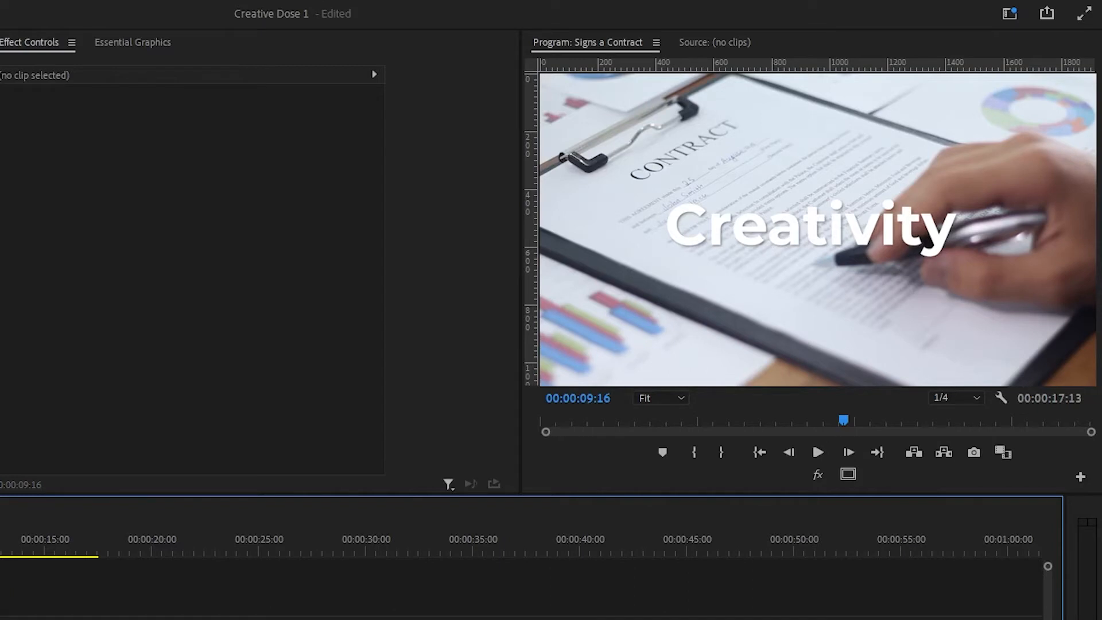
click(0, 617)
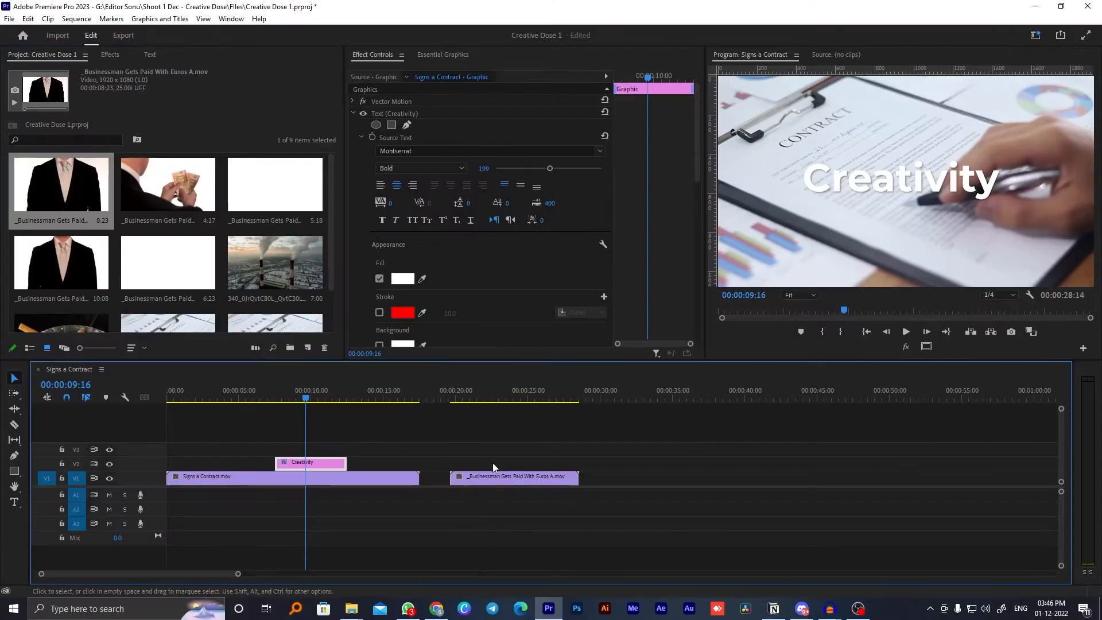
- Move the playhead to 00:00:22:19 and place the "Creativity" graphic above the businessman clip on V2
click(493, 465)
click(491, 477)
click(475, 395)
drag(474, 395, 495, 395)
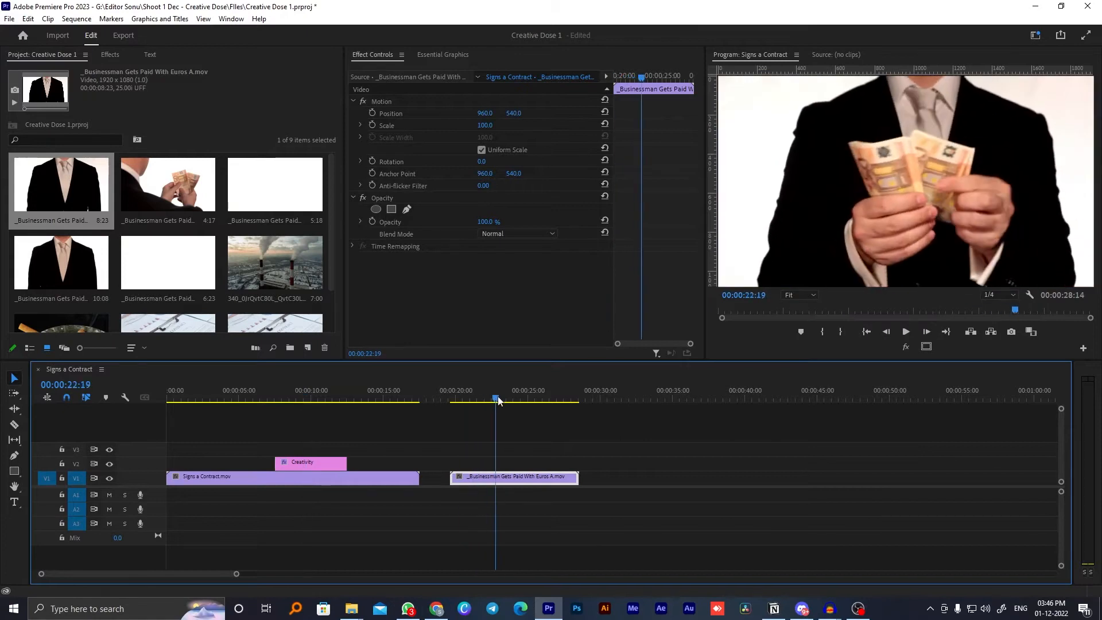
drag(306, 463, 501, 466)
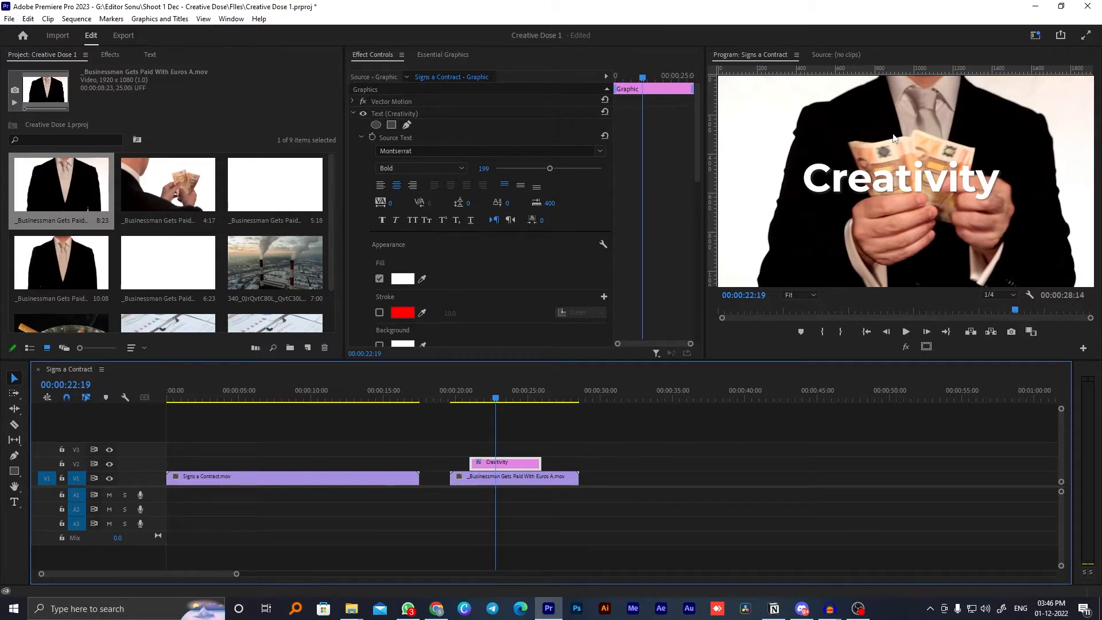
- Move the "Creativity" text down to the lower part of the frame and set its scale to 128
scroll(690, 167, down, 10)
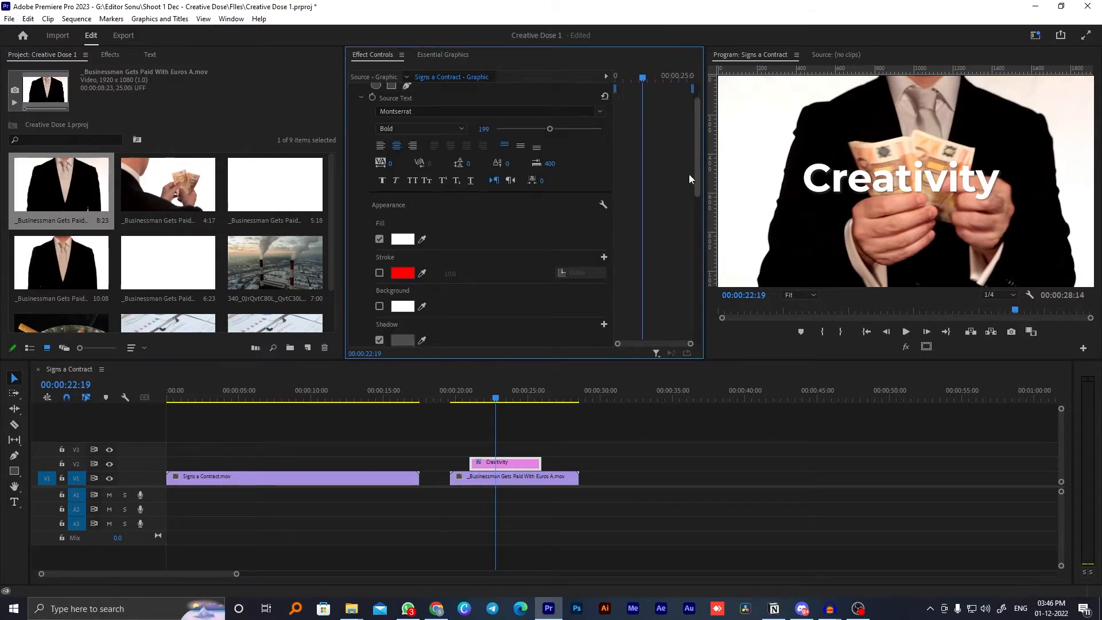
drag(513, 148, 702, 148)
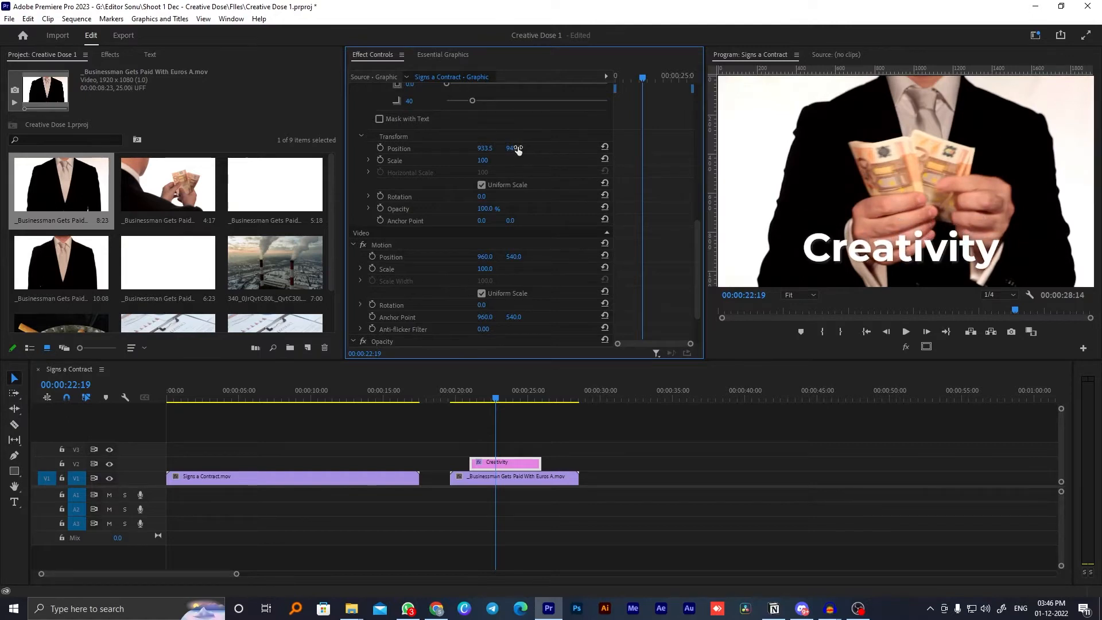
drag(481, 160, 518, 149)
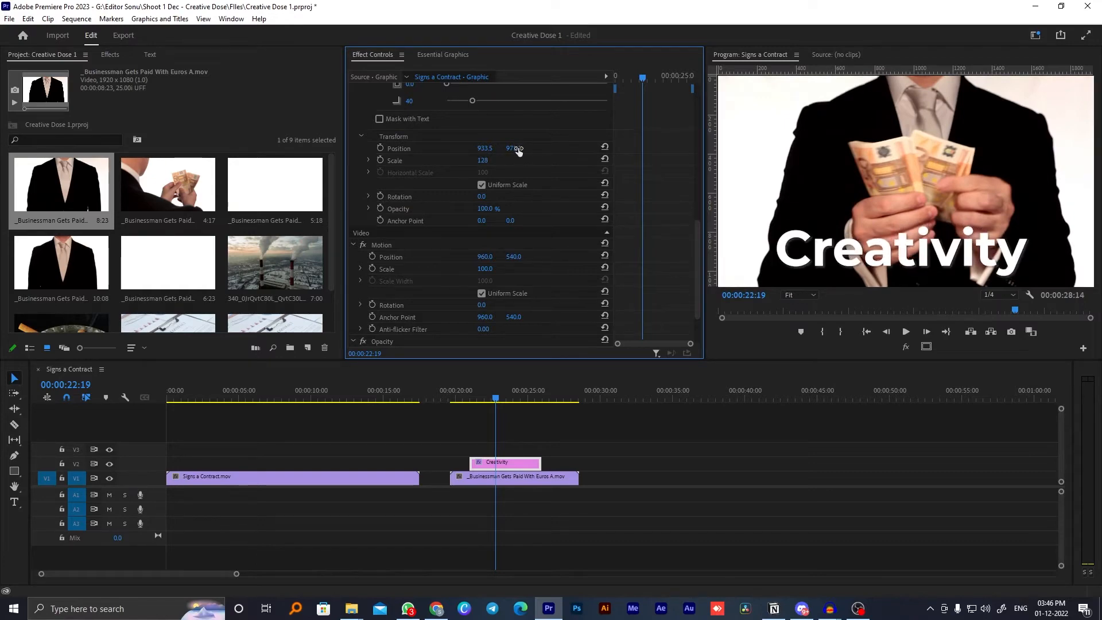
- Switch to Chrome and examine the reference YouTube video's numbered-list text and the dark-background shot around 1:34
click(436, 609)
click(514, 305)
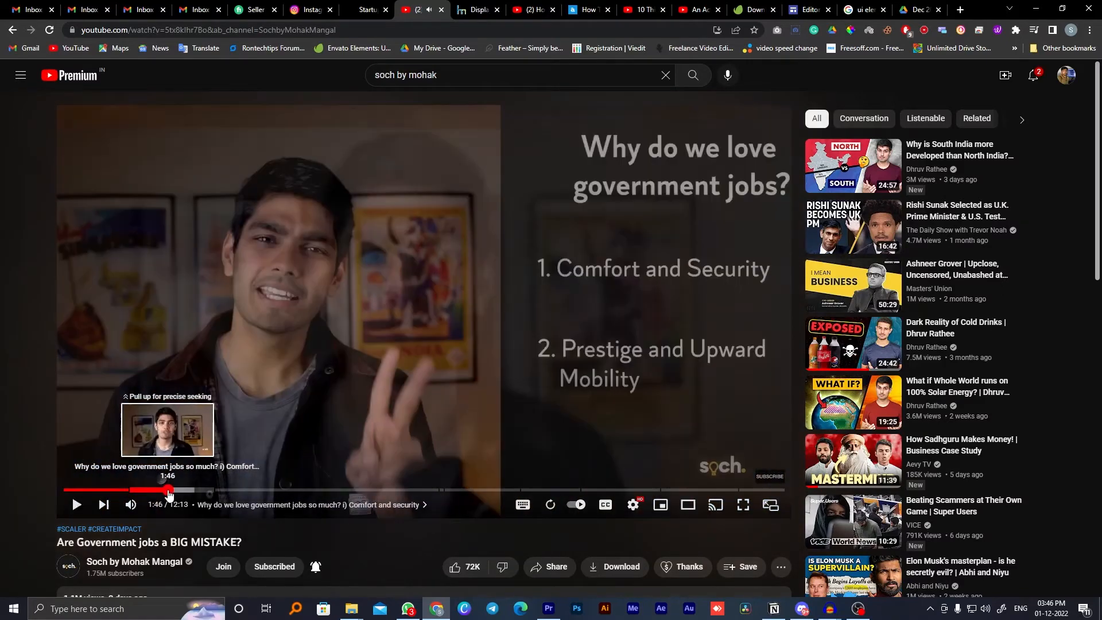
click(164, 493)
click(156, 491)
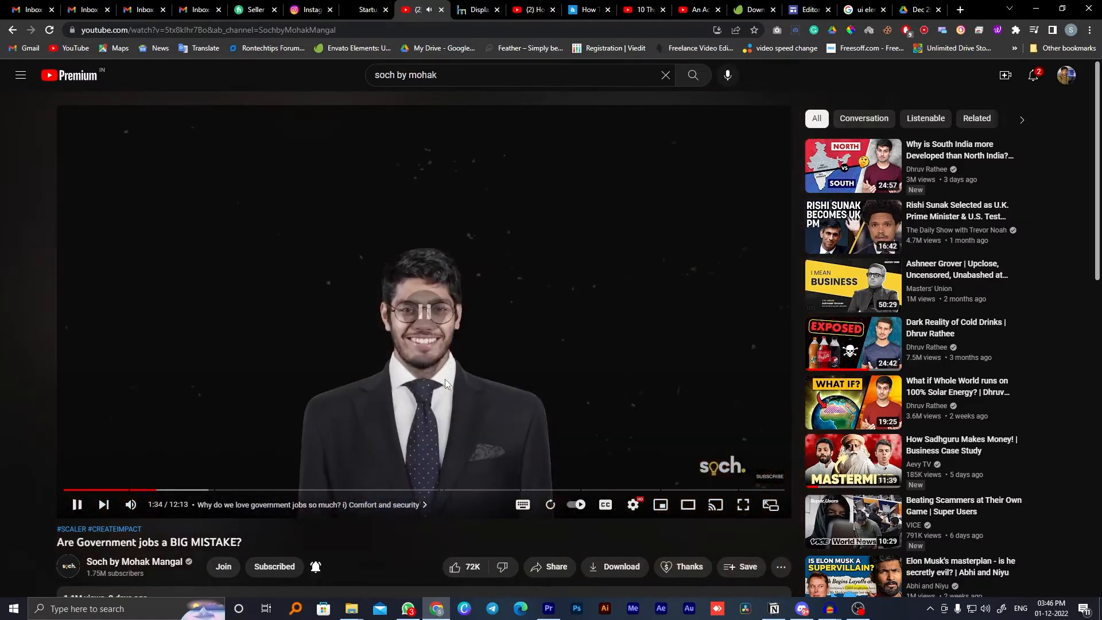
click(446, 379)
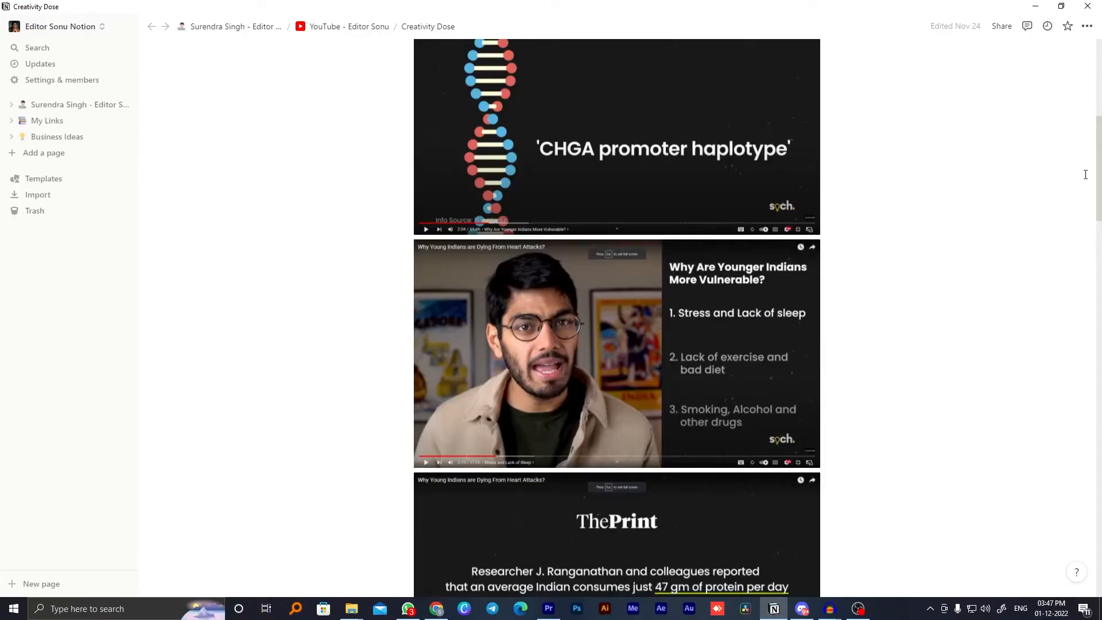
- Examine the text-style screenshots on the "Creativity Dose" page in Notion, from the heading through the numbered-list example
drag(1100, 190, 1101, 111)
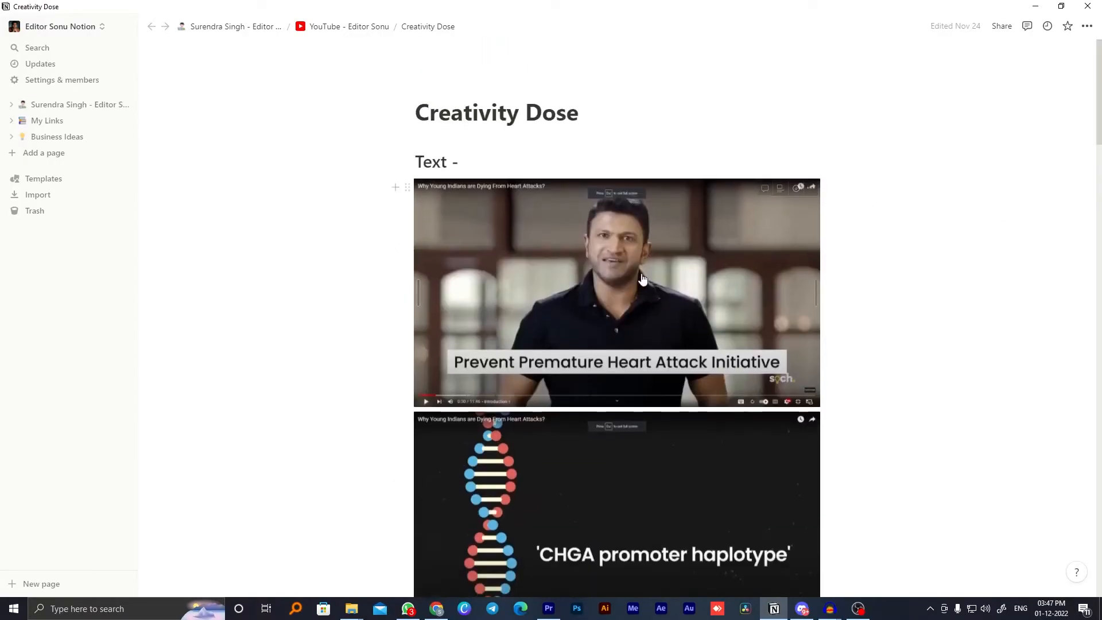
scroll(625, 308, down, 4)
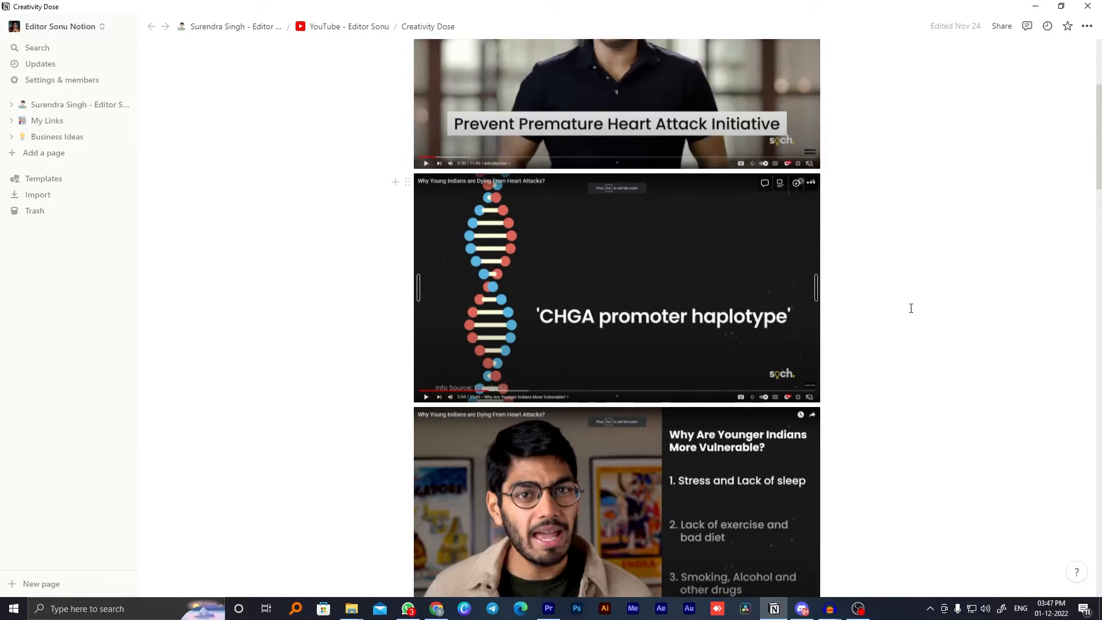
scroll(1099, 183, down, 2)
scroll(1099, 183, down, 1)
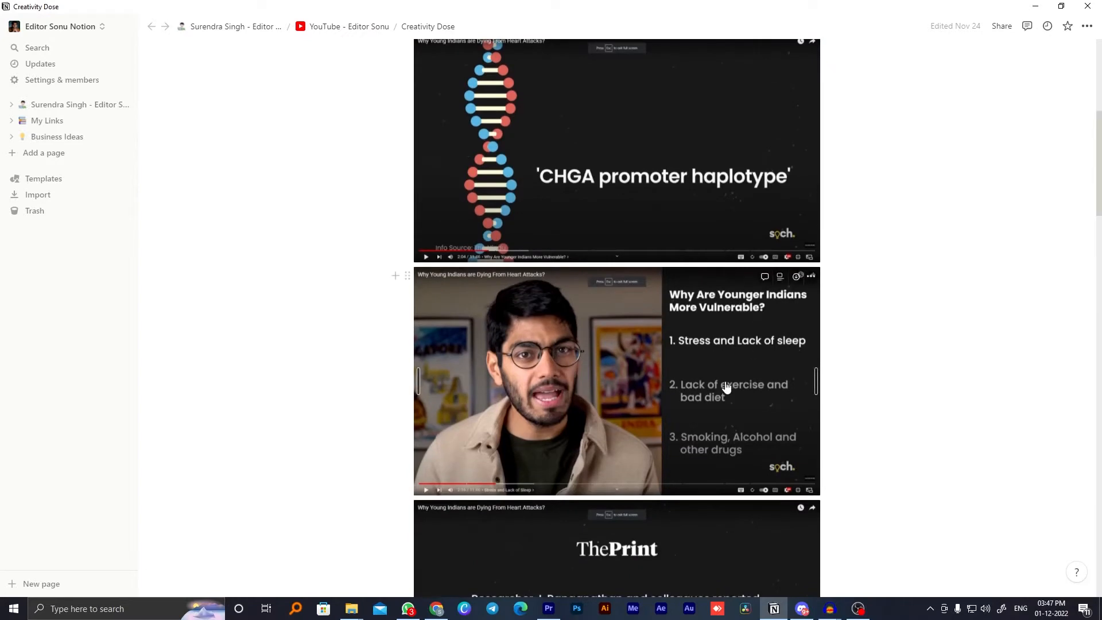
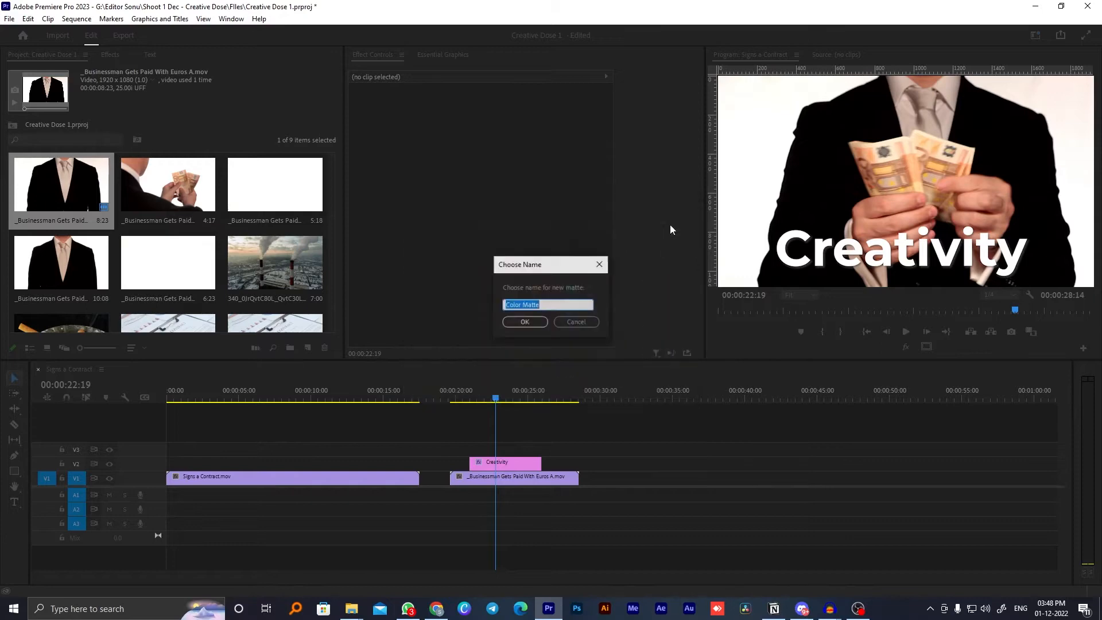
- Create the dark colour matte with the name "Color Matte"
click(525, 317)
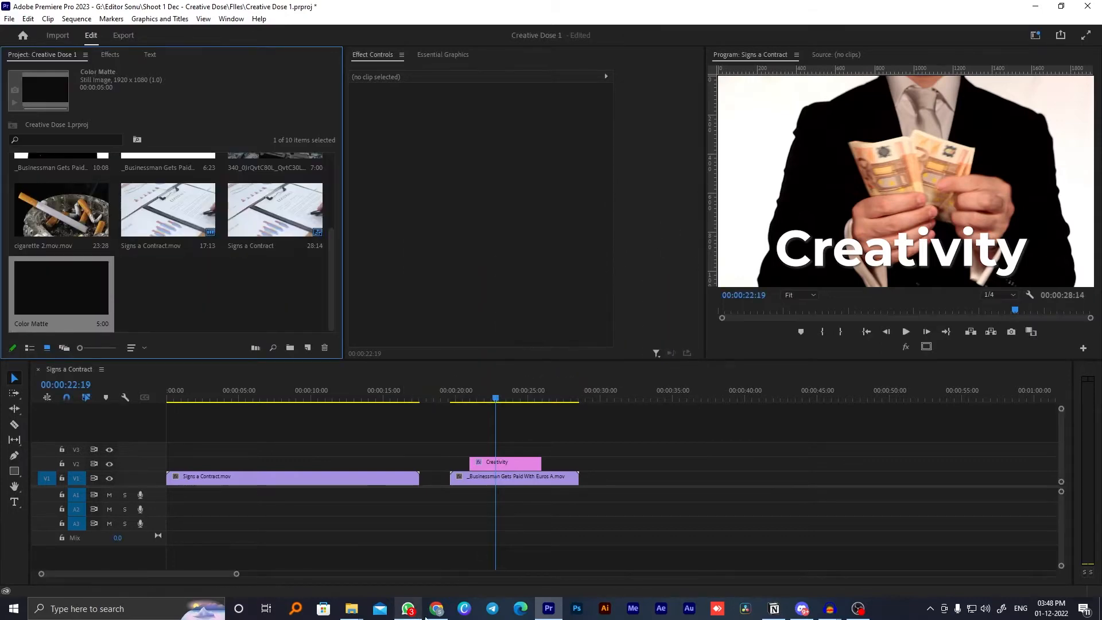
- Switch to Chrome and replay the reference video around 1:34 to examine the suited man on the dark particle background
click(436, 609)
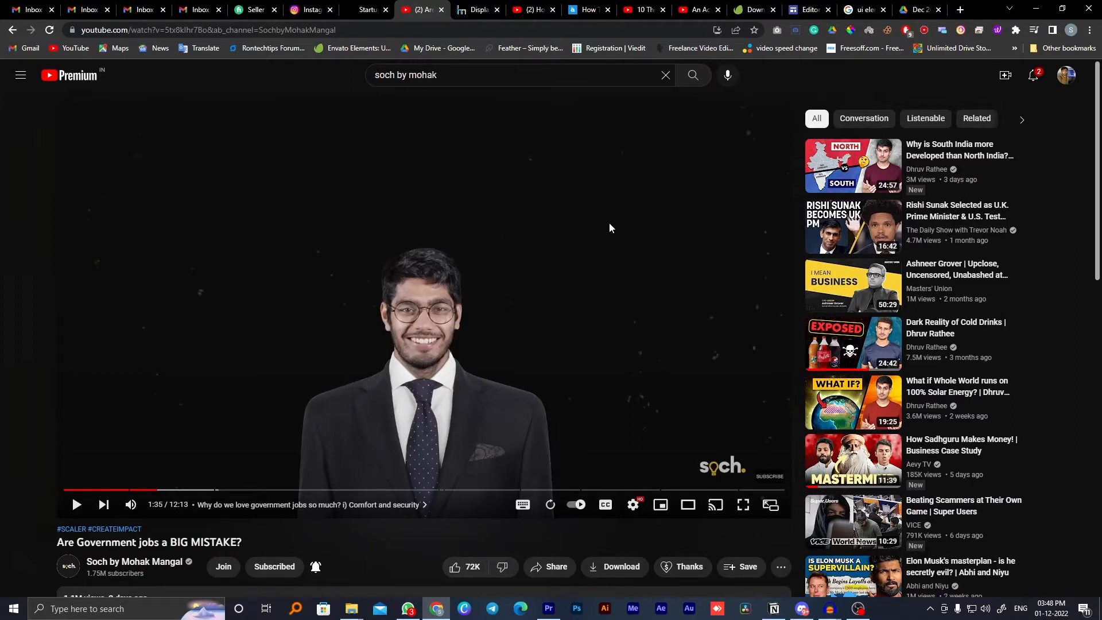
click(572, 259)
click(633, 344)
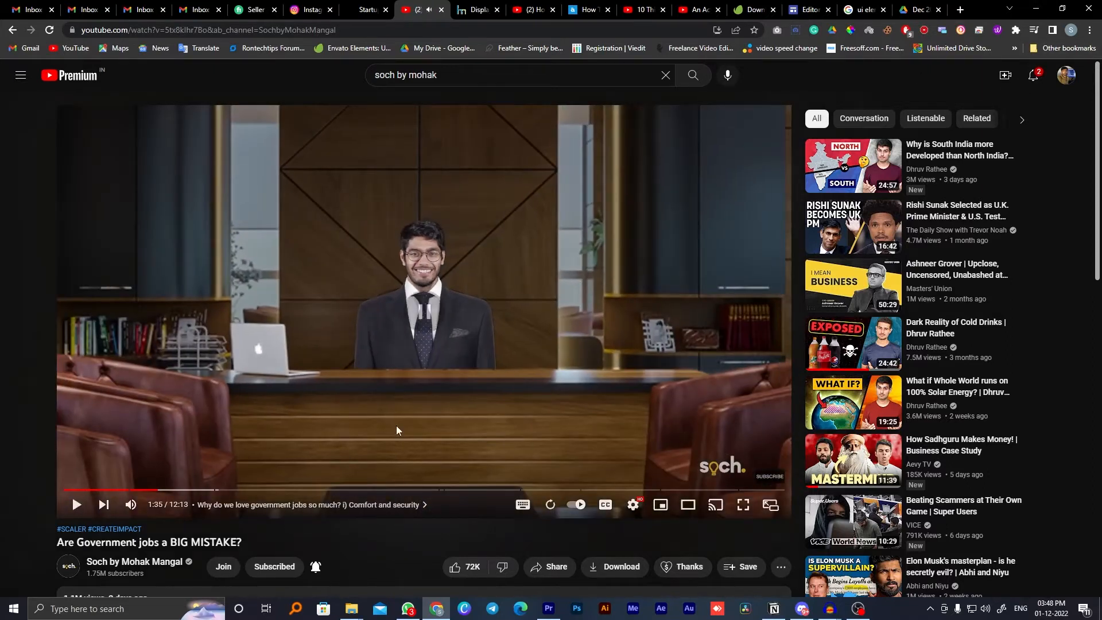
click(139, 491)
click(156, 491)
key(space)
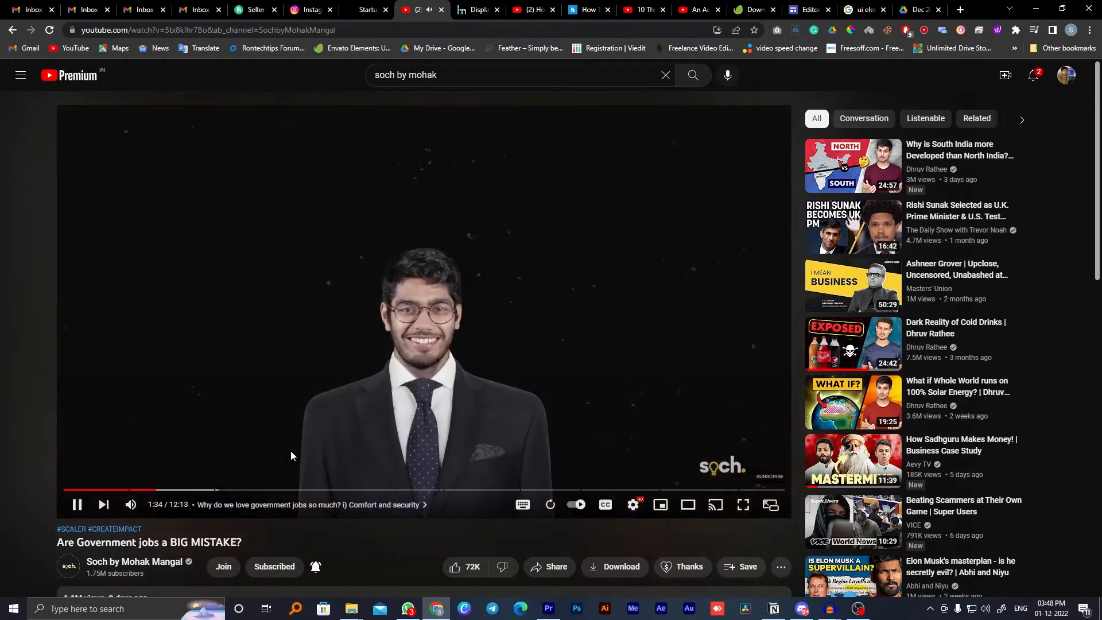
click(573, 269)
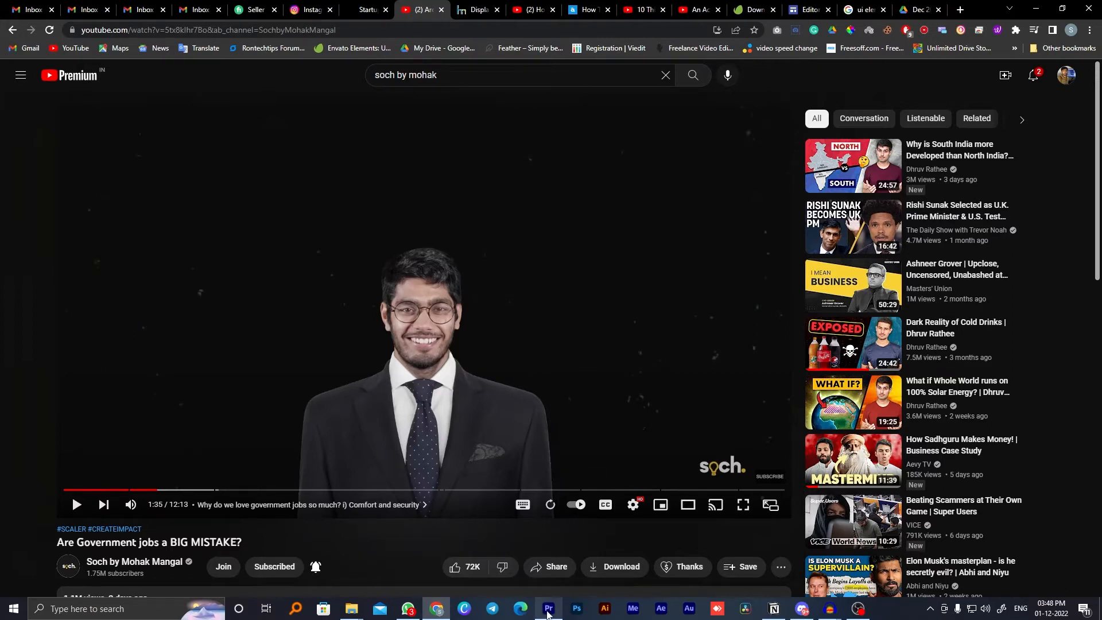
- Switch to Premiere Pro and place the Color Matte on V1 after the businessman clip, leaving a small gap
click(549, 608)
click(142, 265)
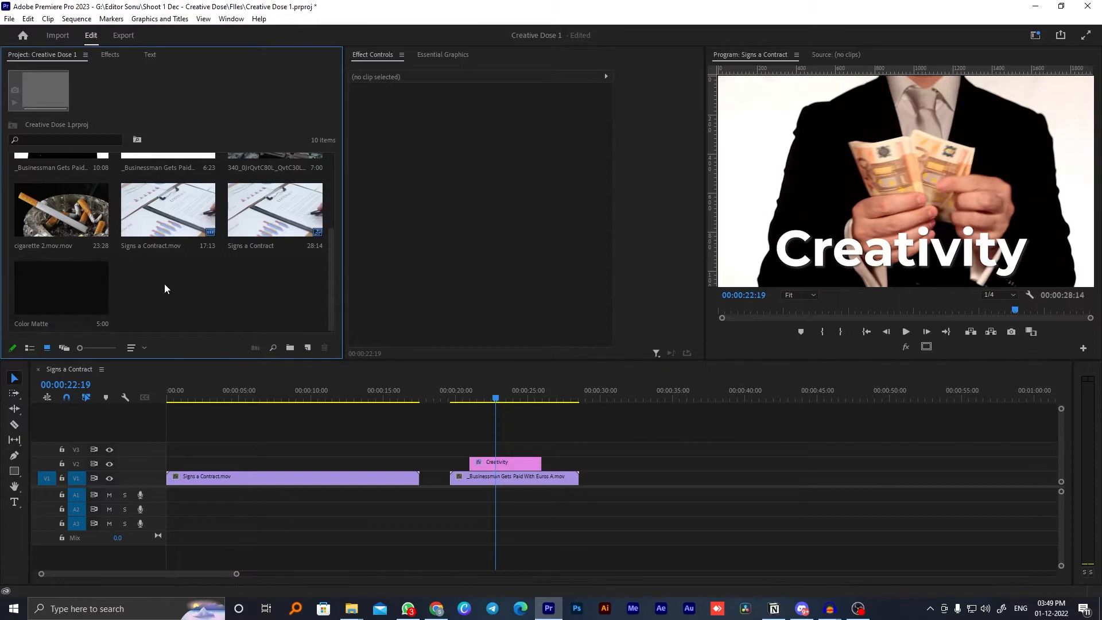
drag(27, 297, 629, 483)
click(653, 396)
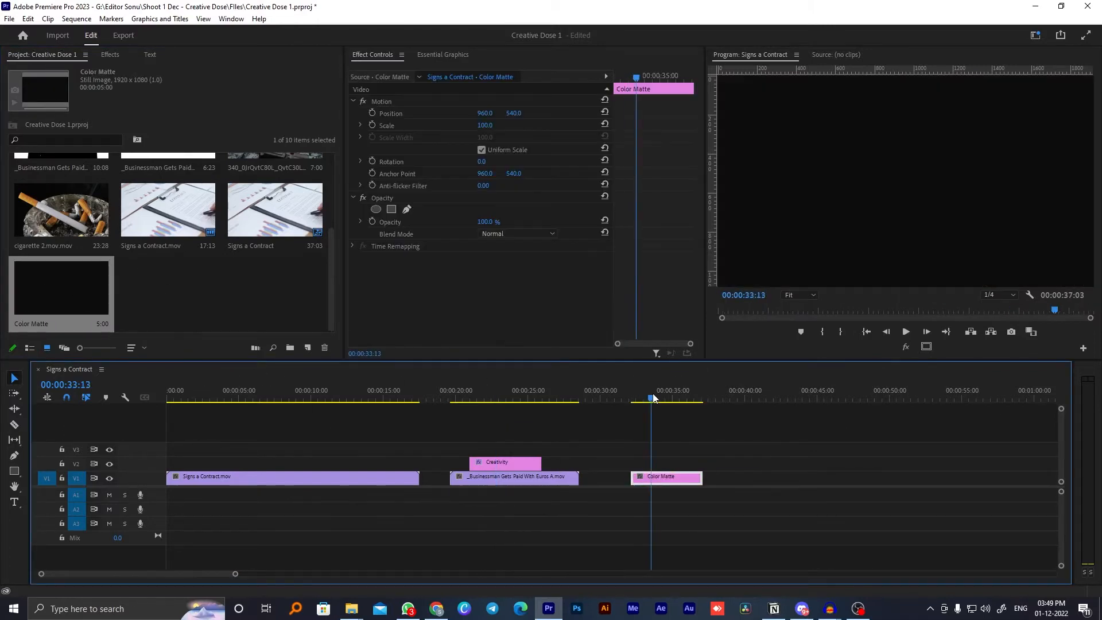
click(700, 456)
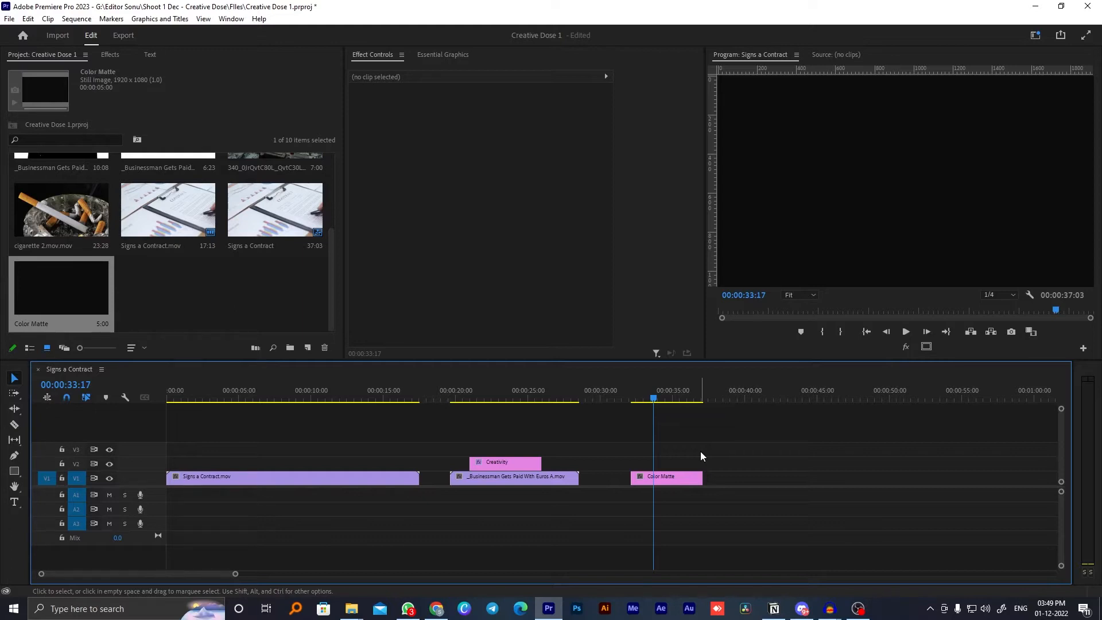
- Play back the Color Matte clip from its start to check the plain dark background
click(682, 479)
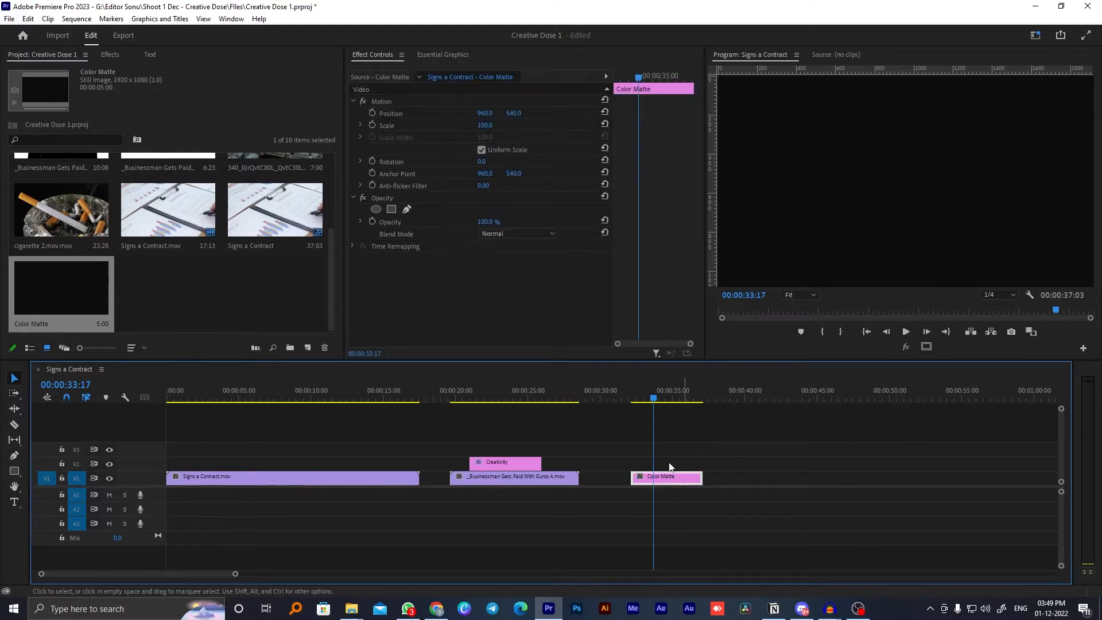
click(629, 395)
key(space)
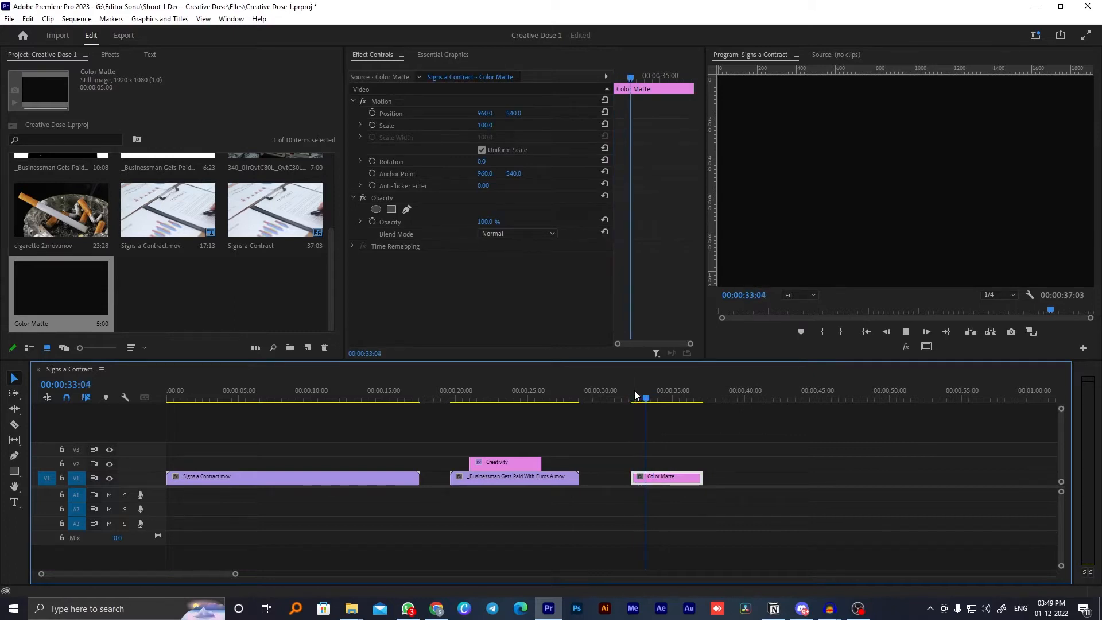
key(space)
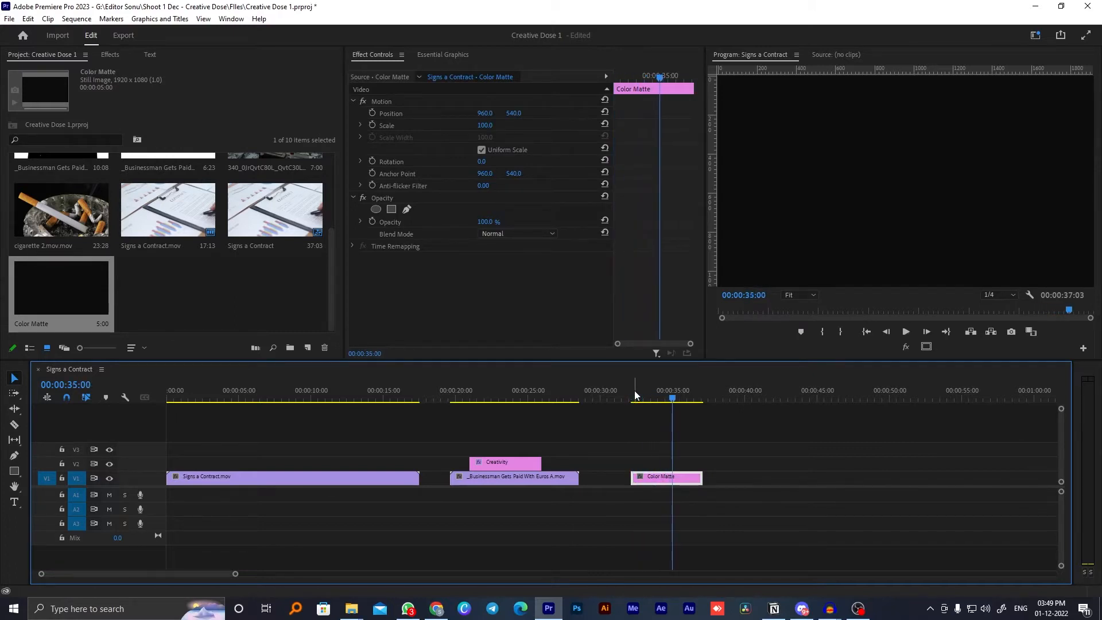
- Move the Creativity title on V2 so it sits directly above the Color Matte, and preview it
click(542, 451)
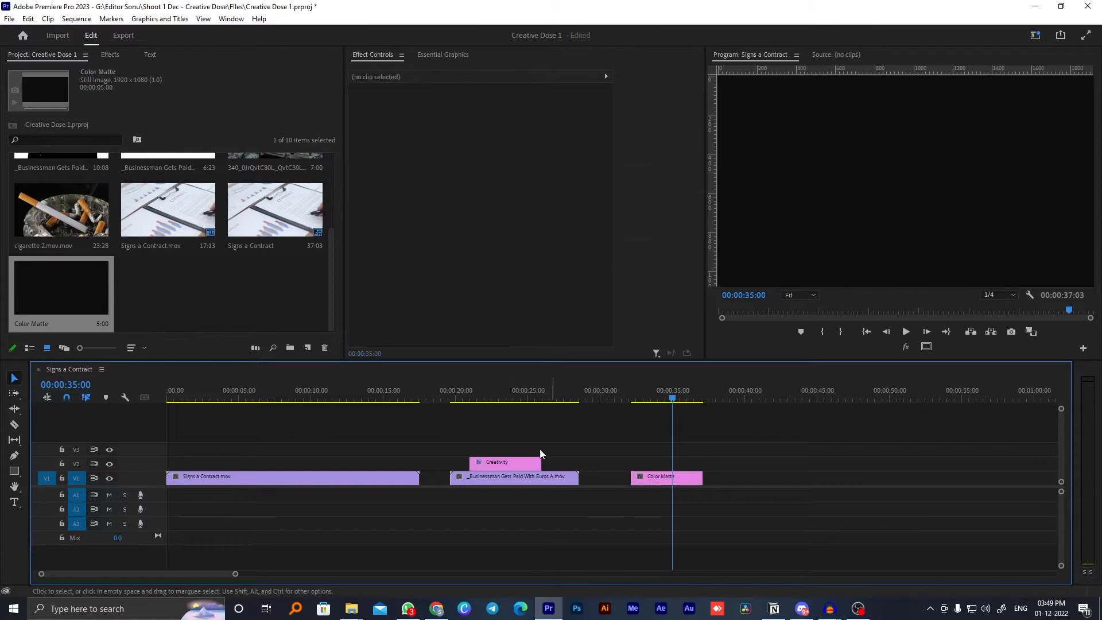
drag(515, 463, 677, 464)
click(632, 396)
key(space)
key(space)
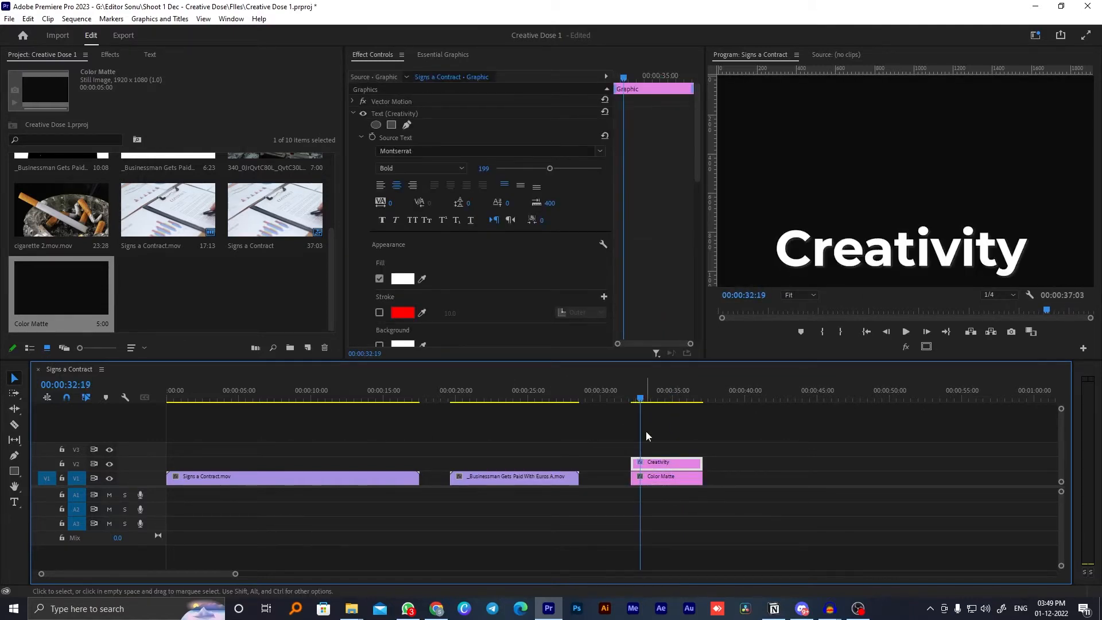
- Split the Creativity title above the Color Matte at 00:00:32:18 to separate a short opening piece
scroll(653, 455, up, 2)
scroll(652, 455, up, 2)
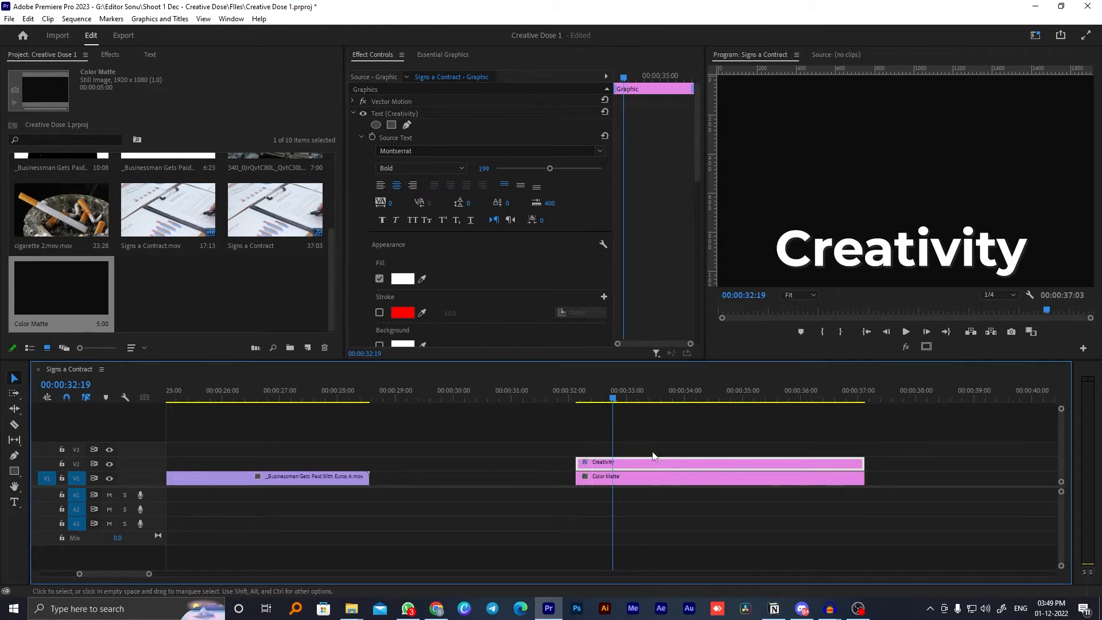
click(635, 463)
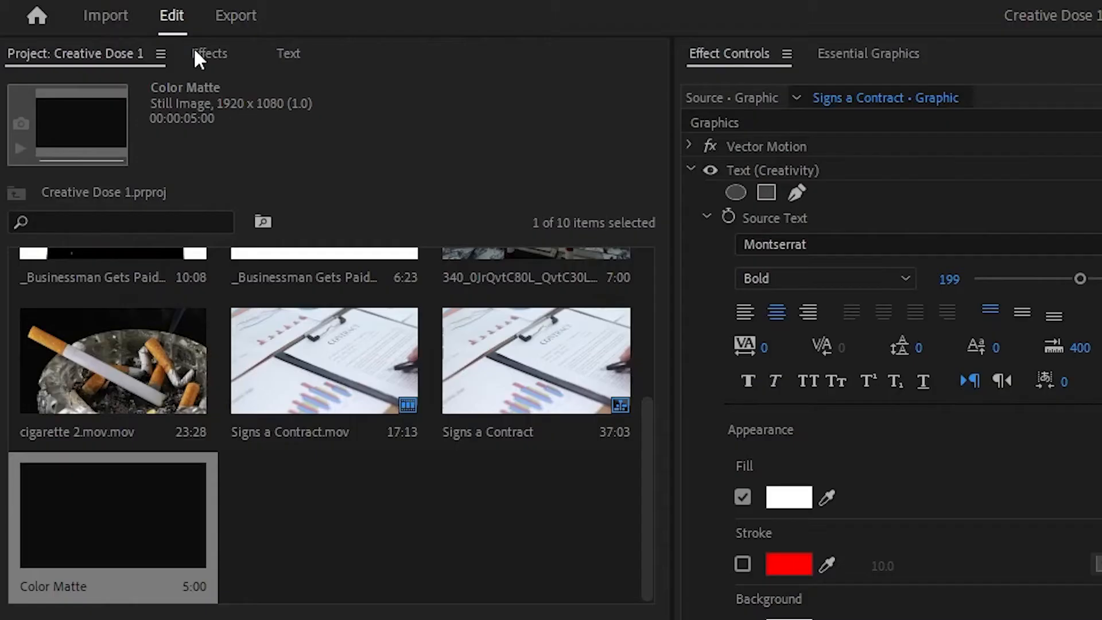
- Apply the SLIDE UP ++ [IN] text animation preset to the short opening piece of the Creativity title
click(105, 53)
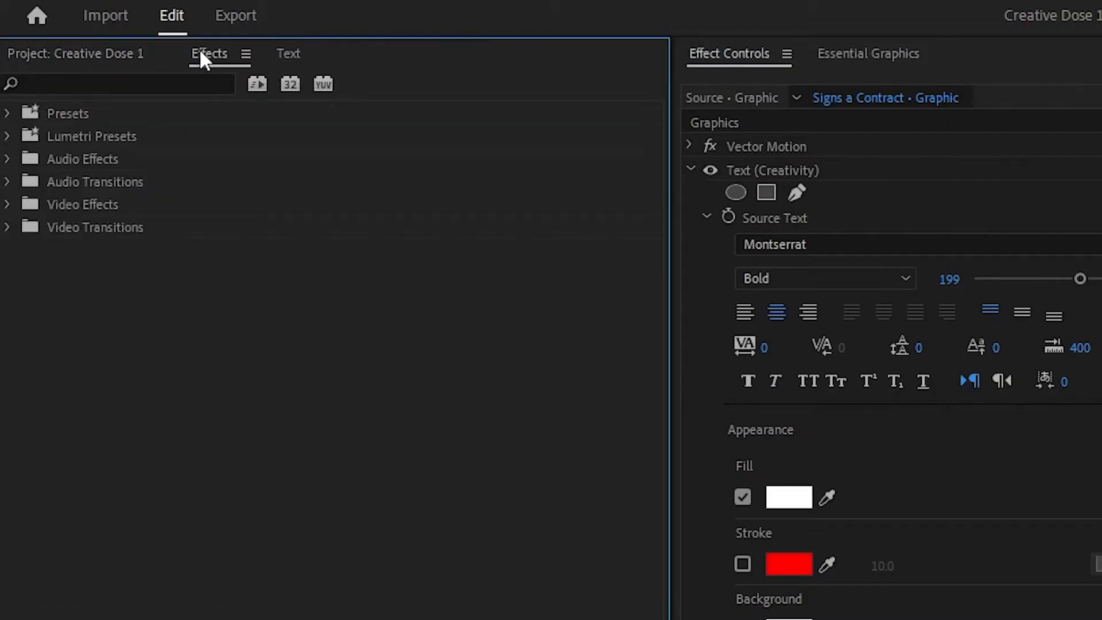
click(7, 113)
click(19, 205)
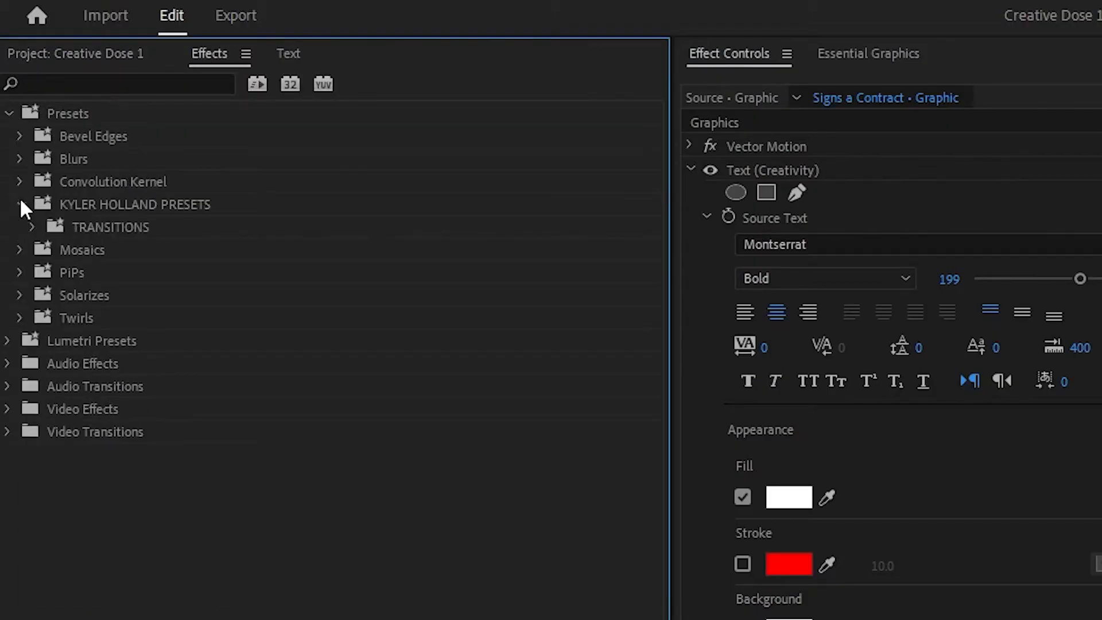
click(30, 227)
click(46, 250)
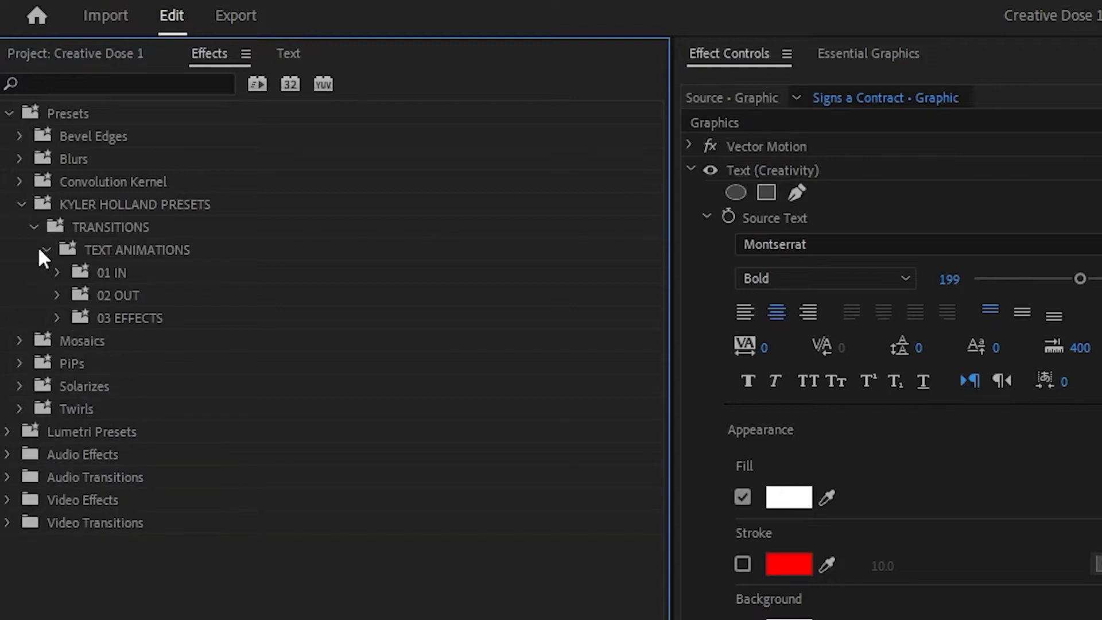
click(58, 271)
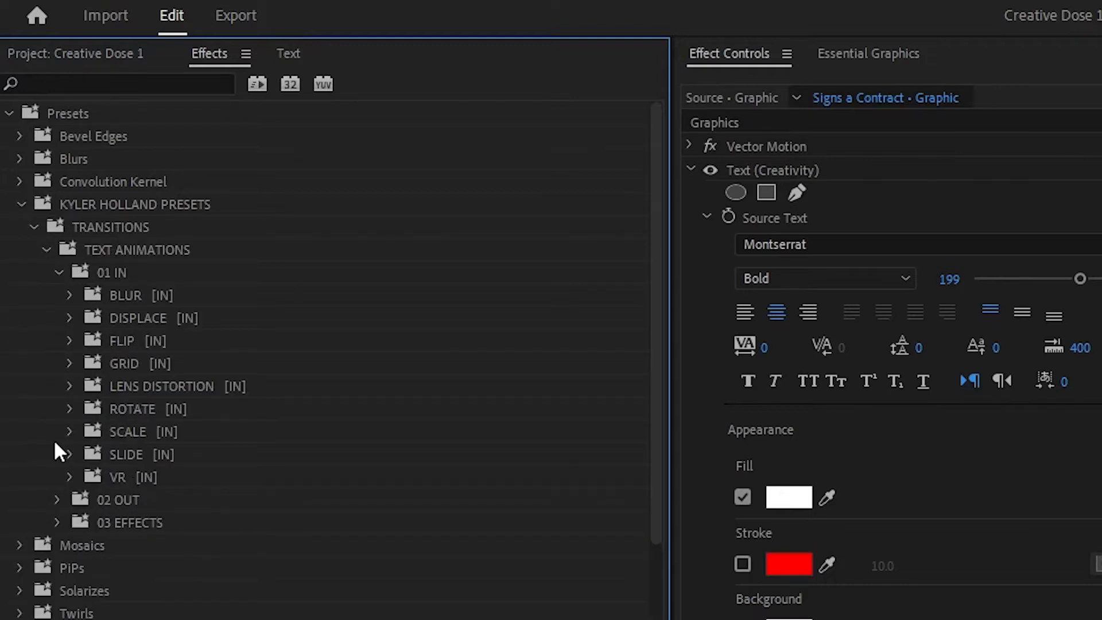
scroll(64, 453, down, 4)
click(69, 222)
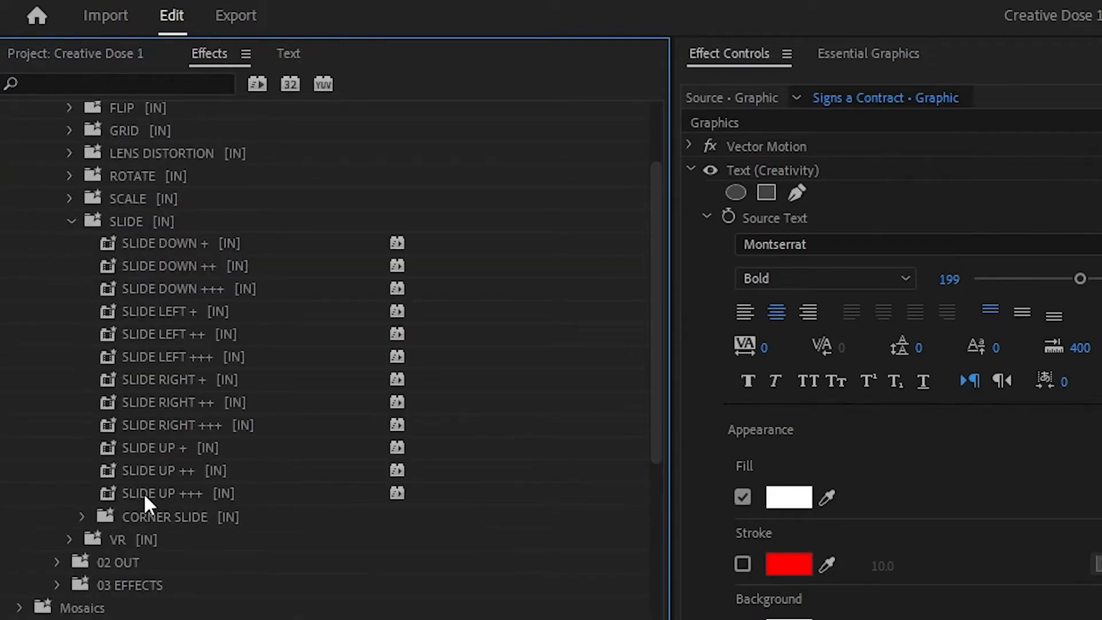
drag(151, 469, 1101, 619)
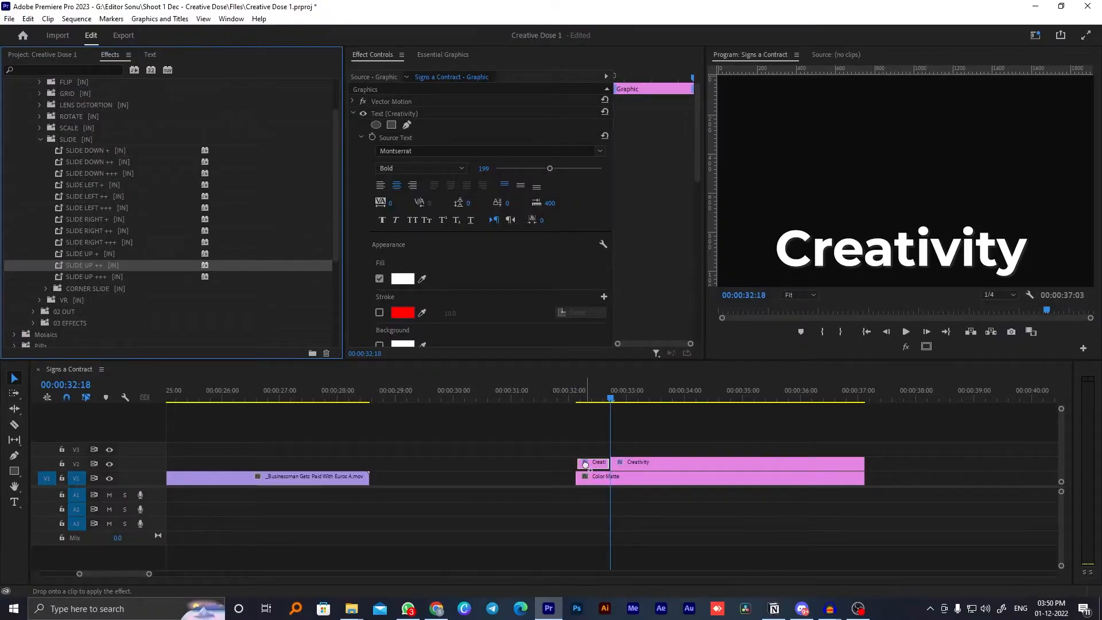
drag(585, 464, 586, 464)
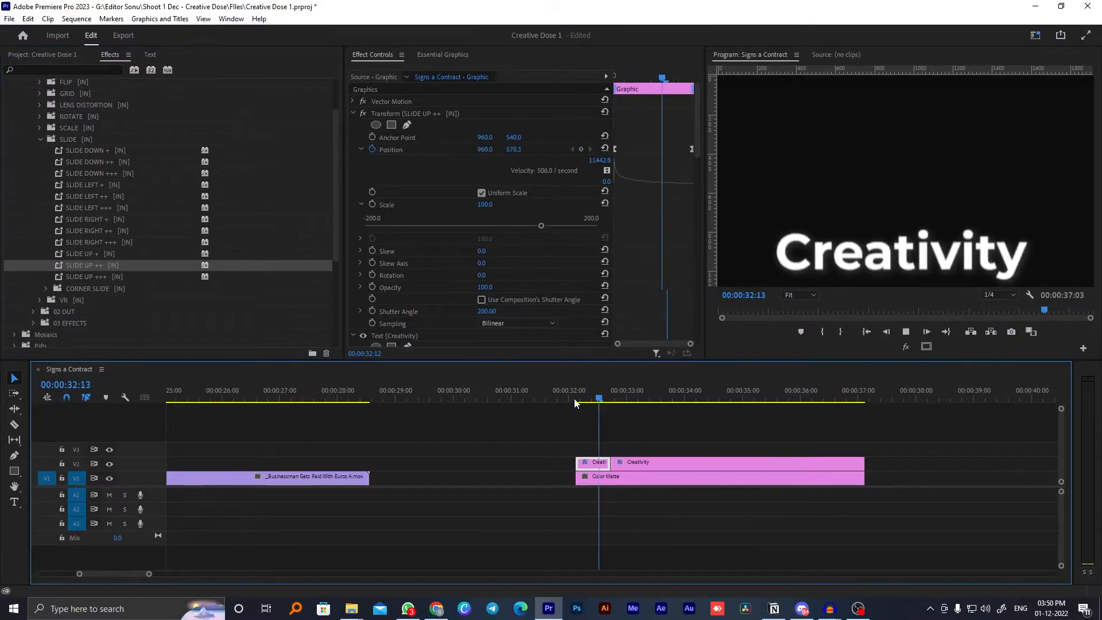
- Play back the Creativity title over the Color Matte to check its slide-up animation
key(space)
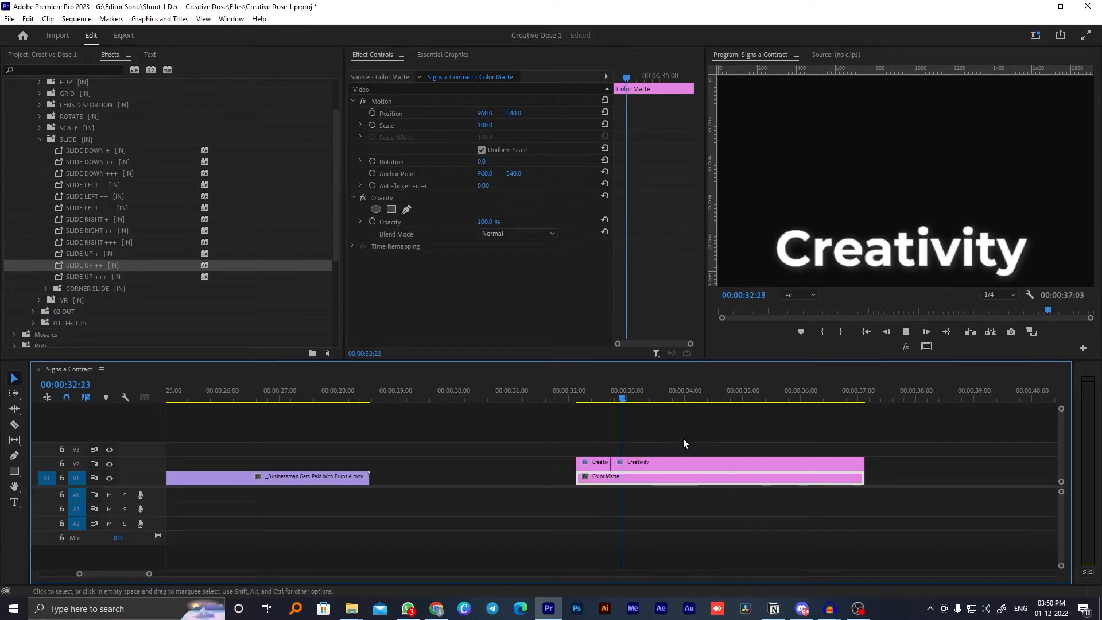
click(687, 445)
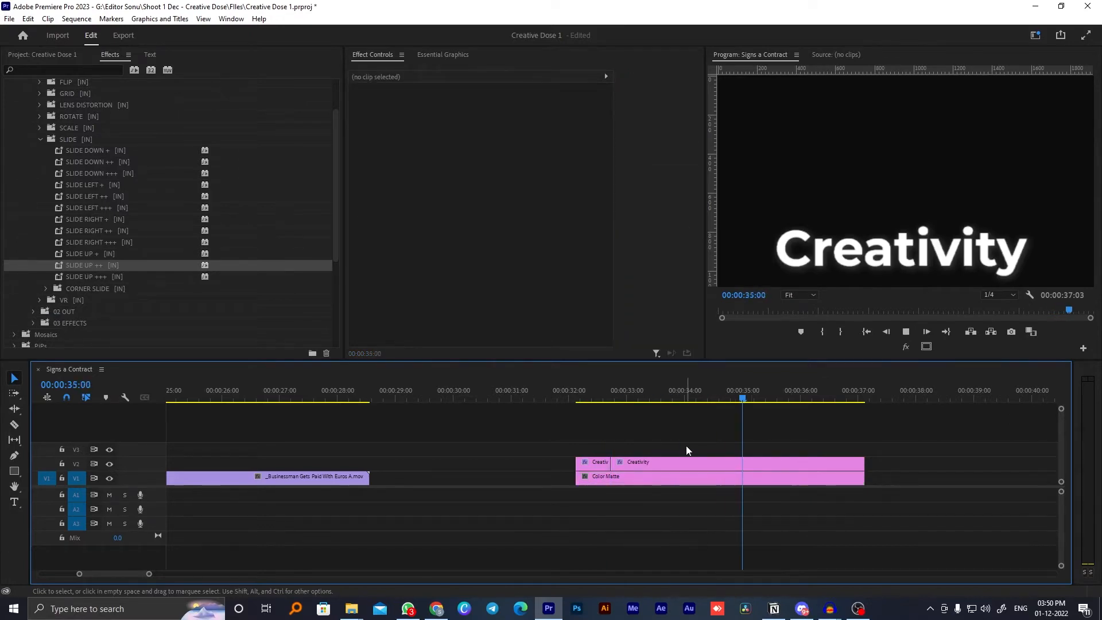
click(732, 456)
key(space)
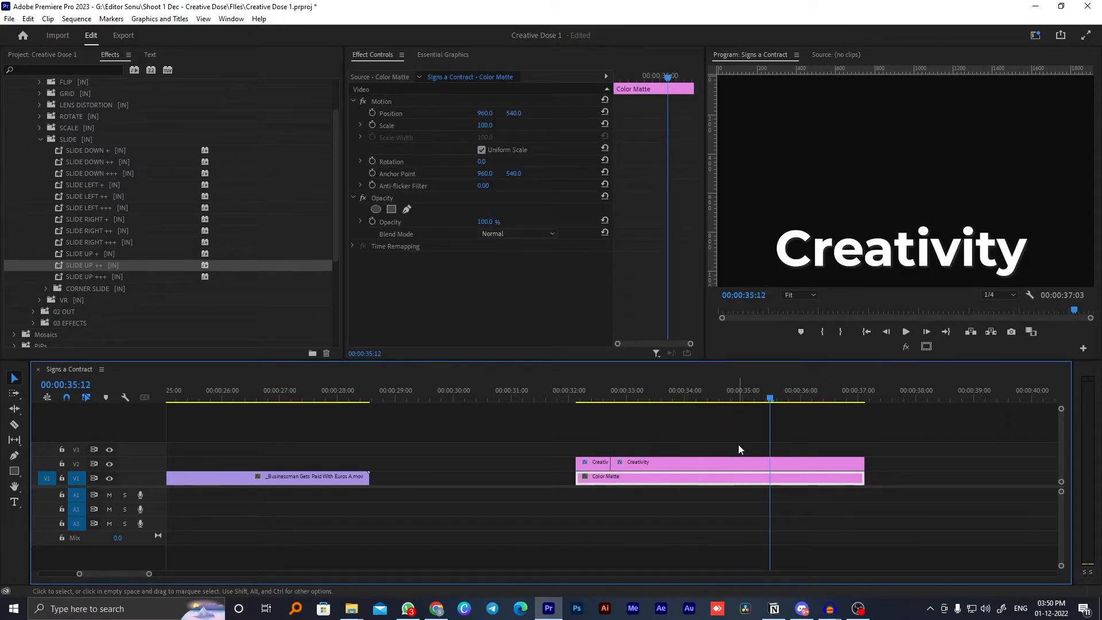
- Move both Creativity title pieces up to V3, leaving V2 free above the Color Matte, and save the project
click(739, 445)
drag(703, 442, 602, 422)
key(ctrl+s)
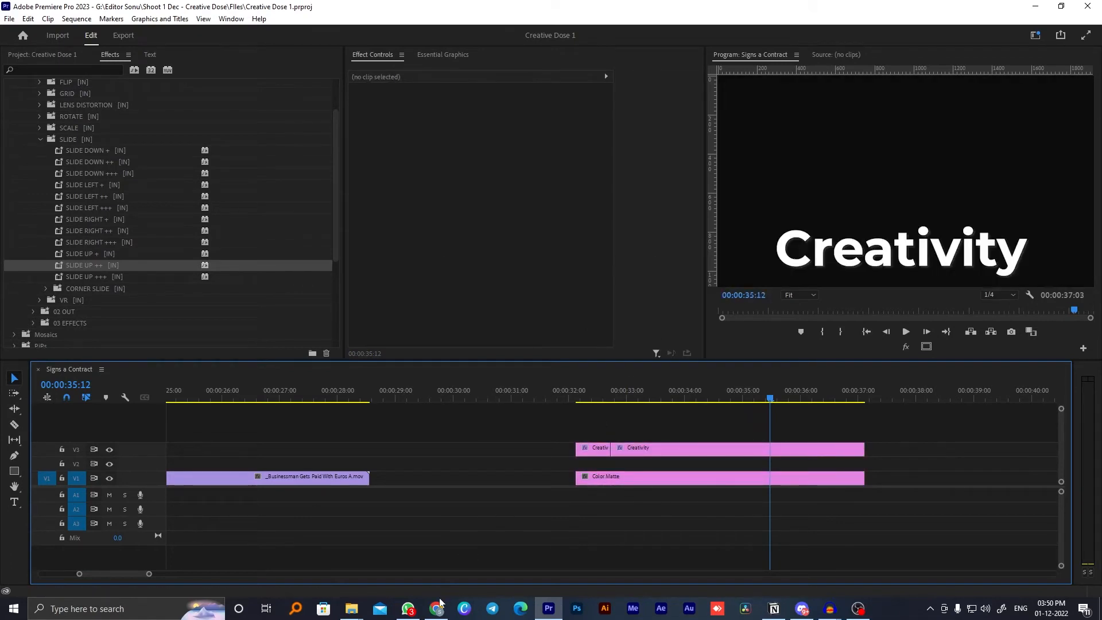
- Switch to Chrome and search YouTube for "film noise overlay" in the tab with the keystroke tutorial
click(437, 608)
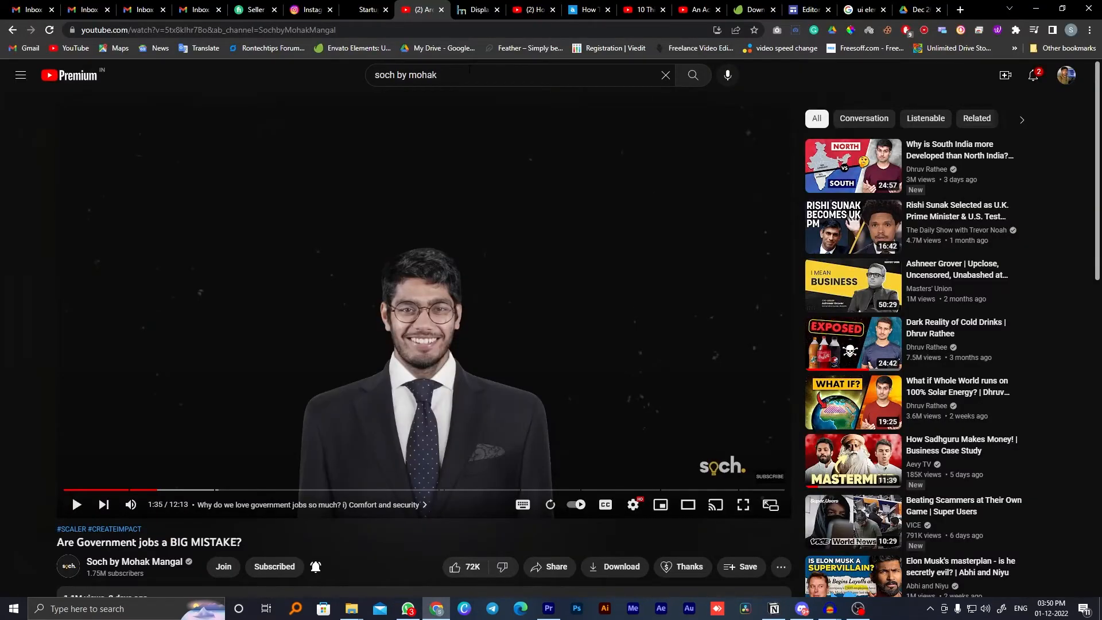
click(470, 70)
click(531, 9)
click(426, 76)
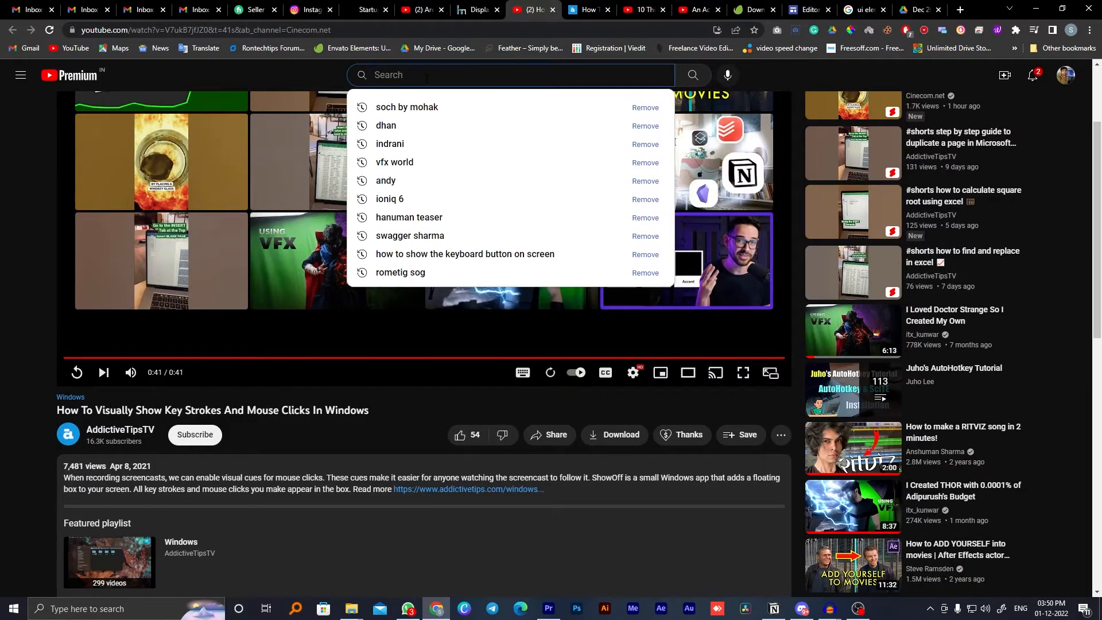
text(film )
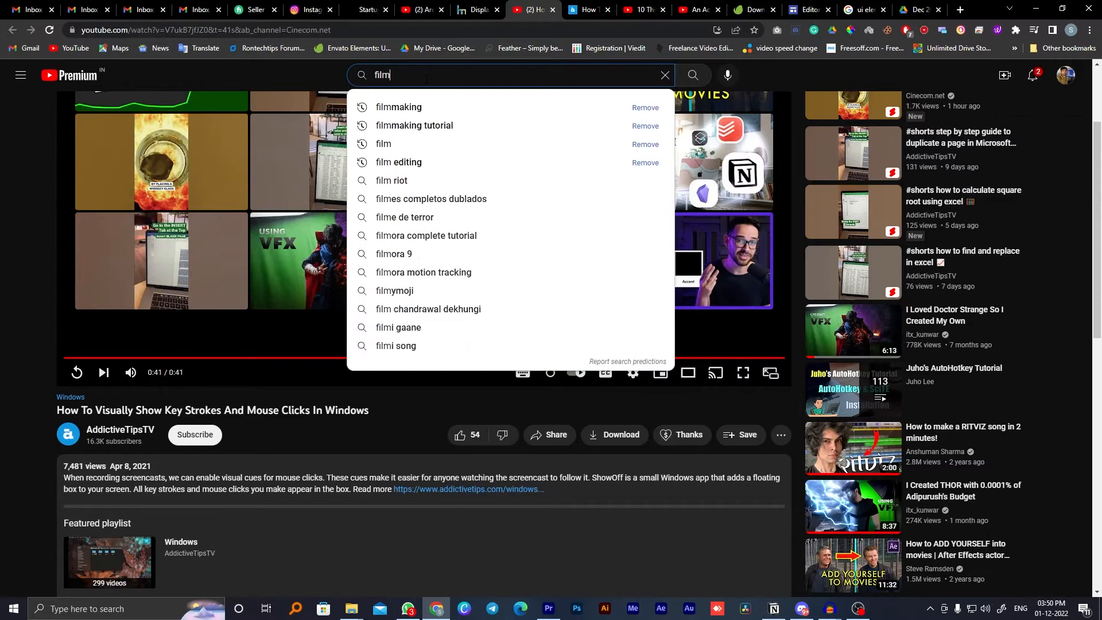
text(noise)
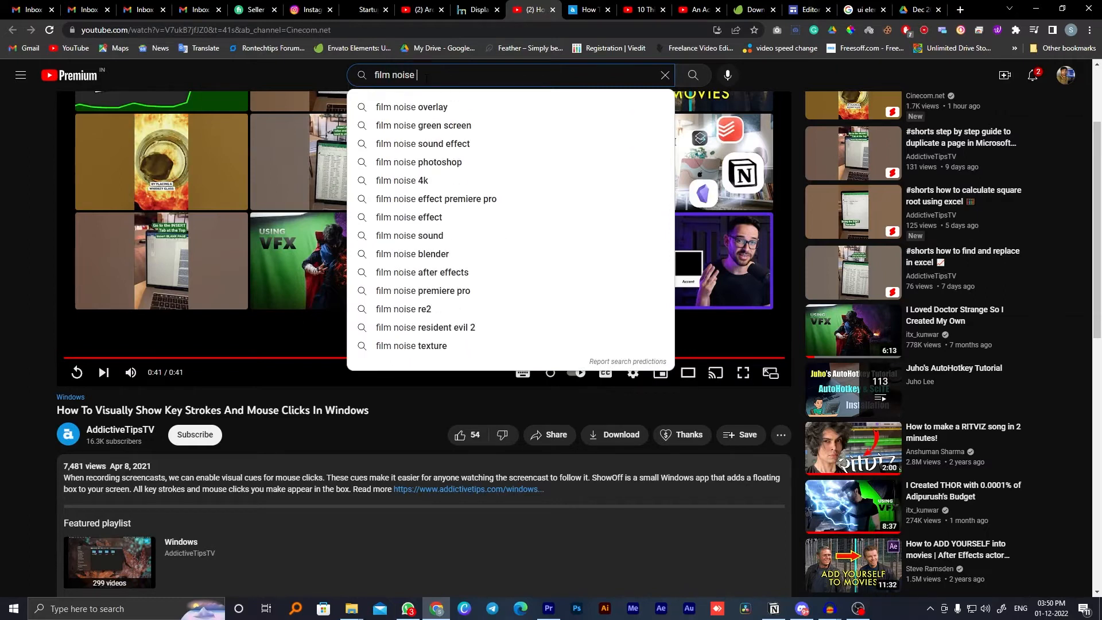
click(412, 107)
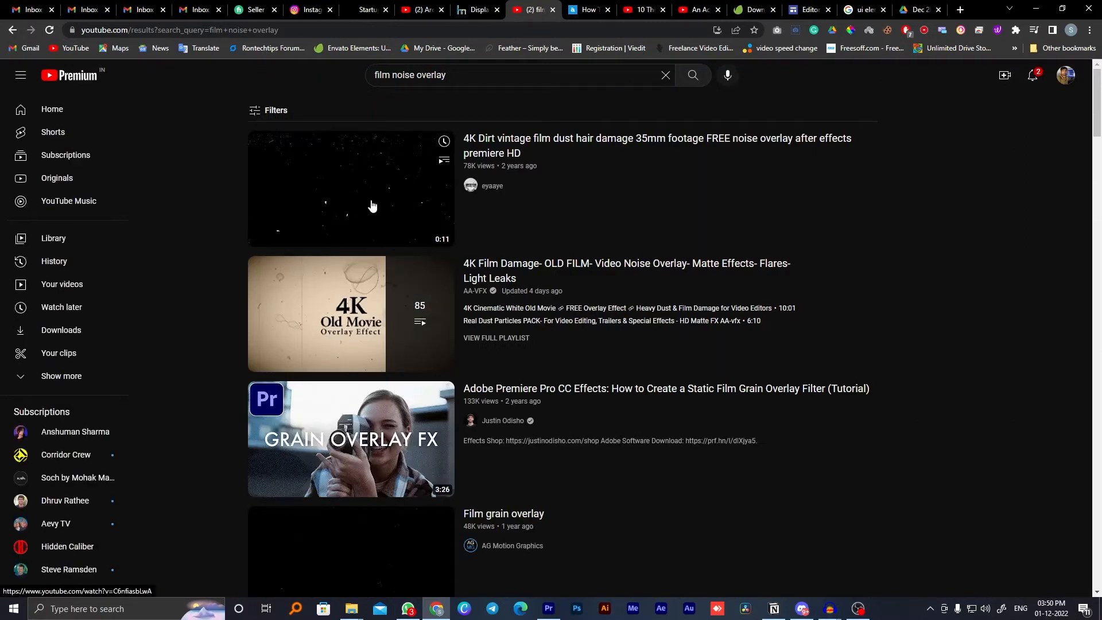
- Preview the "4K Dirt vintage film dust hair damage 35mm footage" overlay video and return to the search results
click(363, 179)
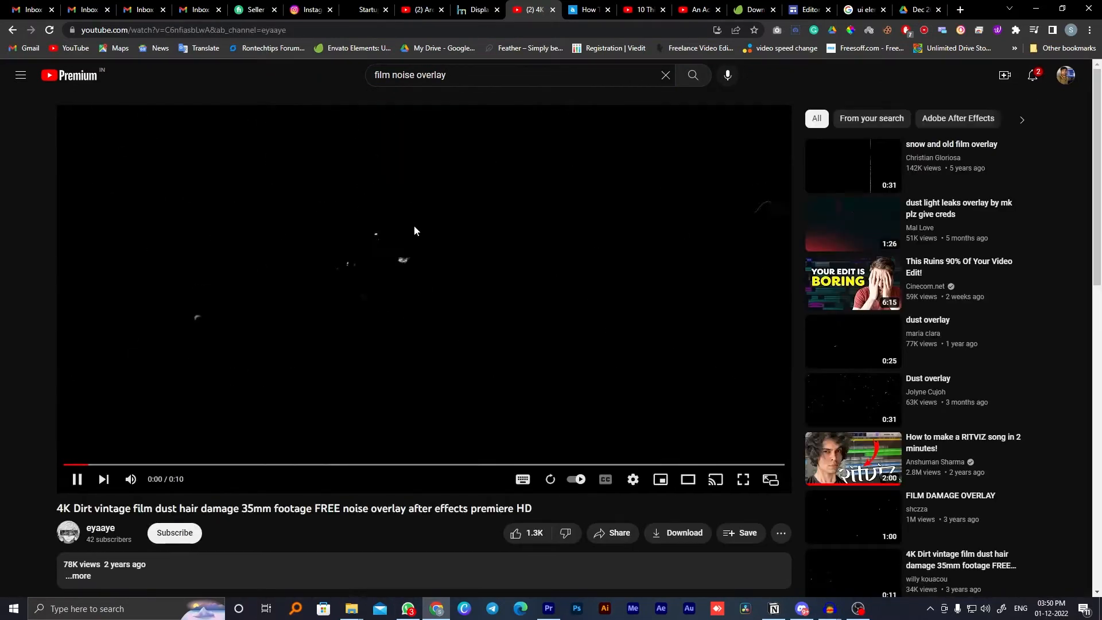
click(525, 274)
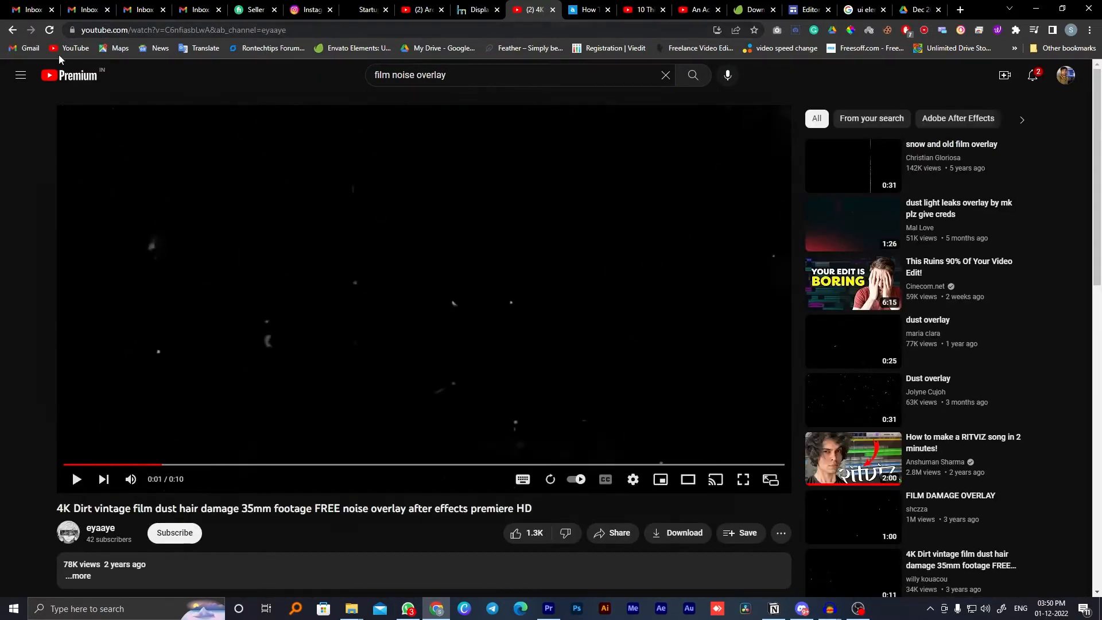
click(15, 32)
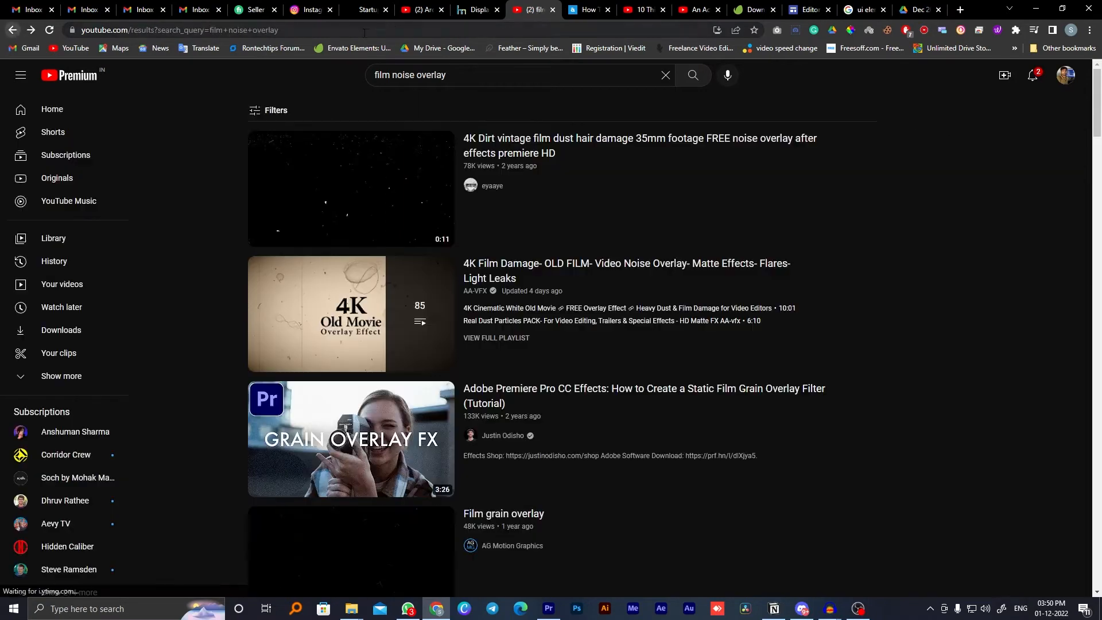
- Search the Envato Elements stock videos for "vhs" and preview the Vhs Overlay and VHS Noise 3 clips
click(758, 10)
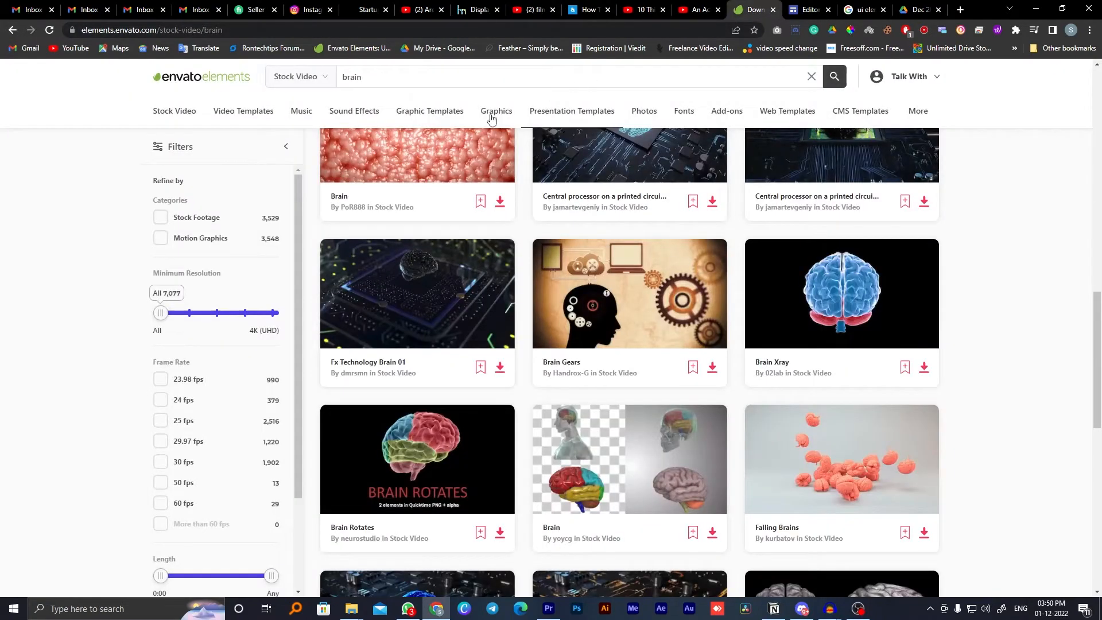
click(191, 111)
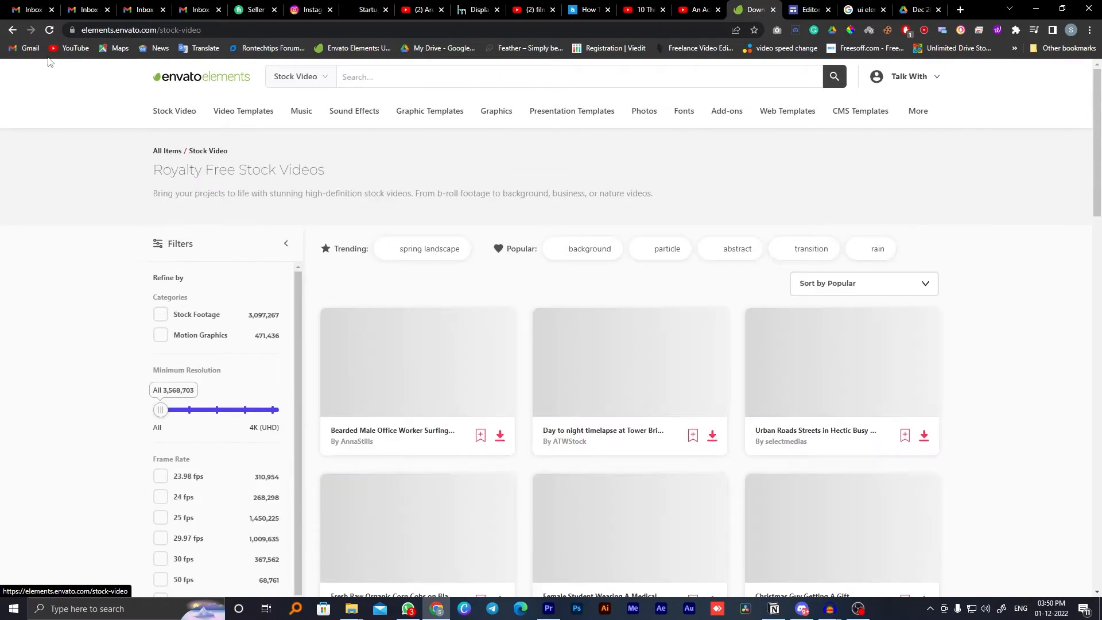
click(48, 31)
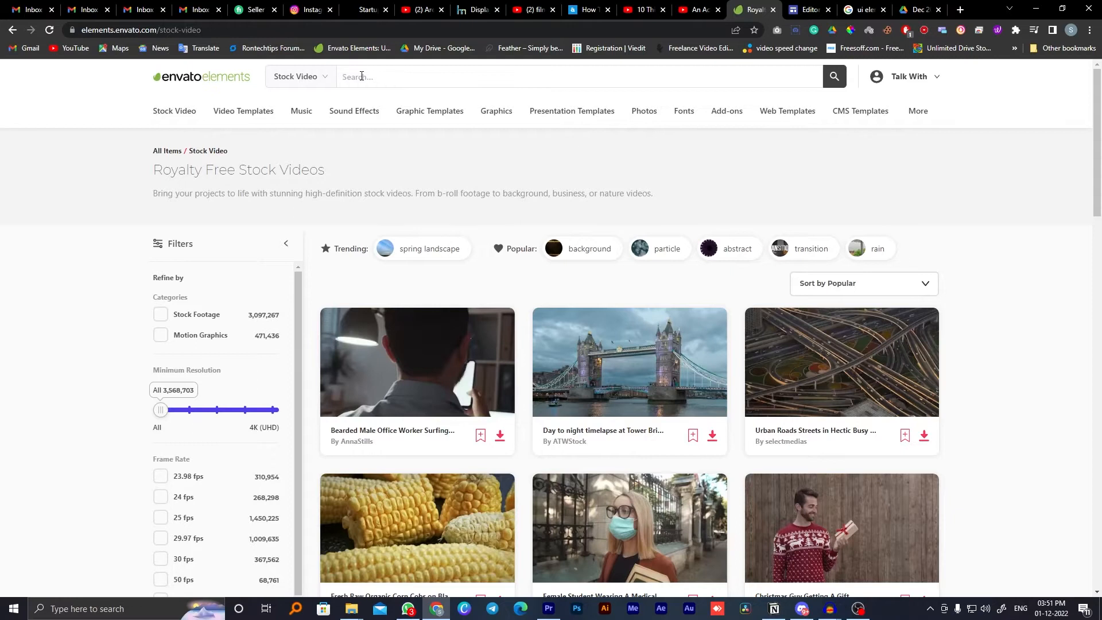
text(vhs)
key(Return)
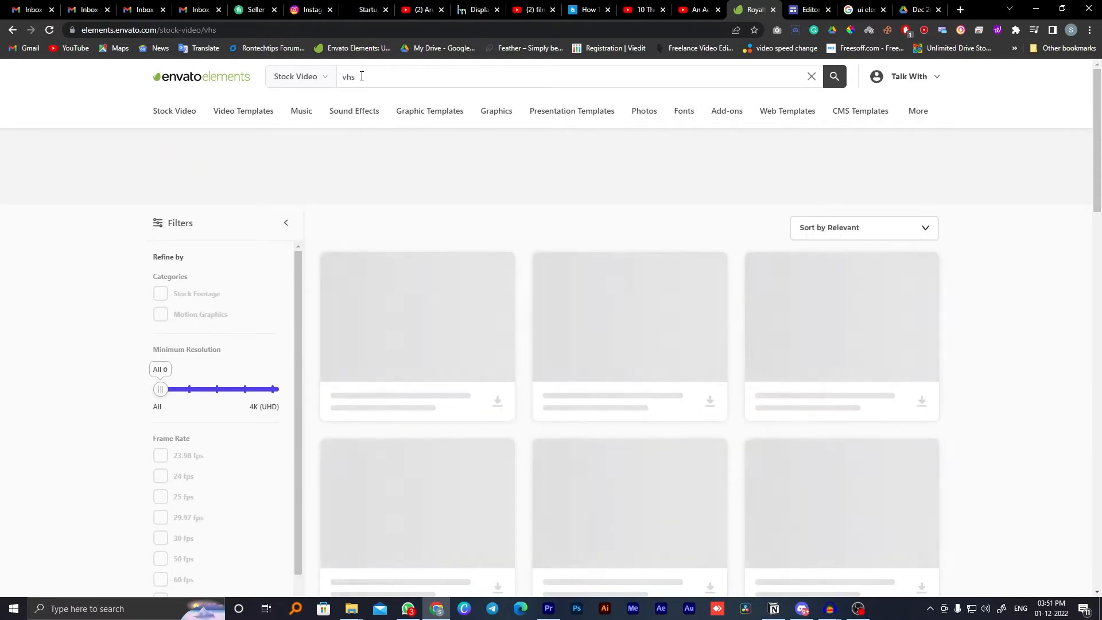
mouse_move(637, 347)
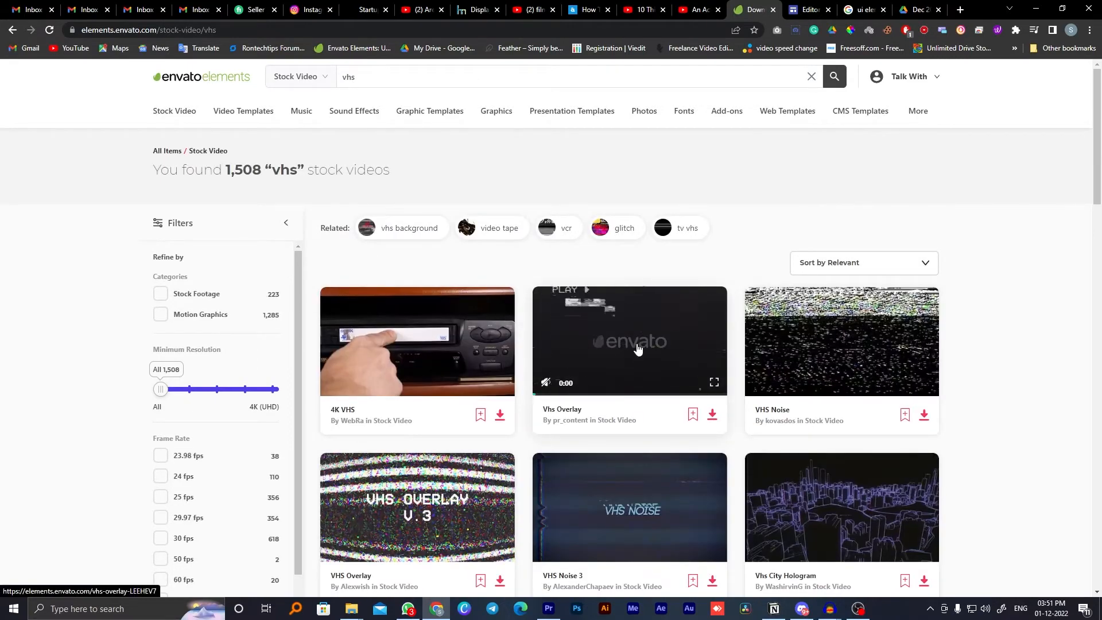
mouse_move(633, 498)
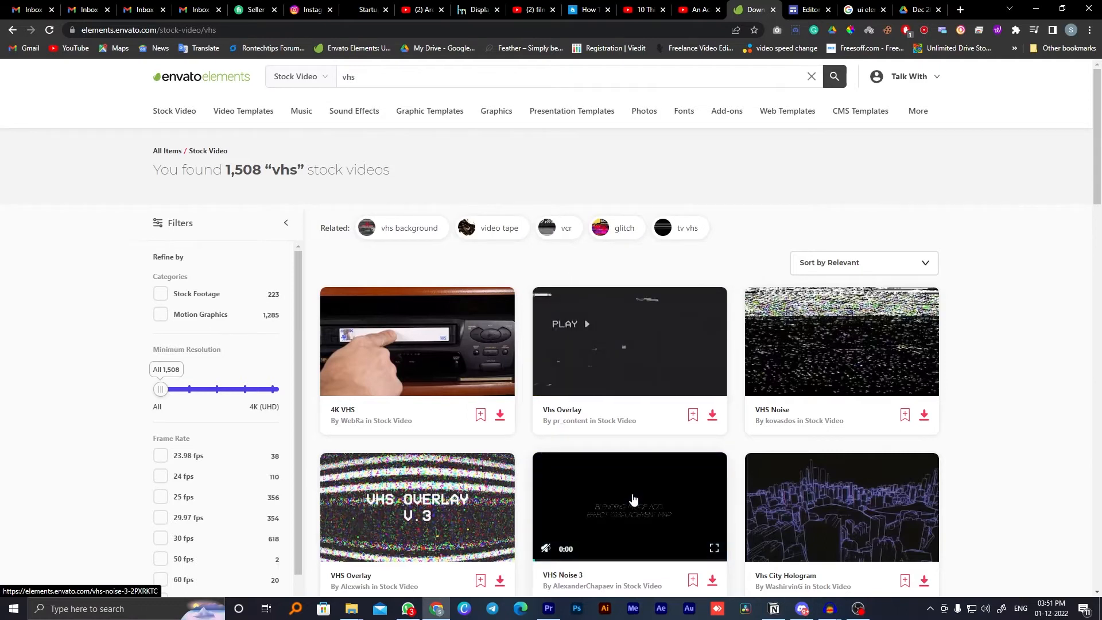
- Search the Envato Elements stock videos for "film noise" and browse the clips offered
scroll(758, 494, down, 8)
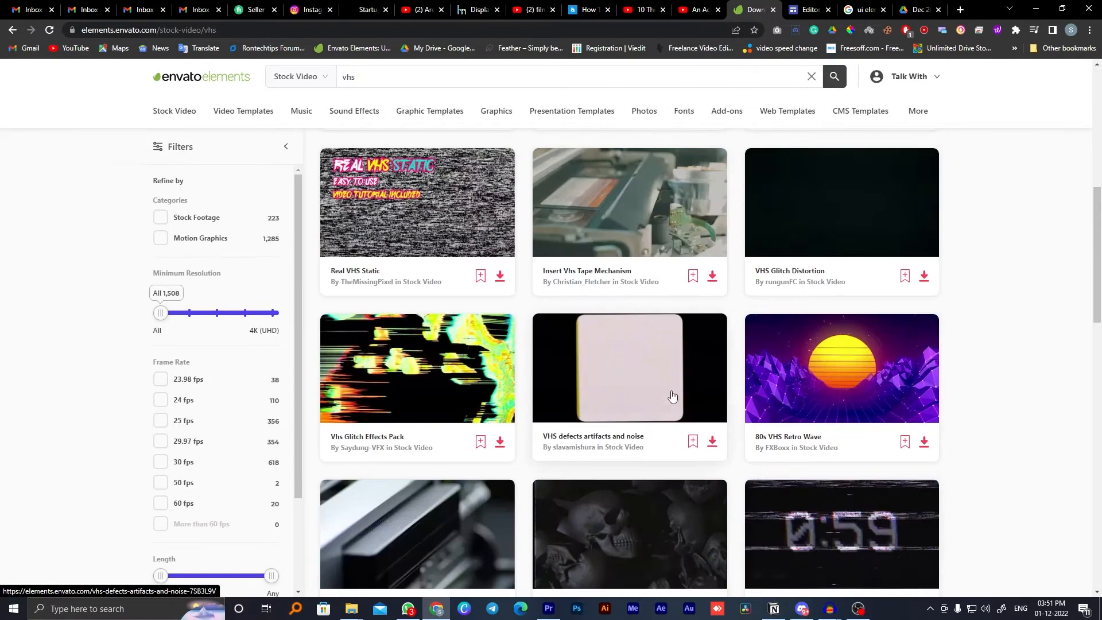
double_click(348, 77)
text(film m)
key(BackSpace)
text(noise)
key(Return)
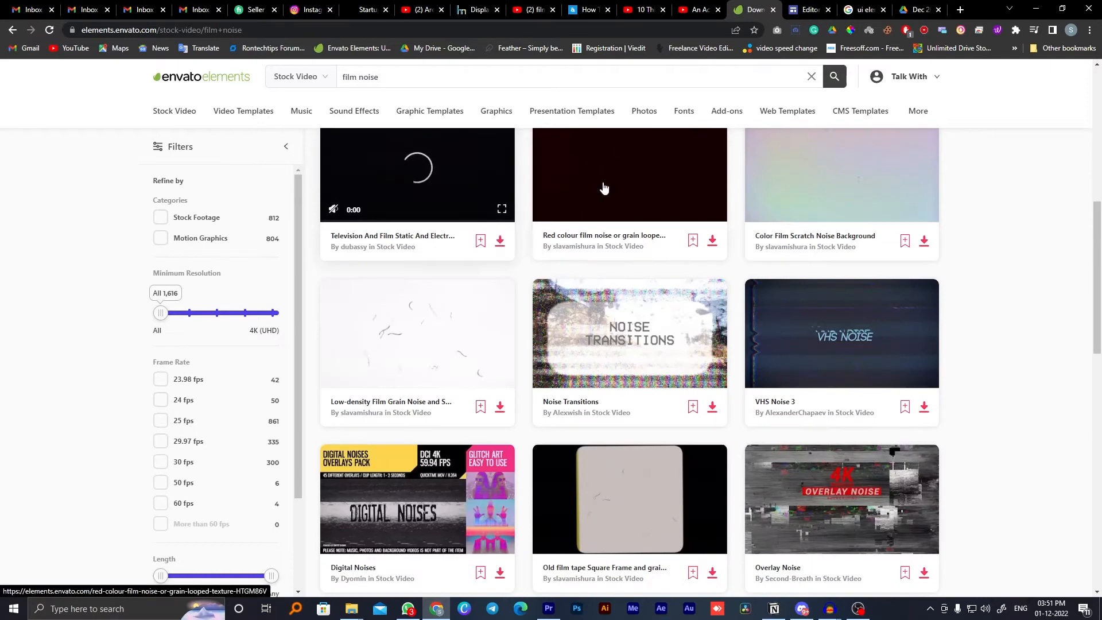
scroll(824, 291, down, 8)
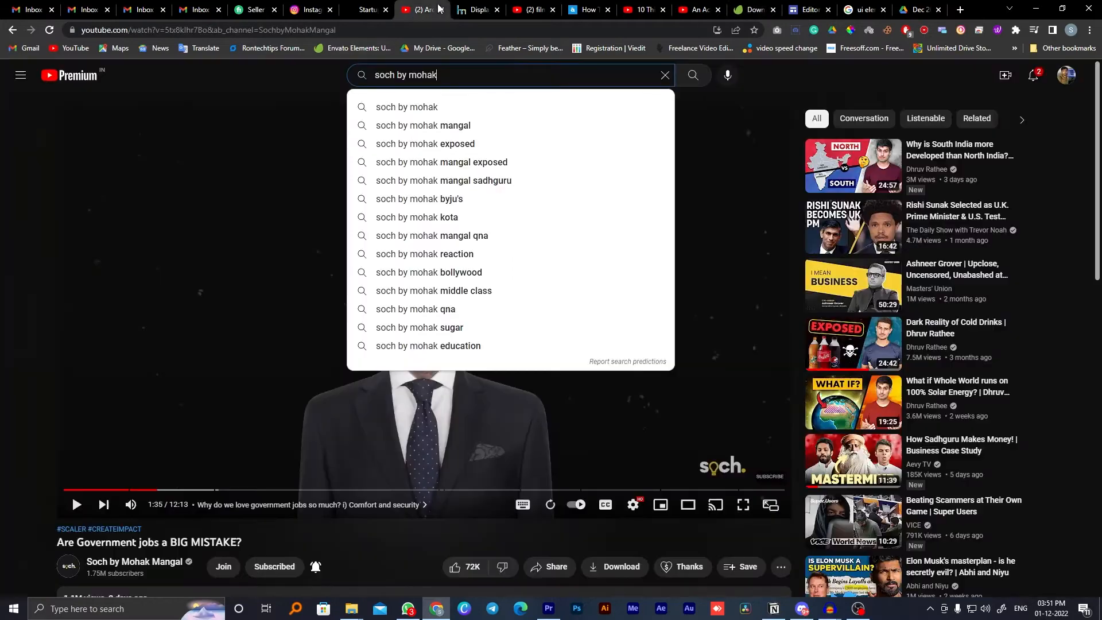
- Return to the YouTube "film noise overlay" results and open the 4K Dirt vintage film dust hair damage 35mm footage video
click(423, 9)
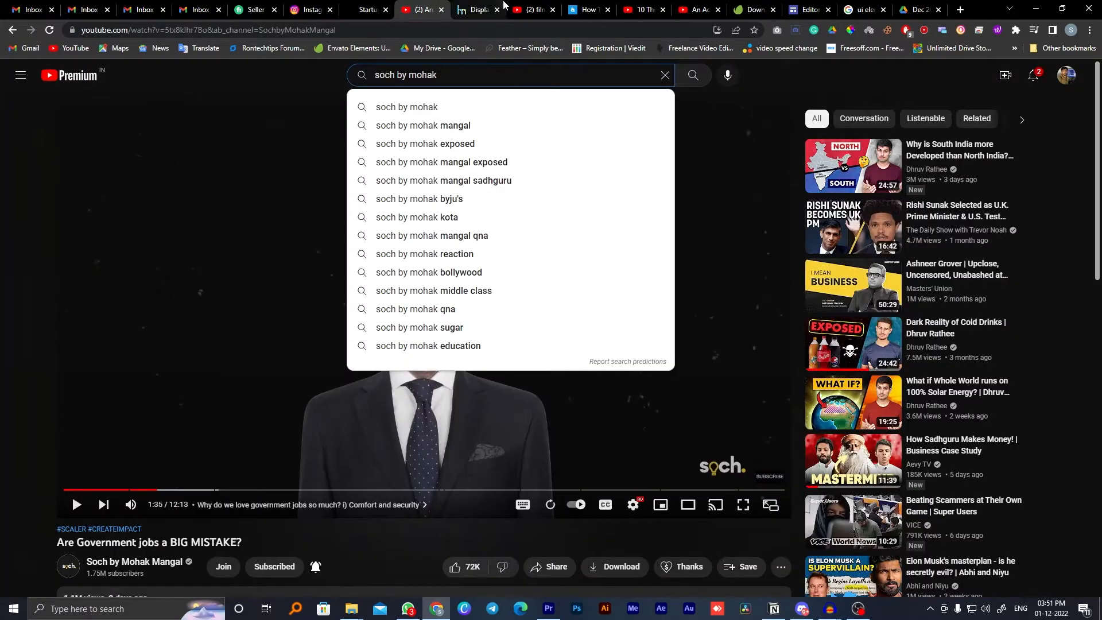
click(532, 7)
click(330, 187)
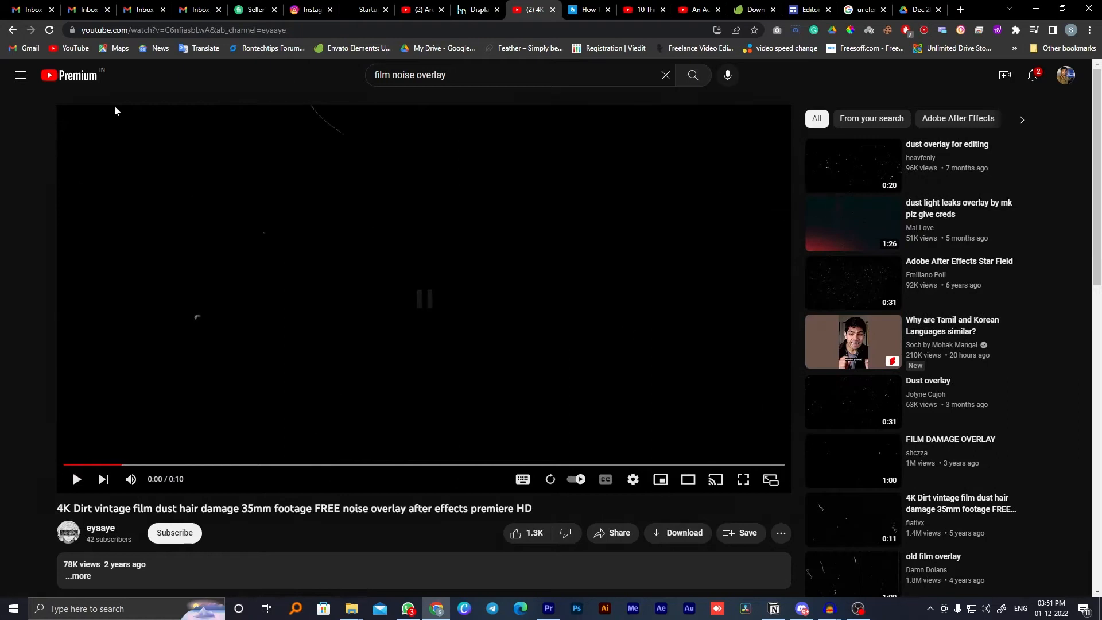
- Open the video in savefrom.net by adding "ss" before youtube in its address, and save the MP4 in the Trash folder
click(159, 30)
click(158, 29)
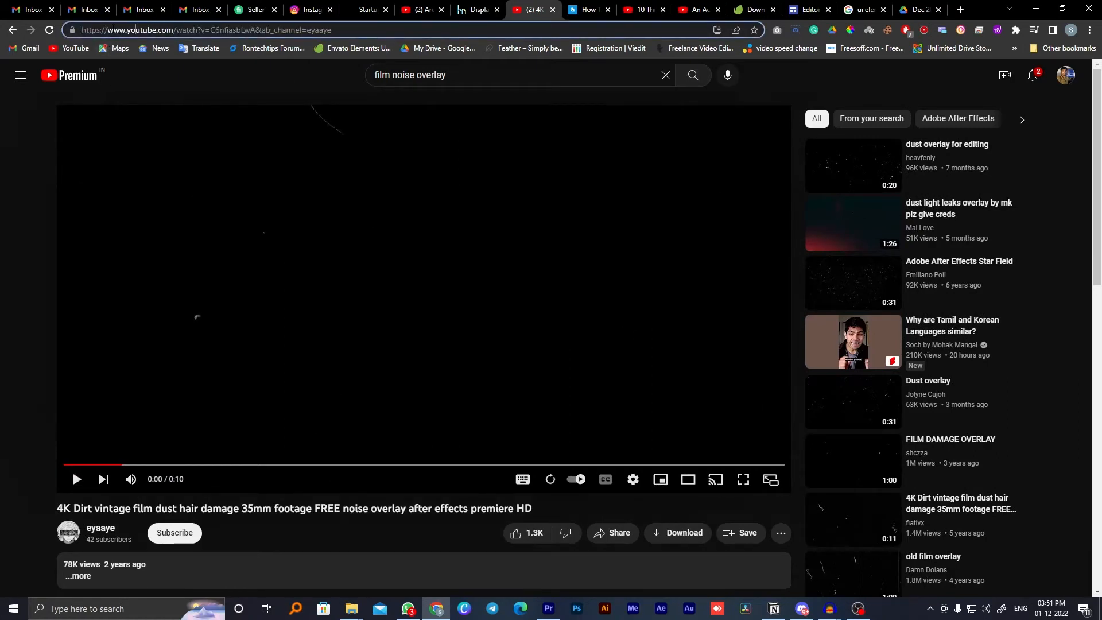
text(ss)
key(Return)
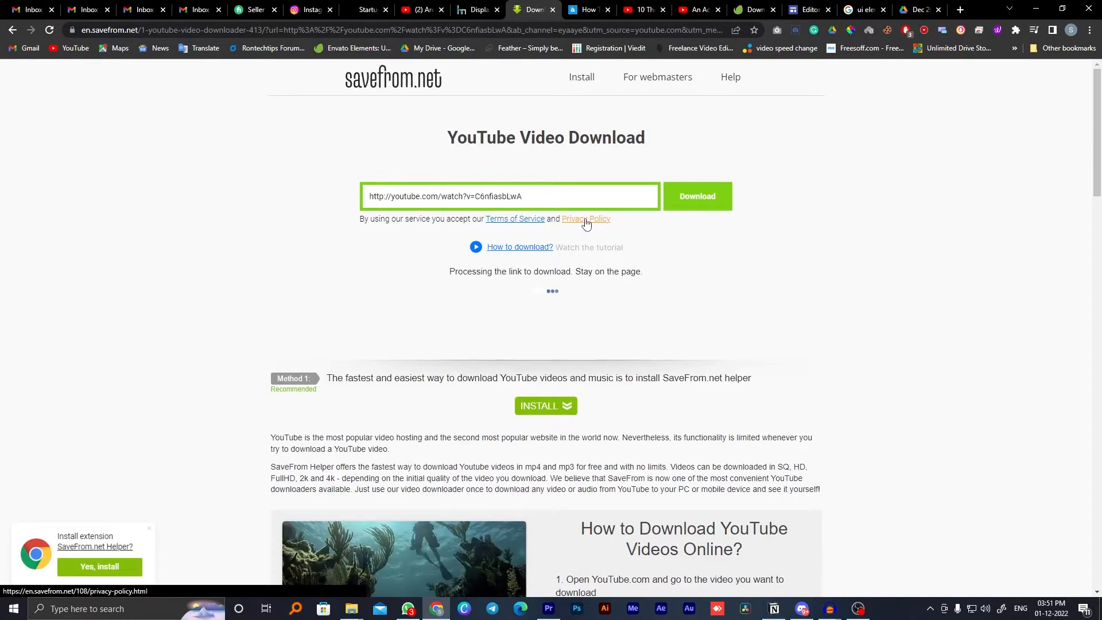
click(556, 335)
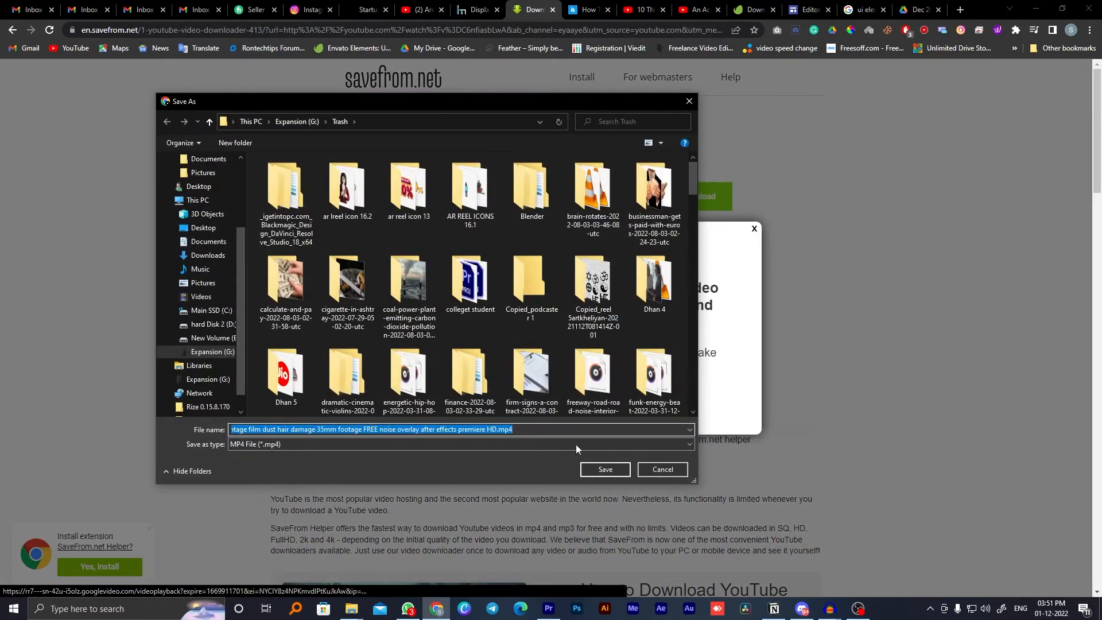
click(603, 471)
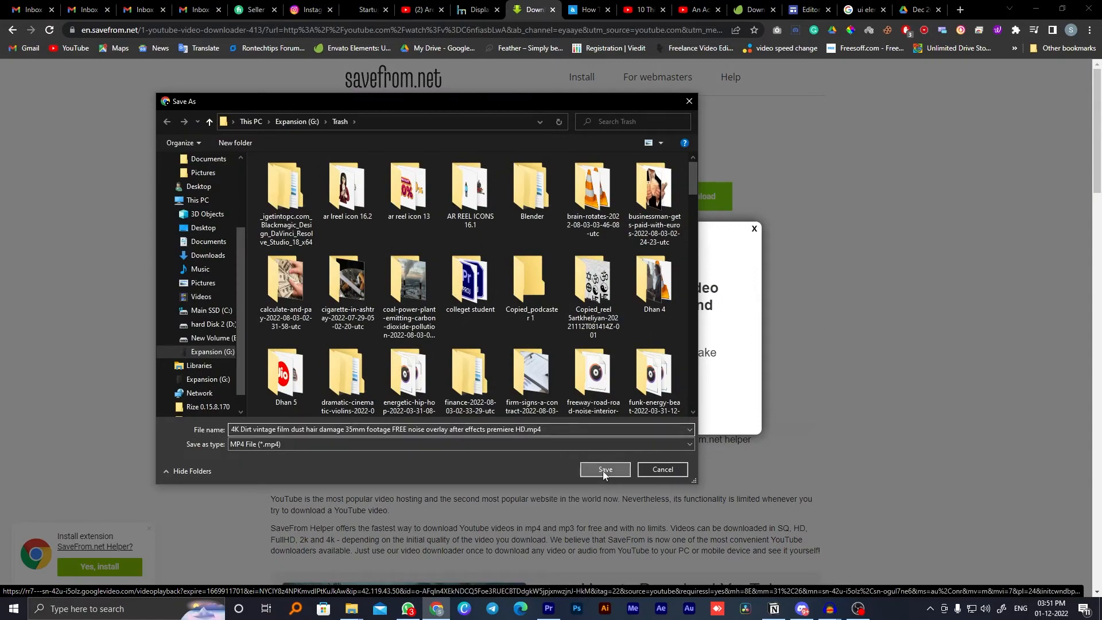
- Place the downloaded 4K Dirt clip on V2 in Premiere Pro, starting with the Color Matte, and play the title over it
drag(49, 581, 653, 456)
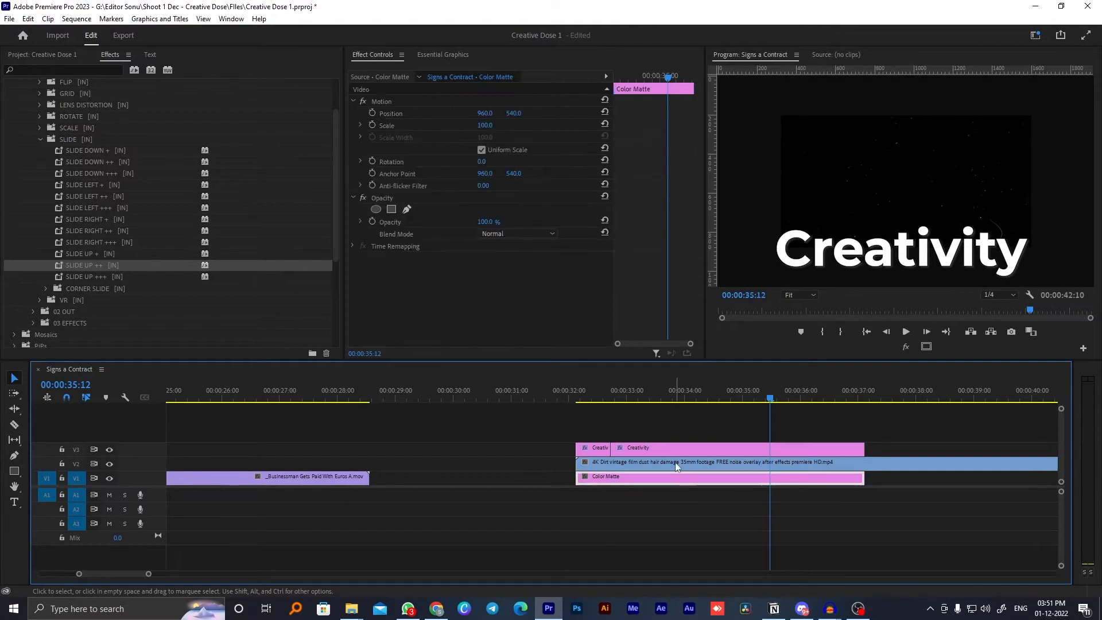
click(687, 391)
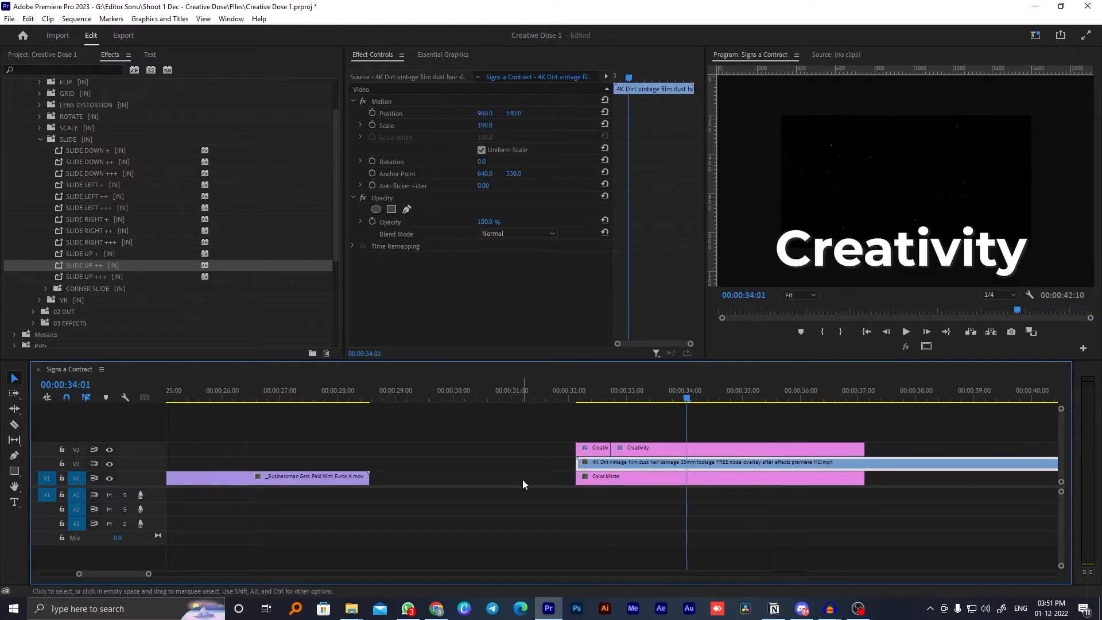
click(575, 395)
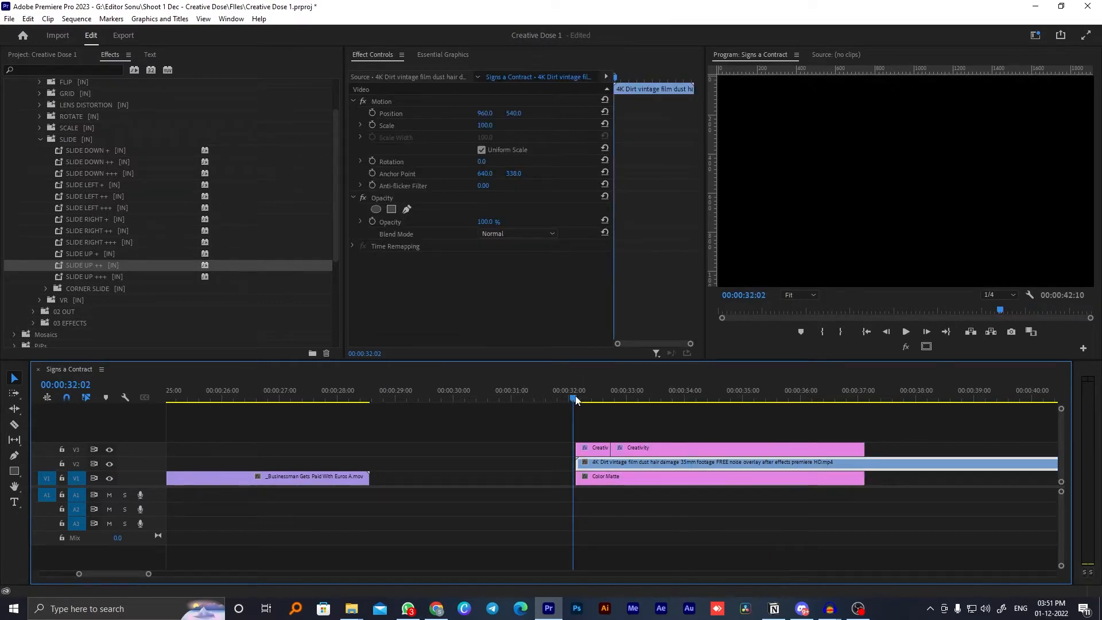
key(minus)
key(minus)
click(651, 421)
key(space)
key(space)
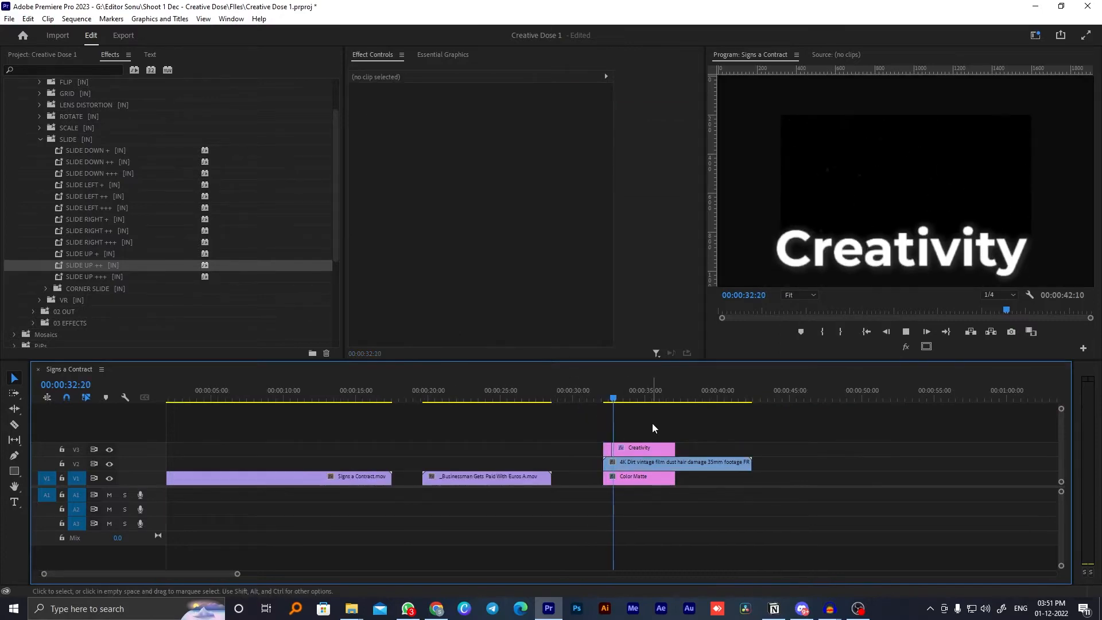
- Try the Darken and Darker Color blend modes on the dust overlay clip and return it to Normal
click(654, 473)
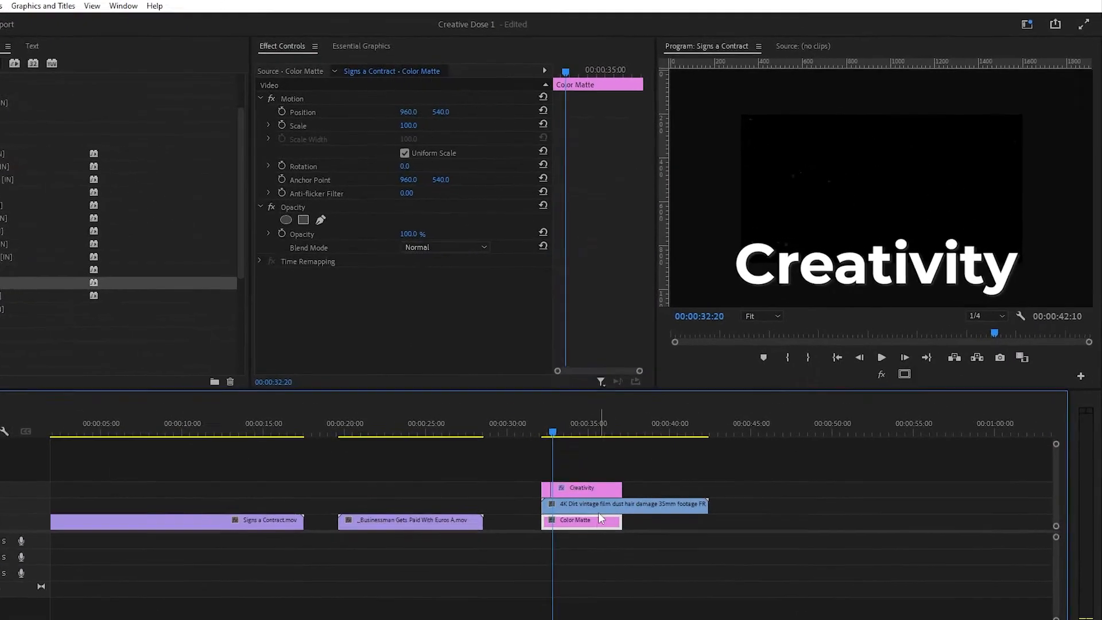
click(597, 505)
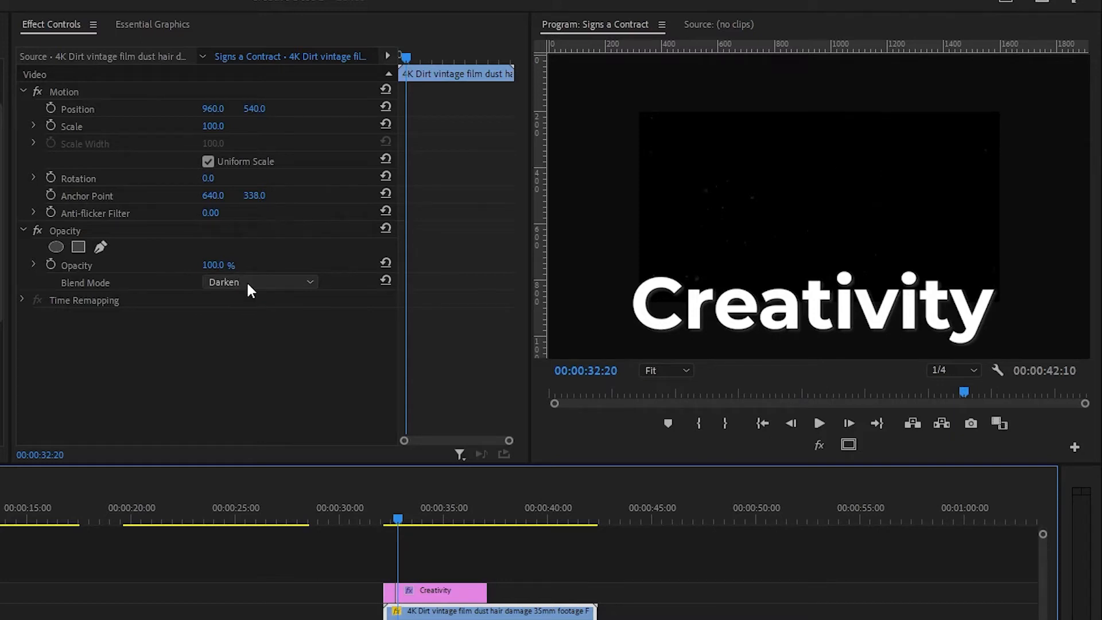
scroll(251, 289, down, 1)
scroll(249, 284, up, 1)
scroll(248, 284, down, 1)
scroll(248, 283, down, 1)
click(248, 285)
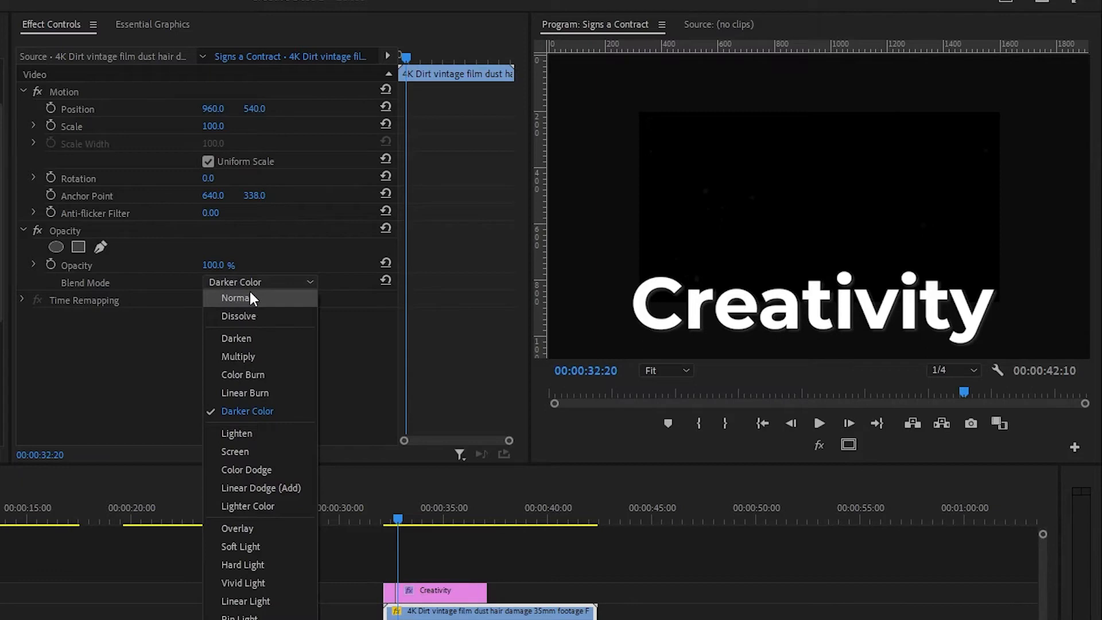
click(249, 298)
- Set the dust overlay clip's Scale to 183 and Opacity to 72%, and play the sequence from just before the title
drag(214, 125, 264, 126)
drag(217, 268, 201, 267)
click(382, 501)
key(space)
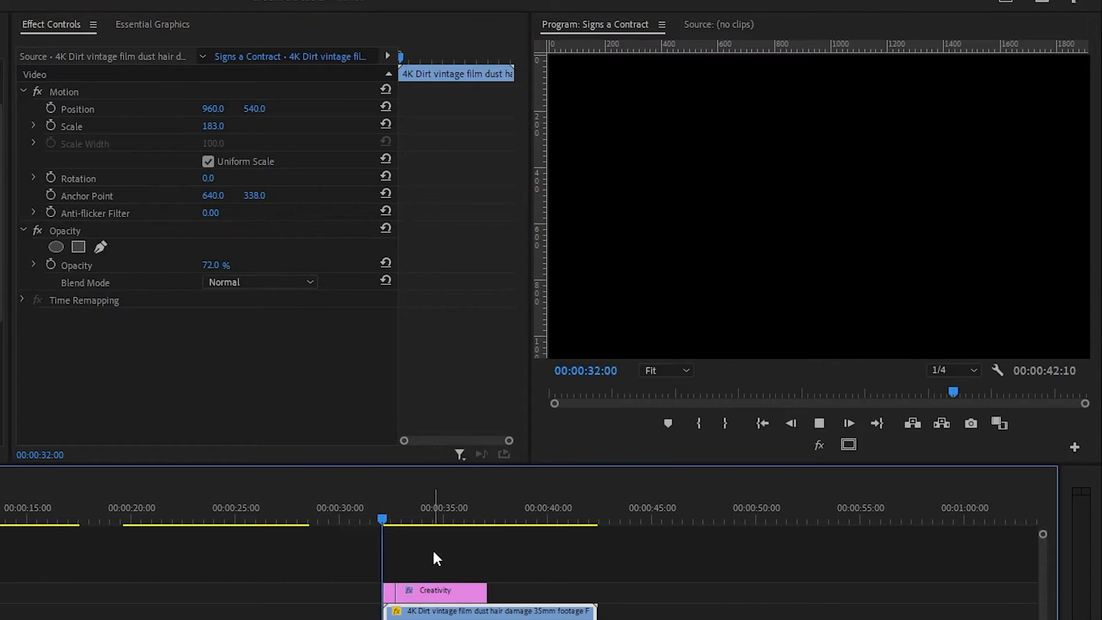
click(434, 555)
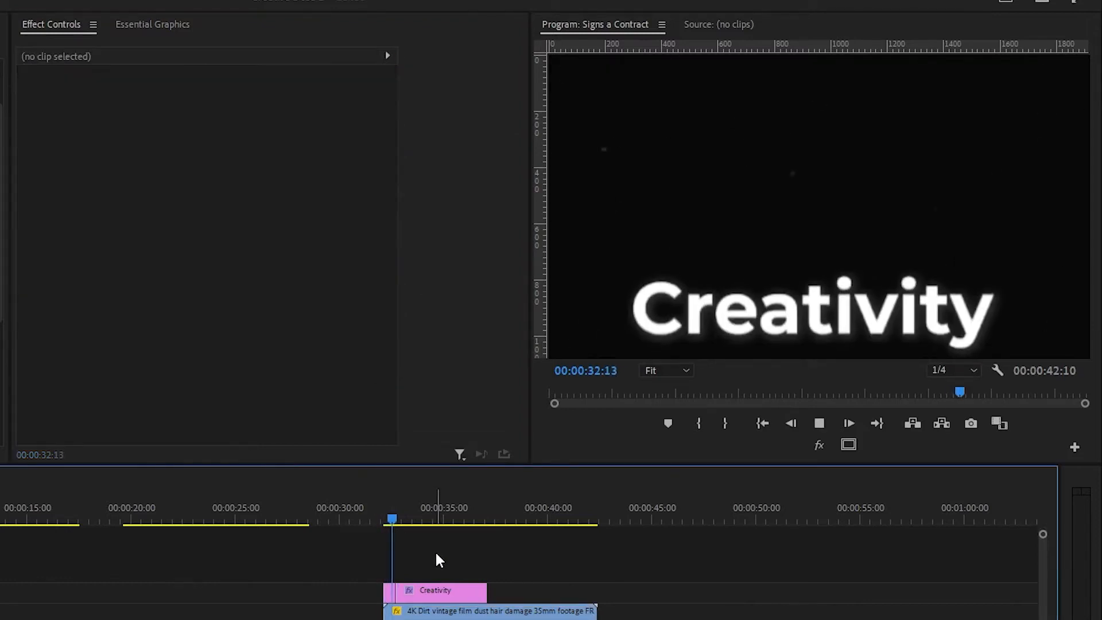
click(793, 148)
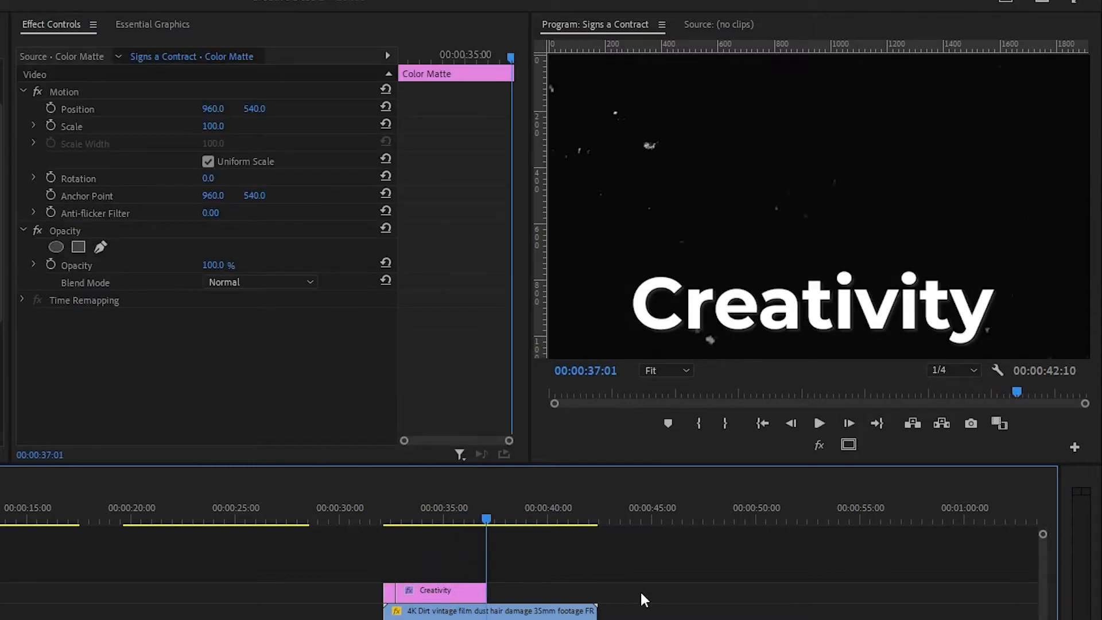
- Trim the end of the dust overlay clip to match the end of the Creativity title, and preview the result
drag(596, 610, 487, 611)
click(527, 609)
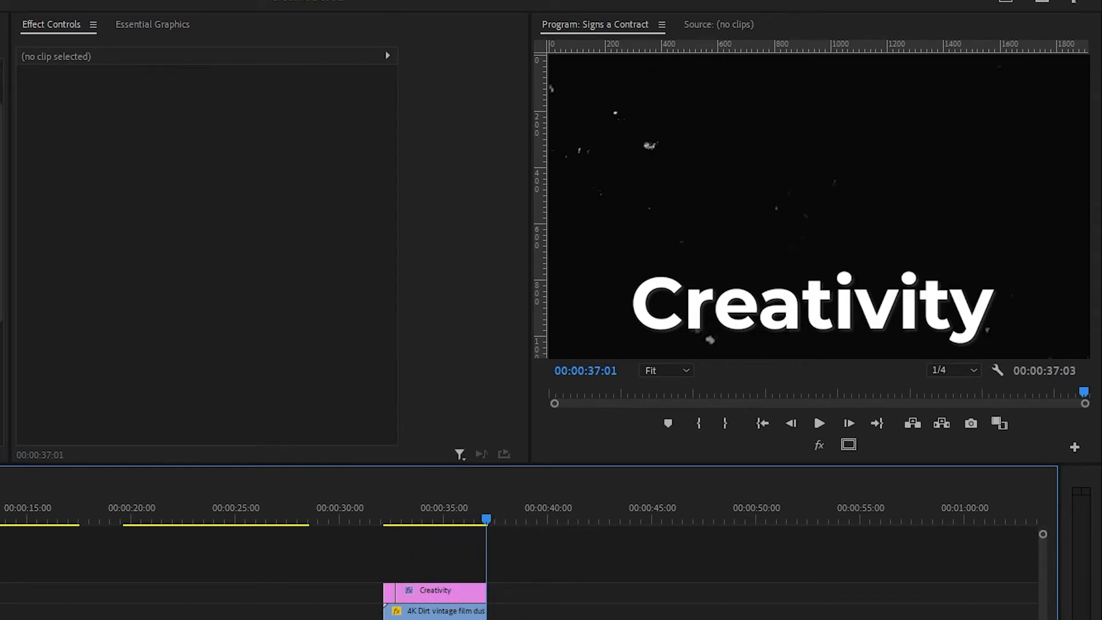
drag(431, 524, 390, 516)
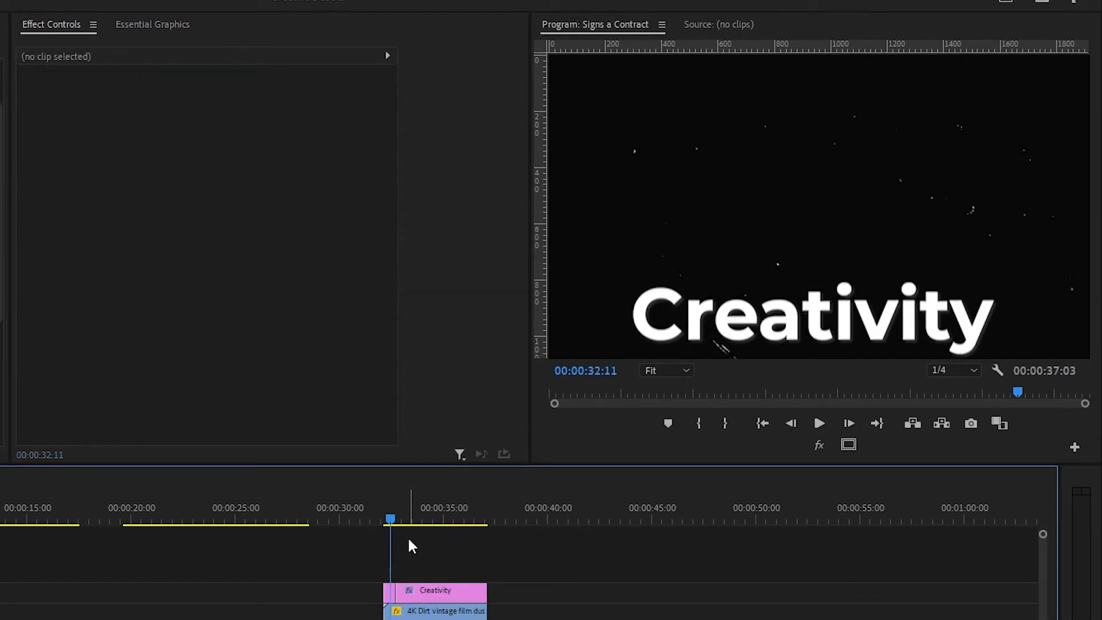
key(space)
key(space)
- Disable the dust overlay clip, play the title on the plain matte for comparison, and enable the clip again
click(410, 617)
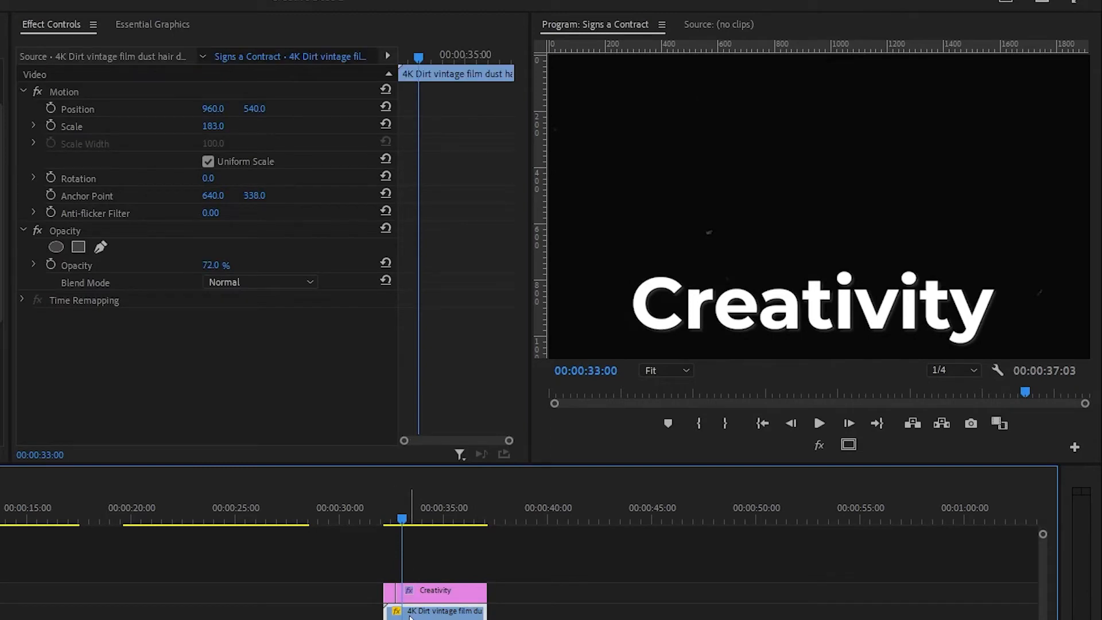
right_click(410, 616)
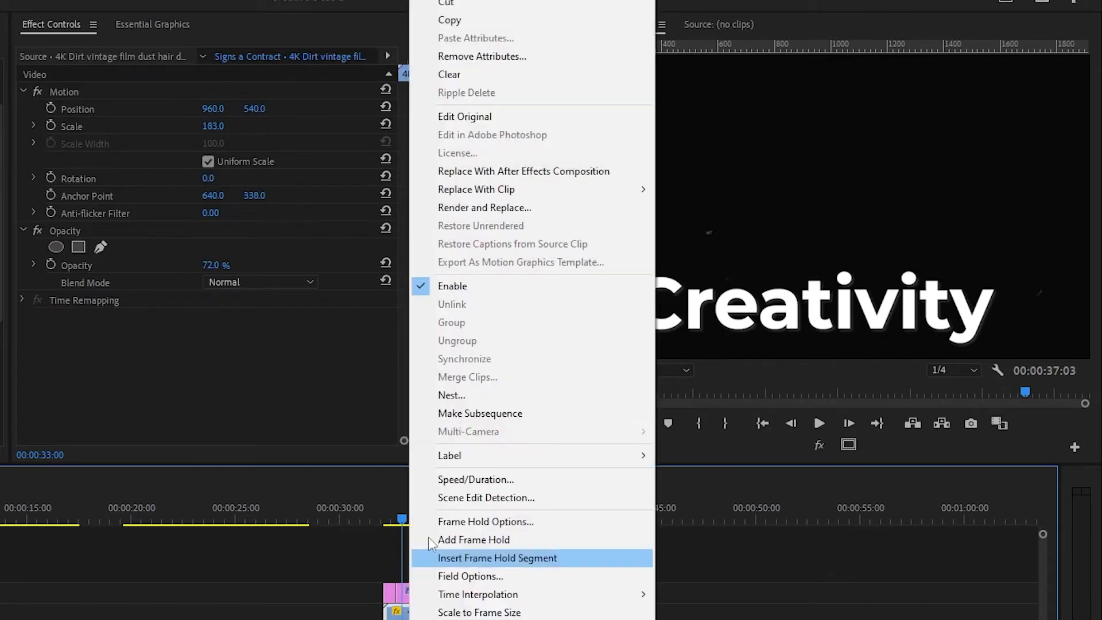
click(456, 287)
click(376, 583)
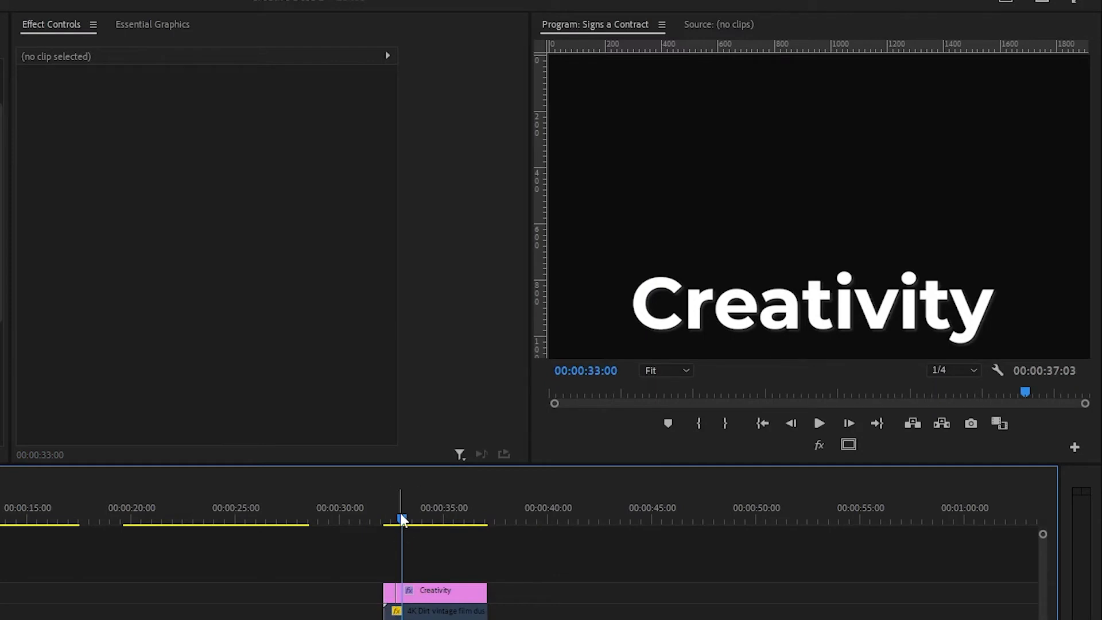
key(space)
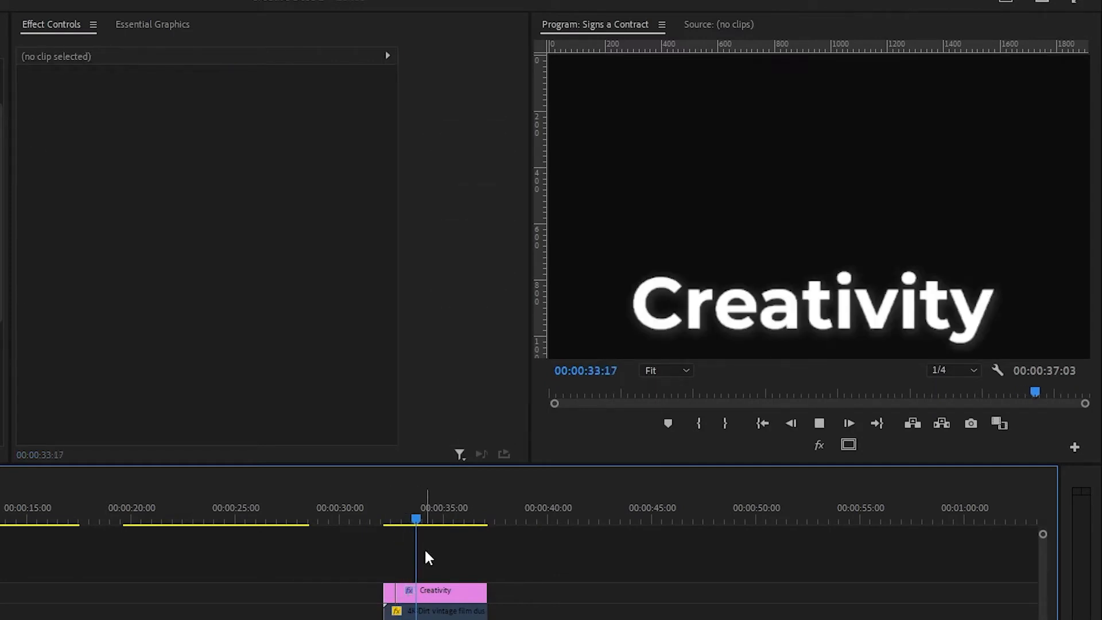
key(space)
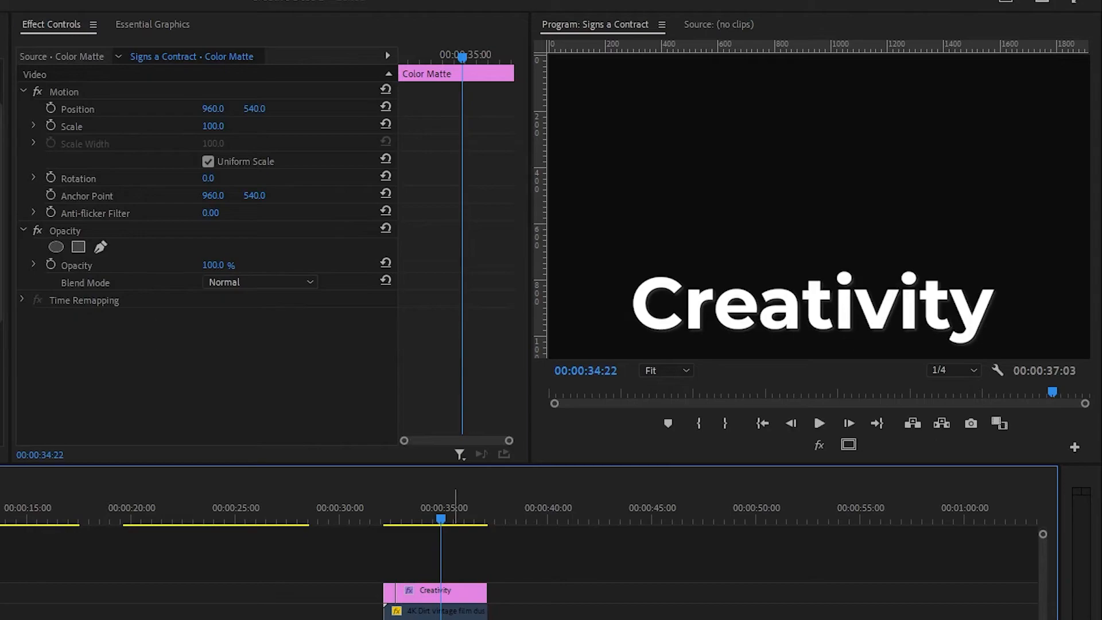
right_click(436, 610)
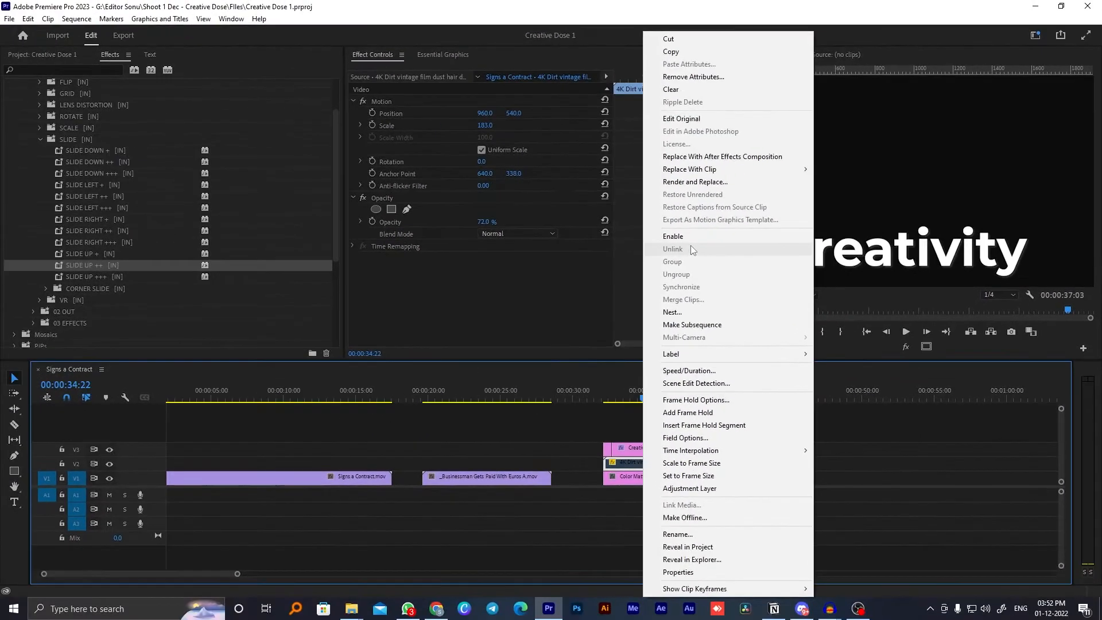
click(675, 236)
- Save the project and play the opening of the Creativity title with the dust overlay
click(607, 399)
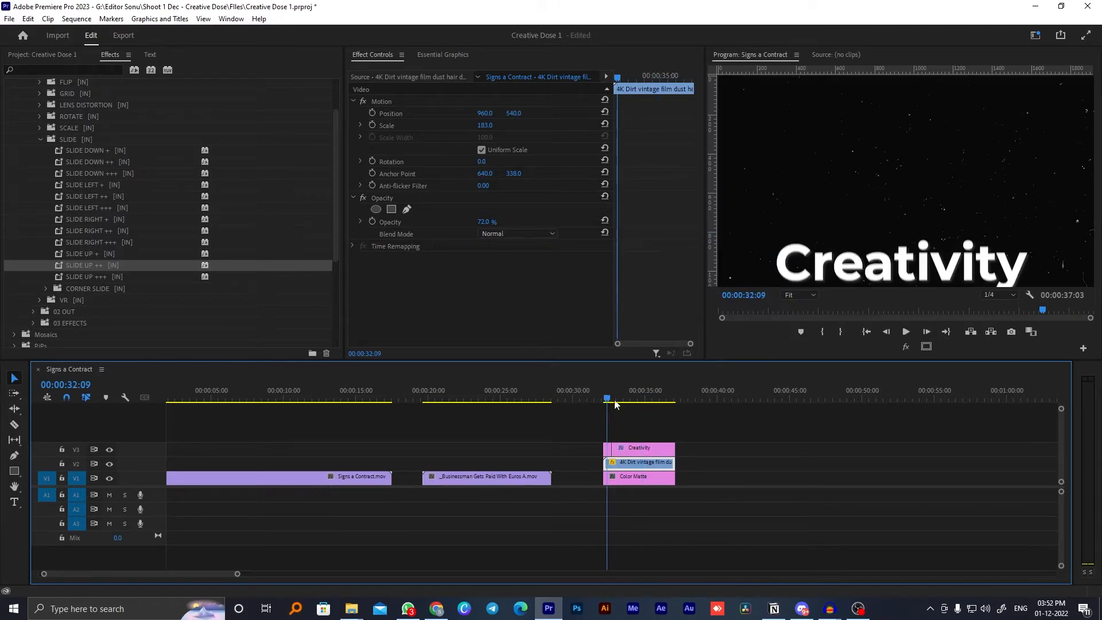
click(615, 409)
key(ctrl+s)
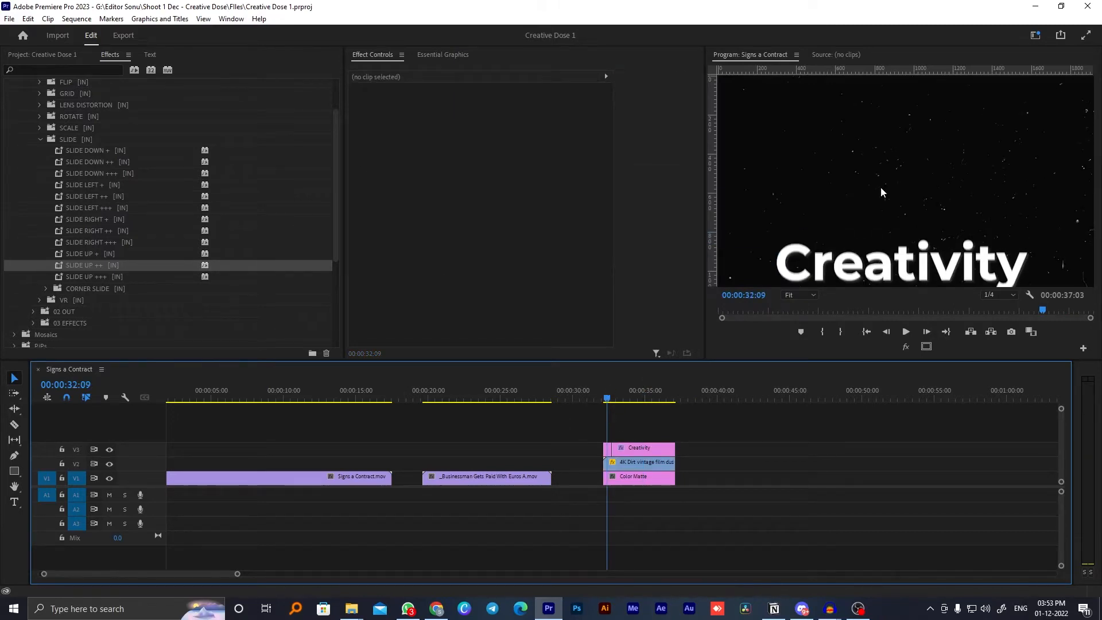
click(600, 396)
key(space)
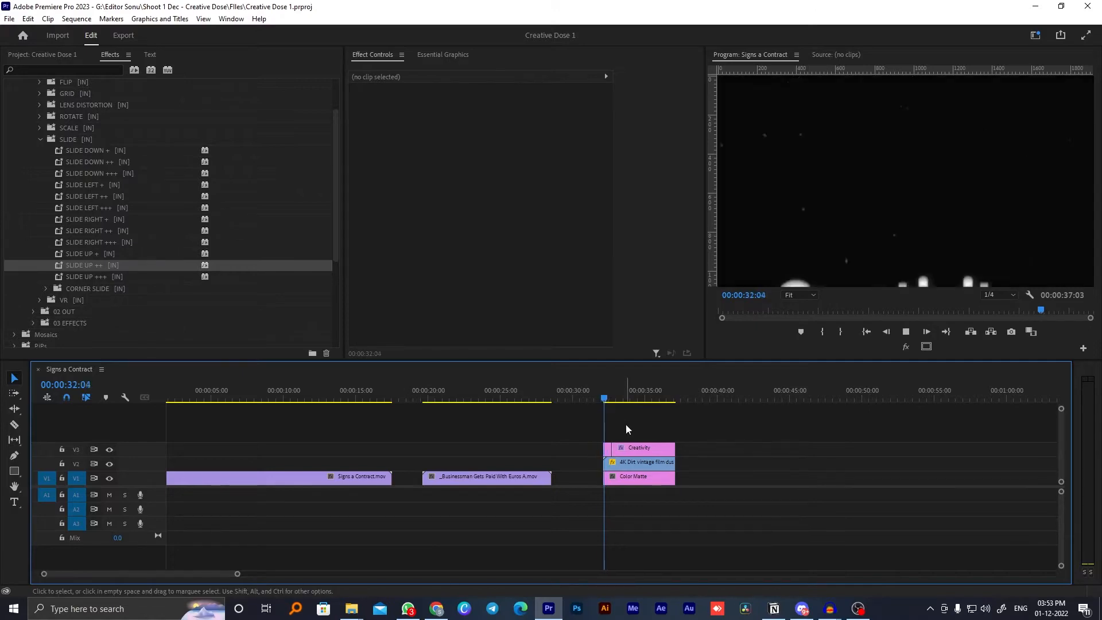
key(space)
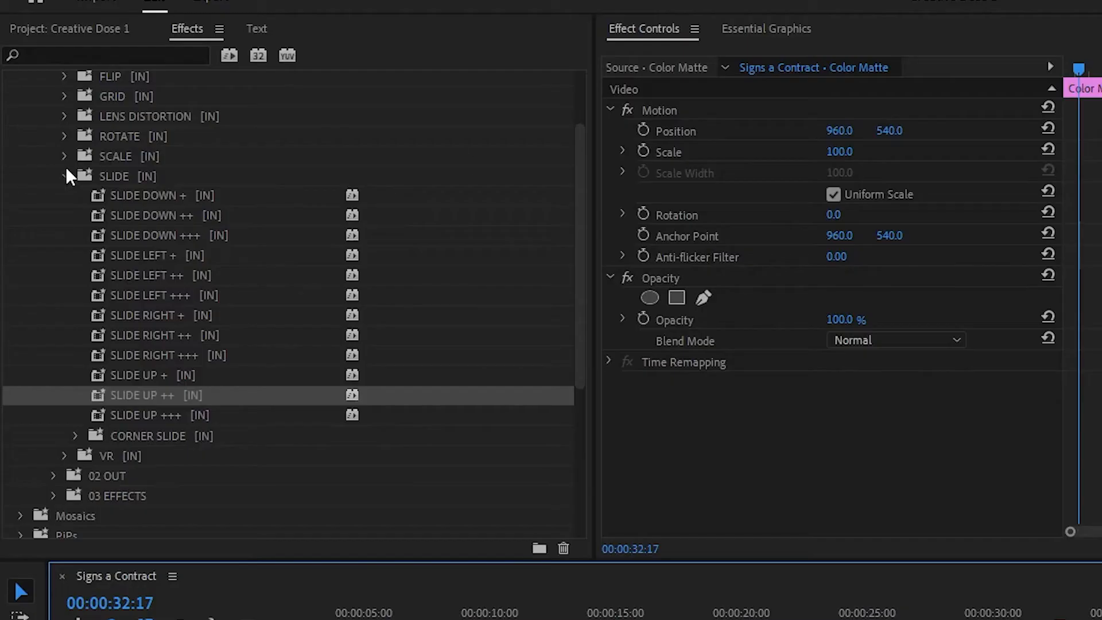
- Collapse the SLIDE [IN] preset folder and move the playhead near the end of the Creativity title, at 00:00:36:13
click(63, 173)
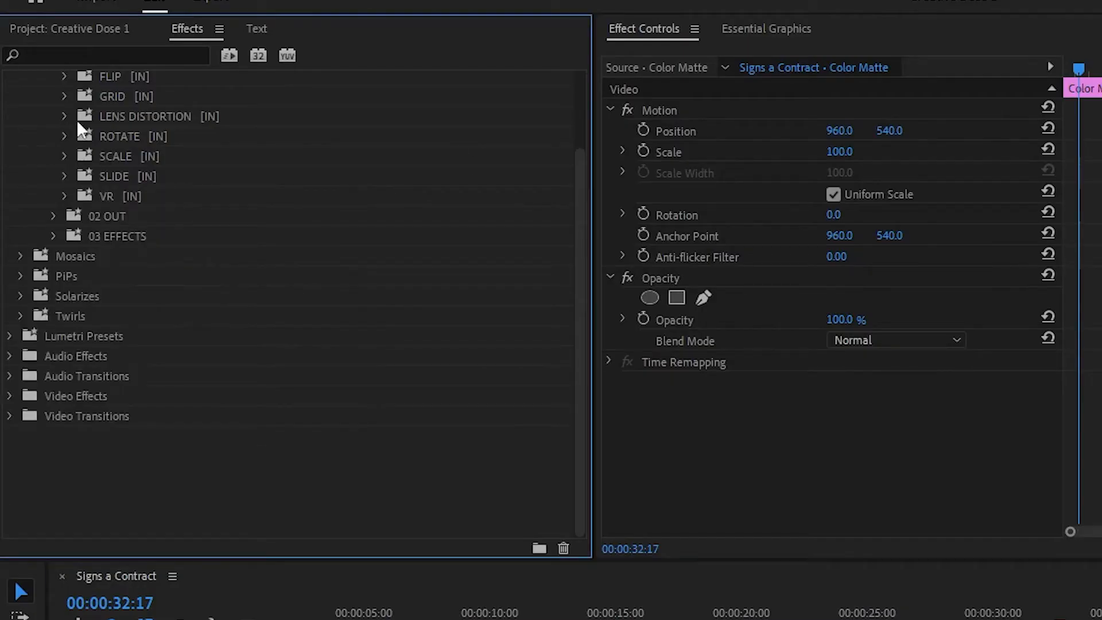
click(574, 296)
scroll(577, 276, up, 5)
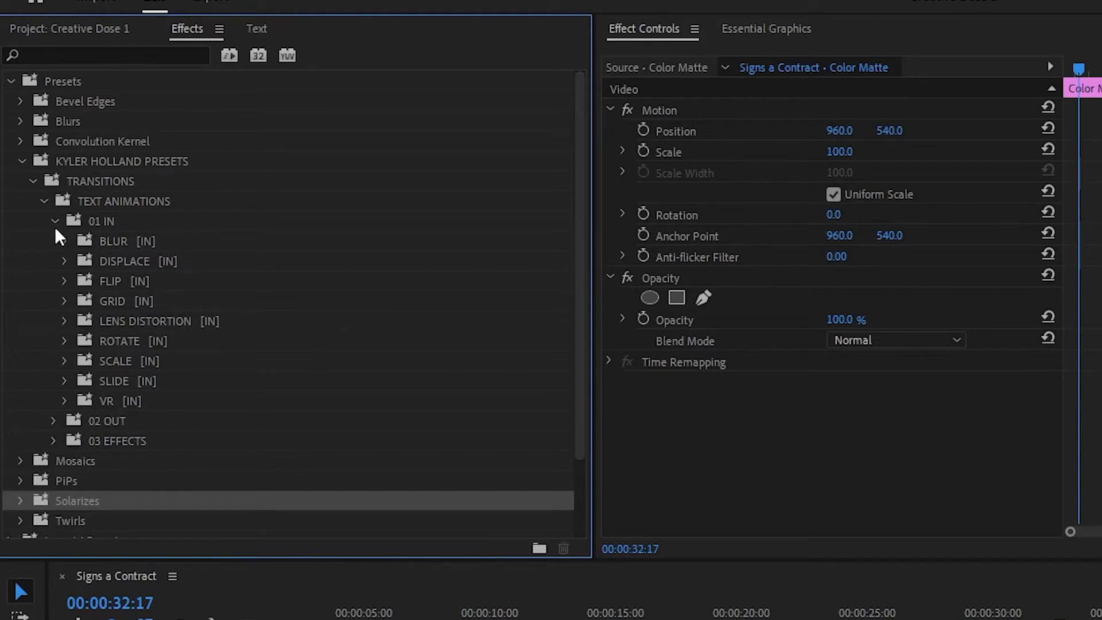
click(1086, 618)
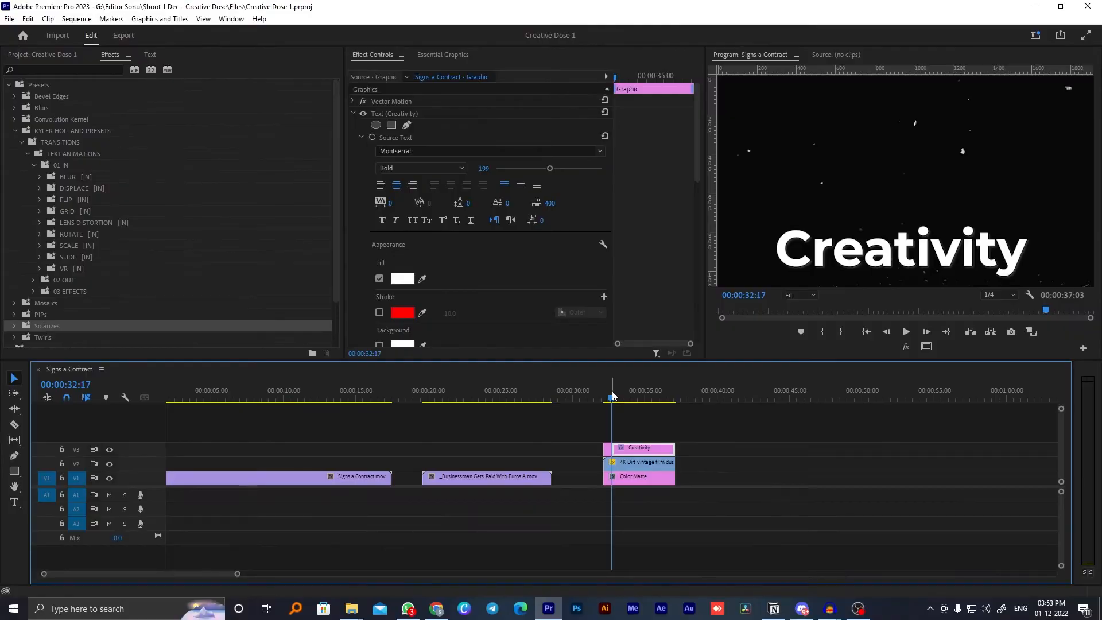
drag(613, 397, 669, 401)
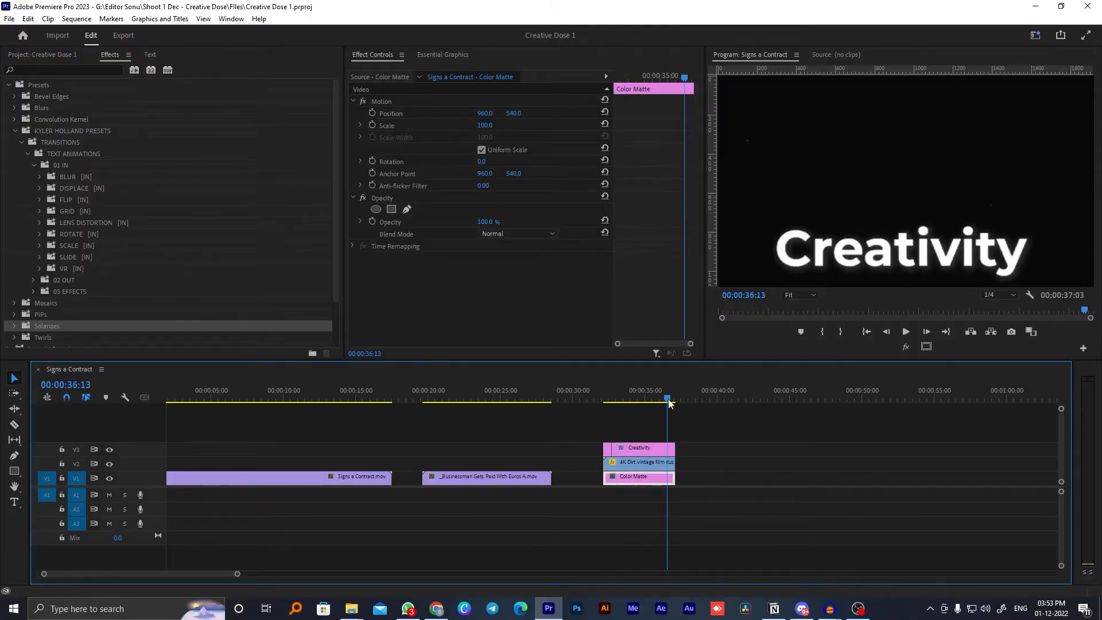
- Split the Creativity title at 00:00:36:13 and expand the SLIDE [OUT] preset folder within the 02 OUT text animations
click(659, 449)
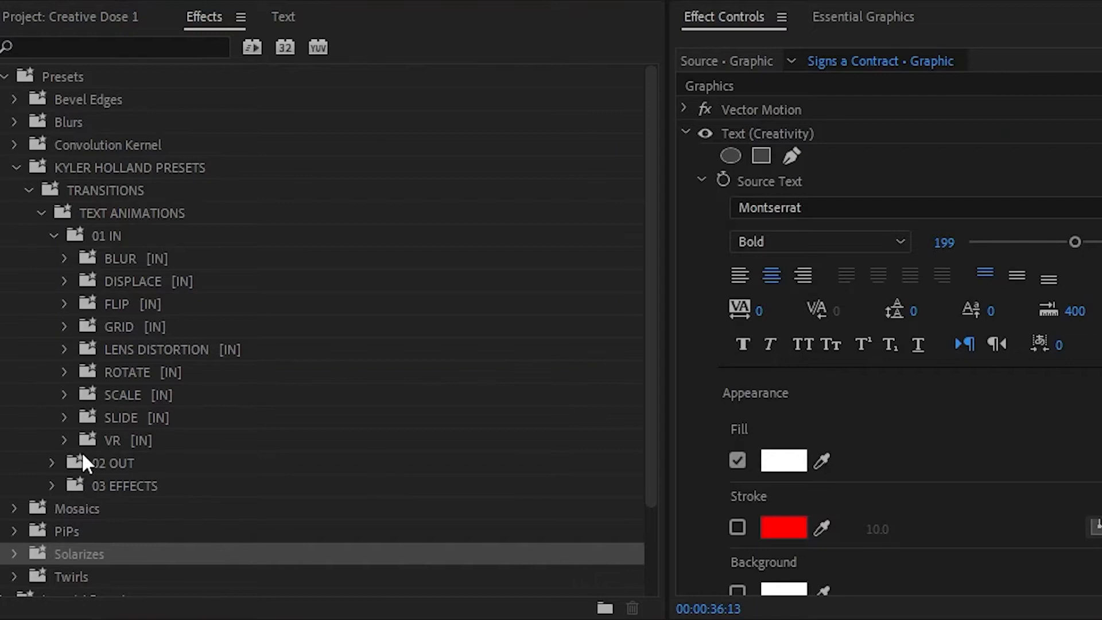
click(52, 462)
drag(653, 328, 636, 504)
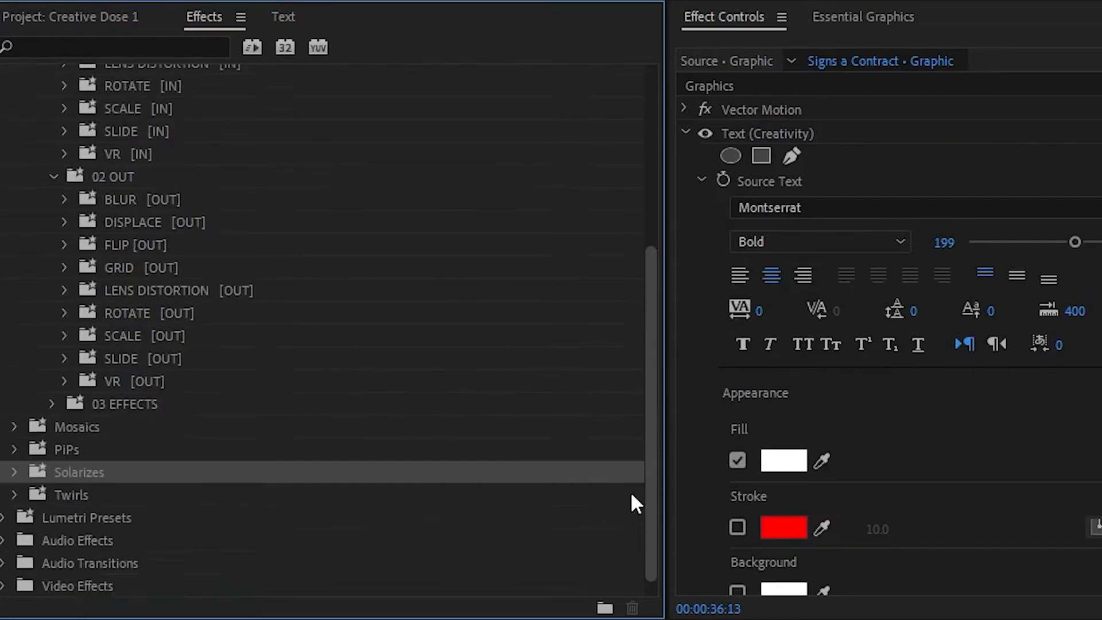
scroll(634, 504, down, 1)
click(64, 336)
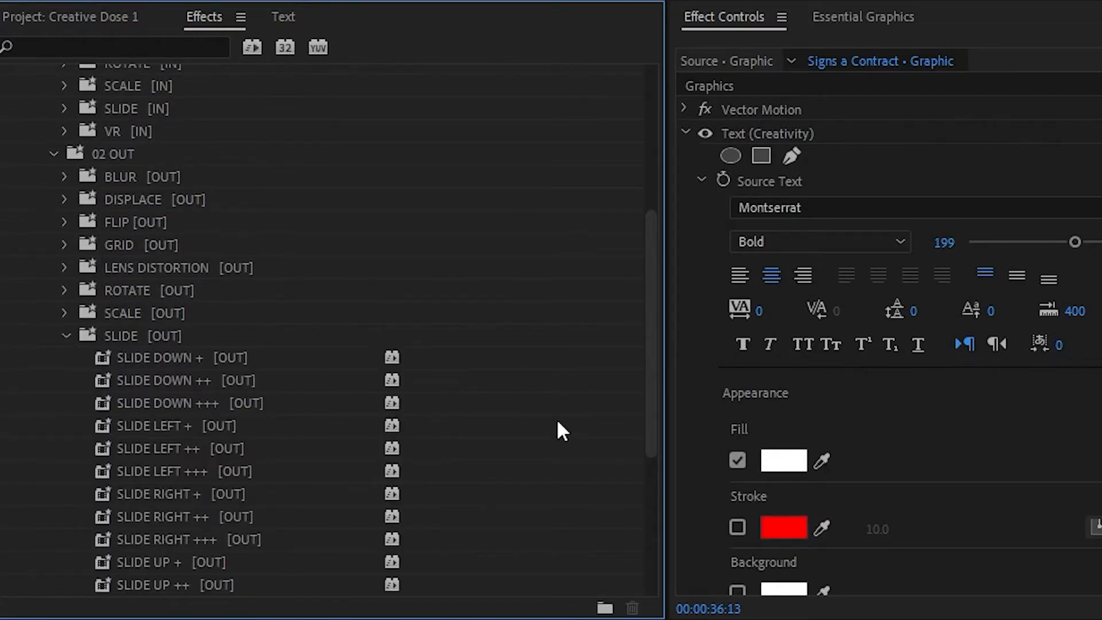
scroll(659, 304, up, 5)
drag(650, 290, 650, 482)
- Apply the SLIDE DOWN +++ [OUT] preset to the short end piece of the Creativity title on V3
click(150, 219)
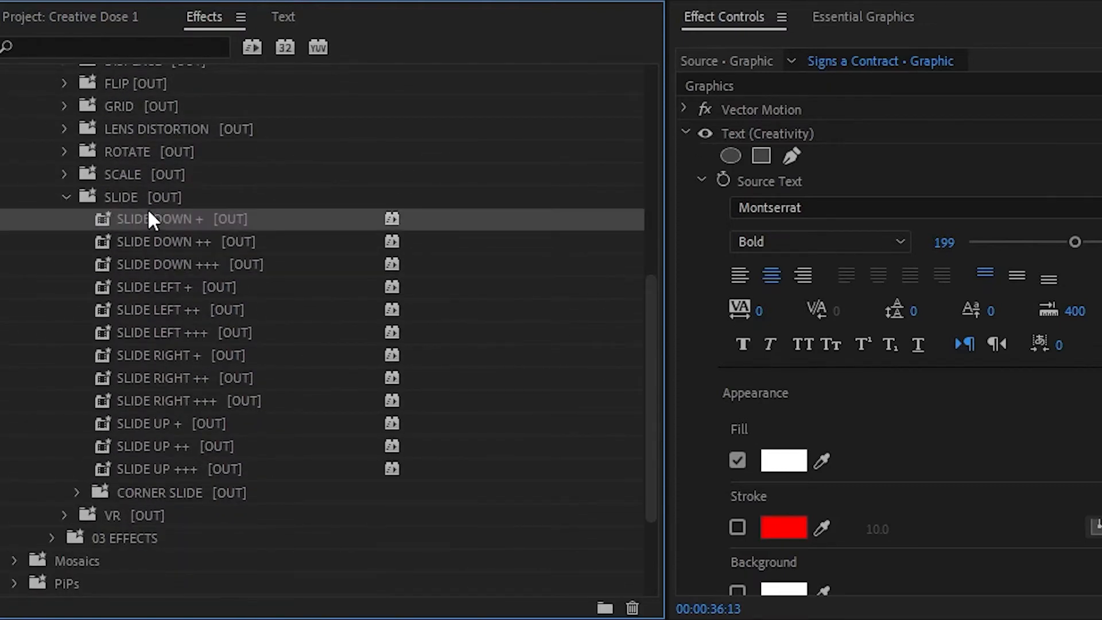
click(172, 242)
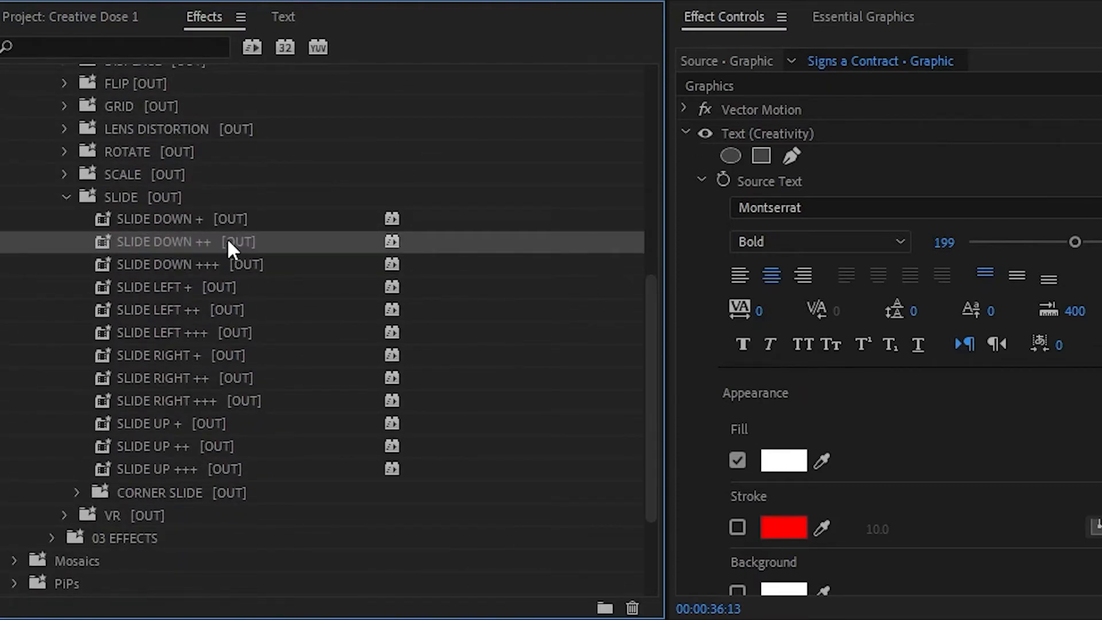
click(163, 264)
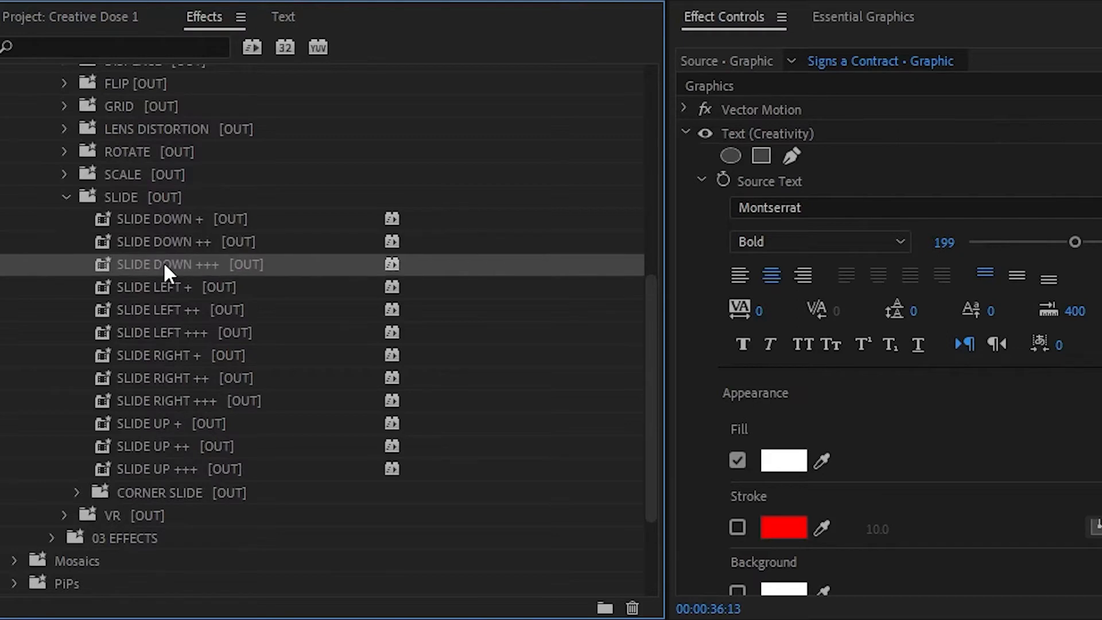
drag(150, 261, 669, 444)
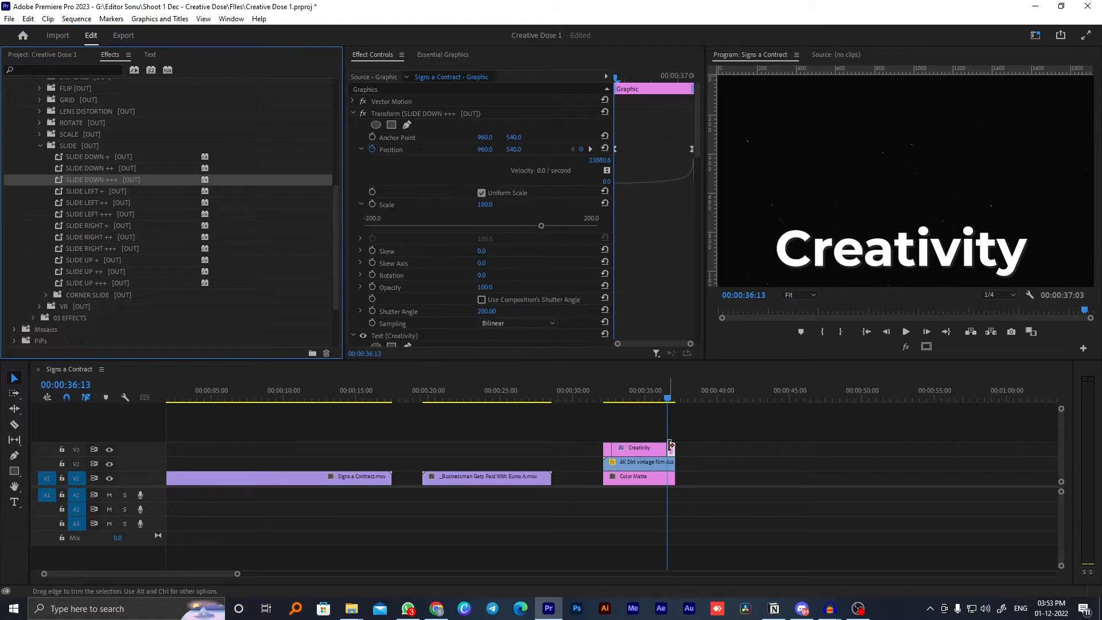
- Play the Creativity title from its start to preview the slide-out animation, and return to the start of the sequence
click(600, 394)
click(627, 414)
key(space)
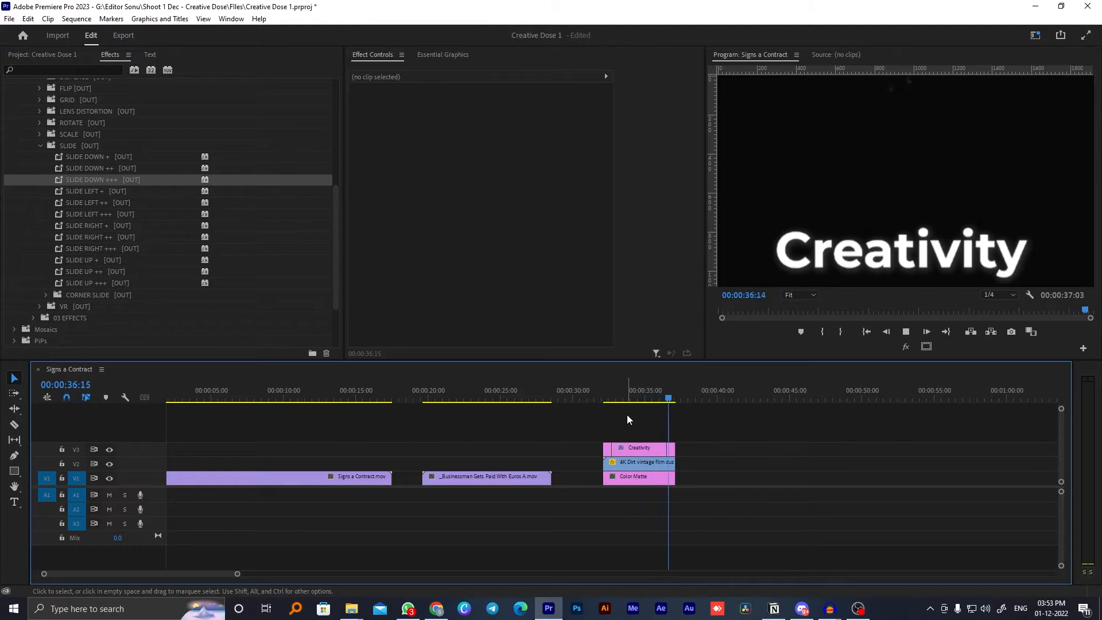
key(Home)
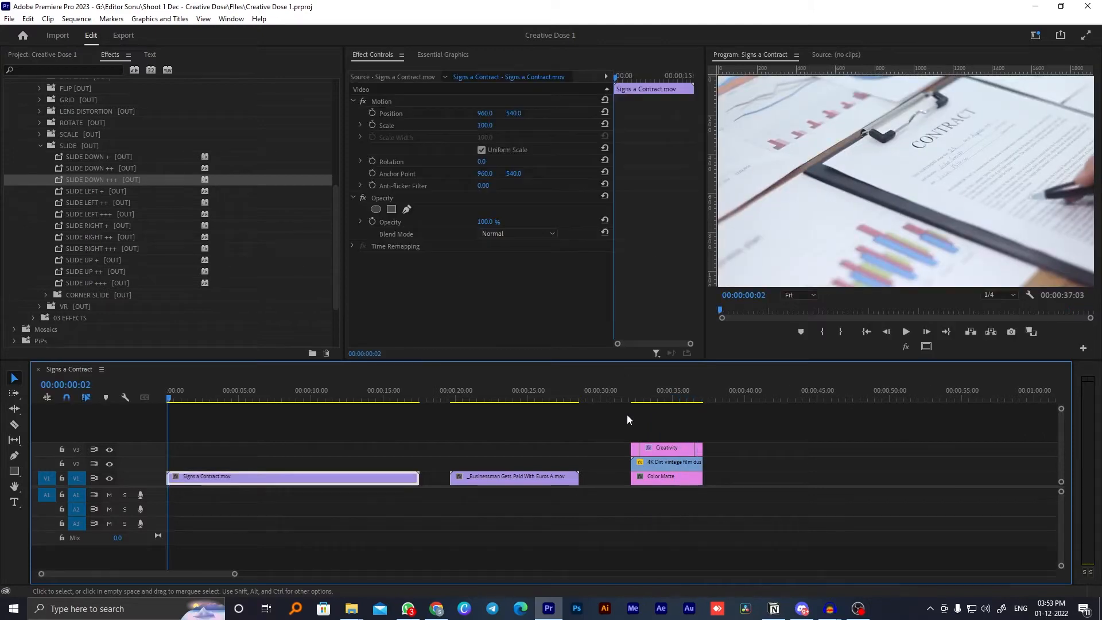
- Scrub into the Creativity title, inspect the dust overlay clip, and play the opening of the title again
click(631, 395)
drag(632, 395, 655, 395)
click(673, 462)
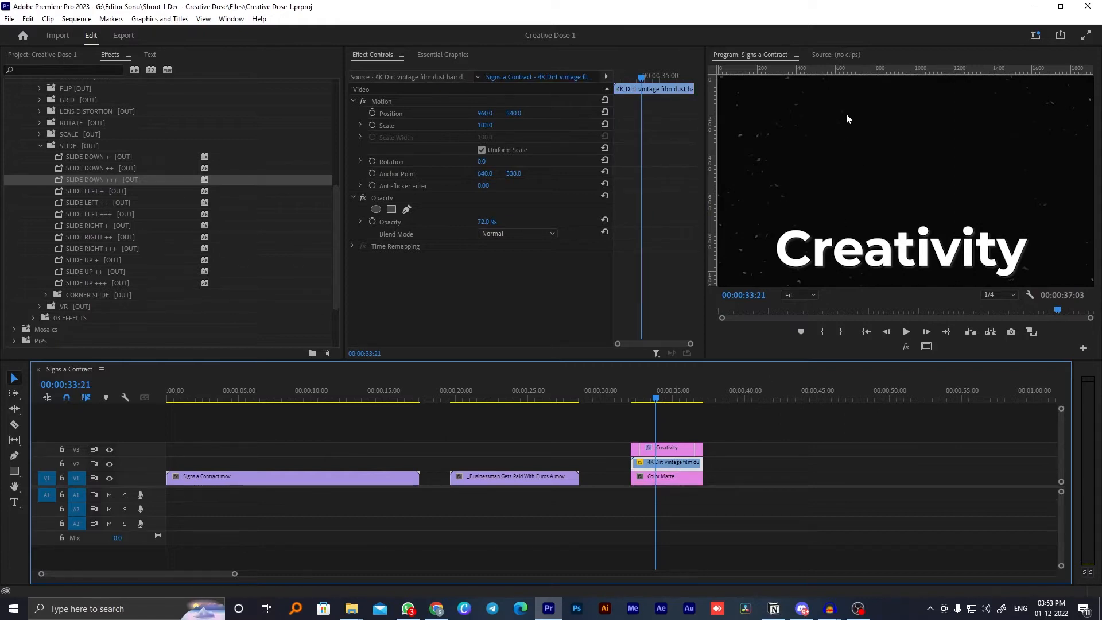
click(698, 434)
click(674, 465)
click(719, 408)
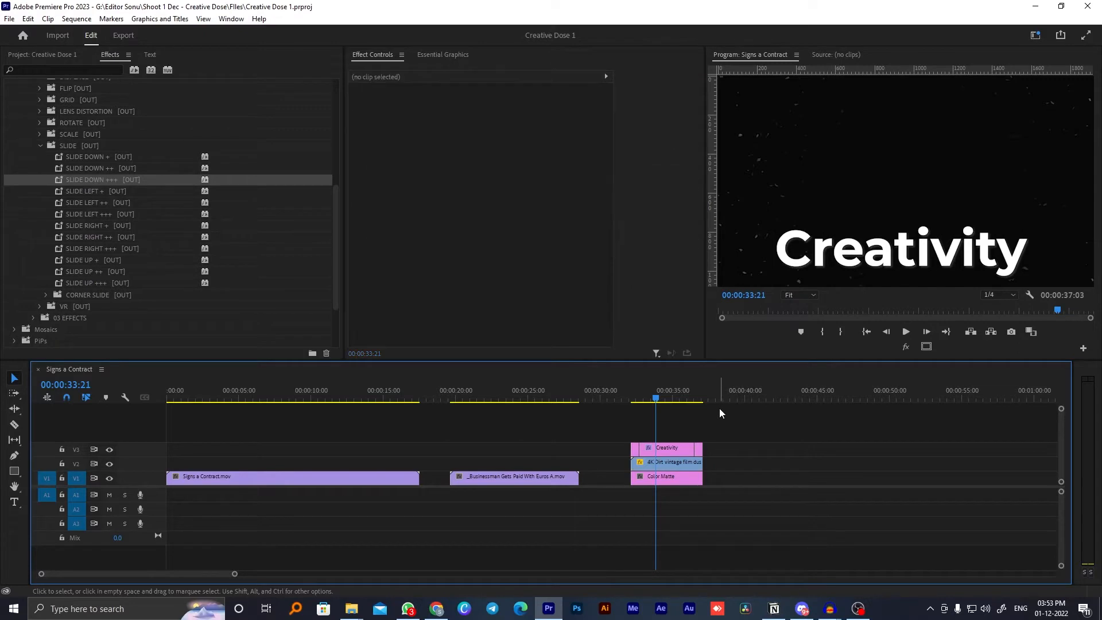
click(642, 390)
key(space)
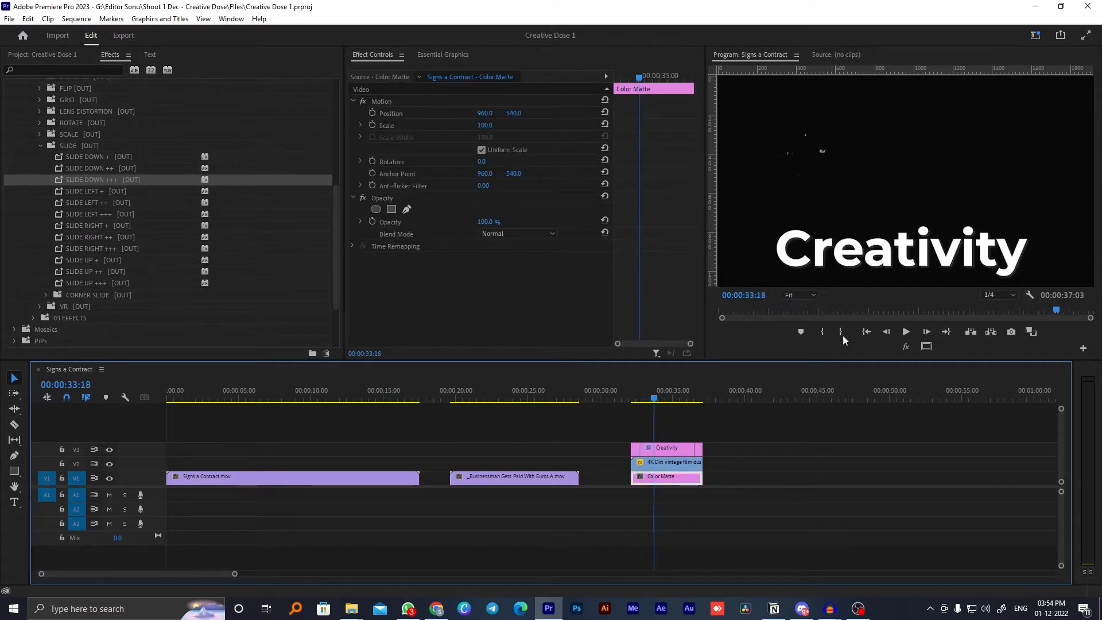
click(790, 509)
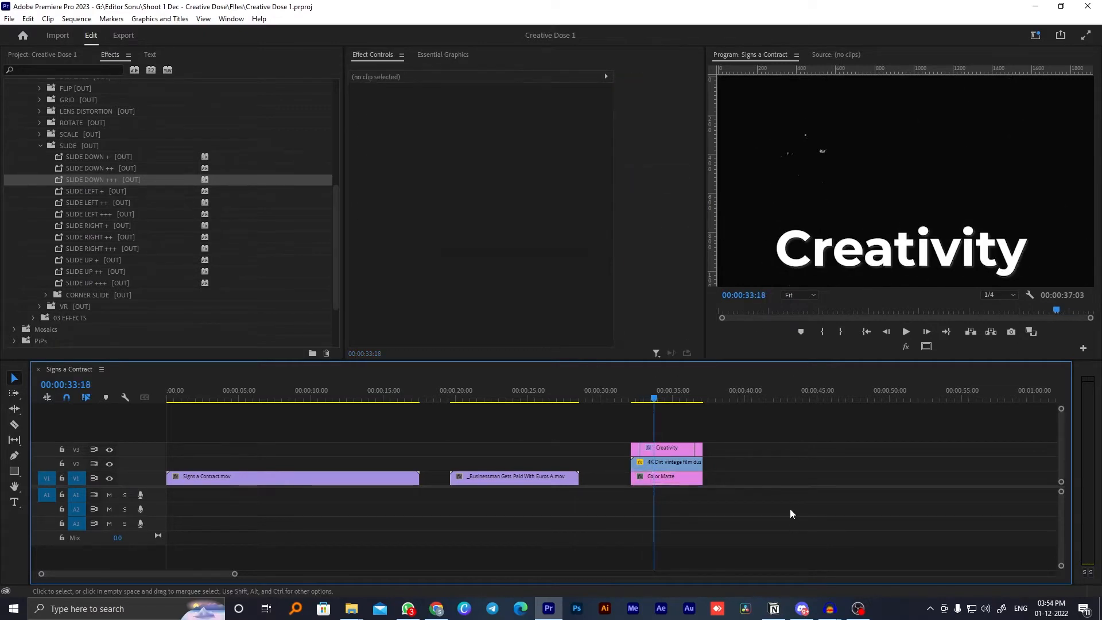
- Switch to Chrome, search YouTube for "dhruv rathee", and open the Dhruv Rathee channel
click(439, 612)
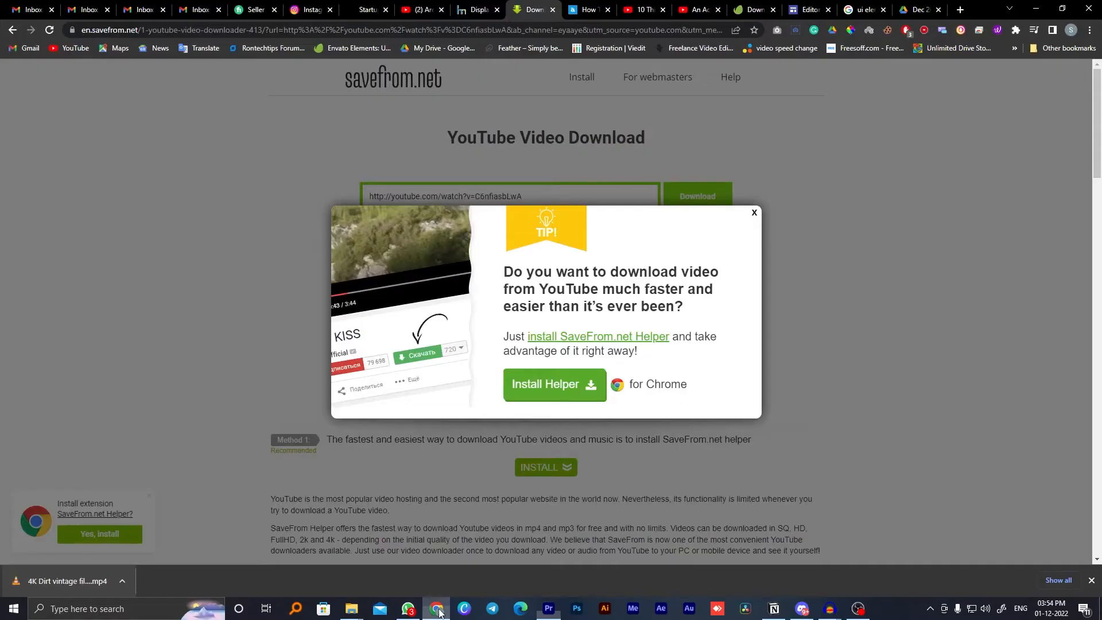
click(425, 10)
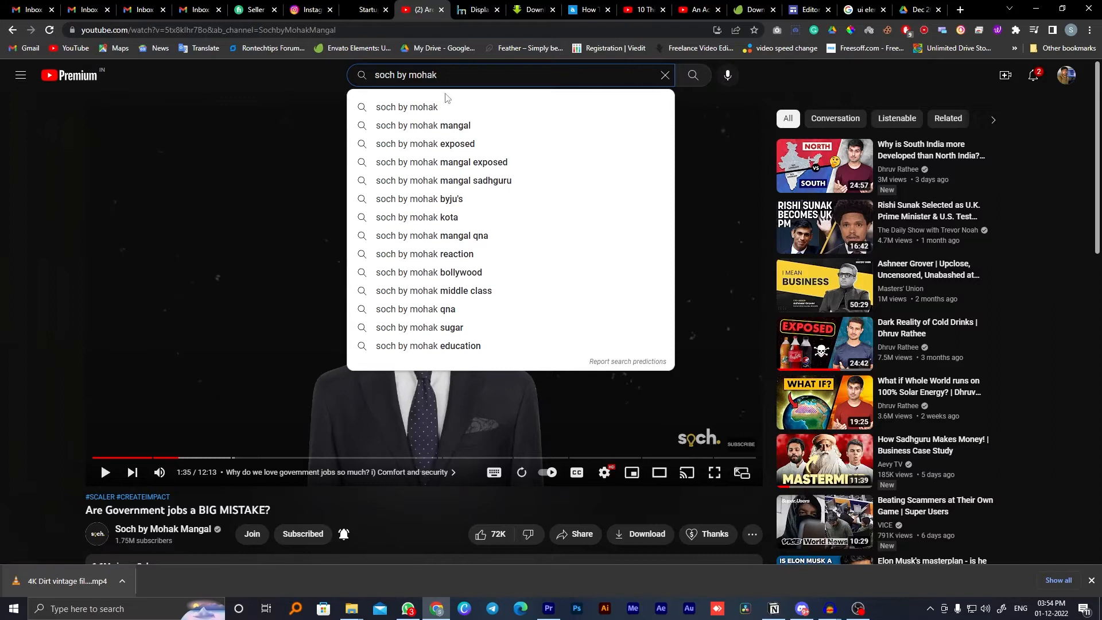
drag(439, 75, 386, 75)
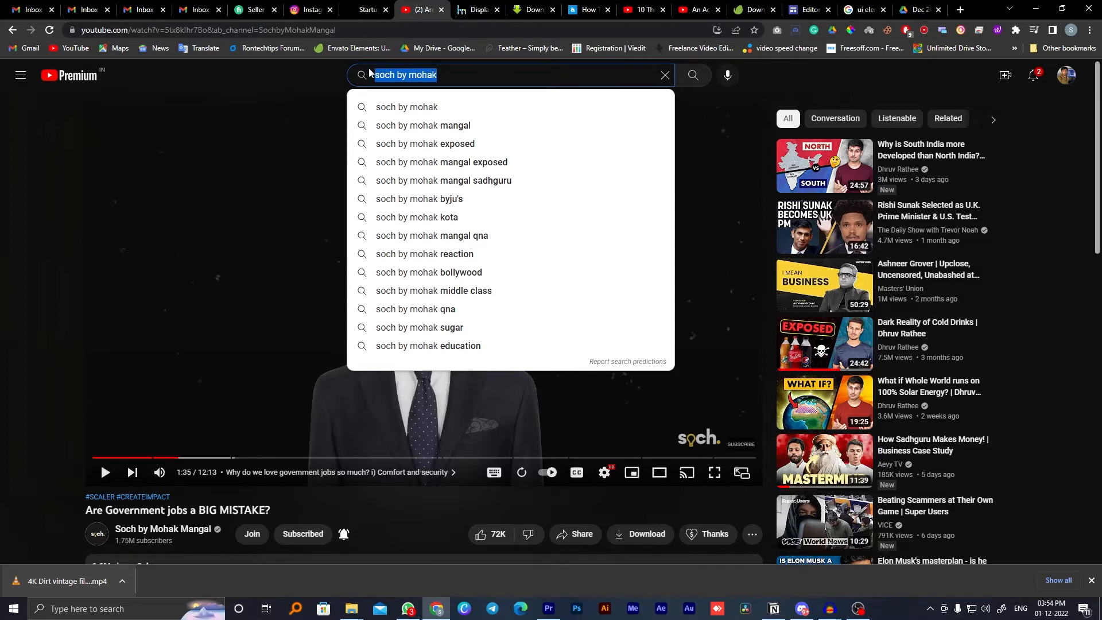
key(BackSpace)
text(D)
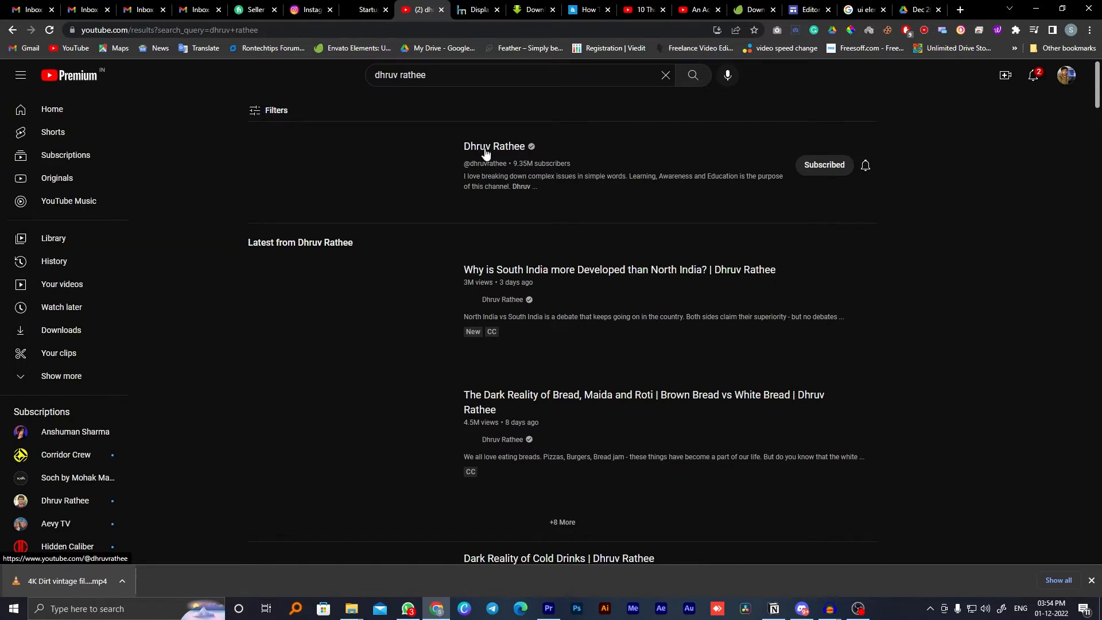
click(485, 150)
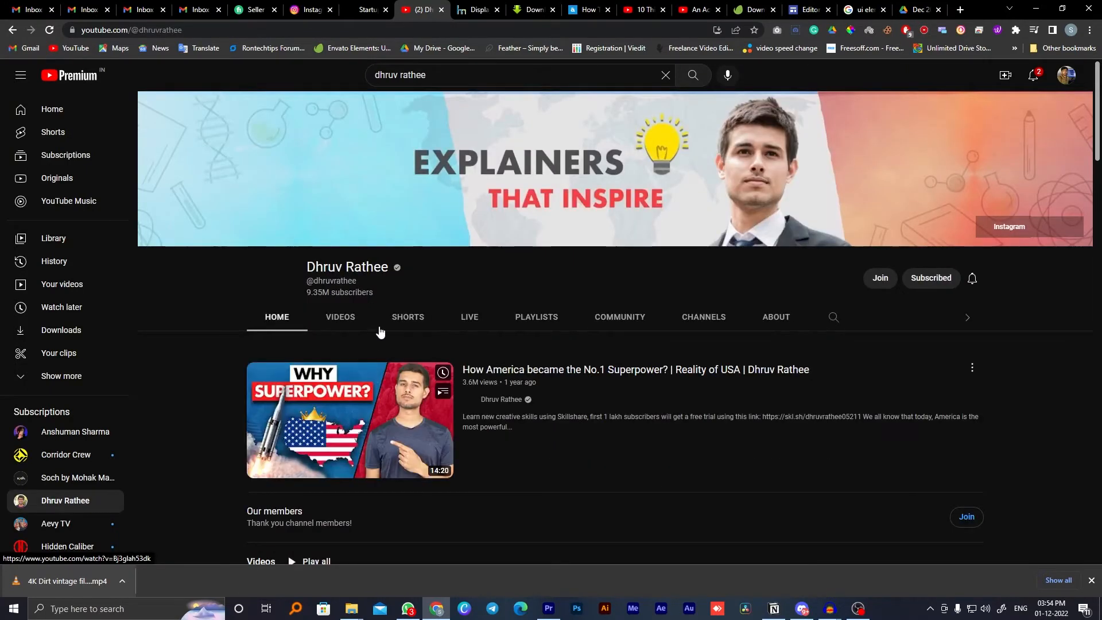
- Open the channel's video "Why is South India more Developed than North India?" and pause it at 0:02
click(339, 318)
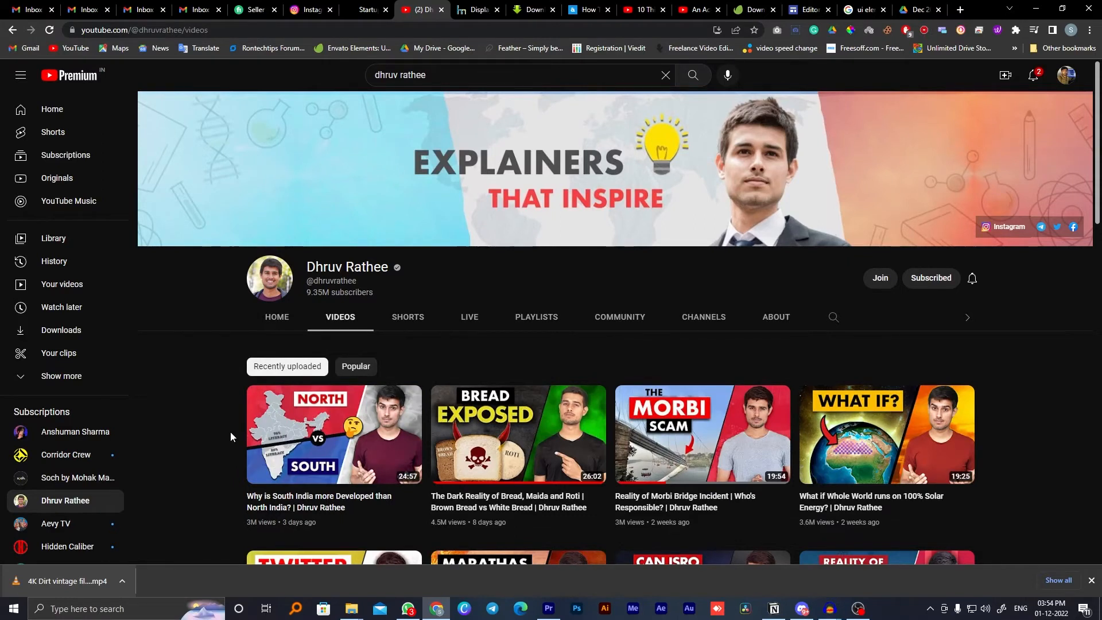
click(313, 429)
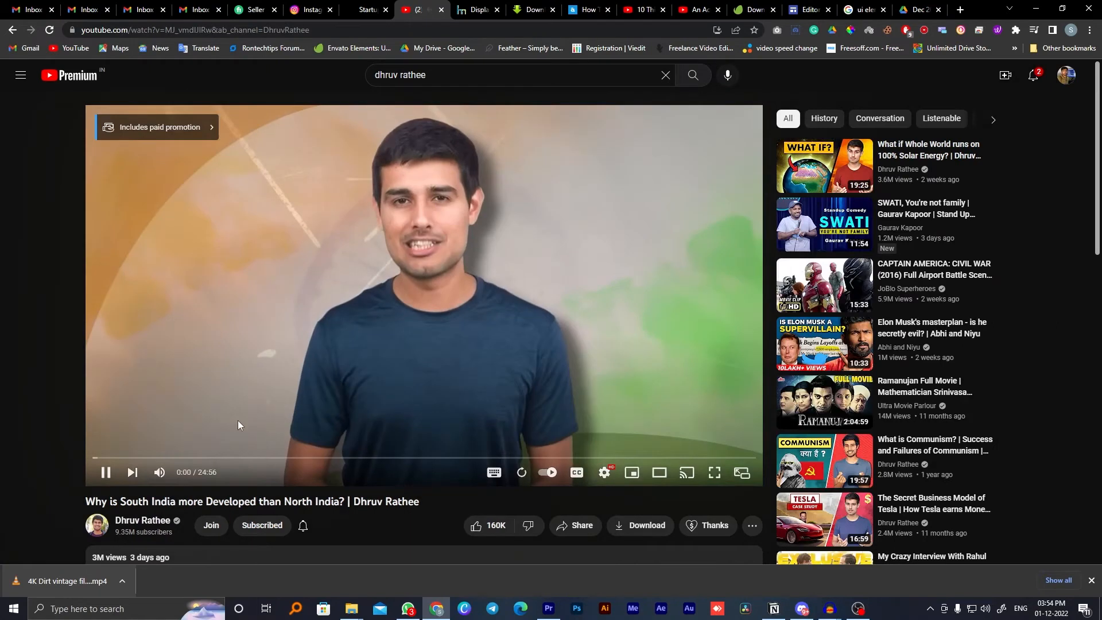
click(300, 408)
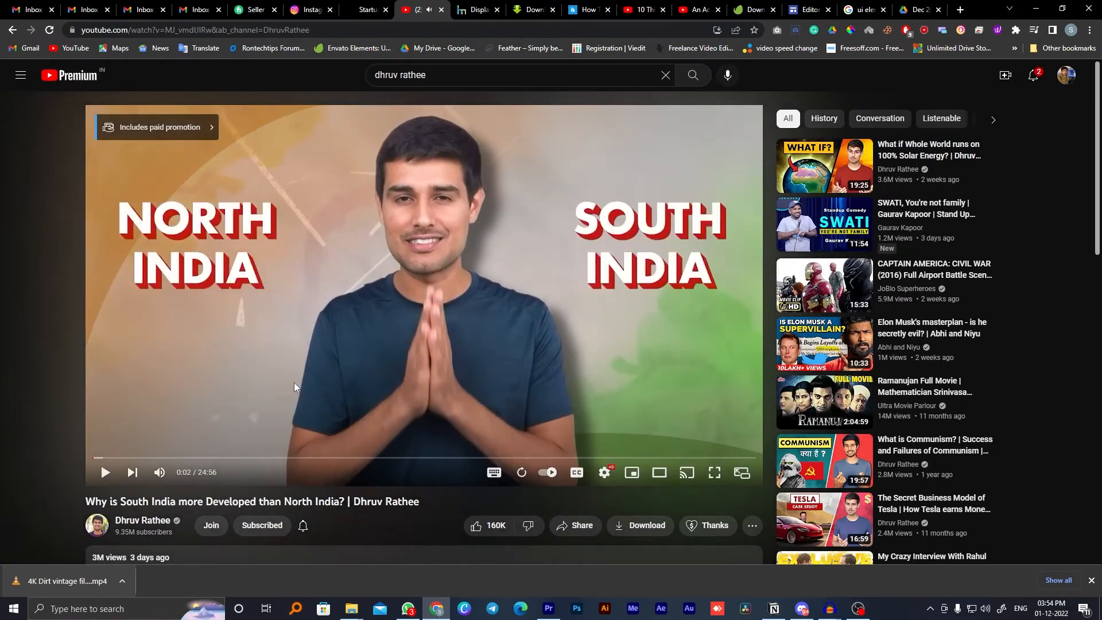
- Resume the video, skip ahead to the speech bubble graphics, and pause at 0:27 to study the on-screen text style
click(674, 395)
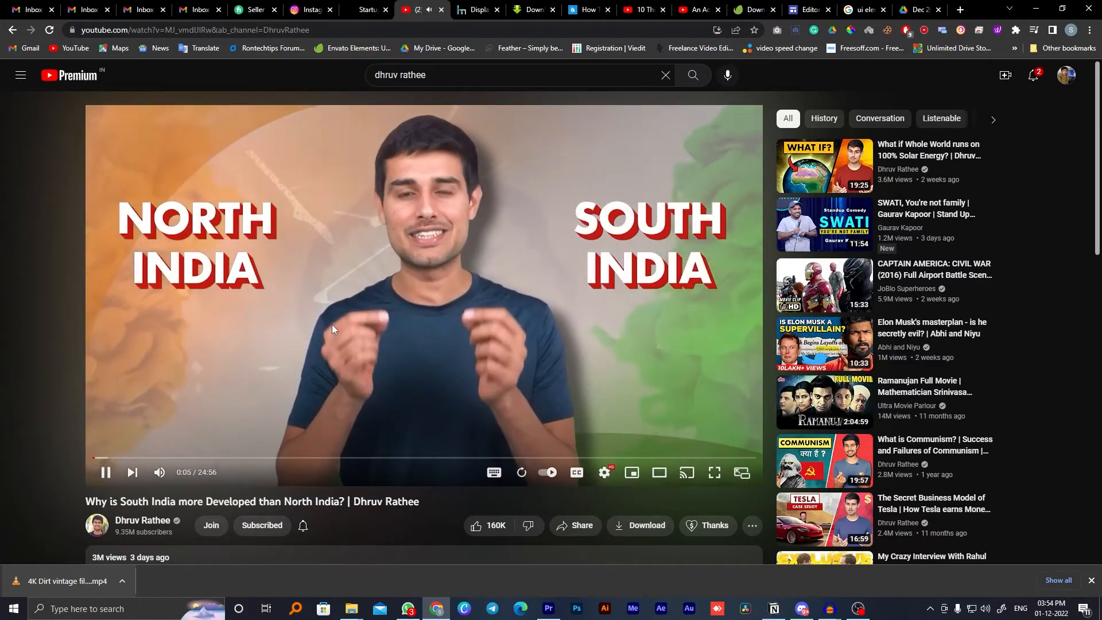
key(Right)
key(Right)
key(Right)
key(Right)
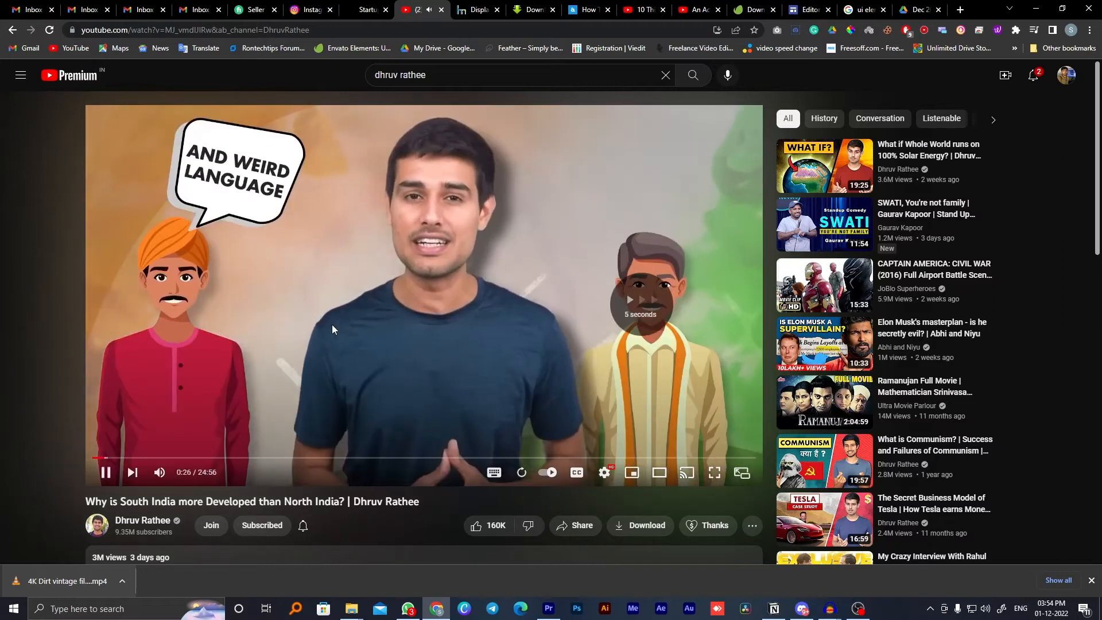
click(332, 325)
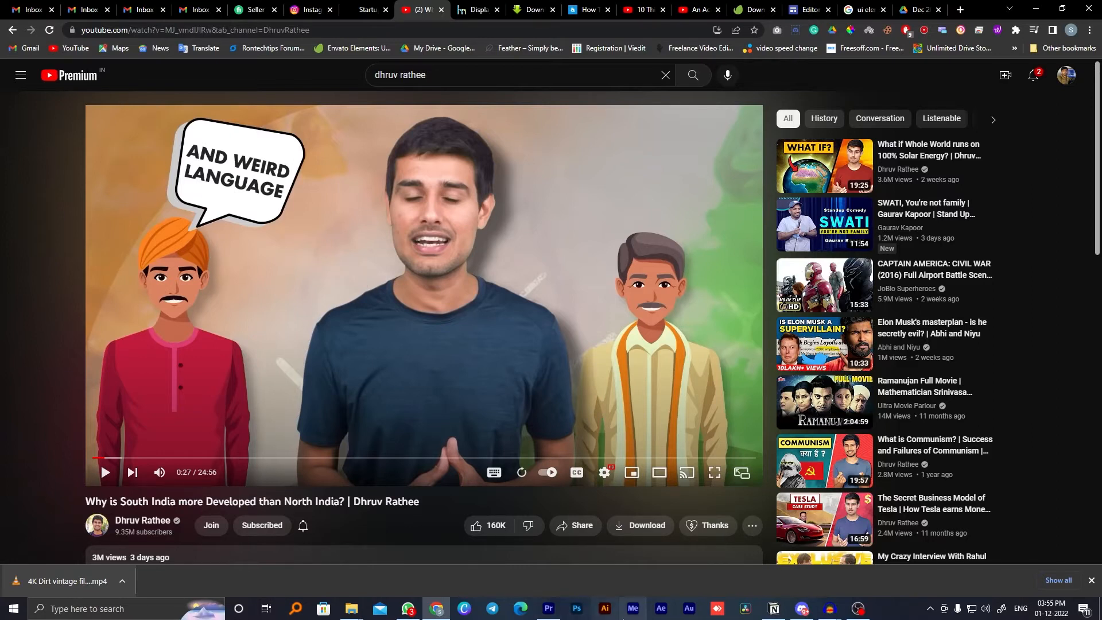
- Switch back to Premiere Pro, clear the clip selection, and save the project
click(548, 608)
click(530, 482)
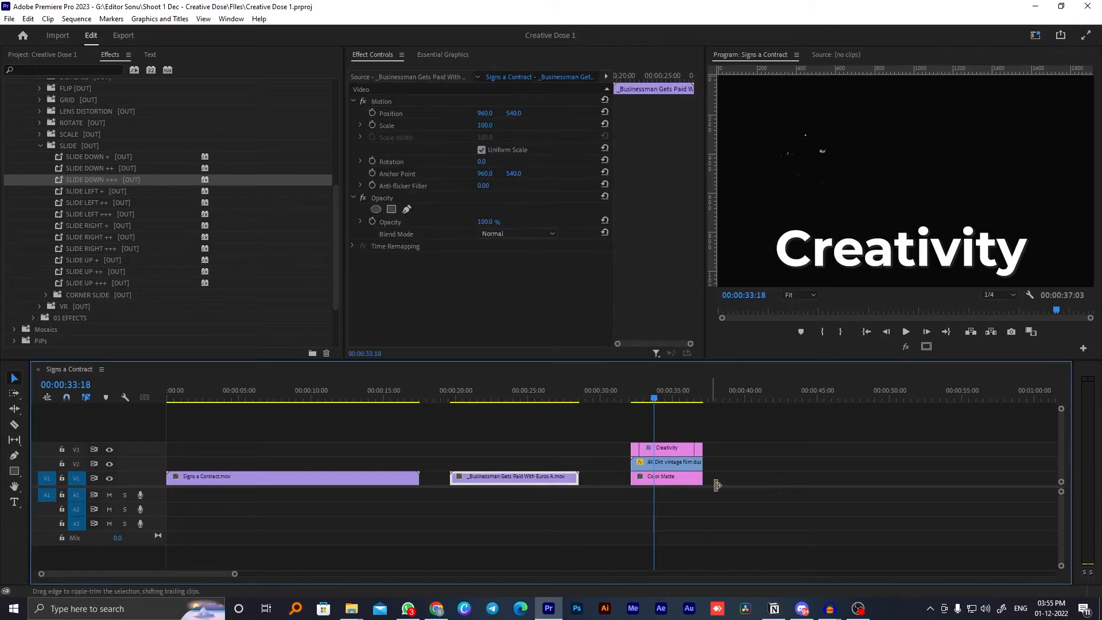
click(678, 420)
key(ctrl+s)
- Look over the reference screenshots on the Creativity Dose page in Notion and the paused YouTube video in Chrome
click(776, 608)
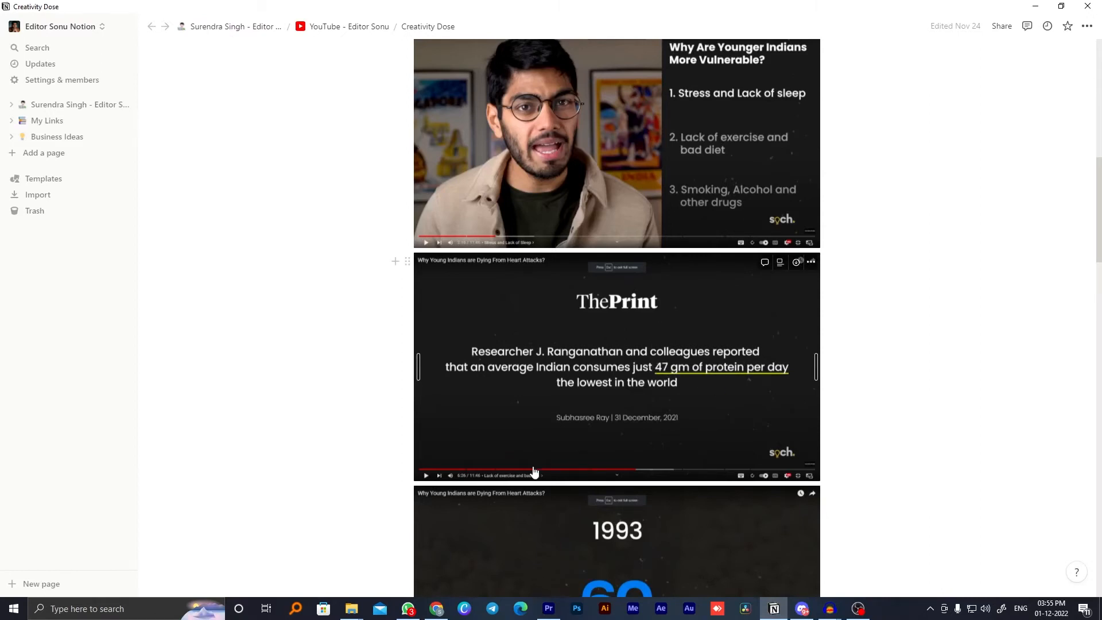
click(439, 611)
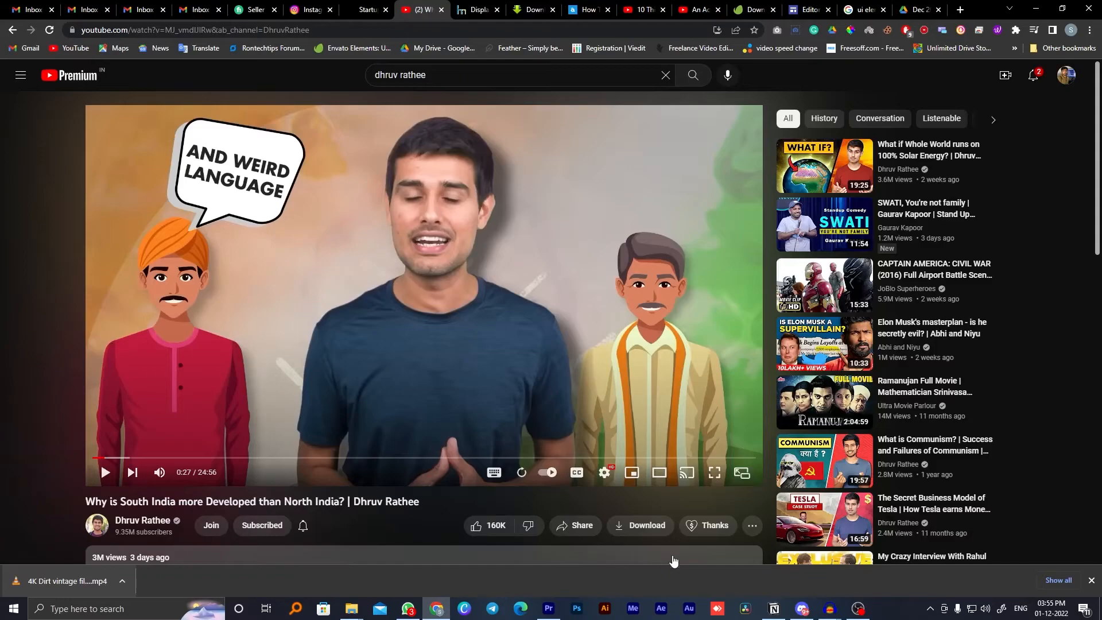
- In Premiere Pro, delete the title's short start and end pieces and place a copy of its middle piece on V2 above Signs a Contract.mov
click(549, 611)
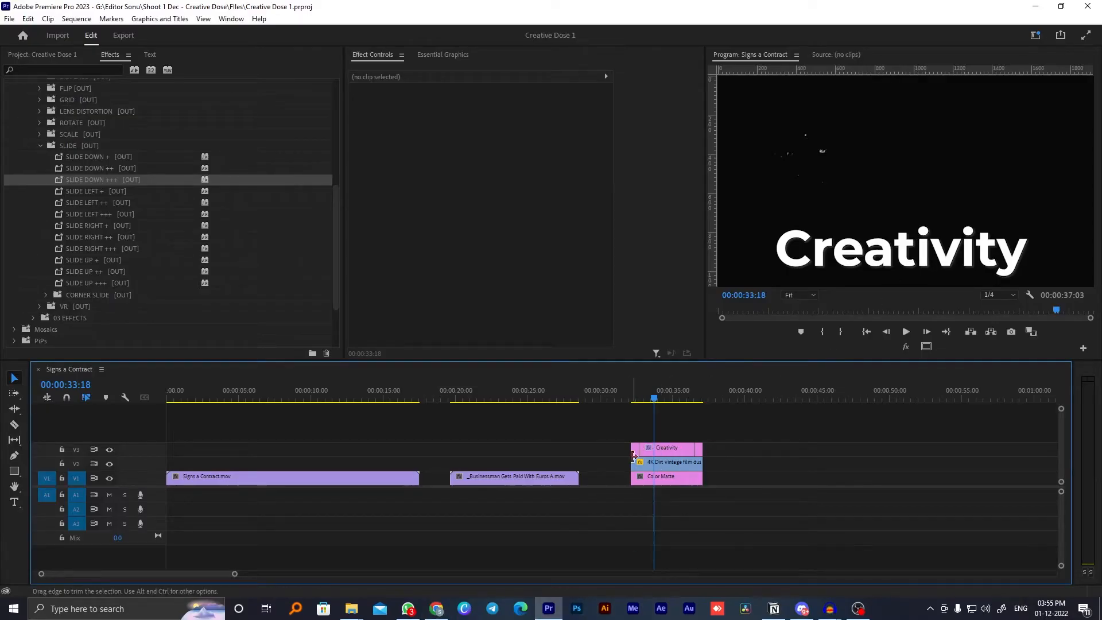
drag(633, 446, 642, 447)
drag(709, 454, 299, 464)
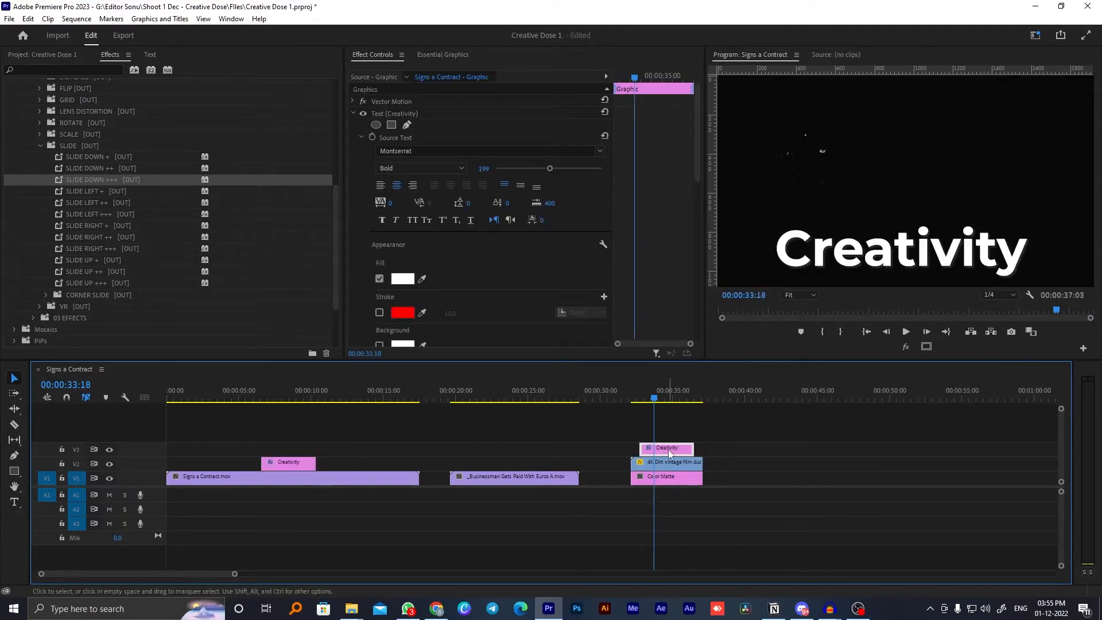
- Set the font size of the Creativity title on V3 to 76 and turn off its shadow
mouse_move(482, 169)
mouse_down()
mouse_move(428, 169)
mouse_move(470, 169)
mouse_up()
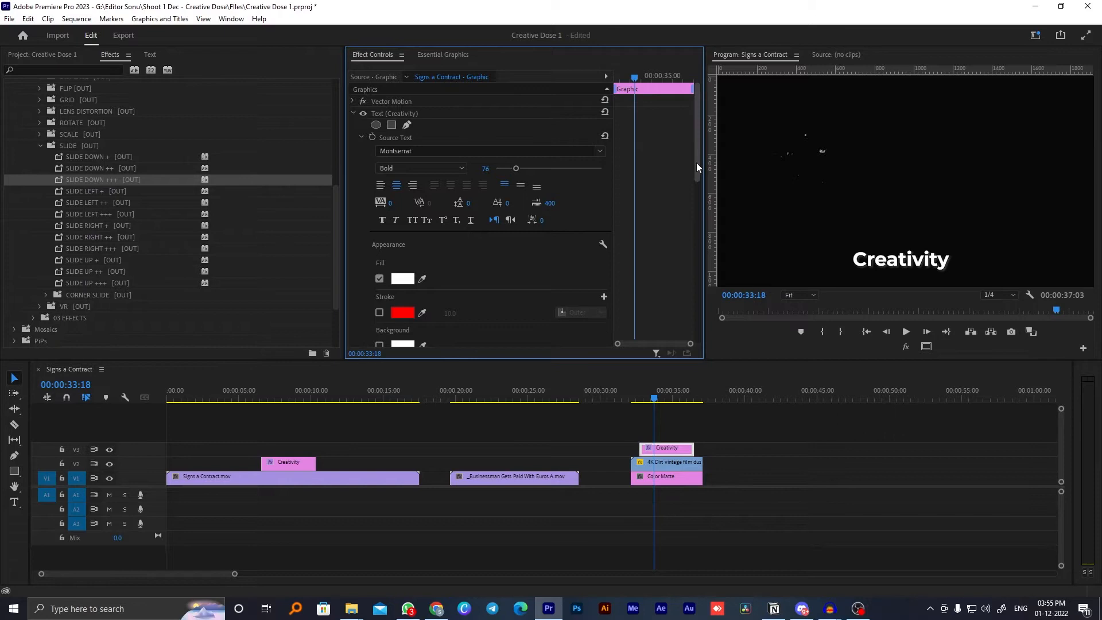
scroll(442, 306, down, 2)
click(380, 326)
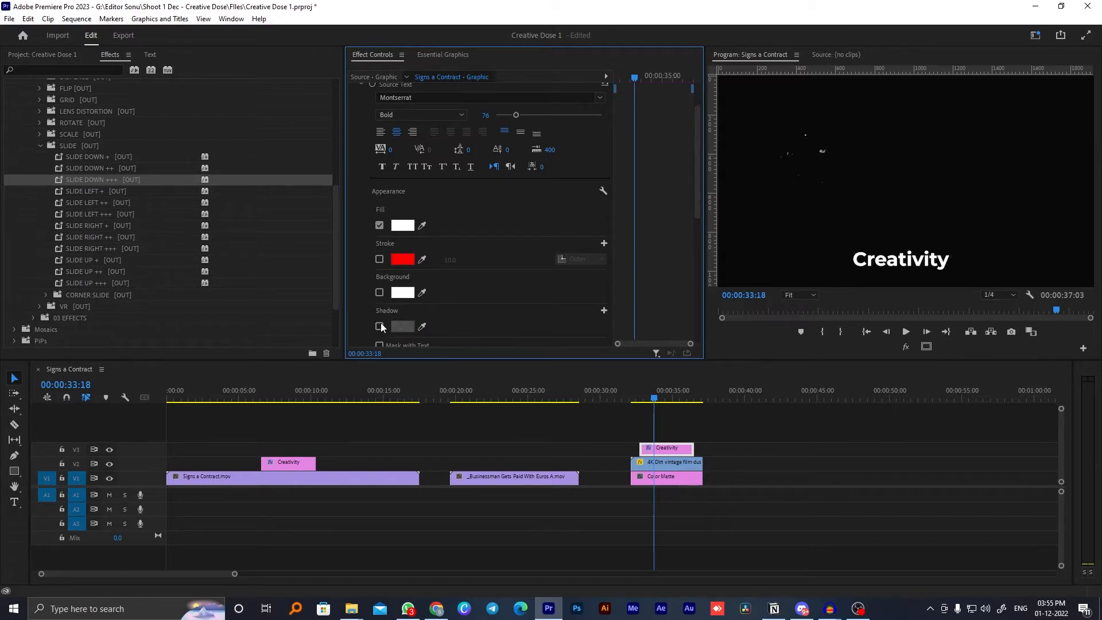
drag(695, 153, 698, 167)
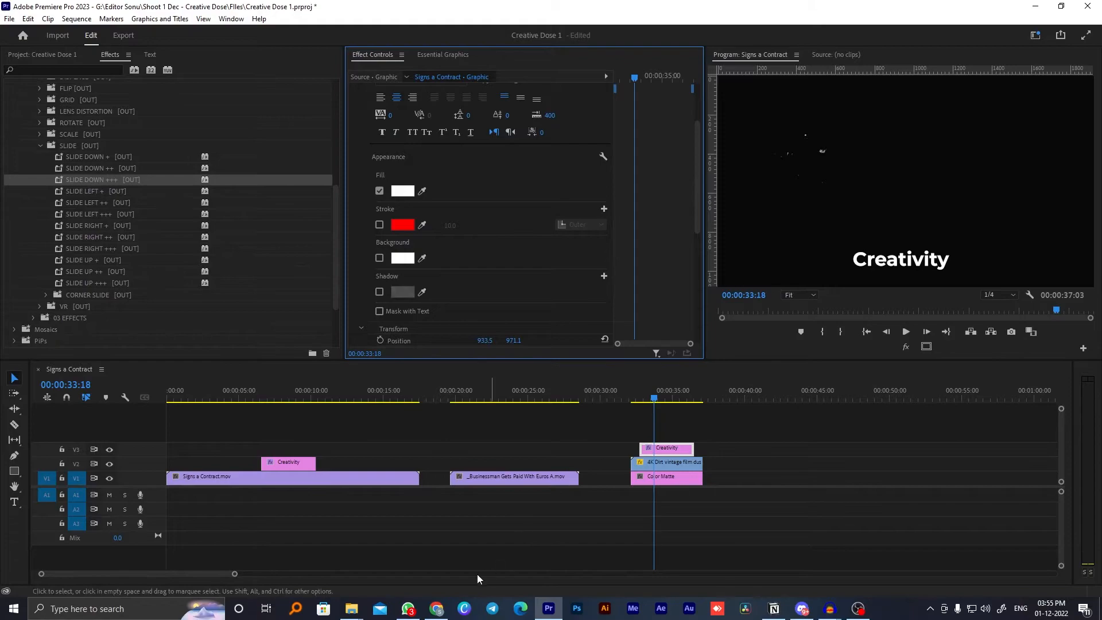
- Switch to Chrome and expand the full description of the YouTube video
click(437, 608)
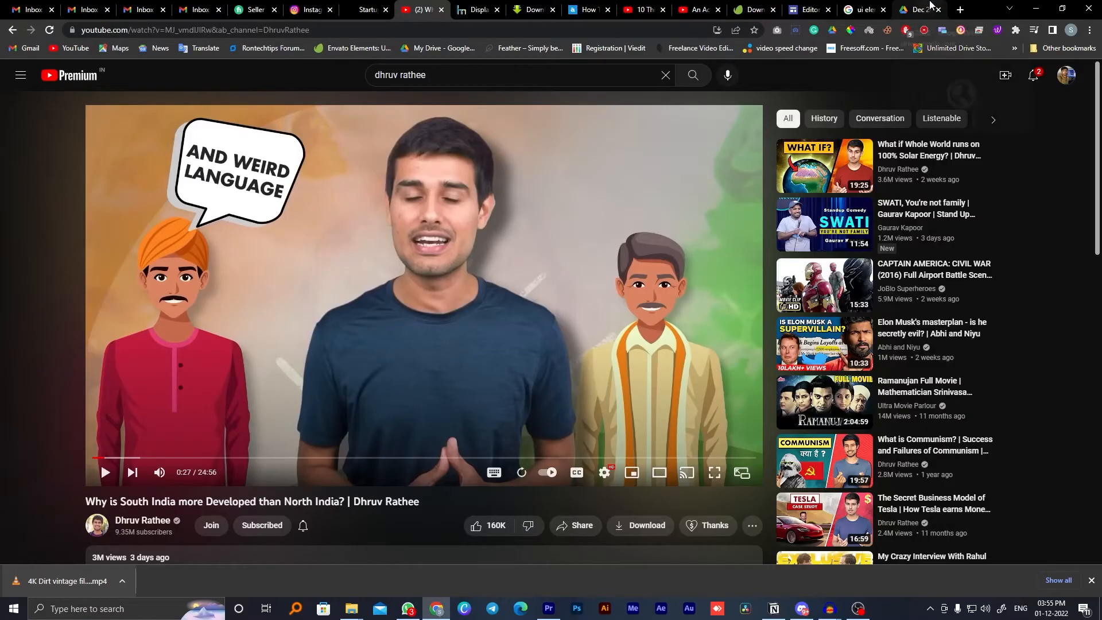
scroll(25, 502, down, 8)
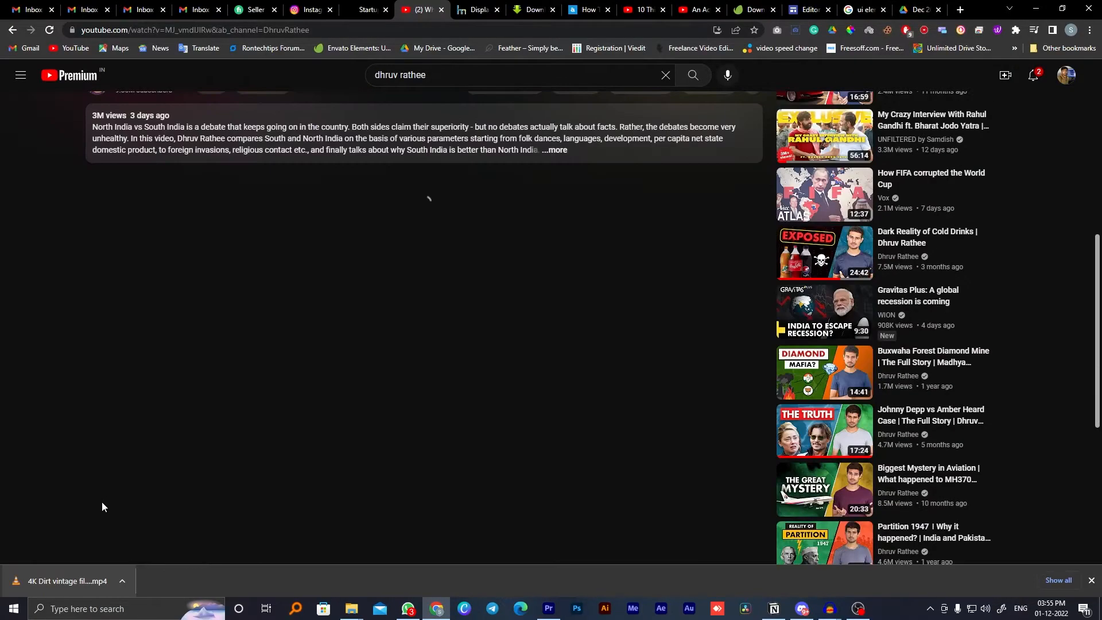
click(553, 151)
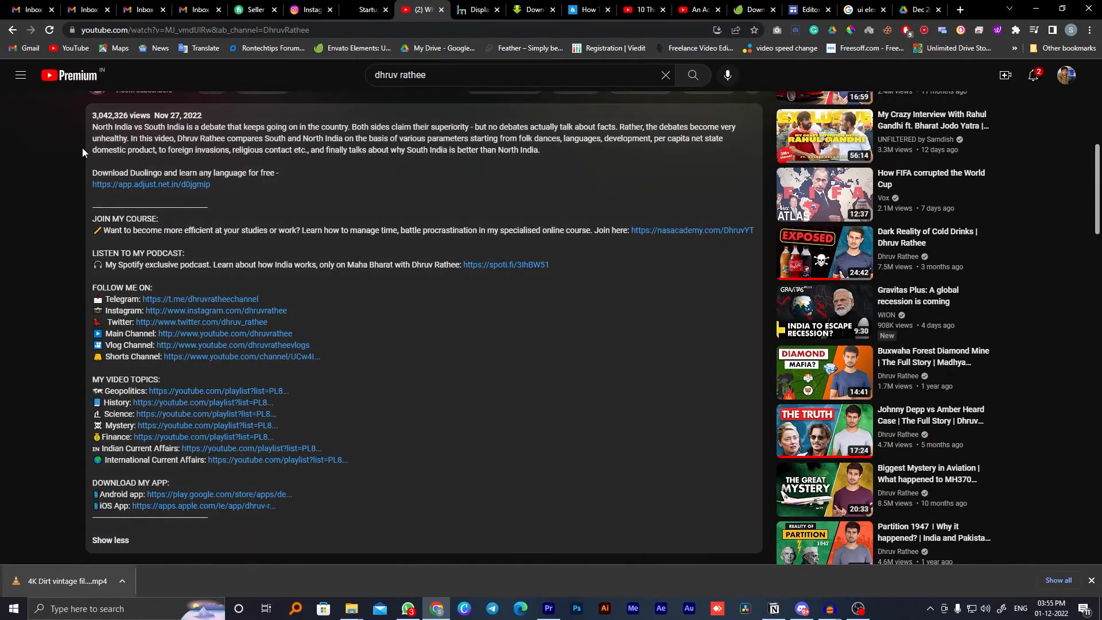
- Replace the V3 Creativity title in Premiere Pro with the description's sentences through "very unhealthy.", insert a line break before "superiority", and save the project
drag(92, 132, 131, 138)
click(95, 128)
click(549, 609)
click(882, 254)
double_click(883, 254)
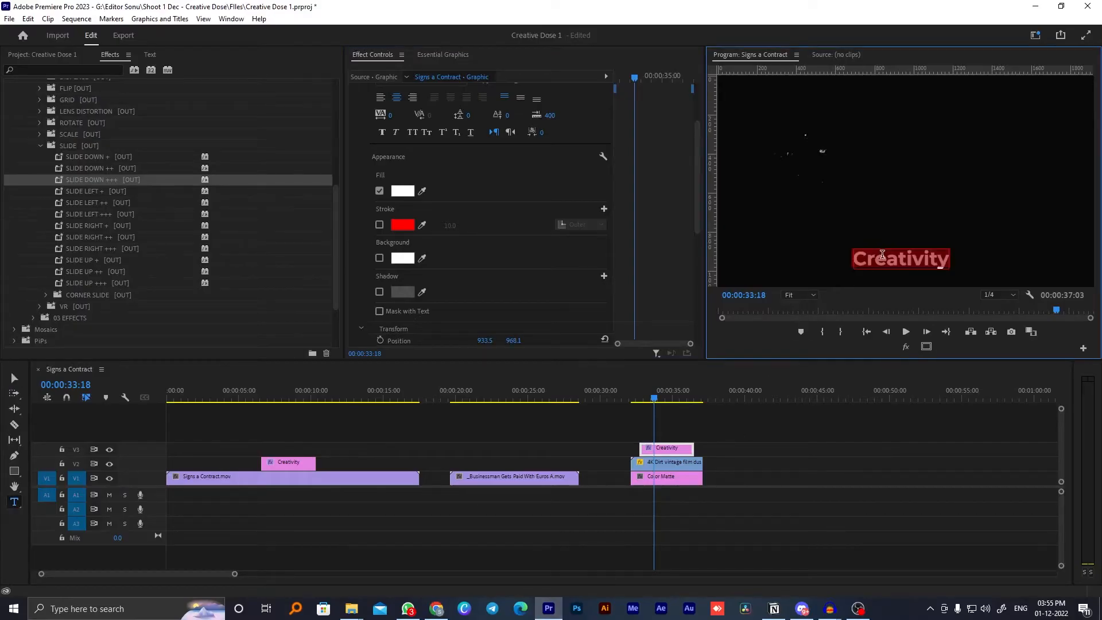
key(ctrl+v)
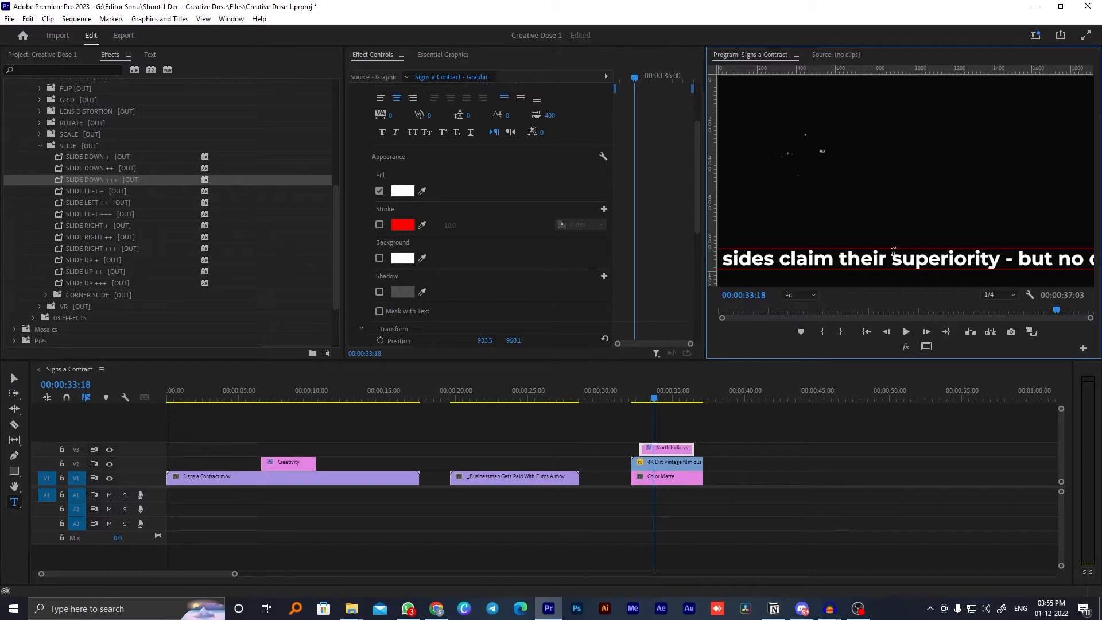
key(Return)
click(743, 492)
key(ctrl+s)
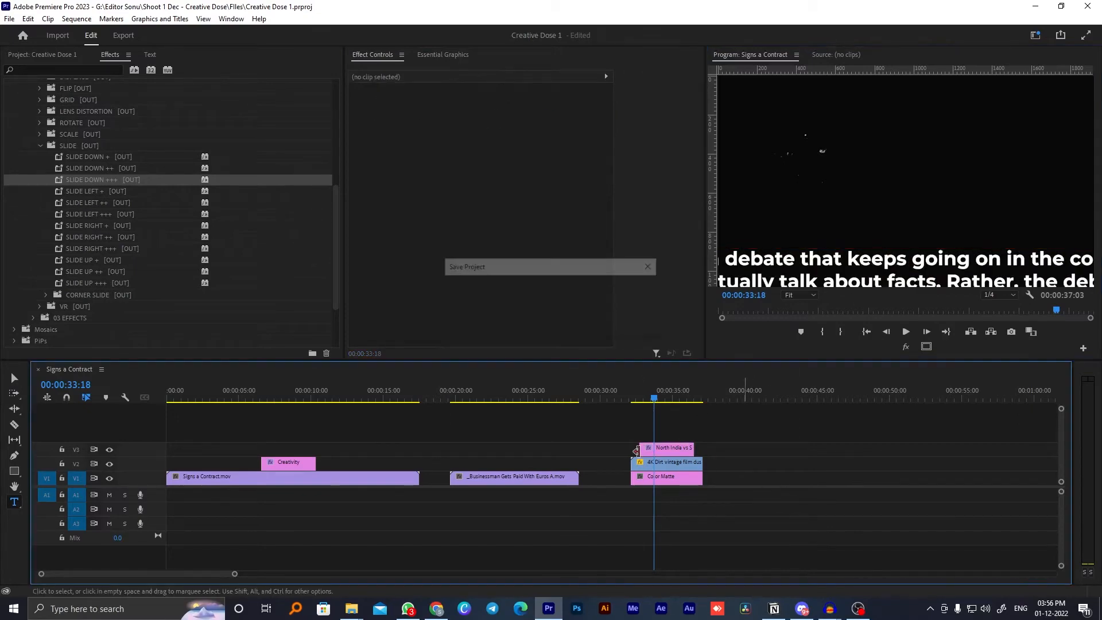
- Set the V3 text title's vertical position to 528.1 and its scale to 92
click(644, 449)
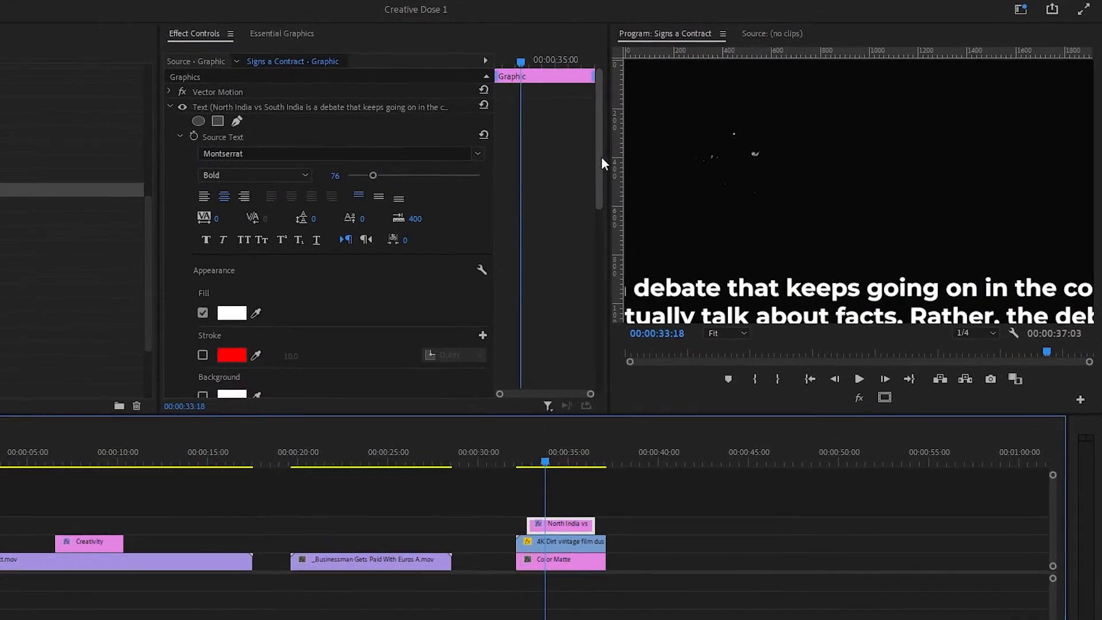
drag(600, 158, 601, 248)
drag(366, 288, 118, 288)
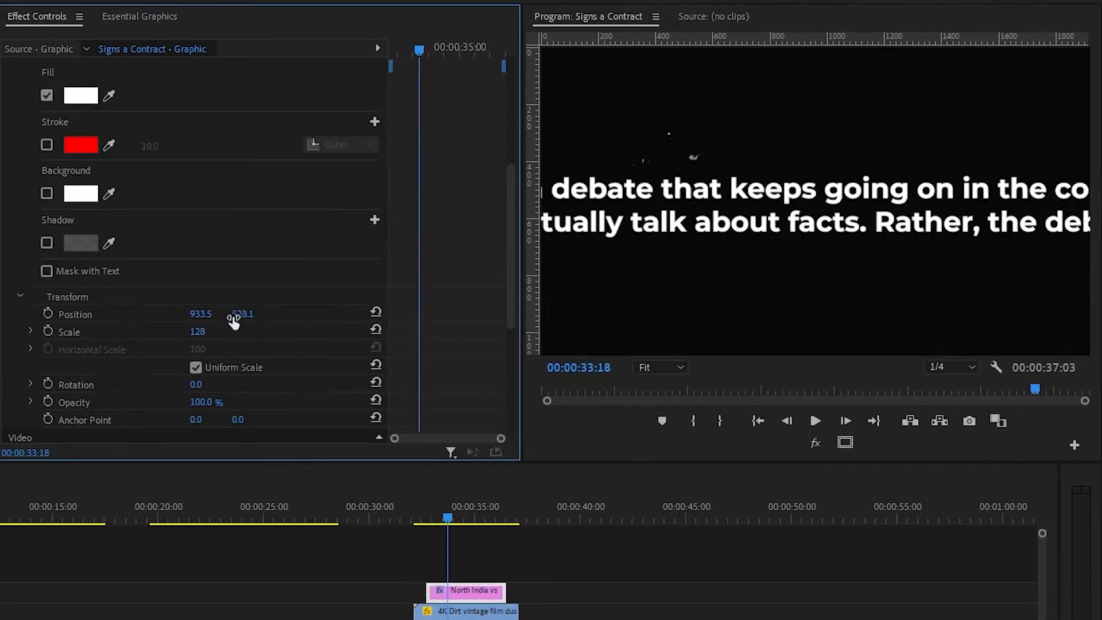
drag(209, 331, 195, 331)
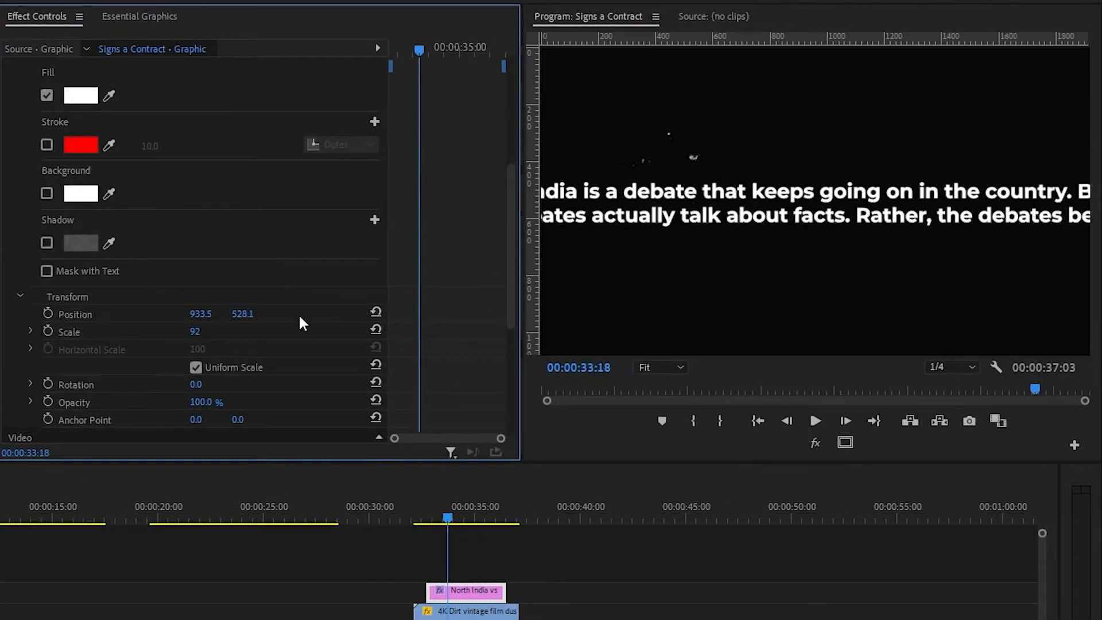
- Insert line breaks in the title before "Rather,", "Both sides", "on in the country.", "about facts." and "keeps going"
double_click(868, 215)
click(860, 224)
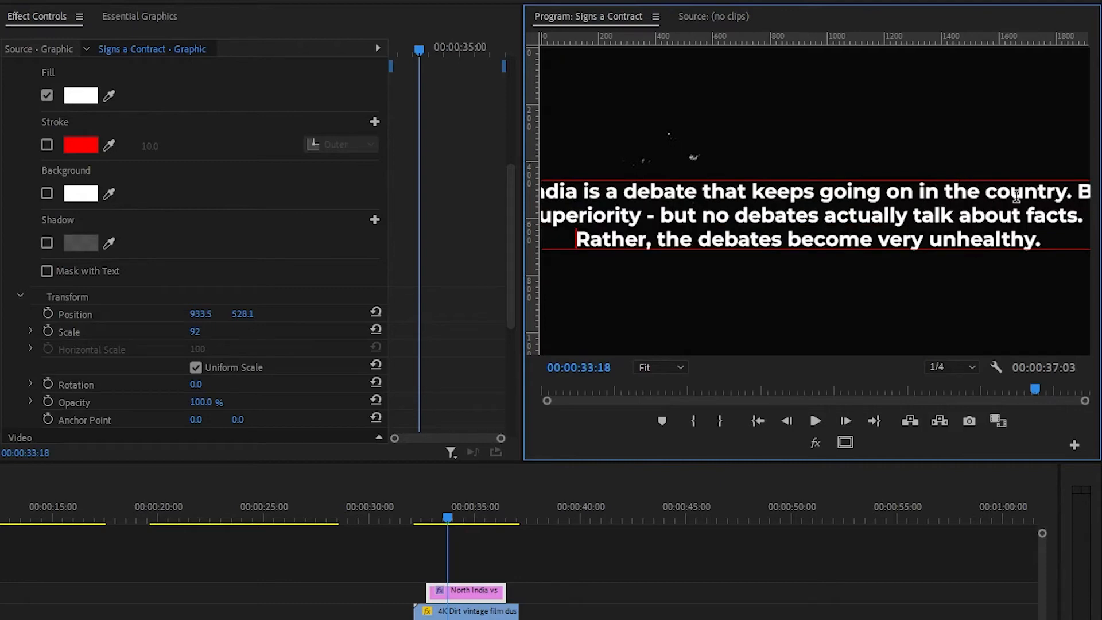
click(1080, 190)
key(Return)
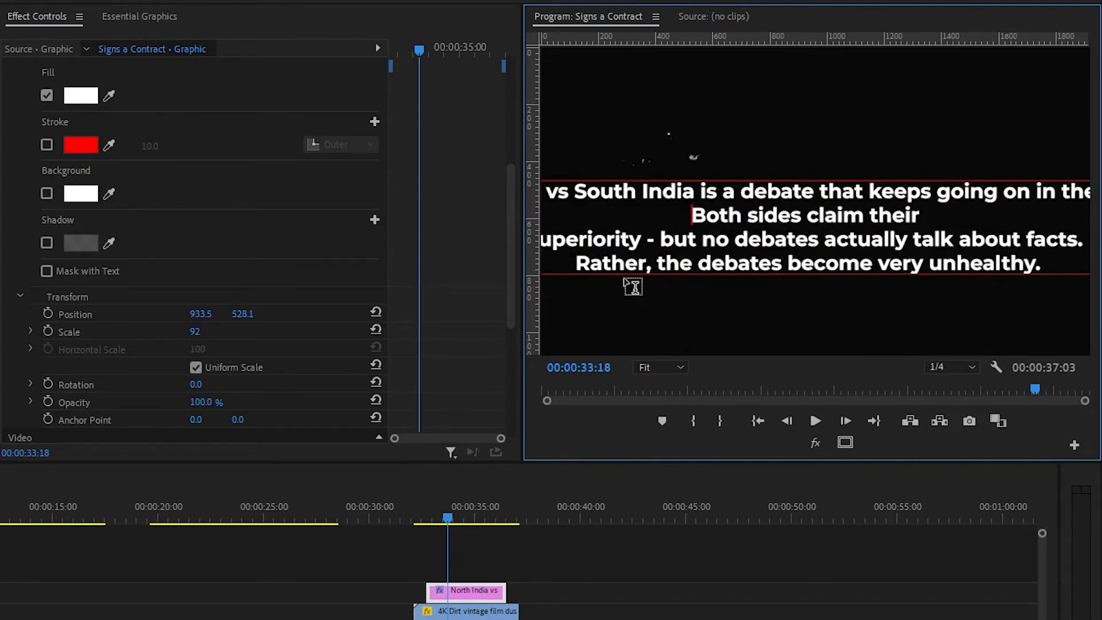
click(1005, 189)
key(Return)
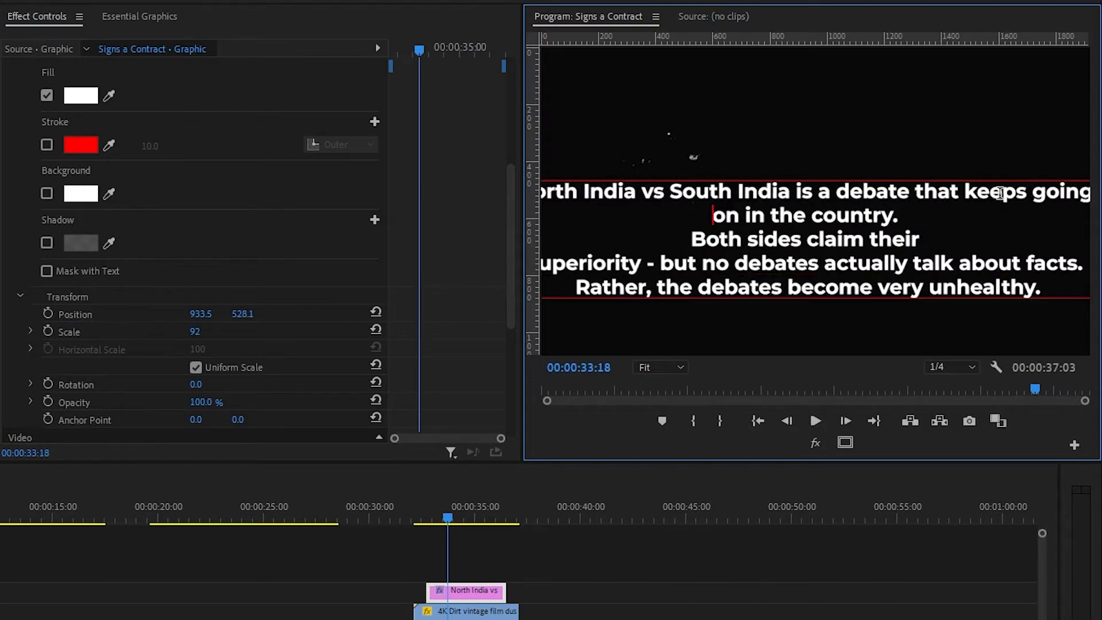
click(960, 264)
key(Return)
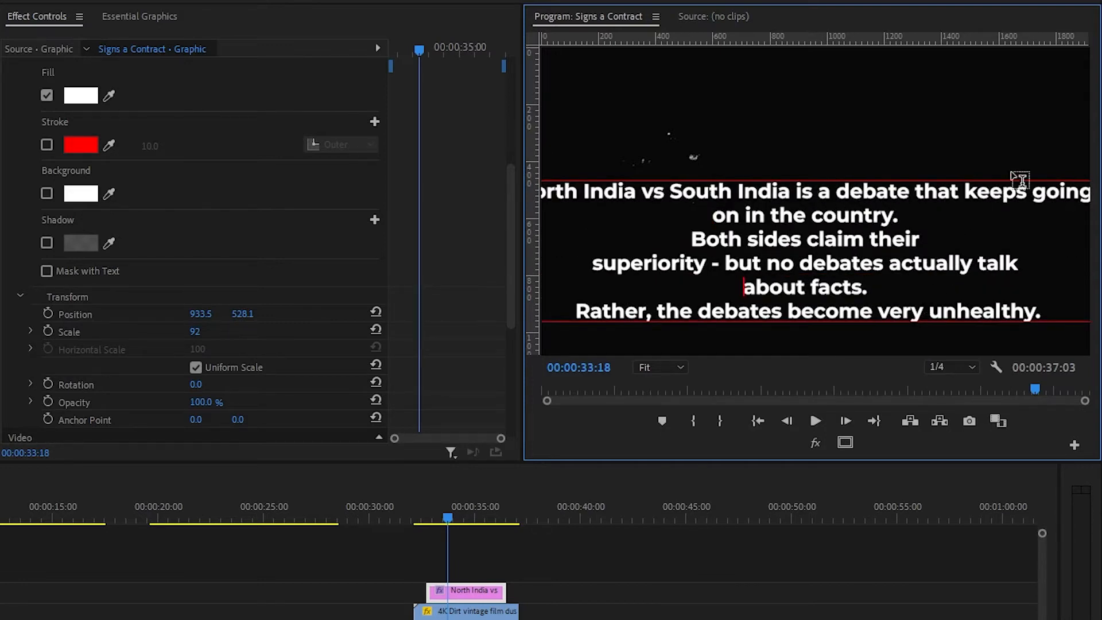
click(967, 191)
key(Return)
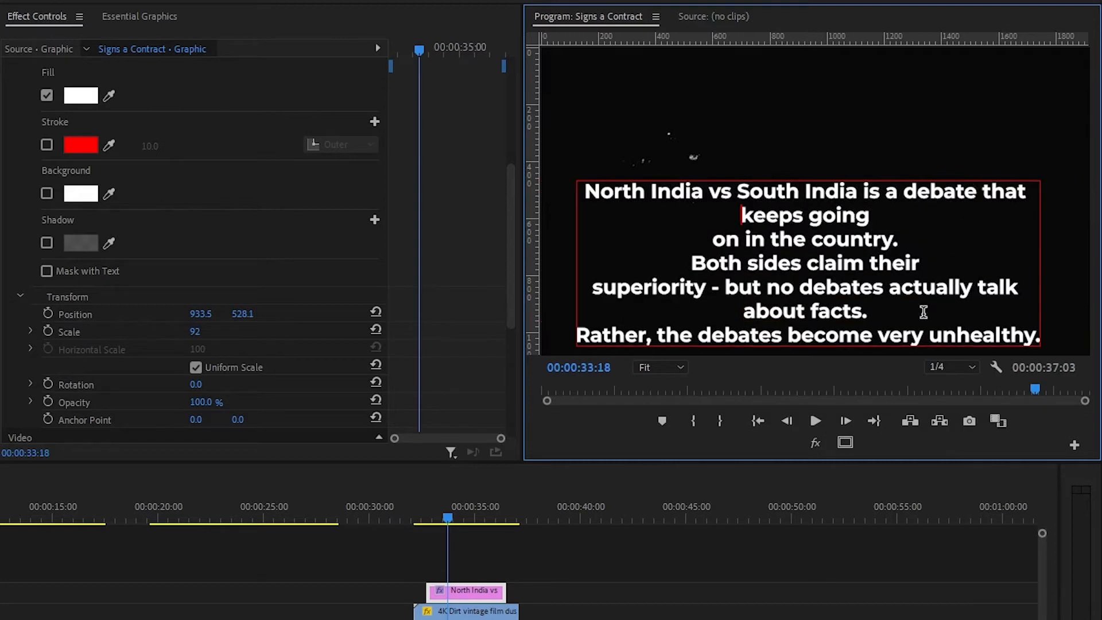
click(659, 610)
- Raise the multi-line title in the frame to a vertical position of 361.1
click(475, 595)
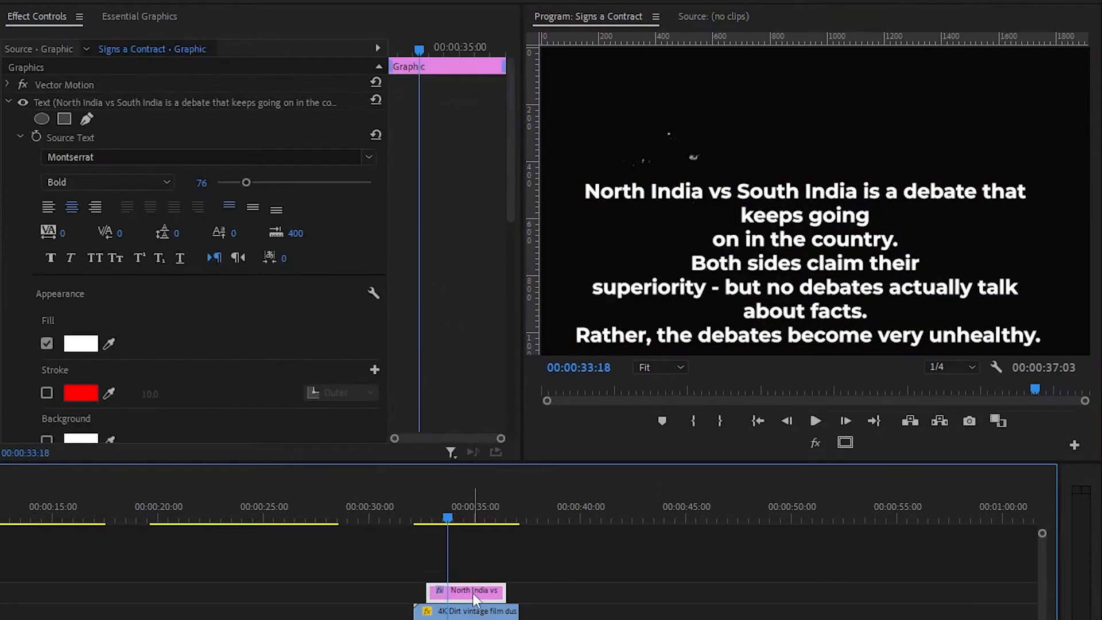
scroll(512, 251, down, 5)
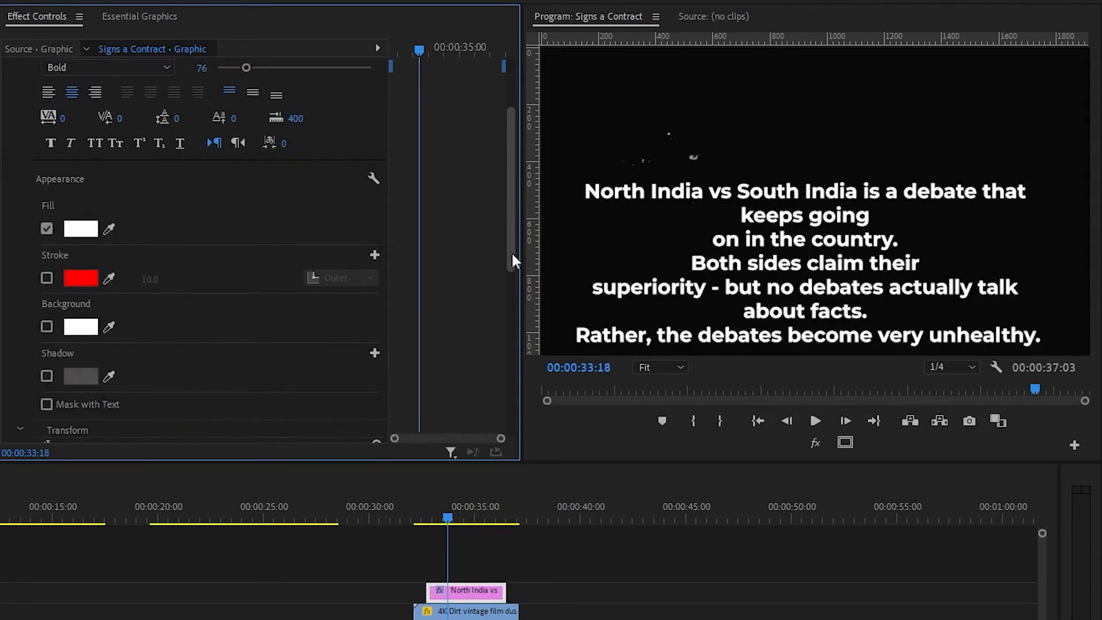
drag(242, 367, 250, 366)
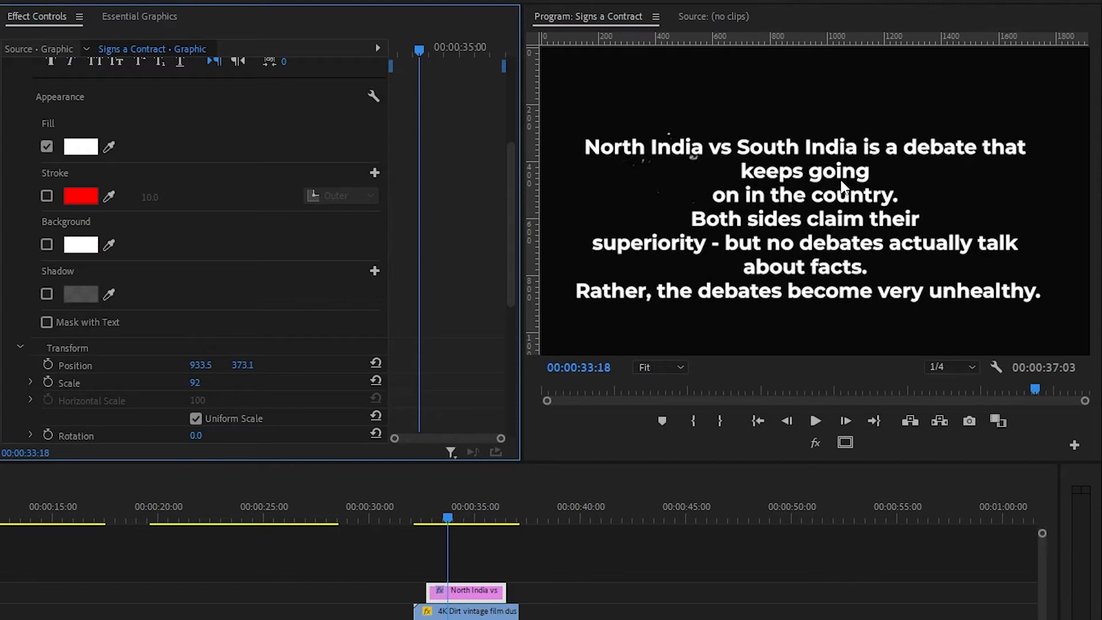
click(775, 163)
key(Up)
key(Up)
key(Up)
key(Up)
key(Up)
key(Up)
key(Up)
key(Up)
key(Up)
click(787, 316)
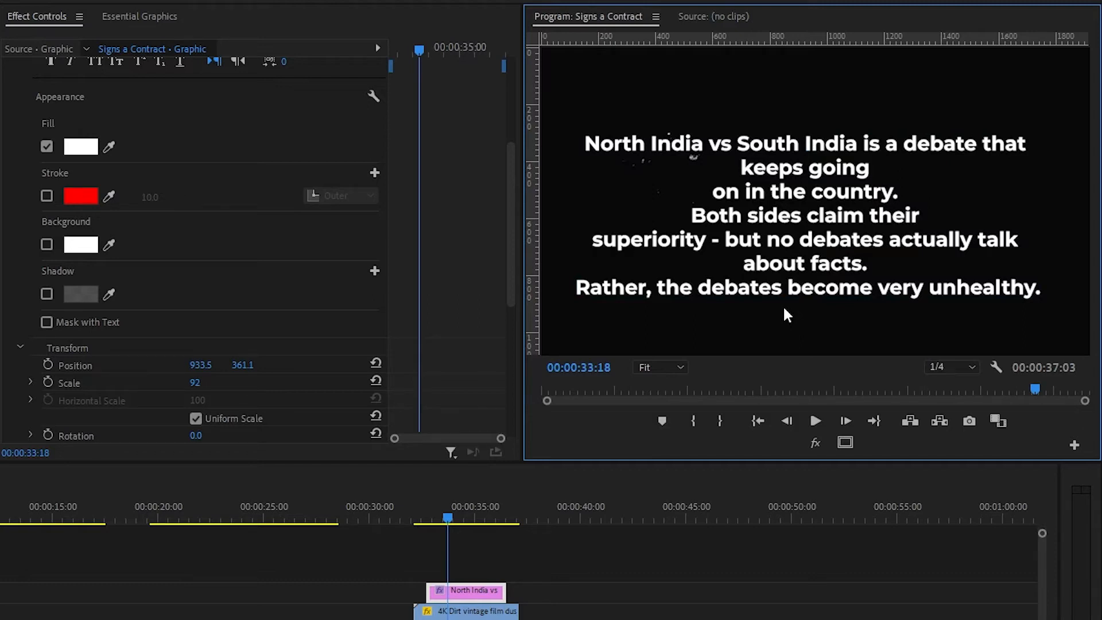
click(739, 167)
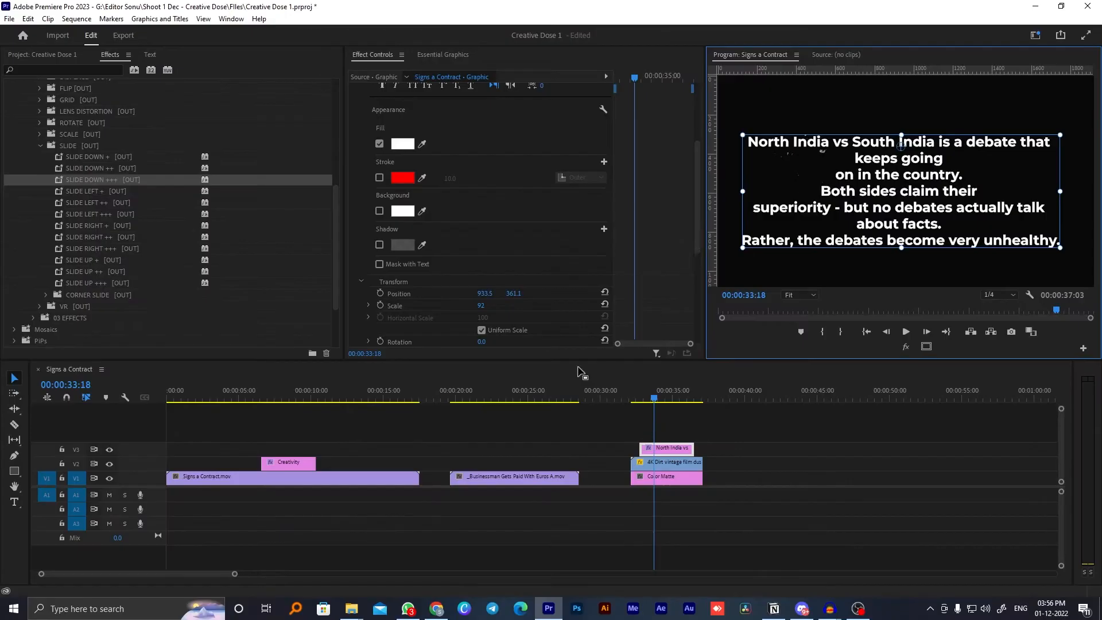
- Switch to Chrome, search YouTube for Rajeev Mehta, look through the channel's uploaded videos, and return to Premiere Pro
click(436, 609)
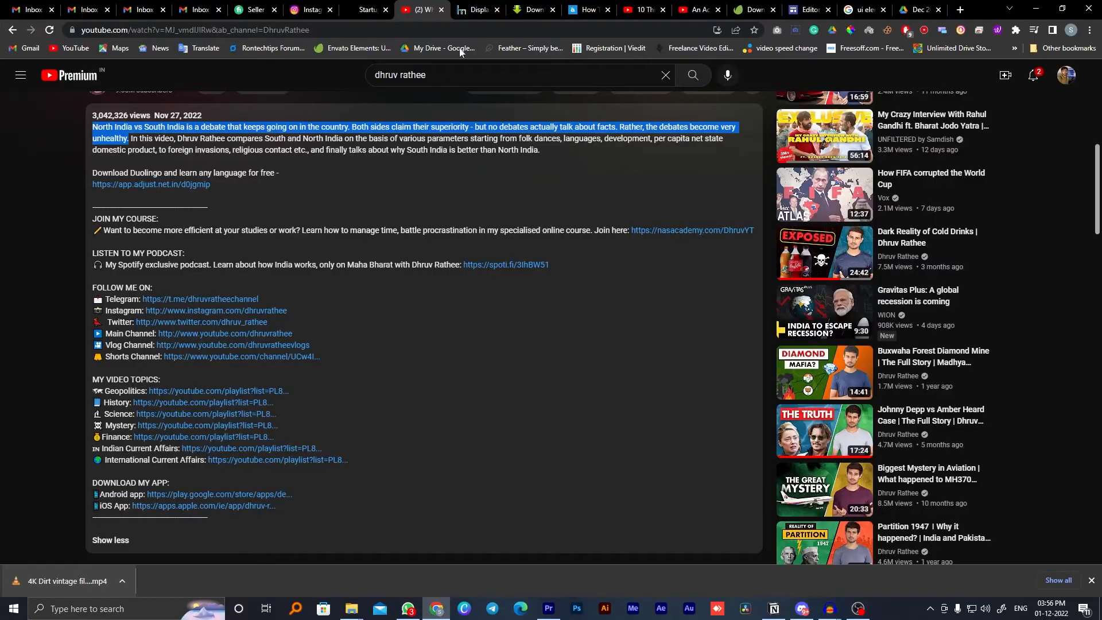
click(639, 9)
click(409, 69)
text(rajeev)
click(405, 106)
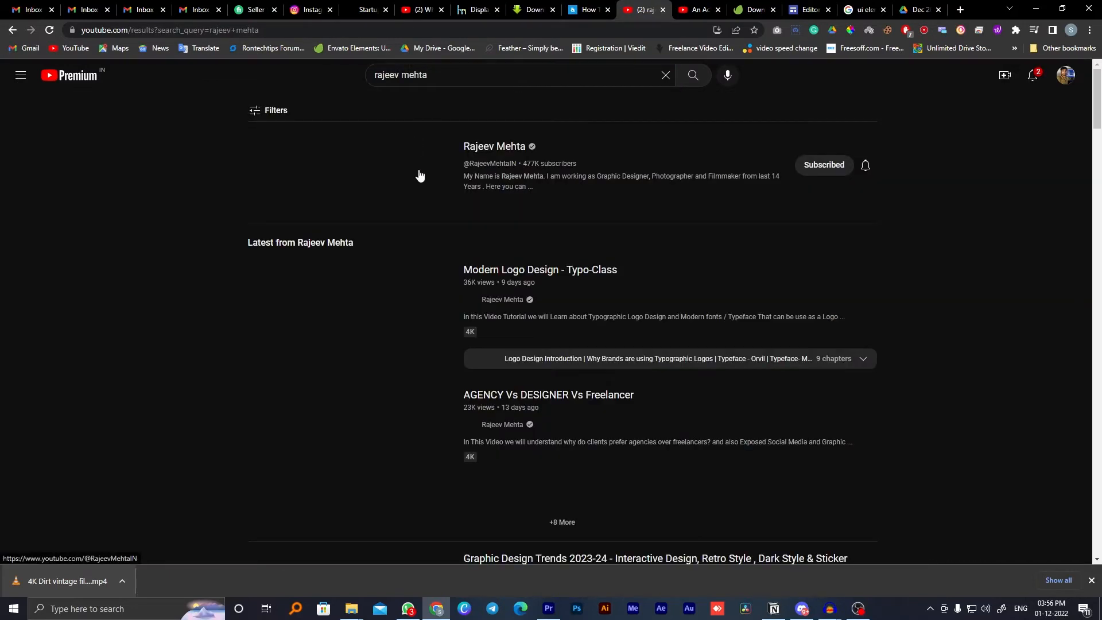
click(470, 147)
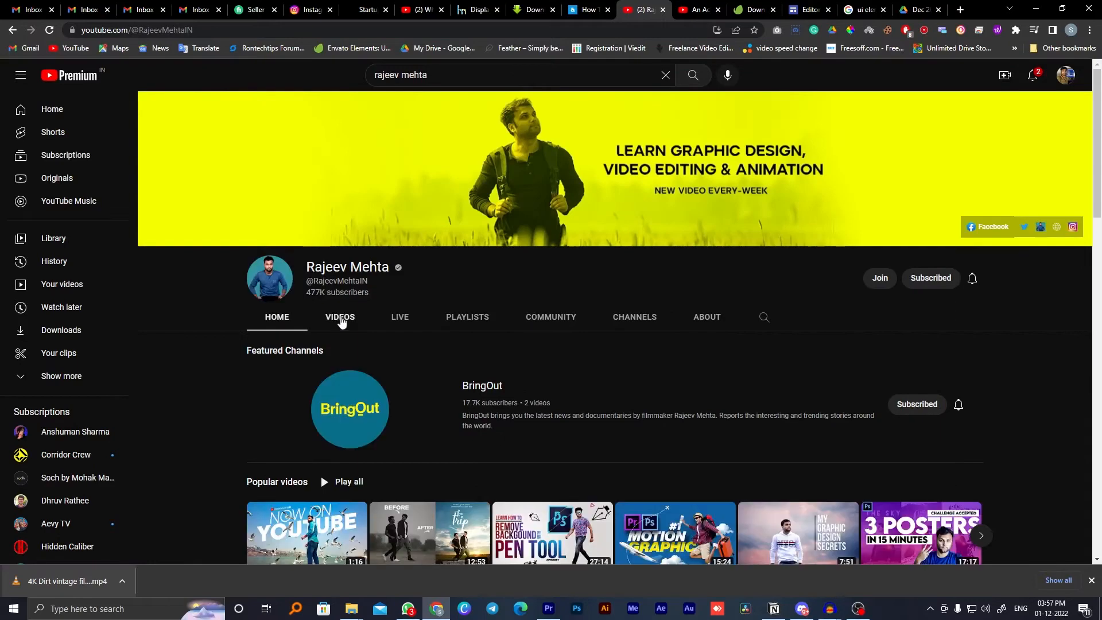
click(340, 319)
scroll(199, 376, down, 15)
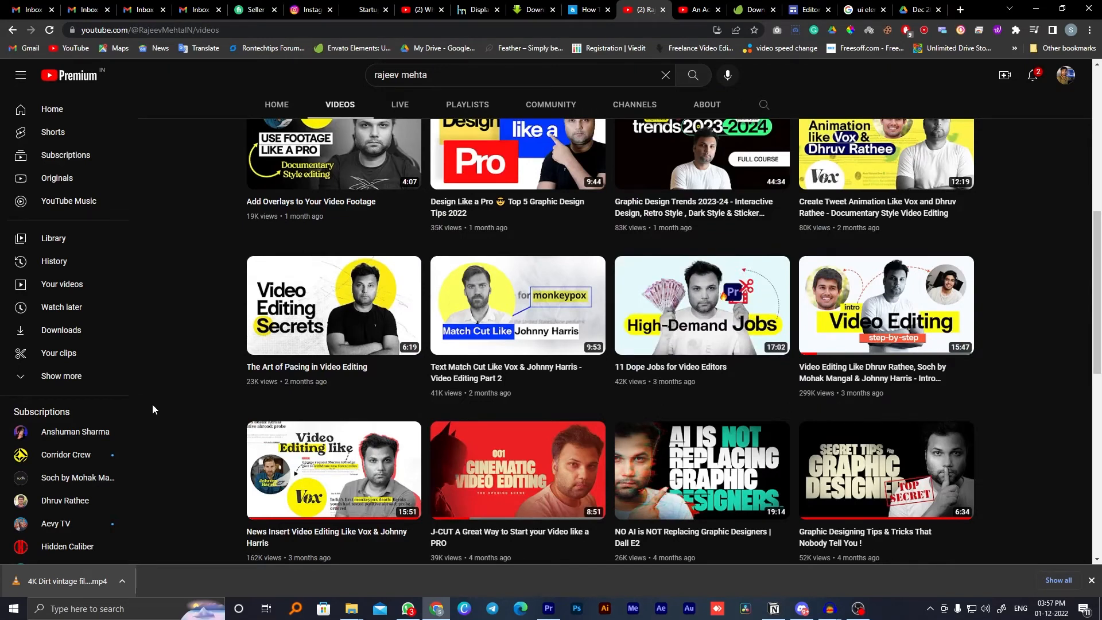
scroll(153, 404, up, 8)
click(8, 29)
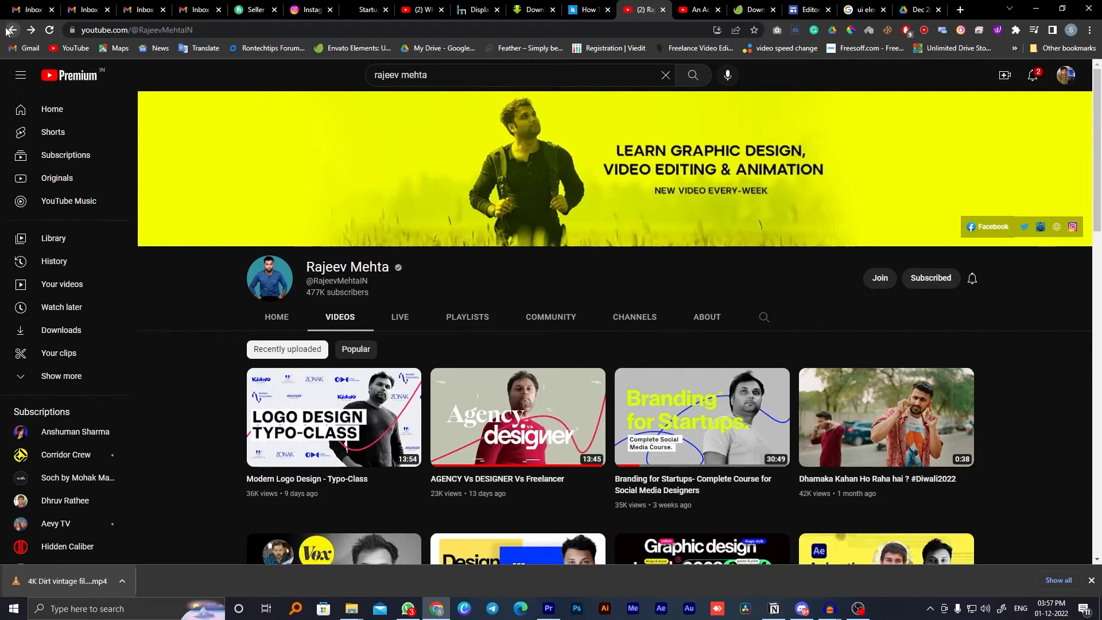
click(1045, 9)
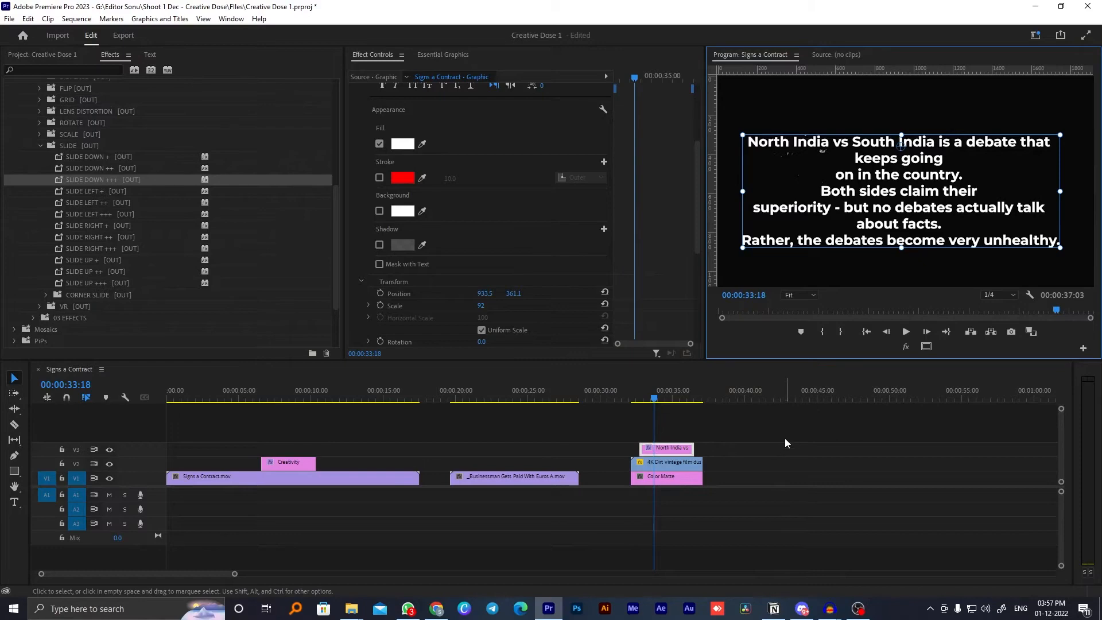
- Reduce the V3 text title's scale to 67
click(675, 449)
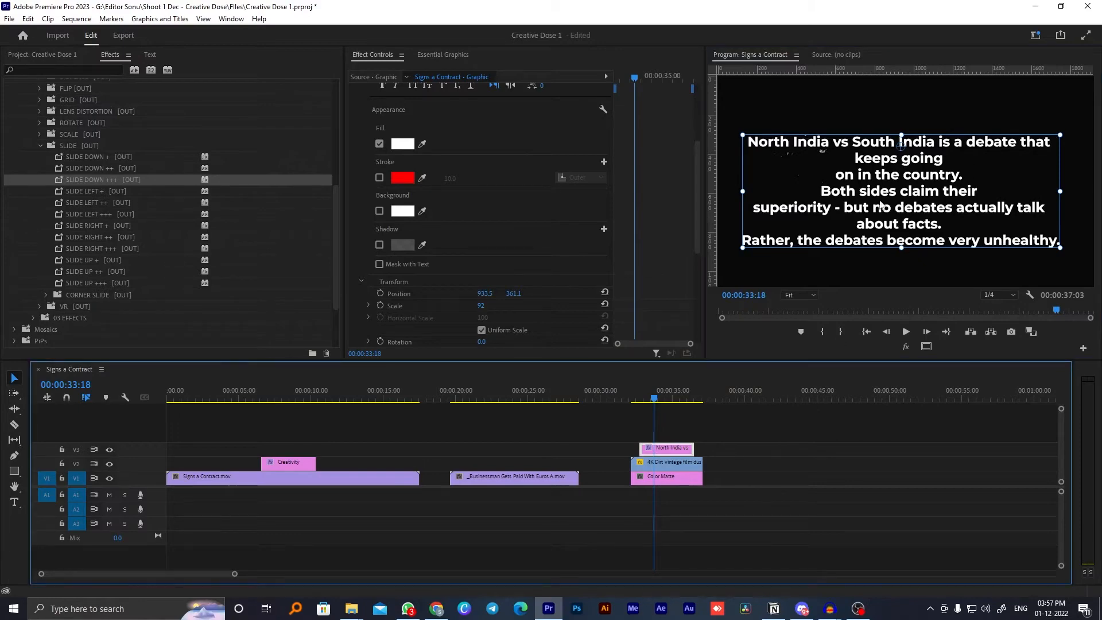
click(742, 463)
click(667, 450)
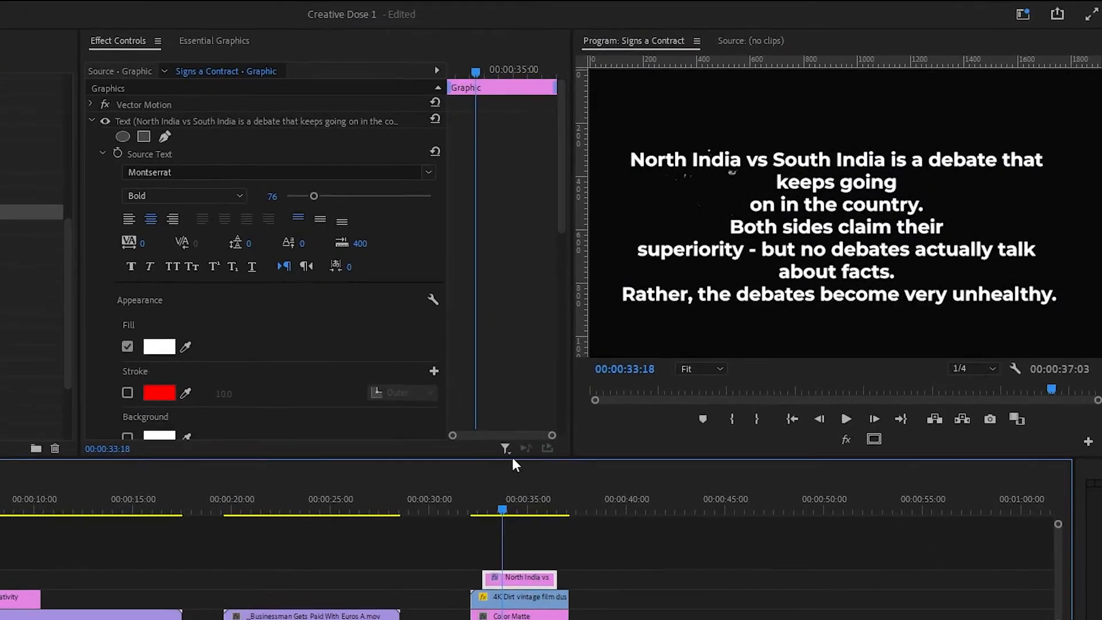
drag(509, 213, 505, 324)
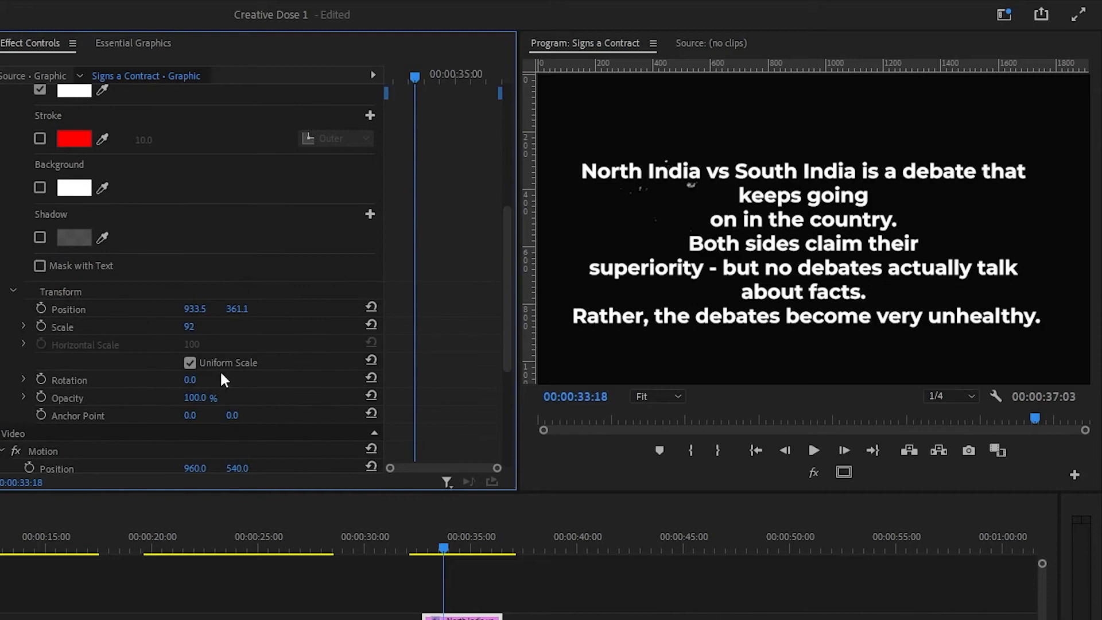
drag(201, 327, 183, 327)
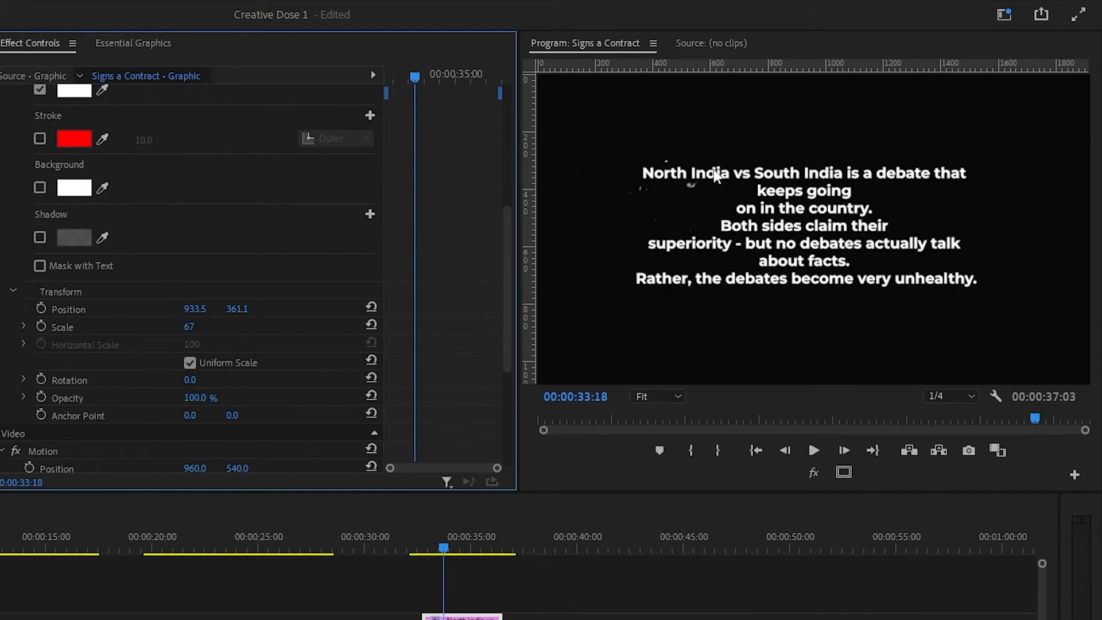
- Join "on in the country." to the line above it and delete all the title text following "superiority"
double_click(729, 207)
click(729, 207)
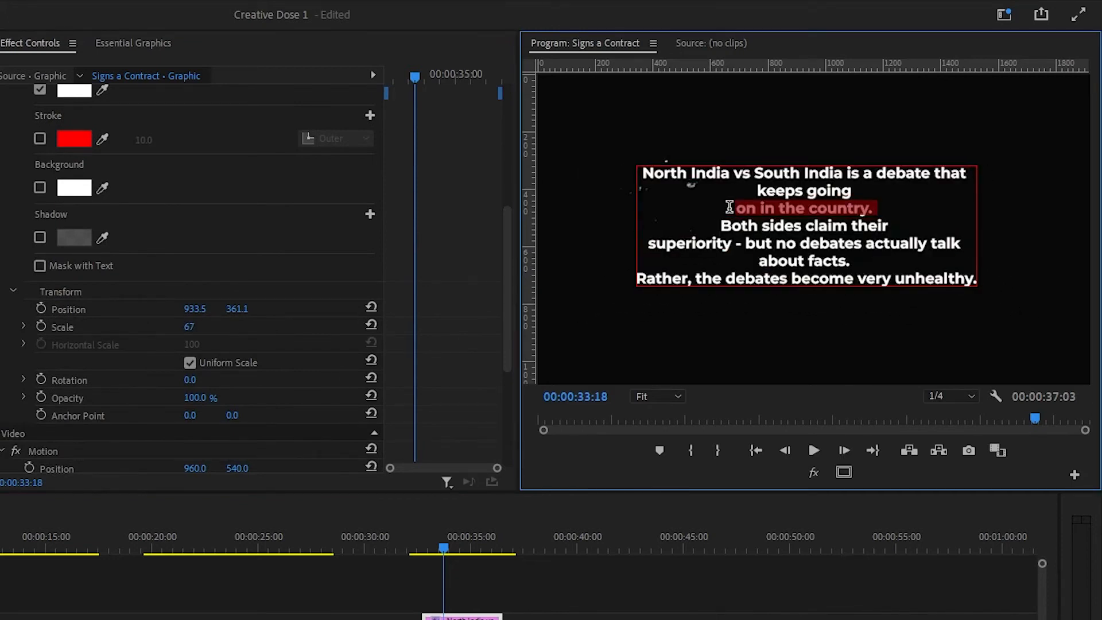
key(BackSpace)
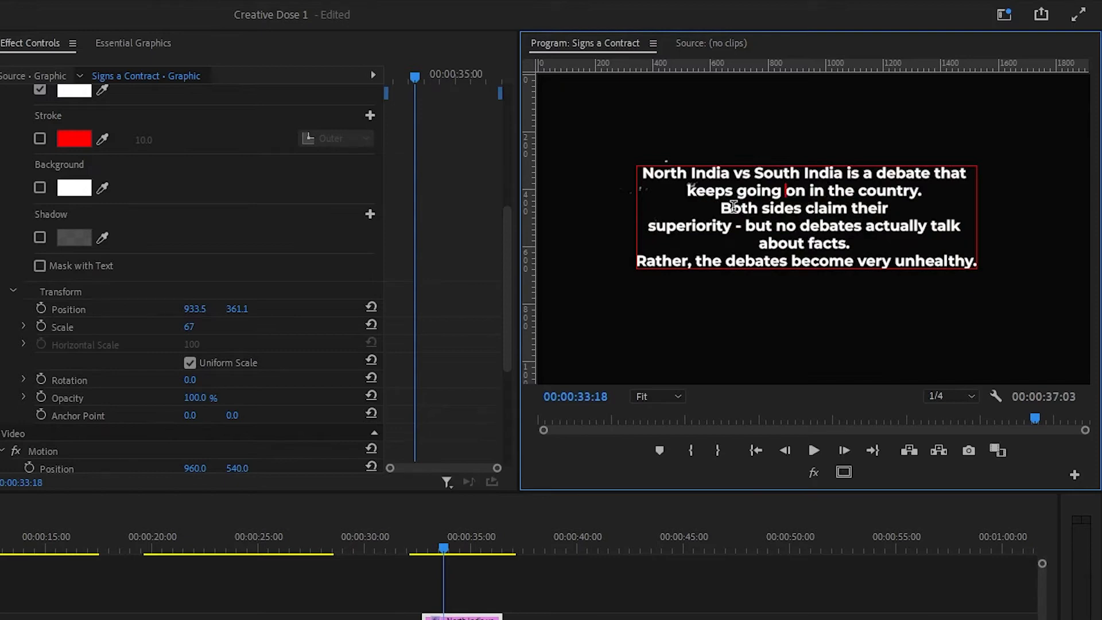
drag(733, 225, 991, 284)
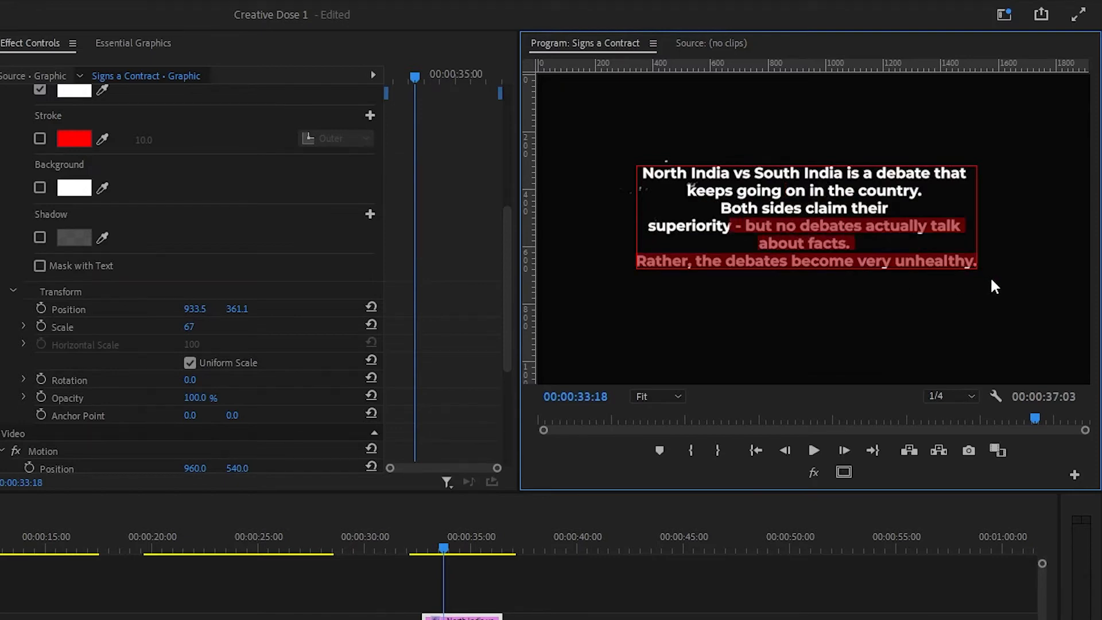
key(BackSpace)
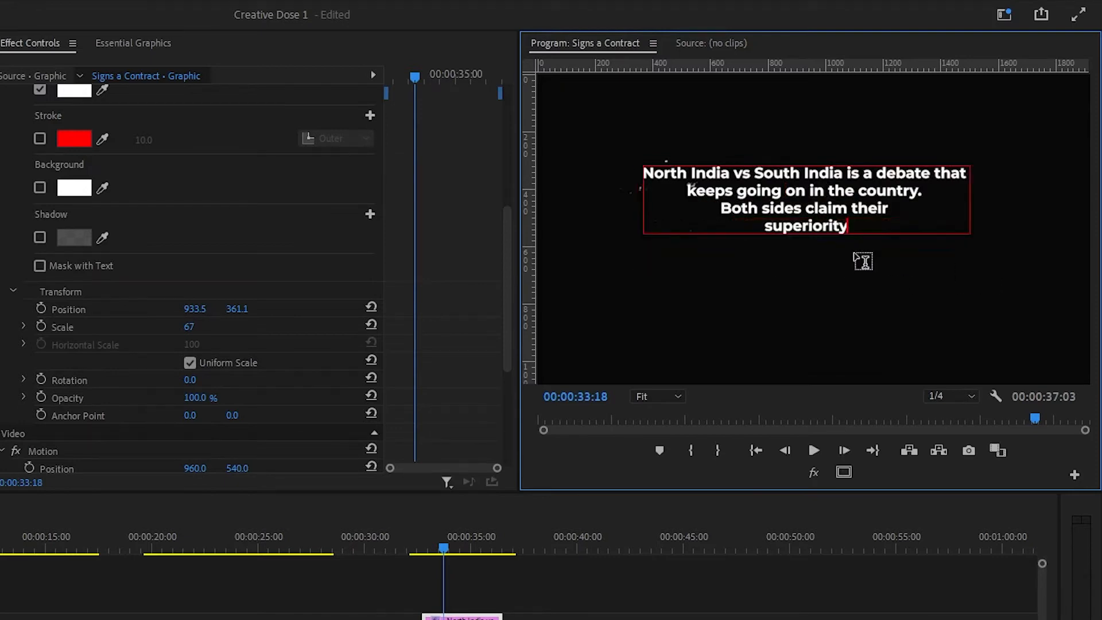
- Remove the line breaks before "superiority" and "Both sides" to leave a two-line title, and save the project
click(766, 225)
key(BackSpace)
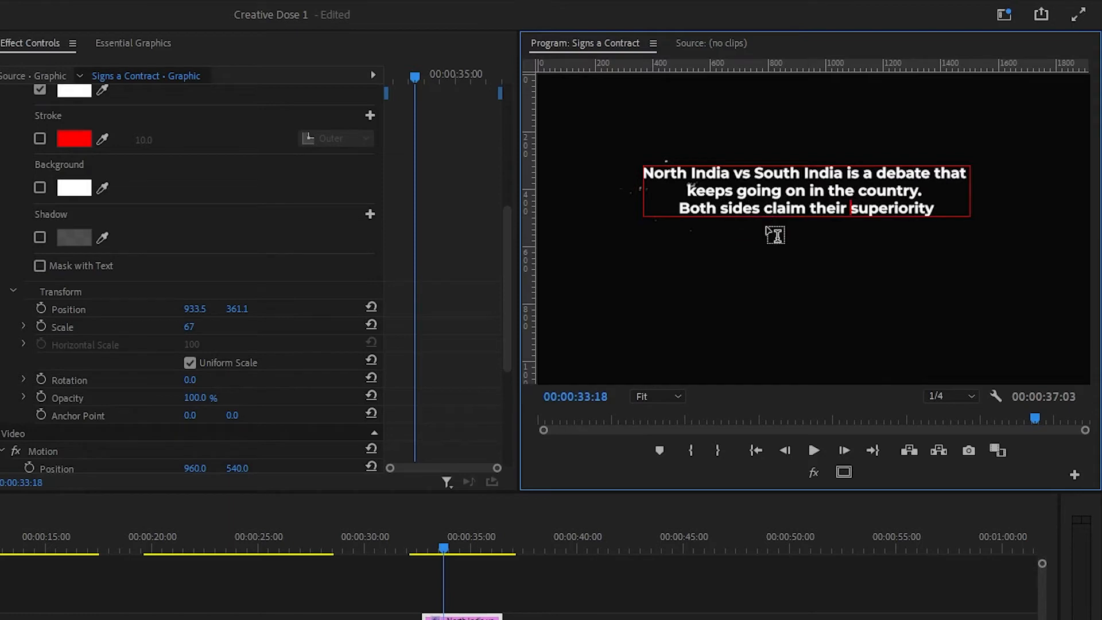
click(678, 207)
key(BackSpace)
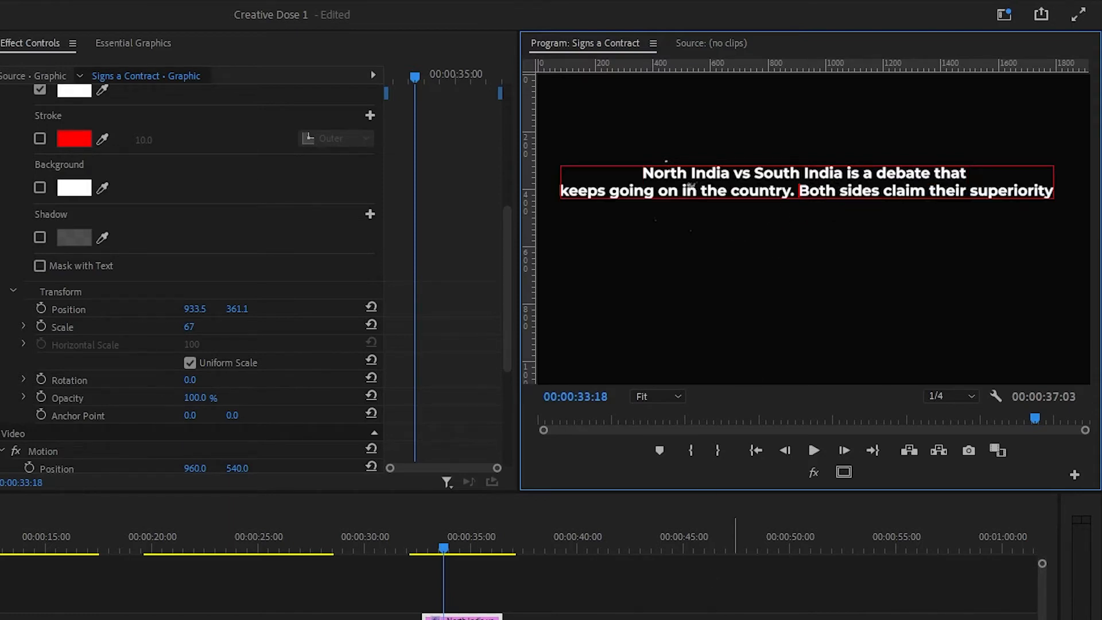
click(719, 600)
key(ctrl+s)
- Set the vertical position of the V3 title text to 536.1
click(495, 617)
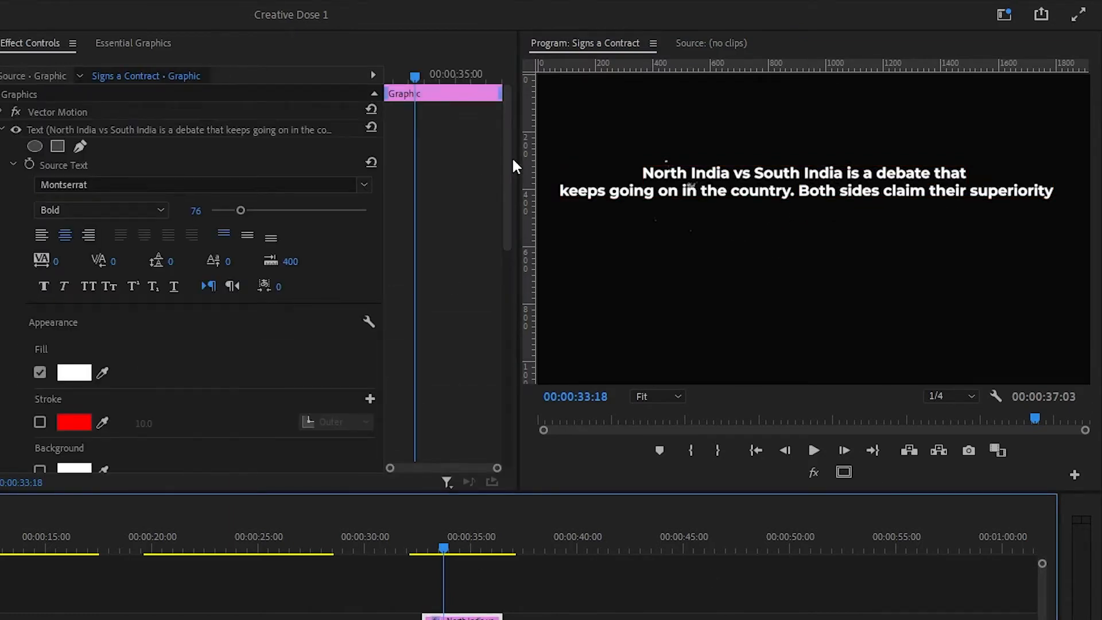
drag(511, 158, 515, 246)
drag(228, 390, 245, 387)
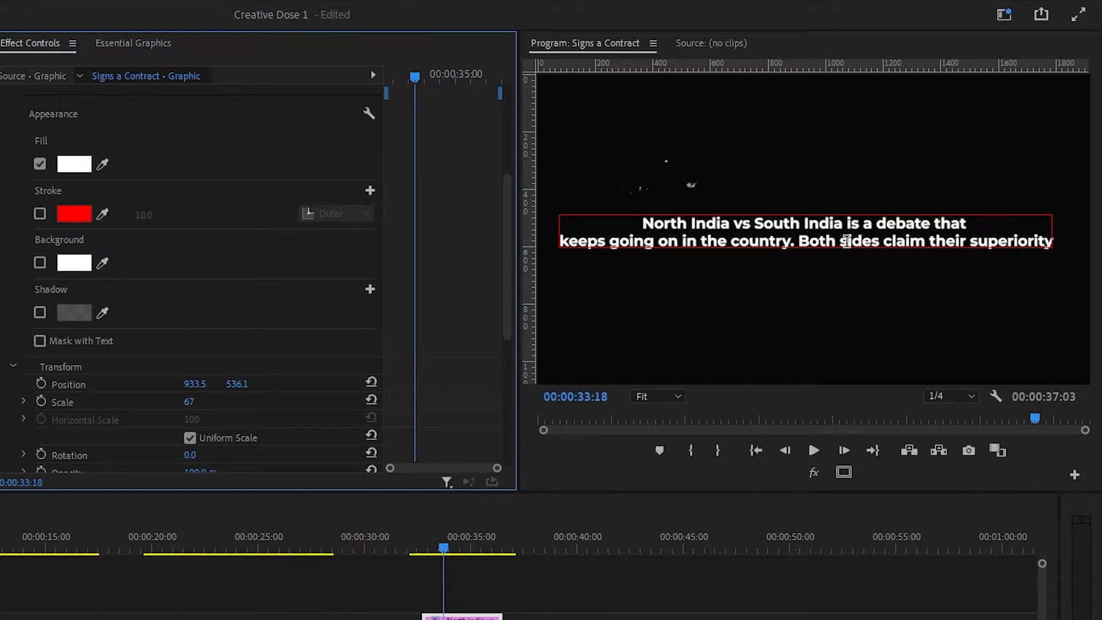
click(561, 238)
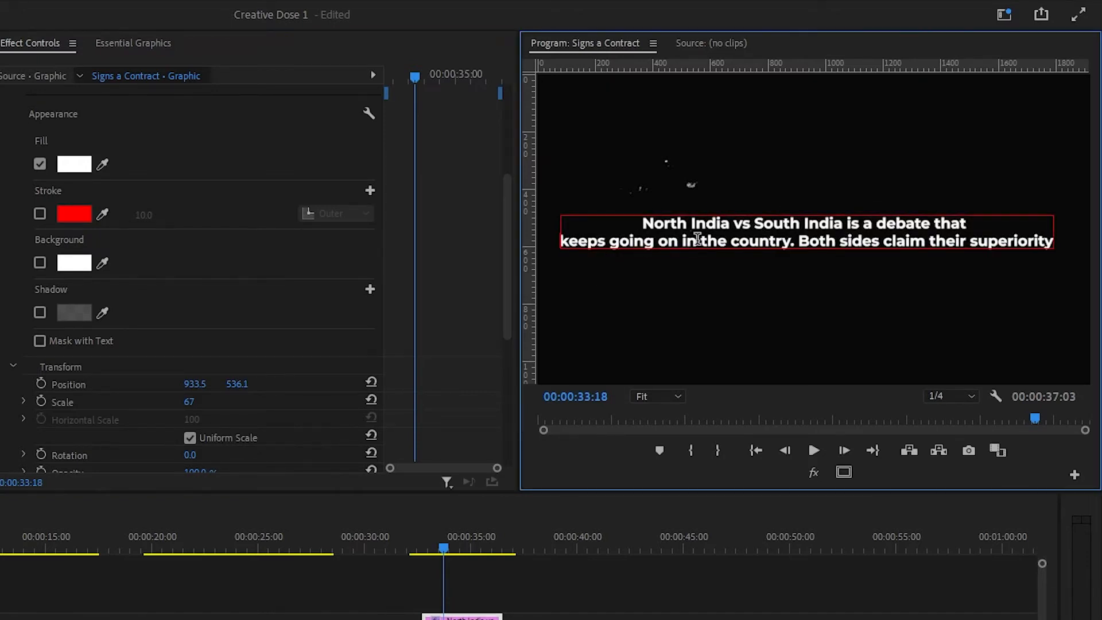
click(541, 597)
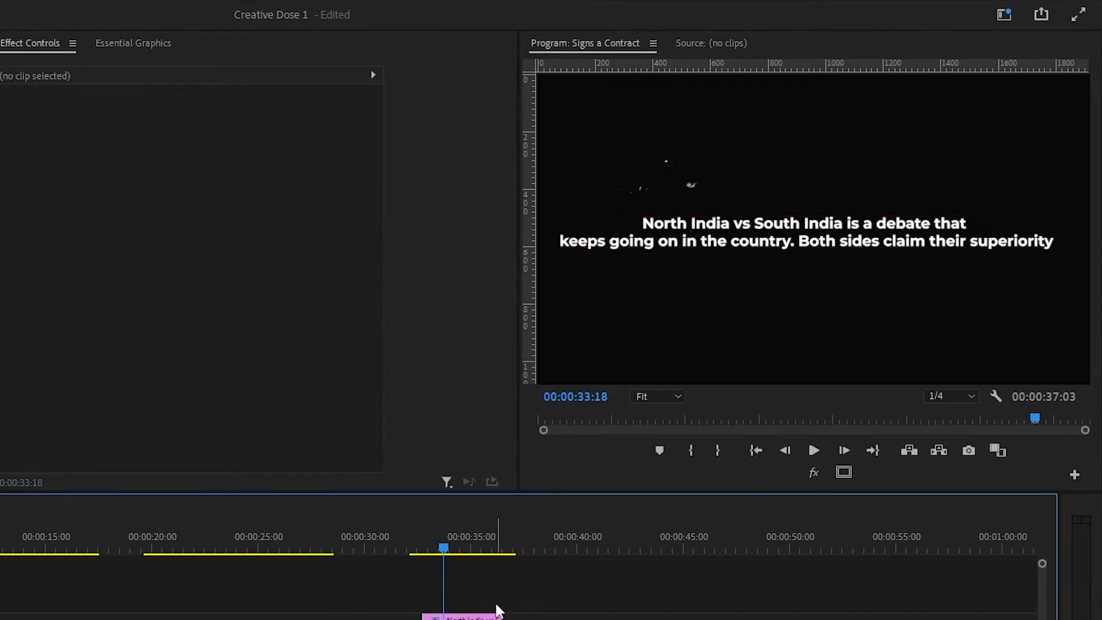
- Increase the title text's font size to 109
click(475, 615)
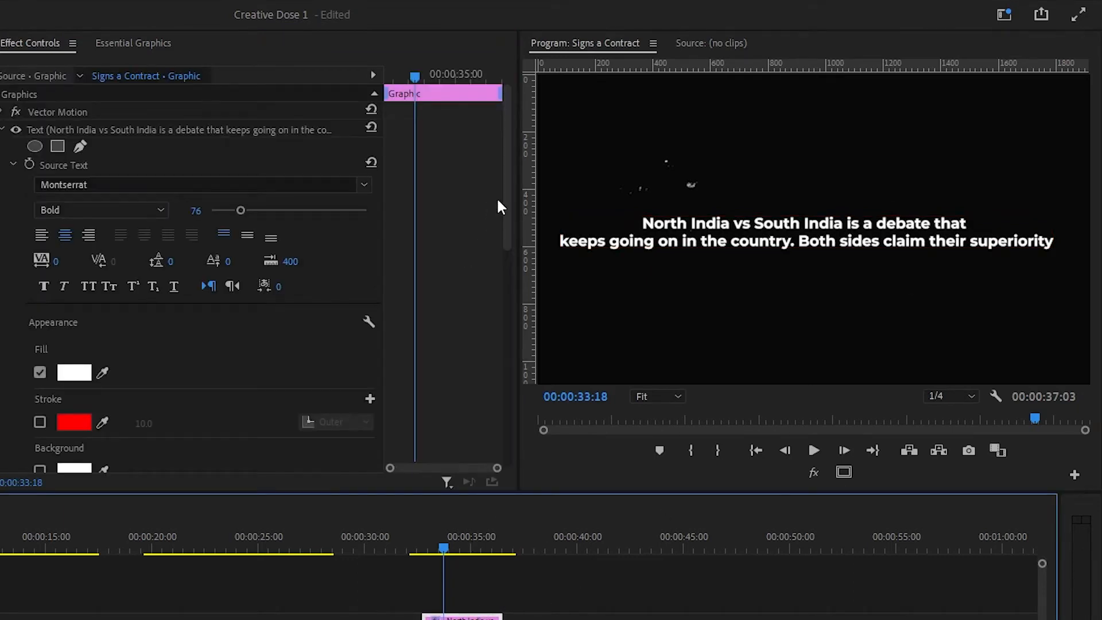
drag(508, 201, 508, 218)
drag(196, 169, 222, 170)
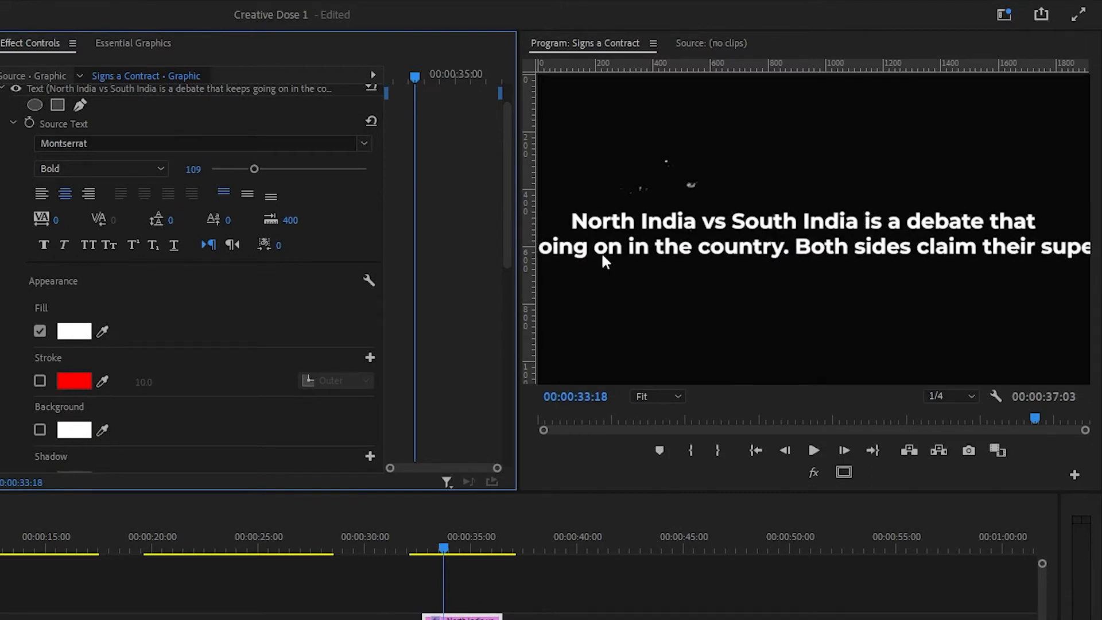
- Try a line break before "Both" and another before "claim" in the title, removing each one again
double_click(794, 246)
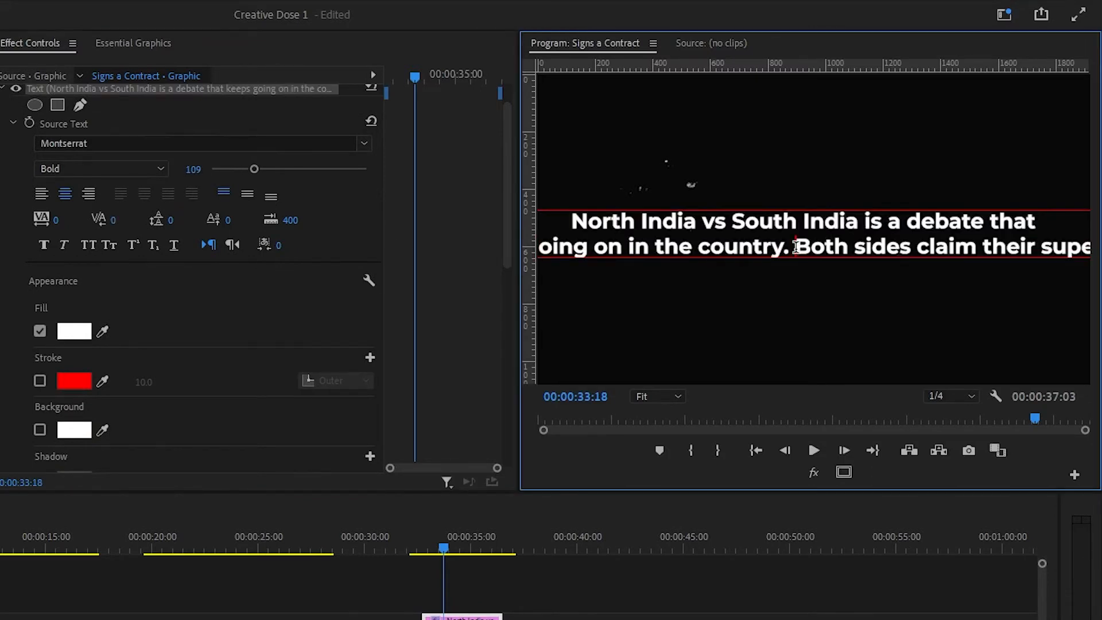
key(Return)
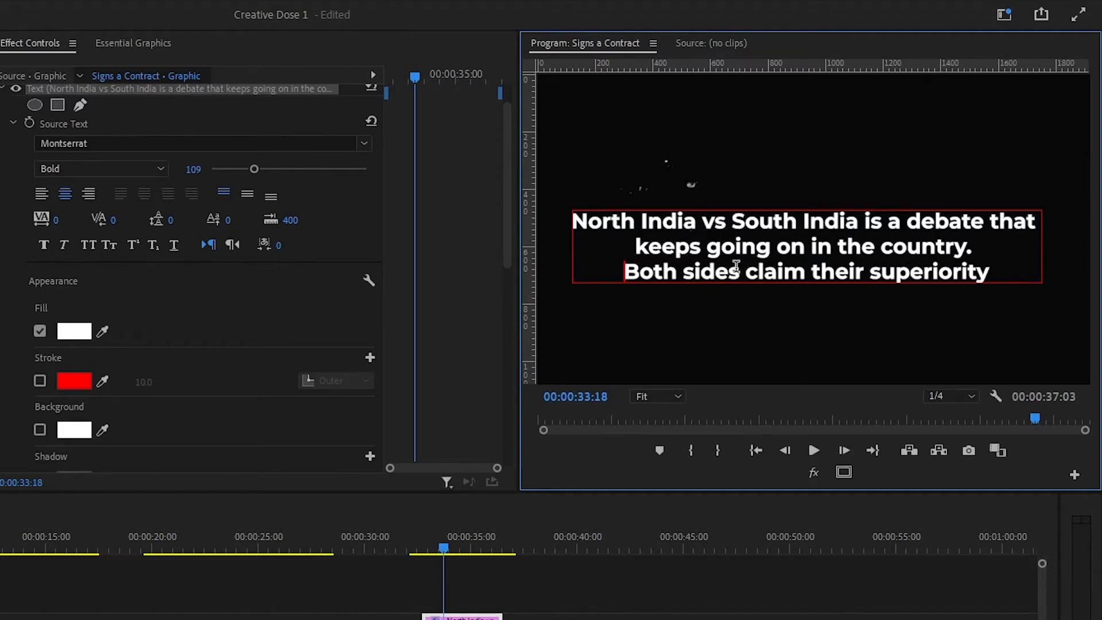
key(BackSpace)
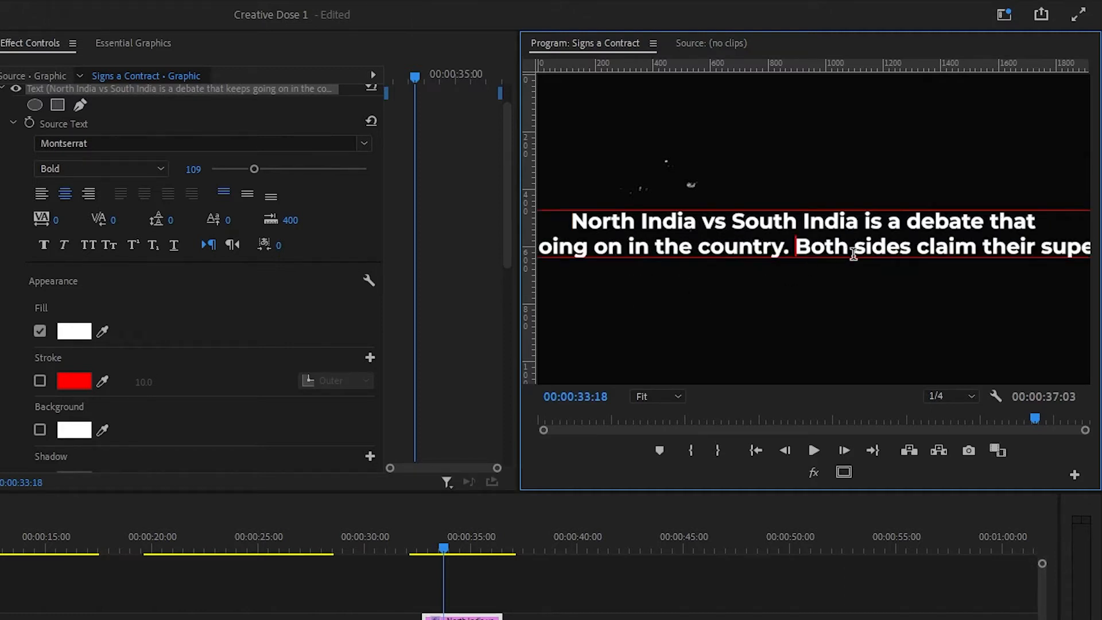
click(918, 247)
key(Return)
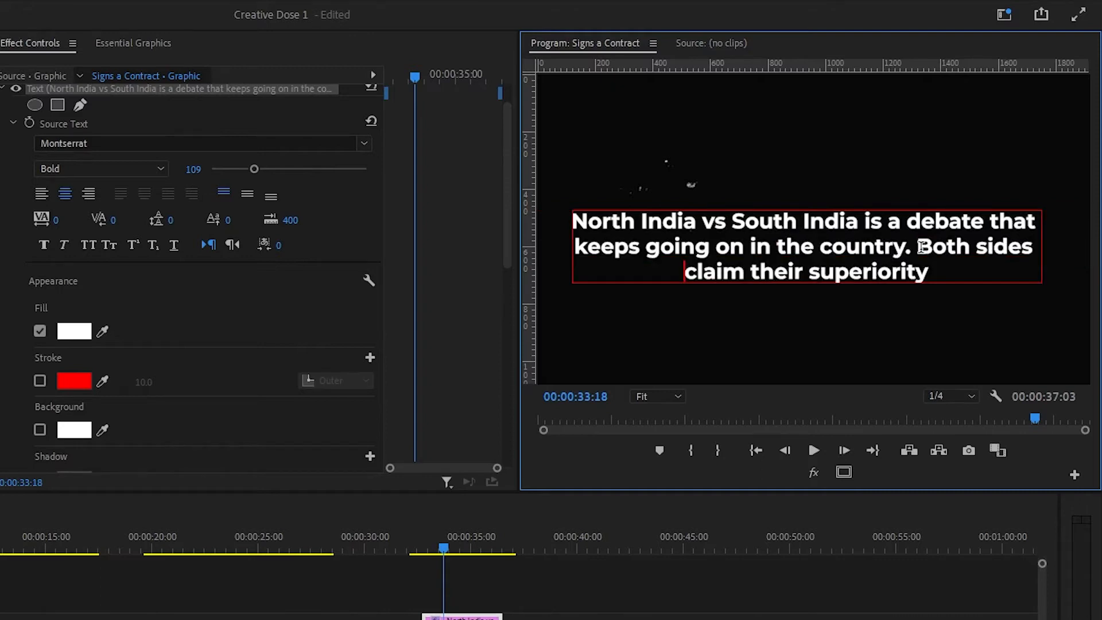
click(595, 525)
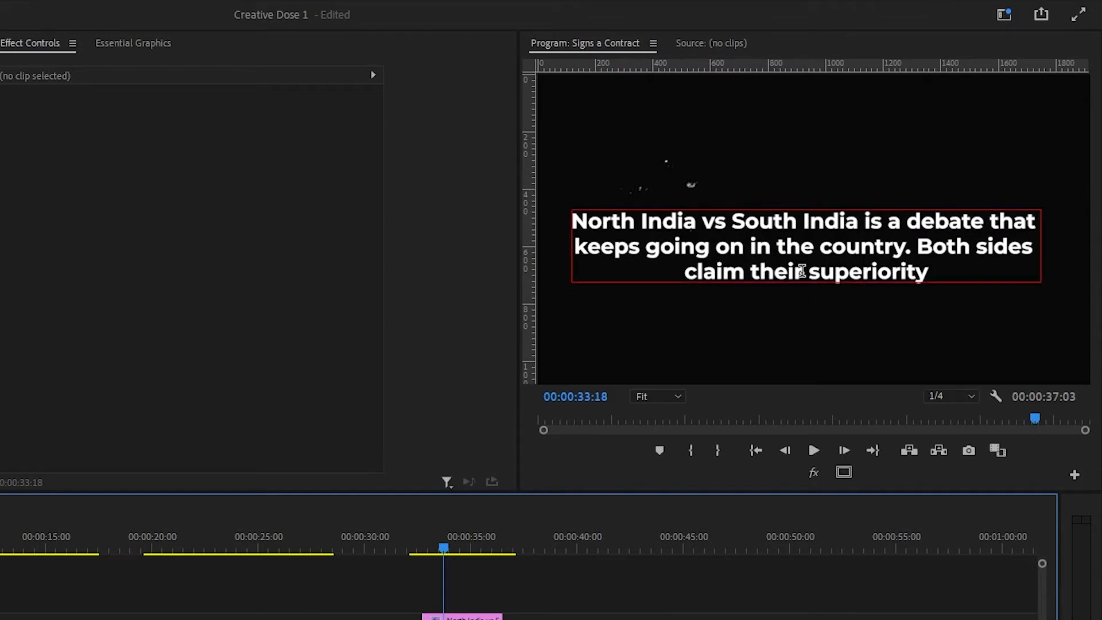
click(686, 270)
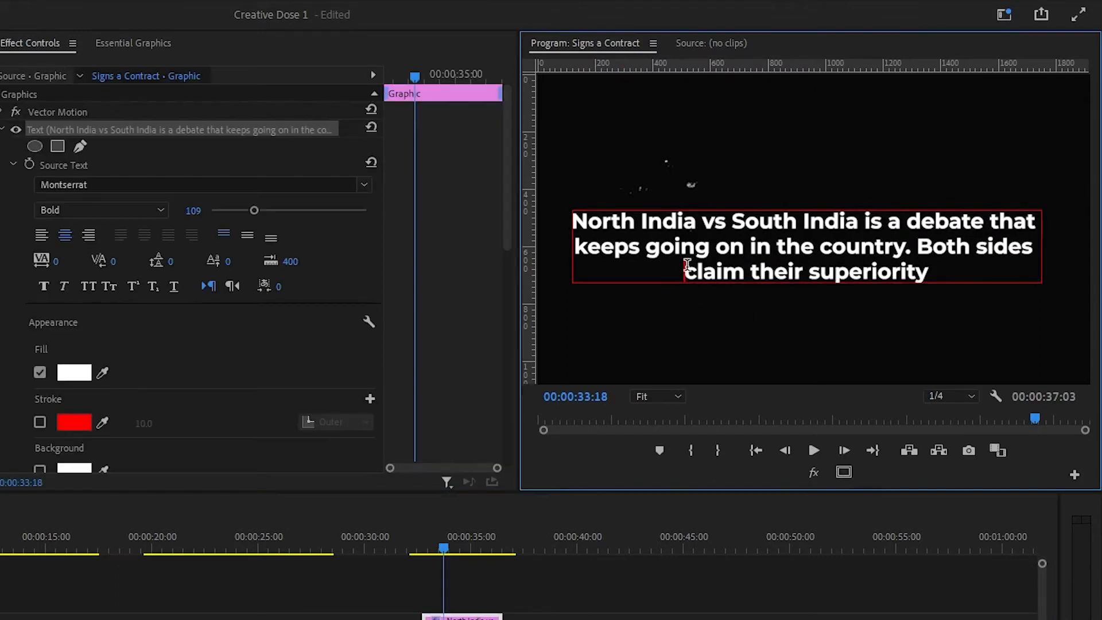
key(BackSpace)
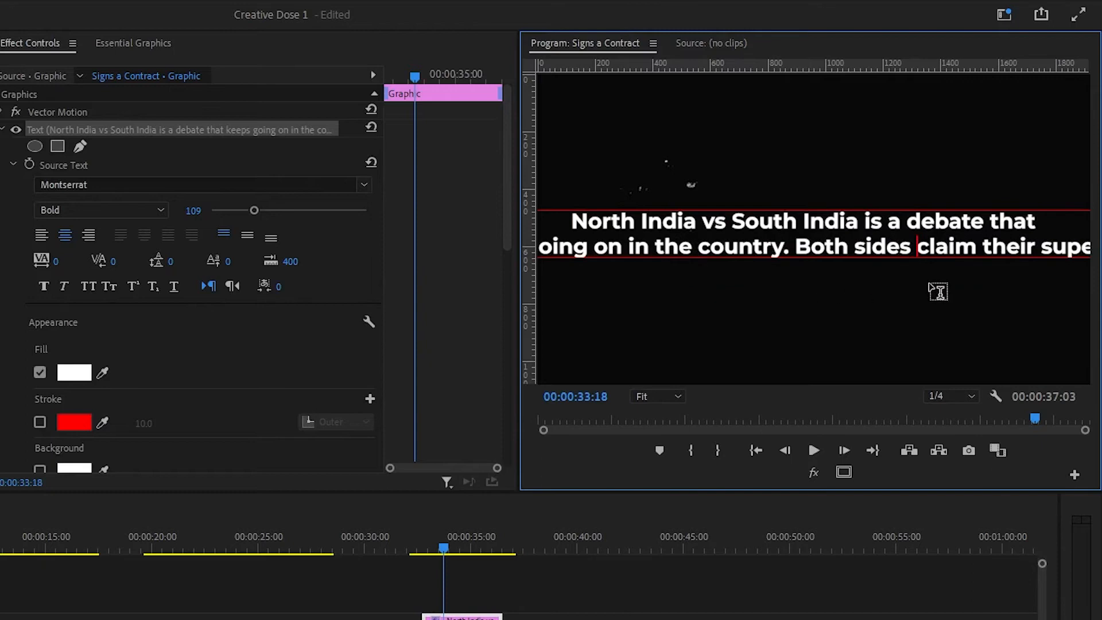
- Break the title before "superiority" and reduce the text scale to 54
click(1042, 244)
key(Return)
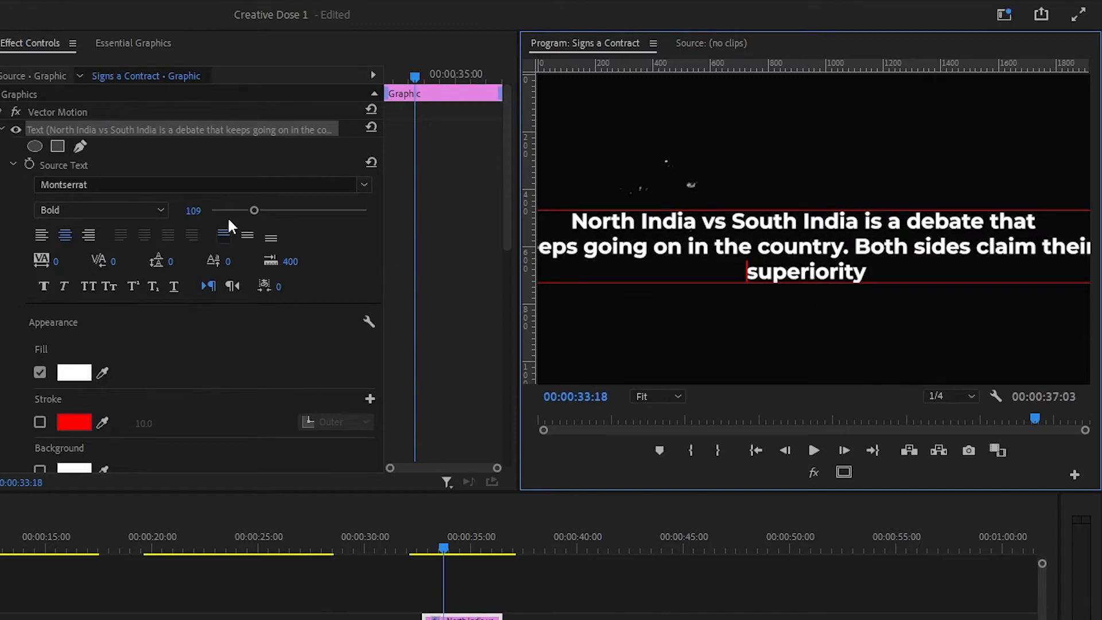
scroll(201, 206, down, 5)
drag(190, 305, 180, 305)
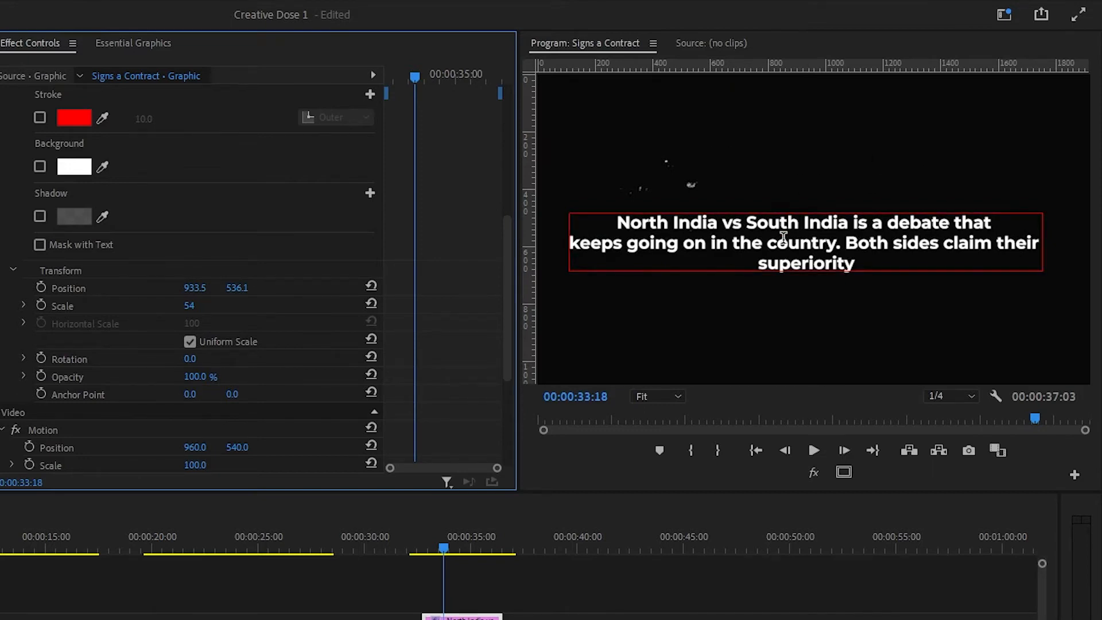
- Rewrap the title so its third line reads "sides claim their superiority", save the project, and extend the title clip's end to about 00:00:37:05
click(899, 242)
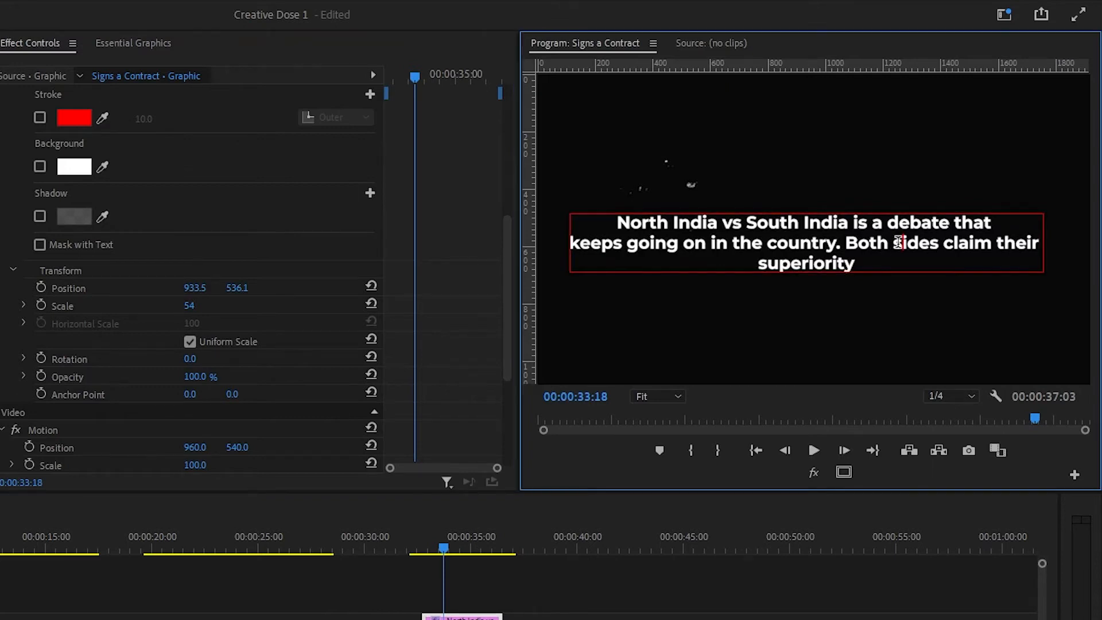
key(Return)
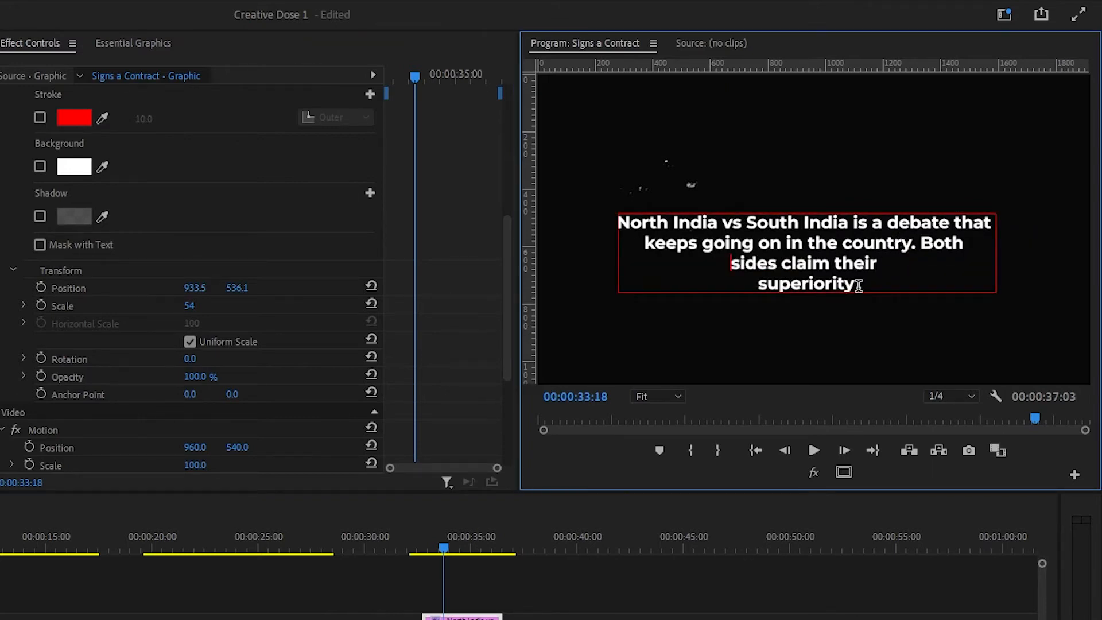
click(756, 285)
key(BackSpace)
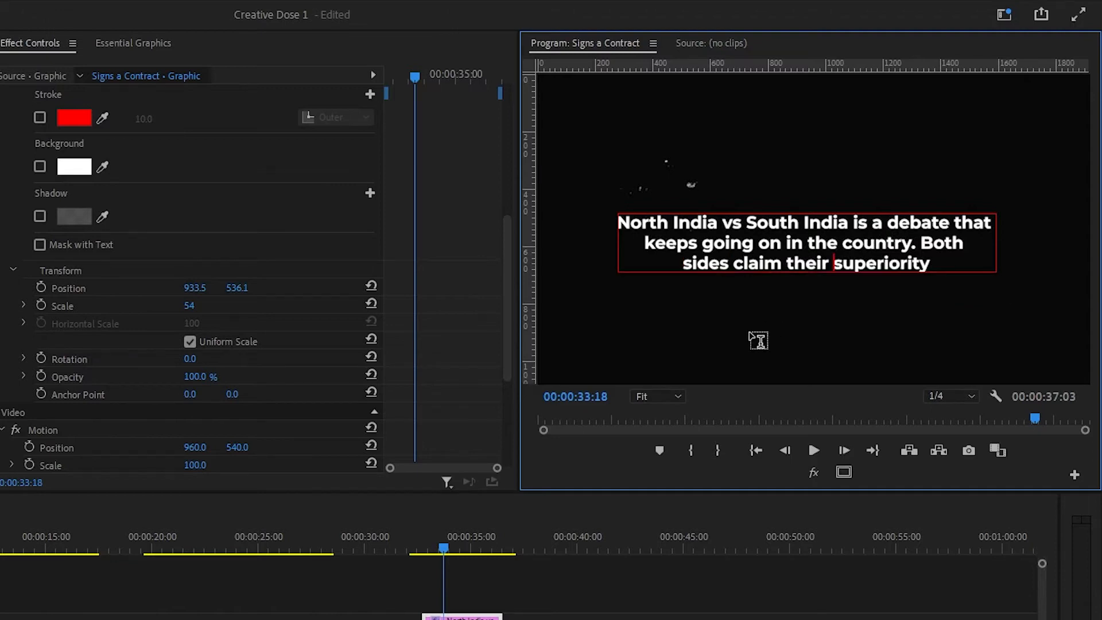
key(ctrl+s)
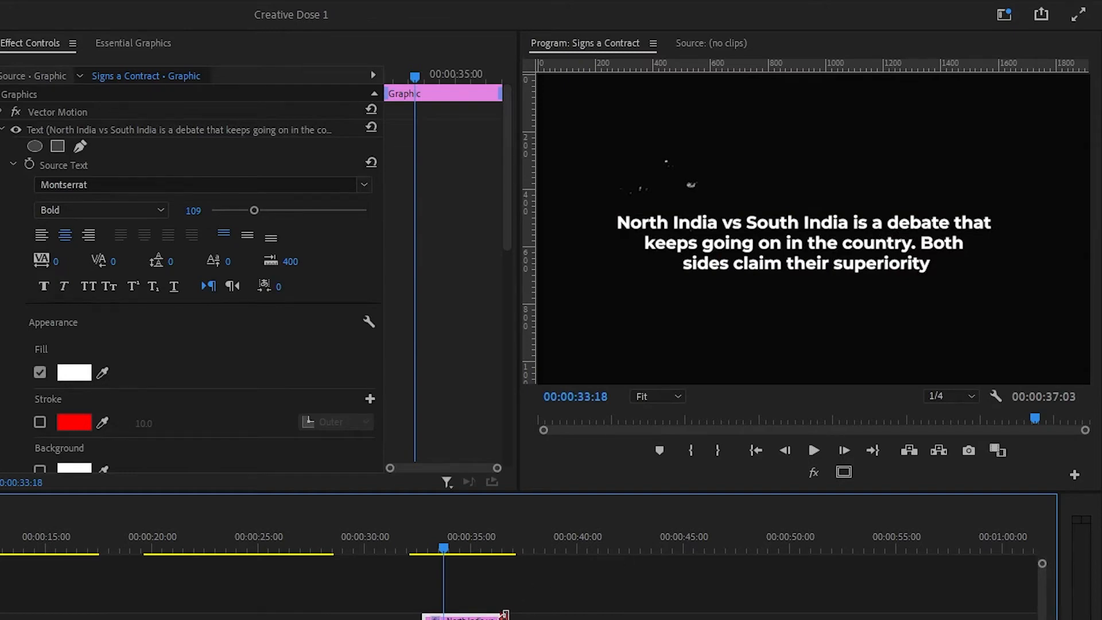
drag(501, 615, 516, 615)
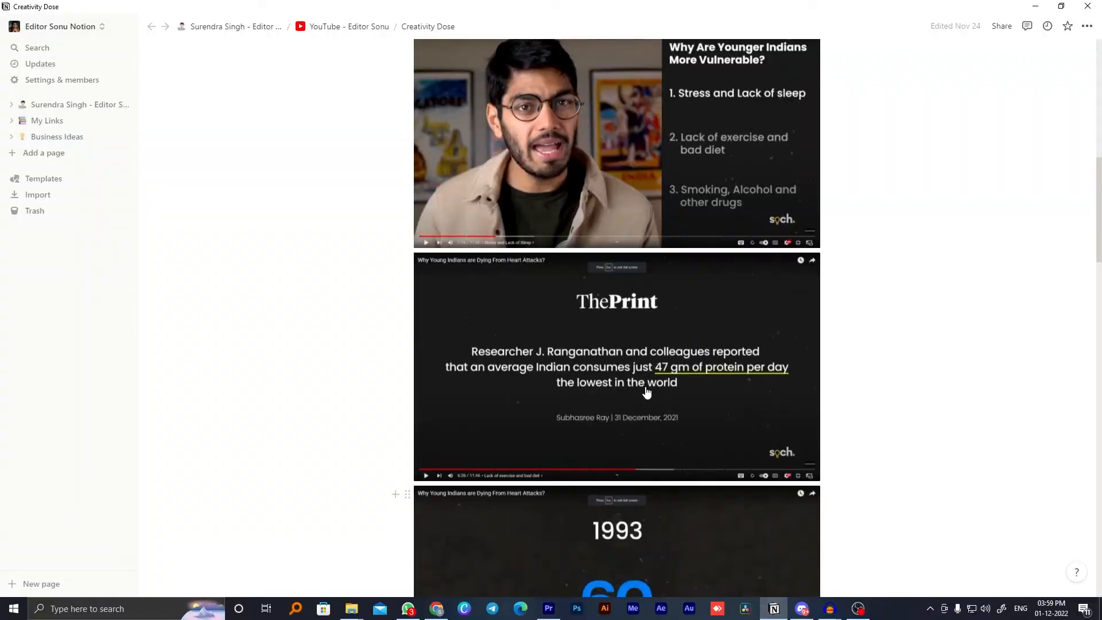
- Check the underlined-text reference in Notion, return to Premiere Pro, and draw a thin rectangle underlining "North India vs South India"
double_click(642, 359)
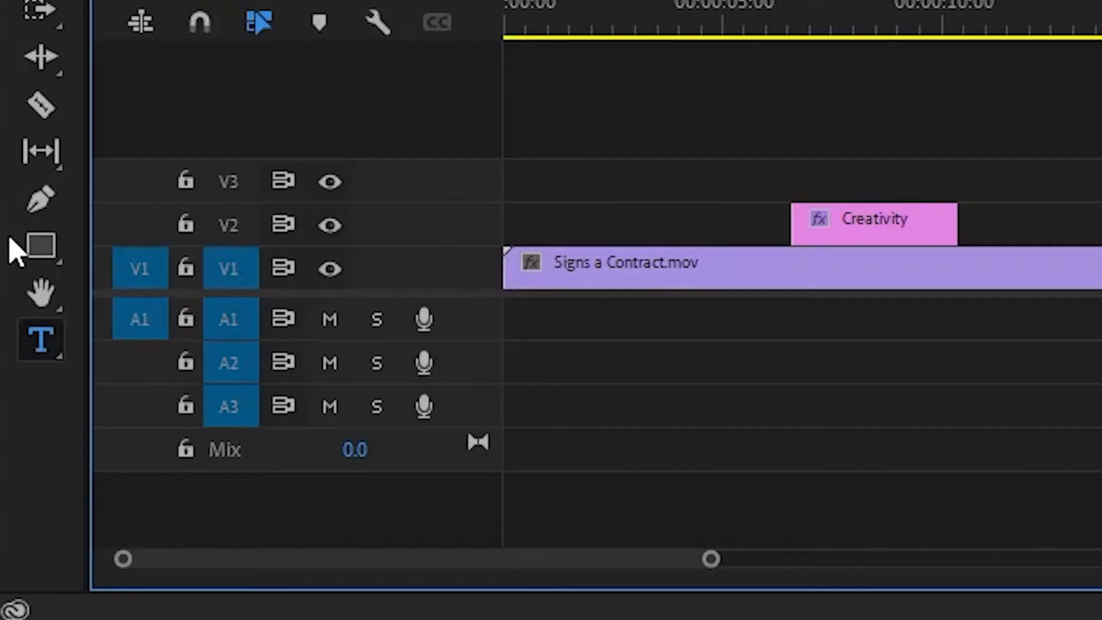
click(42, 247)
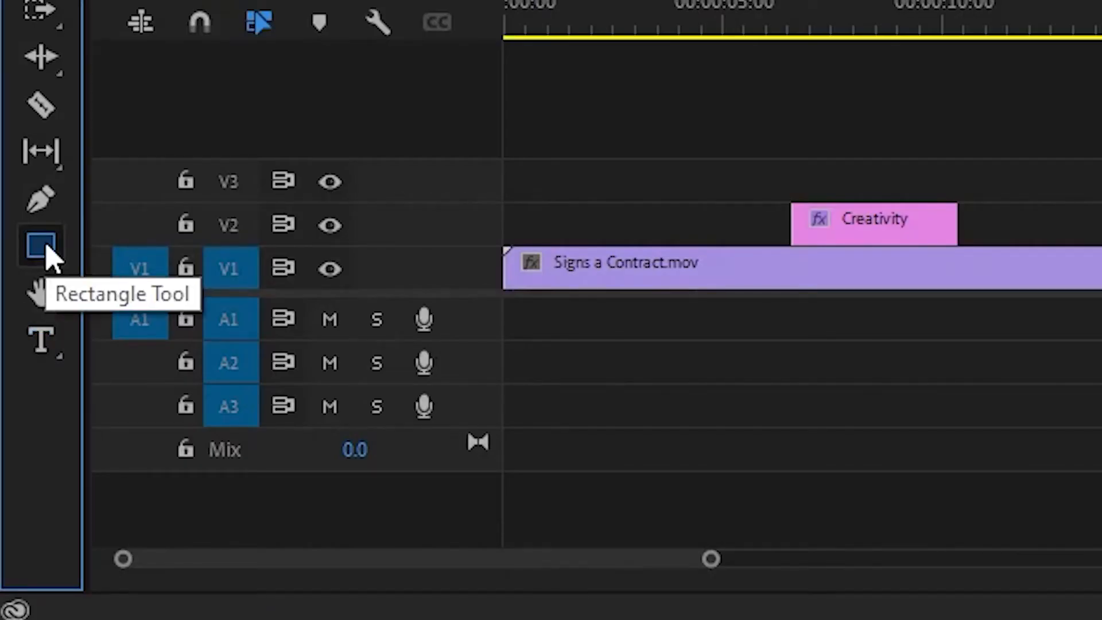
click(48, 256)
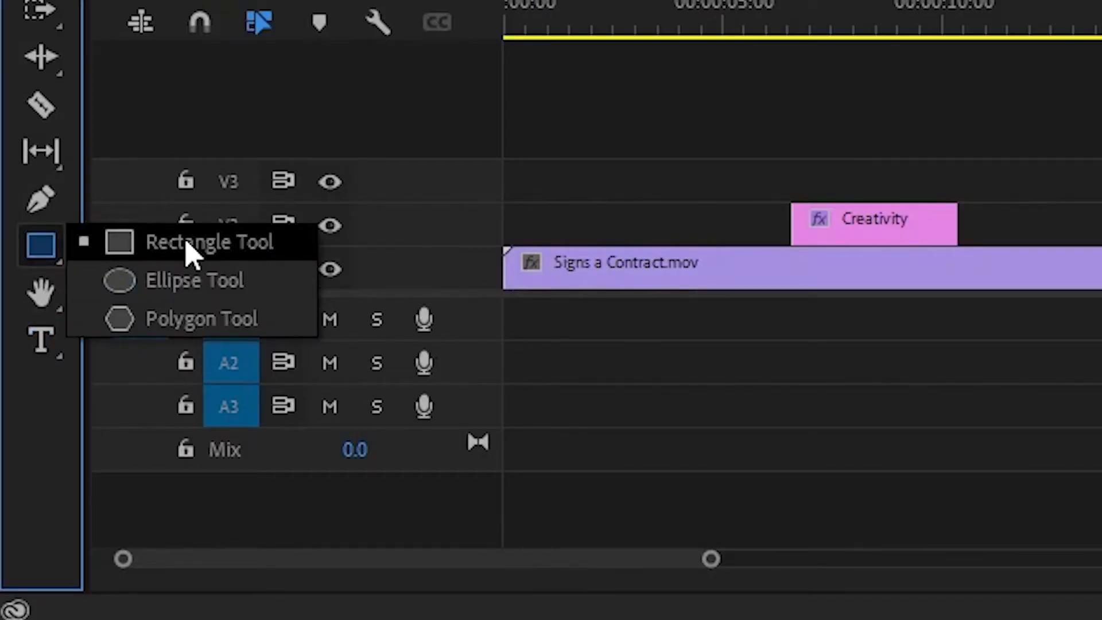
click(188, 245)
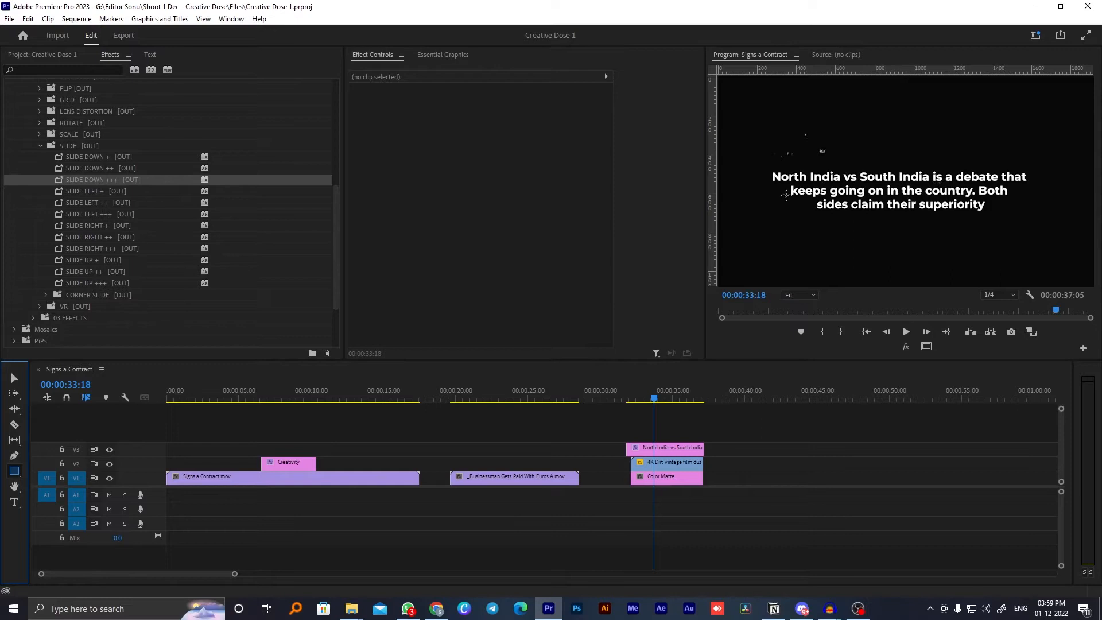
drag(771, 182, 934, 189)
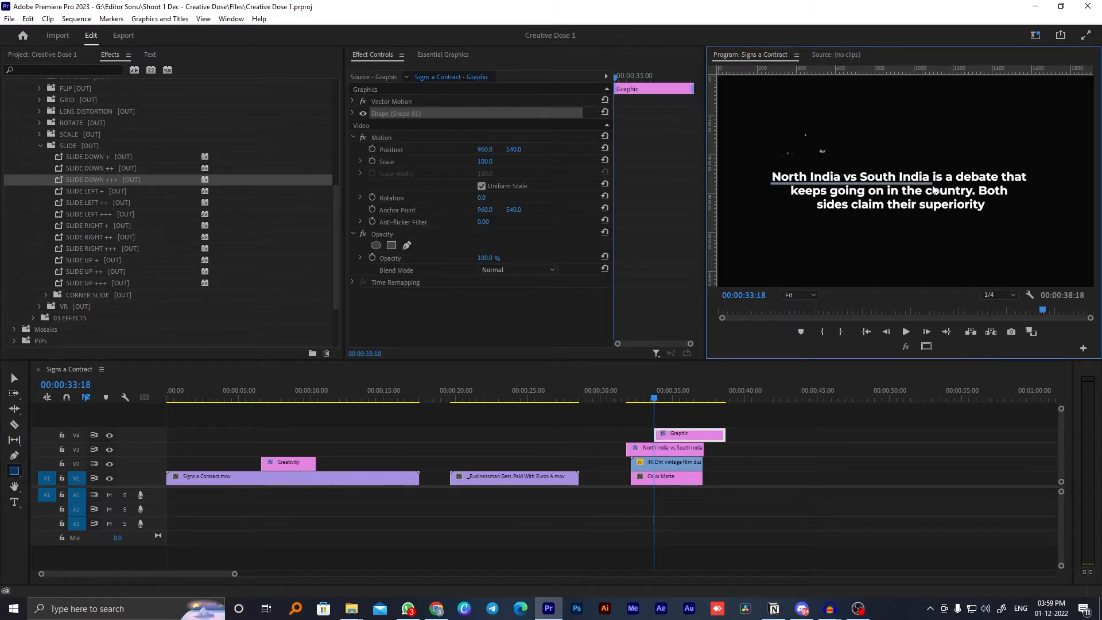
- Move the underline graphic clip on V4 earlier so it starts with the Color Matte clip
click(805, 427)
click(684, 438)
drag(684, 438, 666, 435)
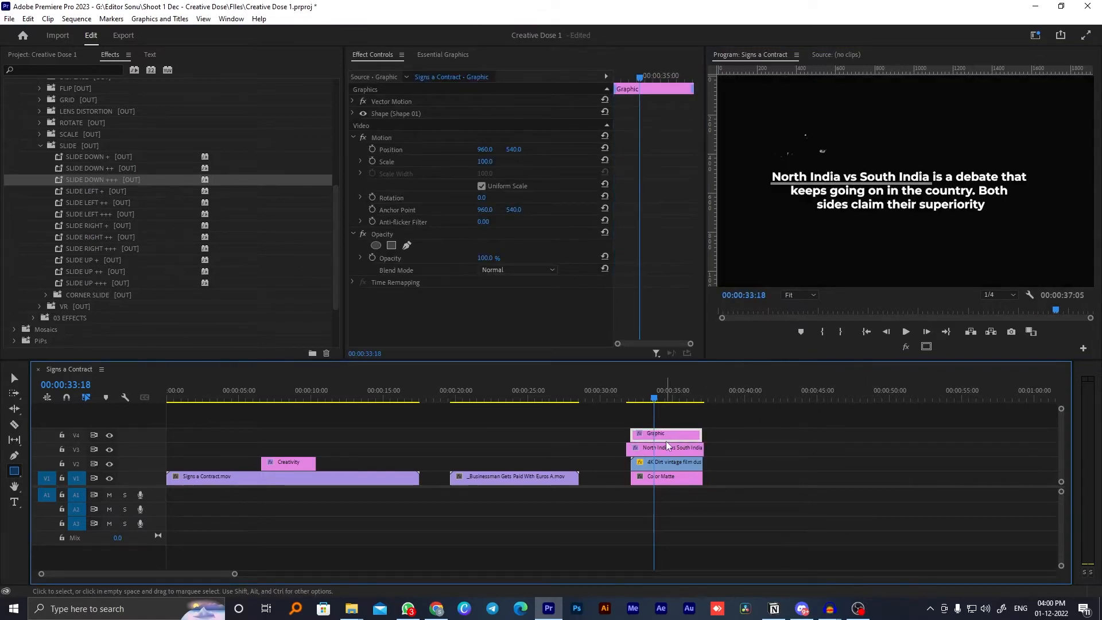
click(865, 443)
- Change the underline shape's fill to yellow F7EA1B and save the project
click(682, 437)
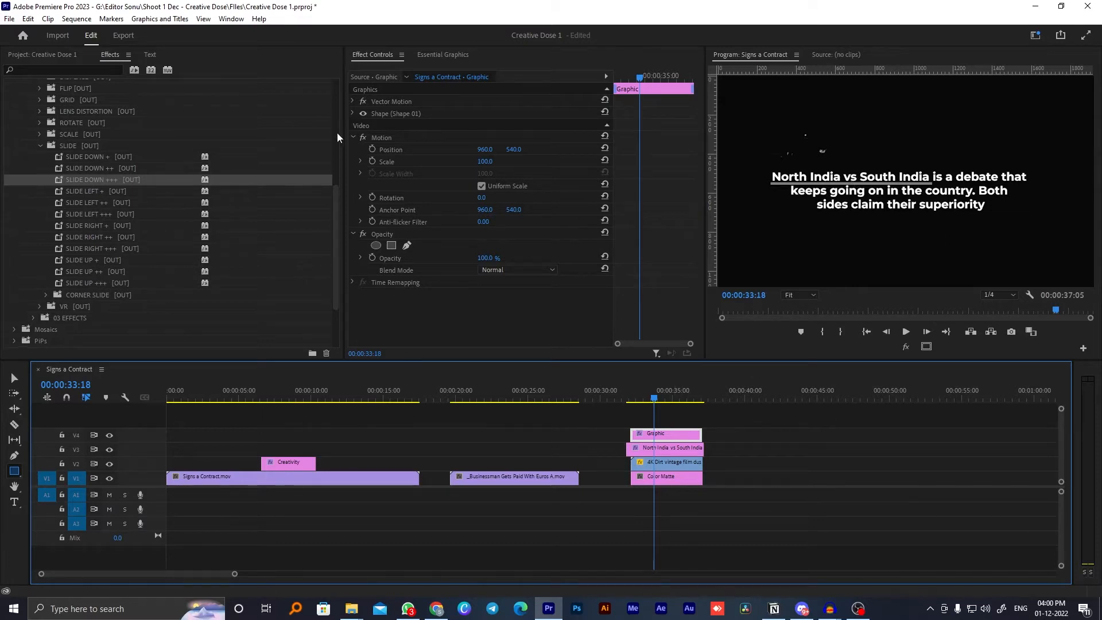
click(390, 113)
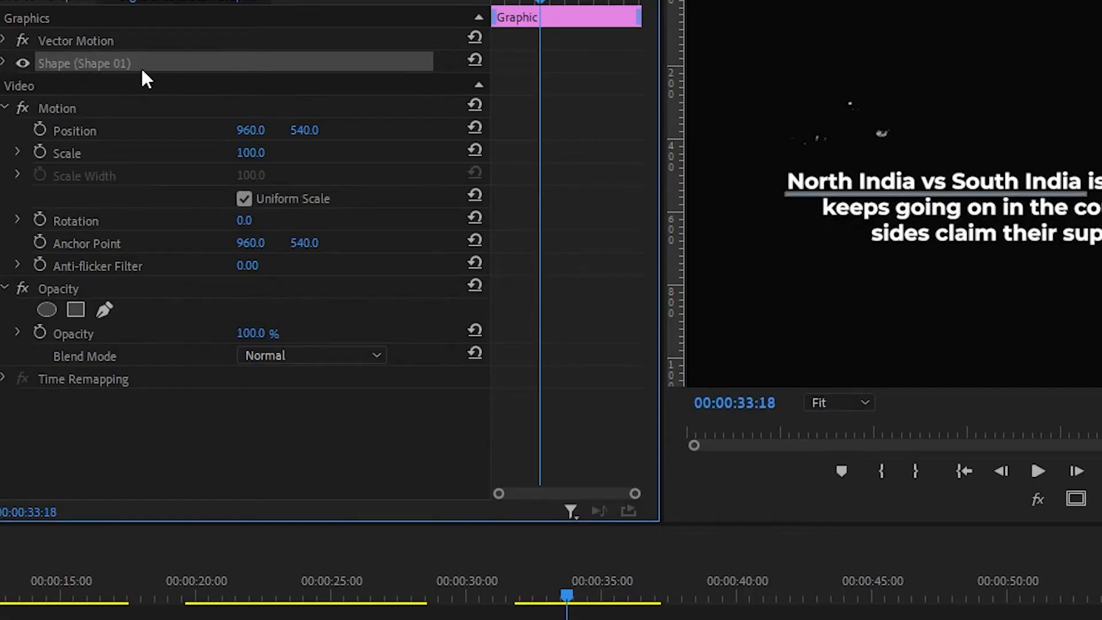
click(5, 64)
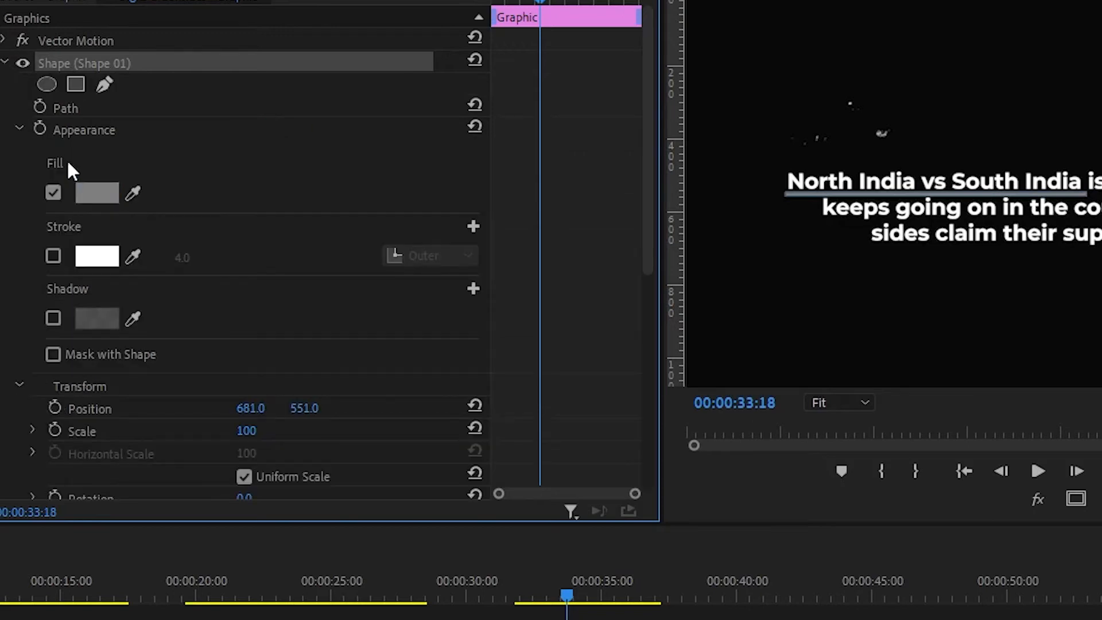
click(111, 203)
drag(373, 364, 438, 595)
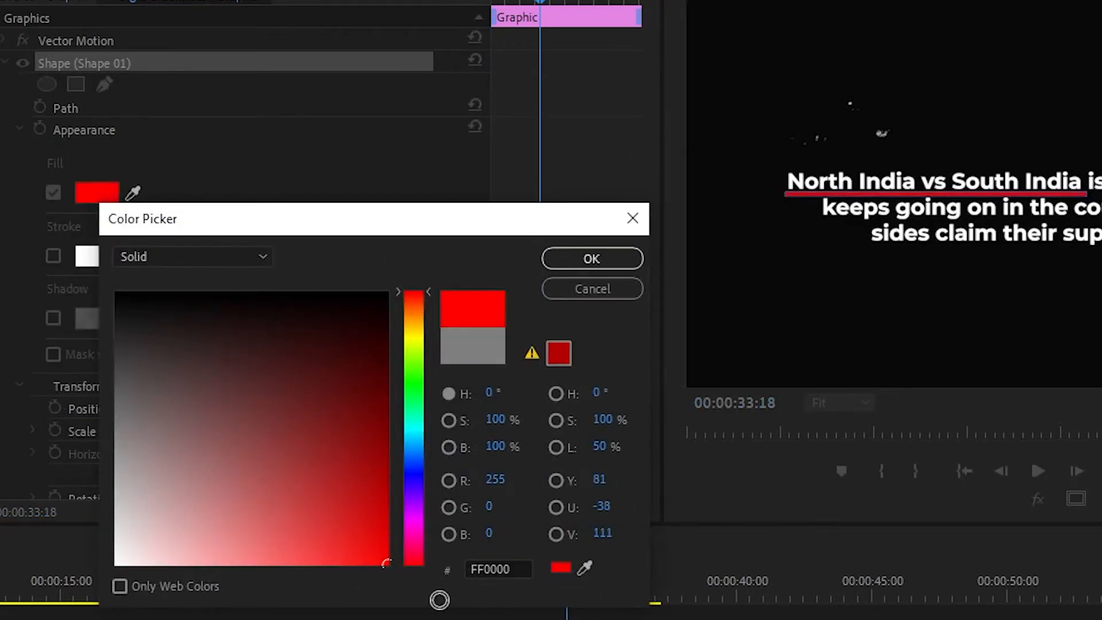
mouse_move(409, 298)
mouse_down()
mouse_move(421, 317)
mouse_move(421, 276)
mouse_move(411, 330)
mouse_move(411, 263)
mouse_move(425, 325)
mouse_up()
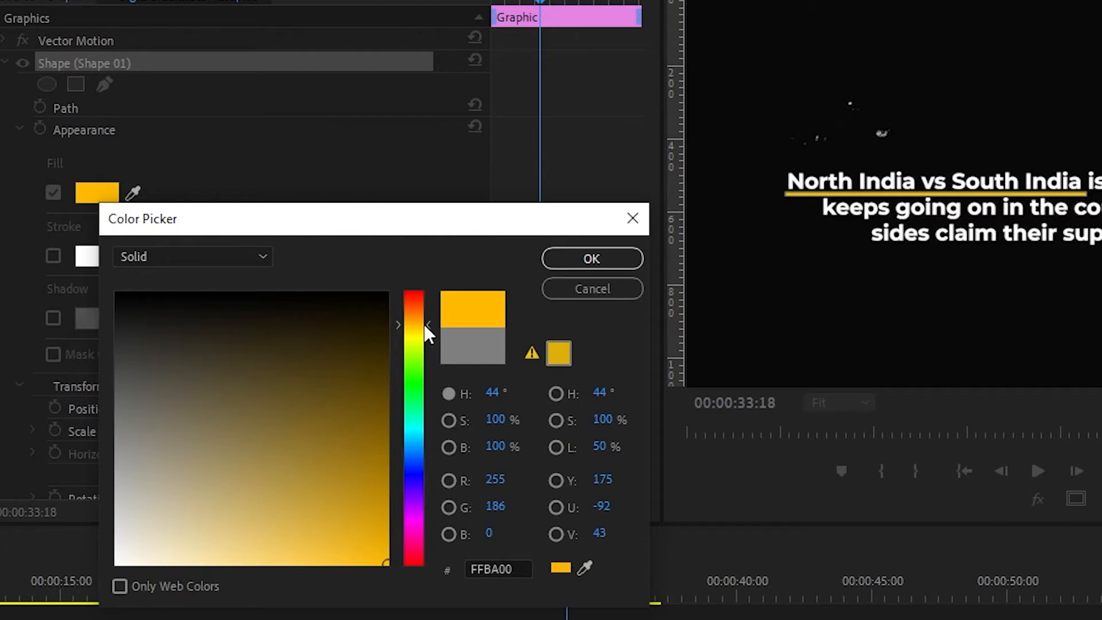
drag(556, 380, 543, 377)
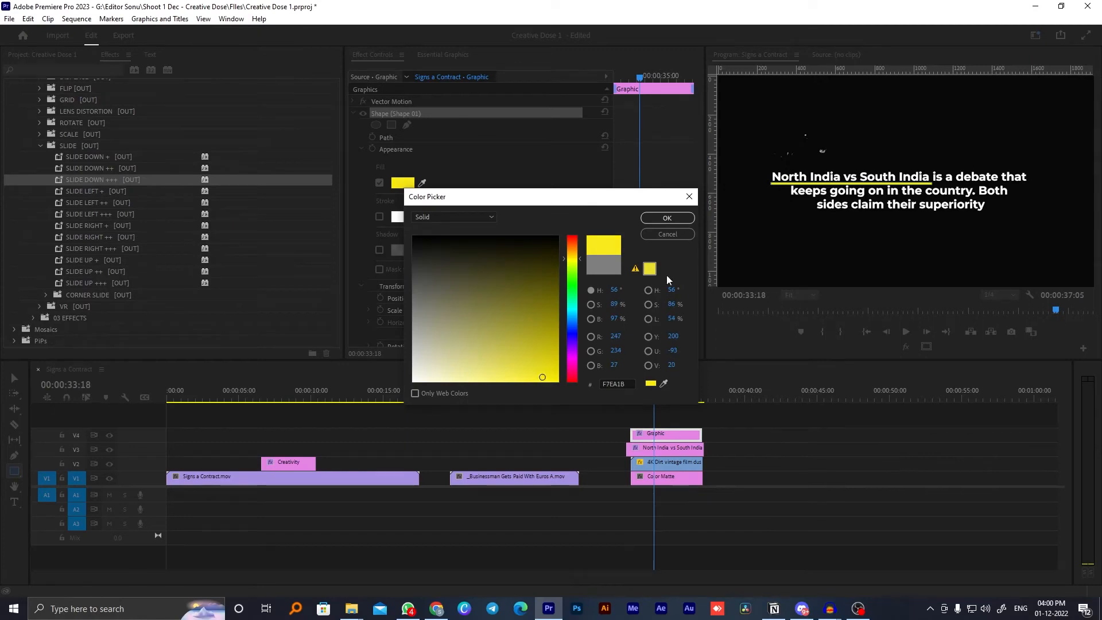
click(651, 221)
click(742, 442)
key(ctrl+s)
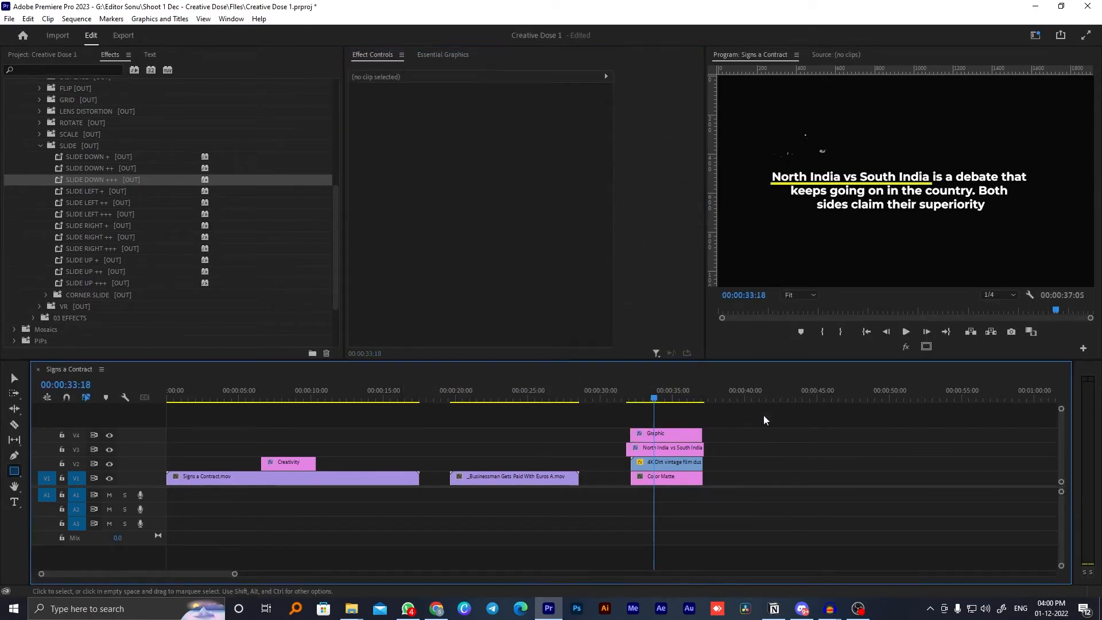
- Enlarge the program preview to 150%, make the yellow underline shape thinner, and return the preview to Fit
click(680, 434)
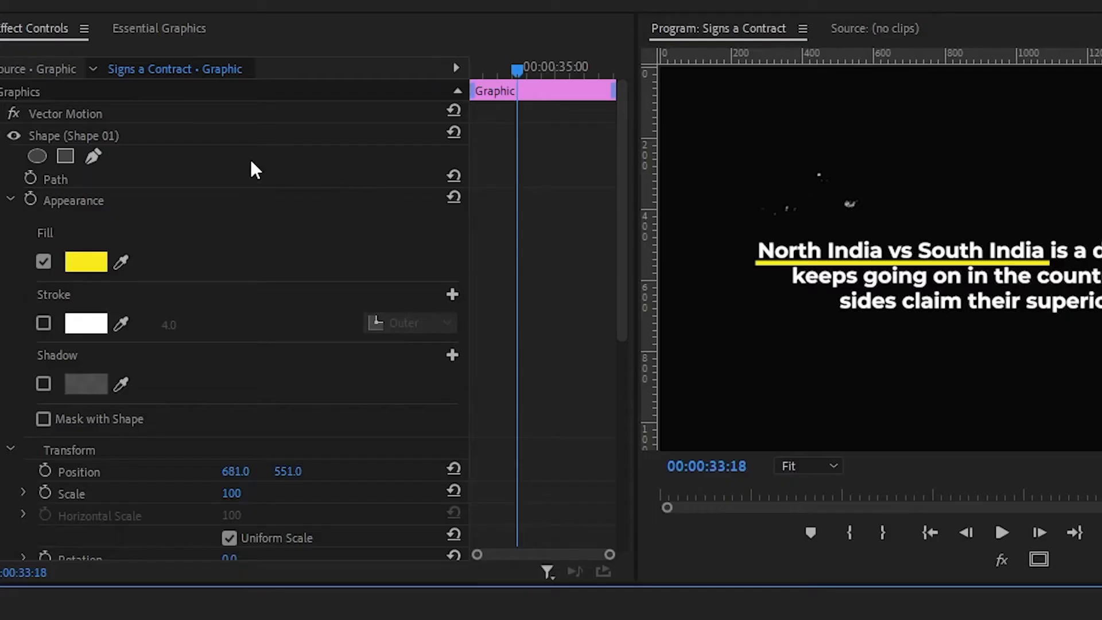
click(485, 138)
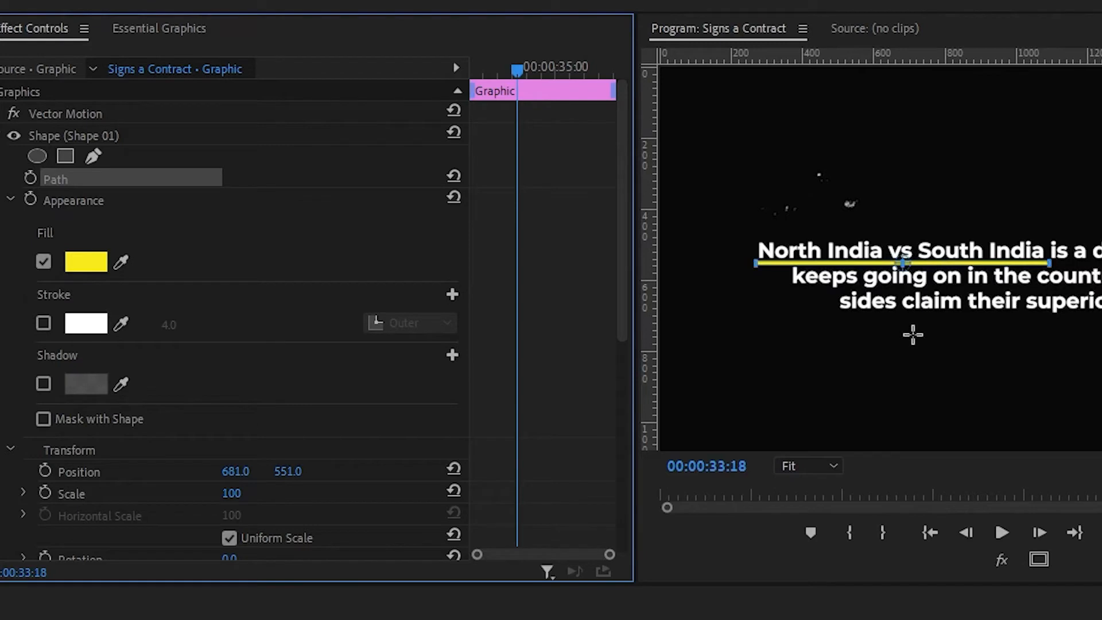
click(787, 466)
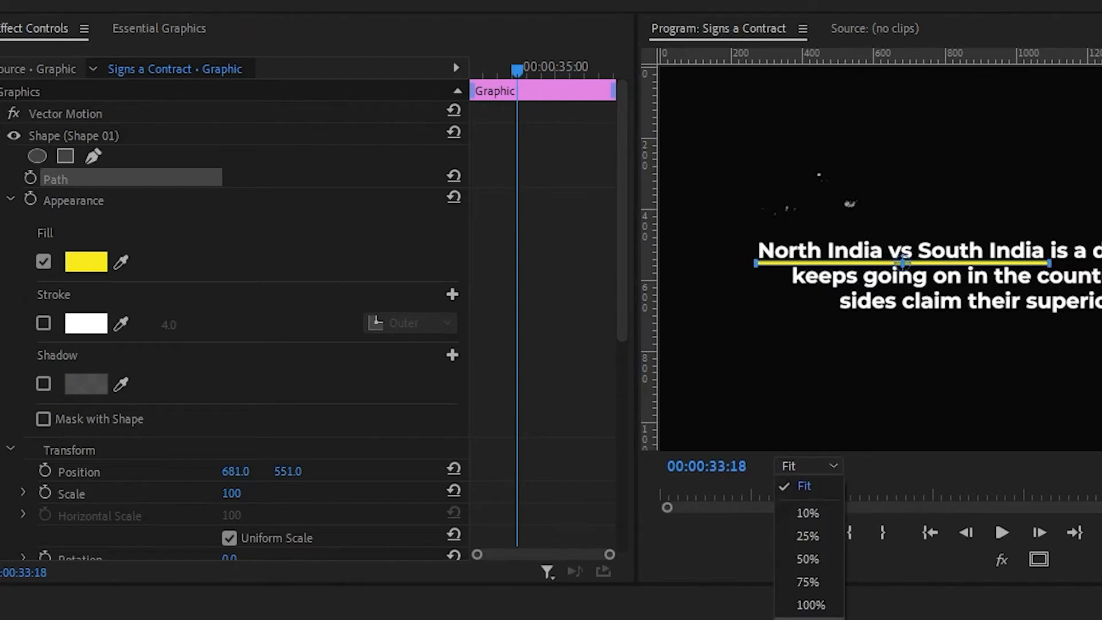
click(808, 619)
drag(999, 446, 864, 446)
drag(1101, 287, 1101, 277)
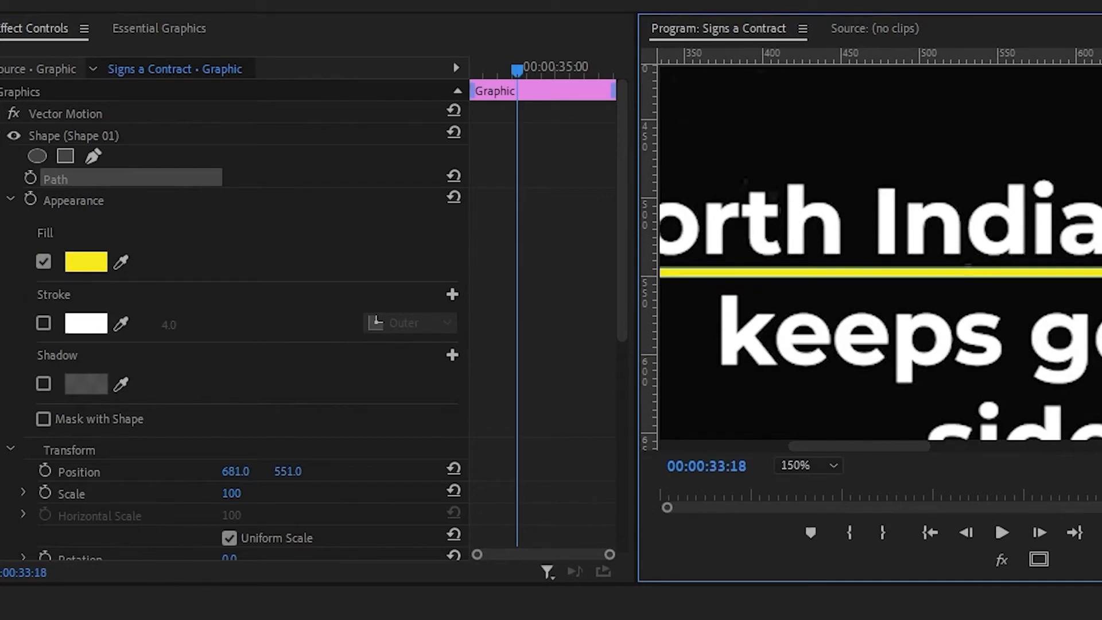
click(799, 465)
click(804, 492)
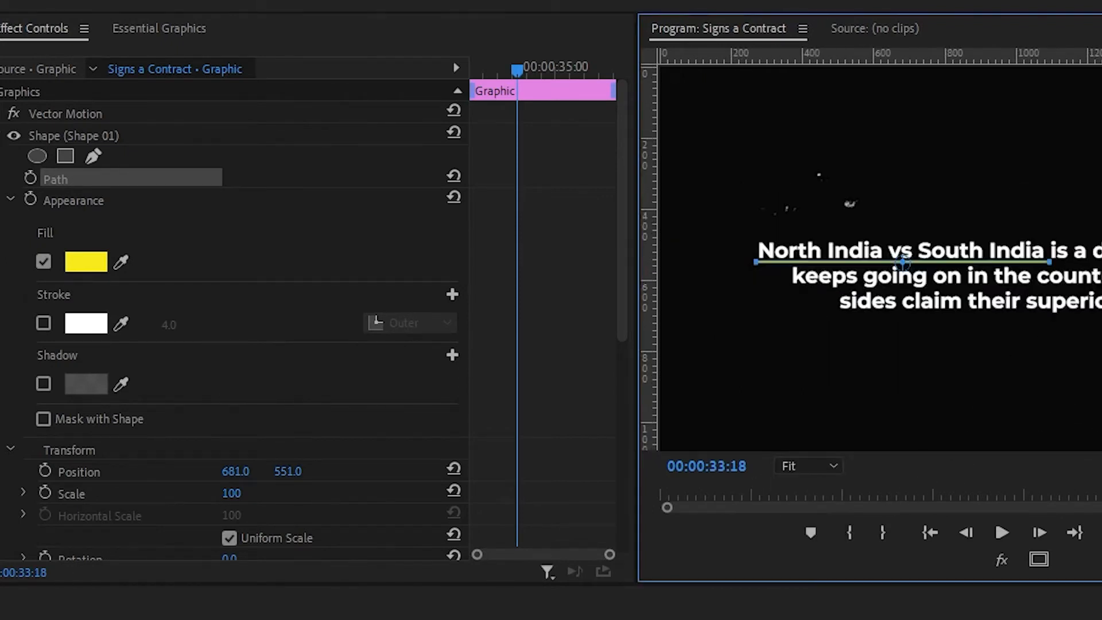
click(778, 449)
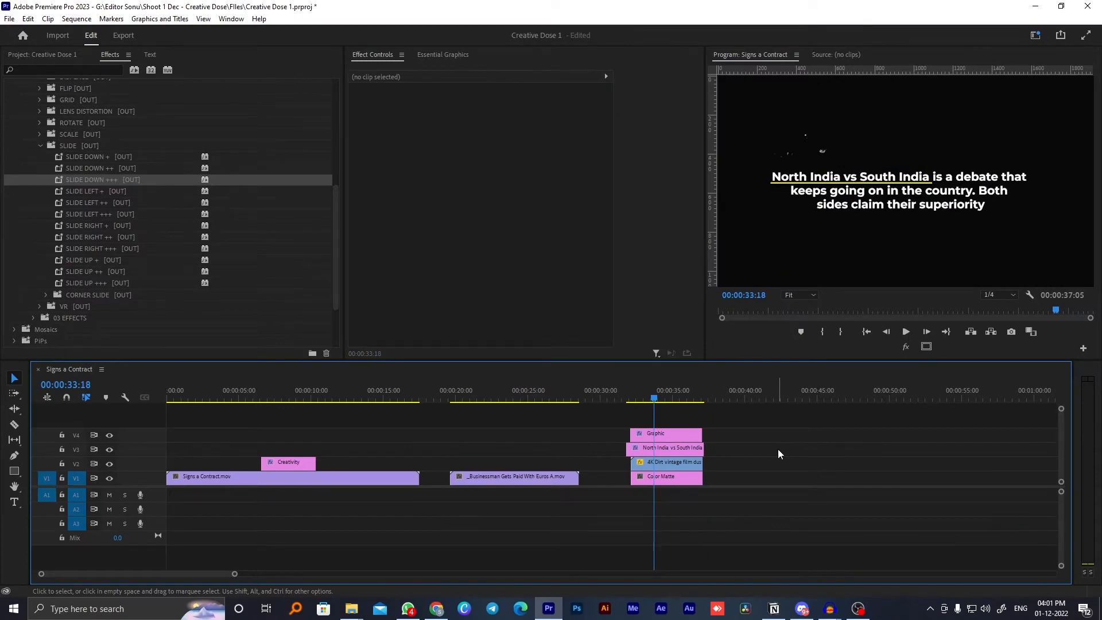
click(672, 434)
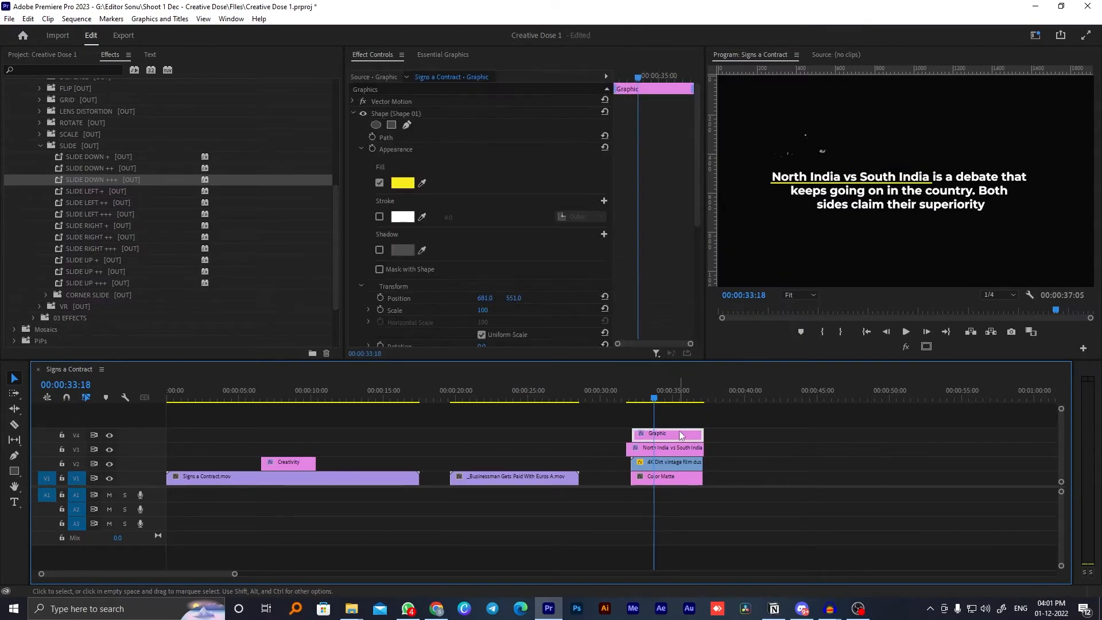
click(8, 18)
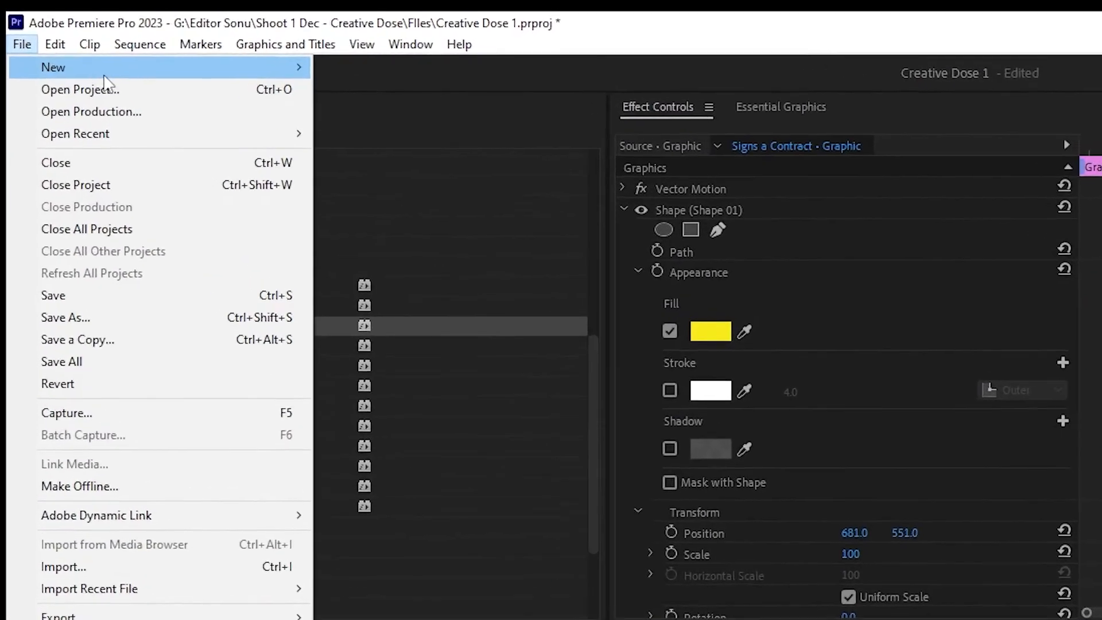
mouse_move(55, 33)
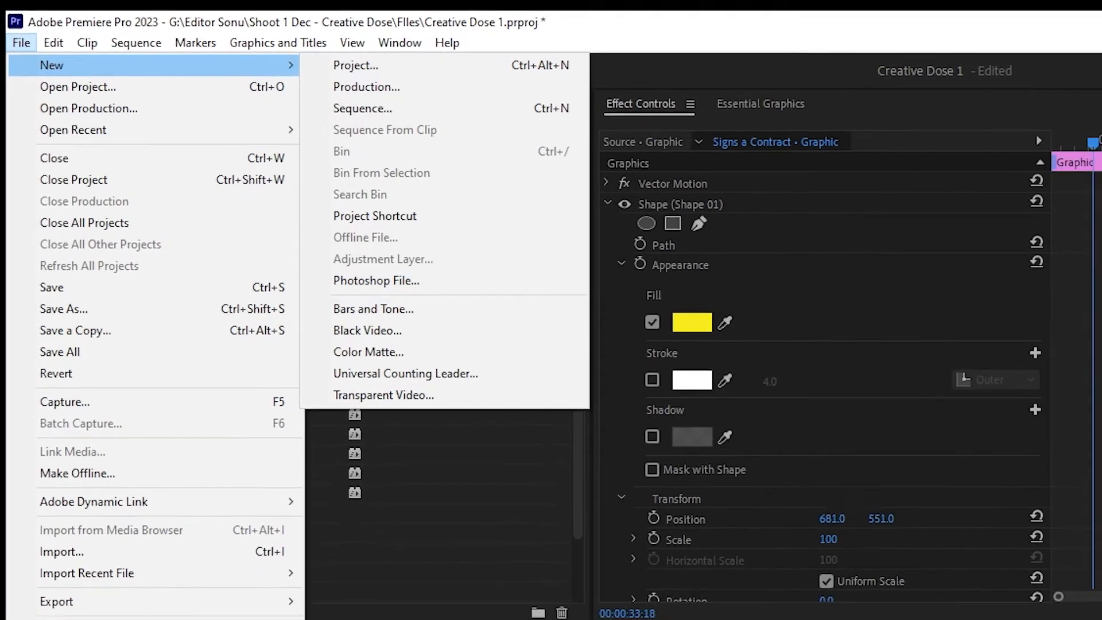
key(Escape)
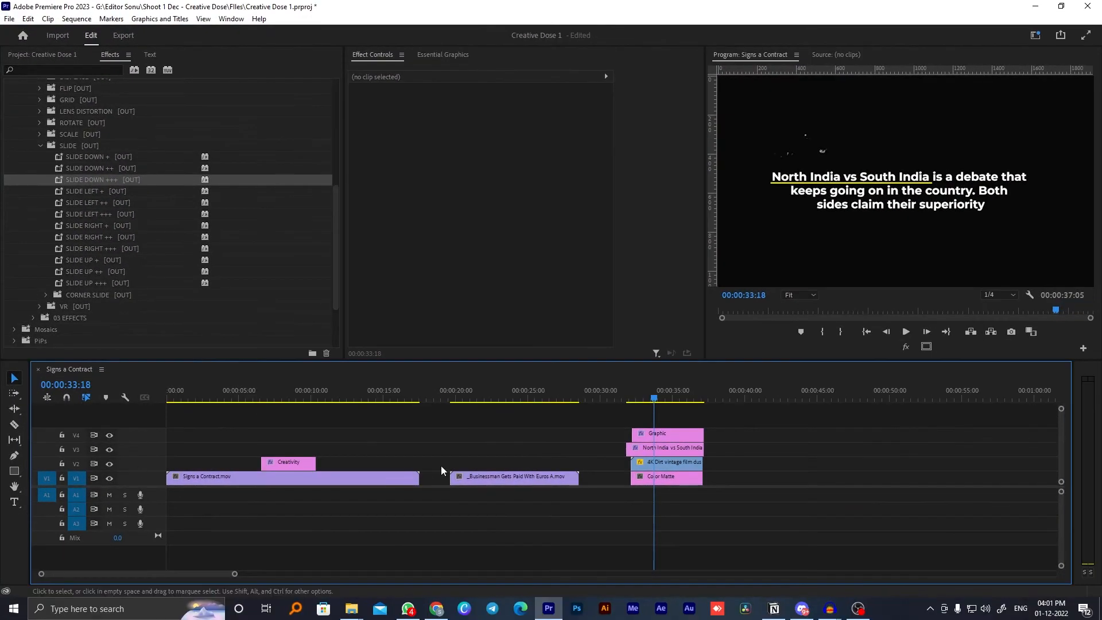
click(717, 547)
- Search the effects for "crop" and apply the Crop effect to the underline graphic clip on V4
click(661, 437)
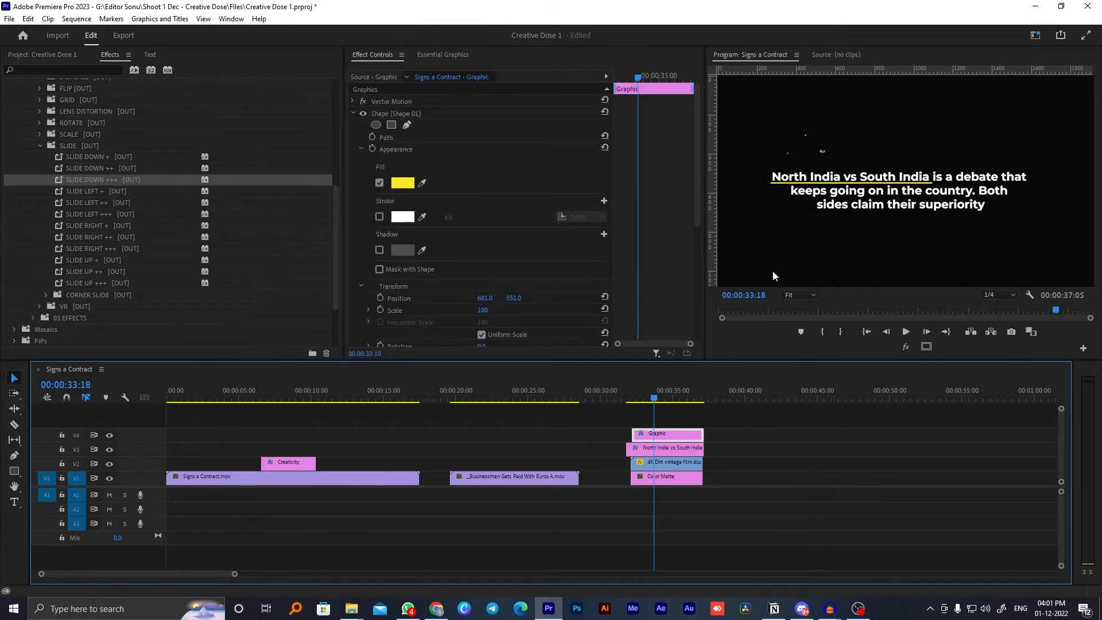
click(49, 70)
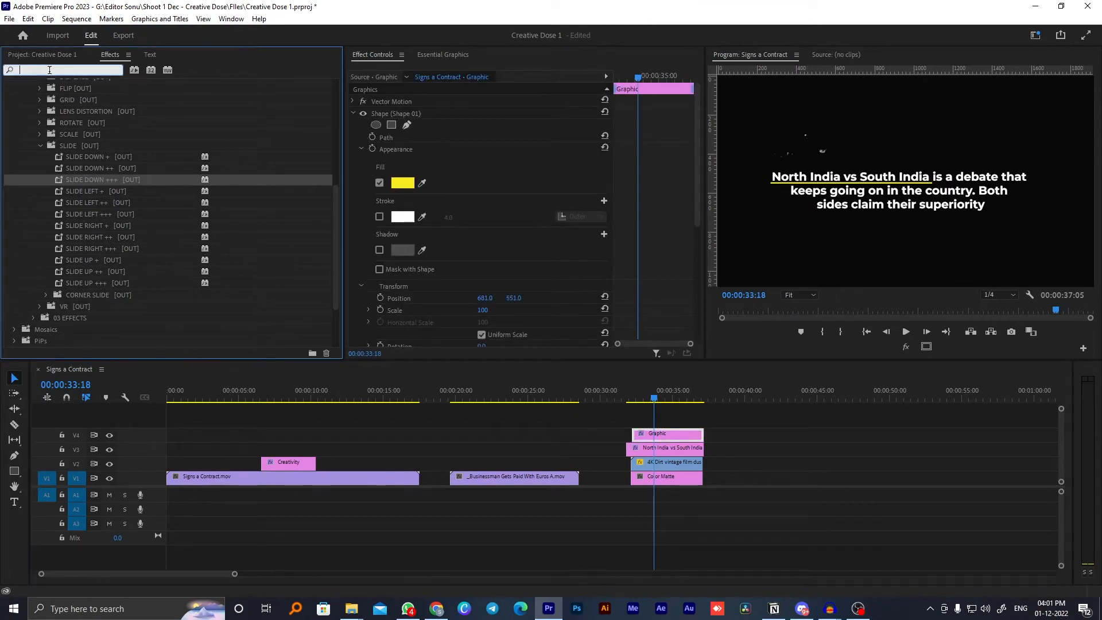
text(crop)
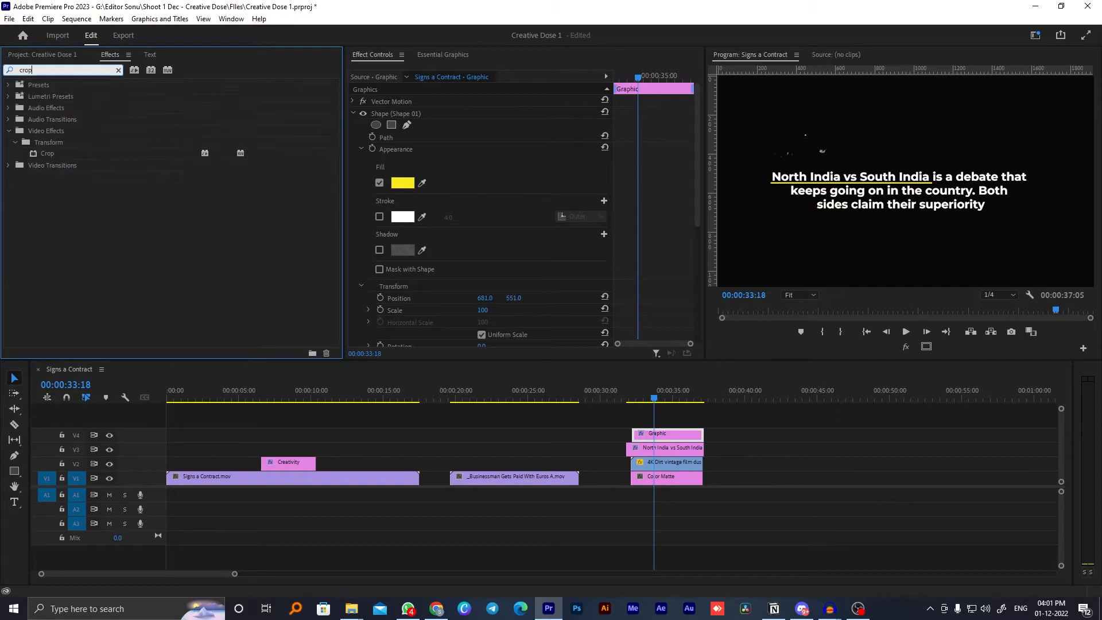
drag(45, 156, 675, 434)
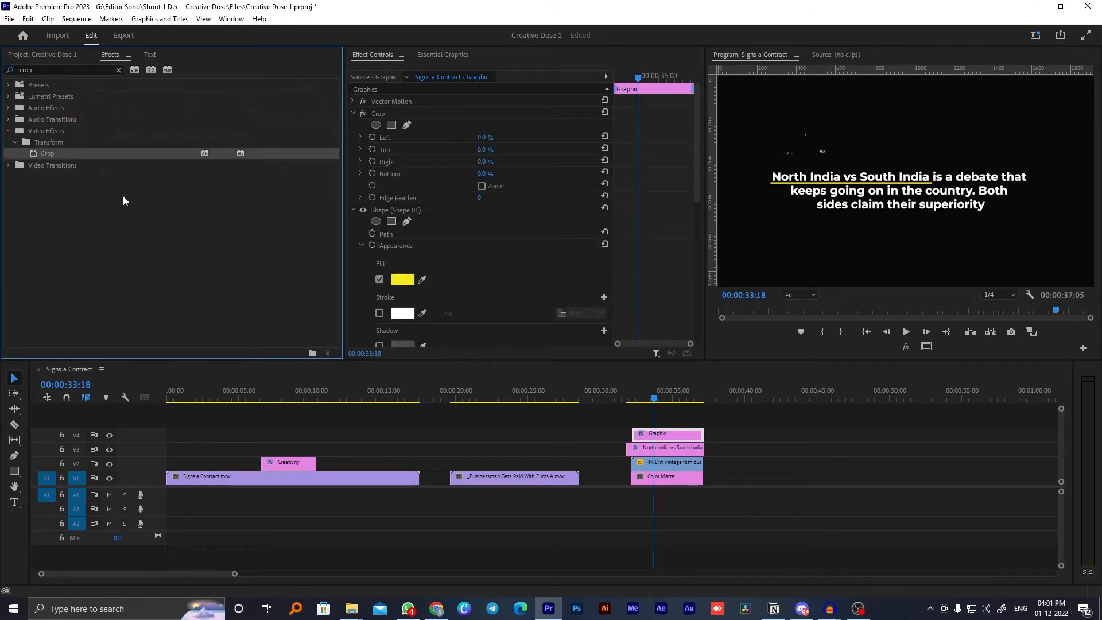
key(ctrl+z)
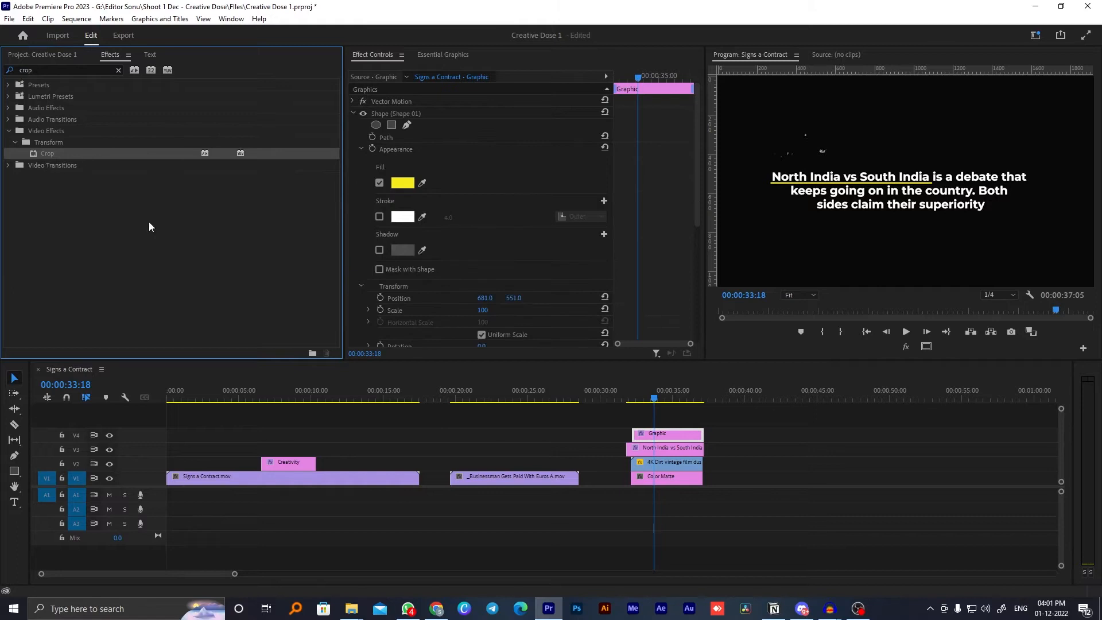
click(685, 435)
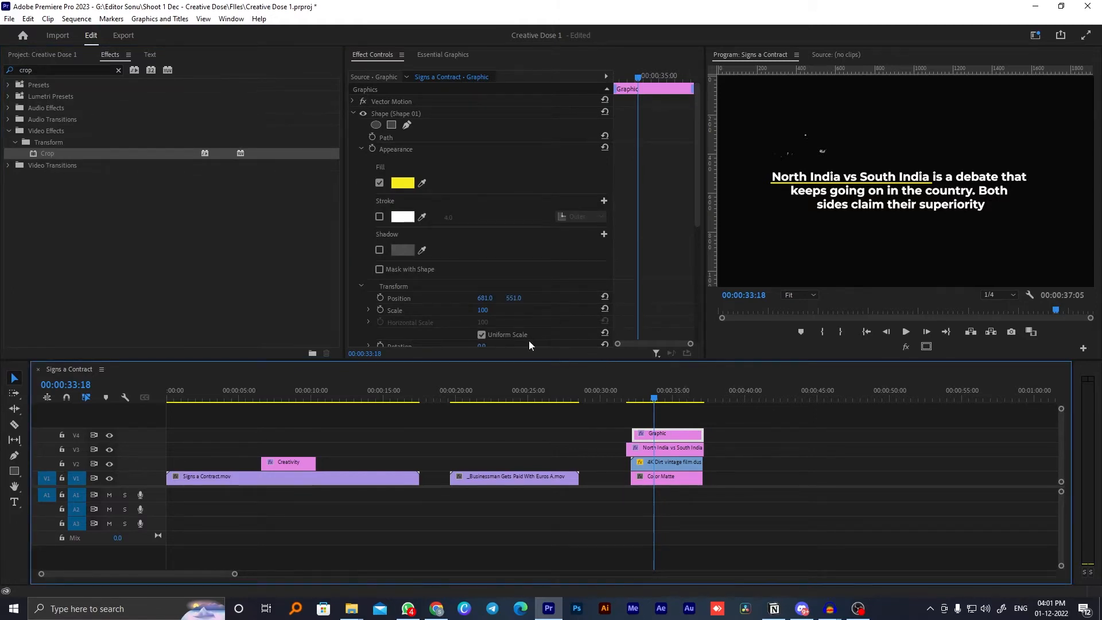
drag(48, 155, 655, 437)
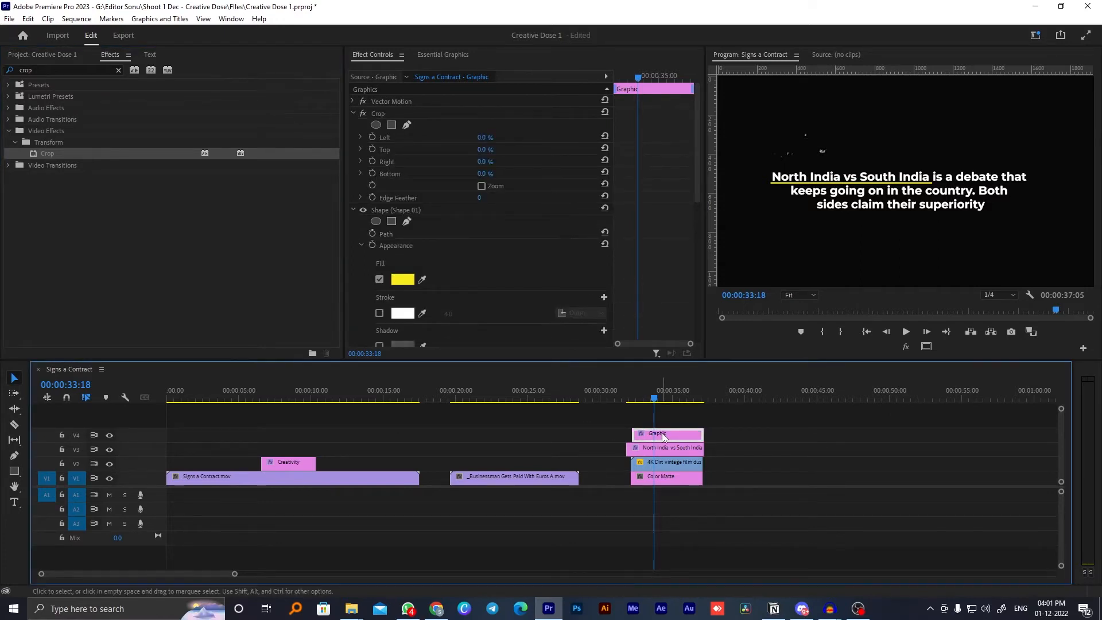
click(767, 503)
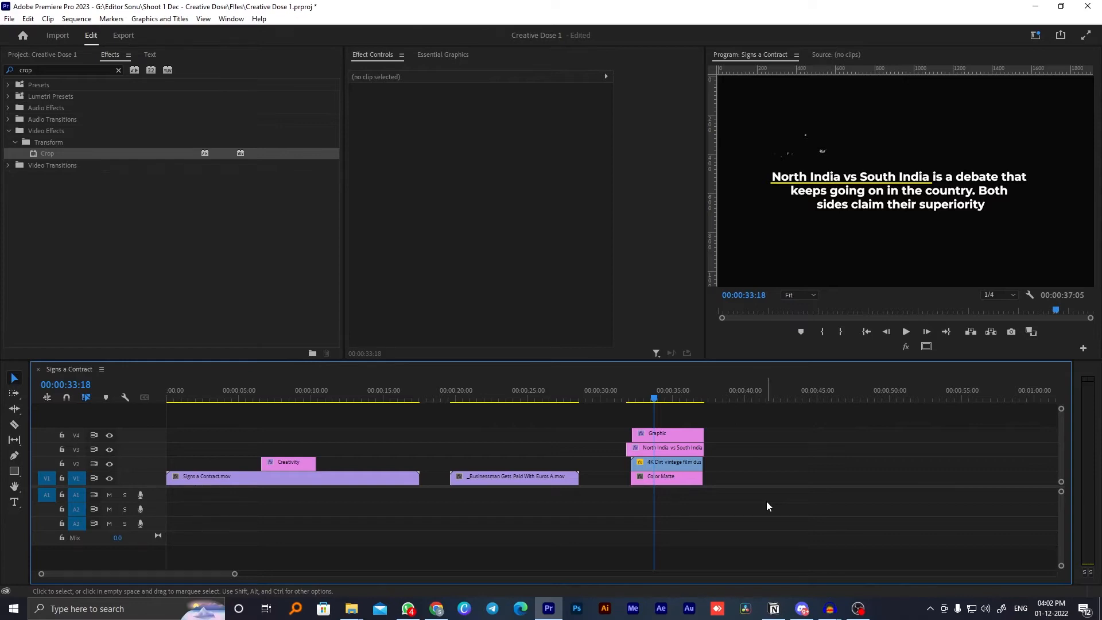
- Play the sequence from just before the title clip to check the text and underline
click(624, 396)
key(space)
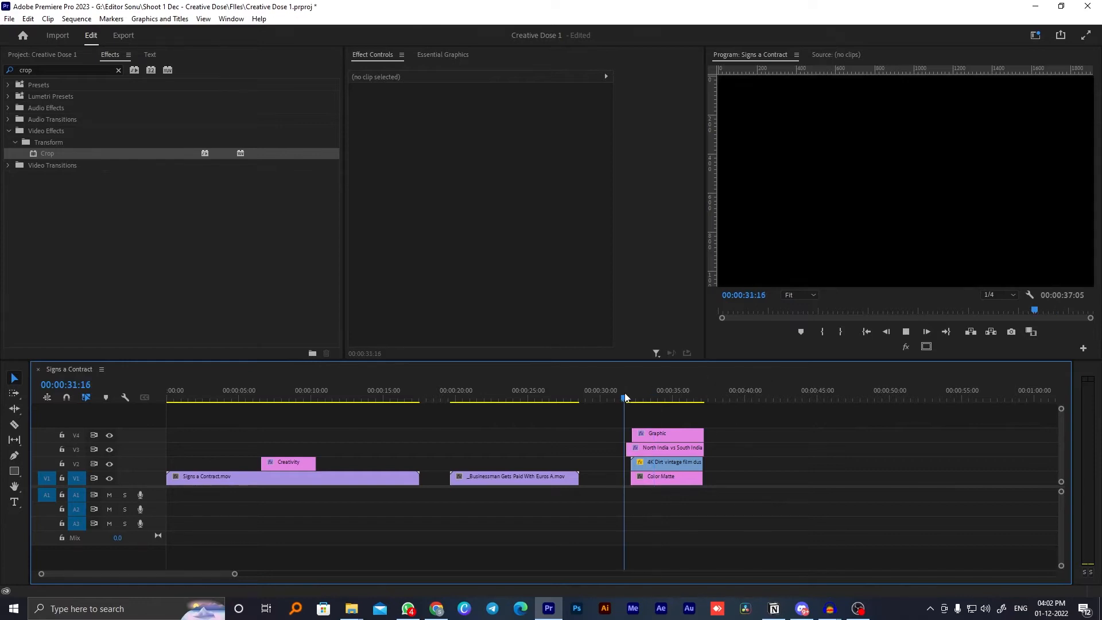
key(space)
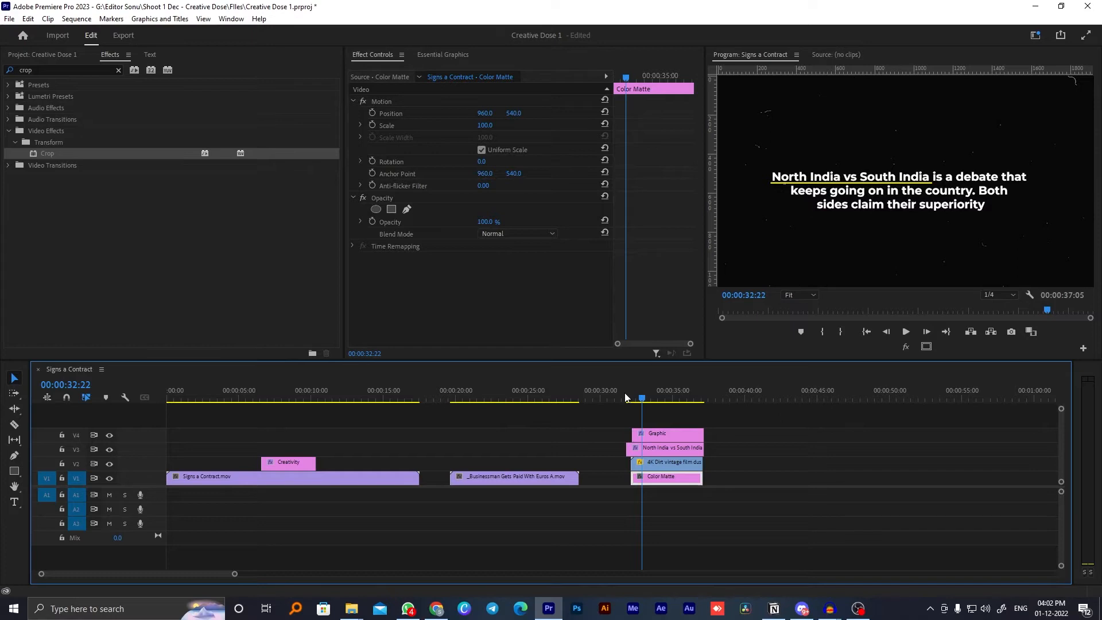
- Turn on timeline snapping and trim the ends of the title and underline graphic clips to match the Color Matte clip's end
drag(701, 447, 702, 444)
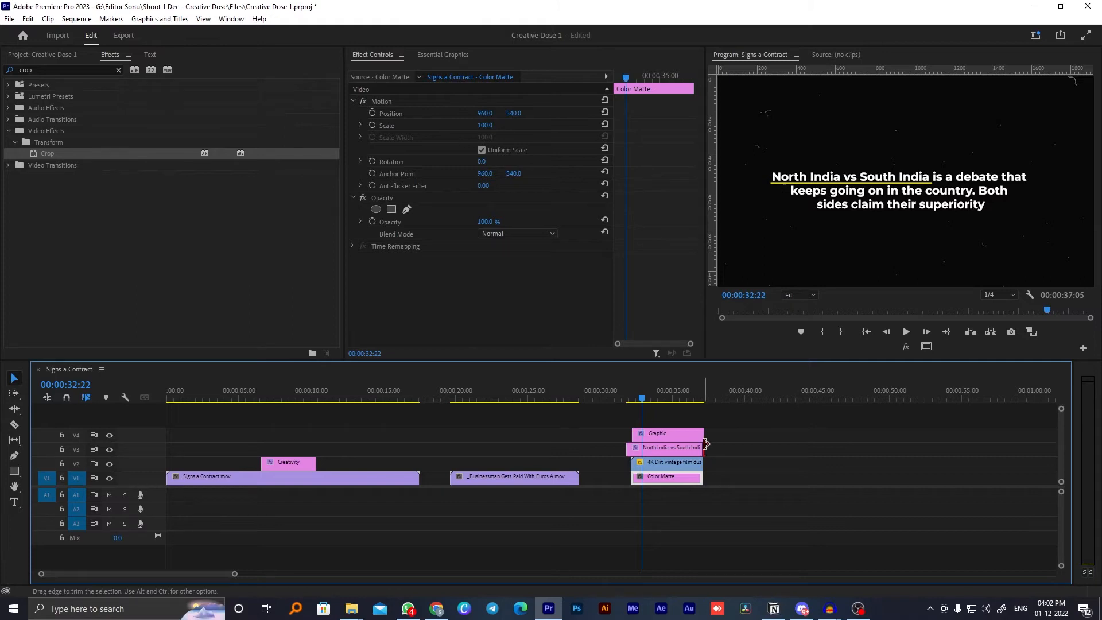
click(615, 442)
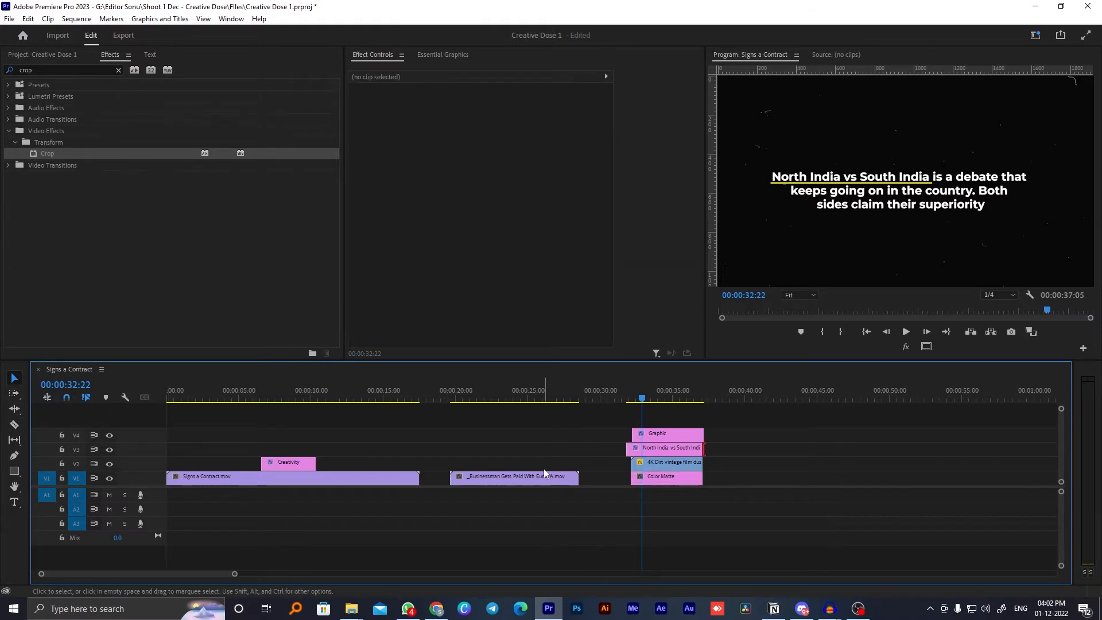
key(F1)
click(1038, 9)
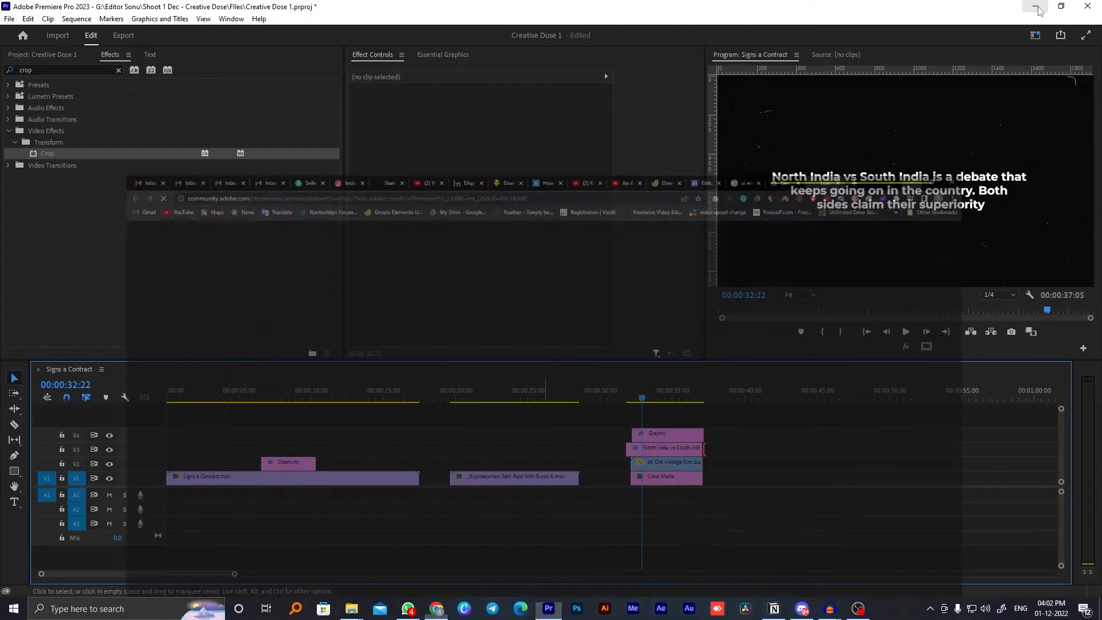
click(692, 446)
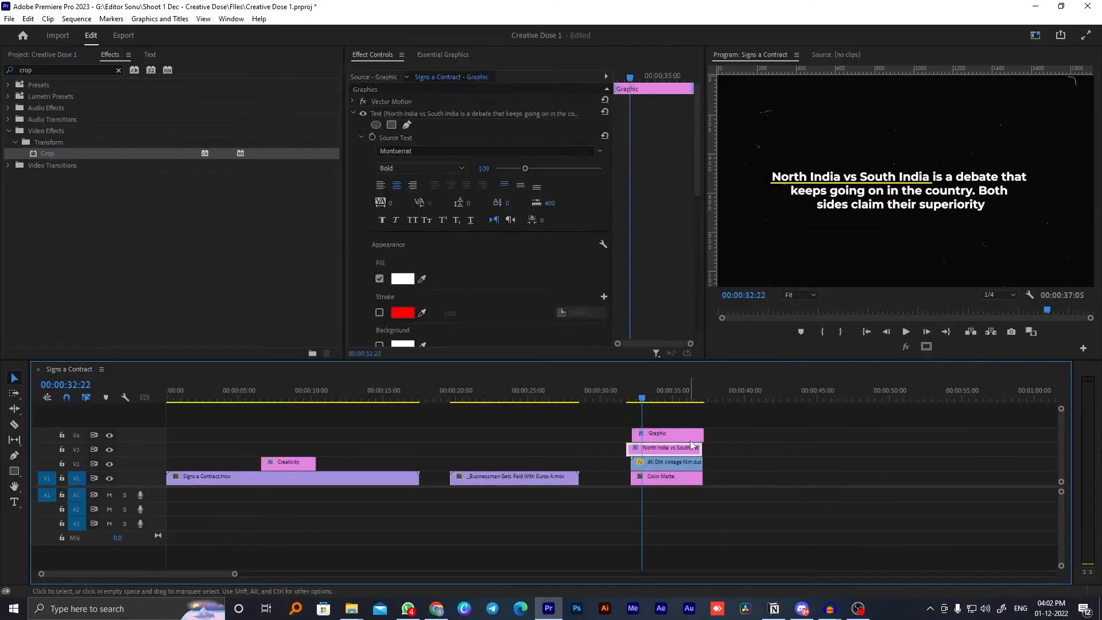
click(692, 437)
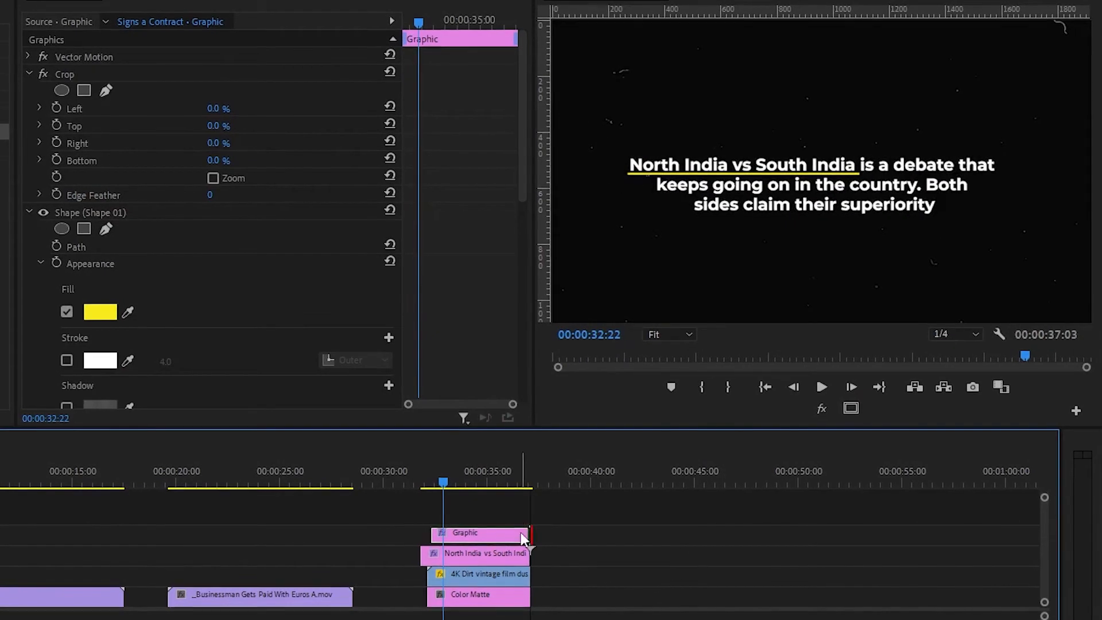
- Enable keyframing for the underline's Crop Right value and place its 0% keyframe at 00:00:34:06
click(60, 77)
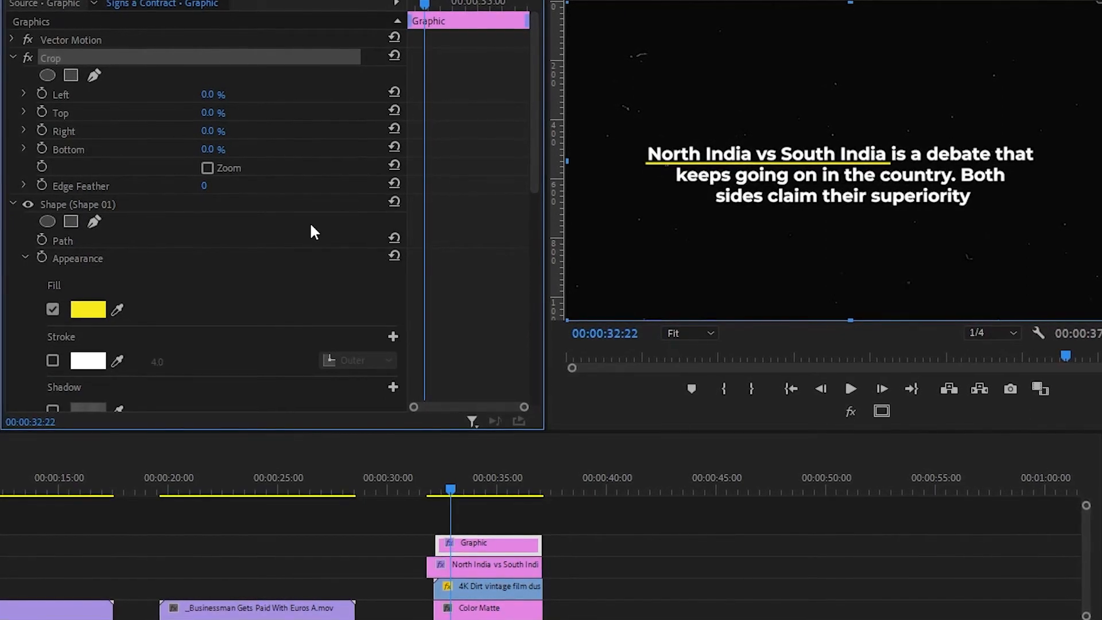
click(476, 552)
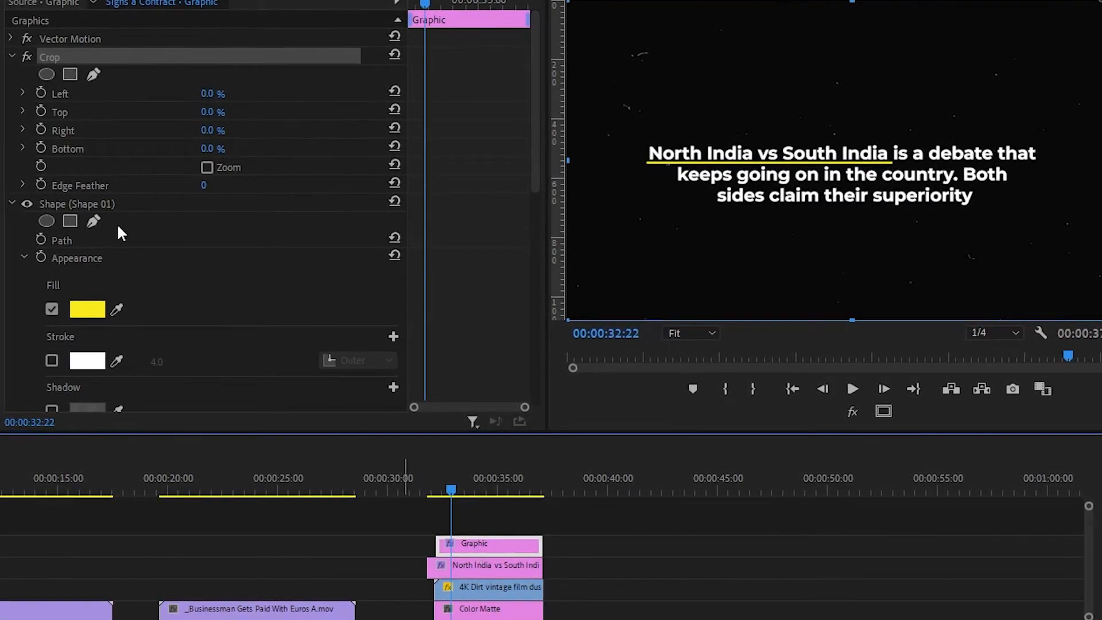
click(37, 127)
drag(424, 127, 564, 126)
drag(516, 2, 531, 11)
click(499, 546)
drag(530, 128, 459, 128)
click(464, 2)
drag(467, 2, 464, 1)
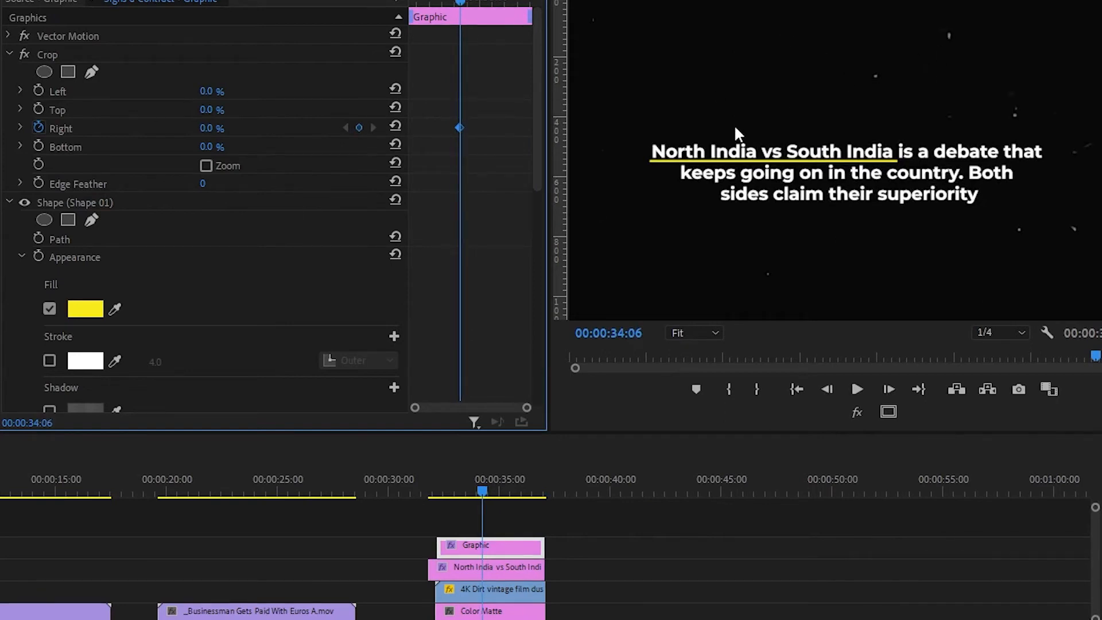
- Add a Crop Right keyframe of 99% at the underline clip's start, 00:00:32:05, and play the reveal animation
drag(479, 493, 444, 493)
drag(209, 130, 267, 183)
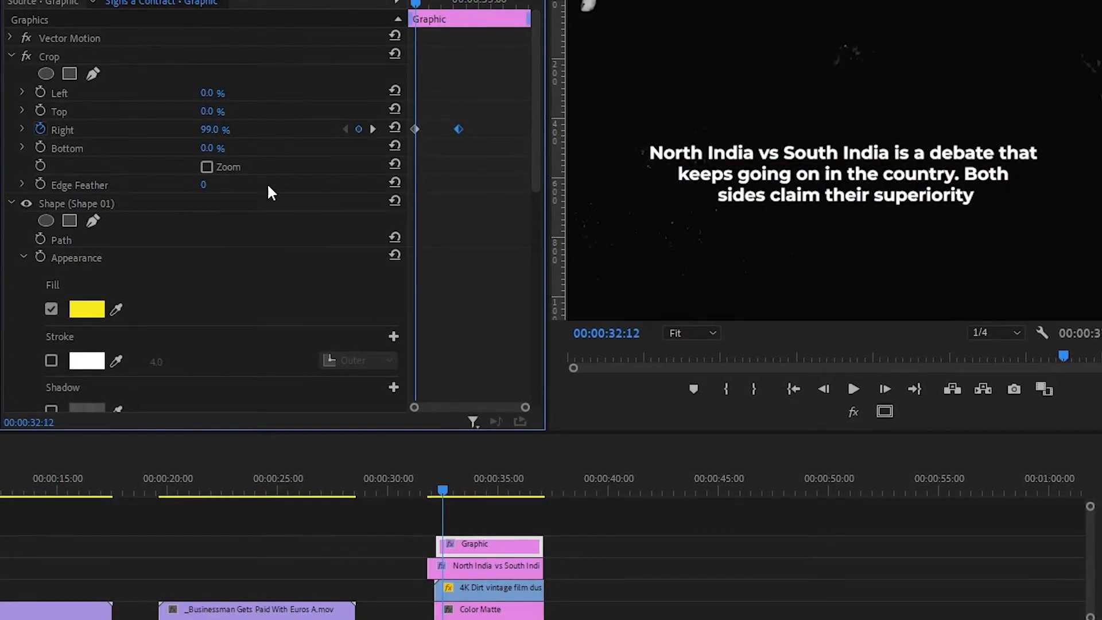
drag(416, 131, 408, 130)
drag(417, 3, 394, 1)
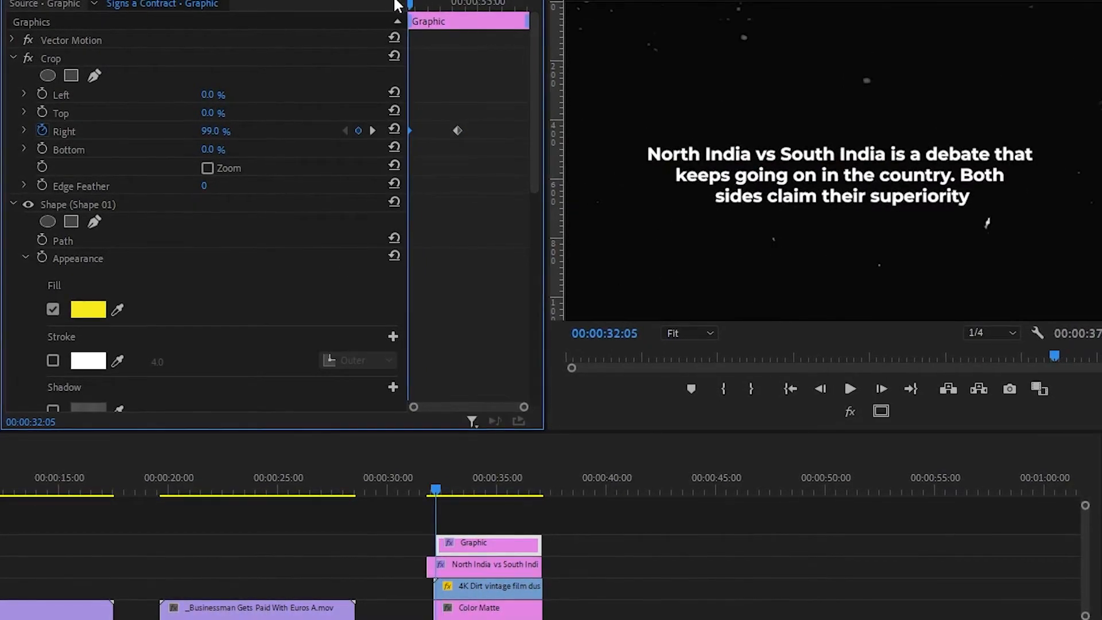
click(458, 130)
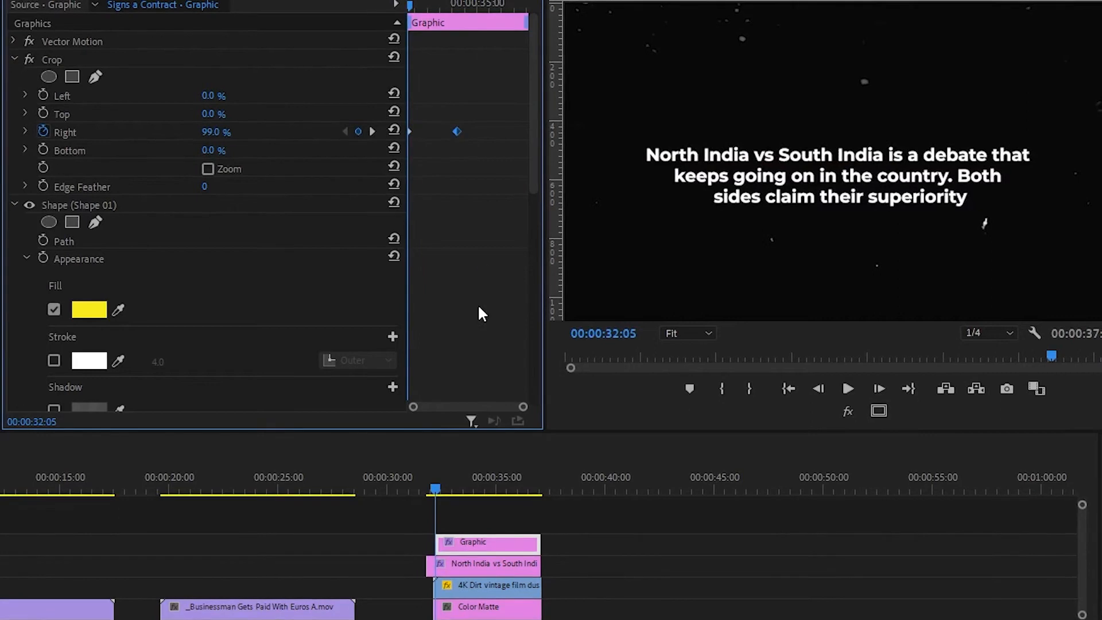
key(space)
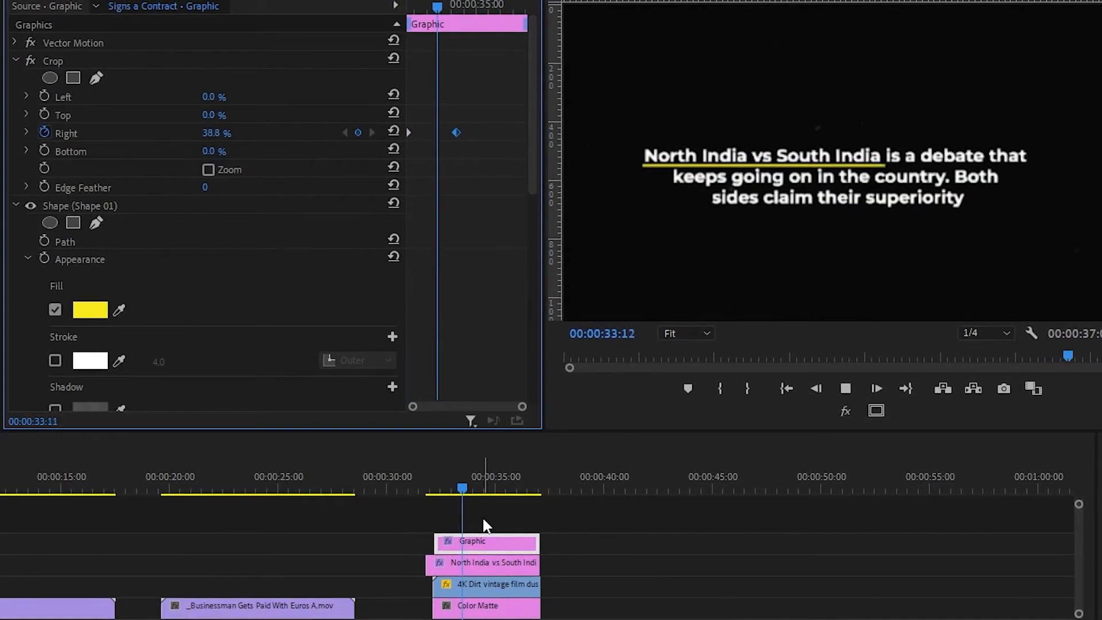
- Play back the yellow underline animation on the North India vs South India title and select the underline graphic clip
key(space)
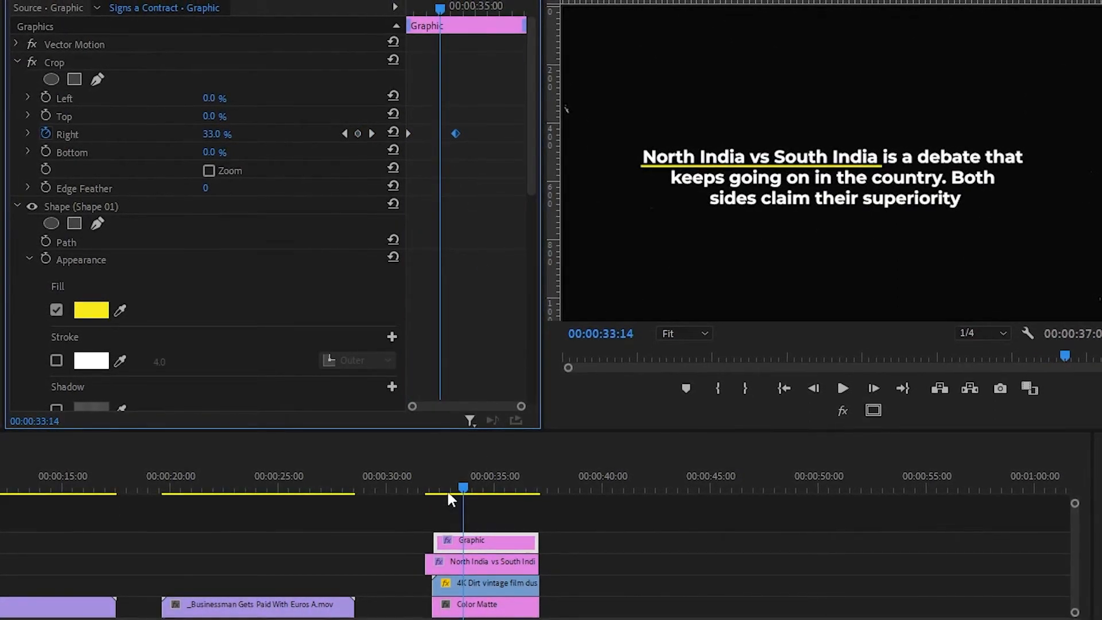
click(394, 487)
click(478, 506)
key(space)
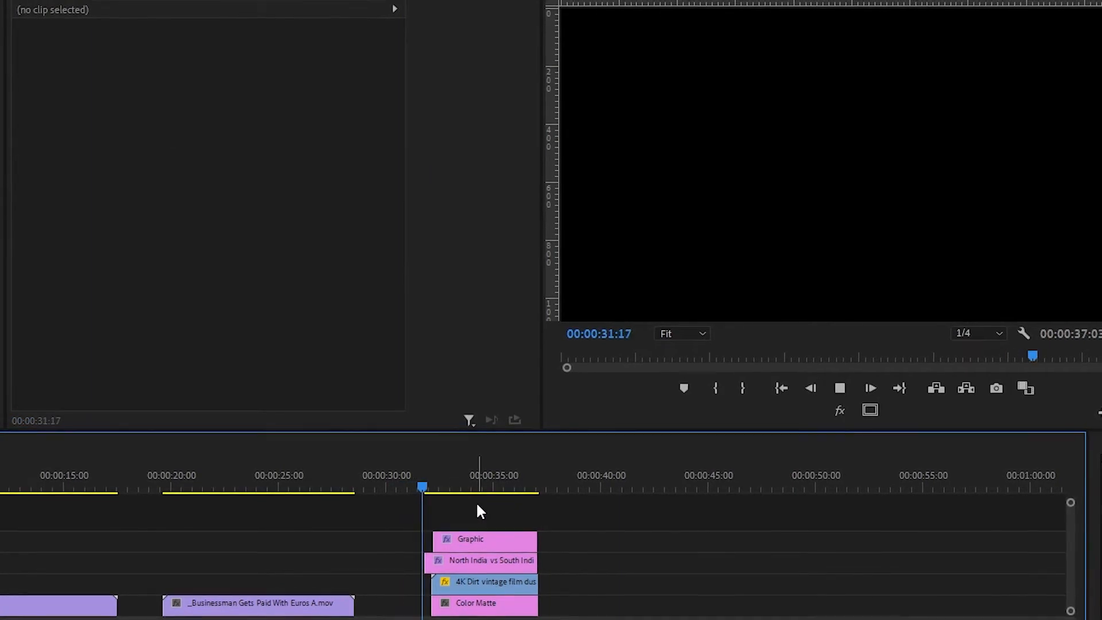
key(space)
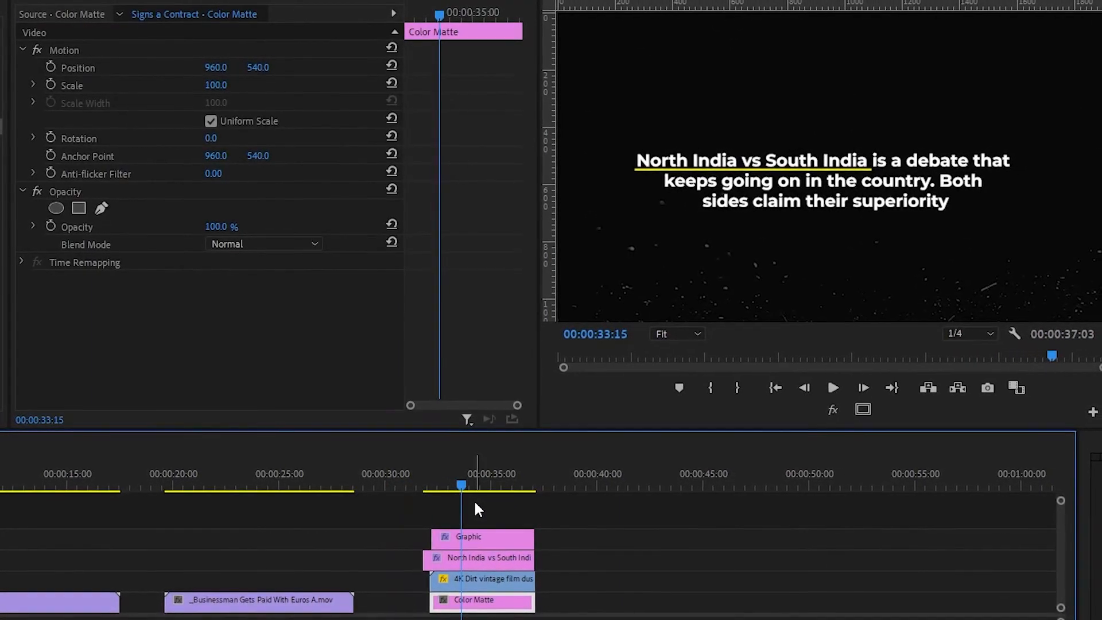
click(479, 505)
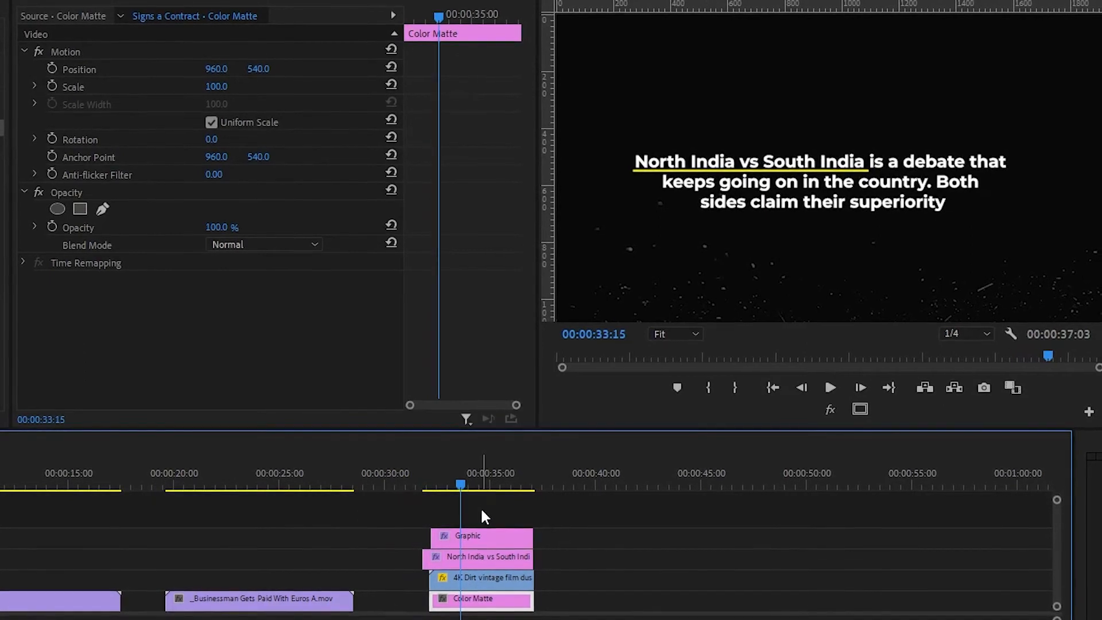
click(514, 542)
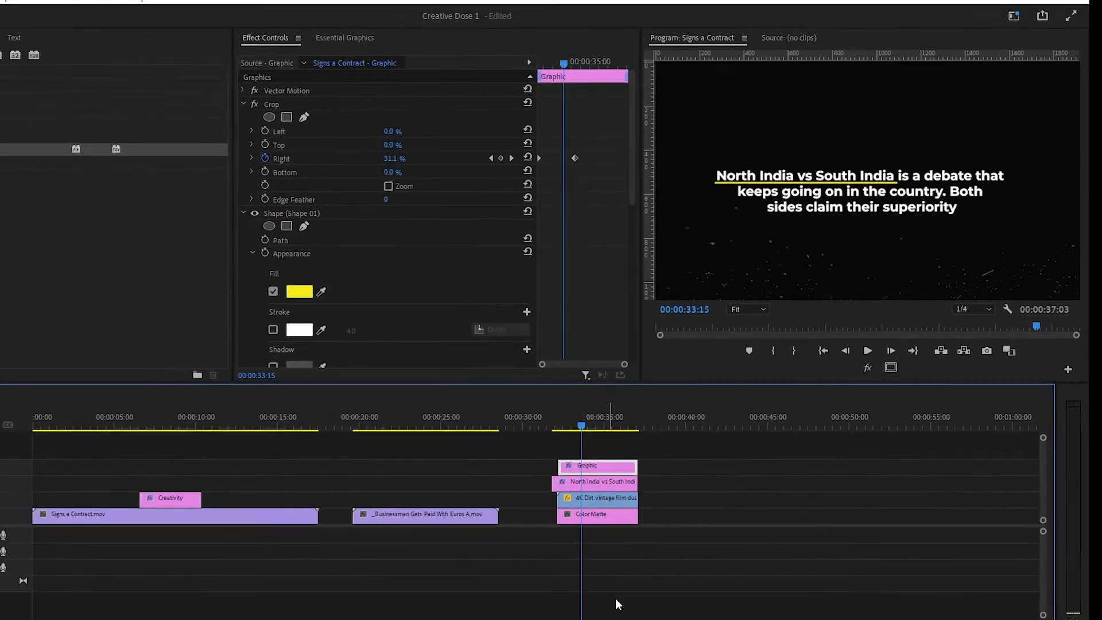
- Switch to the Creativity Dose page in Notion, examine the tobacco article reference with yellow-highlighted words, and return to Premiere Pro
click(771, 605)
scroll(704, 380, down, 4)
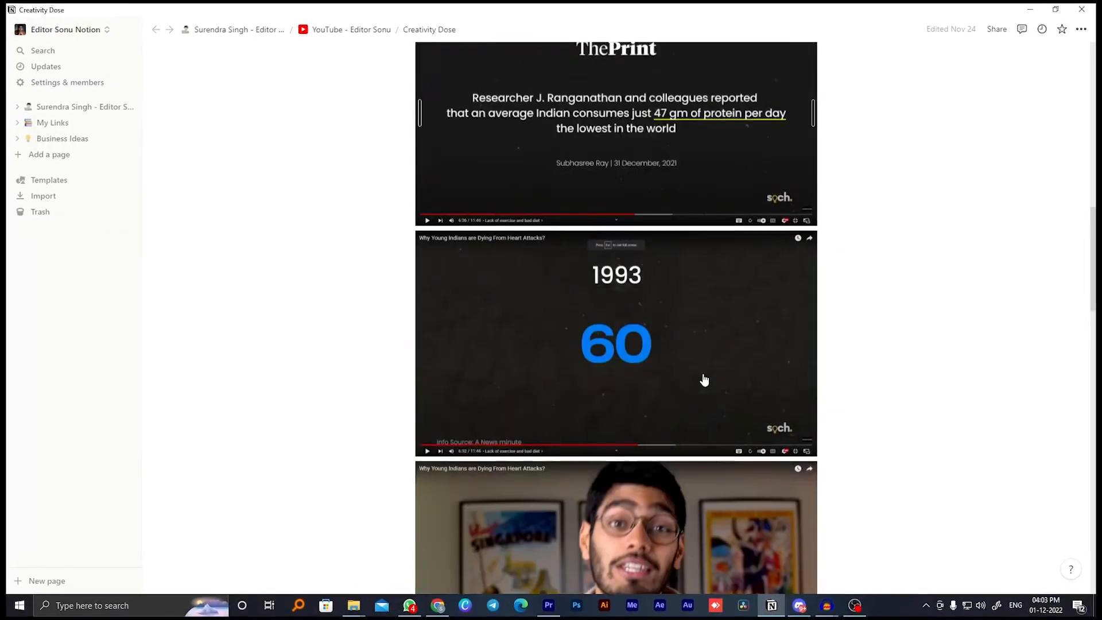
scroll(705, 380, down, 4)
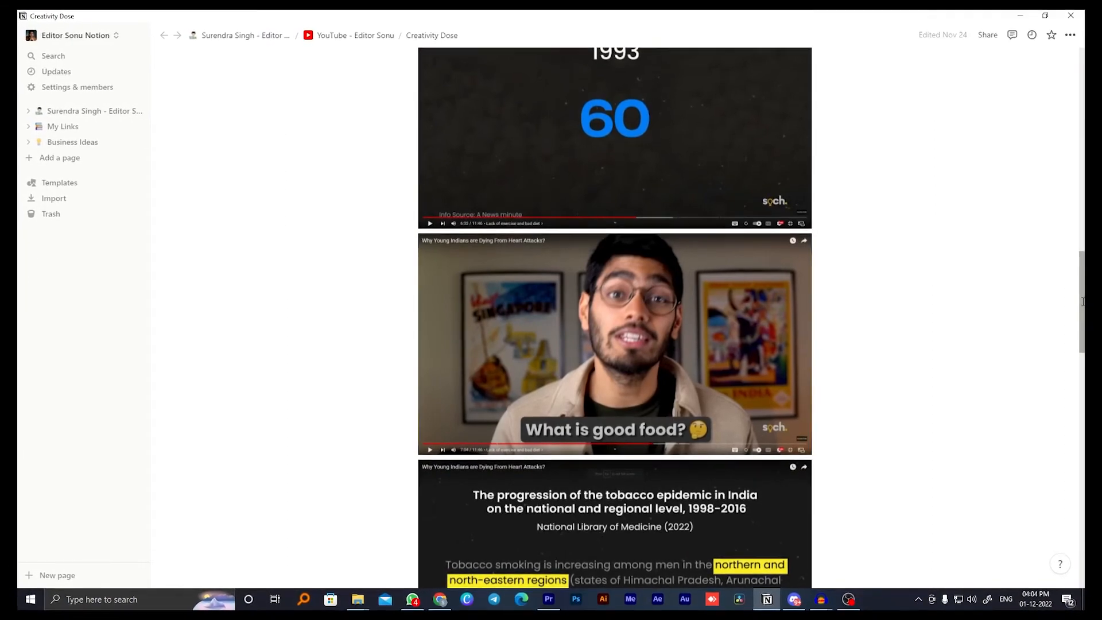
scroll(1083, 301, down, 3)
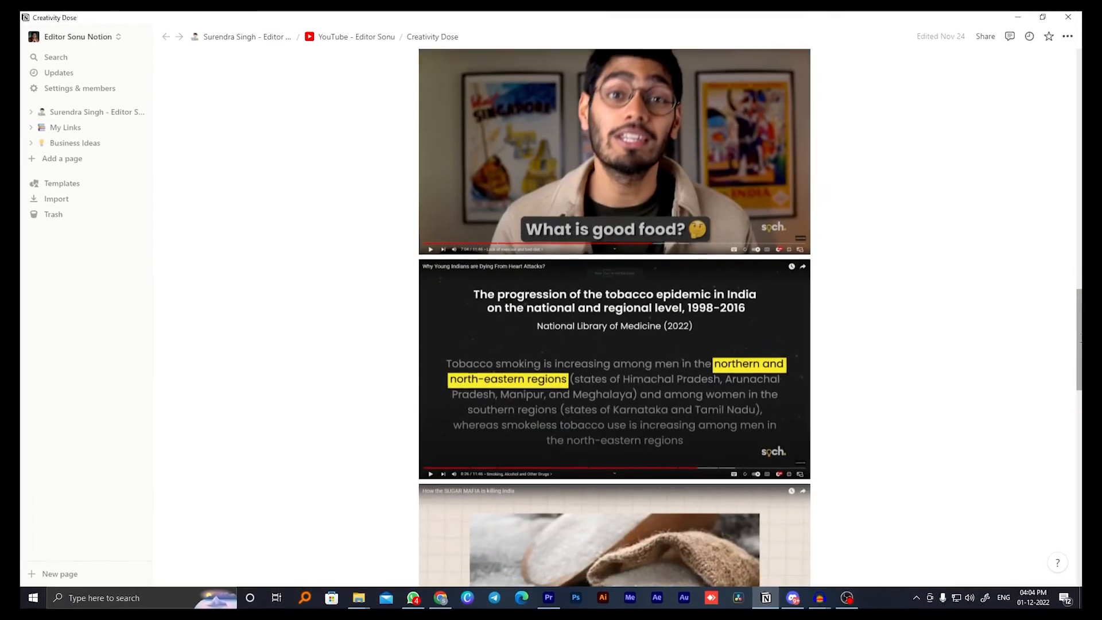
double_click(526, 388)
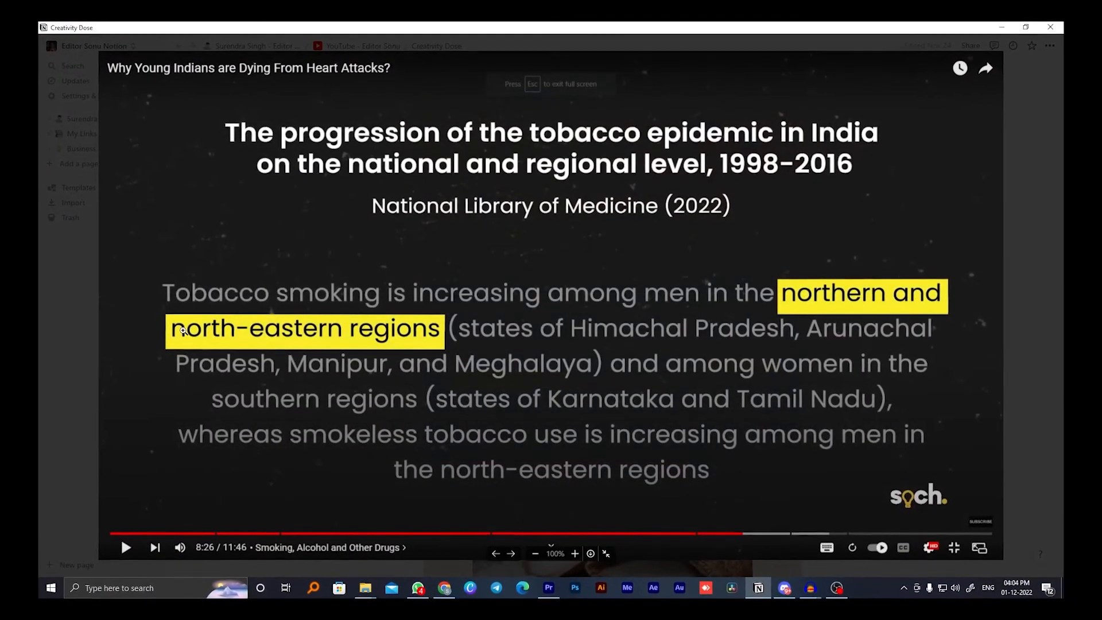
click(1012, 193)
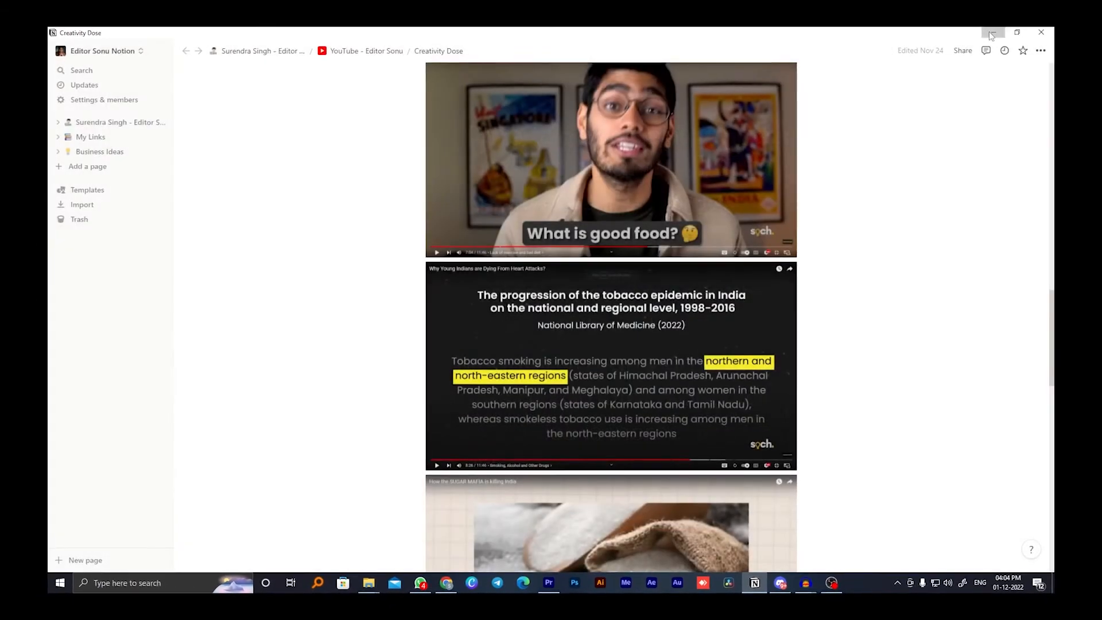
click(991, 34)
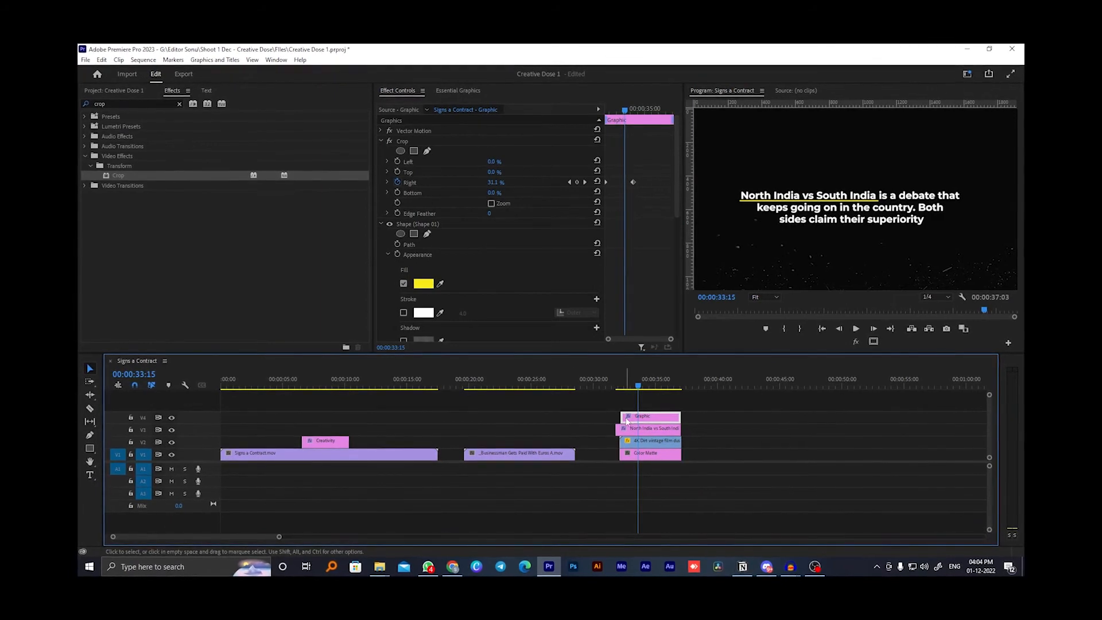
- Move the underline graphic clip onto track V2 directly after the Creativity clip
drag(647, 417, 390, 450)
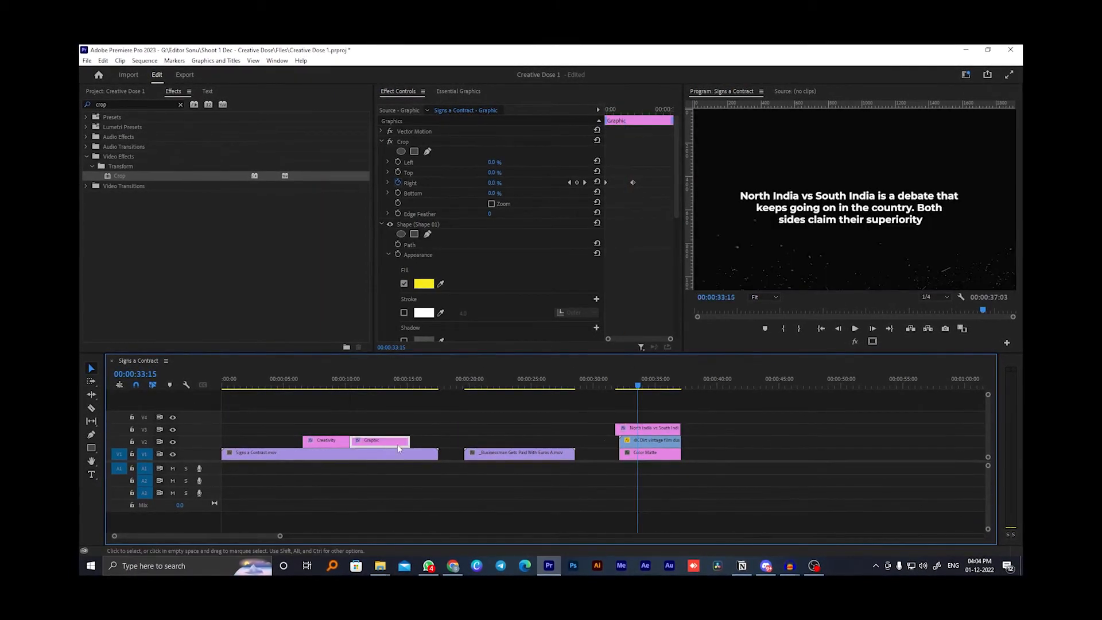
click(253, 467)
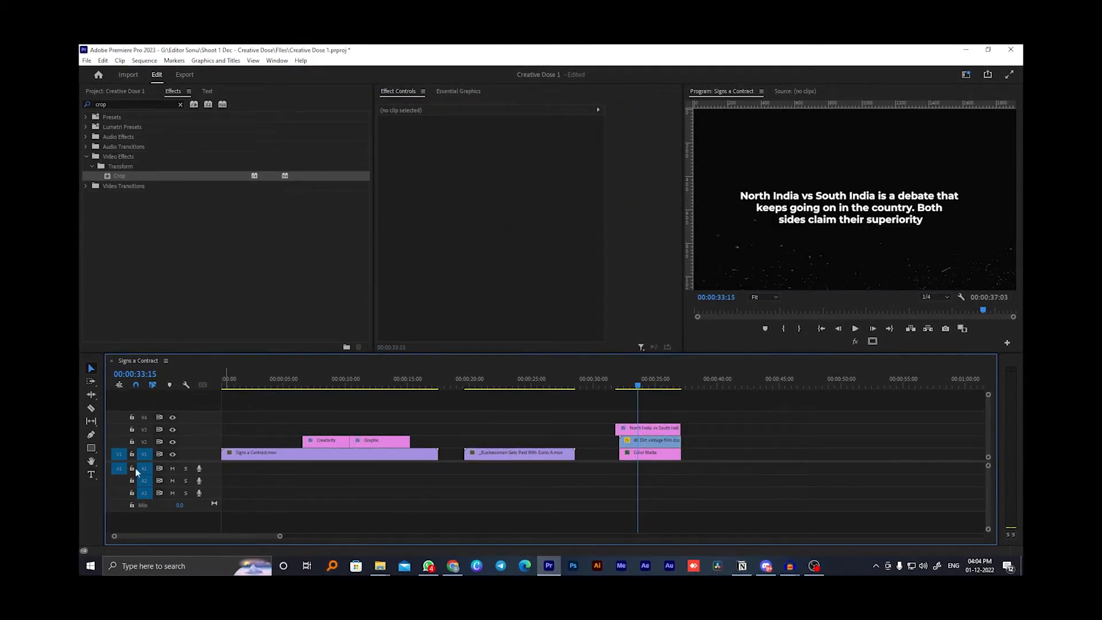
- Draw a filled yellow rectangle over "North India vs South India" and align its clip on V4 with the Color Matte clip
click(90, 448)
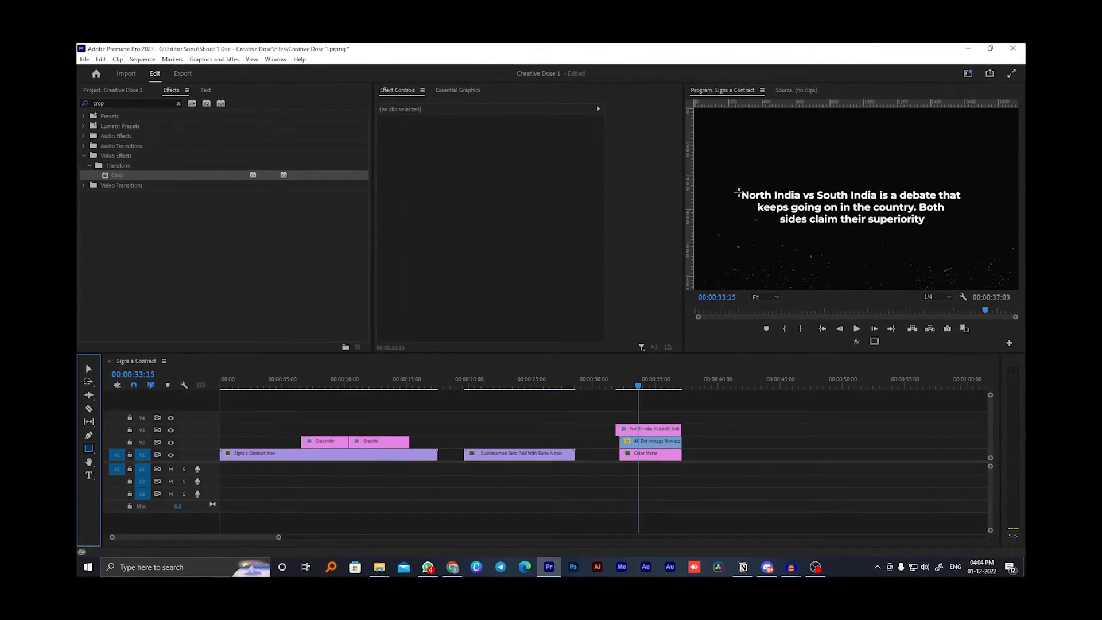
drag(739, 184, 886, 206)
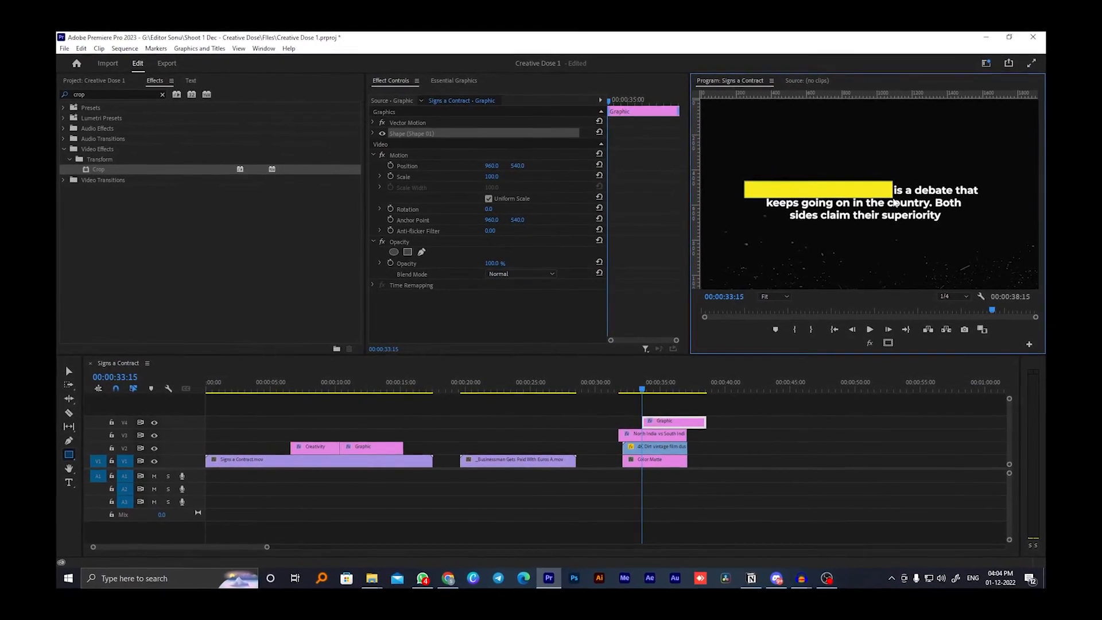
click(771, 447)
drag(647, 423, 683, 432)
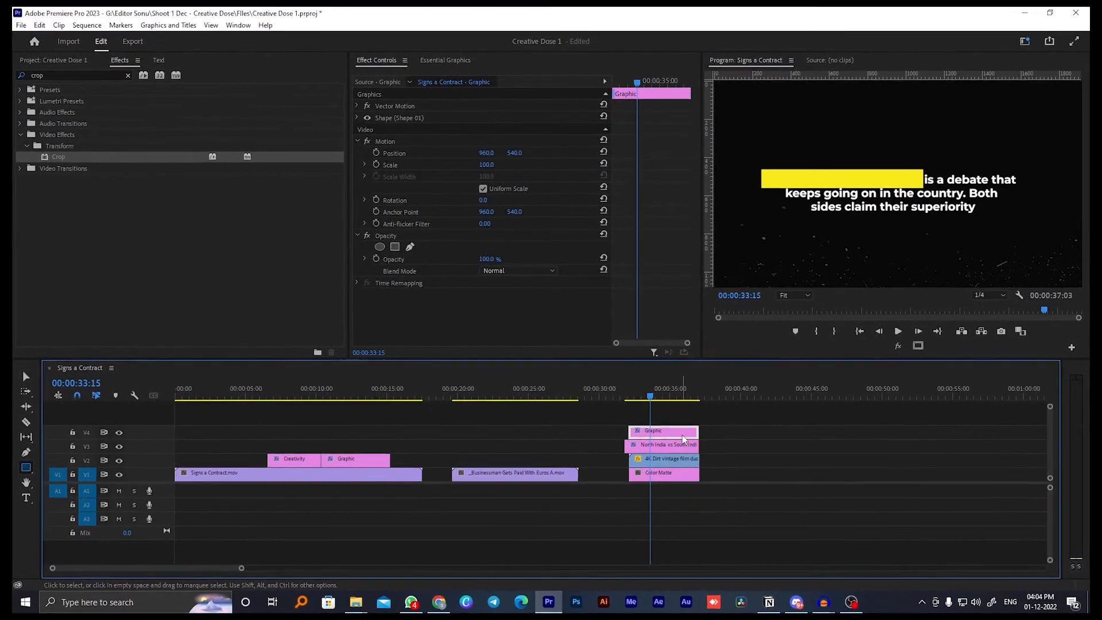
- Try the Multiply blend mode on the yellow rectangle graphic
click(391, 114)
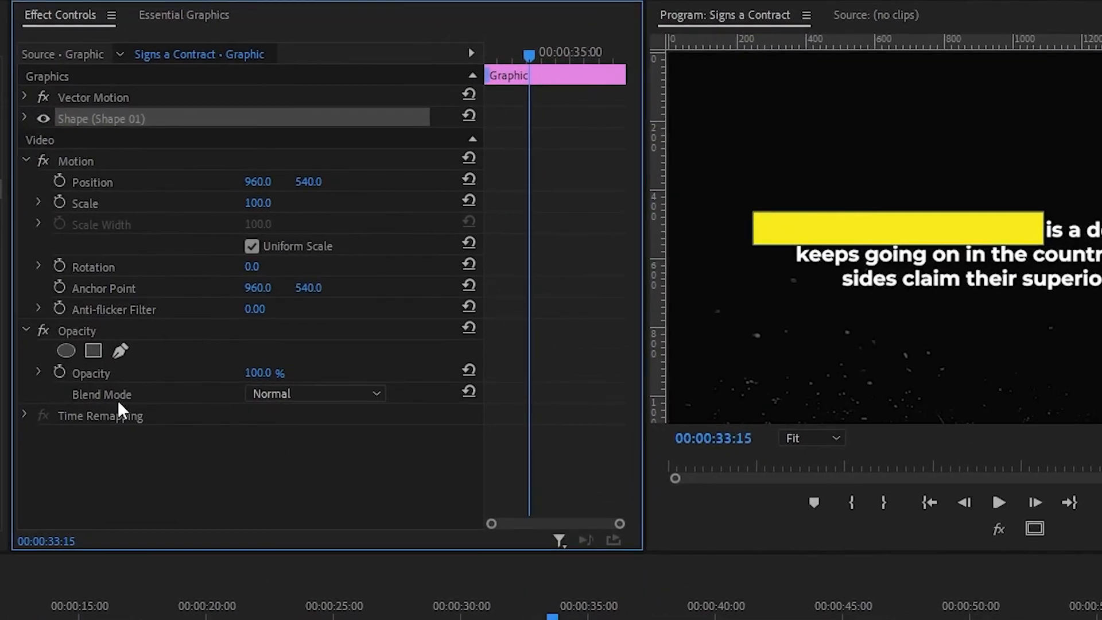
click(118, 401)
click(298, 394)
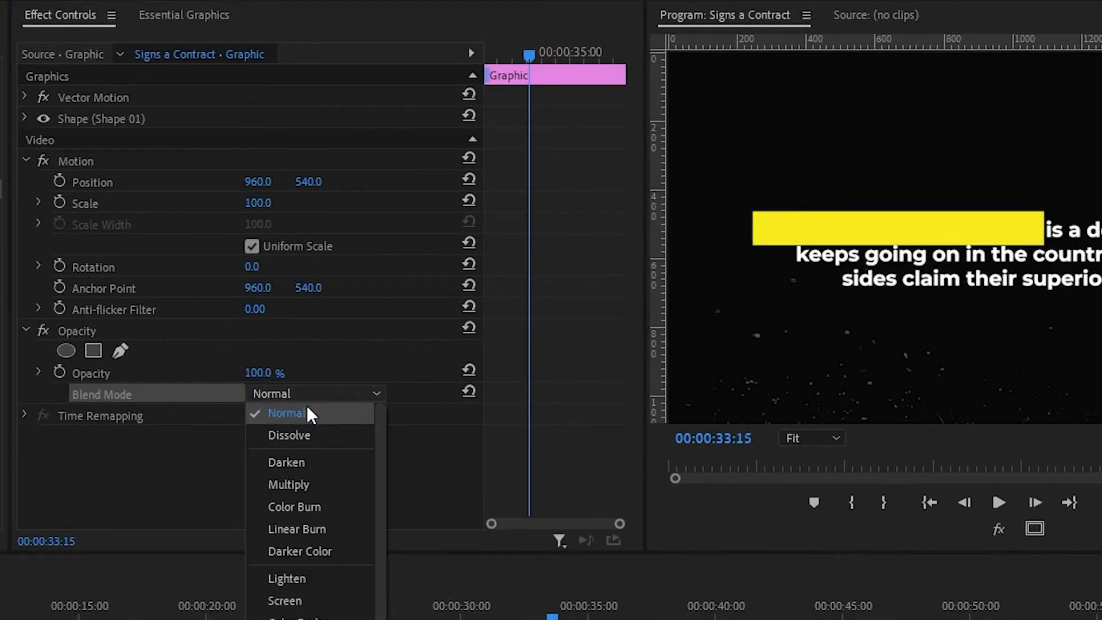
click(307, 412)
click(294, 395)
click(295, 432)
scroll(284, 393, up, 1)
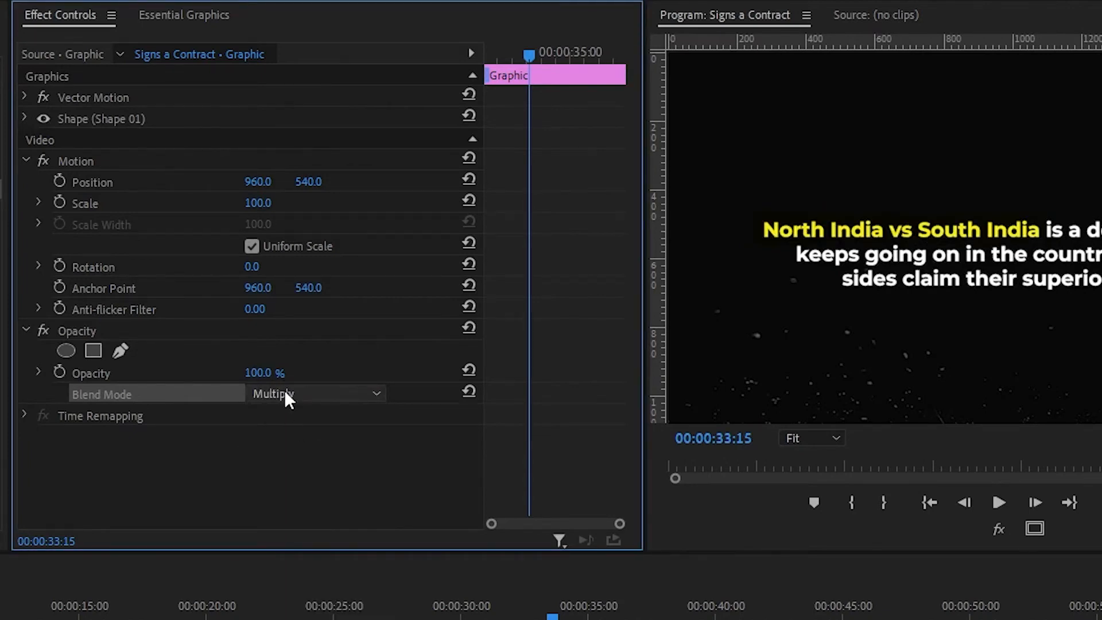
- Cycle the rectangle's blend mode through Lighten and Hard Light, ending on Vivid Light
scroll(273, 399, down, 1)
scroll(272, 395, down, 1)
scroll(271, 395, down, 1)
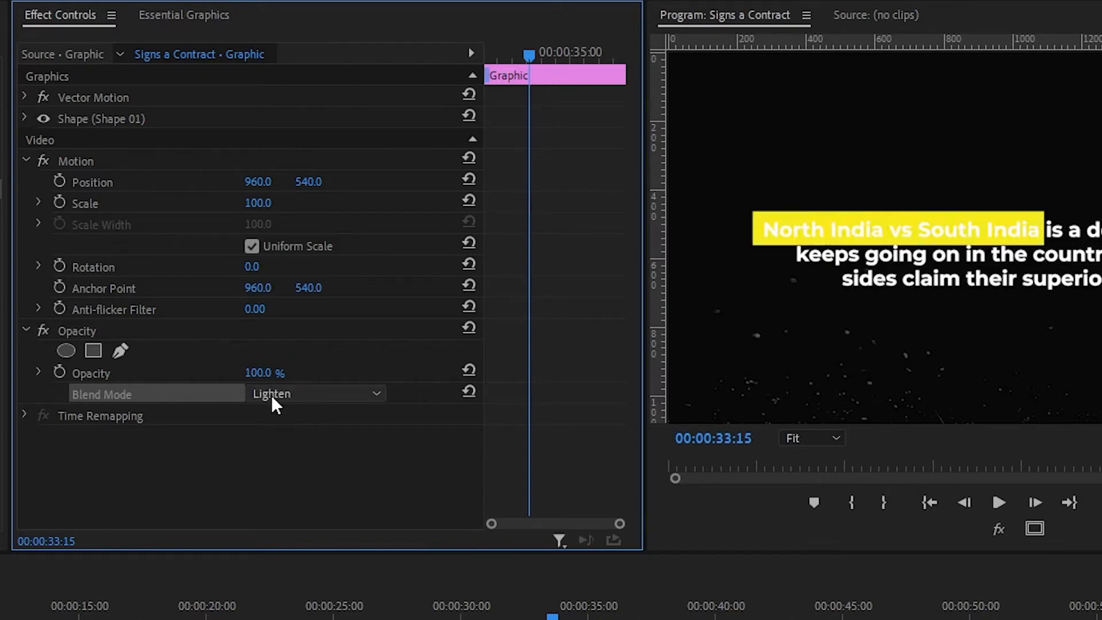
scroll(271, 395, down, 4)
scroll(271, 395, down, 3)
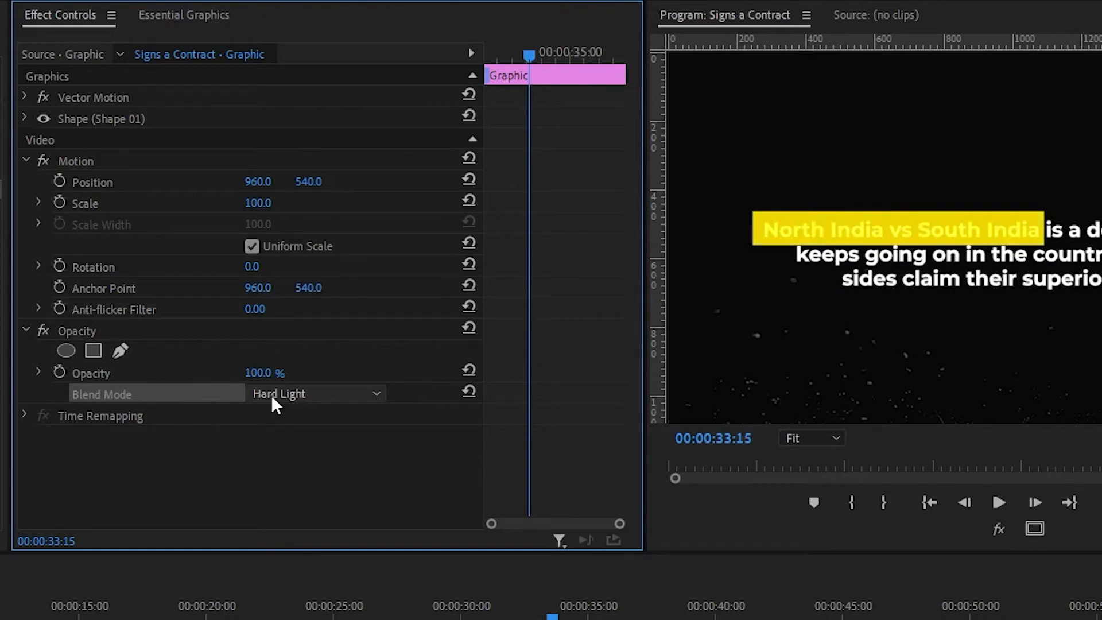
scroll(271, 395, down, 2)
scroll(271, 395, up, 1)
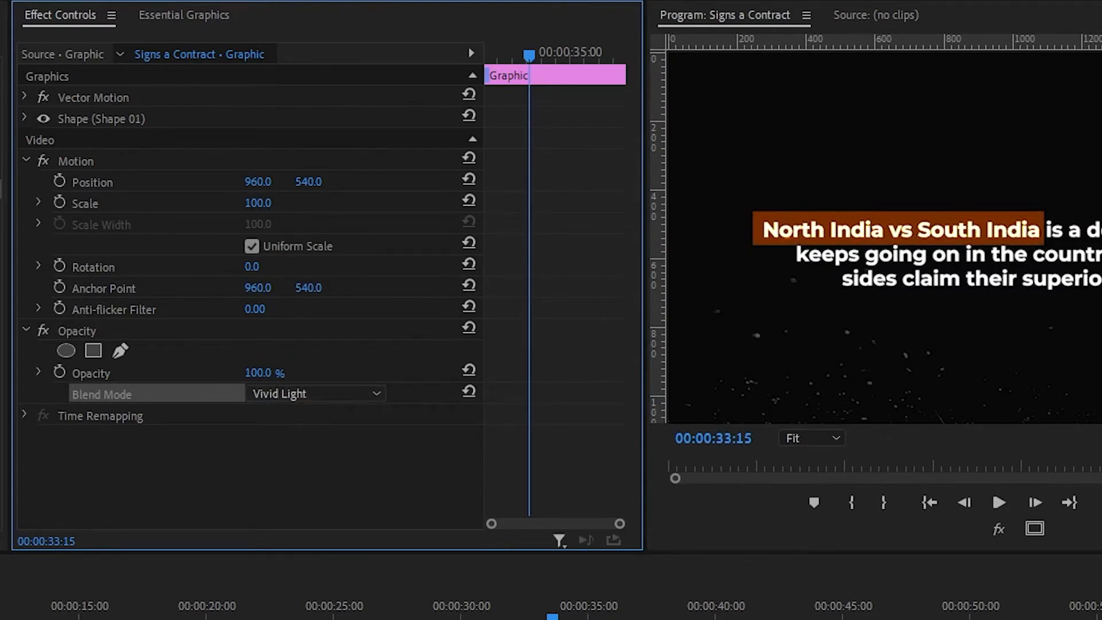
- Place the playhead at 00:00:32:21 and apply the Crop effect to the rectangle graphic
drag(554, 616, 535, 616)
click(575, 619)
click(572, 619)
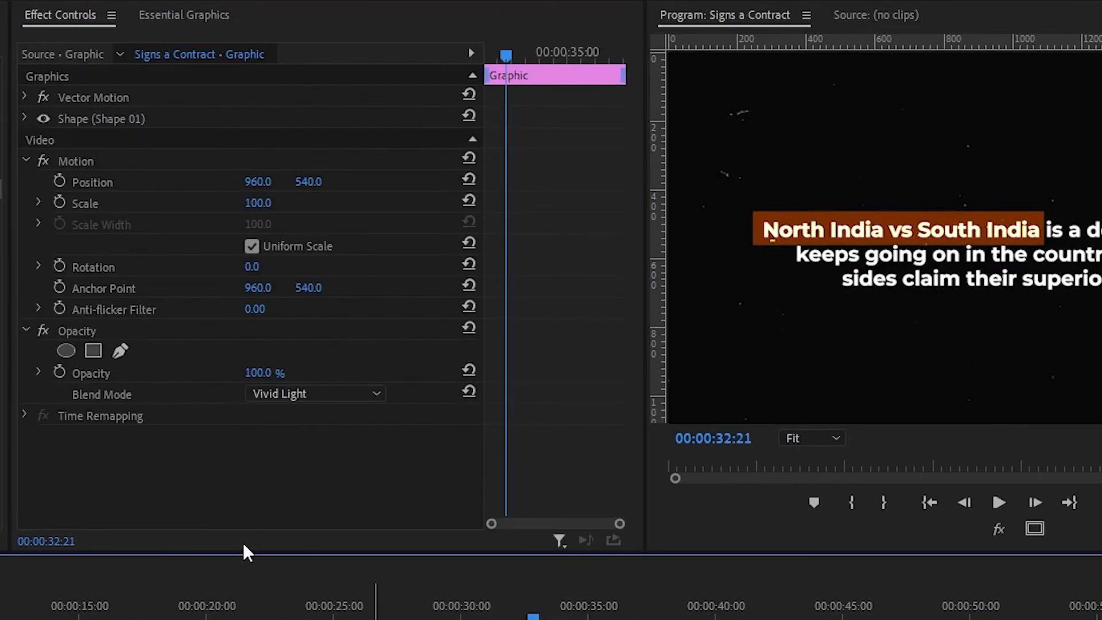
double_click(2, 276)
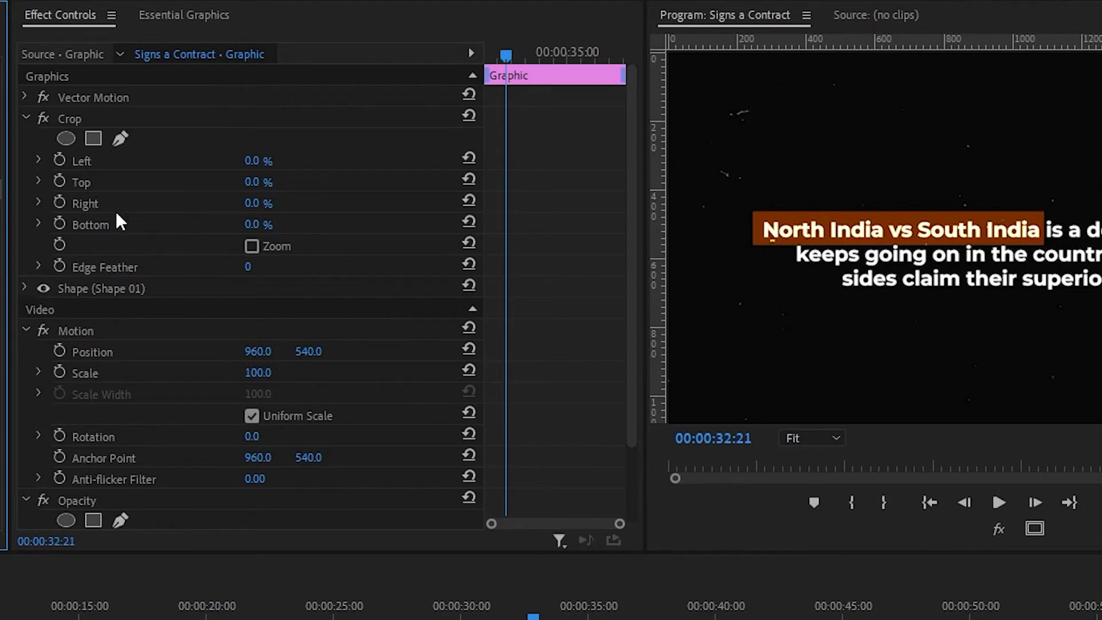
- Keyframe the Crop's Right value from 100% at 00:00:32:21 to 0% near the end of the rectangle clip
click(59, 203)
drag(506, 203, 607, 205)
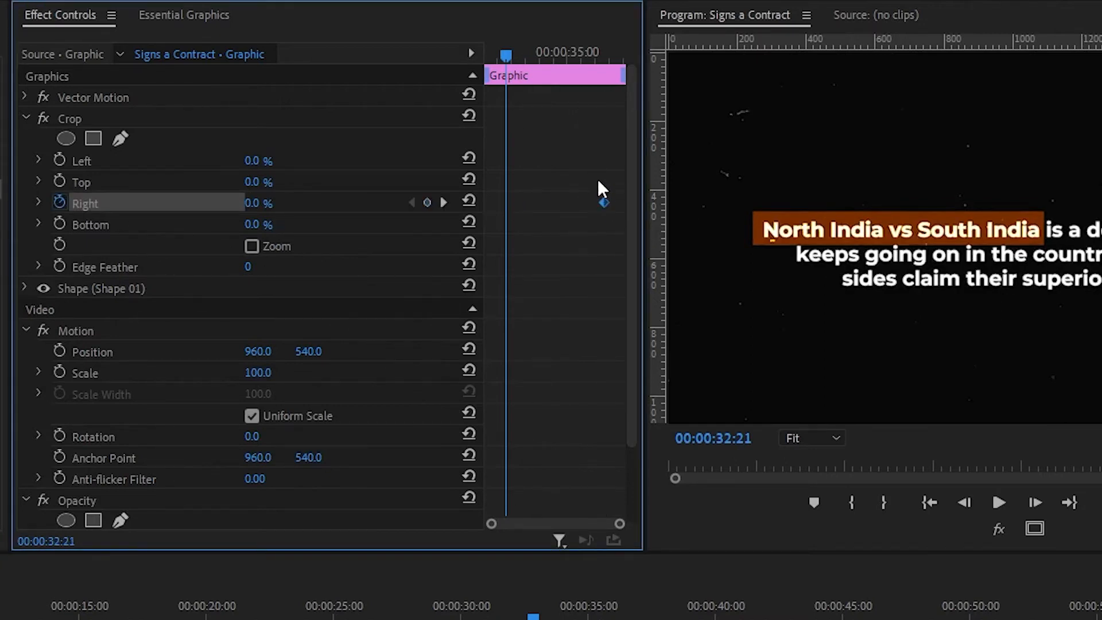
drag(250, 204, 322, 204)
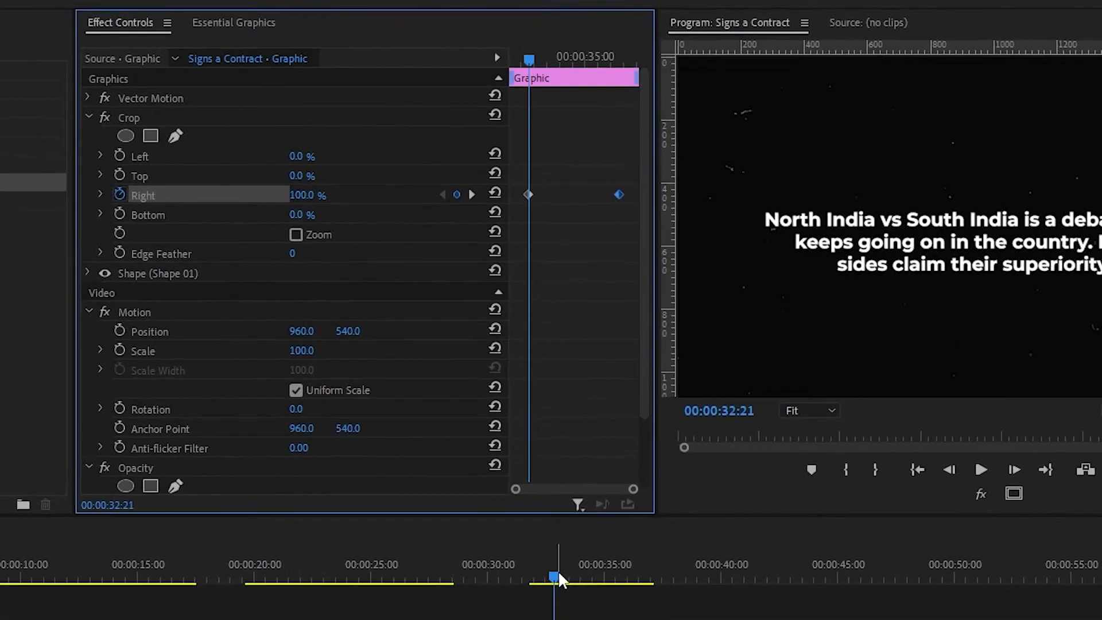
- Play and scrub through the highlight reveal across "North India vs South India"
key(space)
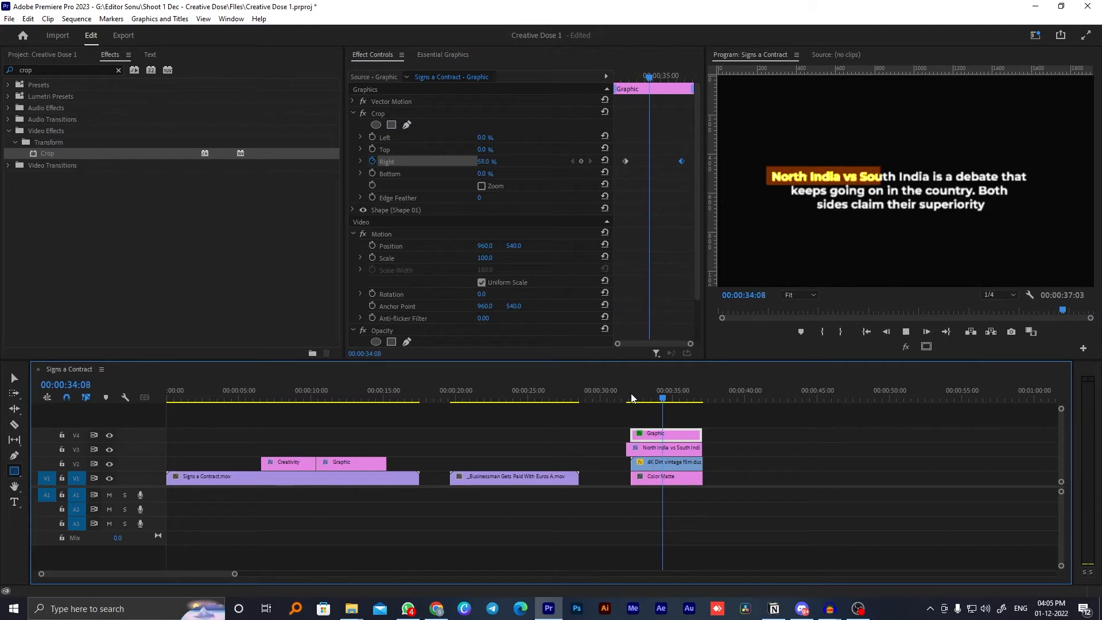
key(space)
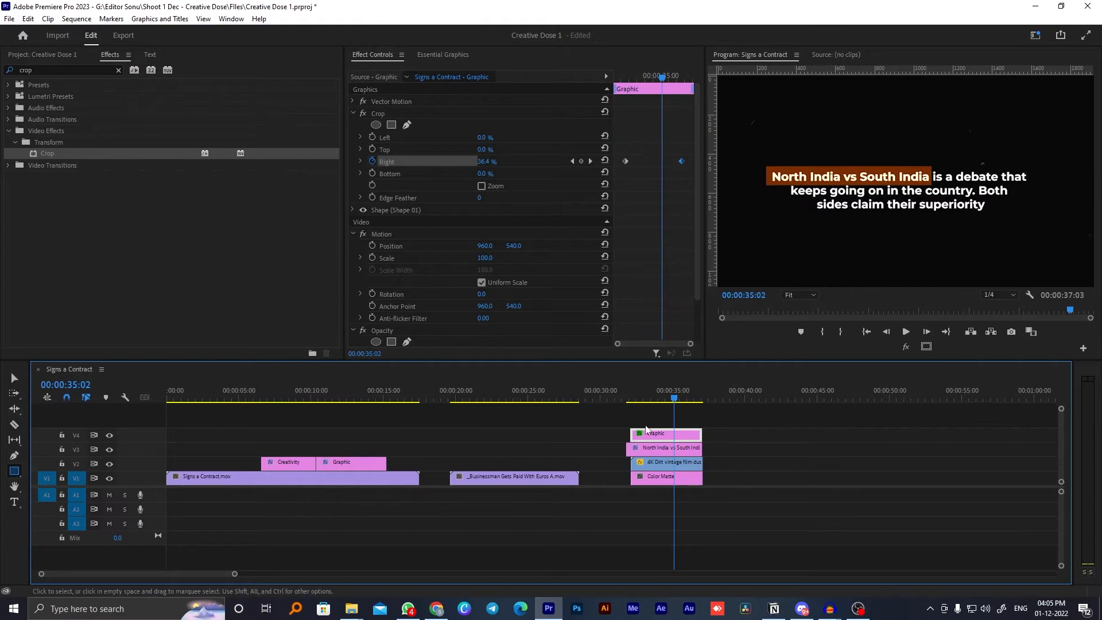
click(648, 396)
drag(652, 395, 676, 396)
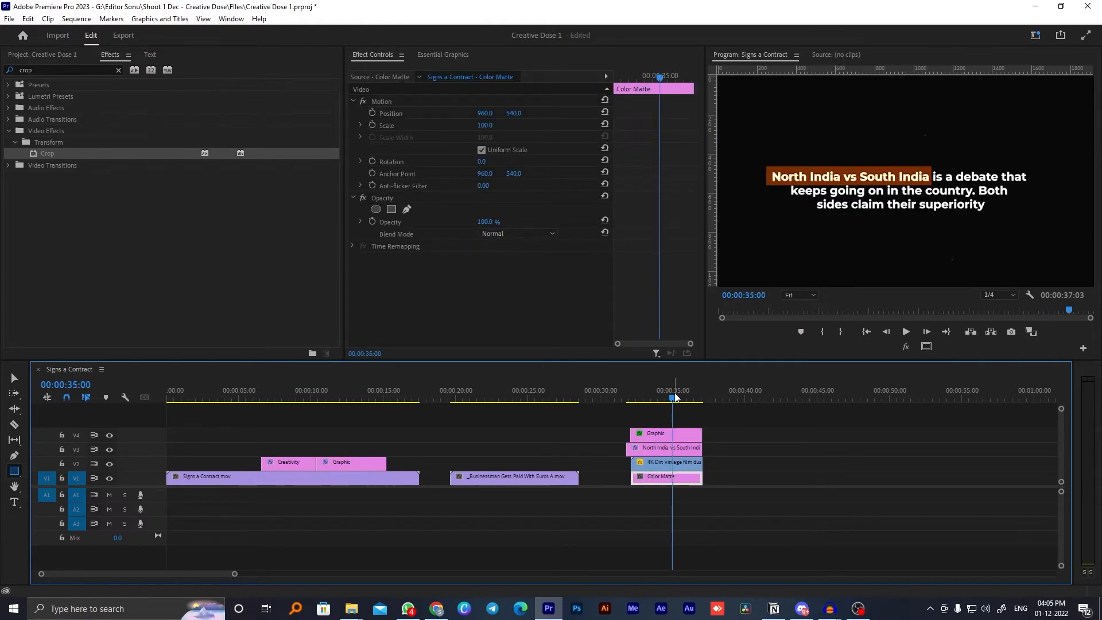
click(713, 421)
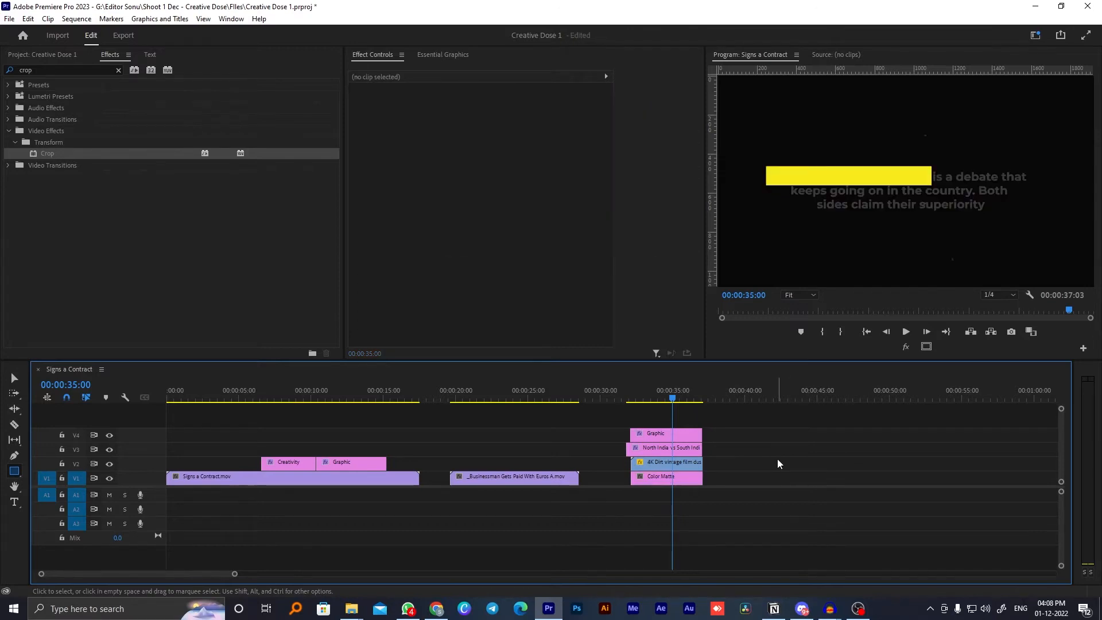
- Select the yellow highlight graphic and set its opacity to 24%
click(669, 433)
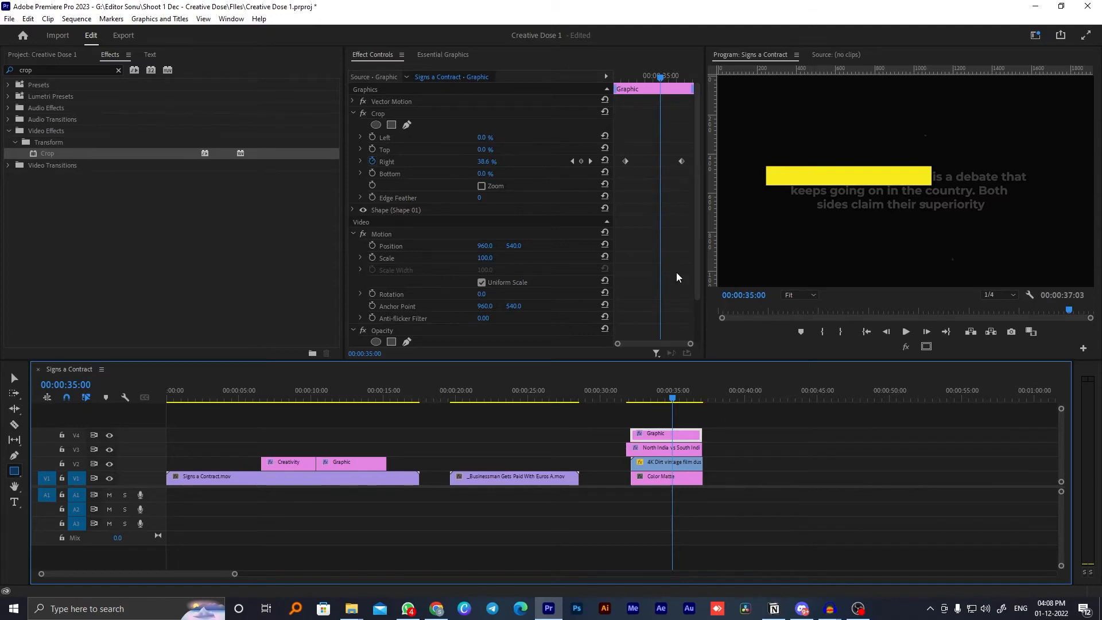
drag(697, 215, 699, 237)
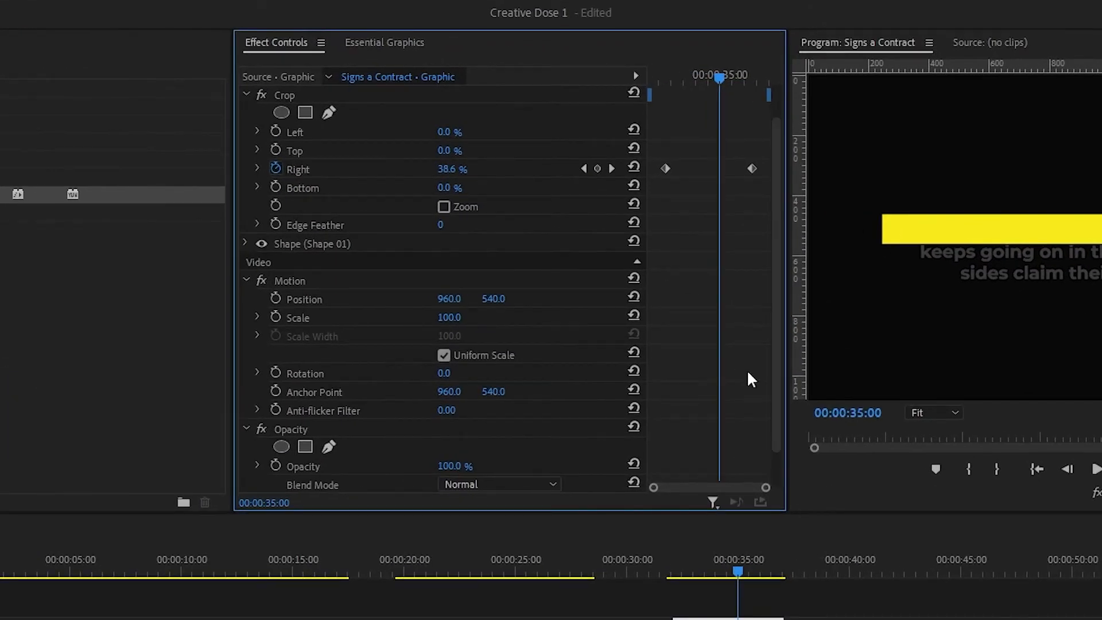
scroll(666, 413, down, 1)
drag(452, 426, 408, 426)
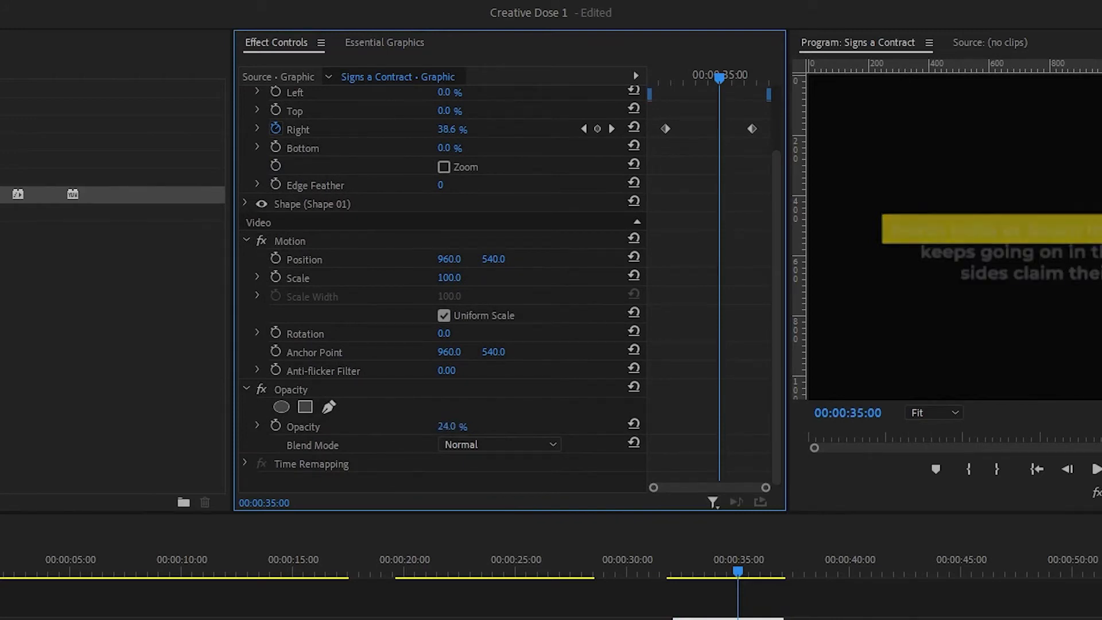
- Set the title text's fill to white by sampling the white Background swatch
click(736, 619)
drag(775, 243, 774, 279)
click(352, 305)
click(325, 408)
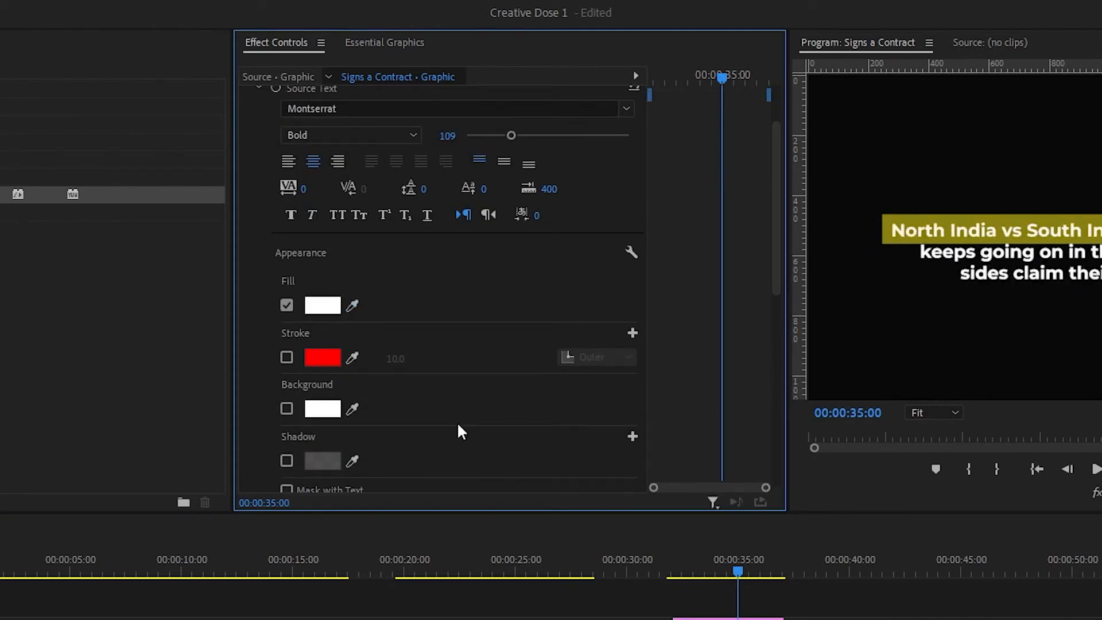
- Raise the yellow highlight graphic's opacity to 60% and scrub through the reveal to check it against the white title
click(682, 619)
drag(781, 256, 782, 320)
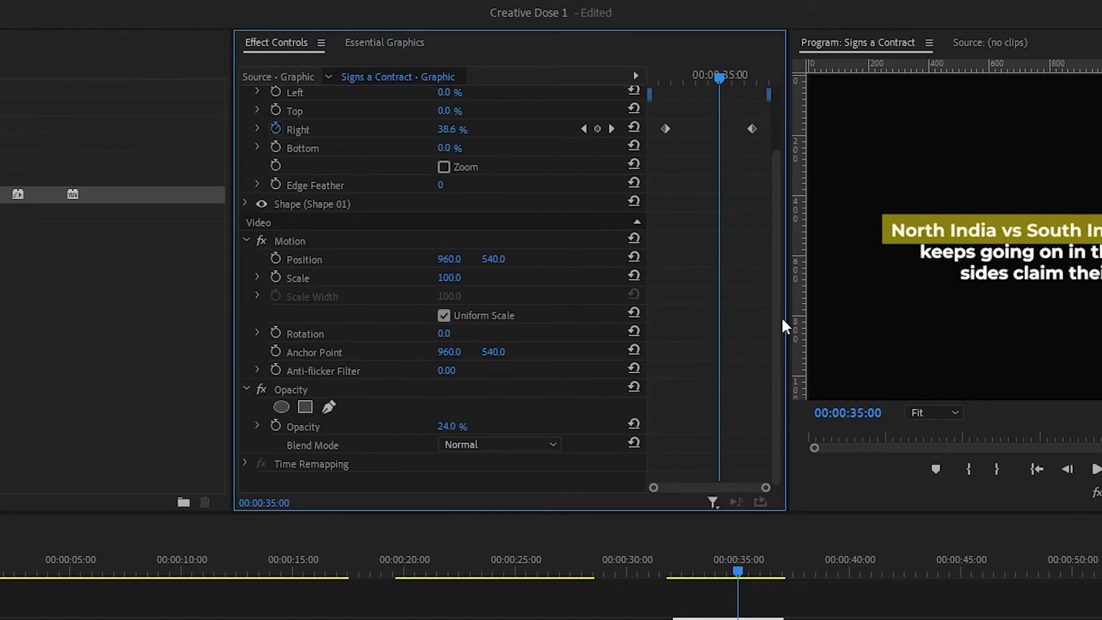
drag(448, 426, 461, 427)
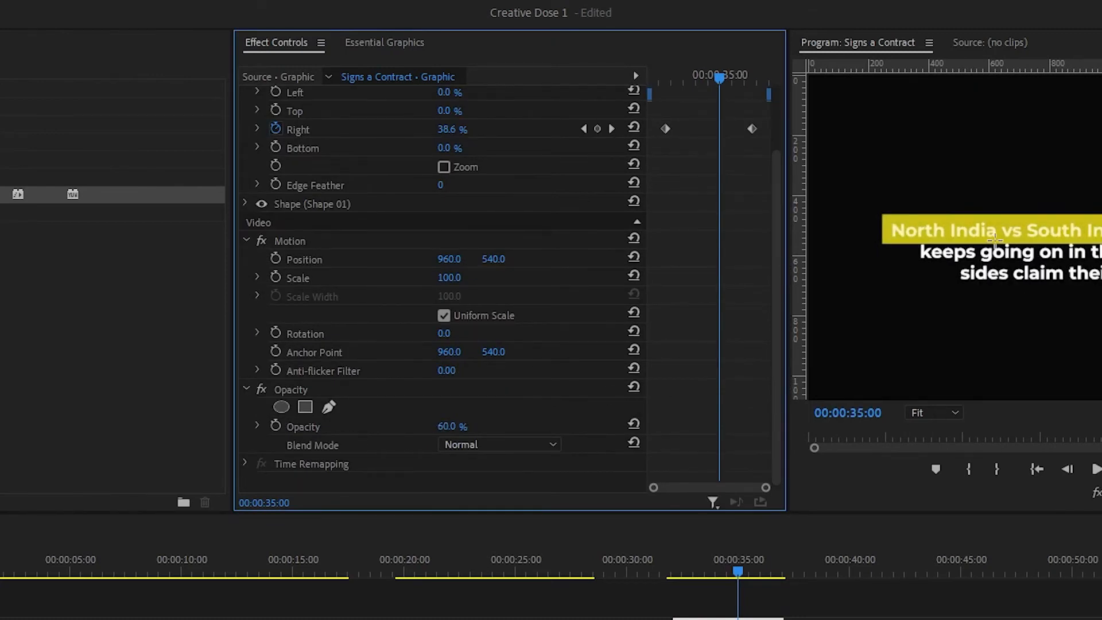
drag(779, 308, 776, 130)
mouse_move(736, 78)
mouse_down()
mouse_move(726, 80)
mouse_move(752, 78)
mouse_move(643, 76)
mouse_move(737, 91)
mouse_up()
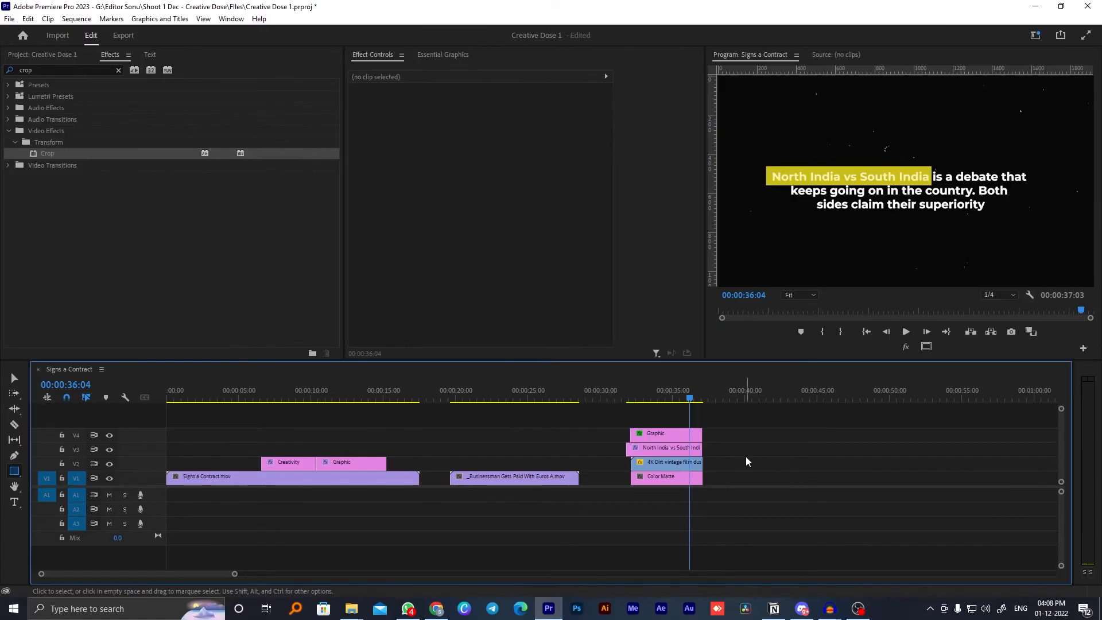
- Switch to Notion to review the reference screenshots on the Creativity Dose page, and return to Premiere Pro
click(775, 608)
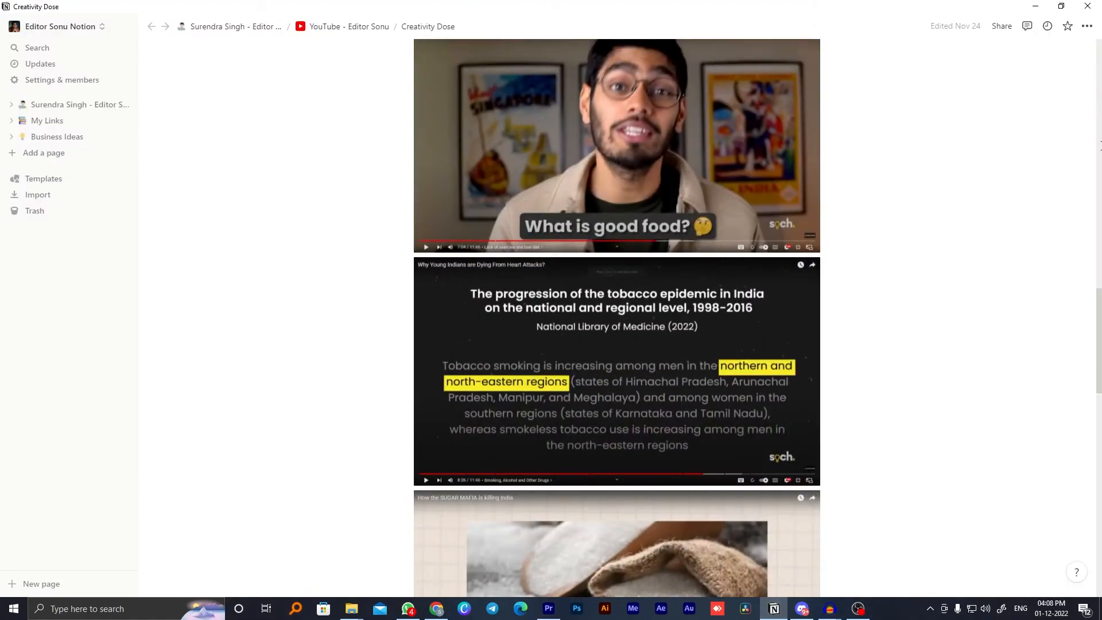
drag(1099, 297, 1100, 362)
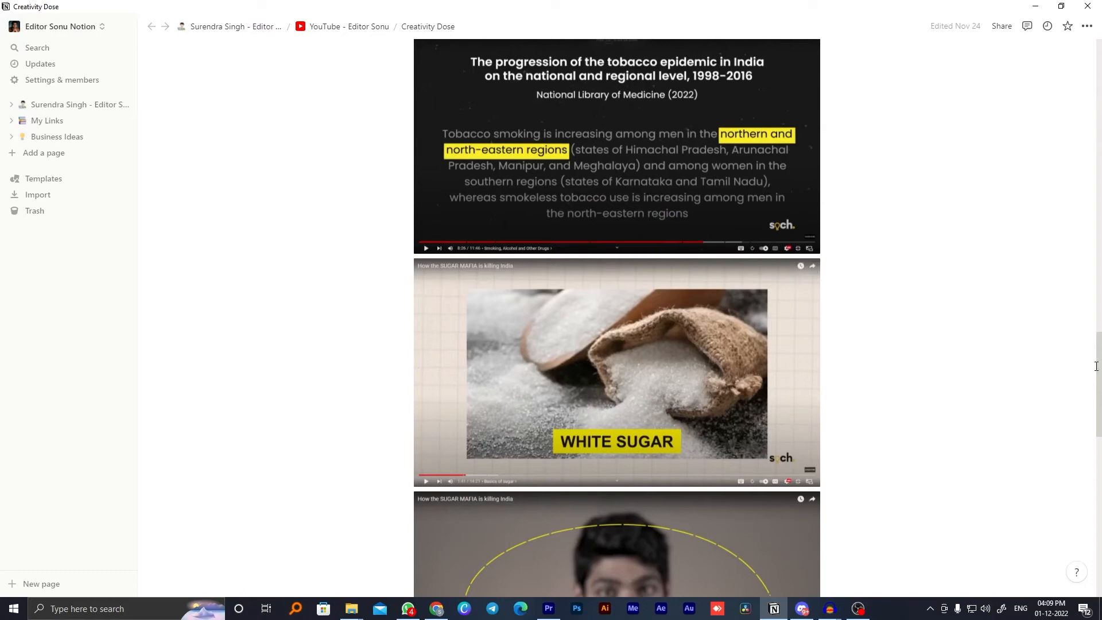
drag(1100, 370, 1101, 389)
drag(1100, 386, 1088, 367)
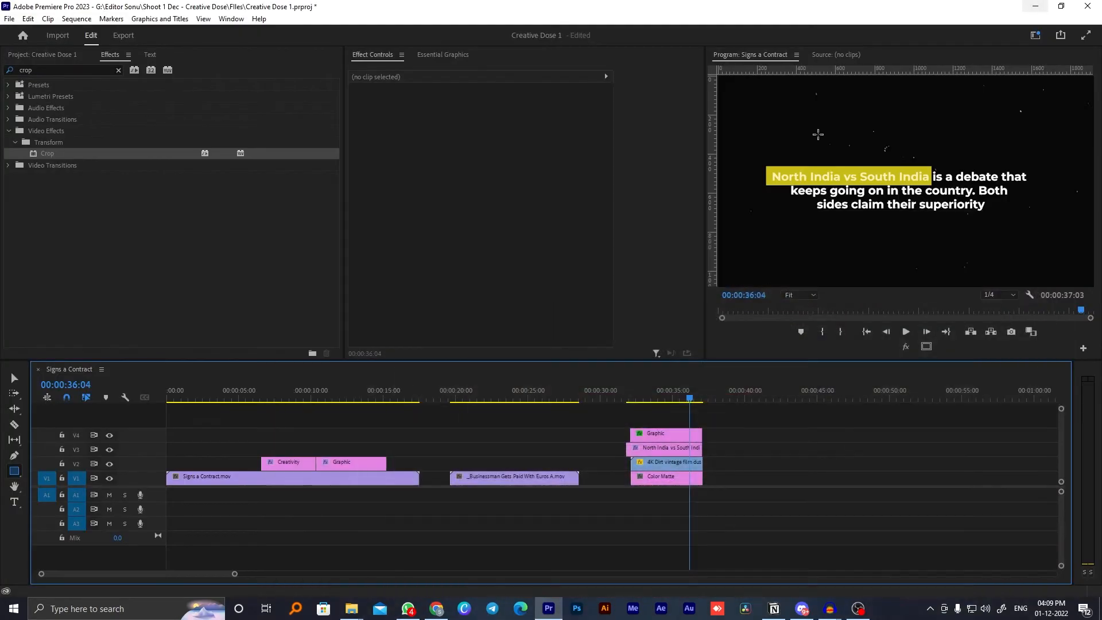
click(1036, 6)
- Apply Gaussian Blur to the businessman clip and set its Blurriness to 39
drag(492, 394, 487, 395)
click(521, 426)
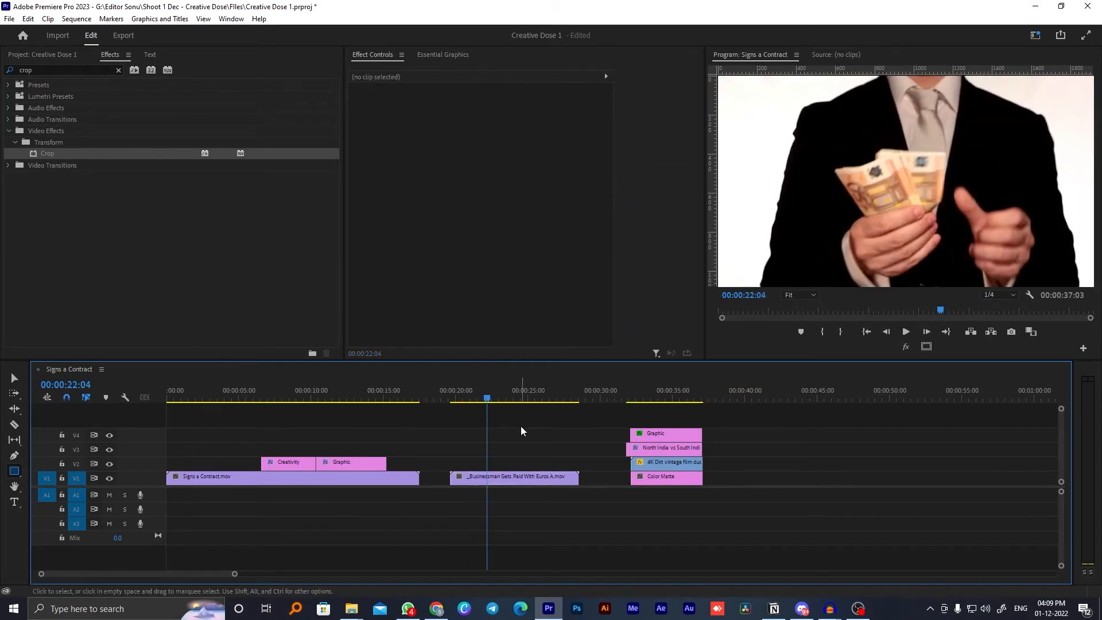
click(540, 484)
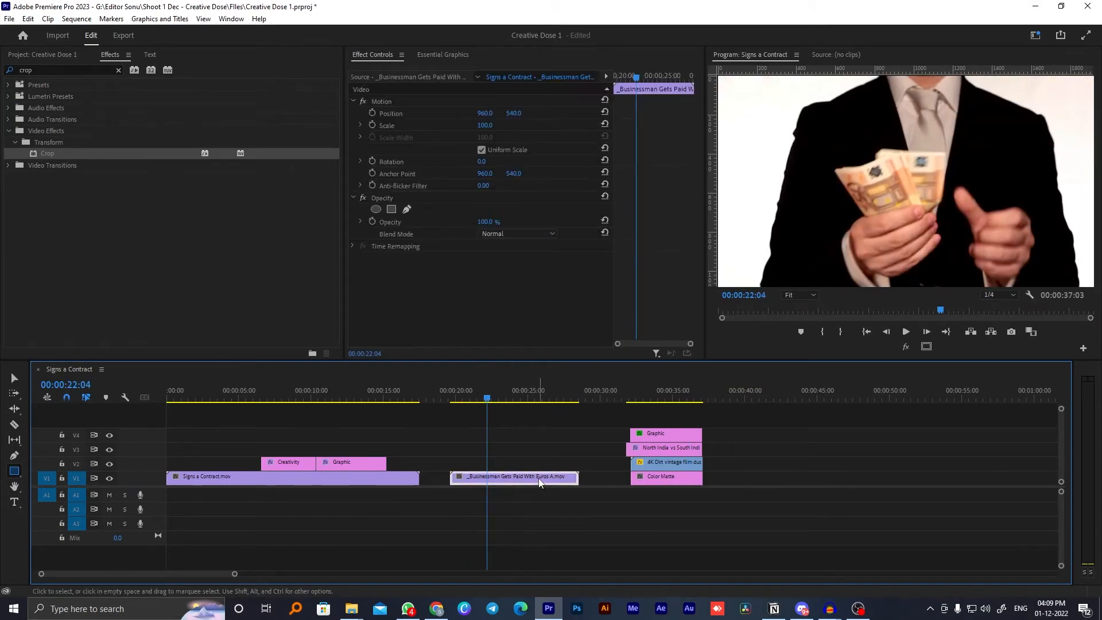
click(73, 69)
double_click(73, 68)
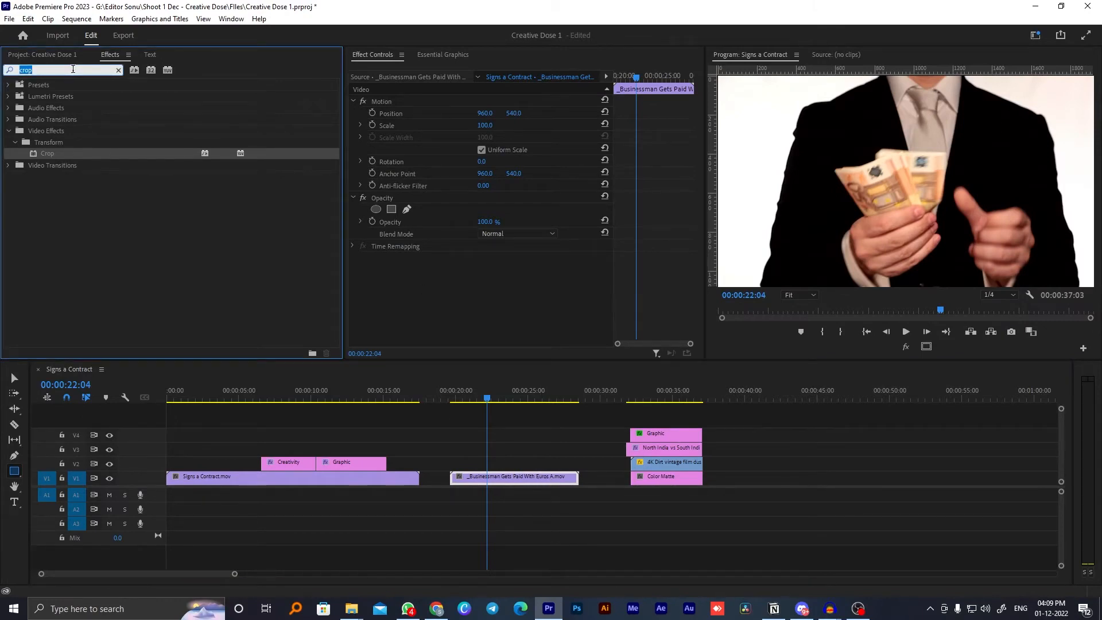
text(gau)
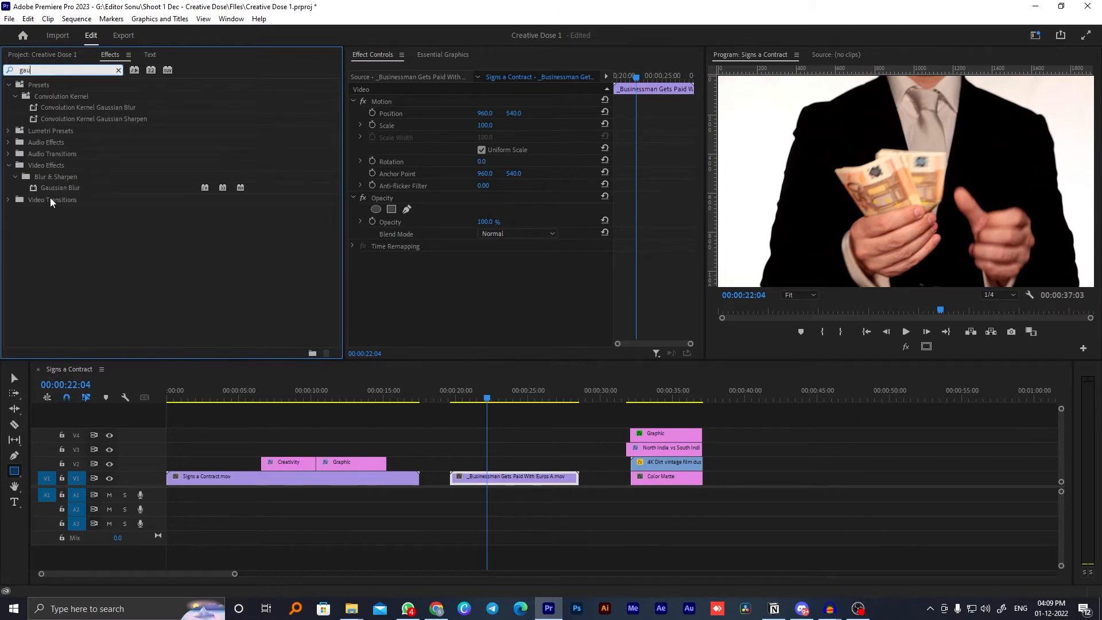
double_click(50, 188)
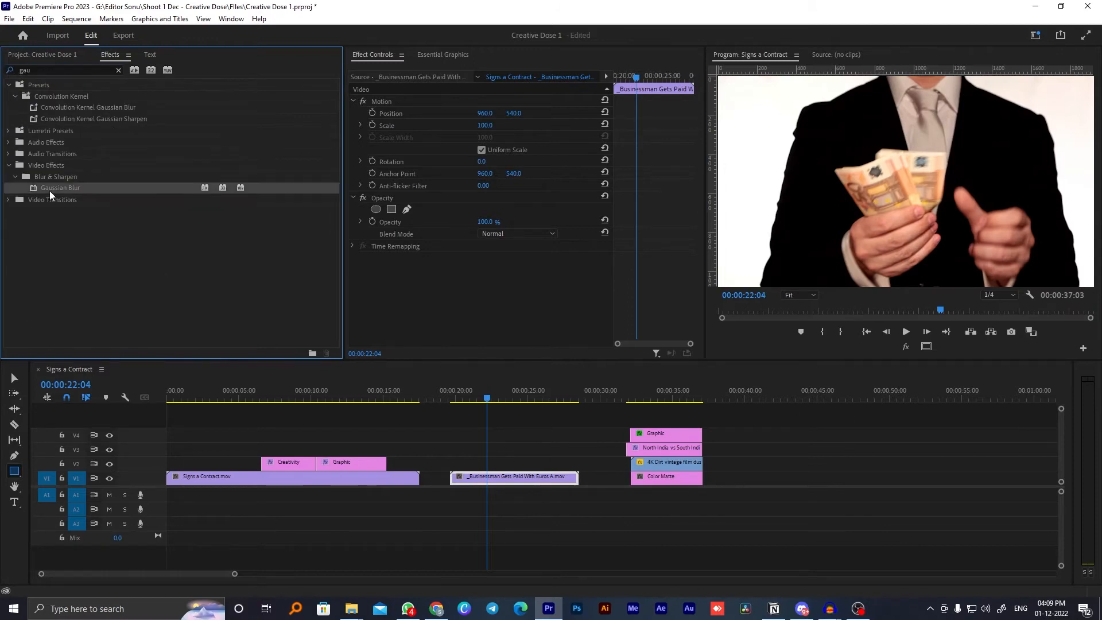
drag(481, 282, 504, 281)
click(610, 407)
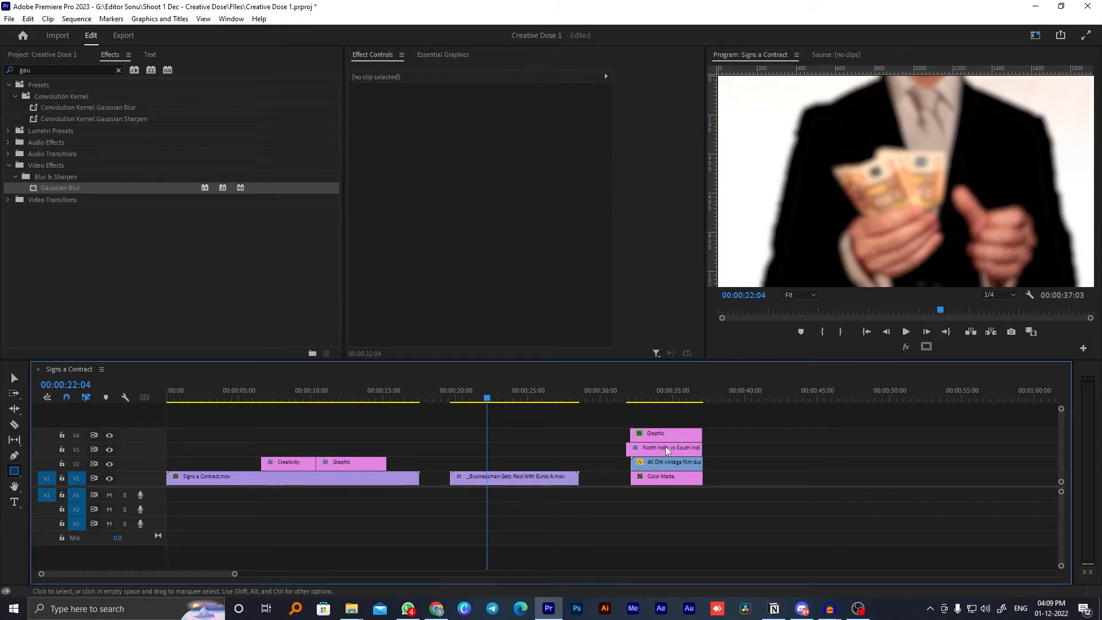
- Move the Creativity title clip above the businessman footage and raise its text to a vertical position of about 656
mouse_move(662, 446)
mouse_down()
mouse_move(539, 449)
mouse_move(653, 448)
mouse_up()
drag(286, 464, 490, 462)
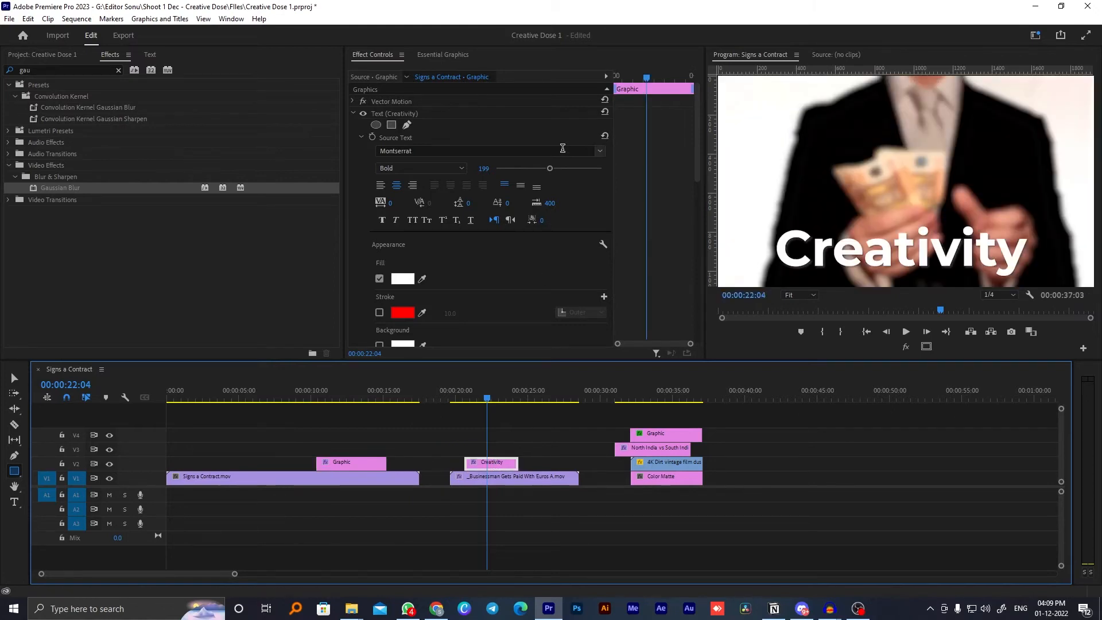
drag(698, 167, 701, 182)
scroll(601, 272, down, 3)
drag(515, 317, 323, 317)
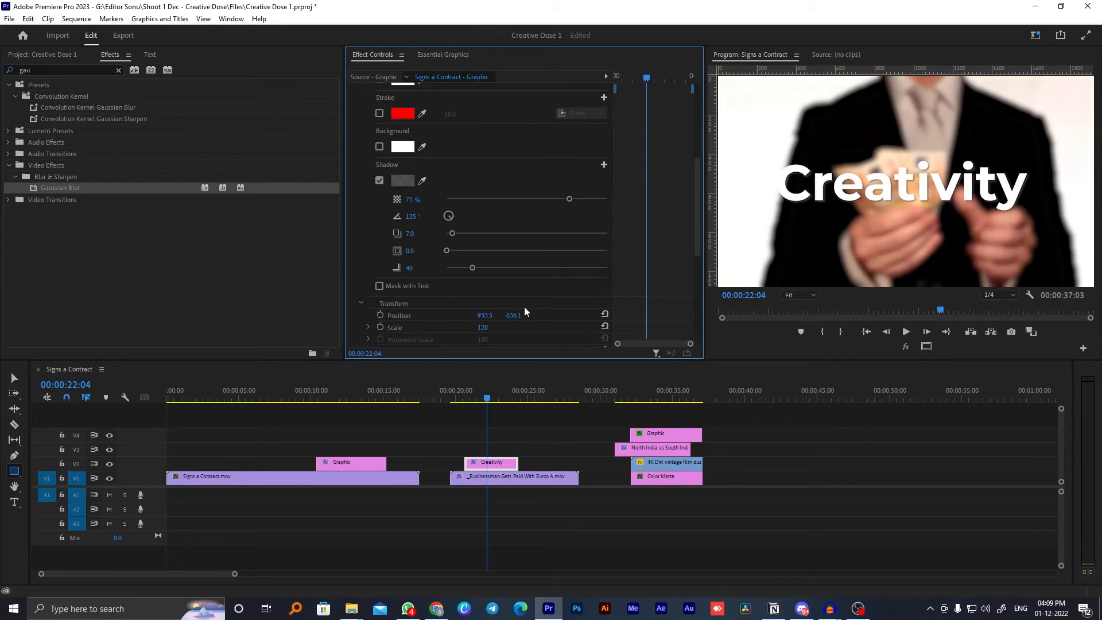
- Shift the Creativity title clip later so it starts about 3 seconds into the businessman clip
click(504, 508)
click(495, 463)
click(508, 480)
click(458, 396)
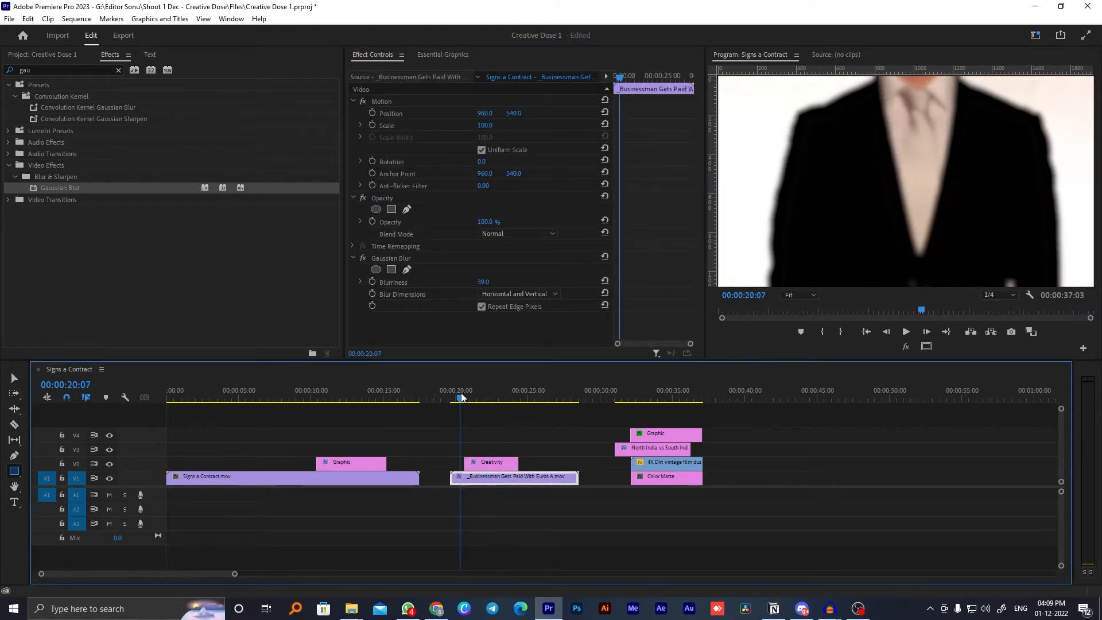
key(ctrl+q)
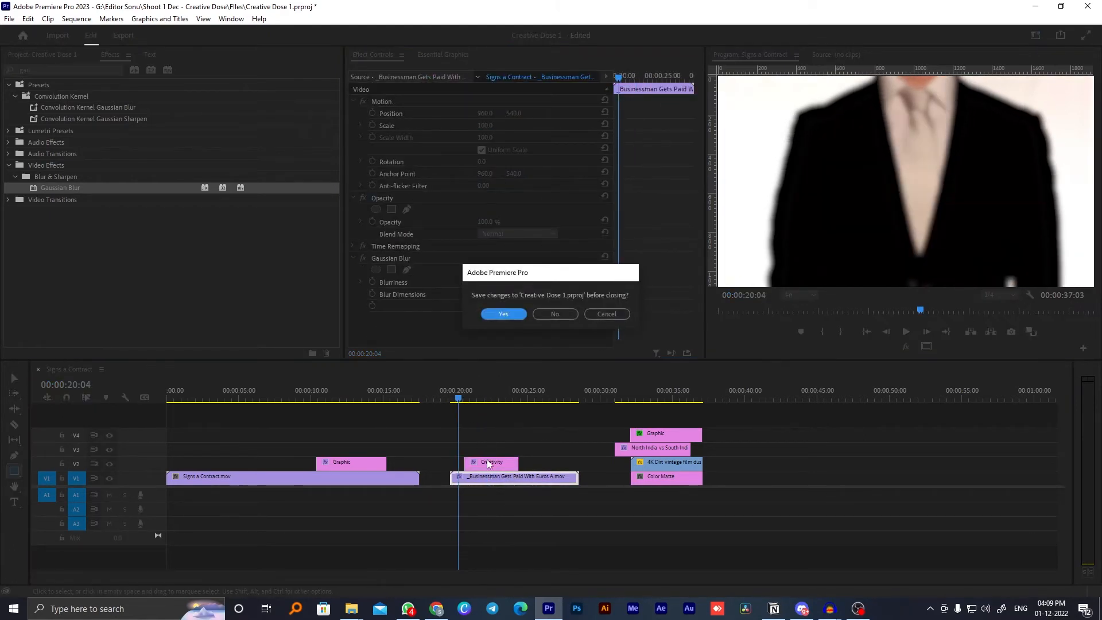
click(597, 315)
drag(490, 465, 520, 469)
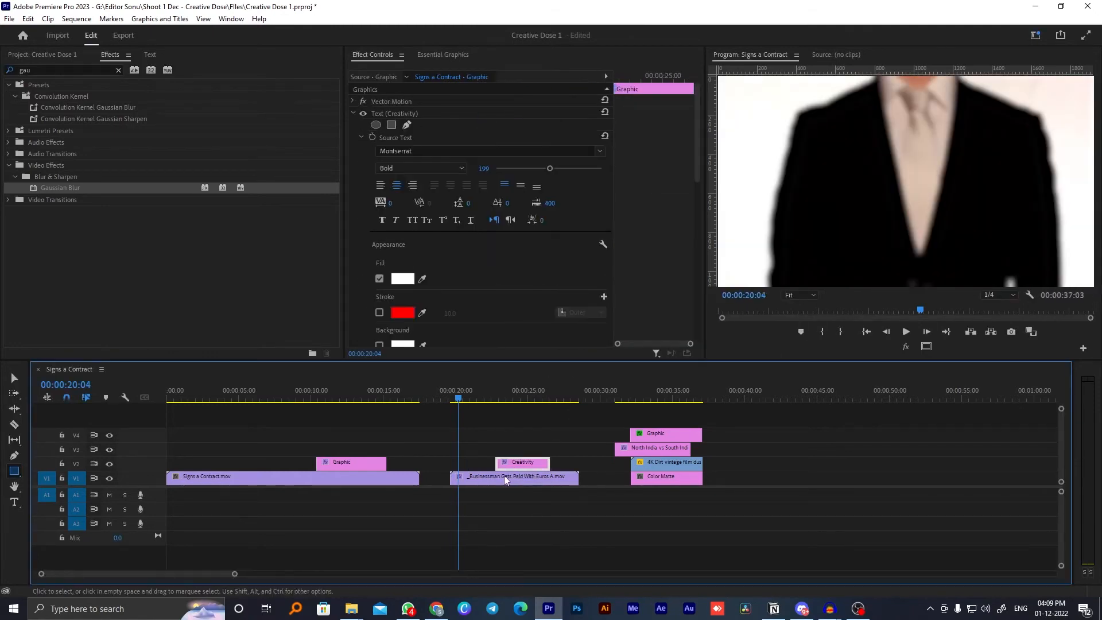
- Keyframe the businessman clip's Blurriness from 0 at 00:00:22:10 to 39 at 00:00:22:22, preview the ramp and save
click(504, 477)
key(ctrl+s)
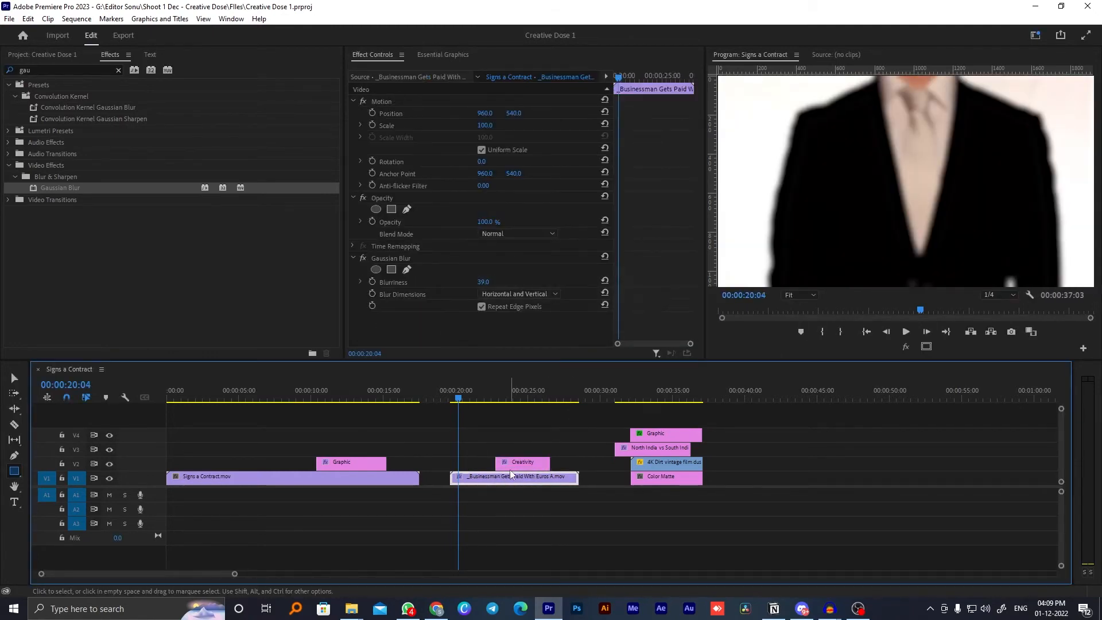
click(458, 258)
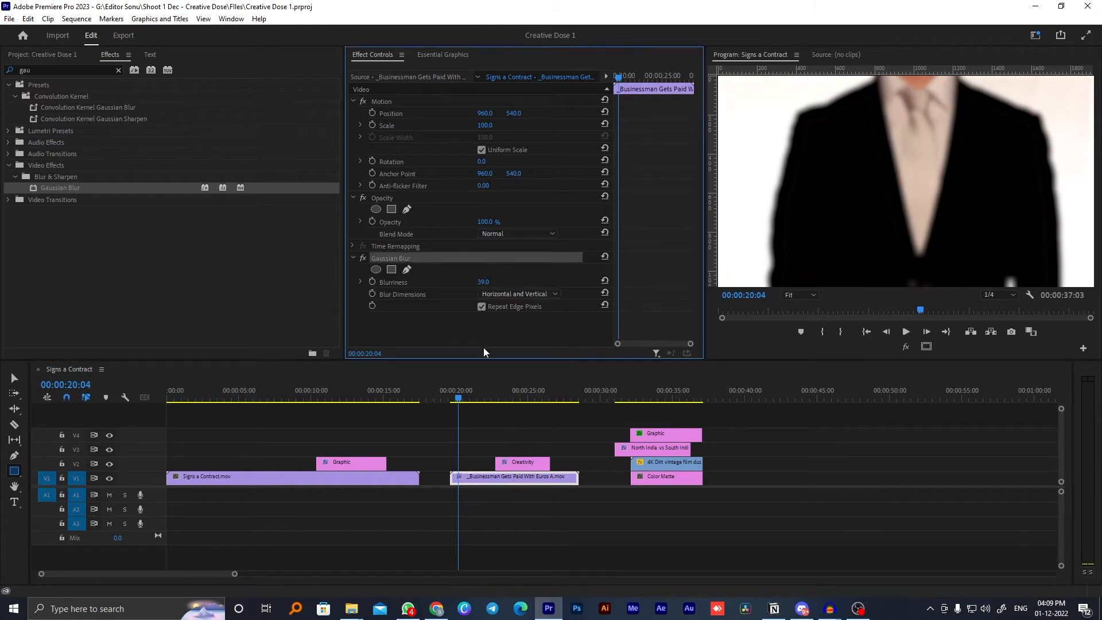
drag(460, 402, 497, 405)
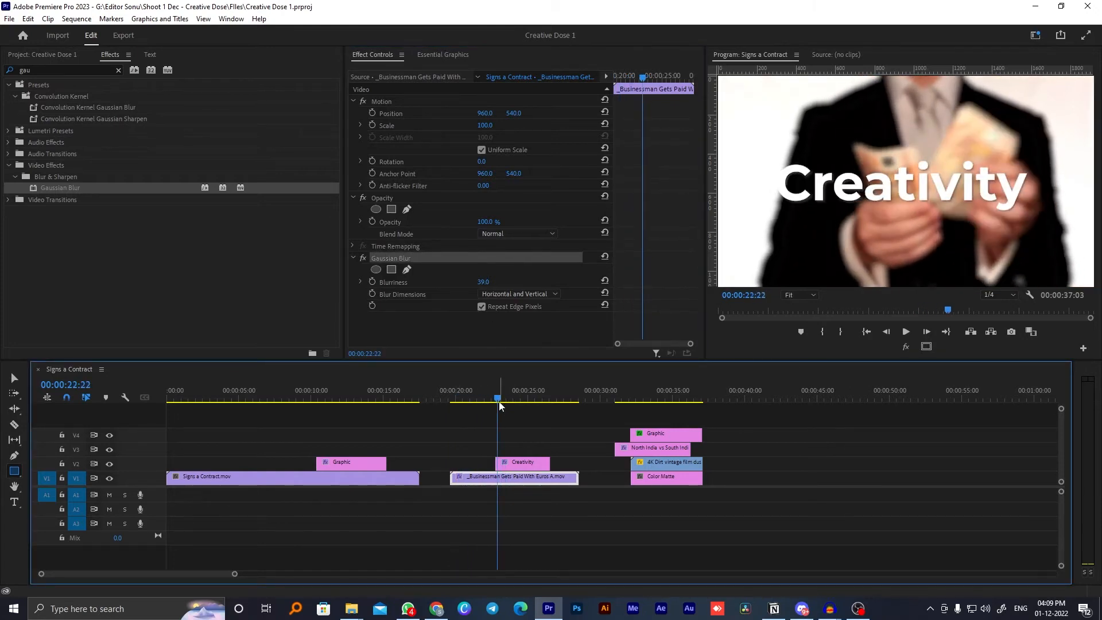
click(372, 282)
drag(497, 402, 490, 402)
mouse_move(483, 282)
mouse_down()
mouse_move(528, 283)
mouse_move(466, 283)
mouse_up()
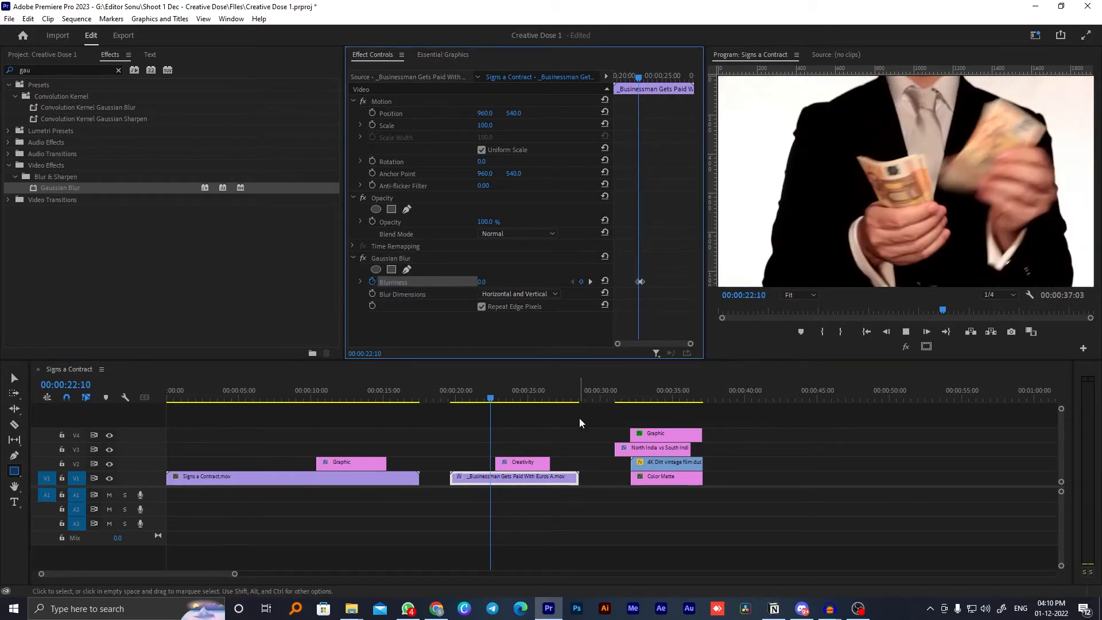
key(space)
key(ctrl+s)
- Split the Creativity title clip at 00:00:23:07
click(533, 462)
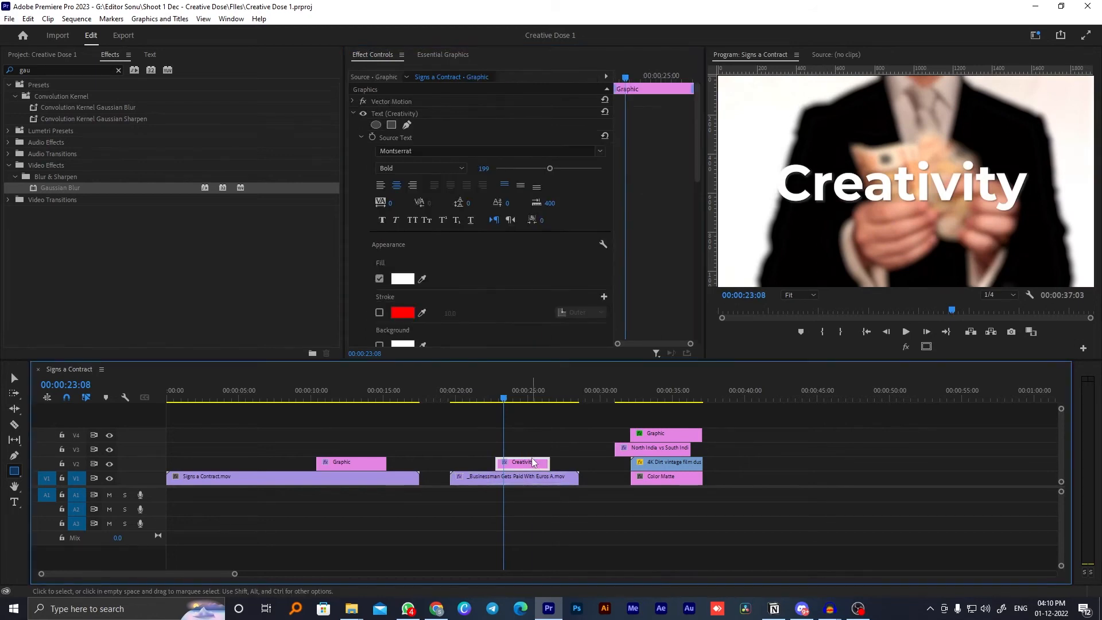
click(503, 403)
key(ctrl+k)
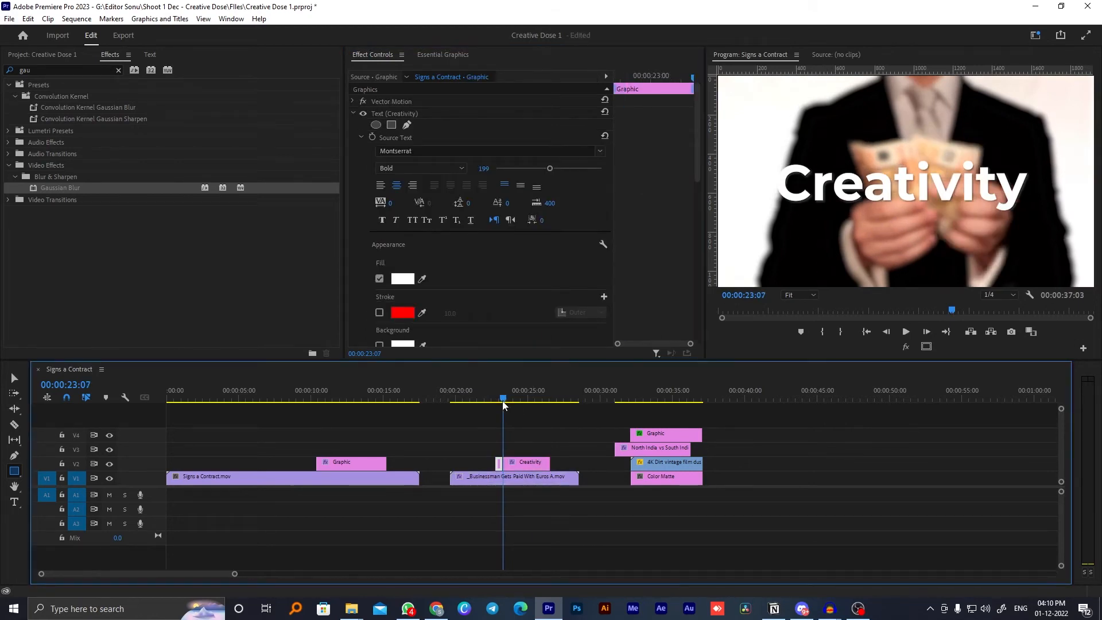
- Apply the SLIDE UP +++ [IN] preset from the Kyler Holland text animations to the short first piece of the Creativity title
click(118, 71)
click(8, 84)
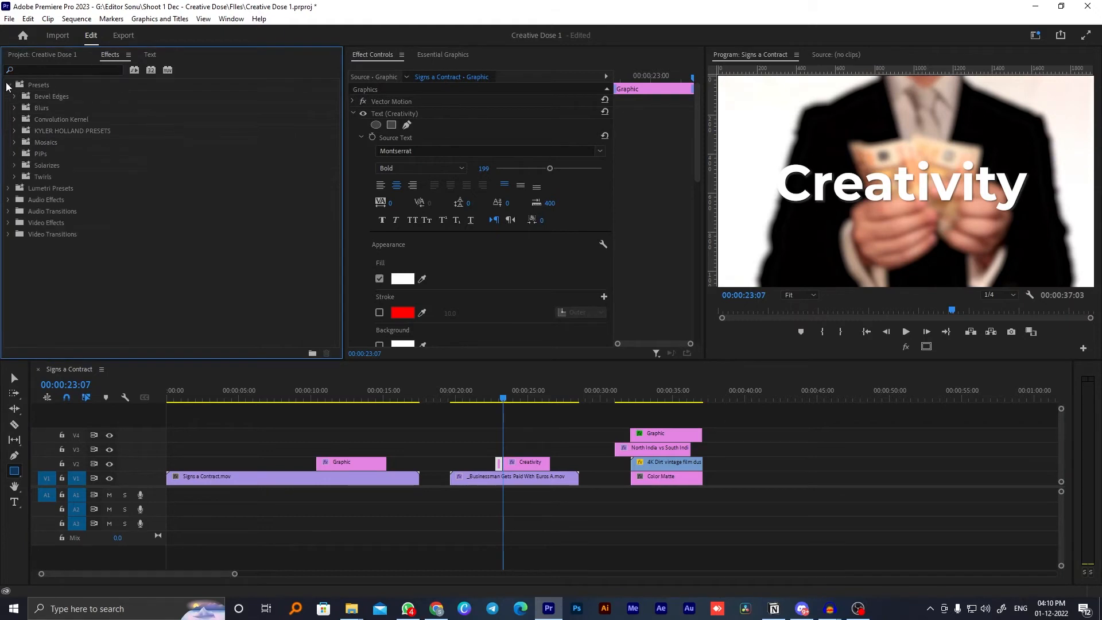
click(18, 130)
click(20, 143)
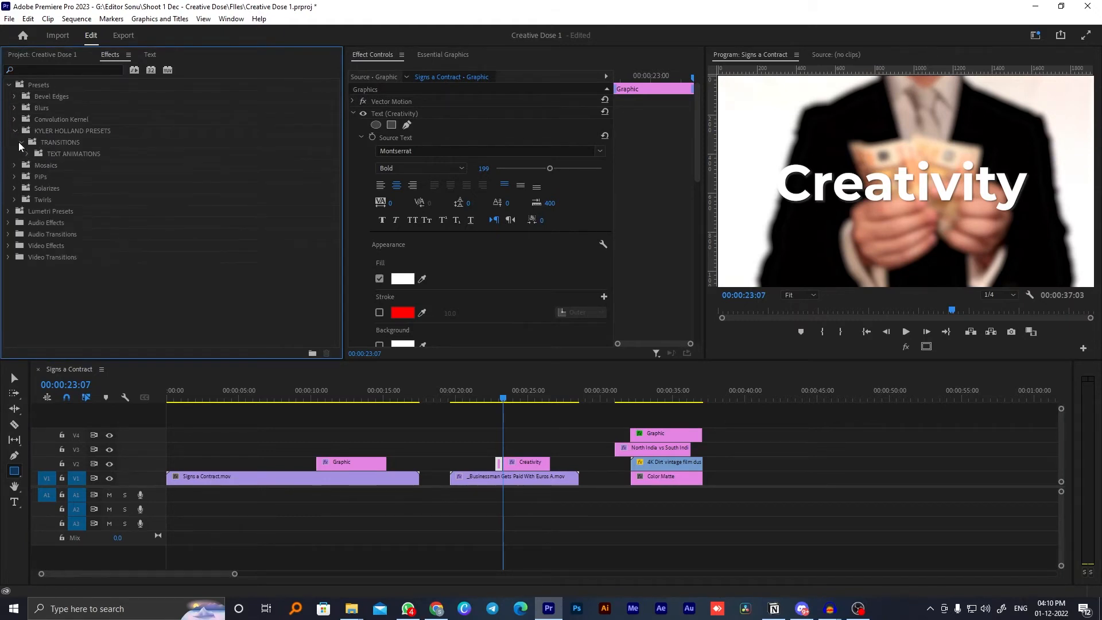
click(27, 155)
click(33, 165)
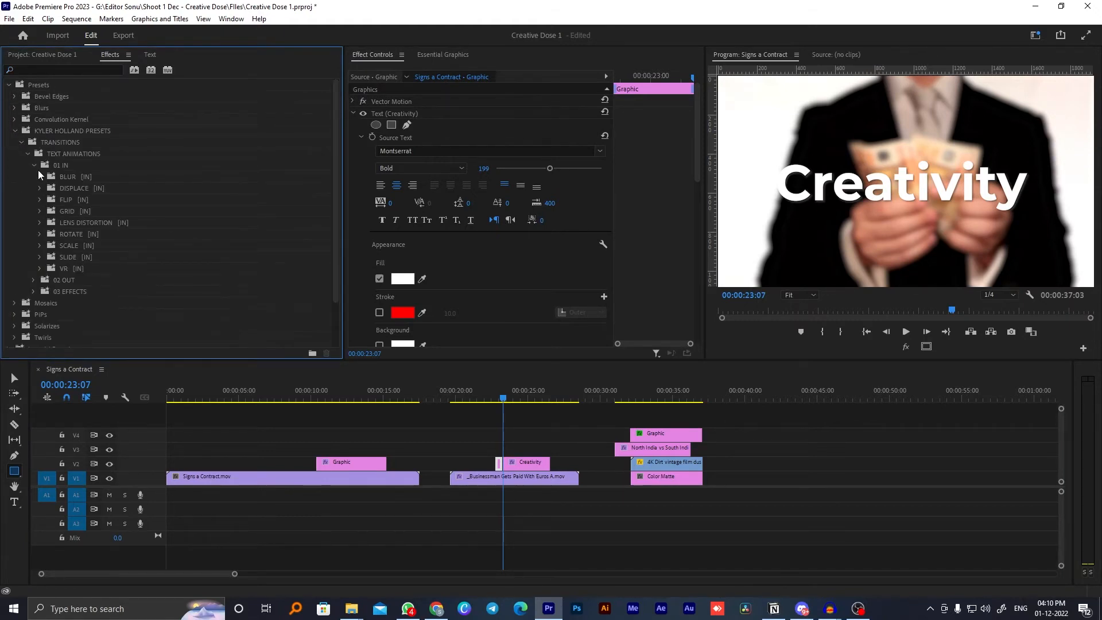
click(40, 258)
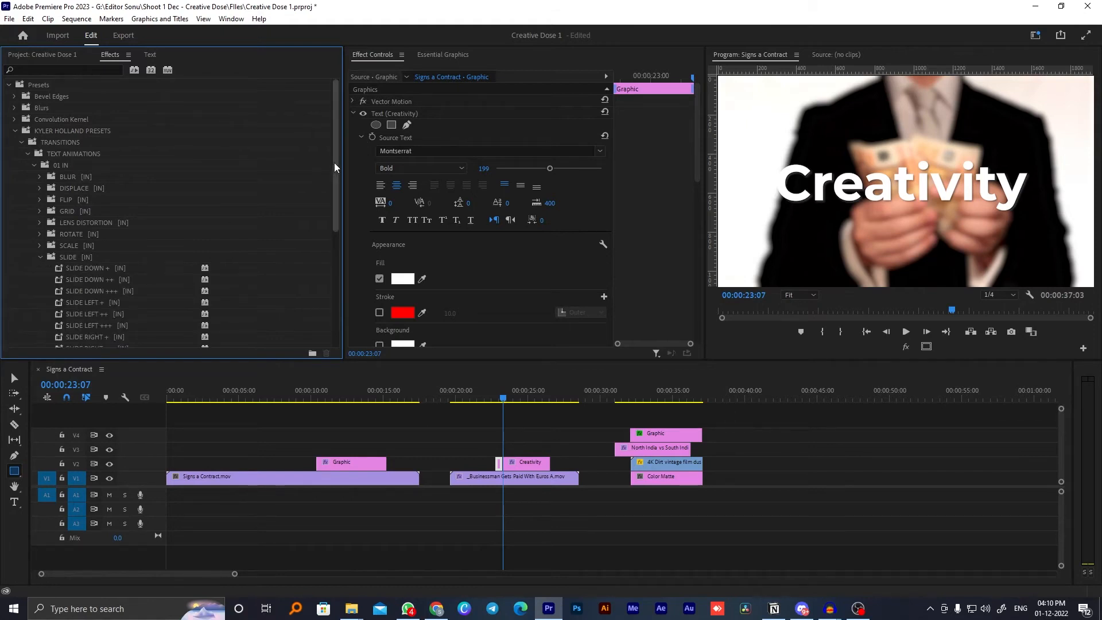
scroll(334, 164, down, 5)
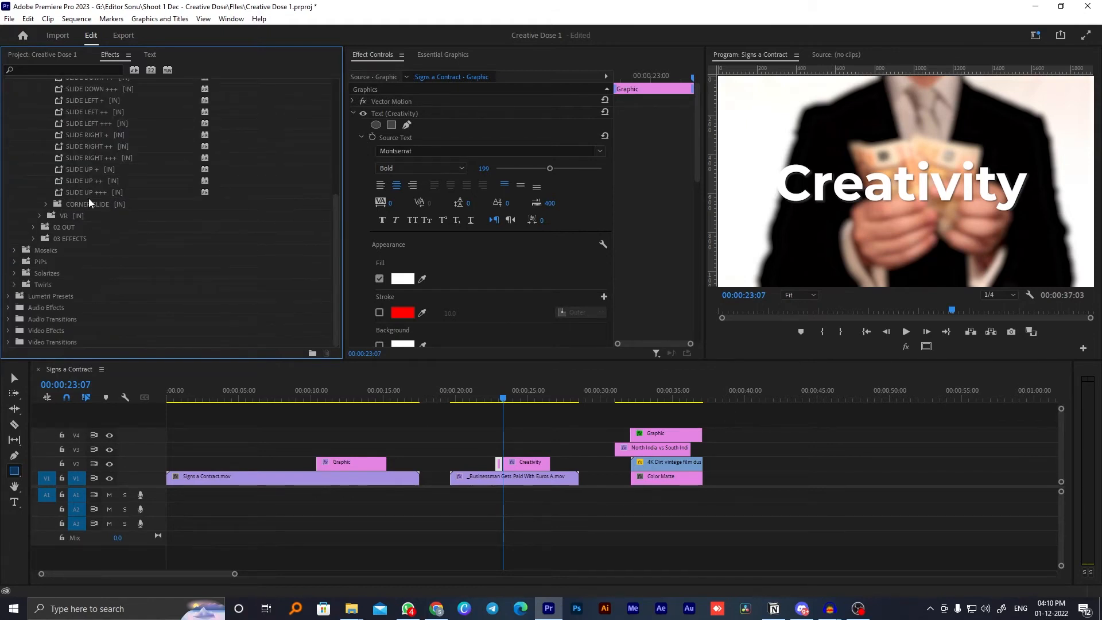
drag(96, 193, 500, 464)
- Play back the title's slide-up entrance from just before the text and save the project
click(491, 399)
key(space)
click(535, 419)
key(ctrl+s)
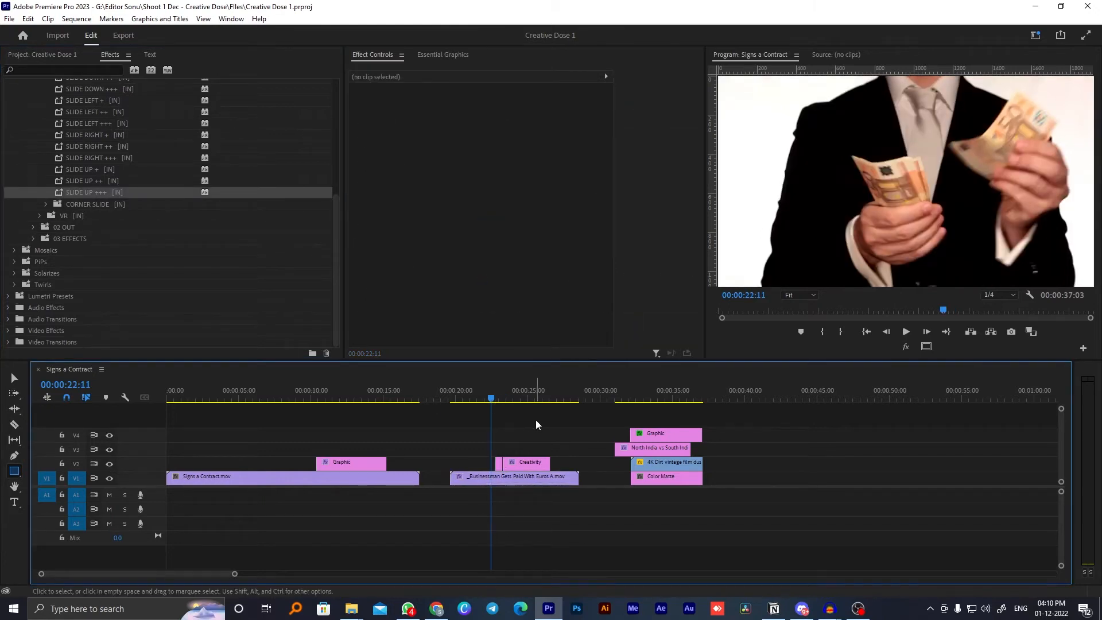
- Delete the short first piece of the split Creativity title, keeping only the longer remainder
click(944, 203)
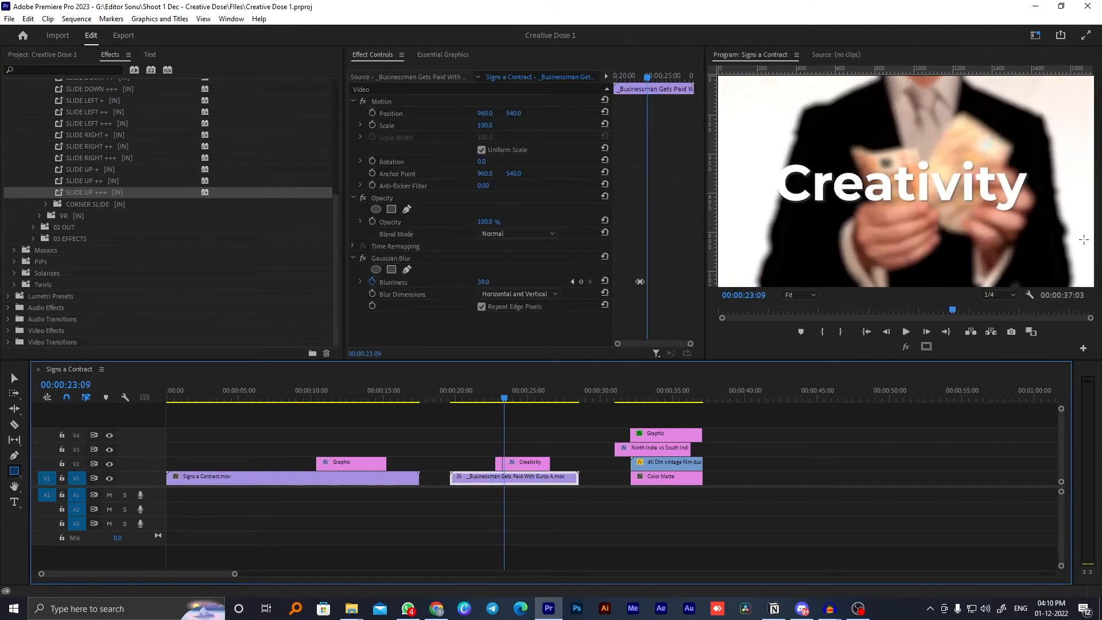
click(531, 462)
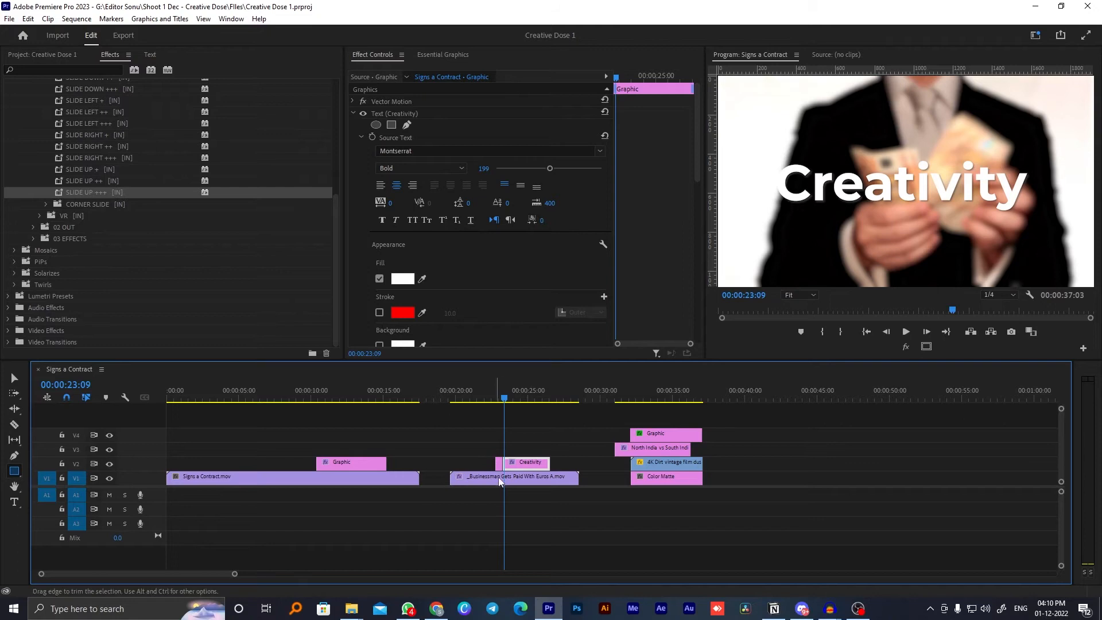
drag(499, 472, 504, 472)
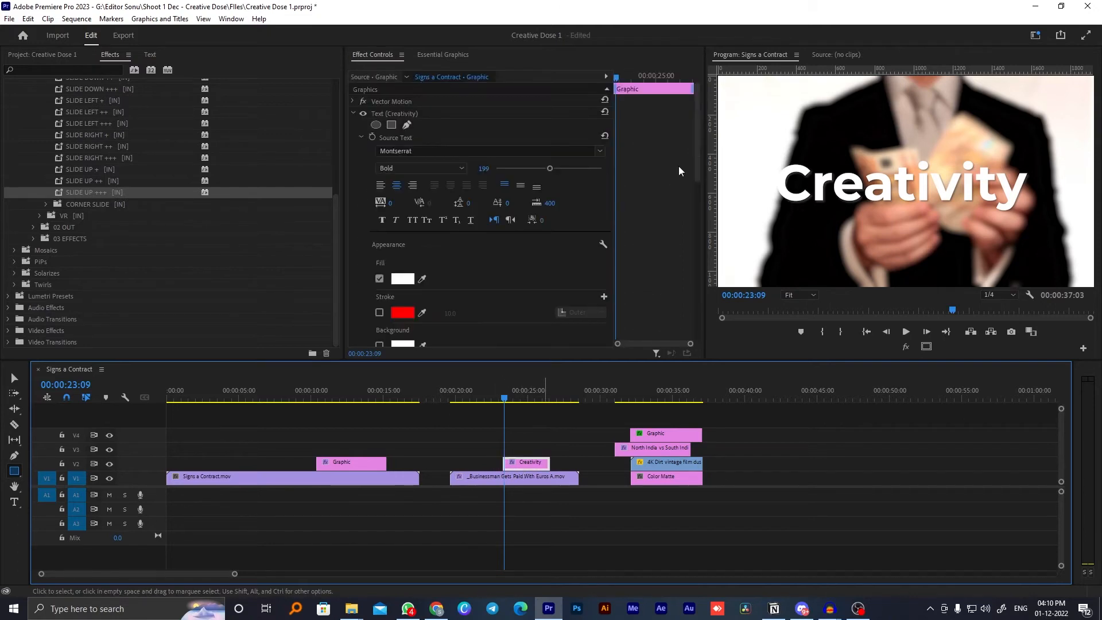
- Turn on the background for the Creativity title text
drag(696, 149, 705, 182)
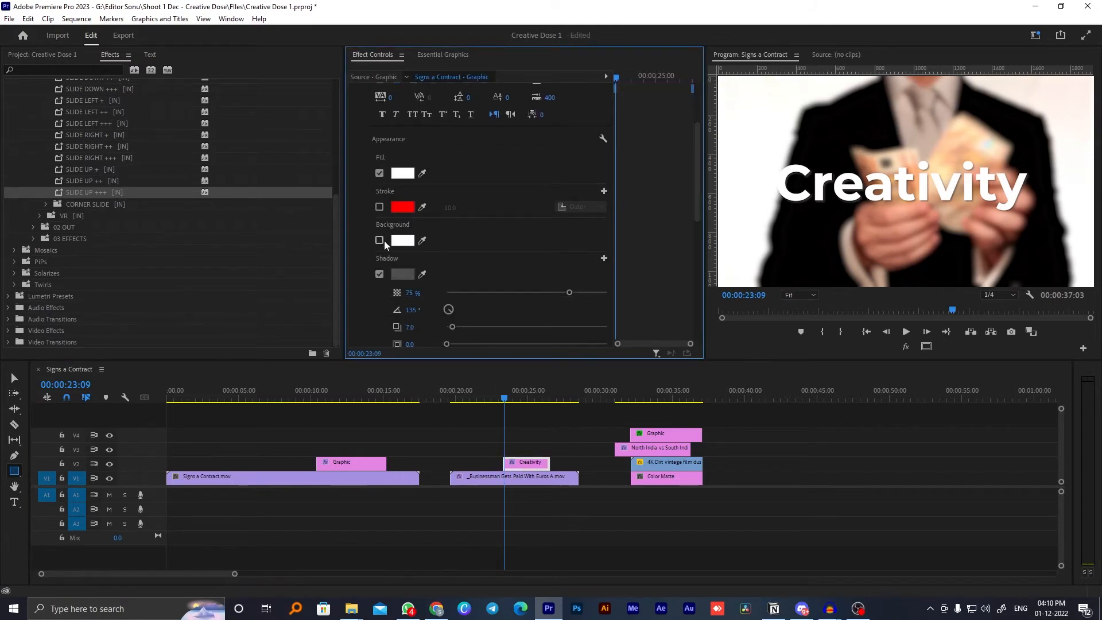
click(380, 240)
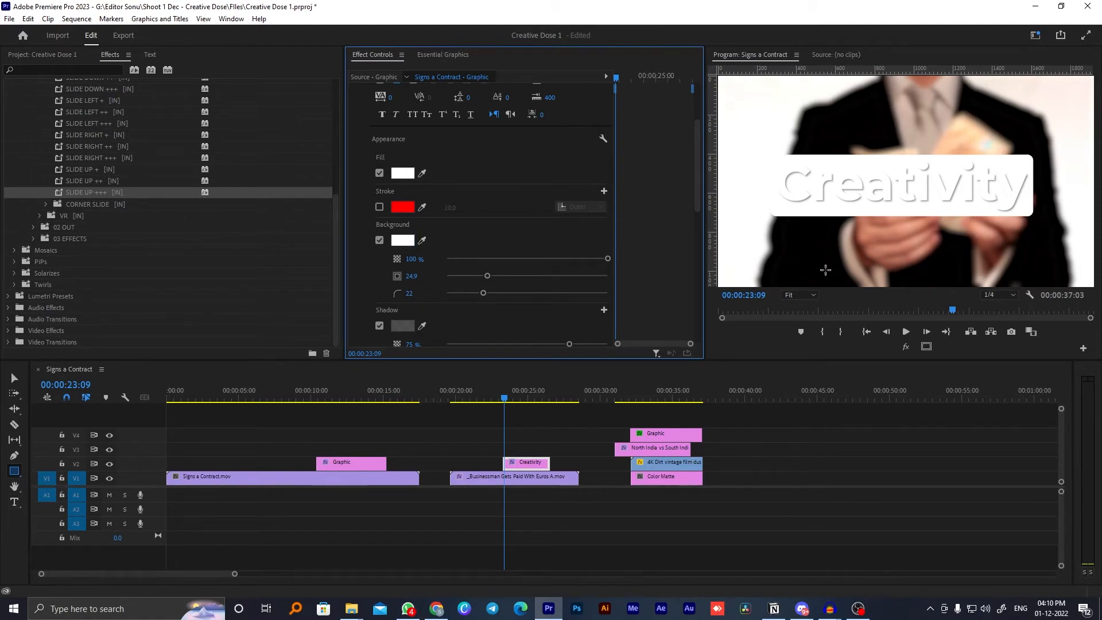
click(403, 174)
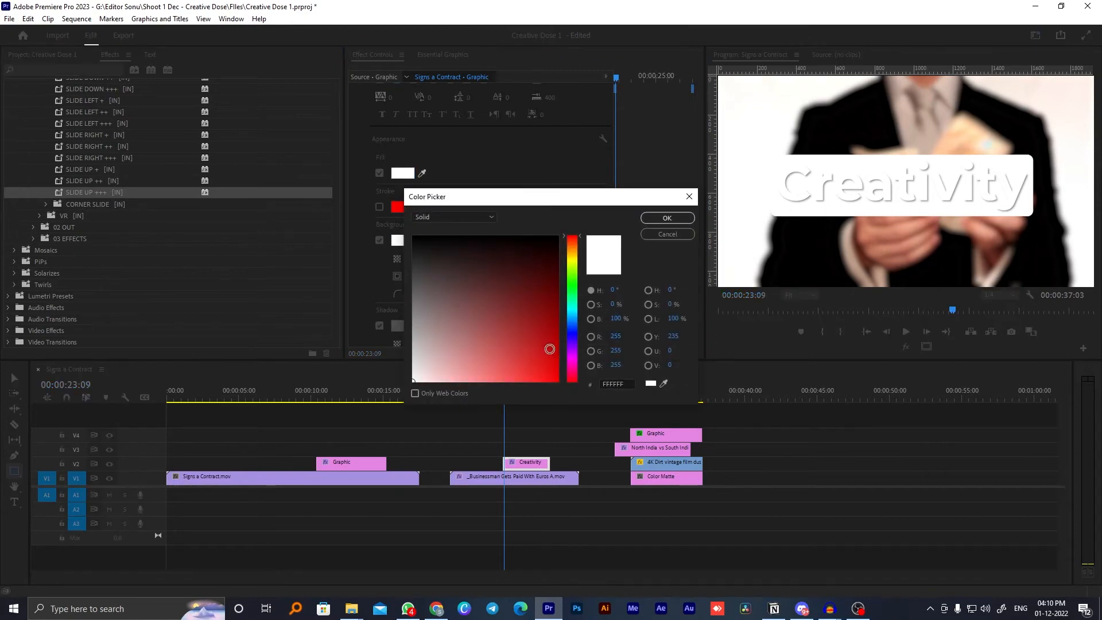
drag(572, 240, 574, 255)
click(689, 196)
- Set the Creativity title's background colour to yellow, FFD306
click(409, 246)
click(555, 376)
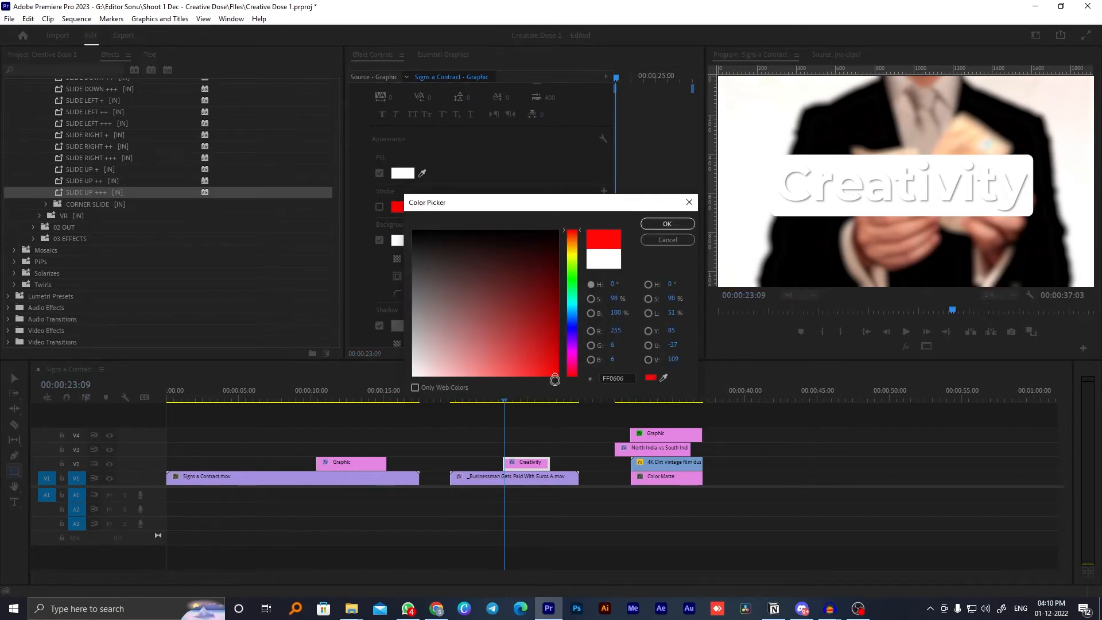
drag(572, 241, 573, 256)
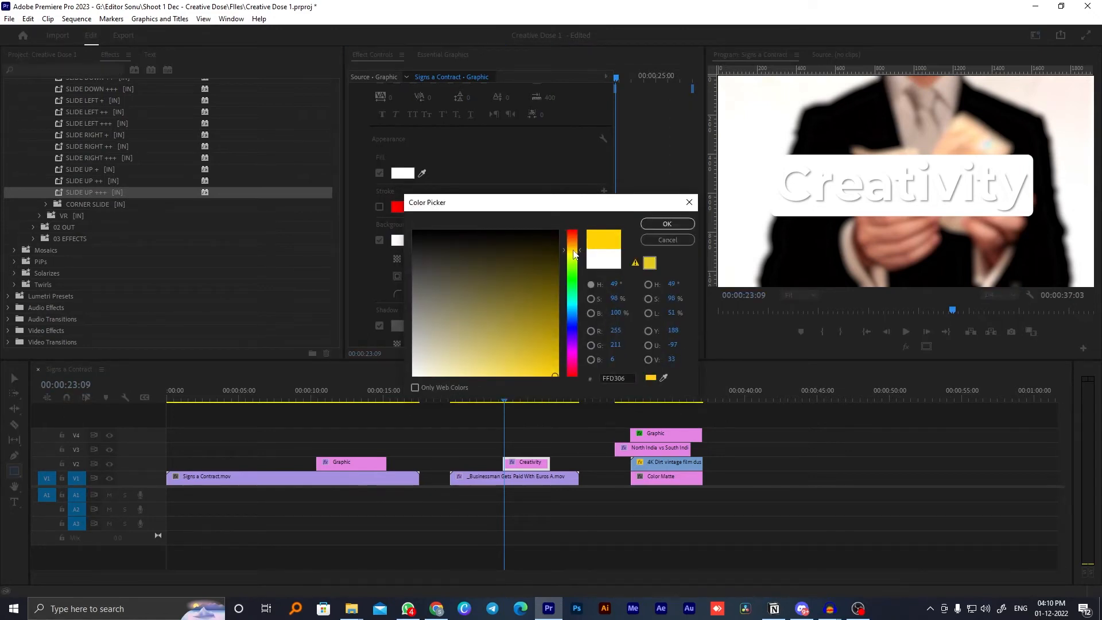
click(655, 228)
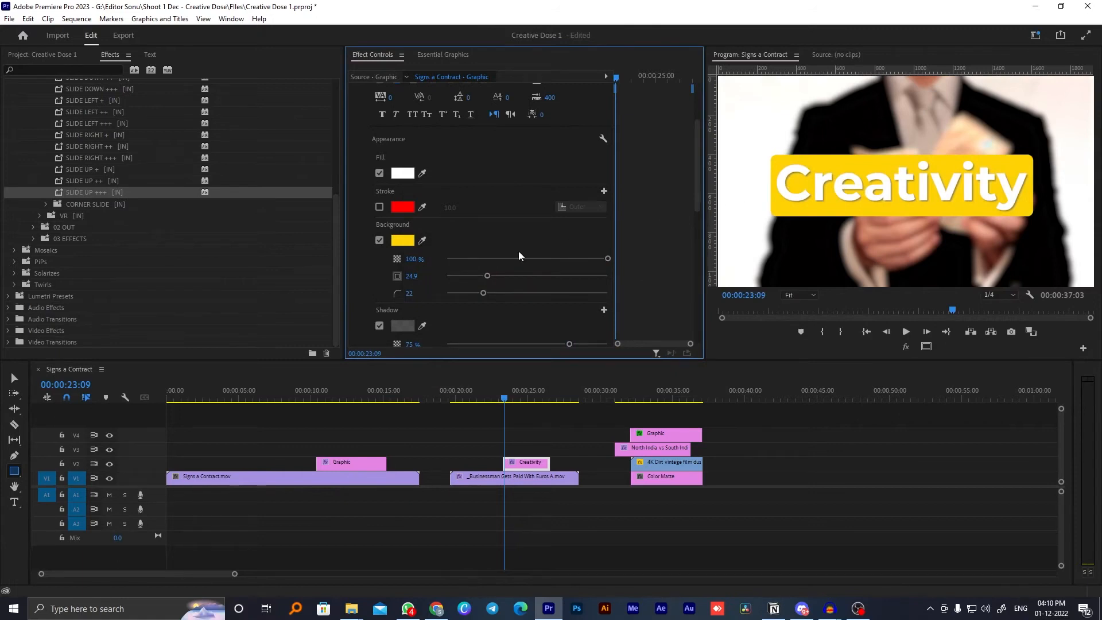
- Set the yellow background's size to 47.0 and its corner radius to 25, then deselect the title
drag(488, 275, 522, 276)
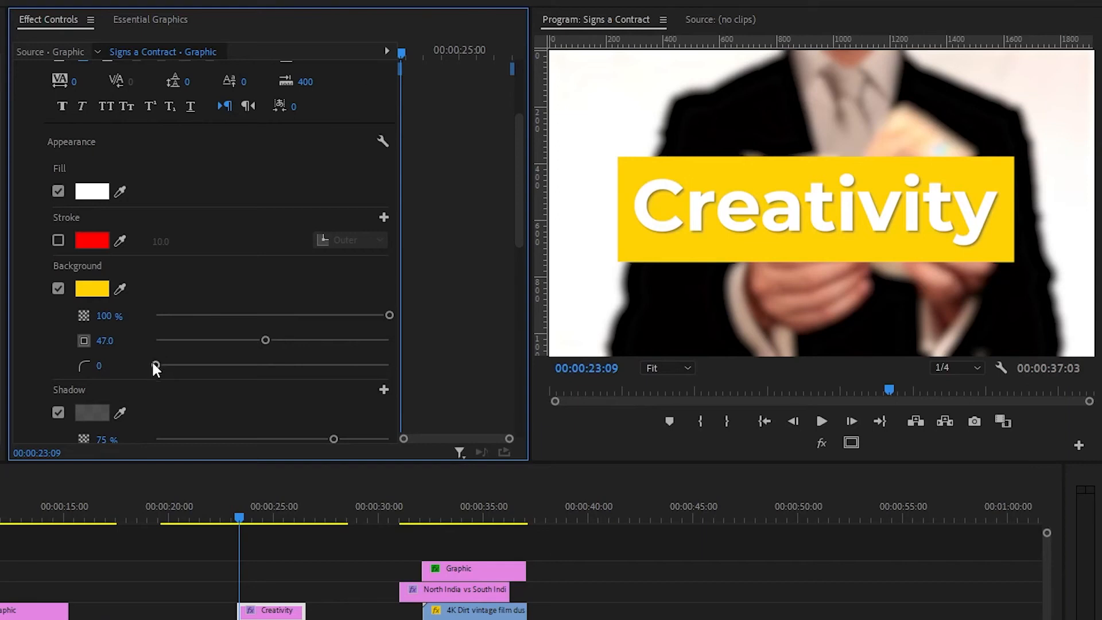
drag(154, 364, 189, 377)
drag(202, 367, 219, 360)
click(318, 550)
click(280, 591)
click(282, 610)
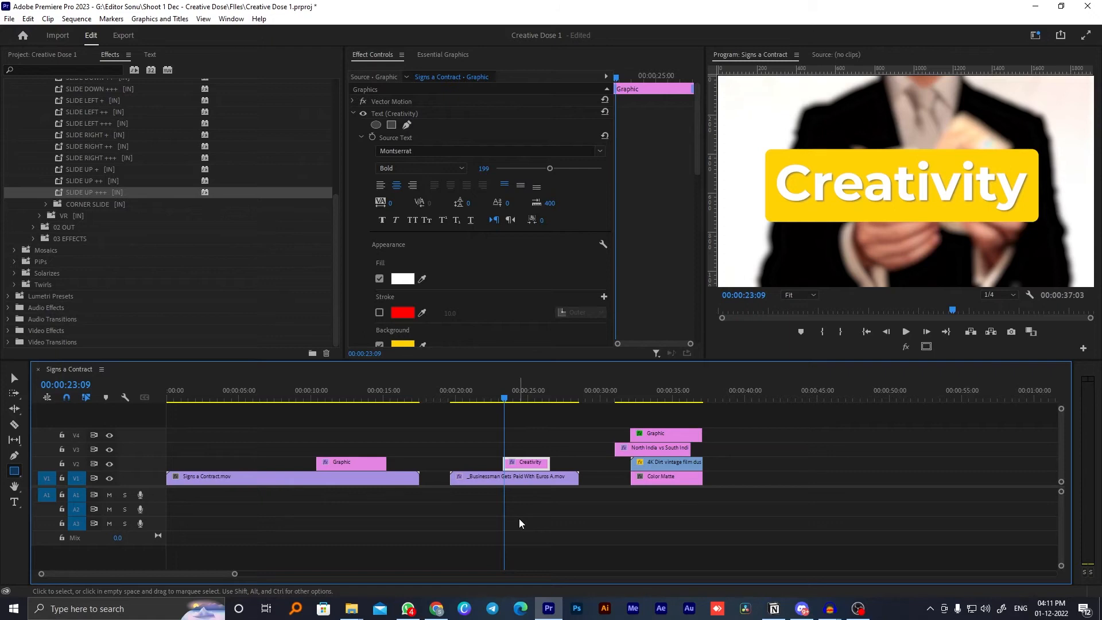
click(552, 435)
click(556, 418)
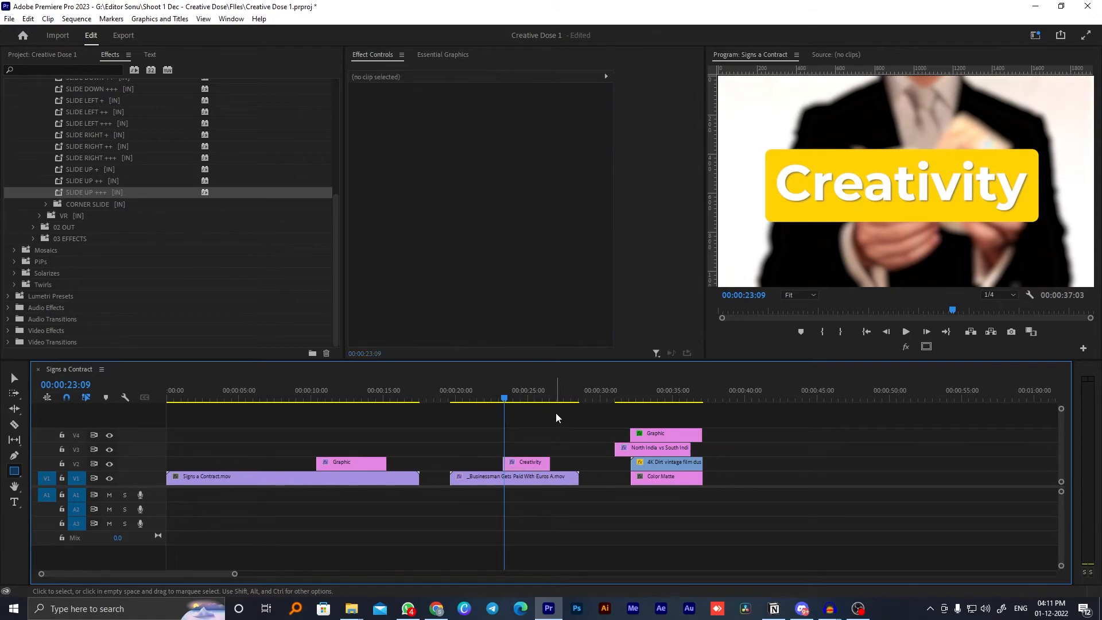
- At 00:00:24:21, set the corner radius of the Creativity title's background to 0
drag(520, 396, 526, 397)
click(524, 465)
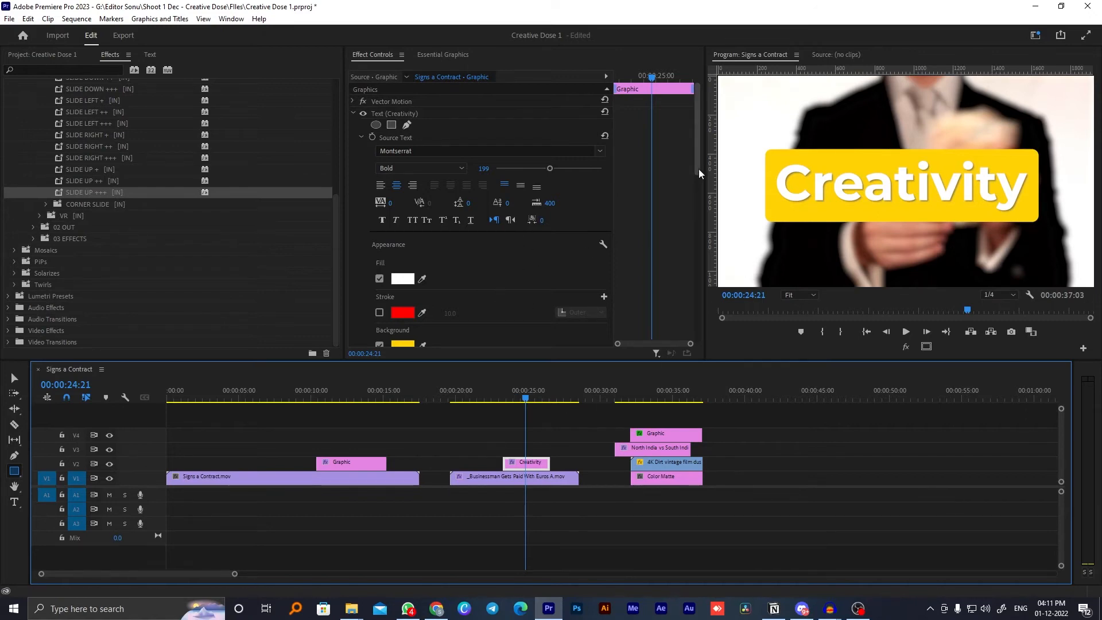
drag(698, 169, 703, 191)
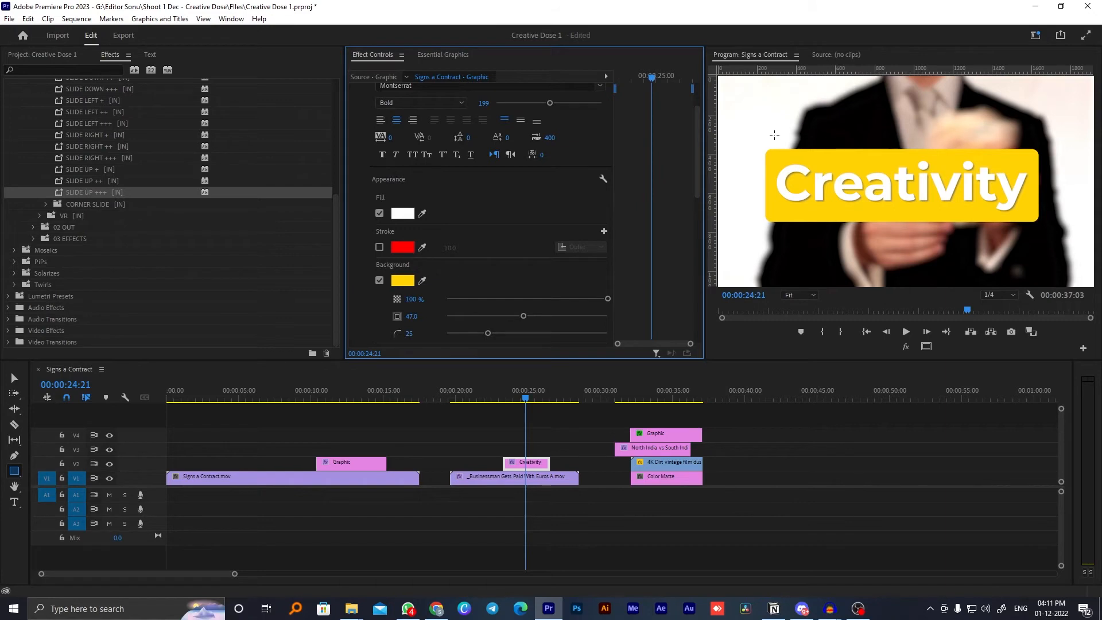
drag(487, 333, 435, 337)
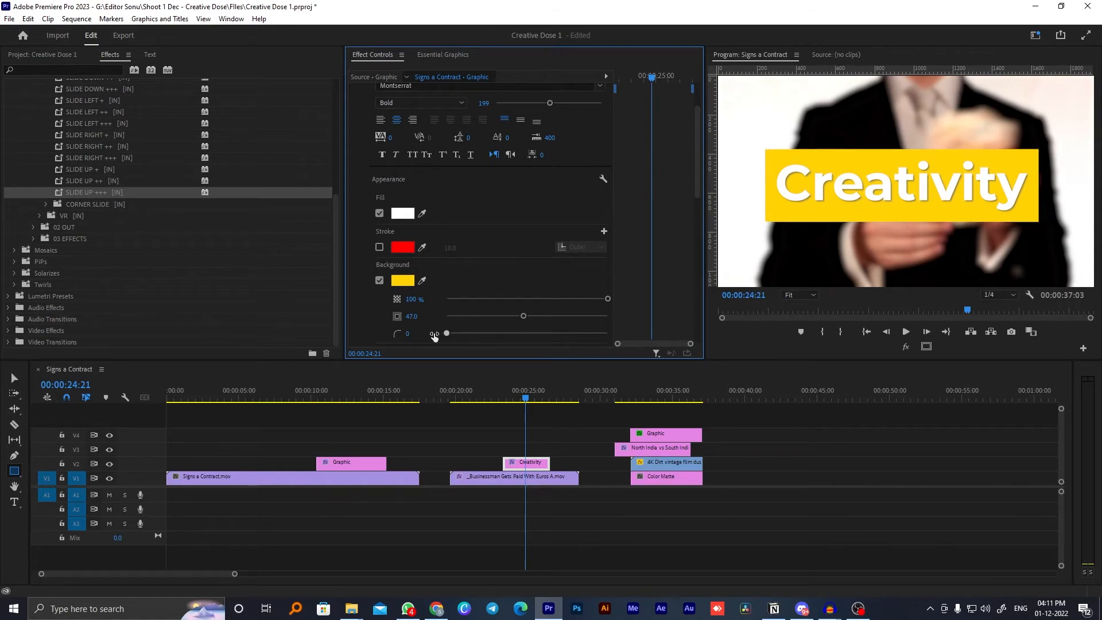
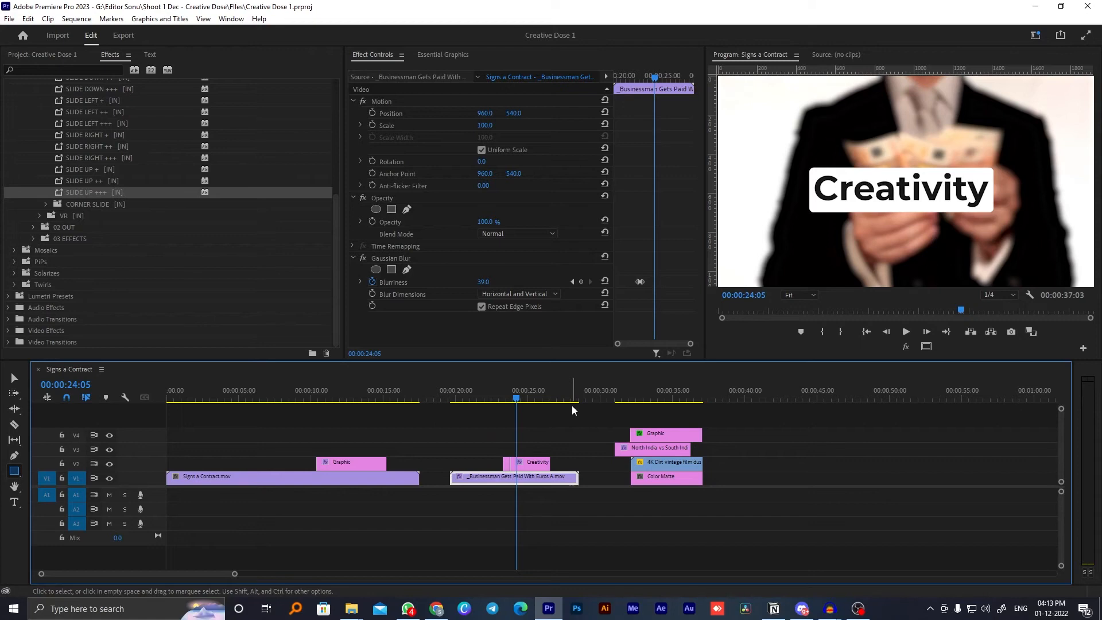
- Switch to Notion, examine the reference screenshots of text effects on the Creativity Dose page, and return to Premiere Pro
click(774, 609)
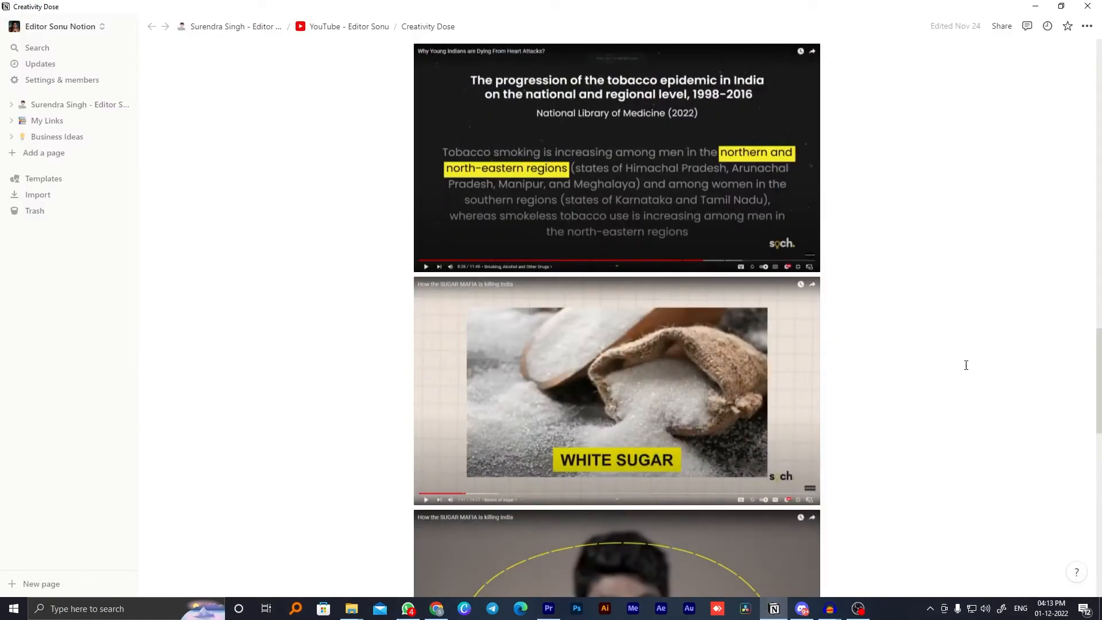
scroll(1098, 353, down, 4)
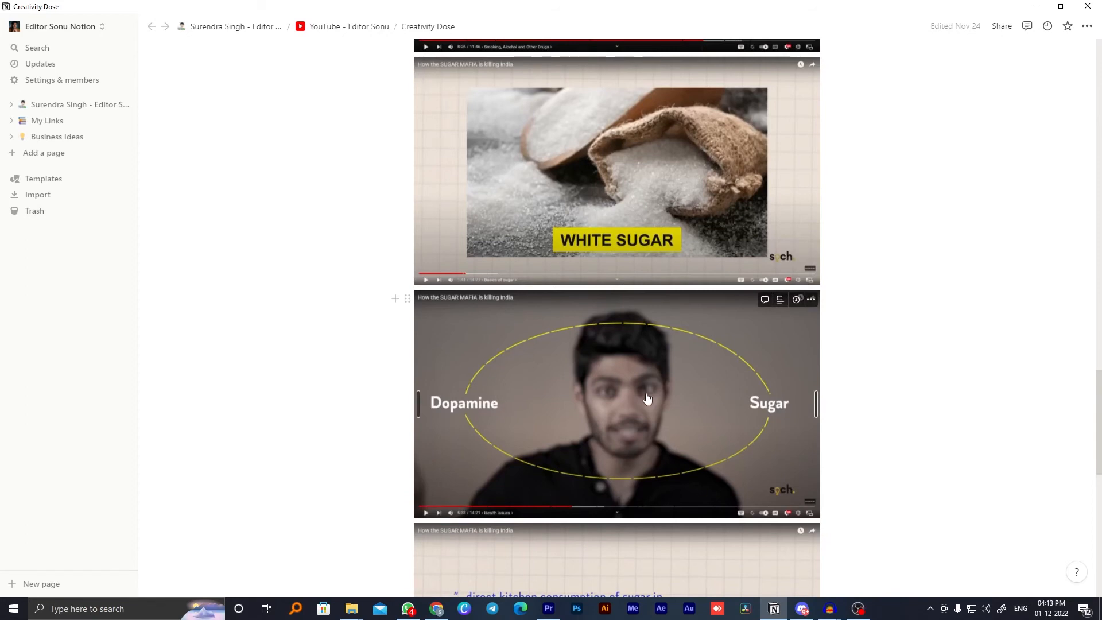
scroll(1092, 393, down, 5)
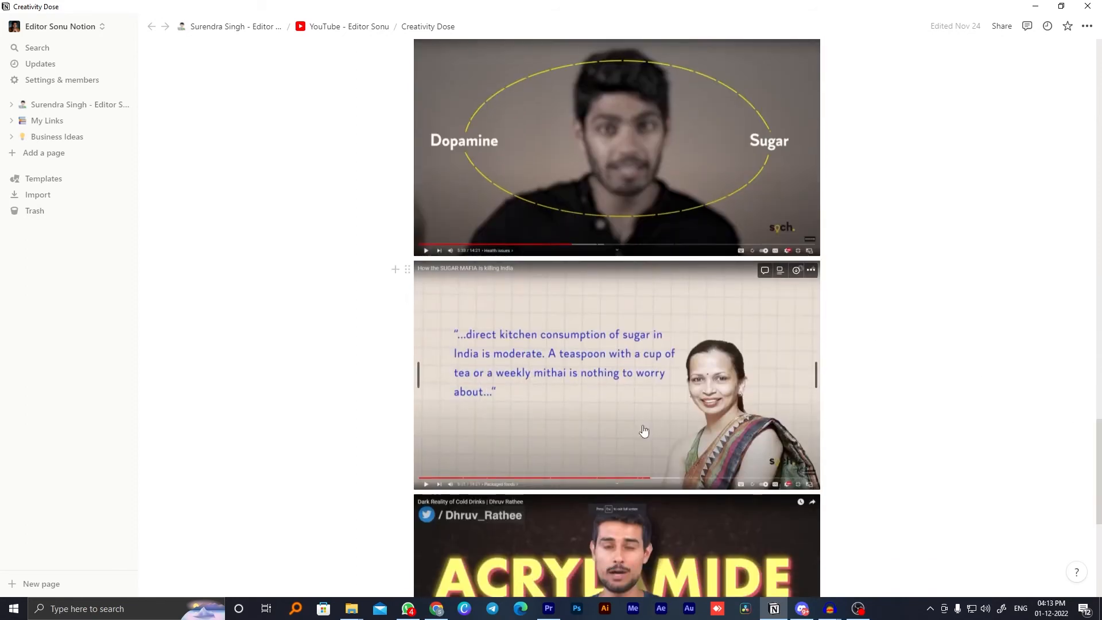
click(1036, 6)
click(780, 509)
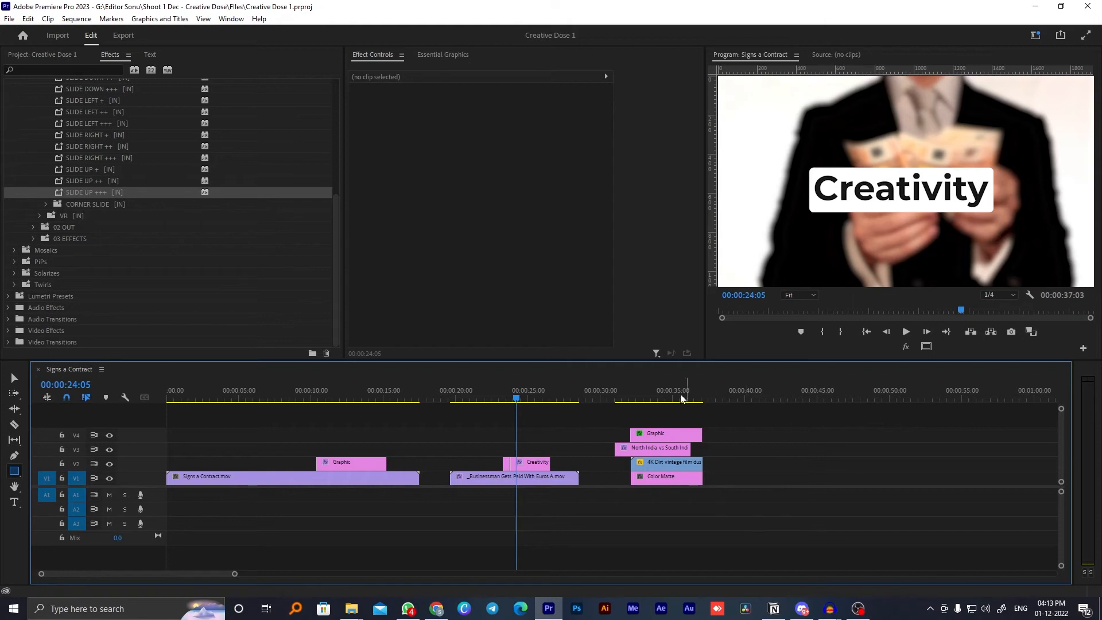
- Move the North India vs South India text clip to start at 00:00:32:03, and the V4 Graphic clip to about 00:00:09
click(634, 406)
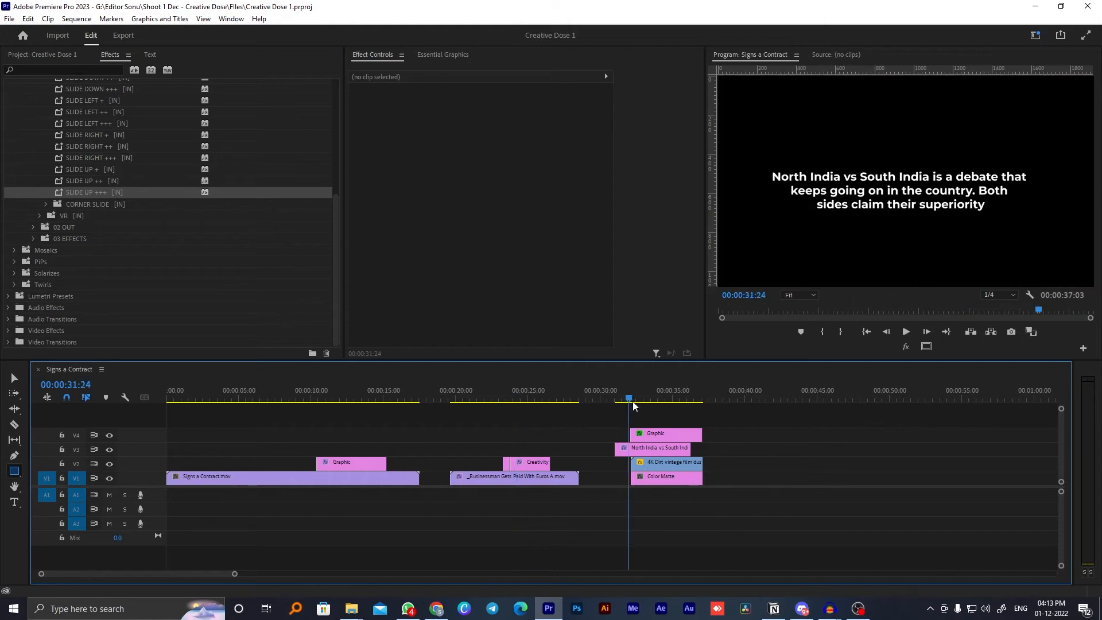
click(652, 452)
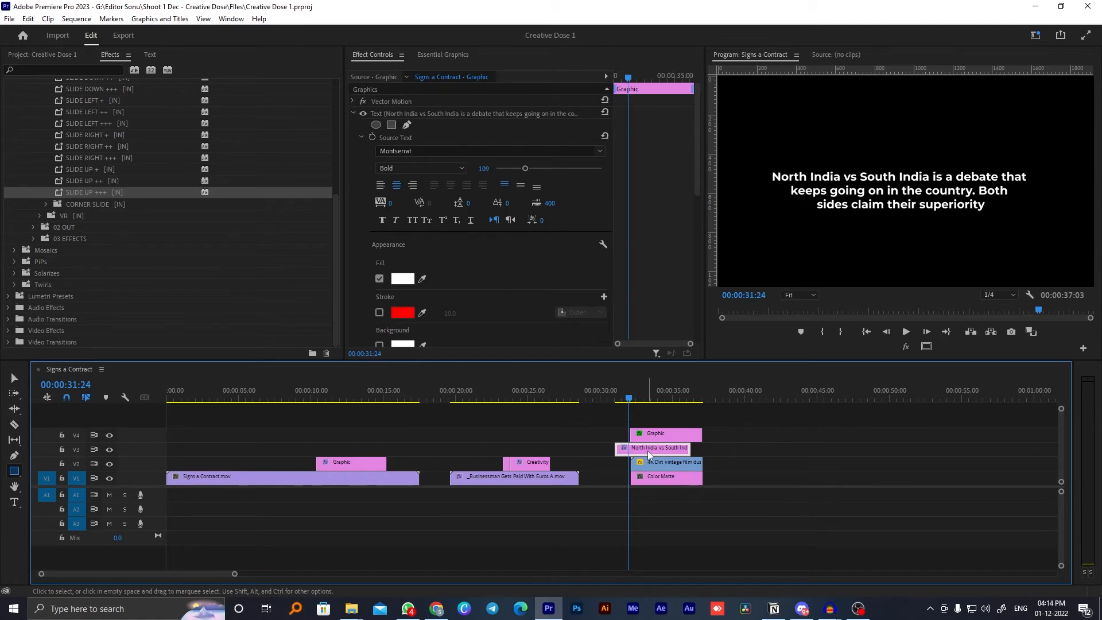
click(768, 525)
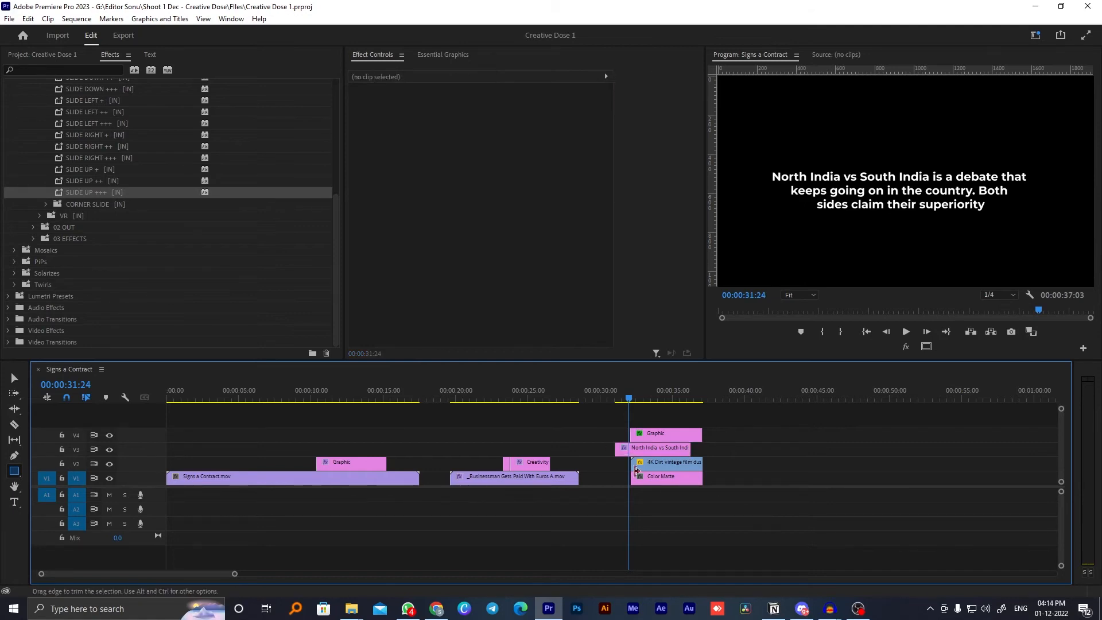
drag(654, 454, 699, 449)
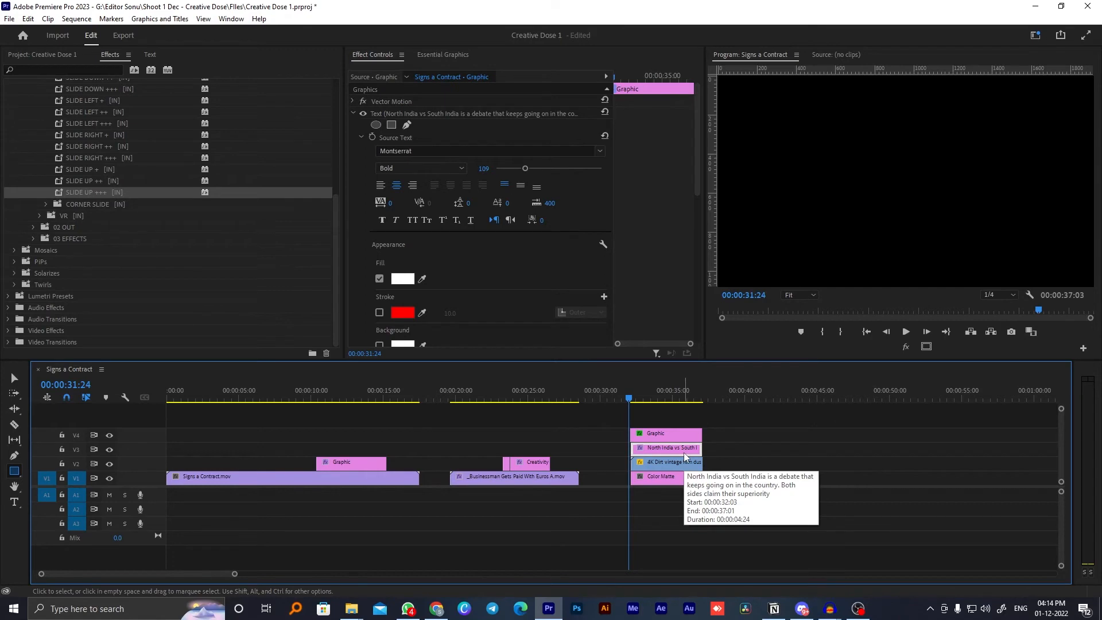
click(723, 420)
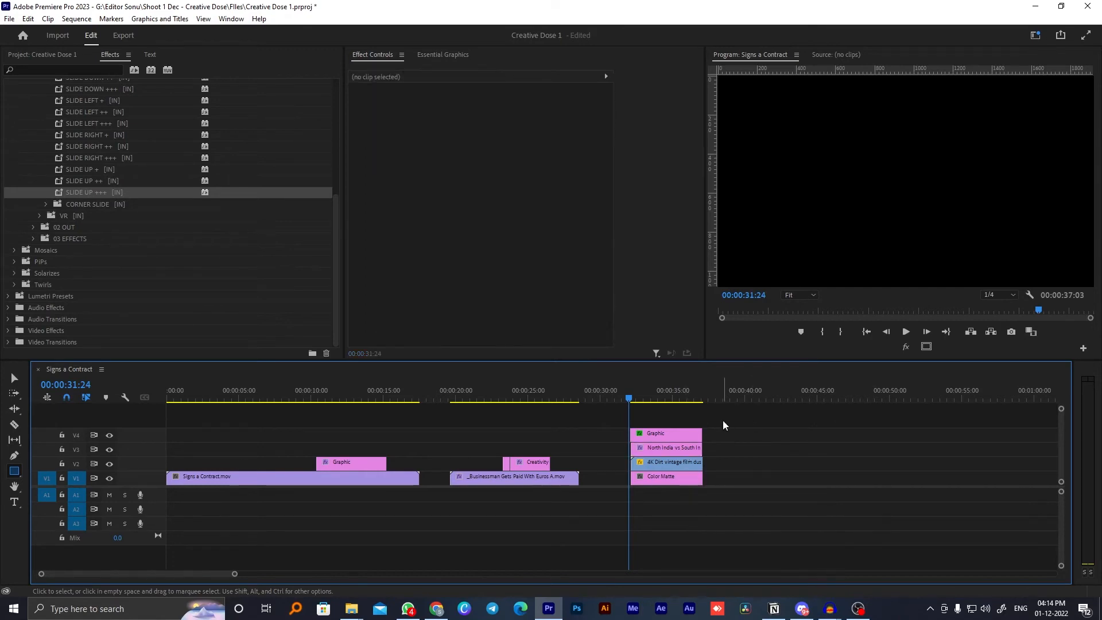
click(666, 448)
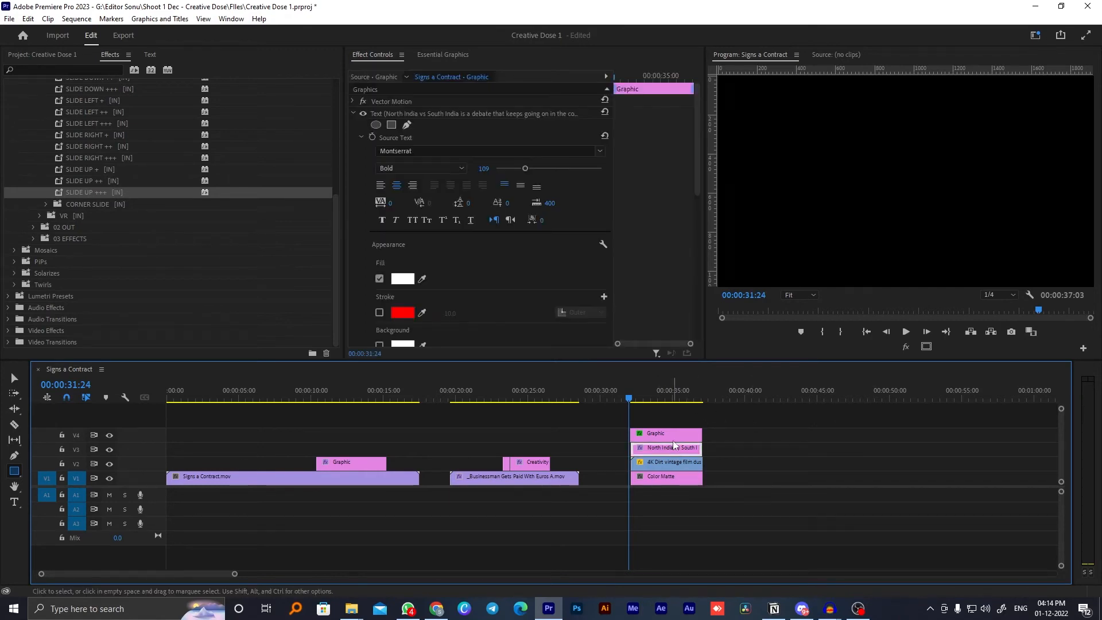
key(ctrl+z)
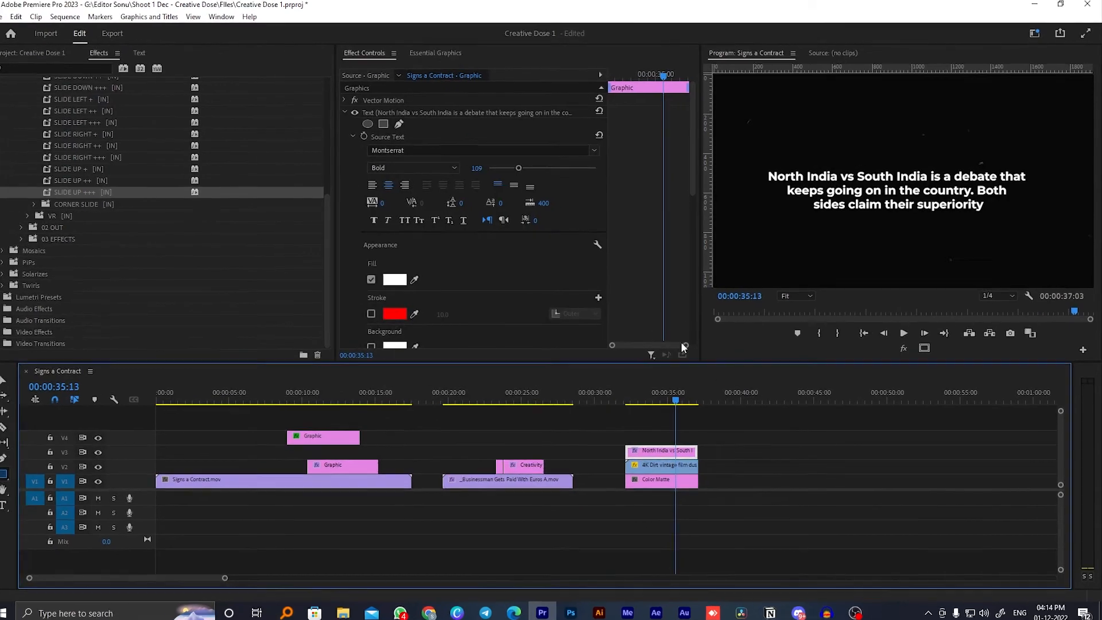
- Enable keyframing on the North India vs South India clip's Source Text at 00:00:36:14
click(353, 113)
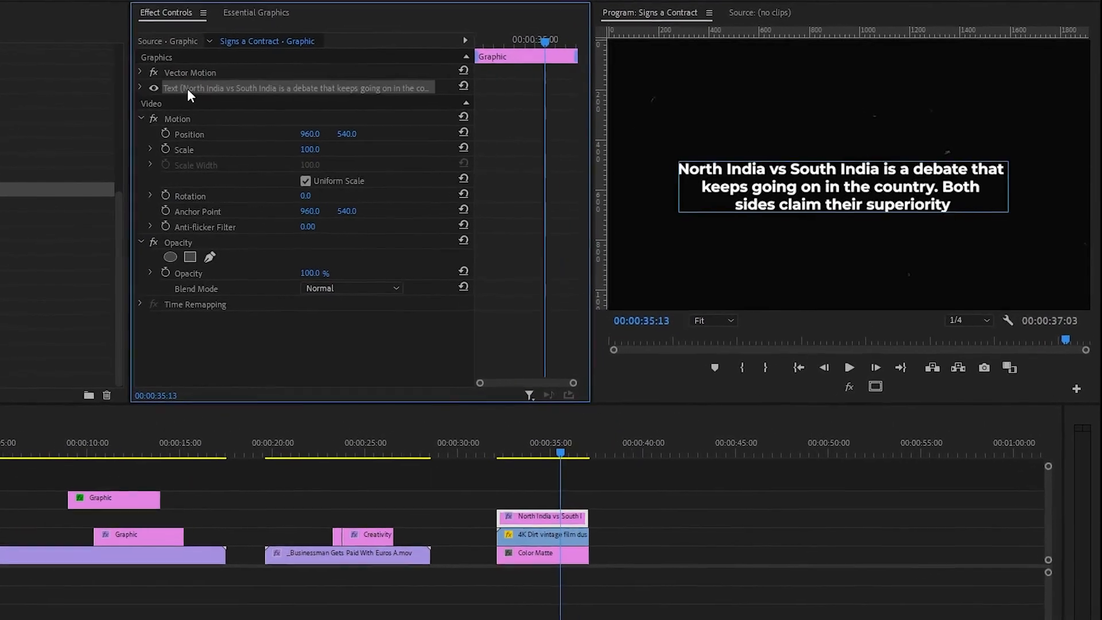
click(201, 94)
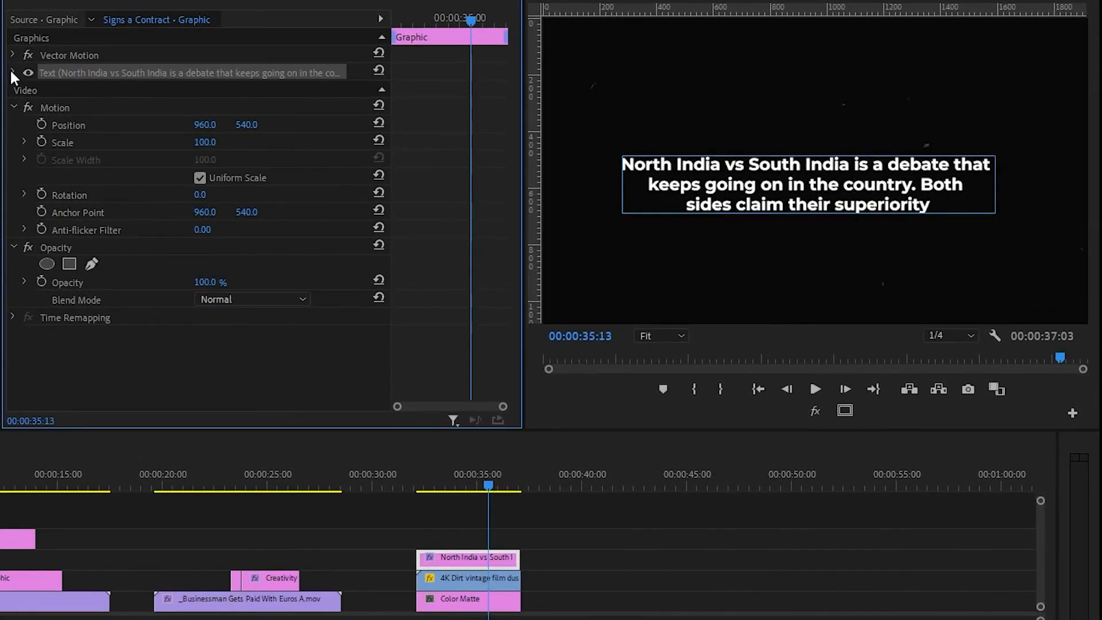
click(12, 73)
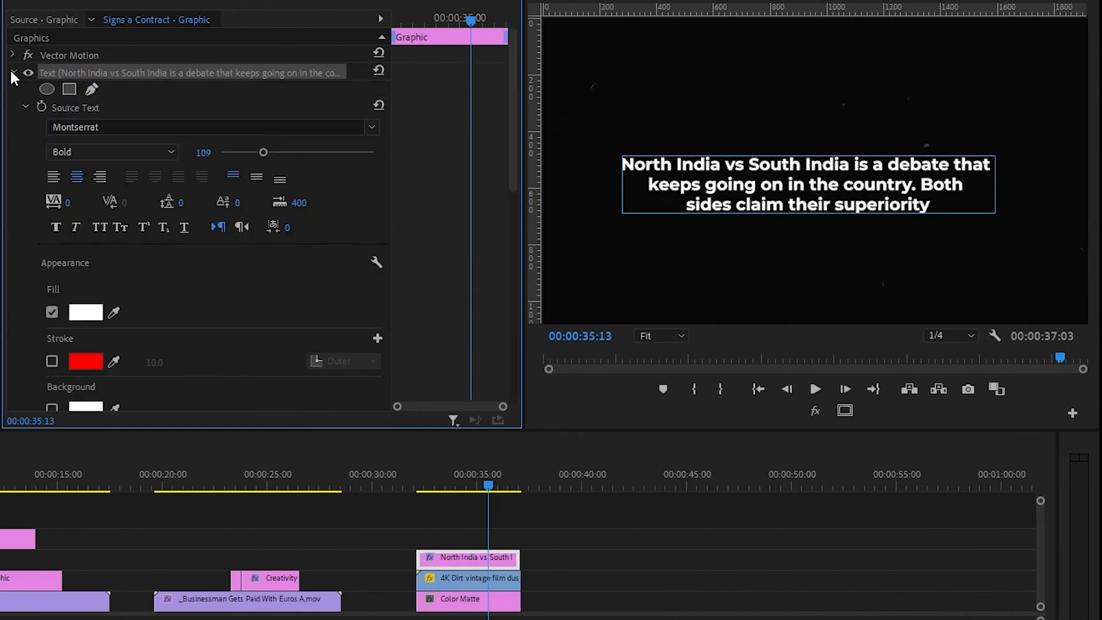
click(70, 109)
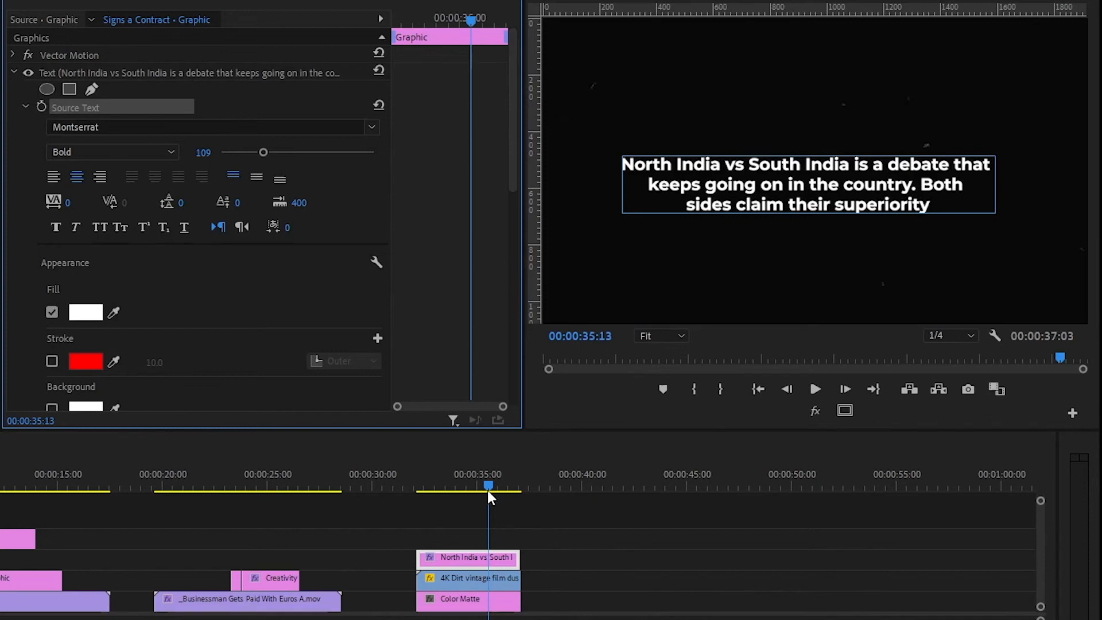
drag(493, 483, 509, 483)
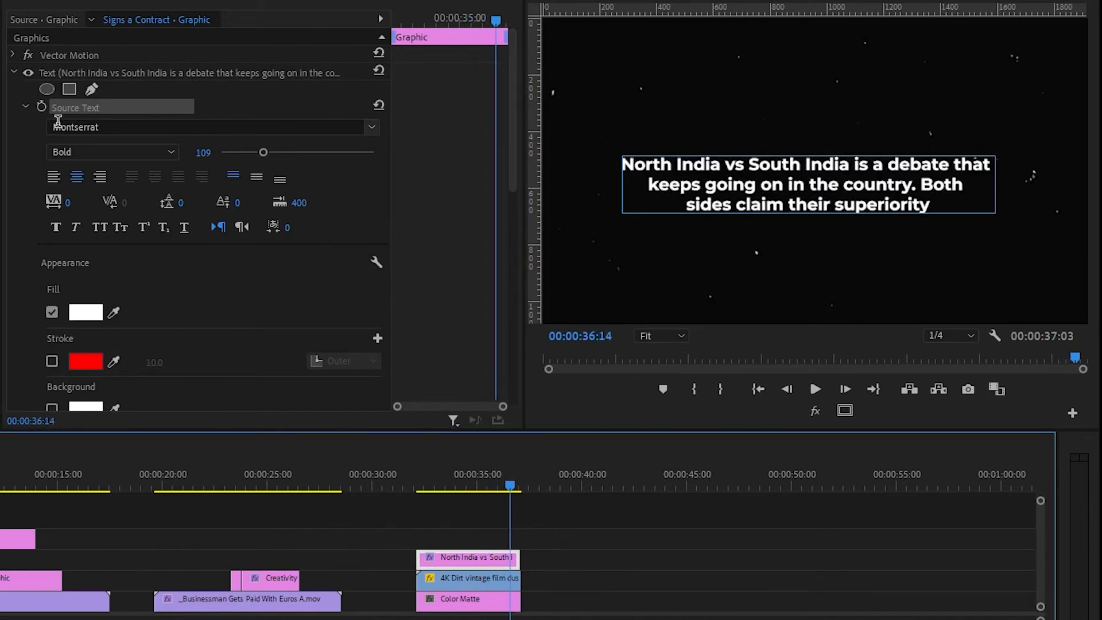
click(41, 107)
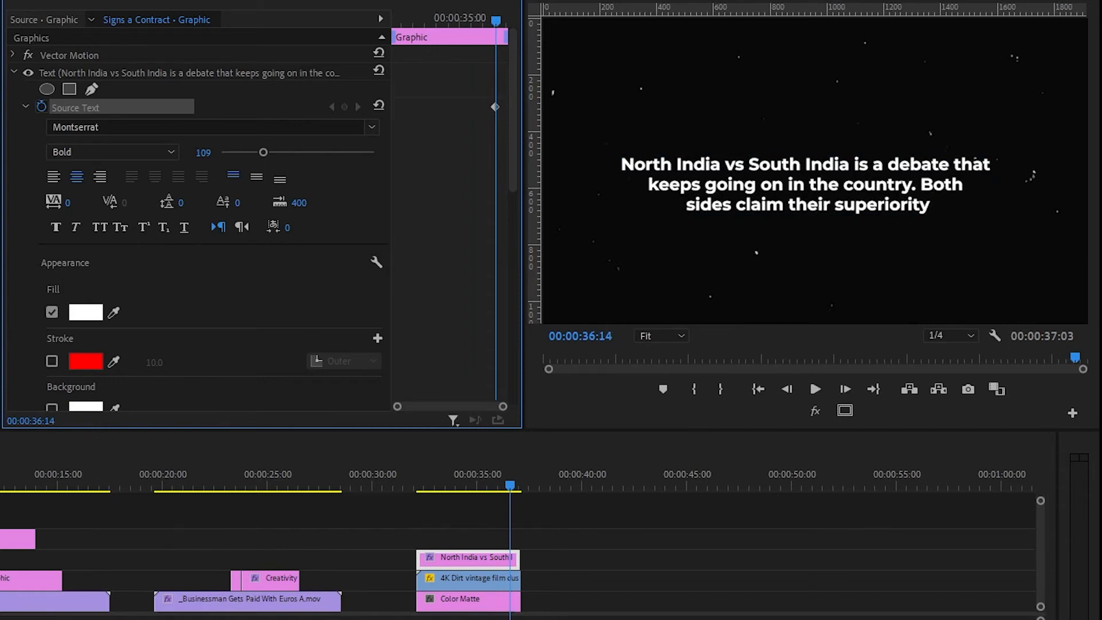
- Delete the text's last letters while stepping back frame by frame to 00:00:36:08, until it ends at "sides claim"
double_click(930, 199)
click(937, 200)
click(943, 205)
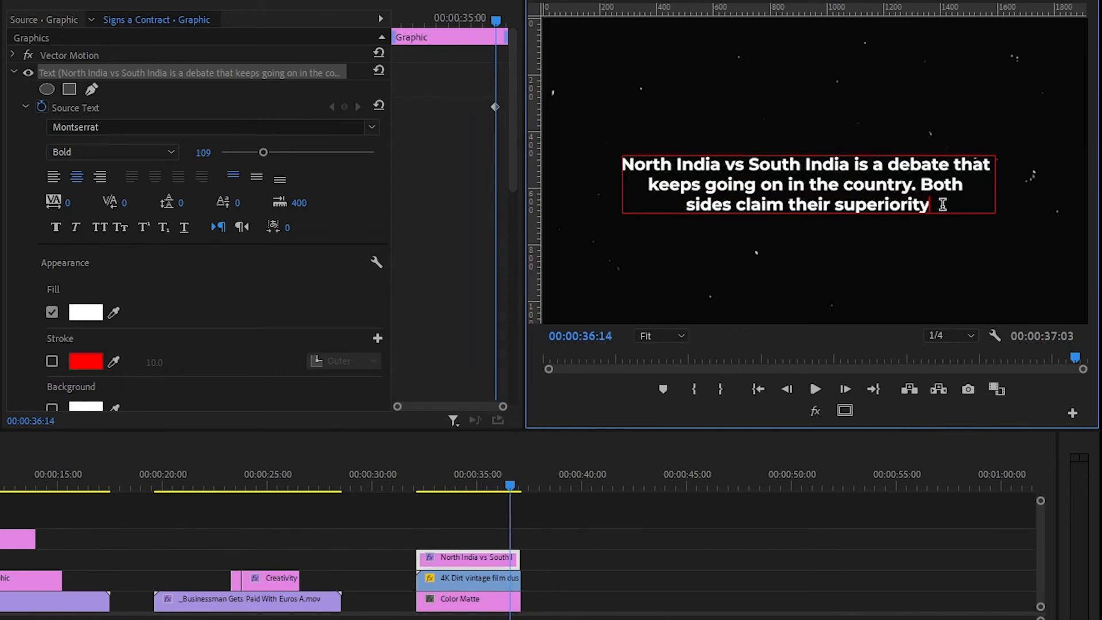
click(788, 390)
click(788, 390)
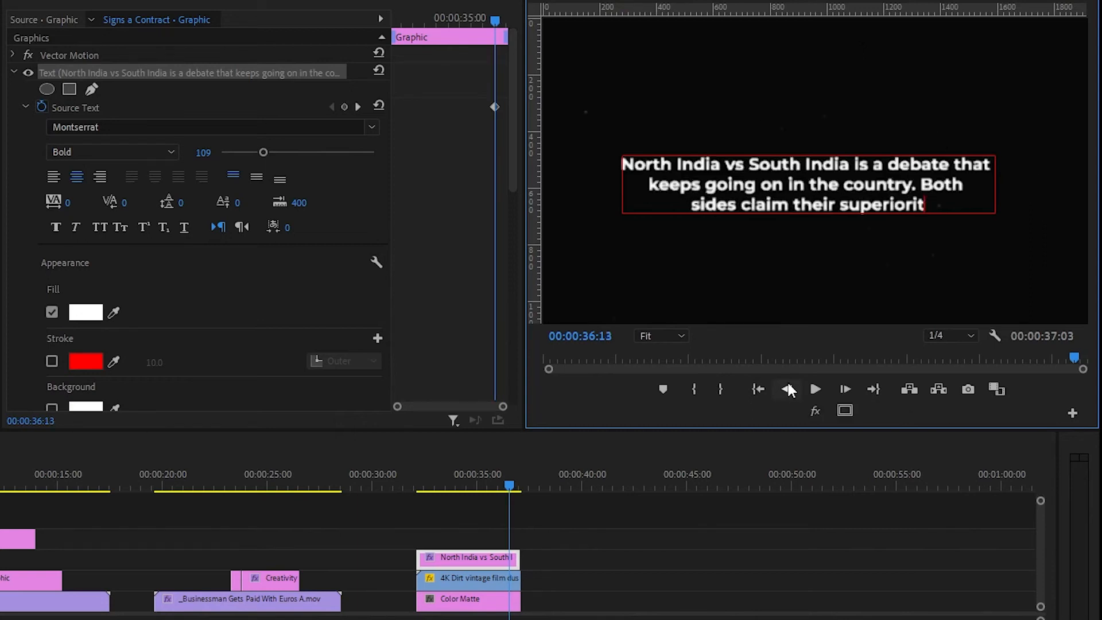
click(788, 390)
click(788, 390)
click(788, 390)
click(789, 391)
key(BackSpace)
key(BackSpace)
key(BackSpace)
key(BackSpace)
key(BackSpace)
key(BackSpace)
key(BackSpace)
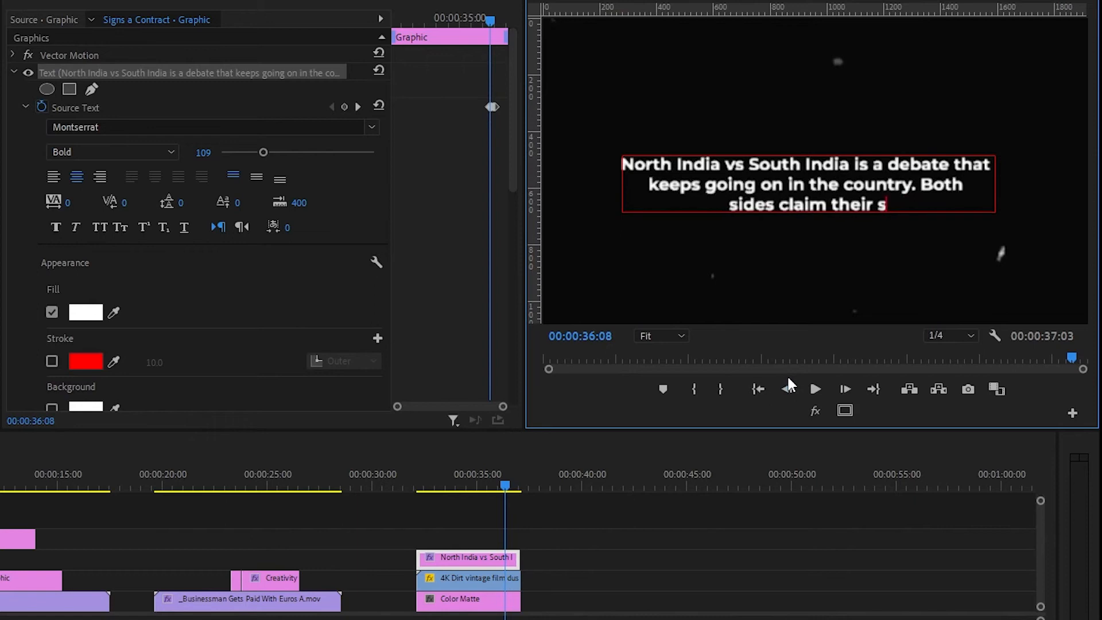
key(BackSpace)
key(BackSpace)
key(BackSpace)
key(BackSpace)
key(BackSpace)
key(BackSpace)
key(BackSpace)
key(BackSpace)
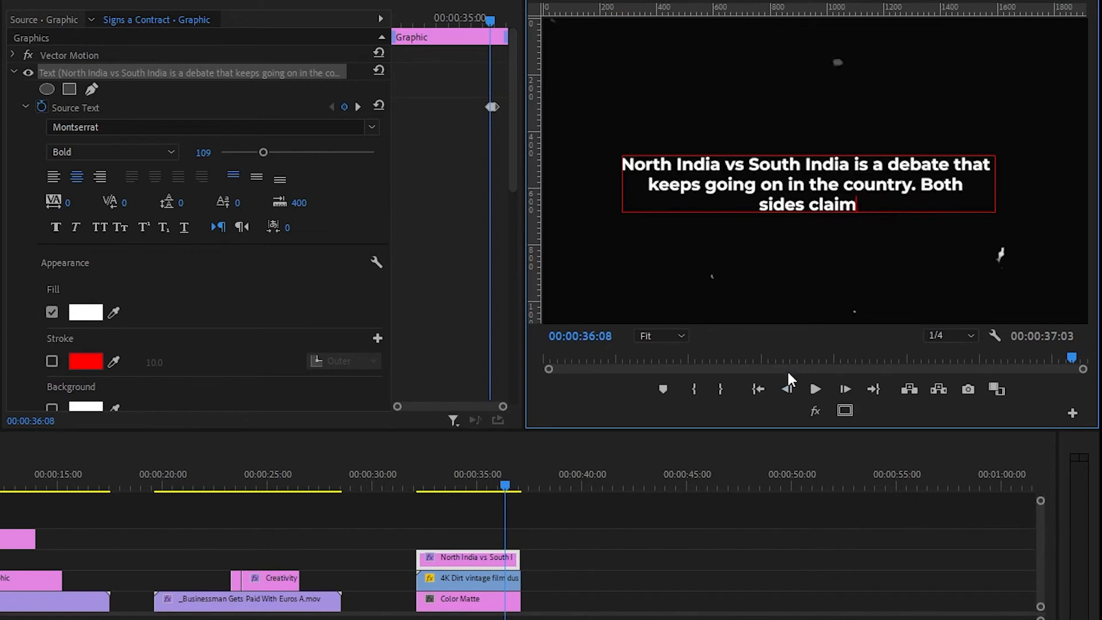
- Delete the text's letters one by one while stepping back frame by frame to 00:00:32:15, until the text is empty
click(787, 390)
click(787, 390)
click(787, 390)
click(787, 389)
click(787, 390)
click(787, 389)
click(787, 390)
click(787, 389)
click(787, 390)
click(787, 390)
click(787, 390)
click(787, 390)
click(787, 390)
click(787, 390)
click(787, 390)
click(787, 389)
click(787, 389)
click(787, 390)
click(787, 390)
click(787, 390)
click(787, 389)
click(787, 390)
click(787, 390)
click(787, 390)
click(787, 390)
click(787, 390)
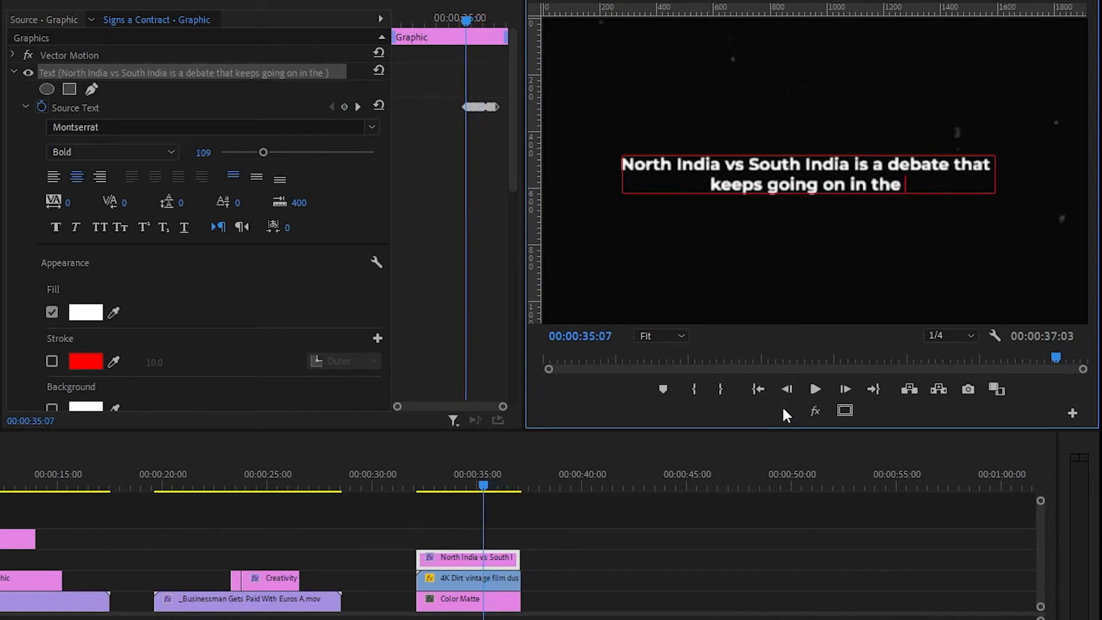
click(787, 390)
click(787, 390)
click(787, 390)
click(787, 390)
click(787, 389)
click(787, 390)
click(788, 390)
click(787, 390)
click(788, 390)
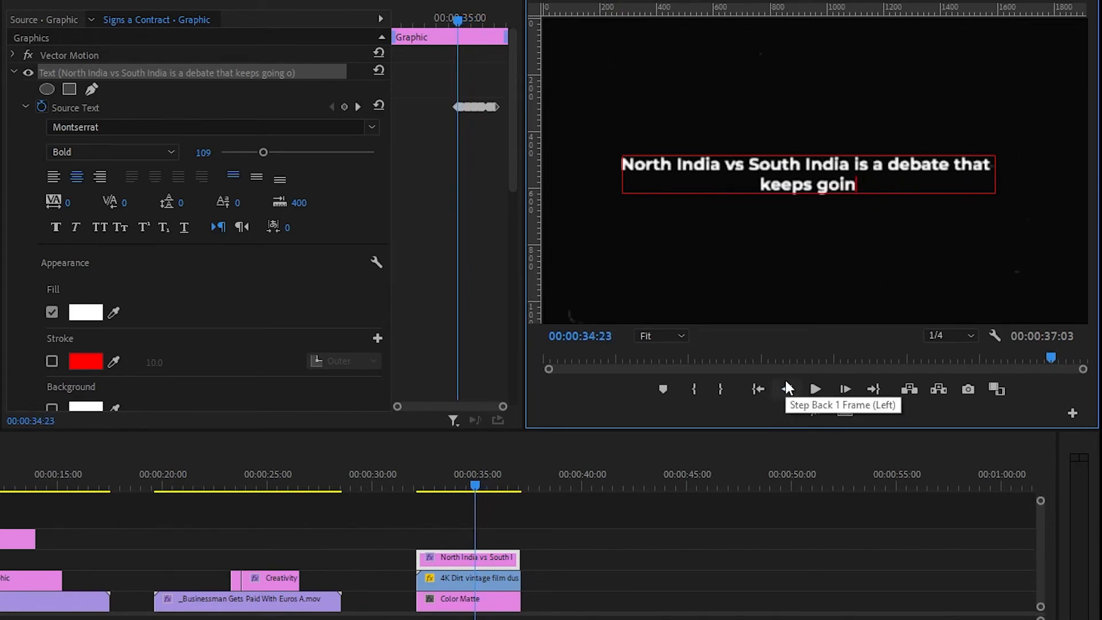
click(787, 390)
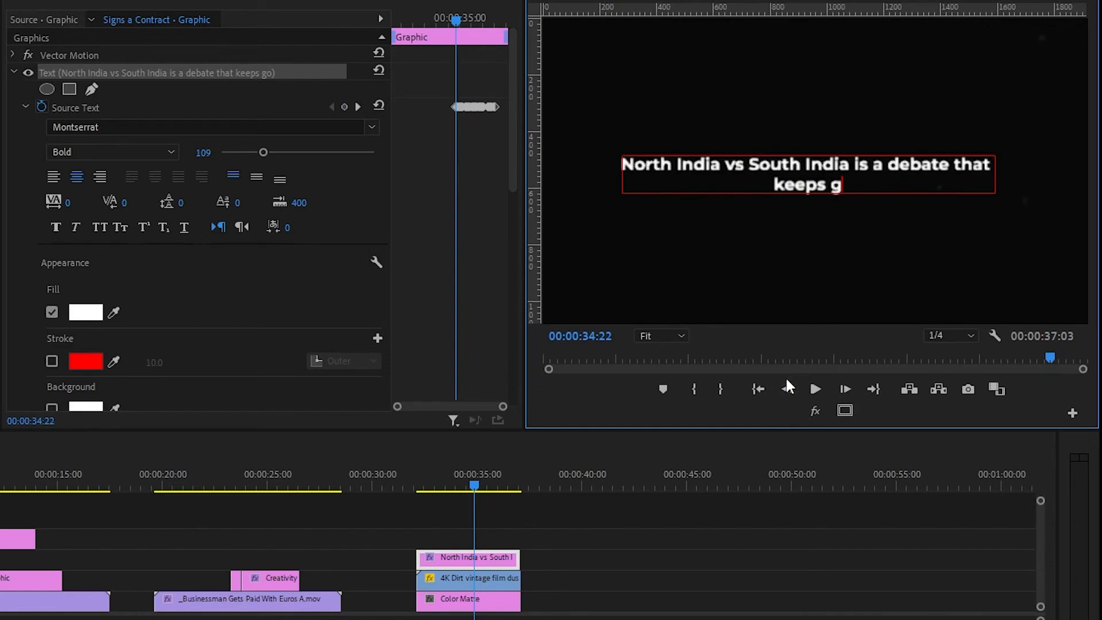
click(787, 390)
click(787, 389)
click(787, 390)
click(787, 390)
click(787, 389)
click(787, 390)
click(787, 390)
click(787, 390)
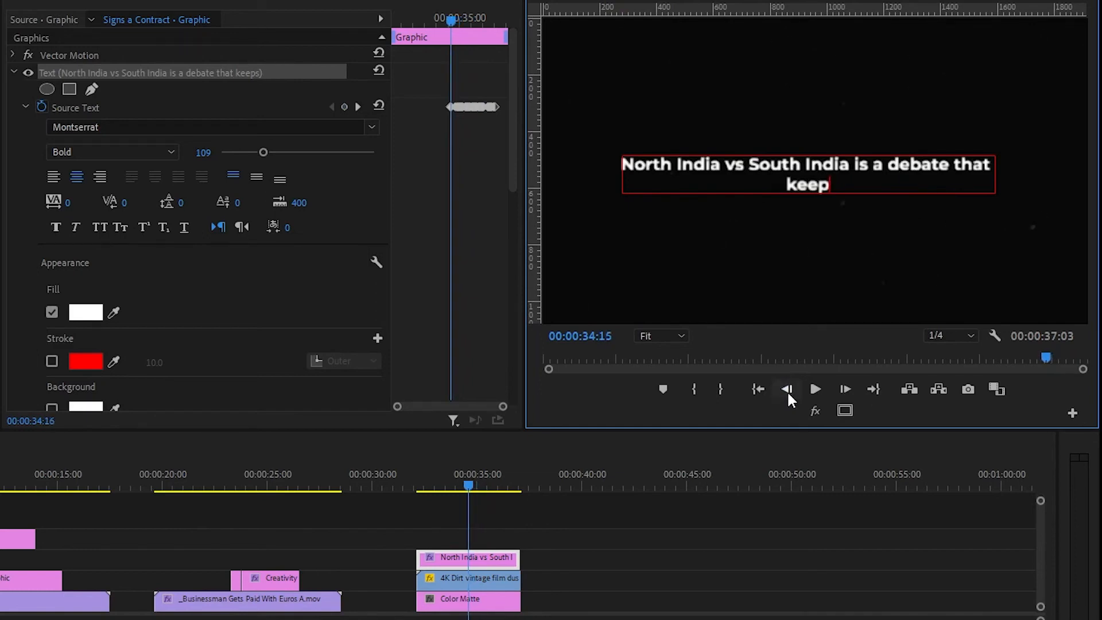
click(787, 390)
click(787, 389)
click(787, 390)
click(787, 389)
click(787, 389)
click(787, 389)
click(787, 389)
click(788, 387)
click(788, 387)
click(788, 387)
click(788, 386)
click(788, 386)
click(788, 386)
click(788, 386)
click(788, 390)
click(788, 390)
click(788, 390)
click(788, 389)
click(788, 390)
click(788, 389)
click(788, 390)
click(788, 389)
click(787, 388)
click(787, 387)
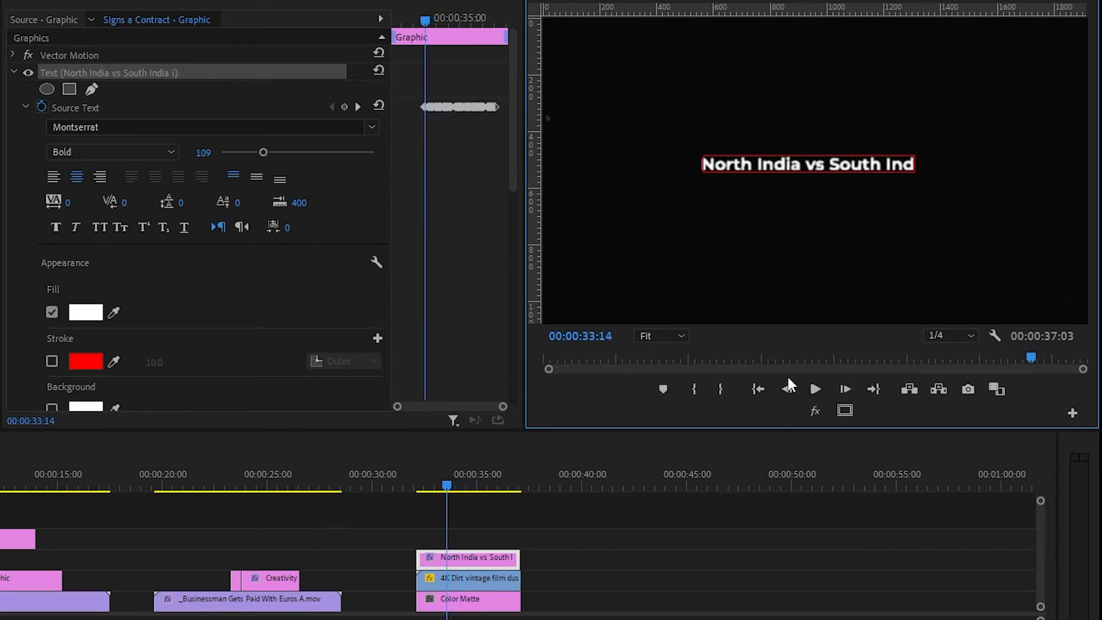
click(787, 379)
click(794, 388)
click(793, 389)
click(793, 389)
click(793, 389)
click(794, 389)
click(794, 389)
click(793, 388)
click(794, 389)
click(793, 389)
click(794, 389)
click(793, 388)
click(793, 389)
click(794, 388)
click(793, 389)
click(794, 388)
click(793, 389)
click(793, 389)
click(793, 388)
click(793, 389)
click(794, 389)
click(794, 388)
click(793, 388)
click(794, 388)
click(793, 388)
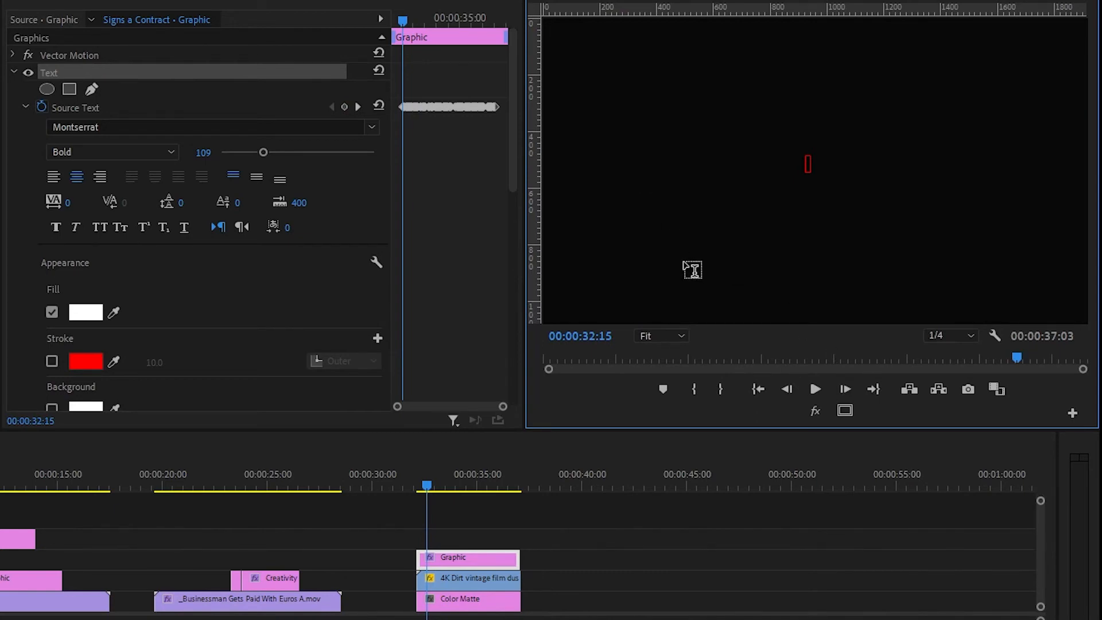
- Save the project and play back the typewriter text from the start of its clip
key(ctrl+s)
click(415, 485)
click(442, 514)
key(space)
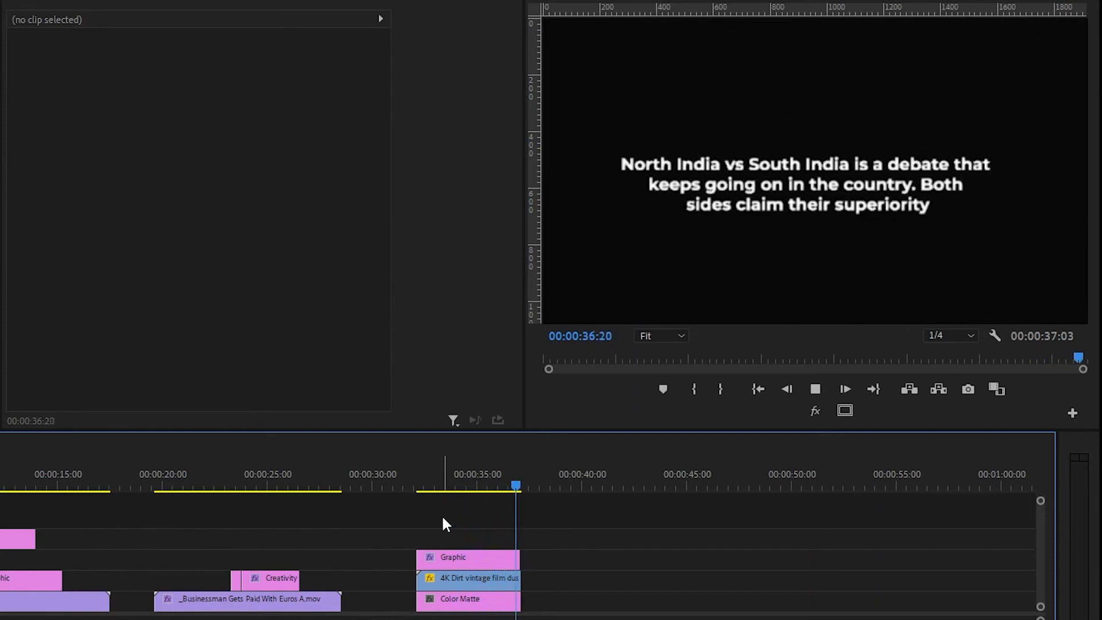
key(space)
click(499, 490)
click(470, 563)
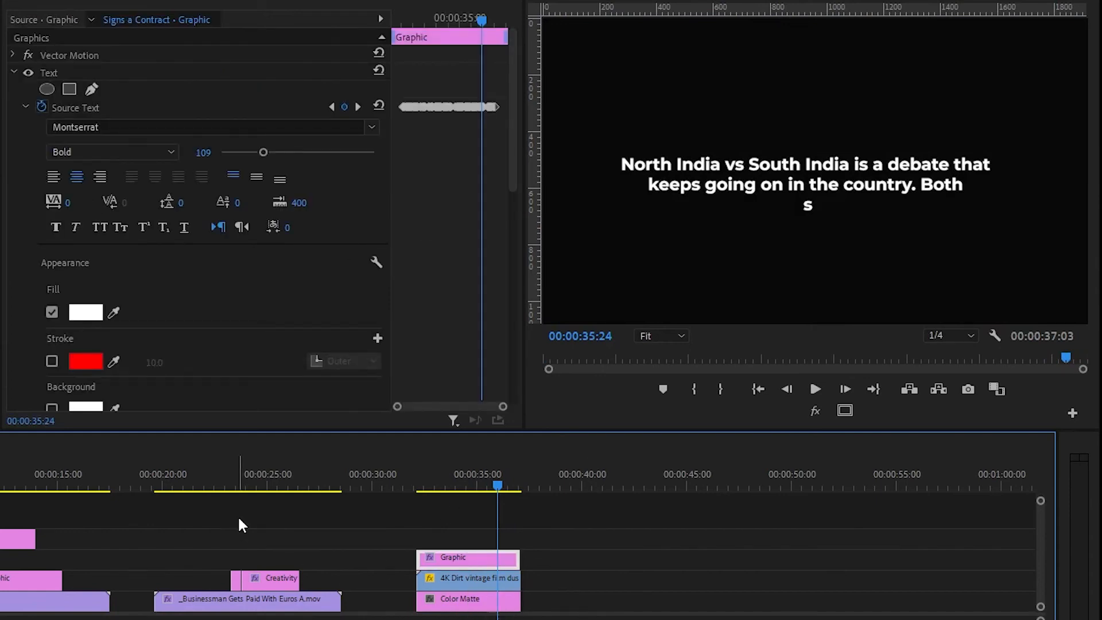
- Enable keyframing on the Creativity clip's Source Text at 00:00:25:21
click(248, 465)
click(277, 577)
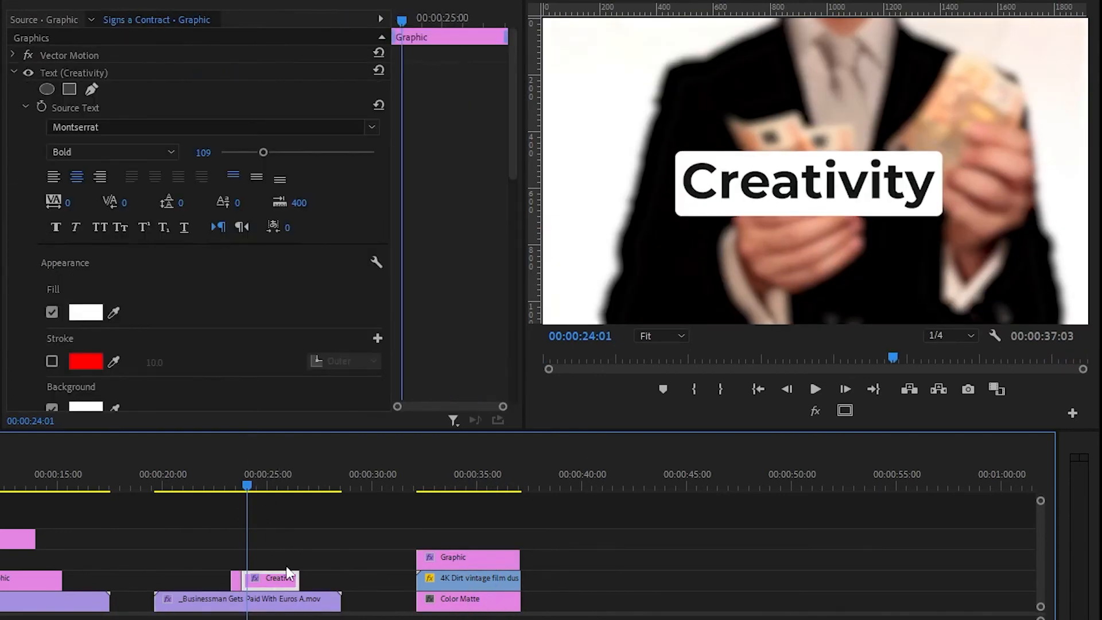
drag(281, 487, 285, 489)
click(41, 106)
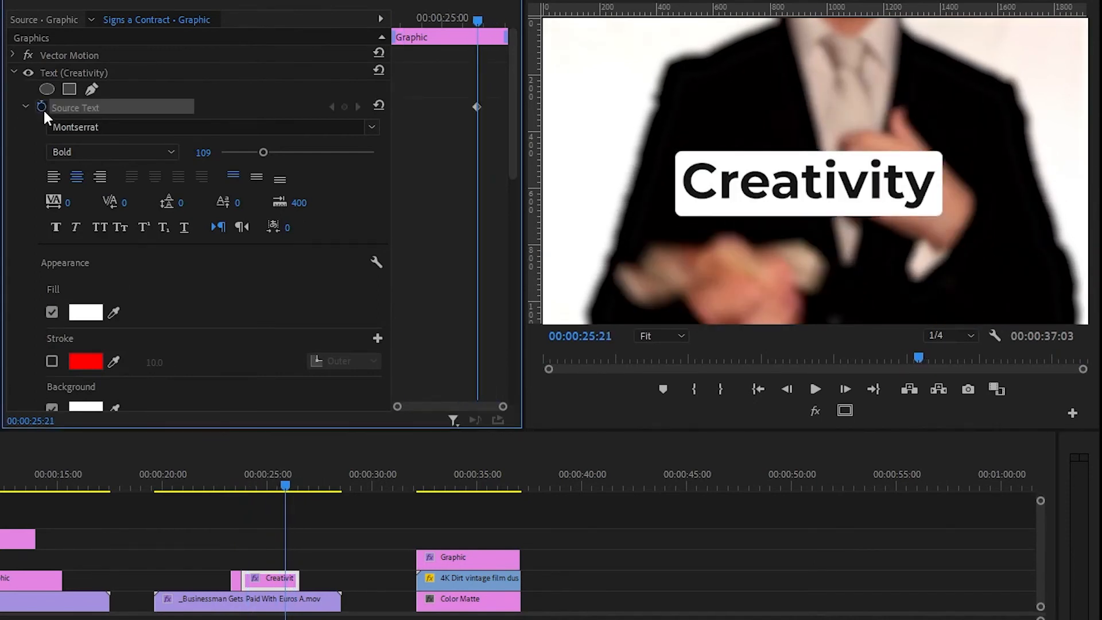
- Delete the Creativity title's letters one by one while stepping back frame by frame to 00:00:25:10, until the text is empty
click(922, 183)
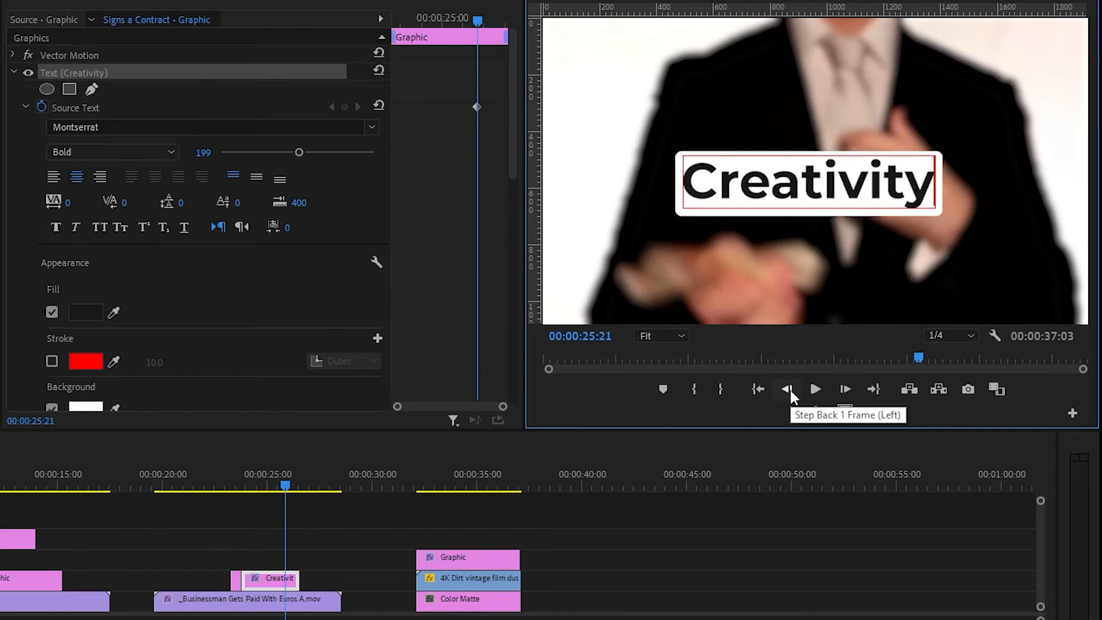
click(788, 390)
click(788, 389)
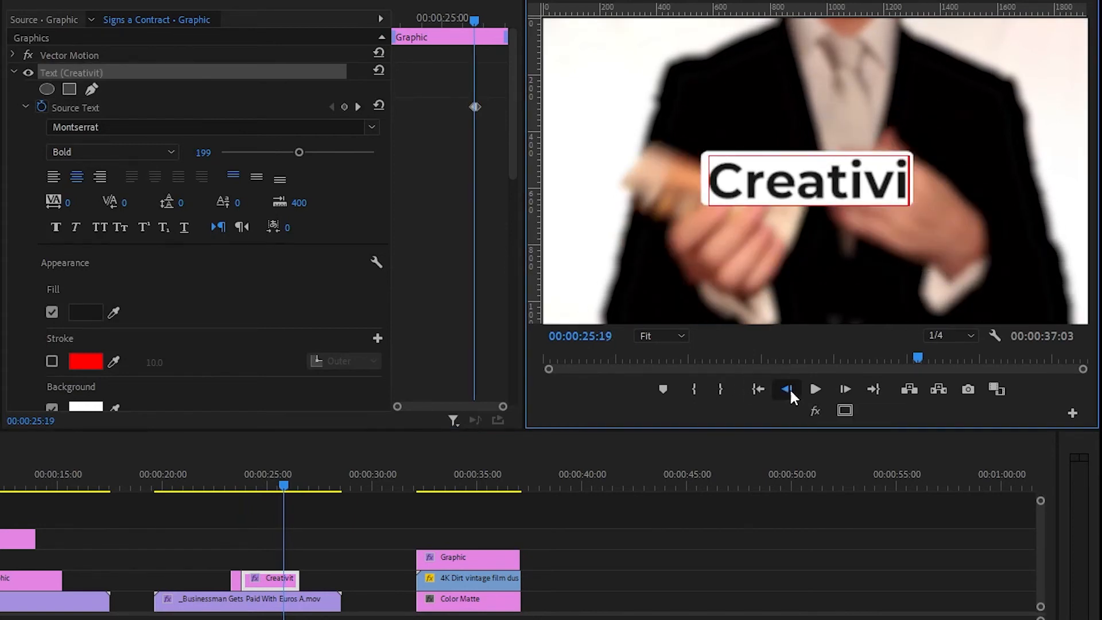
click(788, 389)
click(787, 389)
click(789, 389)
click(789, 390)
click(789, 389)
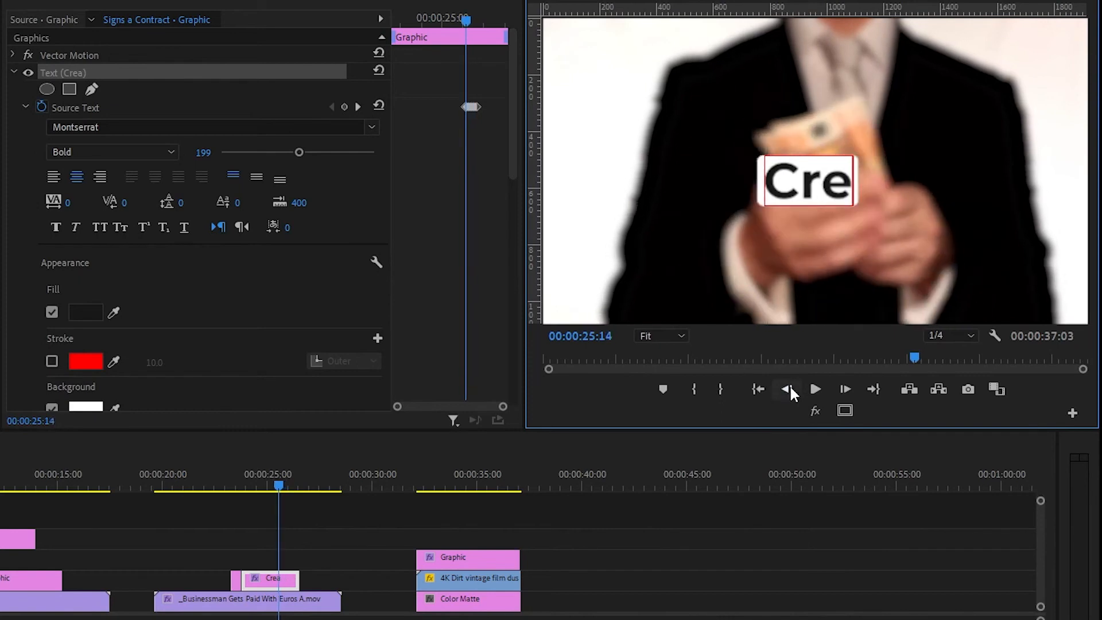
click(789, 389)
click(789, 389)
click(789, 390)
click(789, 389)
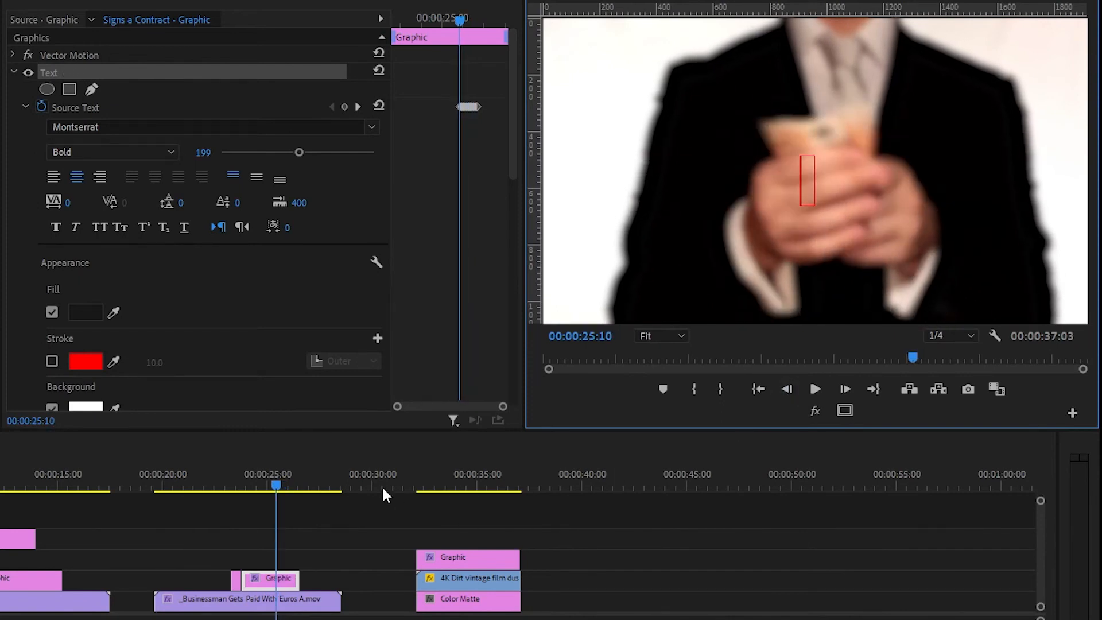
- Select all Source Text keyframes of the Creativity title and move them to the start of its clip
drag(438, 75, 494, 121)
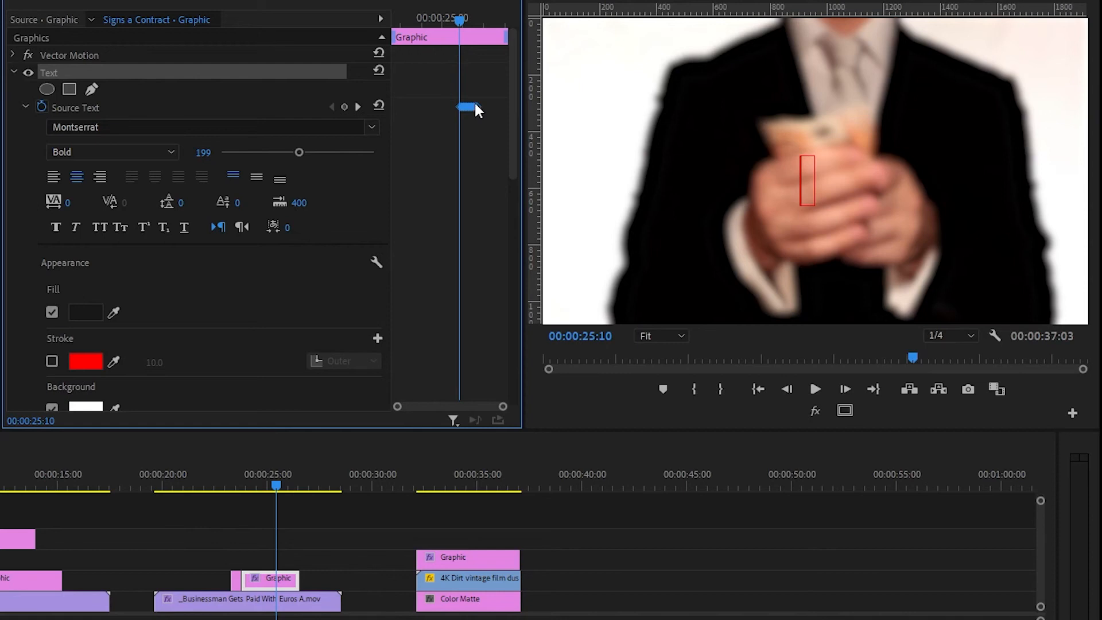
drag(494, 87, 403, 143)
drag(481, 106, 397, 106)
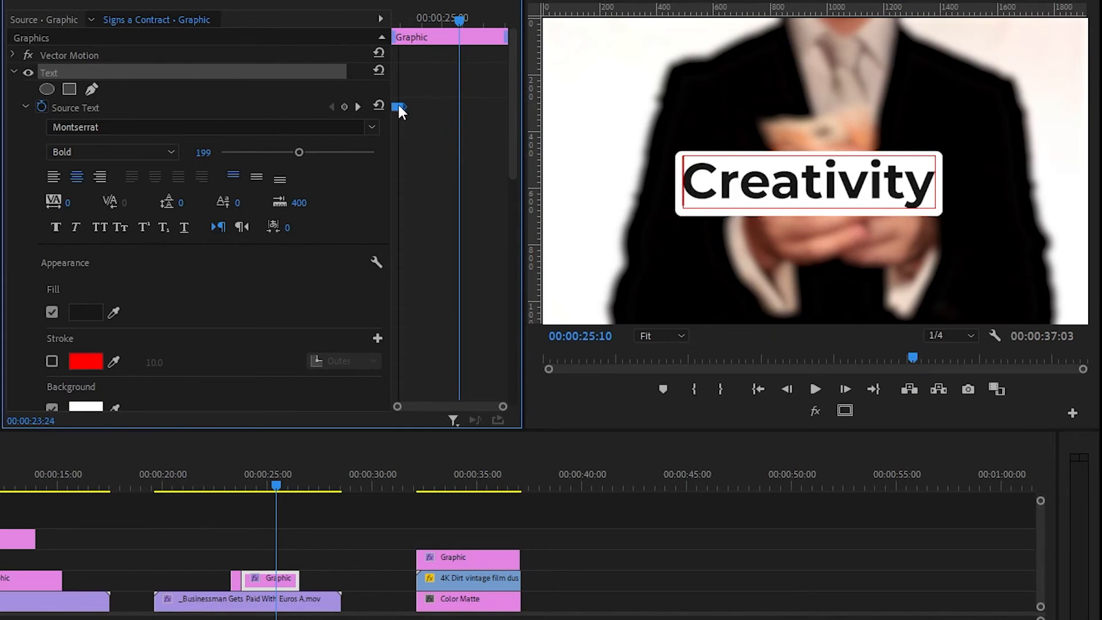
- Play back the Creativity title's typing animation from 00:00:23:17 over the blurred footage
click(241, 469)
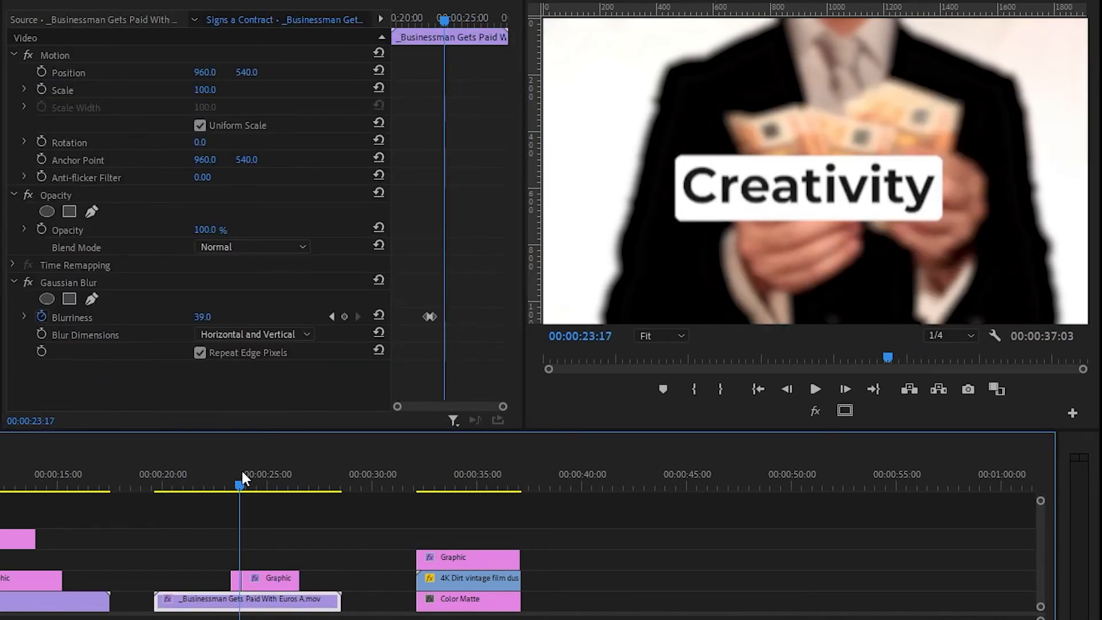
key(space)
key(space)
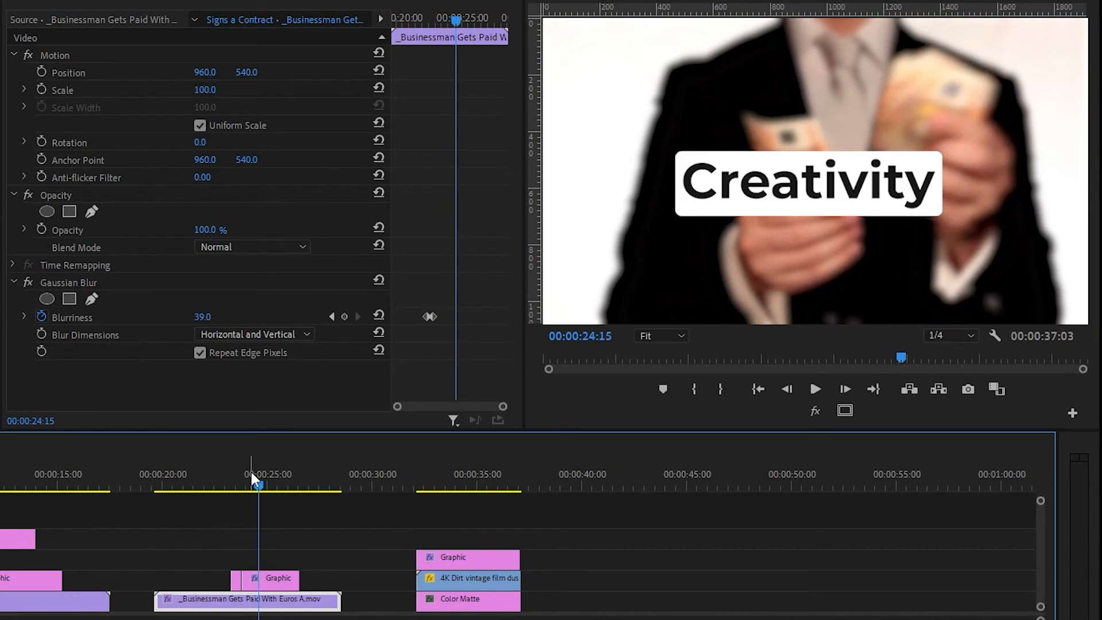
click(371, 500)
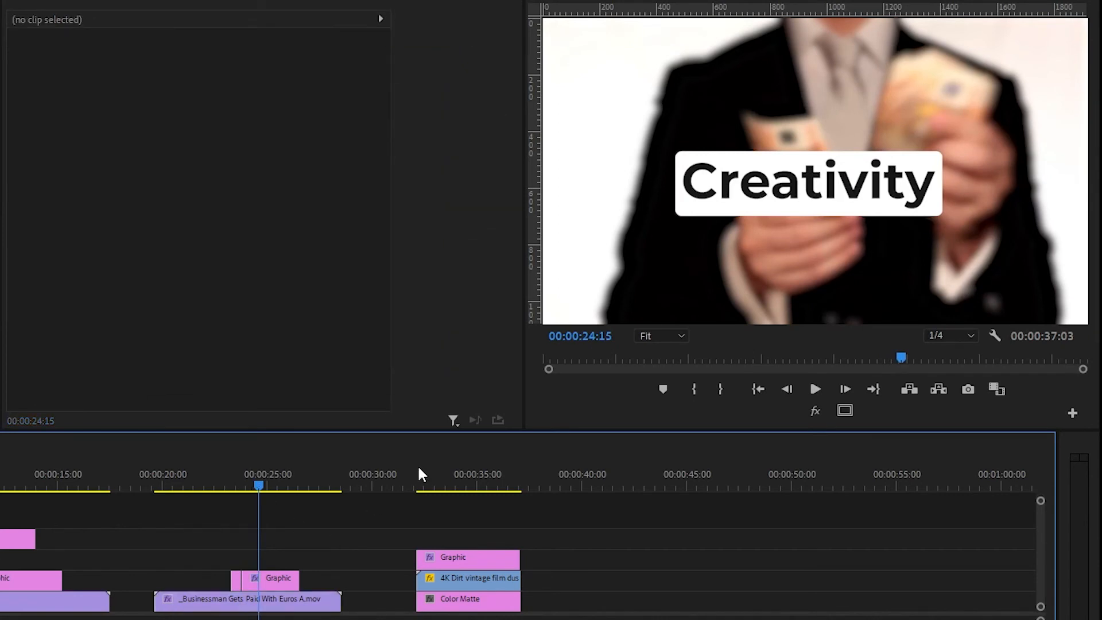
- Turn off Source Text keyframing on the V3 text clip over the film dust, deleting its keyframes
click(468, 479)
click(493, 557)
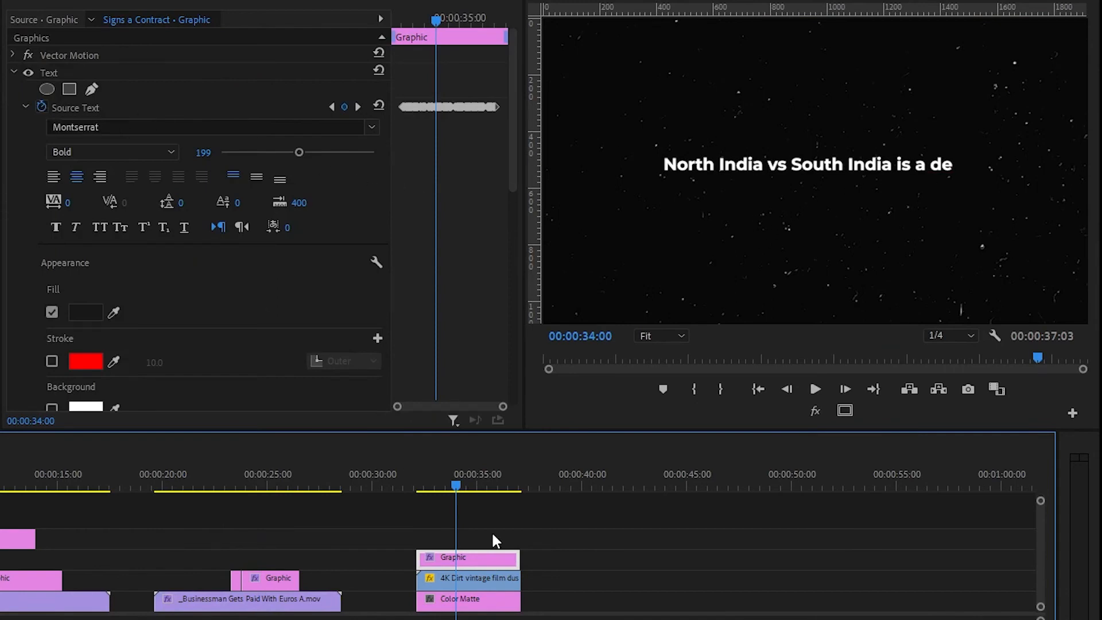
drag(471, 555, 454, 599)
click(41, 102)
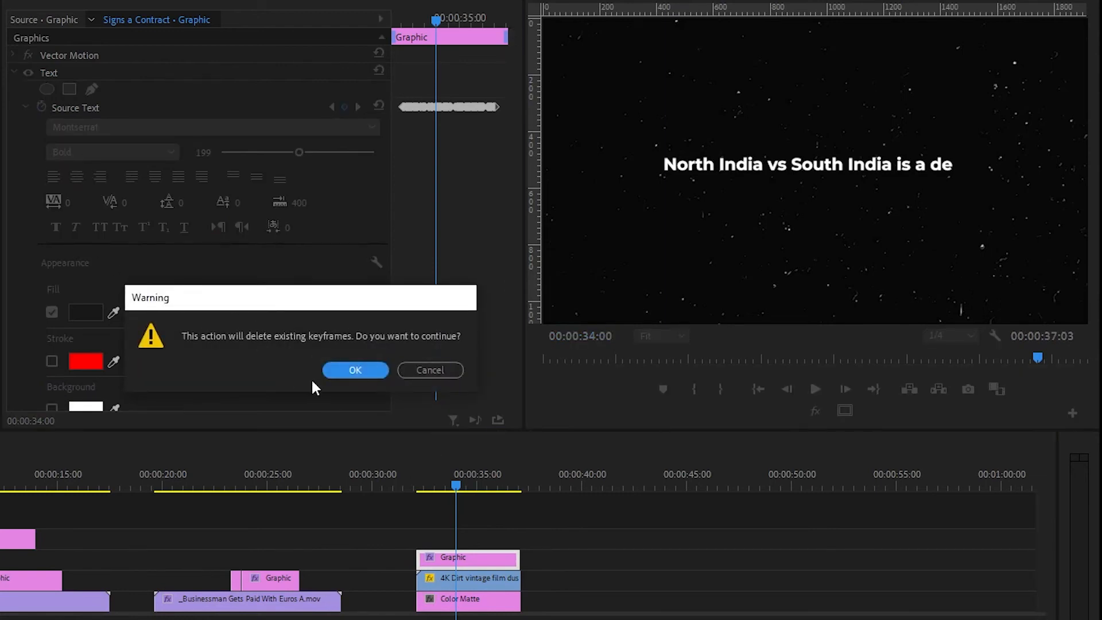
click(354, 370)
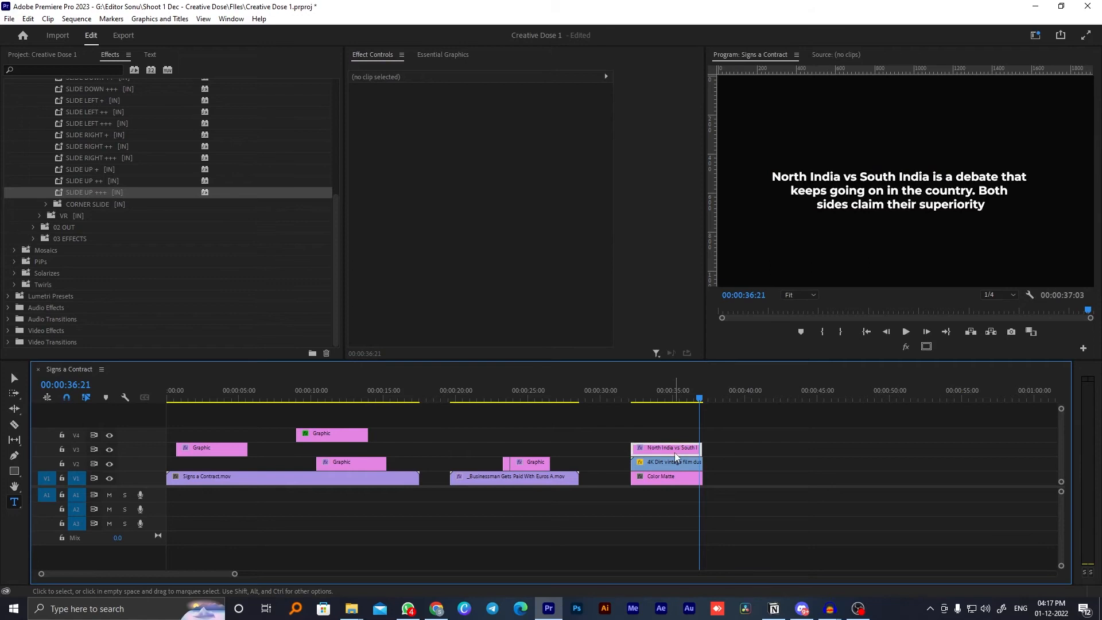
- Duplicate the North India vs South India clip to about 00:00:49 on V2, and cut the original's text down to its first line
click(674, 453)
drag(658, 456, 909, 463)
drag(983, 216, 760, 184)
key(BackSpace)
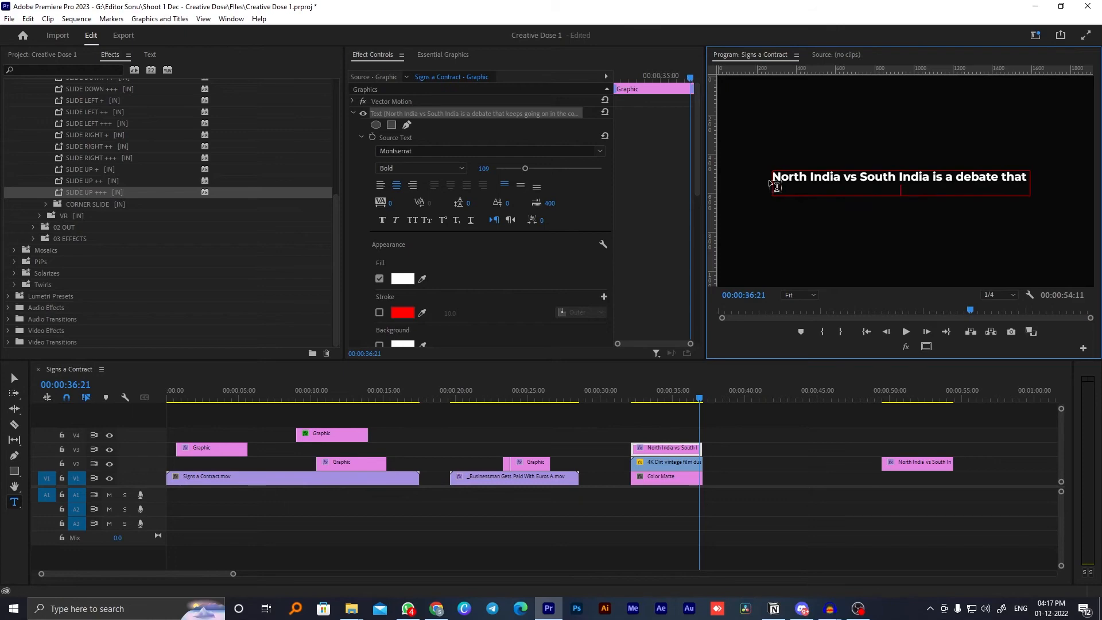
click(779, 469)
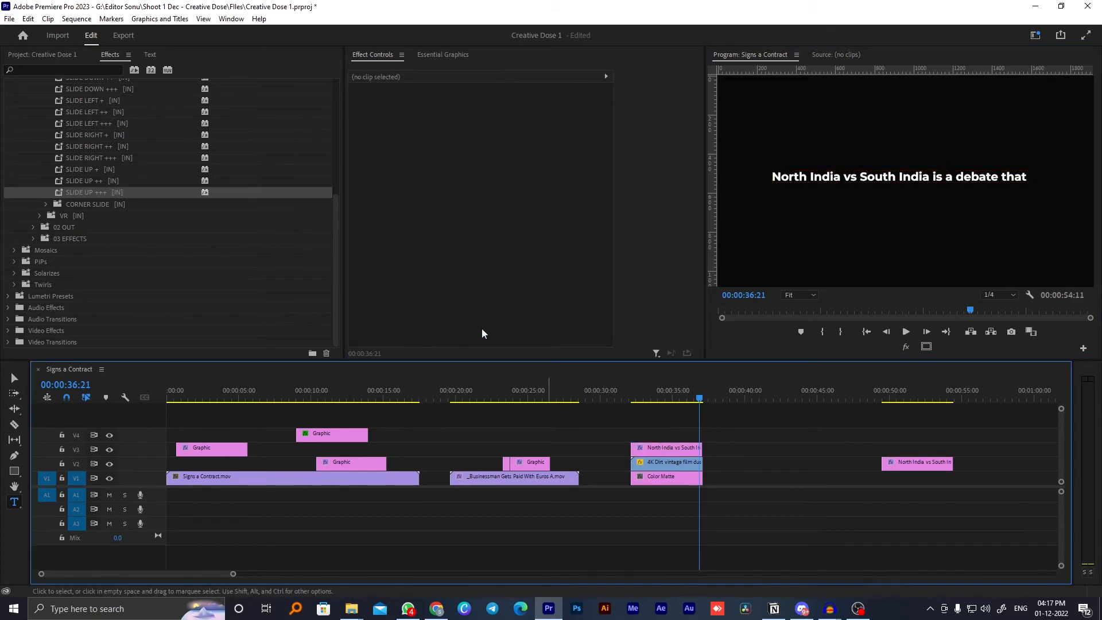
- Search the effects for "crop" and apply the Crop effect to the one-line North India vs South India text clip
click(645, 447)
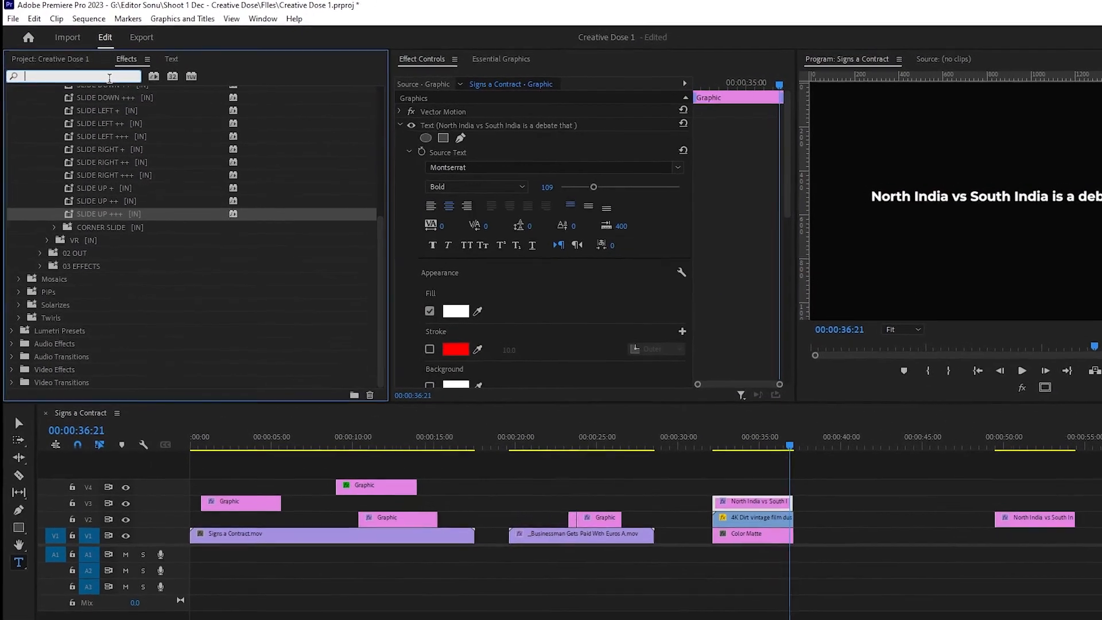
click(57, 57)
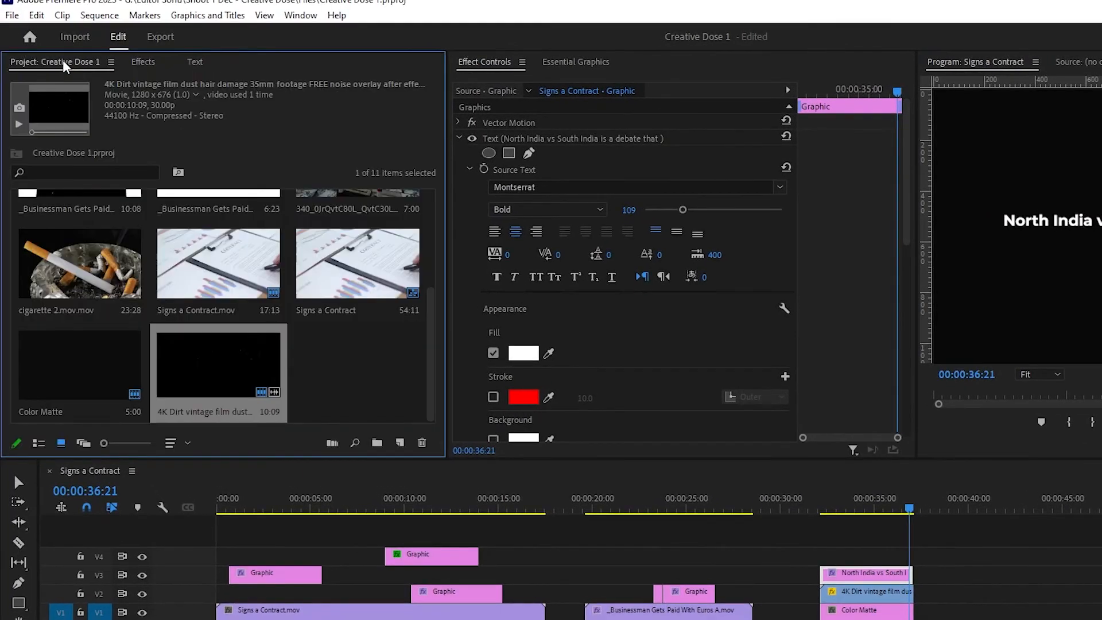
click(146, 63)
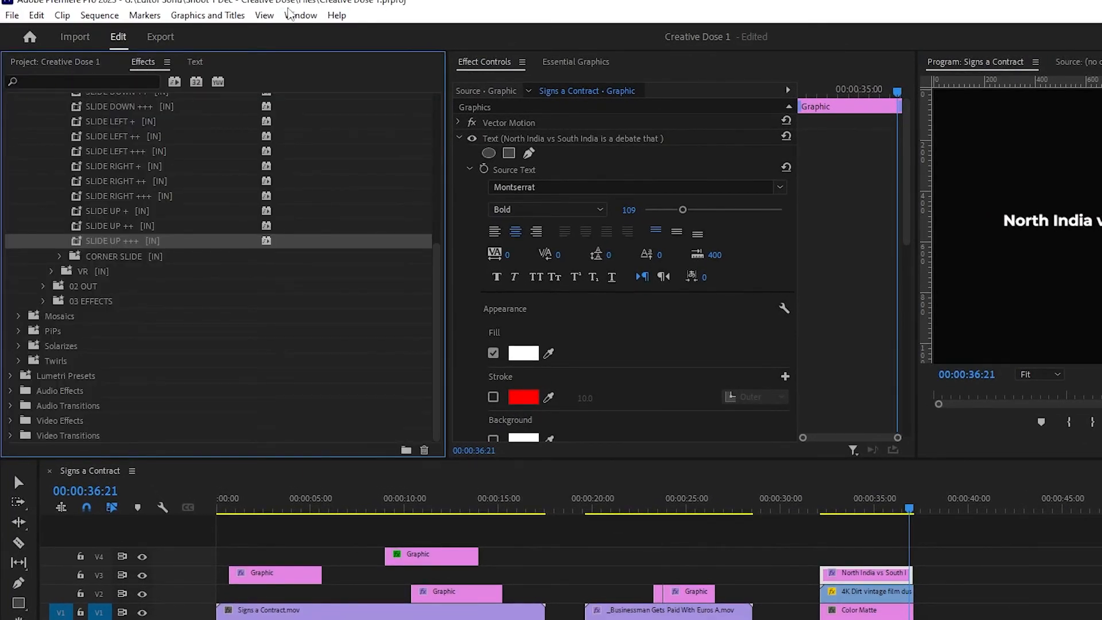
click(291, 14)
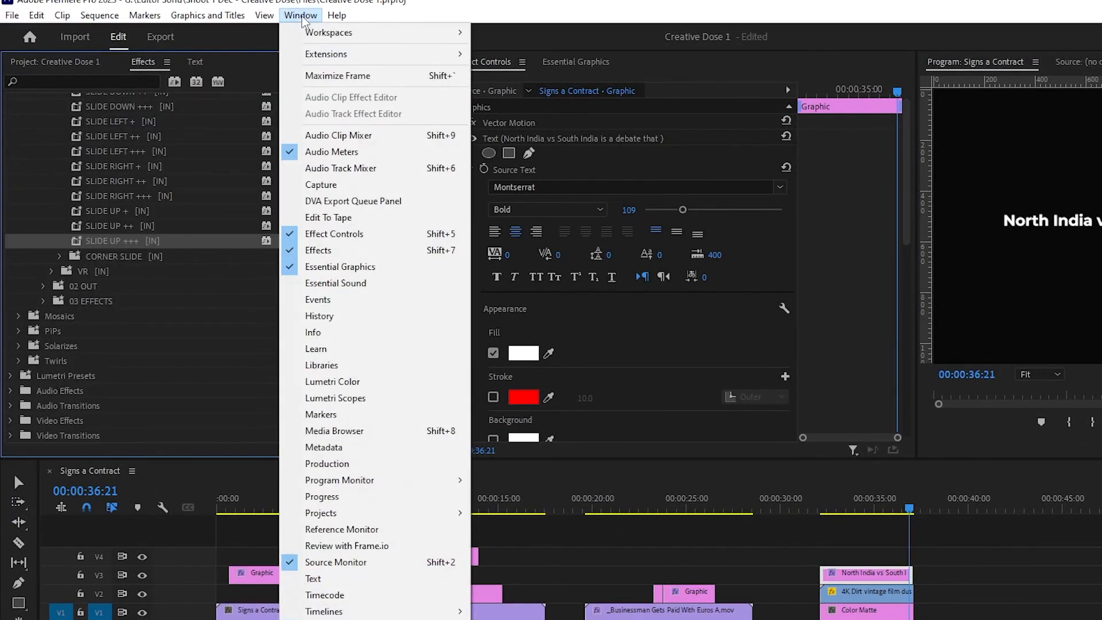
click(347, 250)
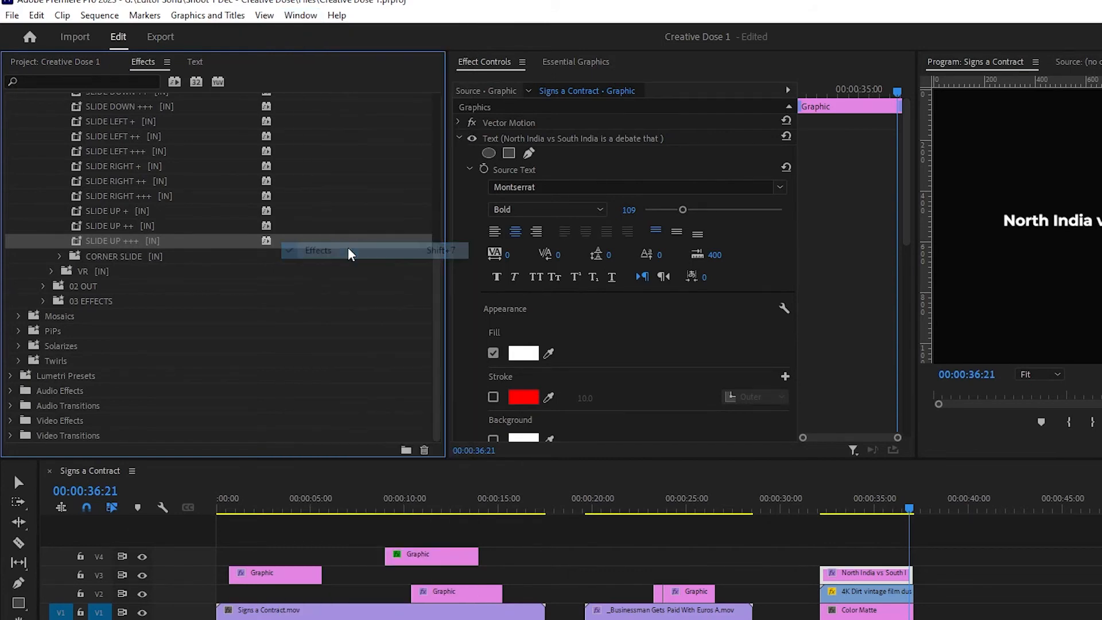
click(124, 80)
text(crop)
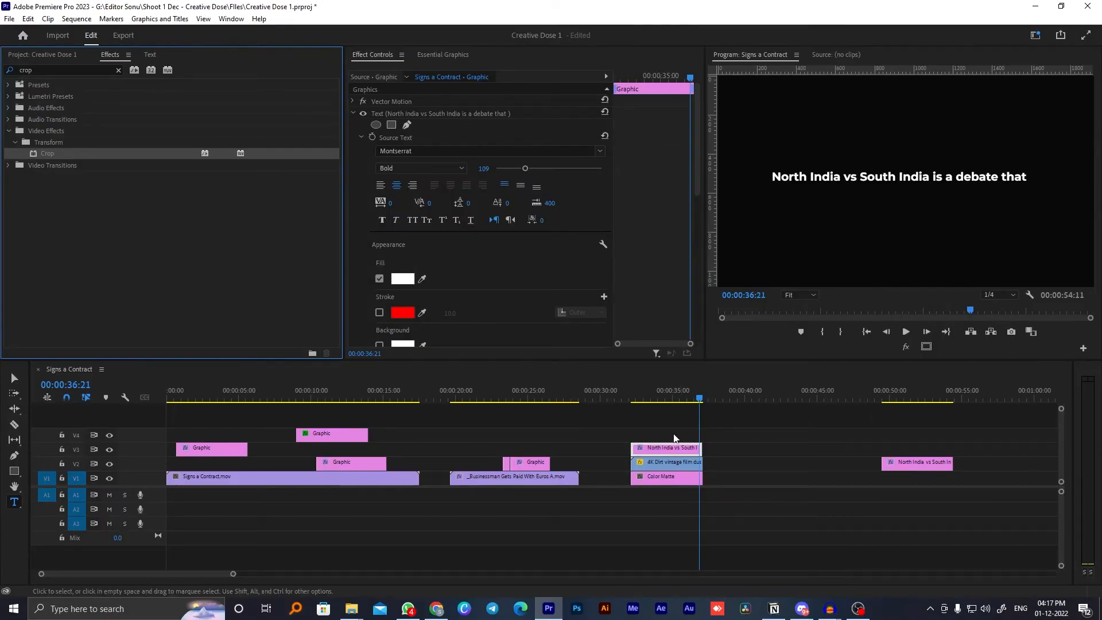
drag(675, 438, 673, 448)
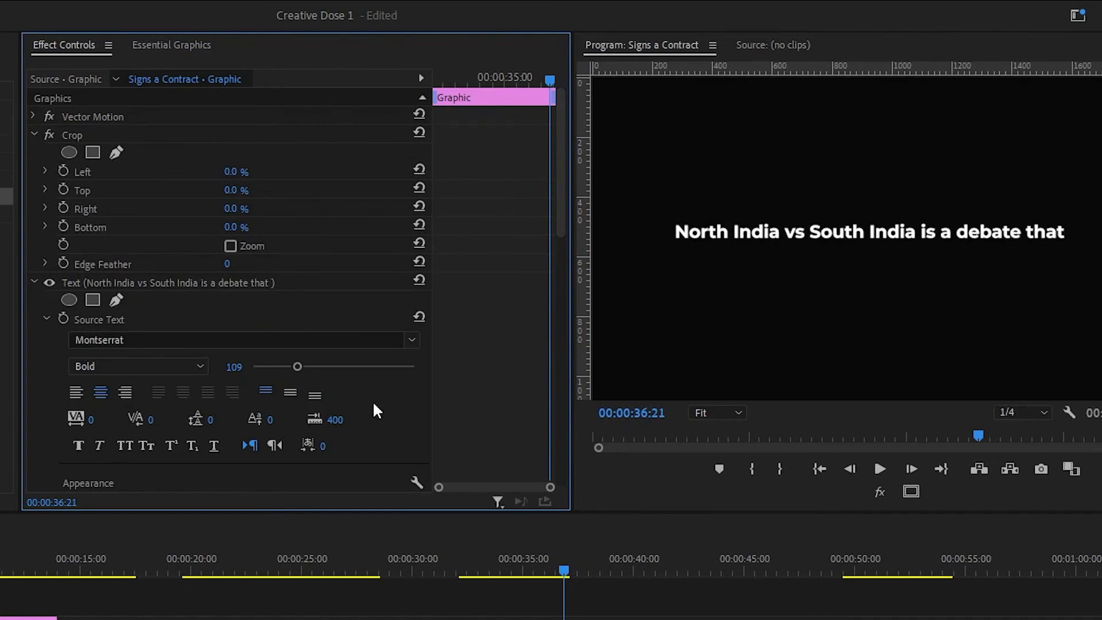
- Keyframe the Crop effect's Right value at 00:00:36:21, and set it to 100% at 00:00:32:21
click(64, 207)
drag(565, 570, 478, 569)
click(236, 208)
text(100)
key(Return)
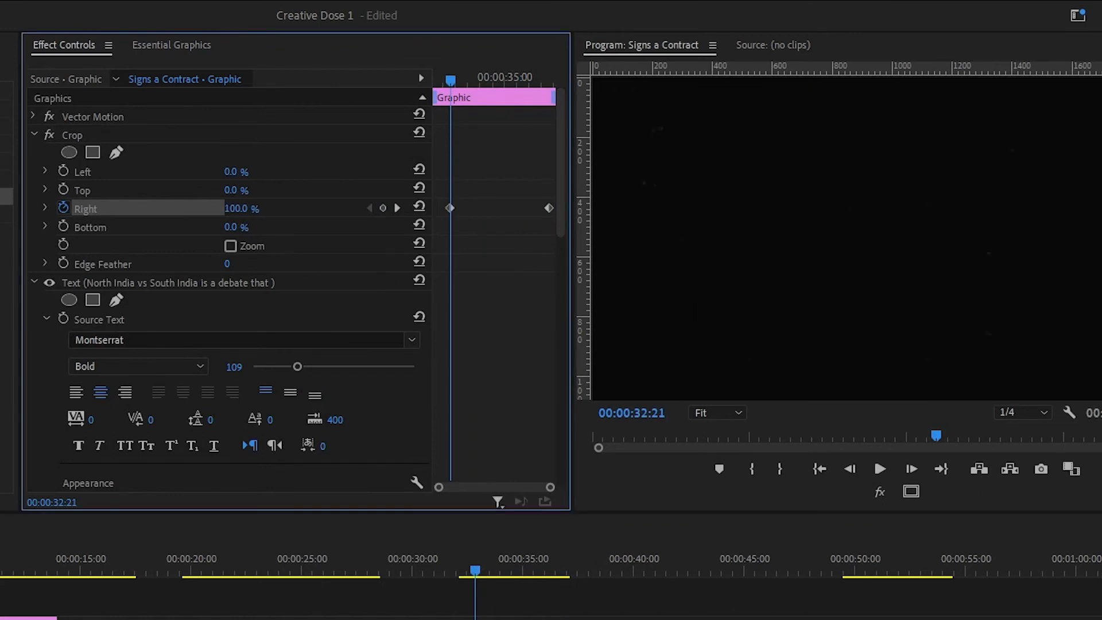
- Play back the cropped text reveal up to 00:00:36:06 and deselect the clip
key(space)
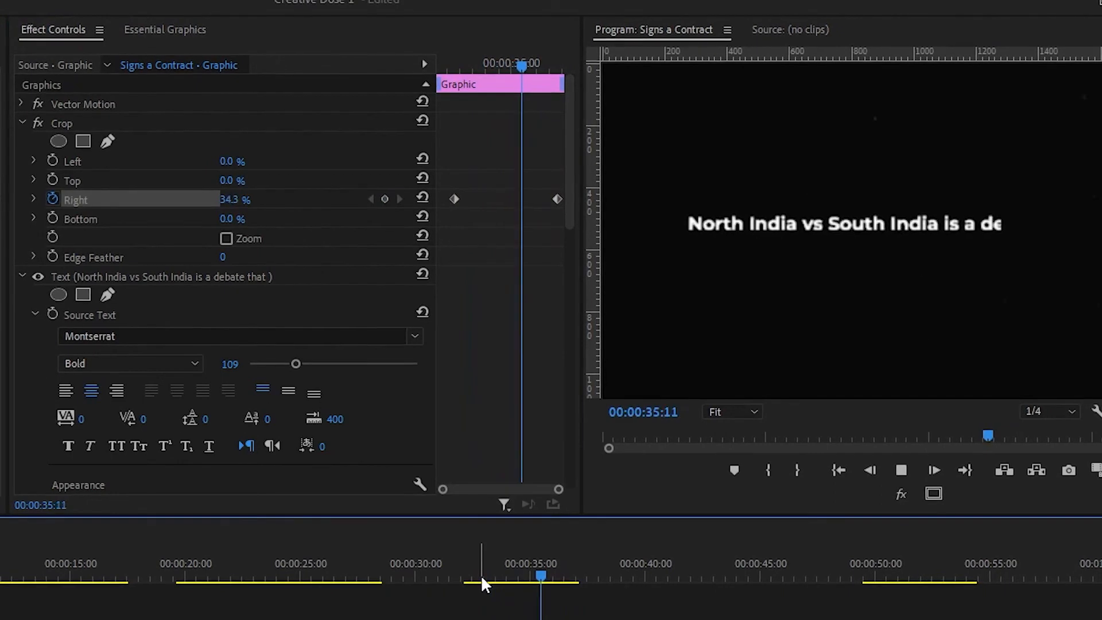
key(space)
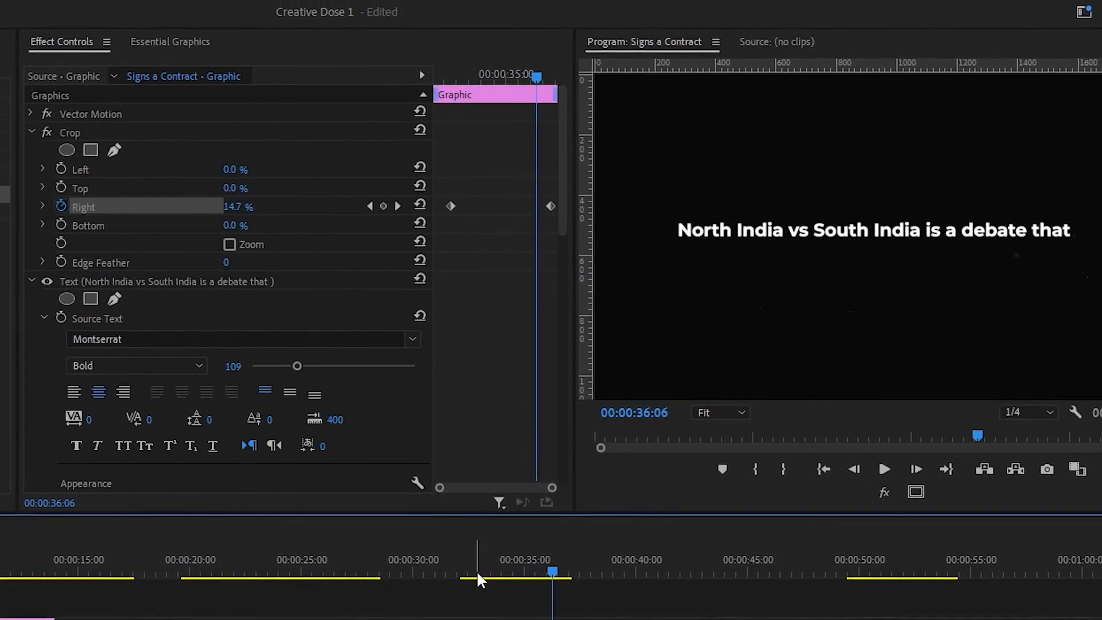
click(628, 609)
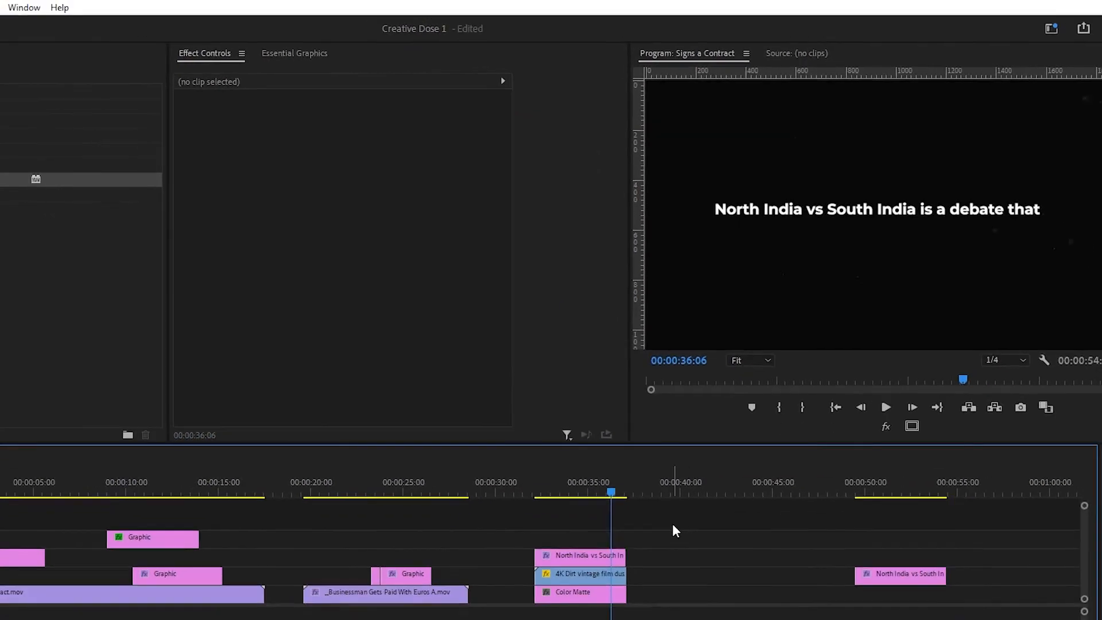
- Move the full-text North India vs South India clip to V3, starting just before 00:00:40, and preview it at 00:00:40:01
drag(907, 466, 763, 452)
drag(739, 397, 748, 405)
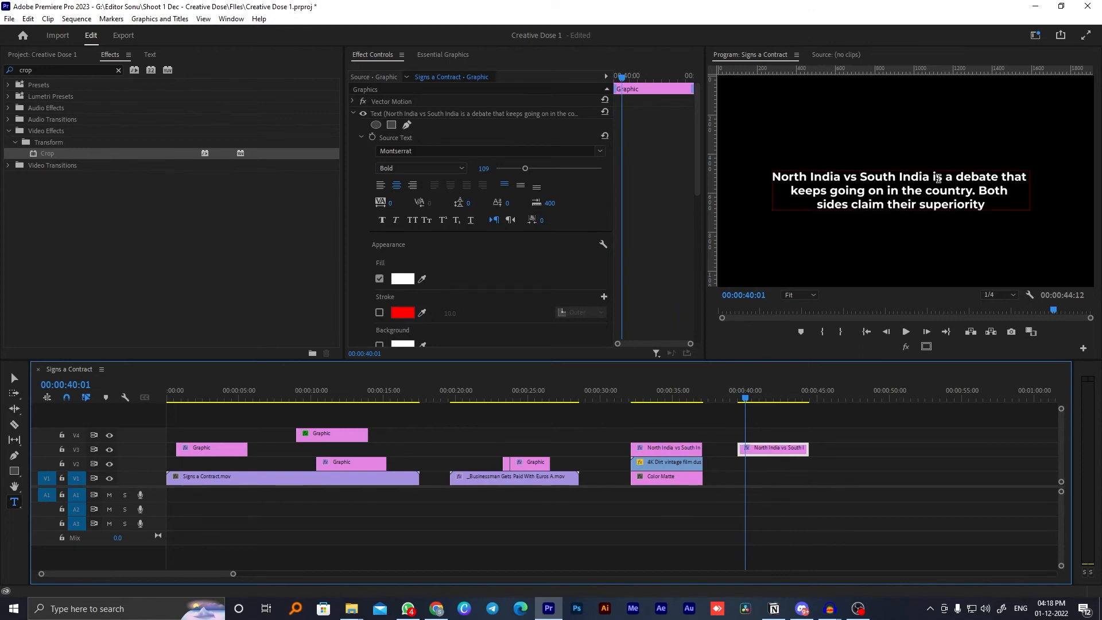
drag(657, 451, 659, 440)
click(669, 397)
click(731, 429)
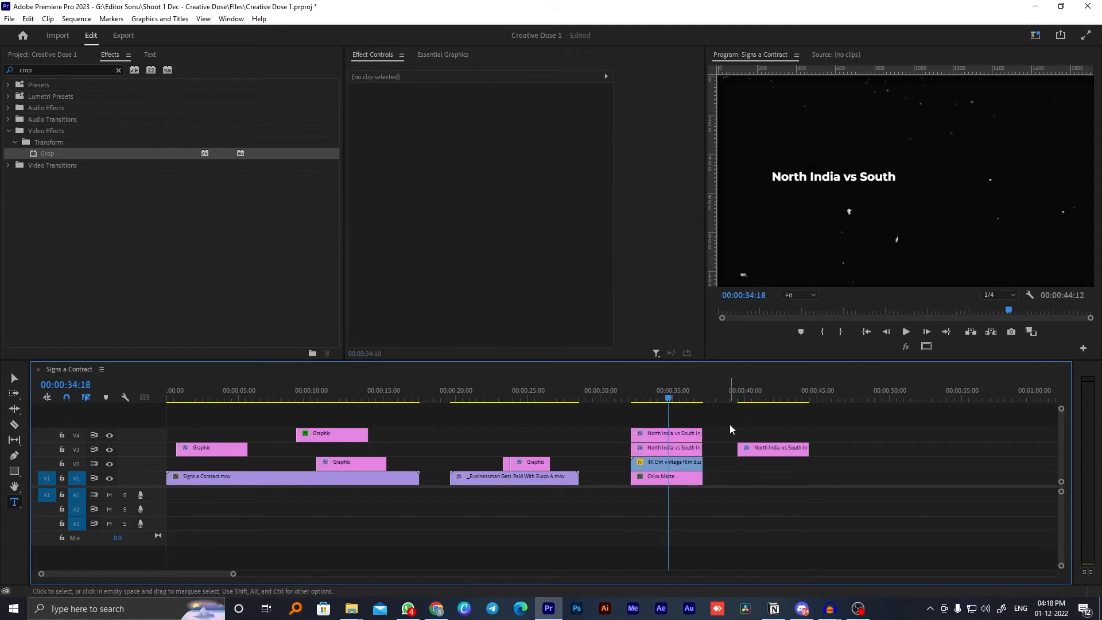
click(676, 439)
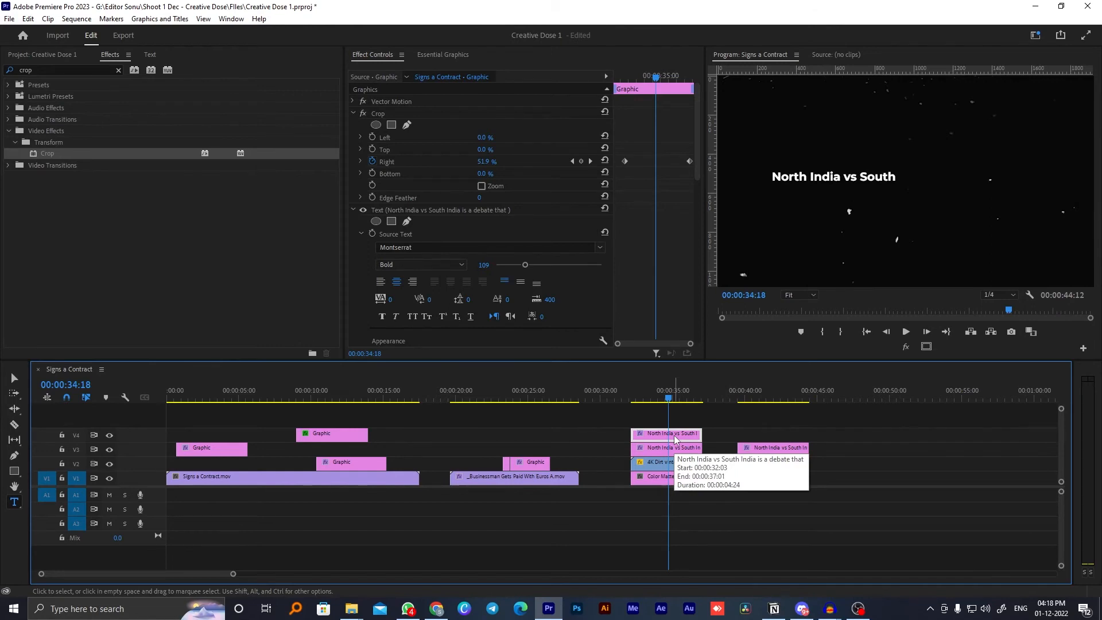
key(Delete)
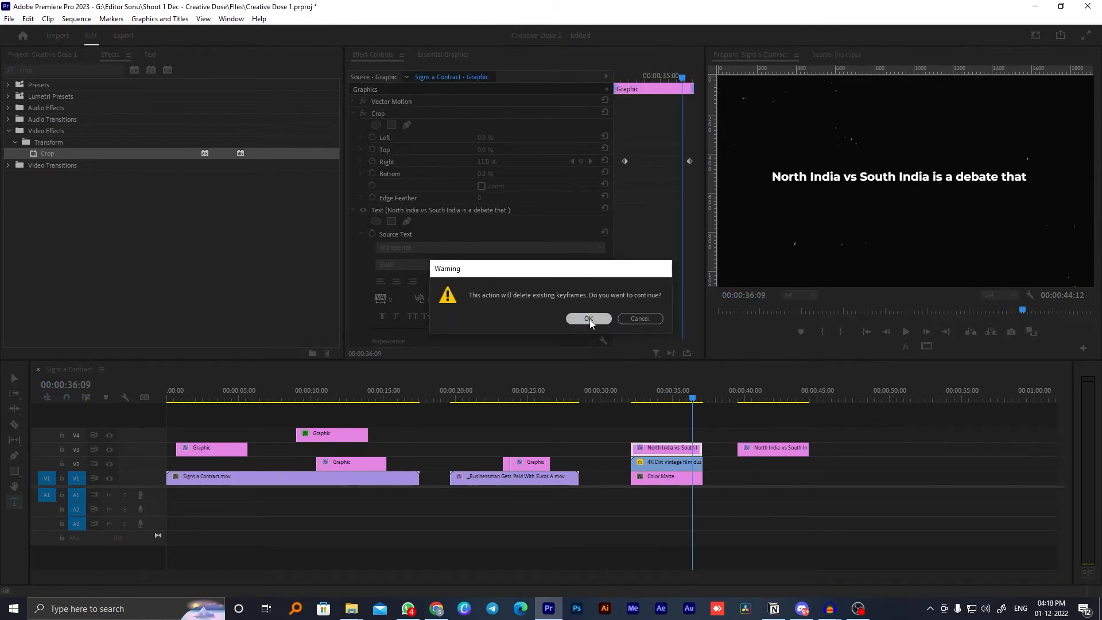
- Remove the Crop effect's Right keyframes from the one-line North India vs South India clip and save the project
click(589, 320)
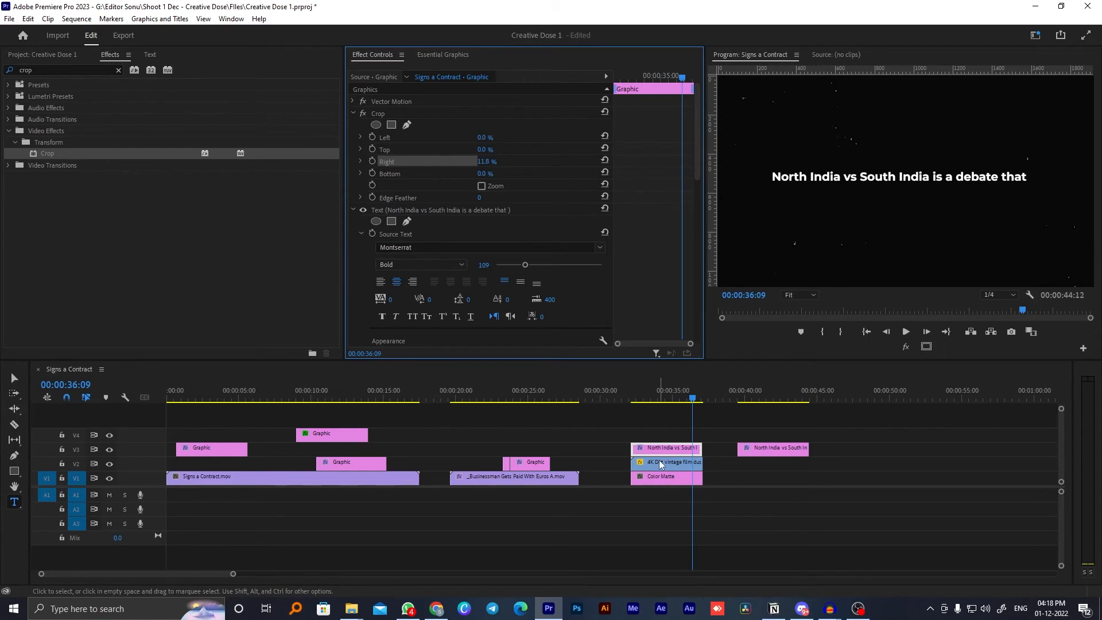
key(ctrl+s)
- Duplicate the second Creativity graphic segment to about 00:00:46 on V2 and put the playhead at 00:00:46:13
click(524, 398)
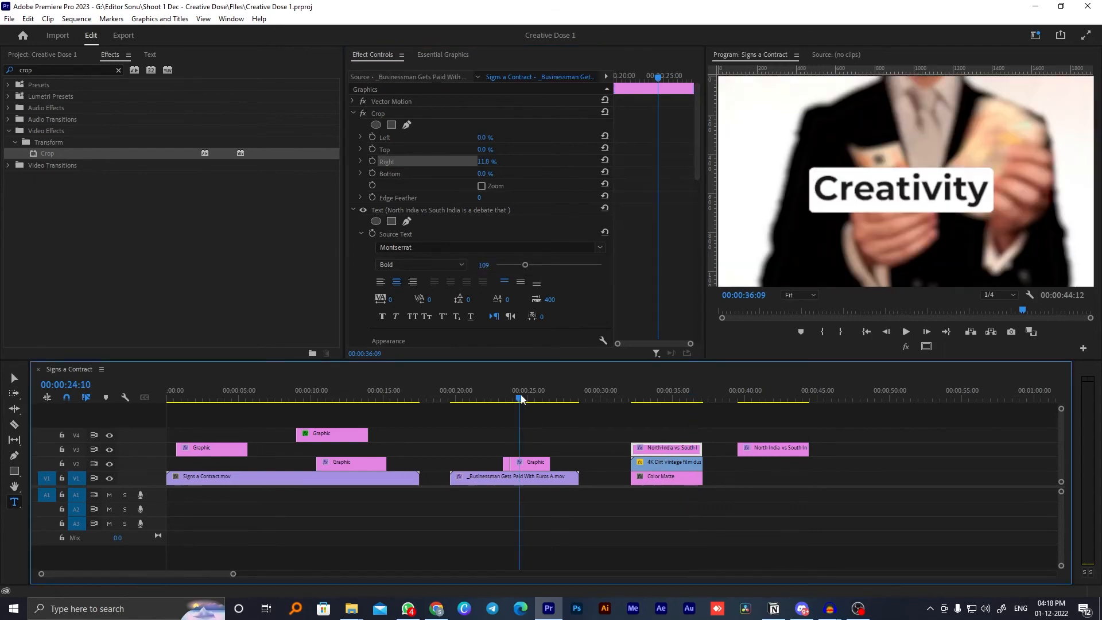
click(543, 464)
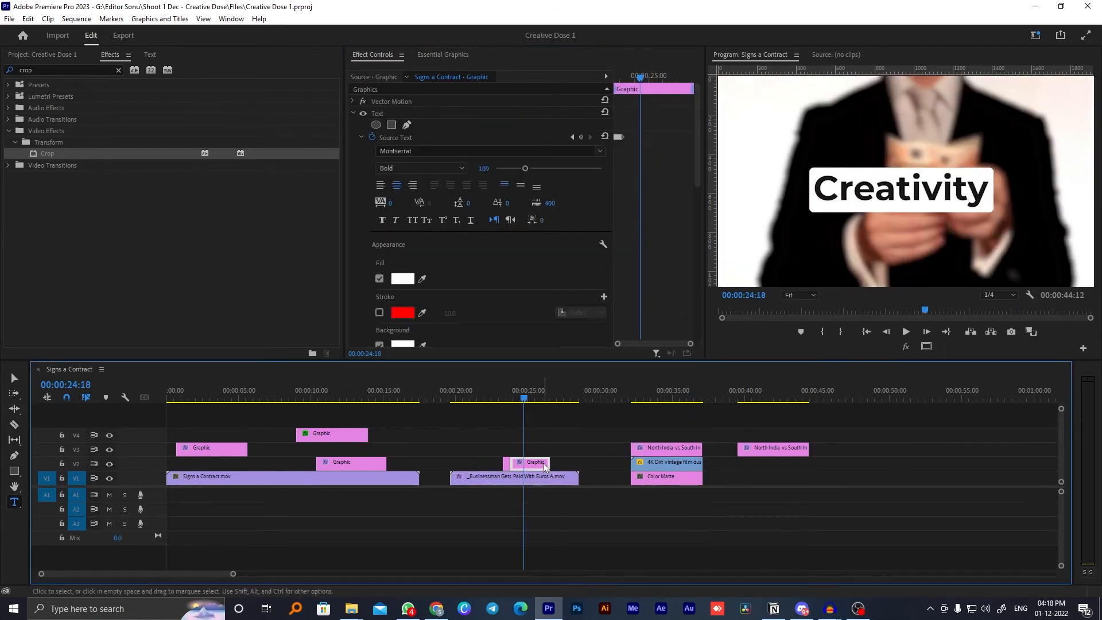
drag(544, 467, 863, 465)
click(840, 396)
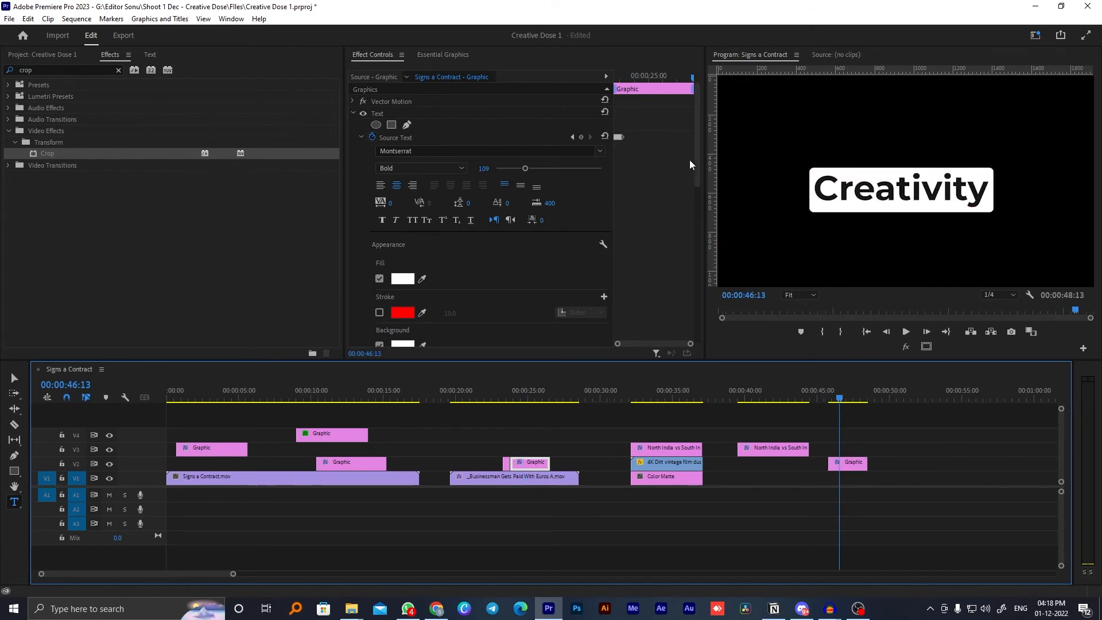
- Turn off the text Background on the original Creativity graphic
drag(700, 164, 695, 199)
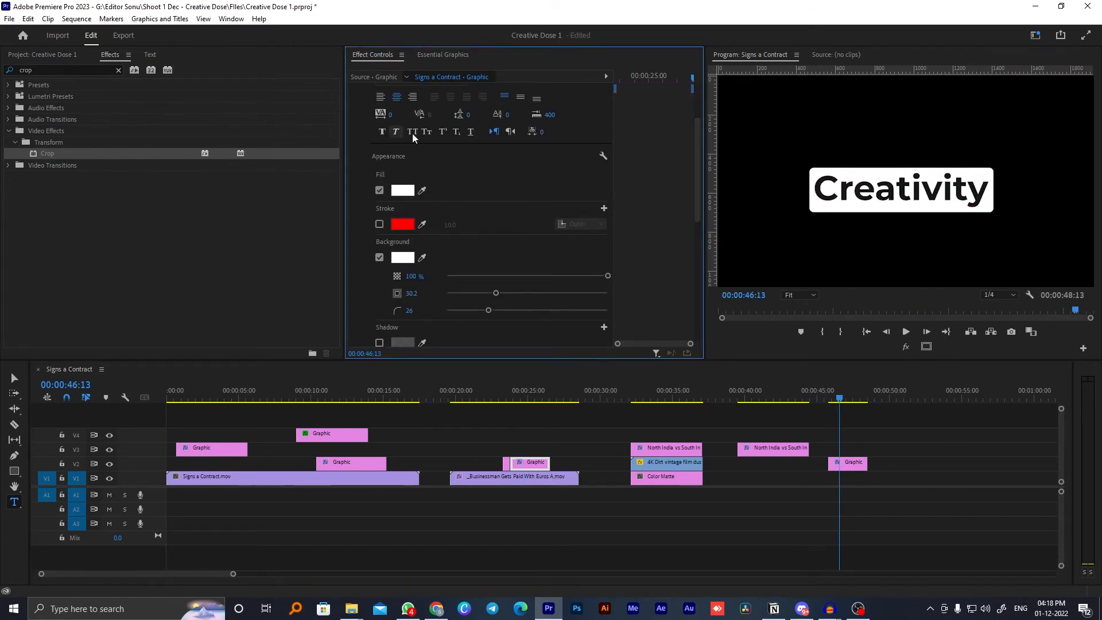
drag(698, 178, 701, 188)
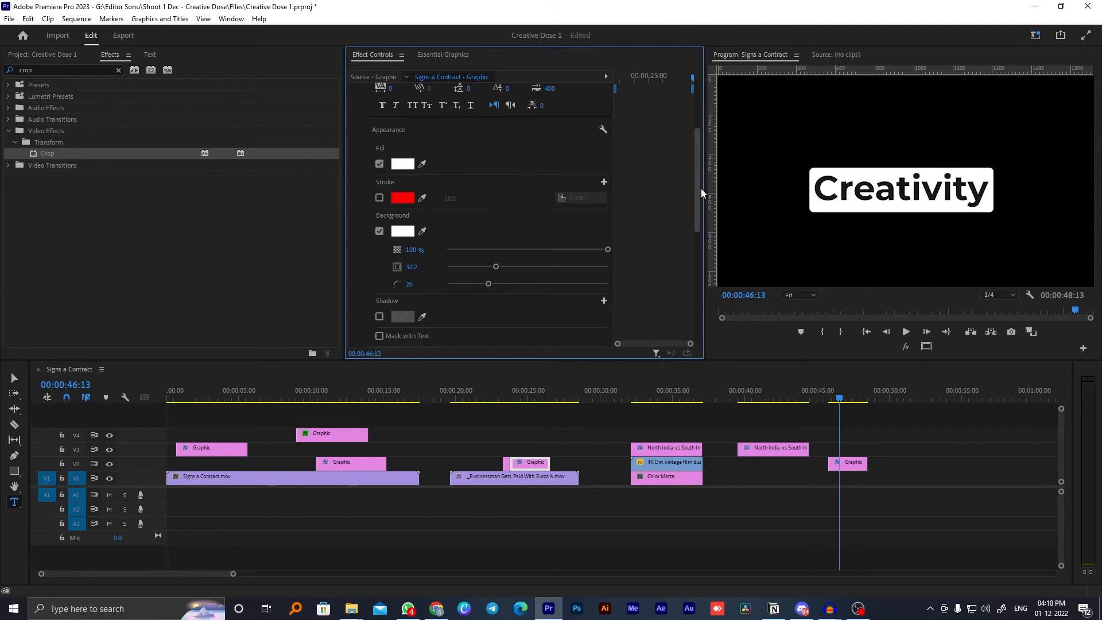
click(380, 231)
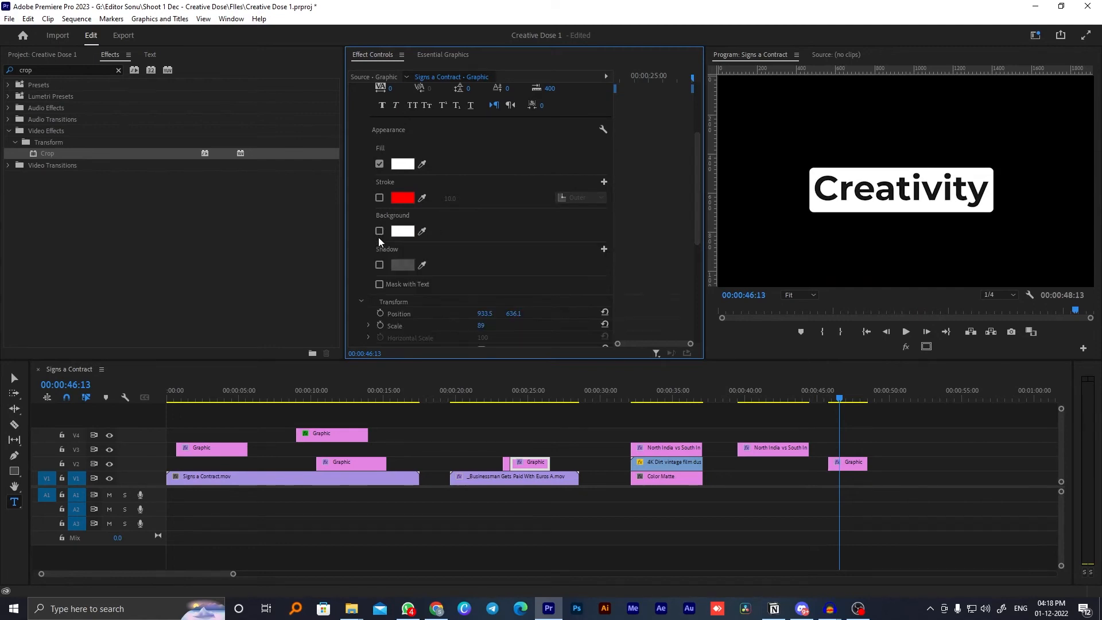
click(867, 437)
- Select the duplicated Creativity graphic with the Selection tool and turn off its text Background
key(v)
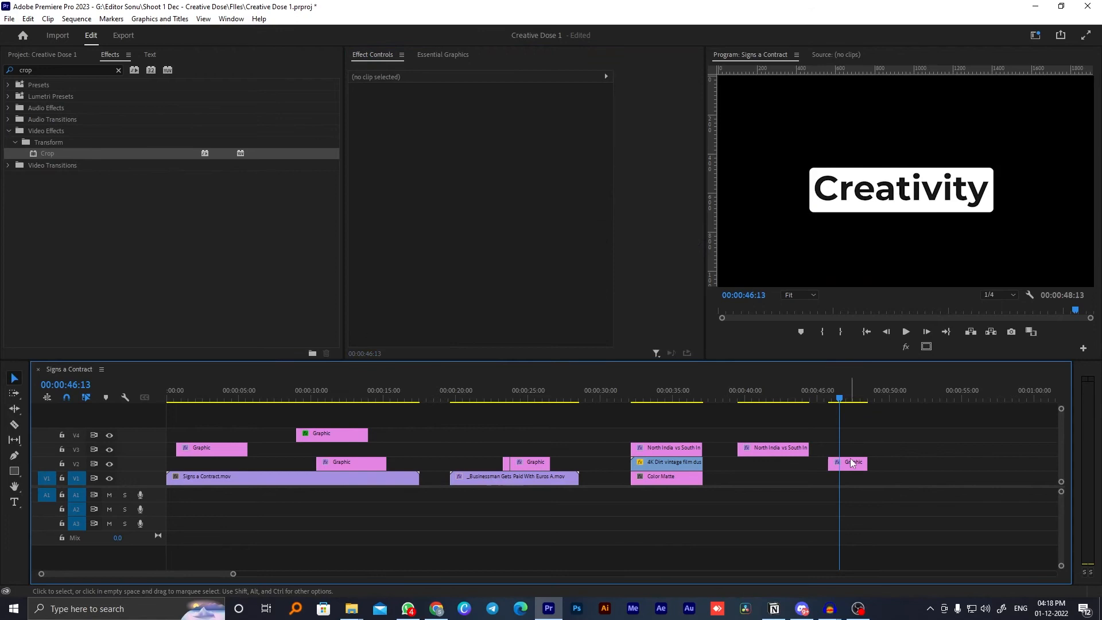
click(848, 463)
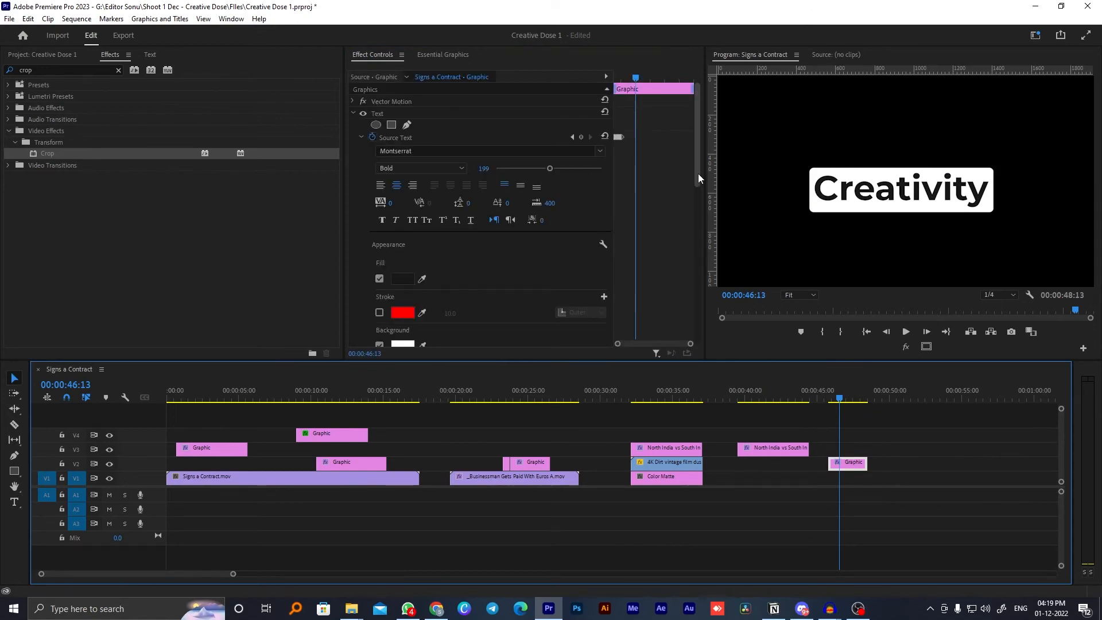
drag(698, 173, 698, 229)
click(379, 188)
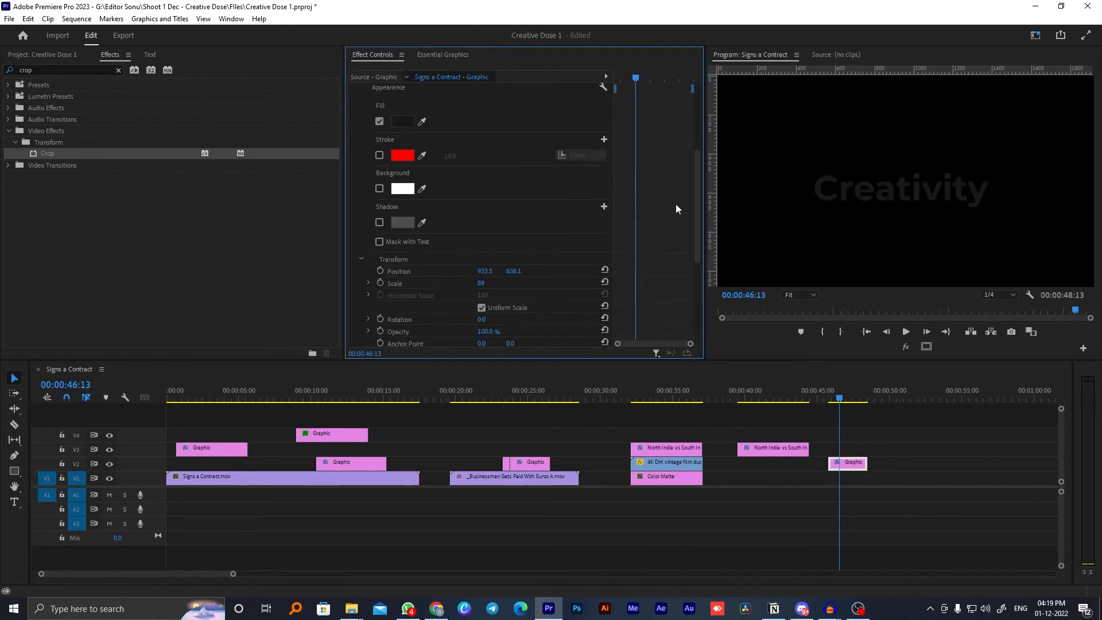
- Change the duplicated Creativity text's Fill to white and save the project
scroll(695, 221, up, 3)
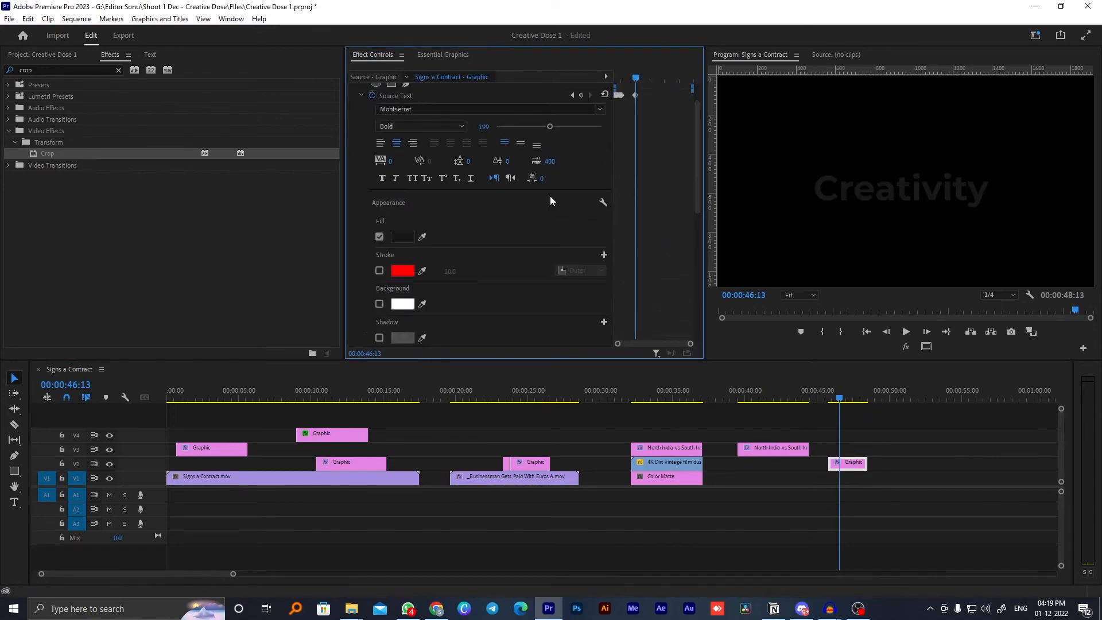
click(428, 232)
click(904, 431)
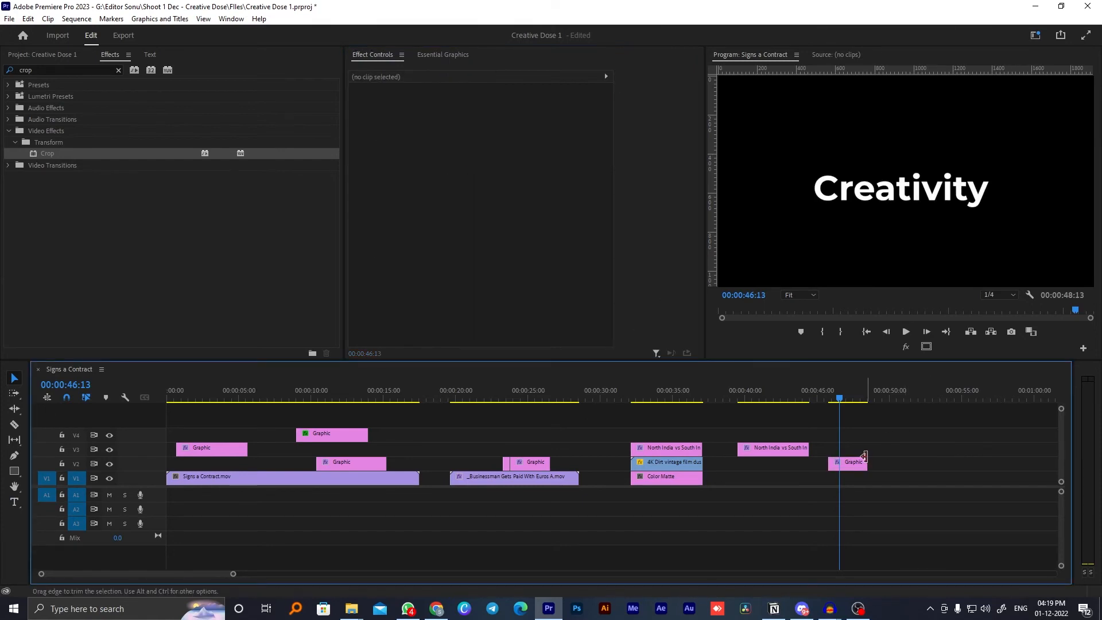
click(847, 466)
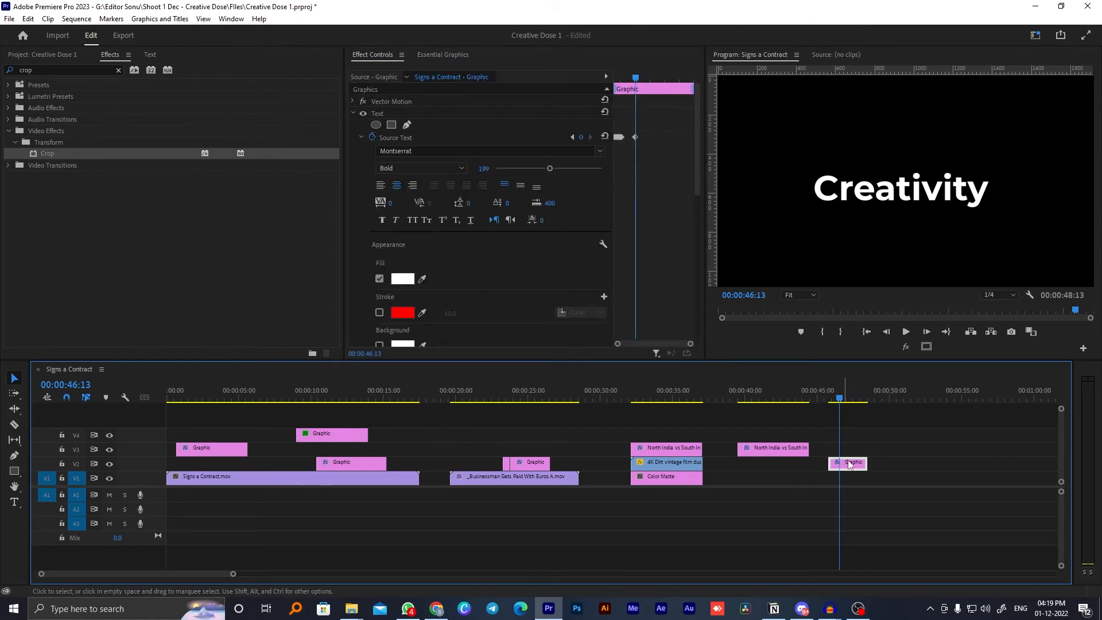
key(ctrl+s)
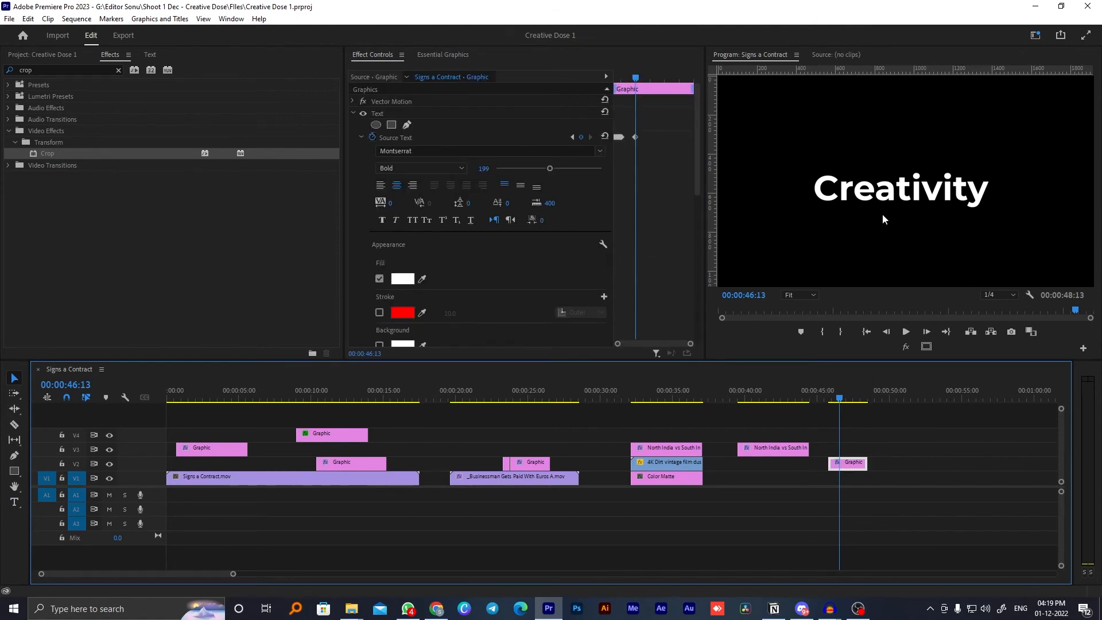
- Put the playhead at 00:00:46:22 over the duplicated Creativity graphic and create a Transparent Video item in the project
click(925, 397)
click(846, 397)
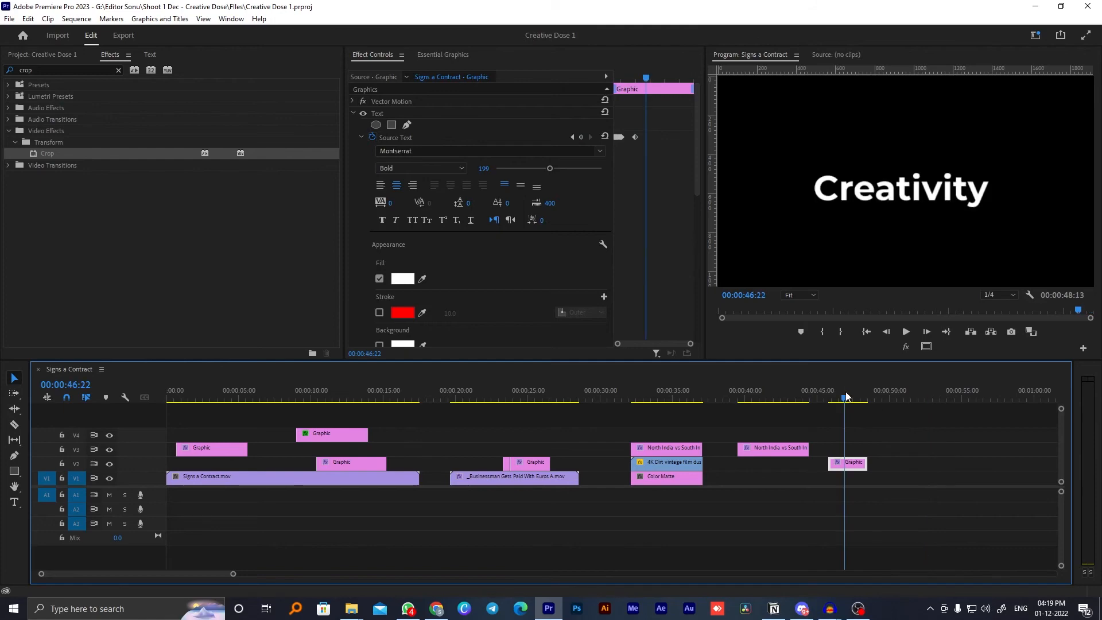
click(868, 428)
key(equal)
key(equal)
key(equal)
click(645, 468)
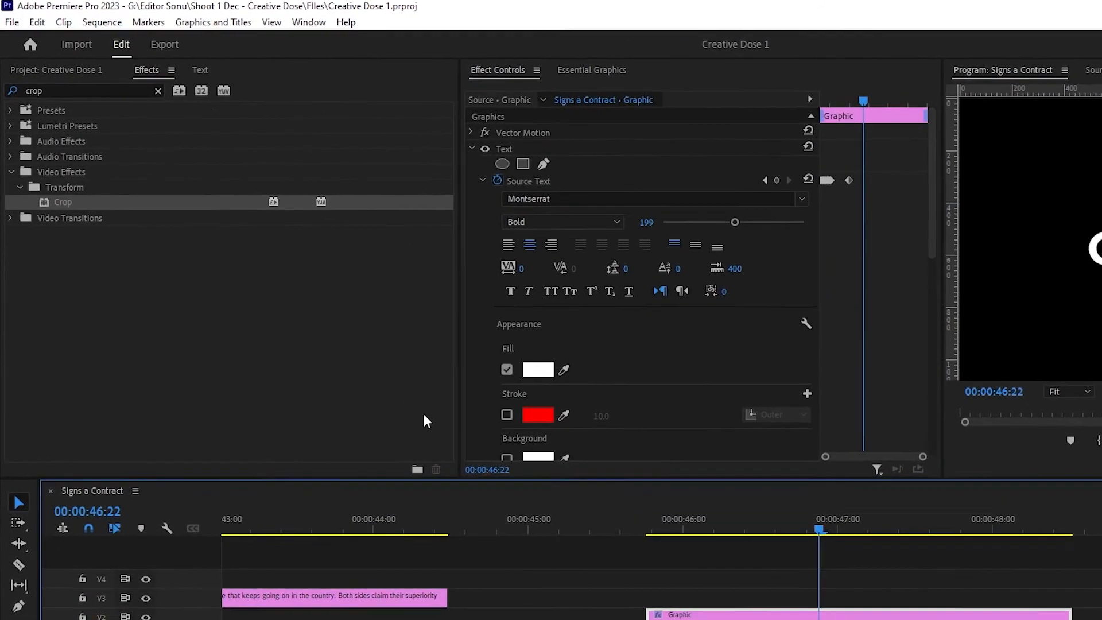
click(52, 65)
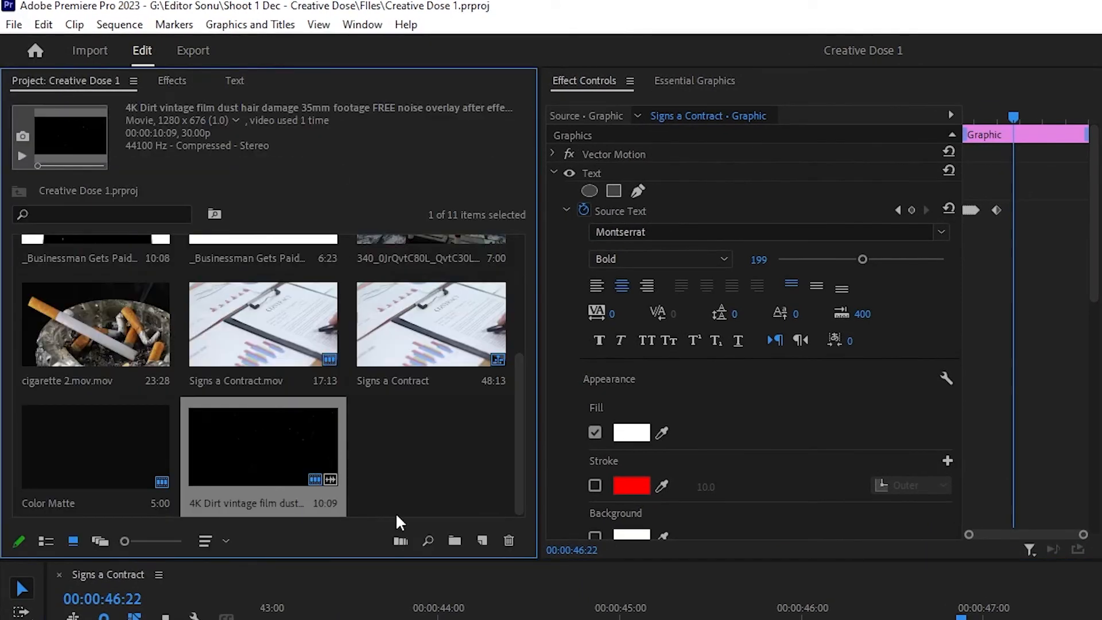
click(482, 540)
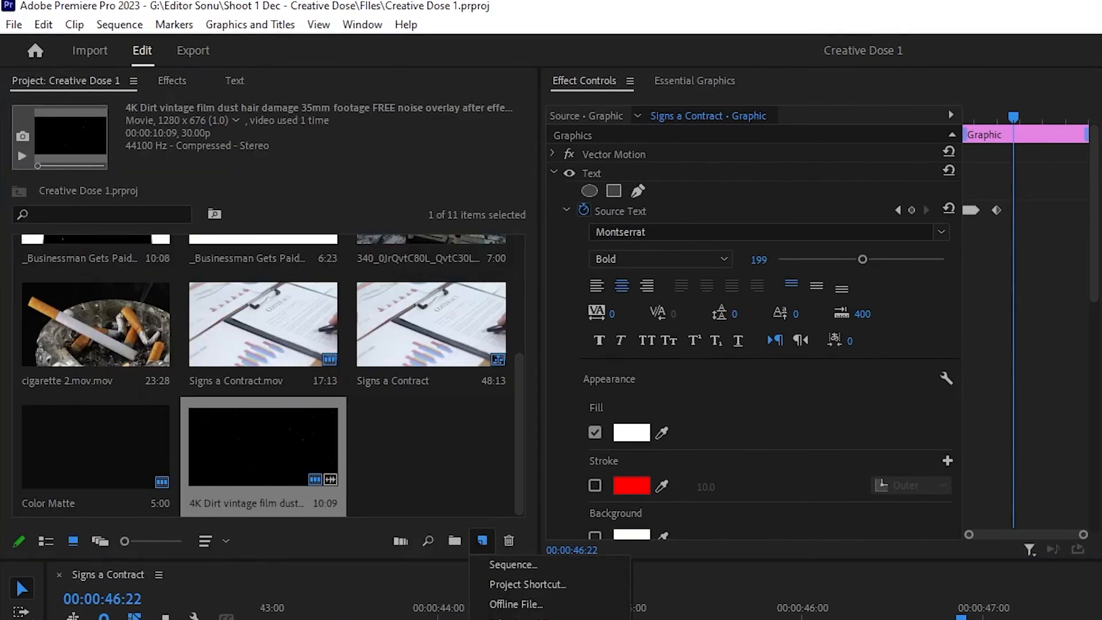
click(525, 619)
click(895, 535)
- Place the Transparent Video on V3 directly above the duplicated Creativity graphic and trim it to that clip's length
drag(417, 443, 770, 619)
drag(488, 441, 489, 449)
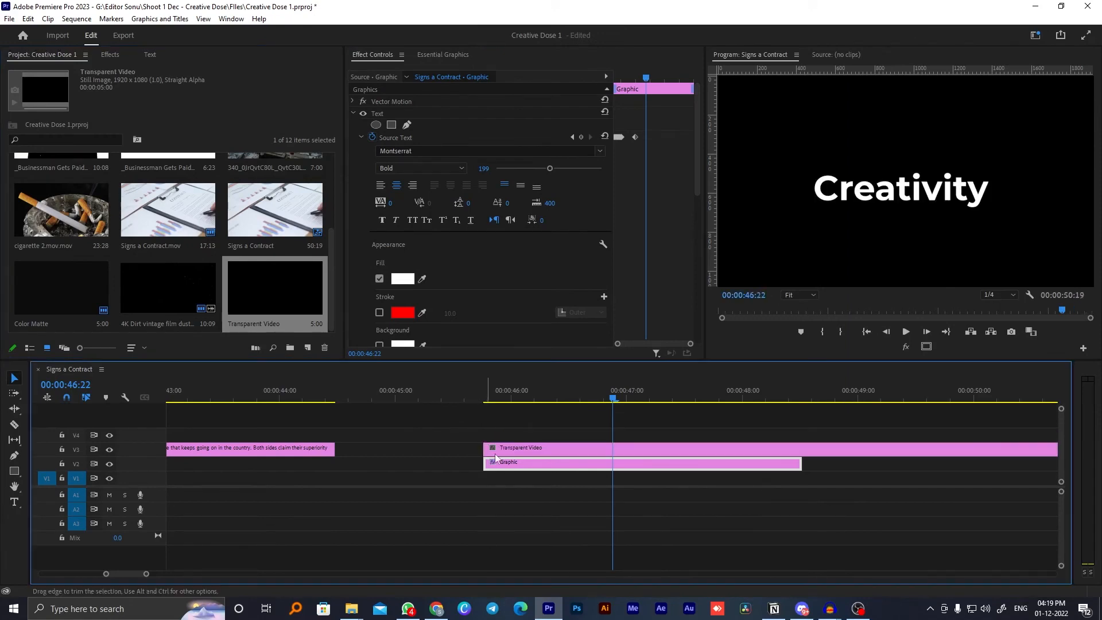
click(676, 452)
key(minus)
drag(834, 449, 706, 446)
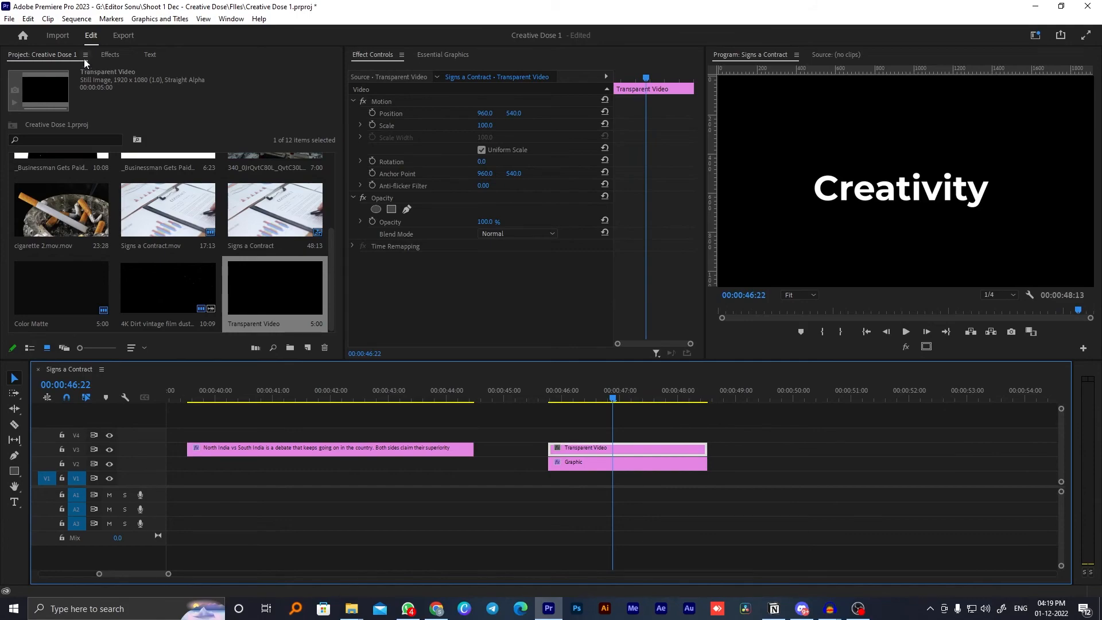
- Search the effects for "write" and apply the Write-on effect to the Transparent Video clip
click(109, 54)
click(54, 70)
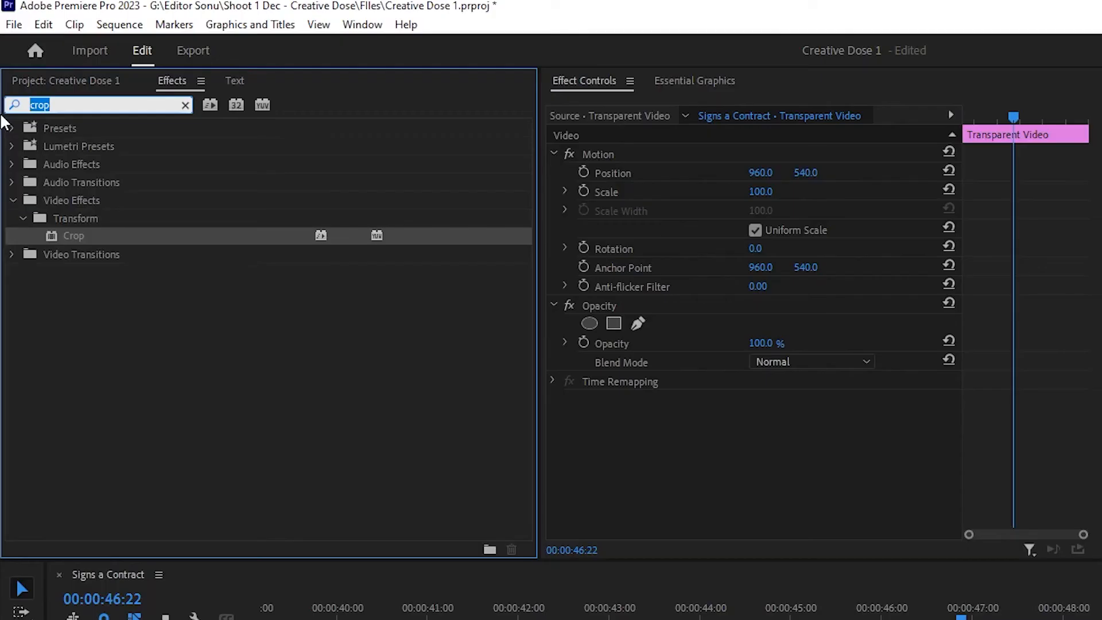
text(write)
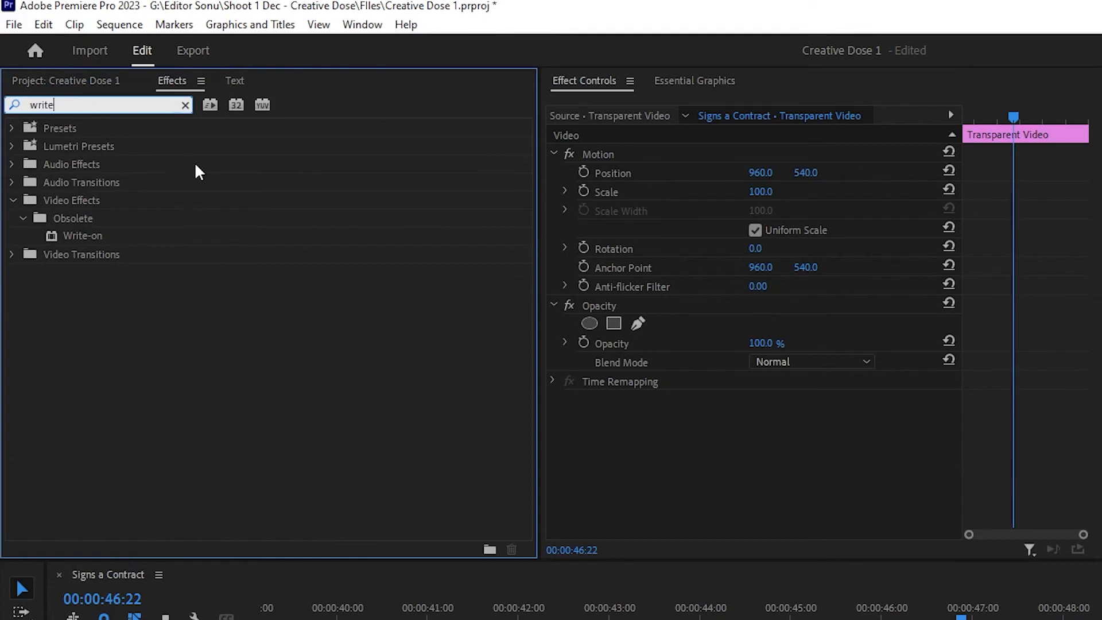
drag(77, 234, 550, 395)
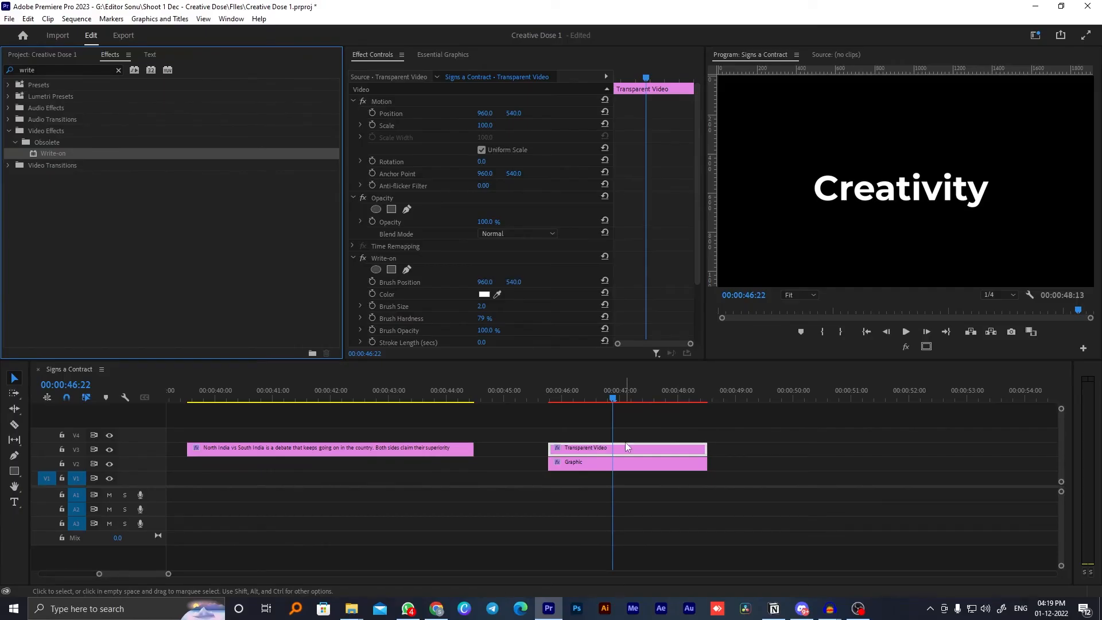
click(627, 447)
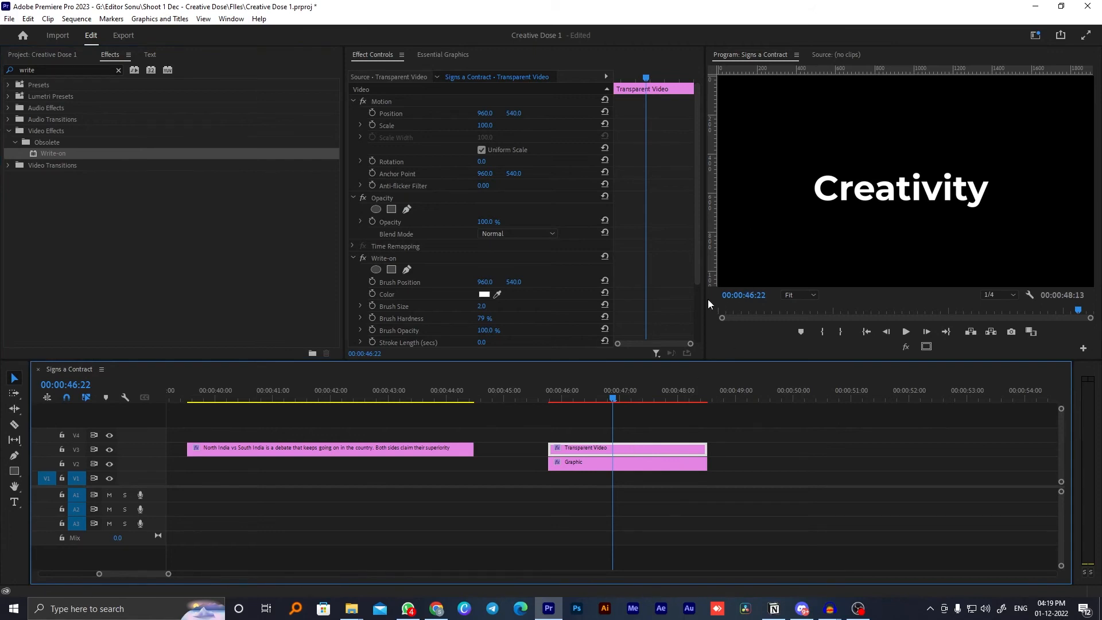
- Set the Write-on effect's brush Color to bright green 36FF00 and its Brush Size to 50
click(420, 260)
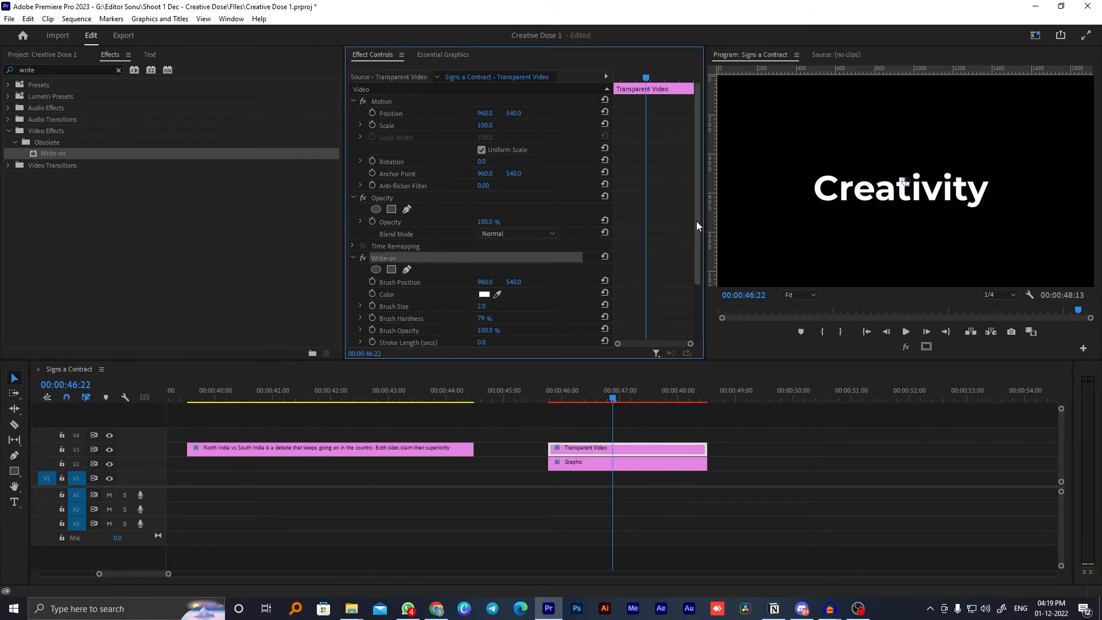
drag(697, 221, 691, 302)
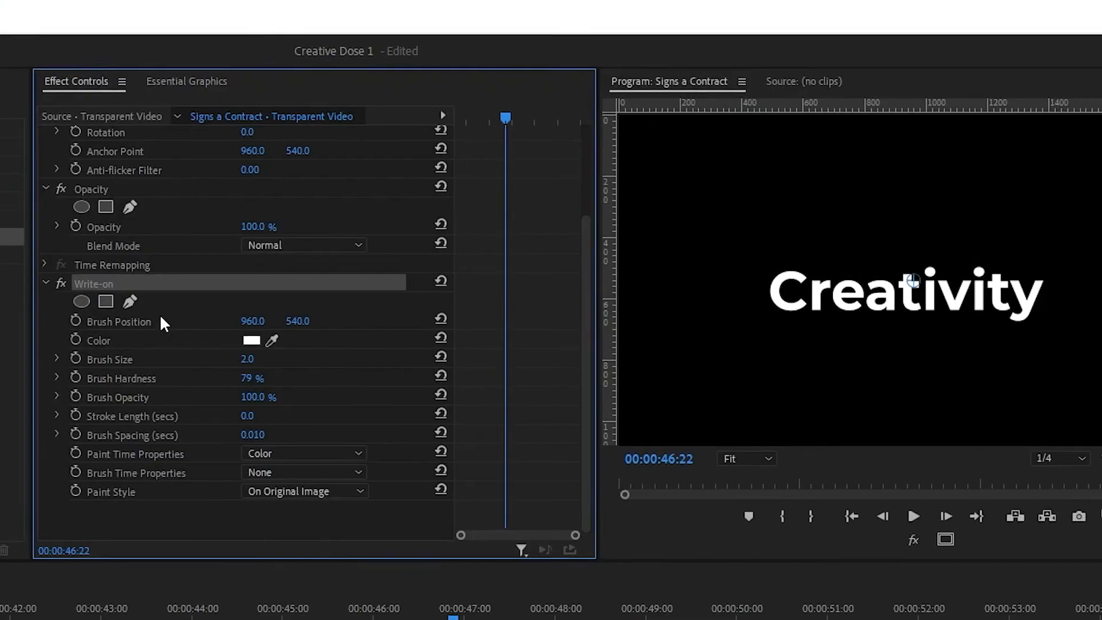
click(425, 208)
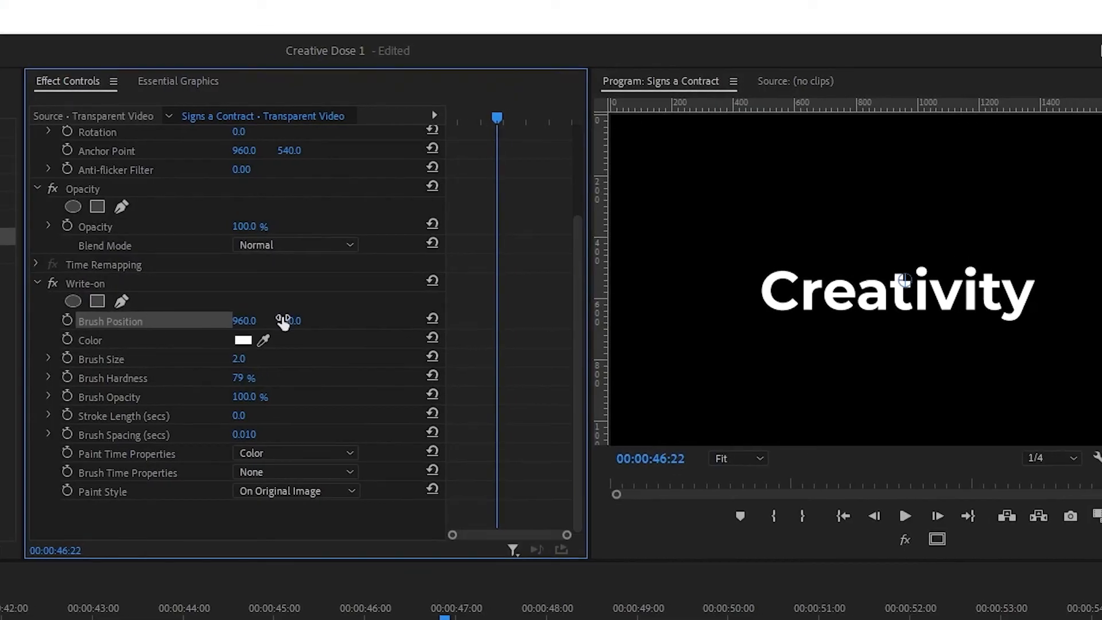
click(141, 340)
click(236, 340)
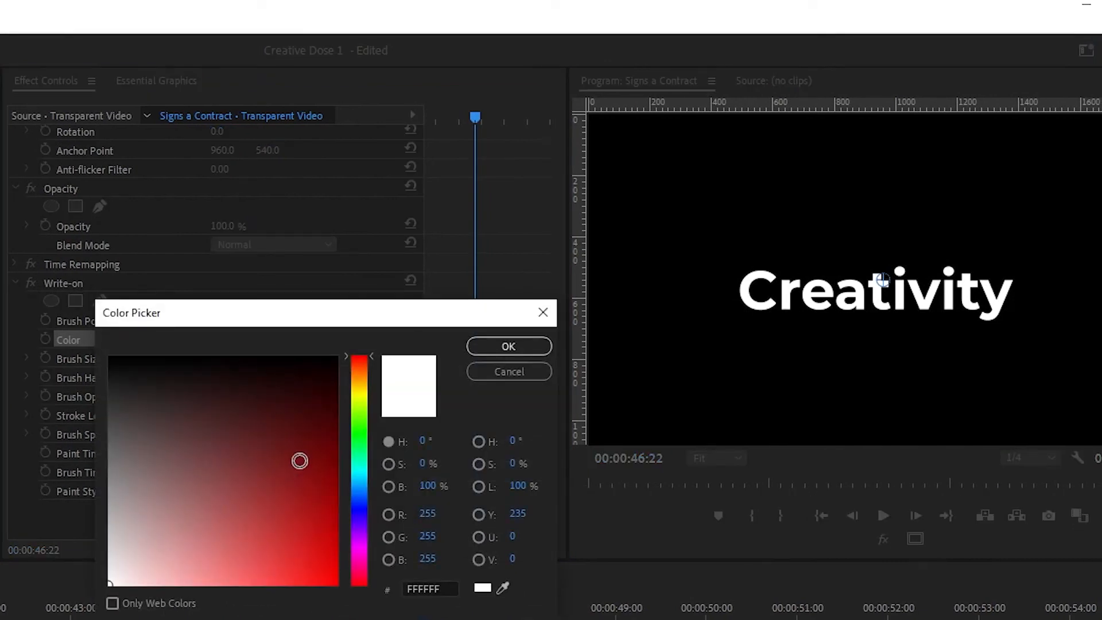
click(336, 585)
drag(364, 396, 365, 431)
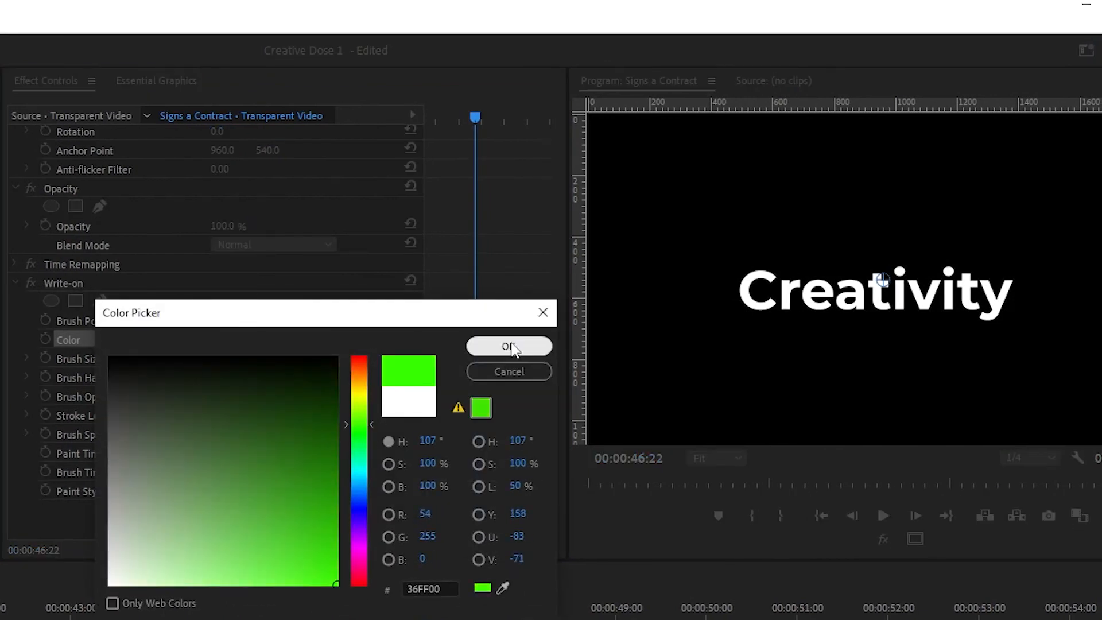
click(508, 346)
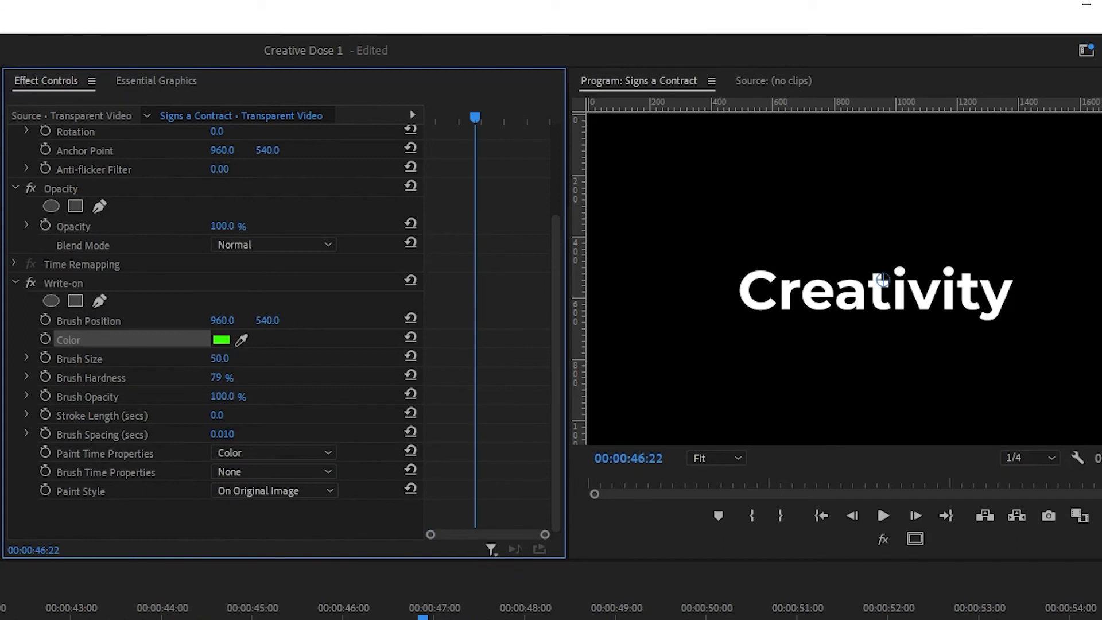
- Set the Write-on effect's vertical Brush Position to 347 and its Brush Spacing to 0.001 seconds
drag(267, 321, 419, 312)
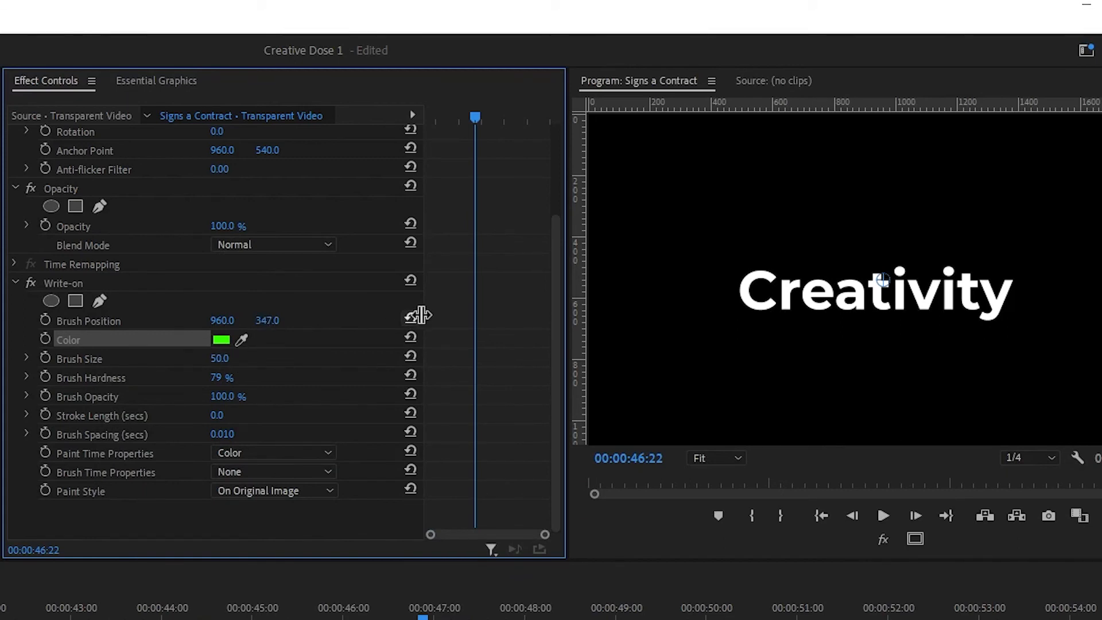
click(172, 283)
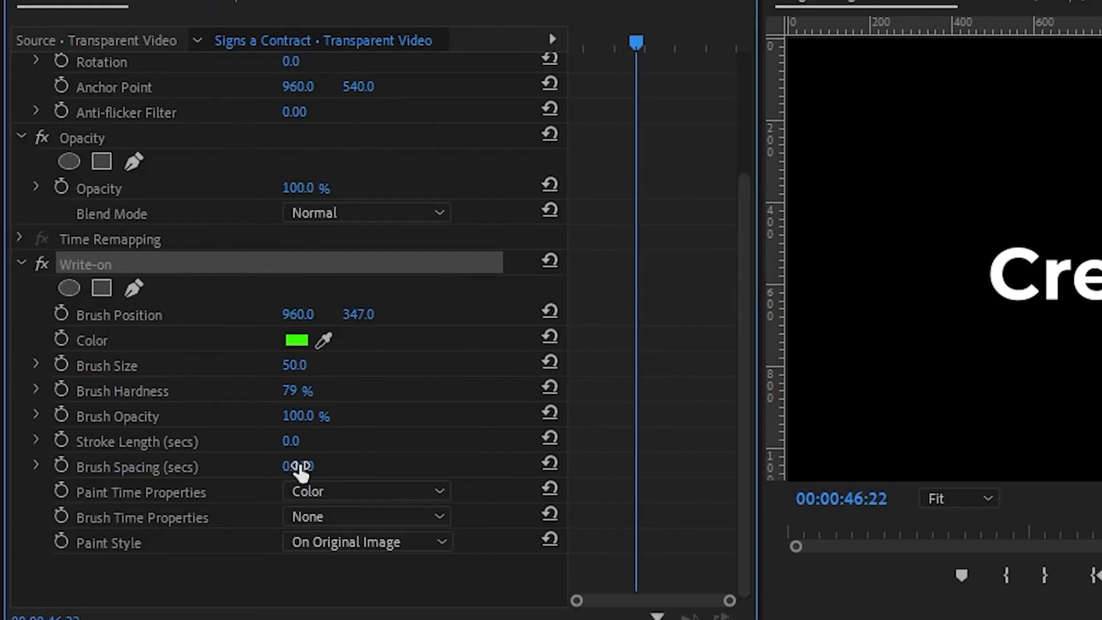
click(222, 434)
click(333, 466)
key(BackSpace)
key(BackSpace)
text(01)
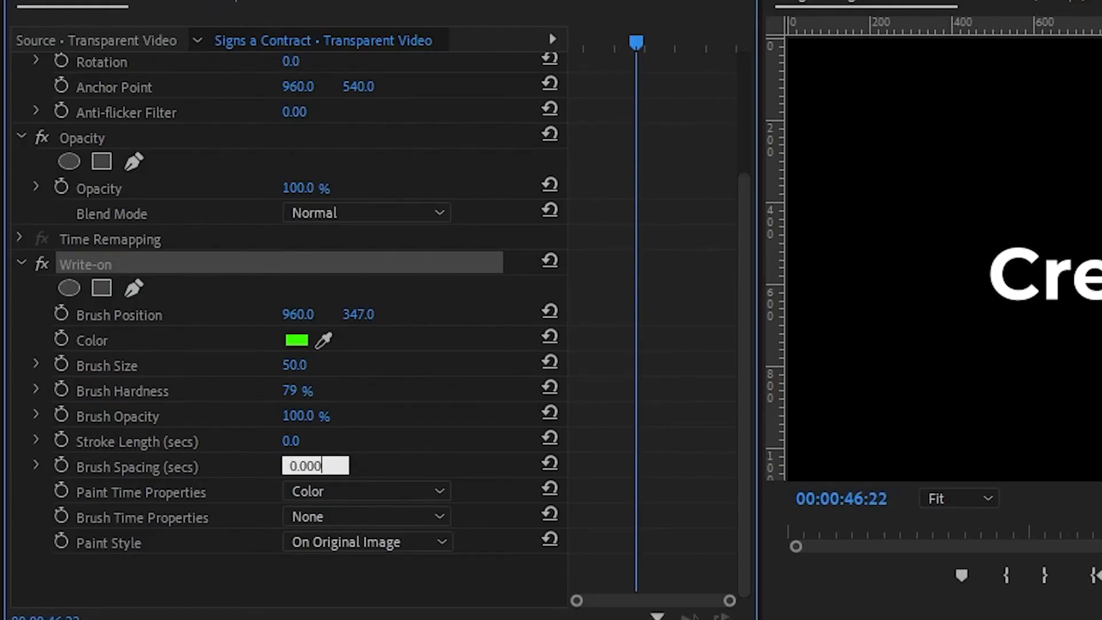
key(Return)
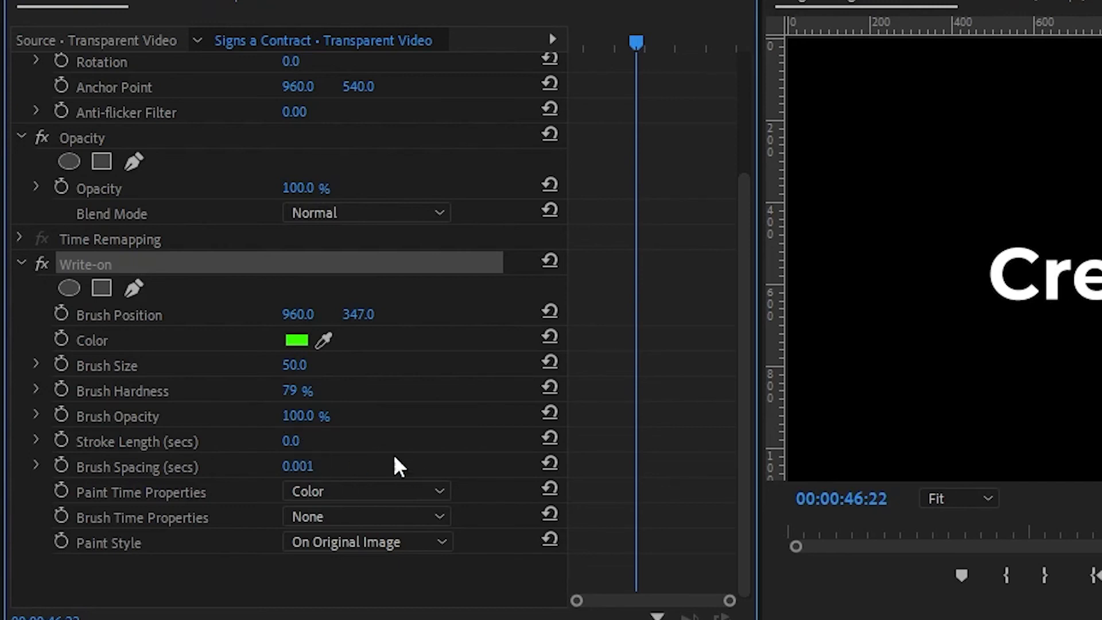
- Set the Write-on effect's Stroke Length to 5 seconds and its Brush Hardness to 89%
click(291, 440)
text(5)
key(Return)
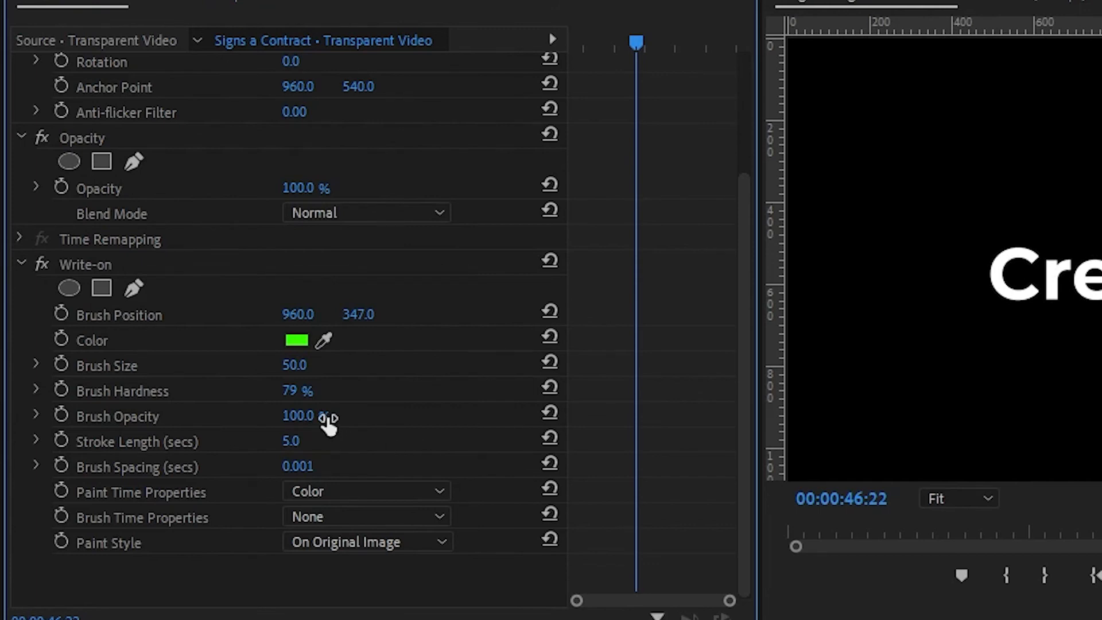
click(297, 391)
text(100)
key(Return)
drag(320, 390, 314, 390)
- Scale the Transparent Video clip to 316 and move it to about 722.6, 666.2 in the frame
drag(743, 412, 462, 119)
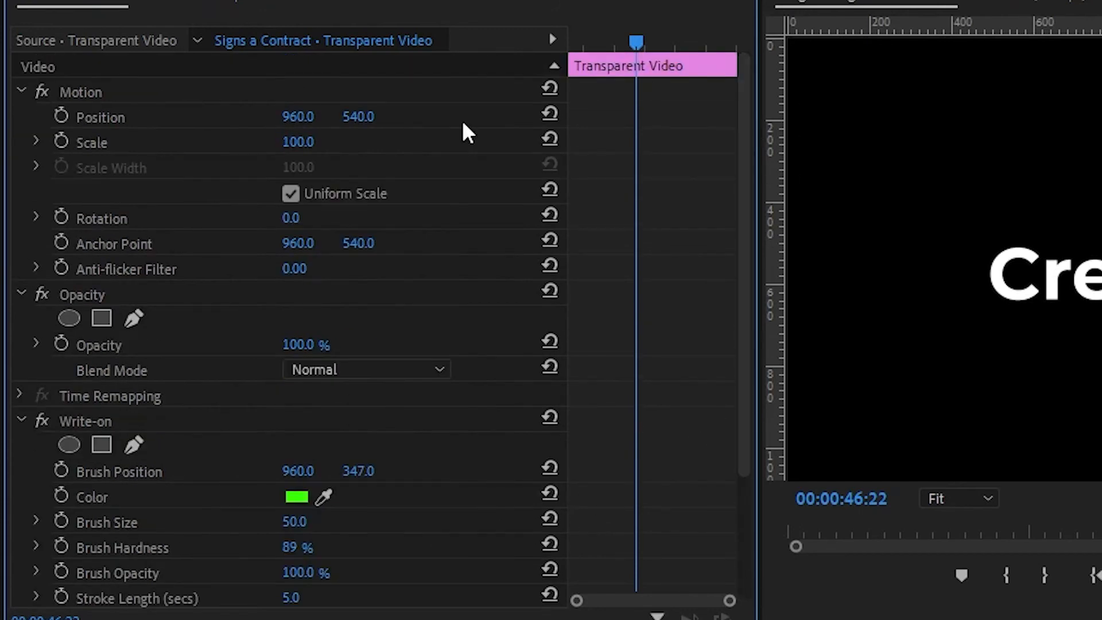
drag(298, 142, 315, 140)
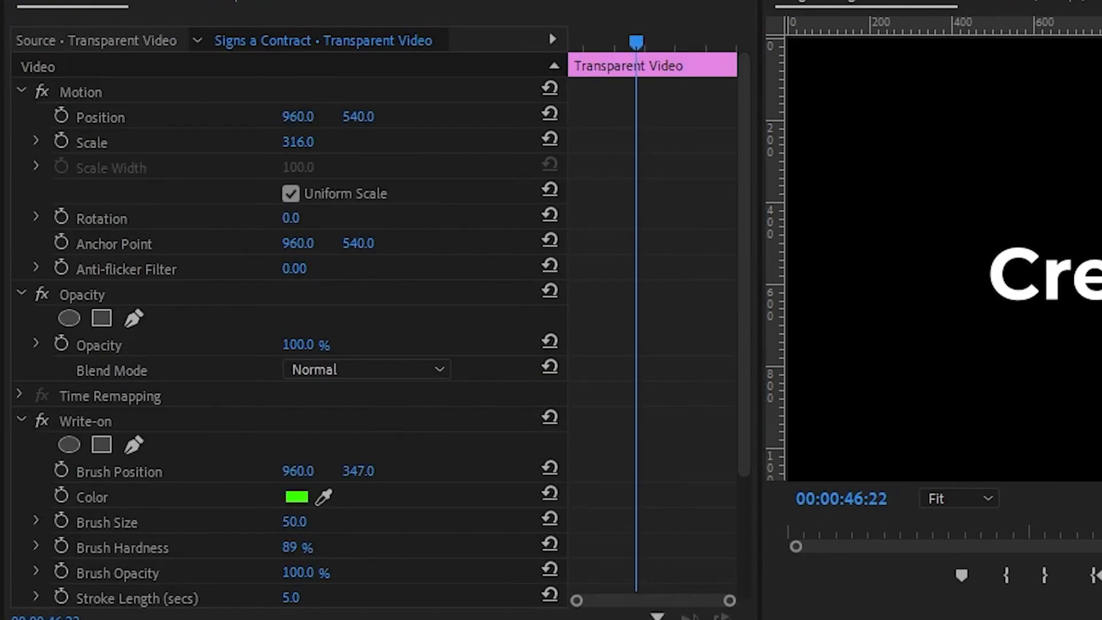
click(262, 96)
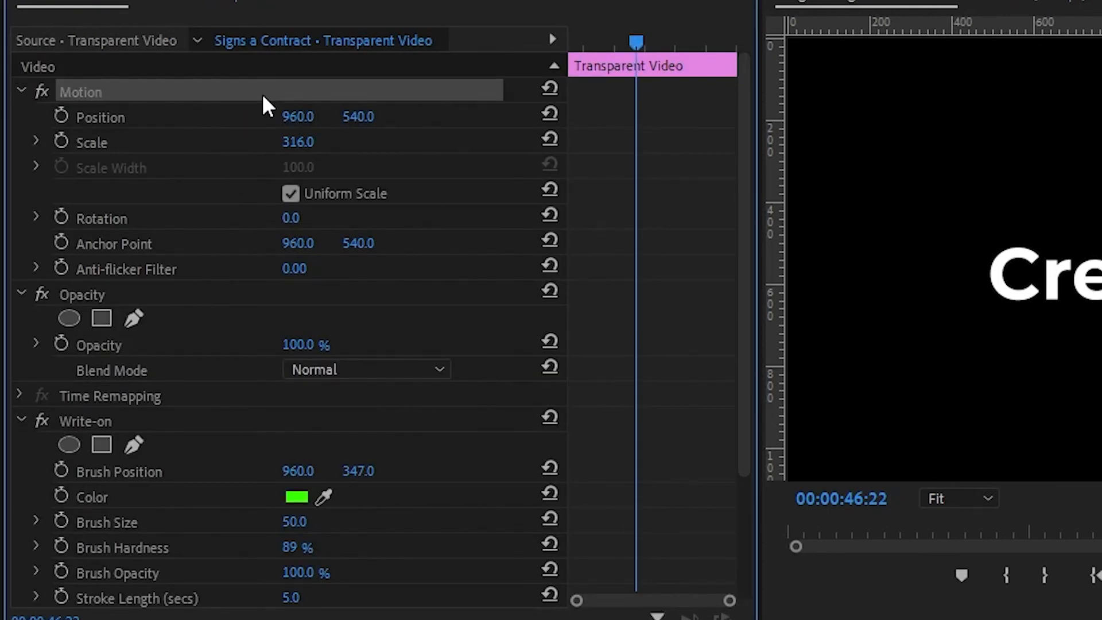
drag(1101, 189, 1080, 240)
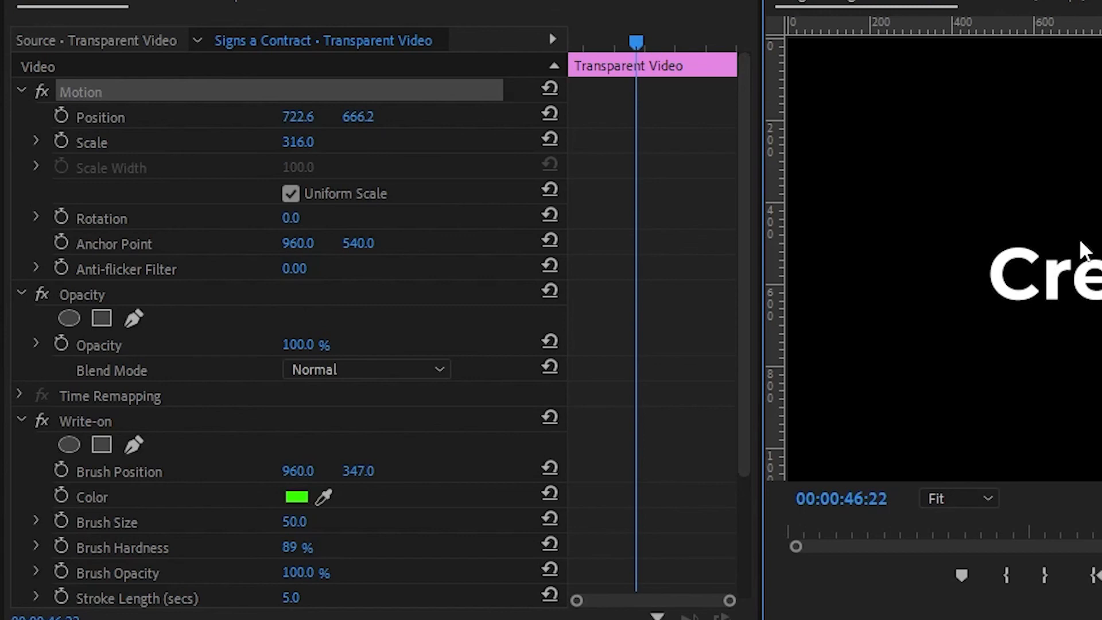
- Try a smaller brush, return the Brush Size to 50, and set the Brush Position to 840, 515 beside the text's start
drag(749, 376, 741, 507)
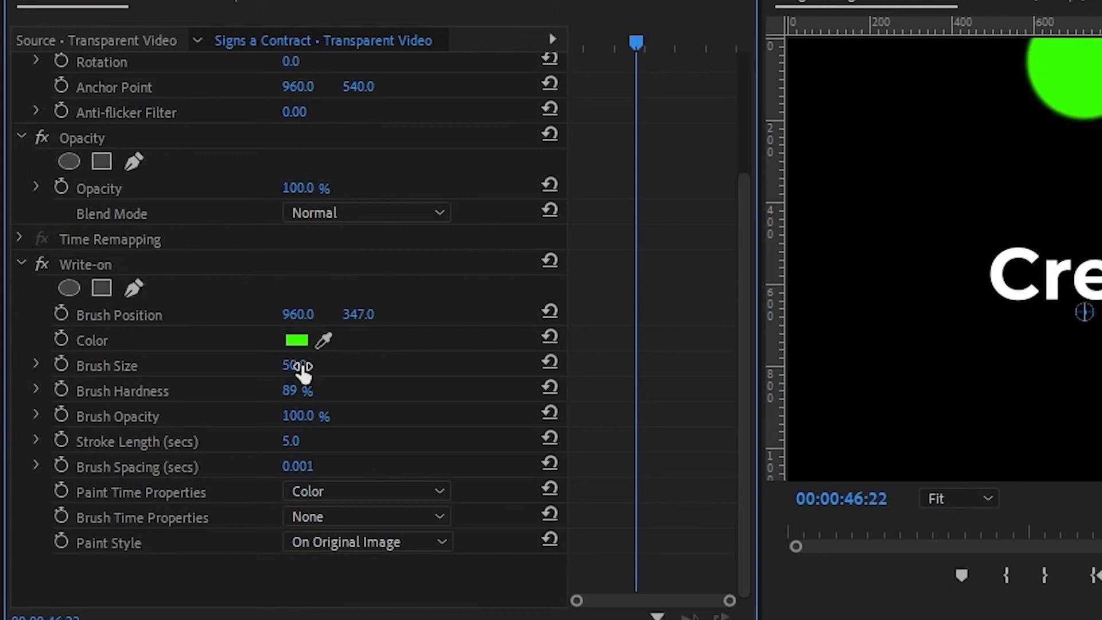
mouse_move(299, 368)
mouse_down()
mouse_move(264, 368)
mouse_move(312, 364)
mouse_up()
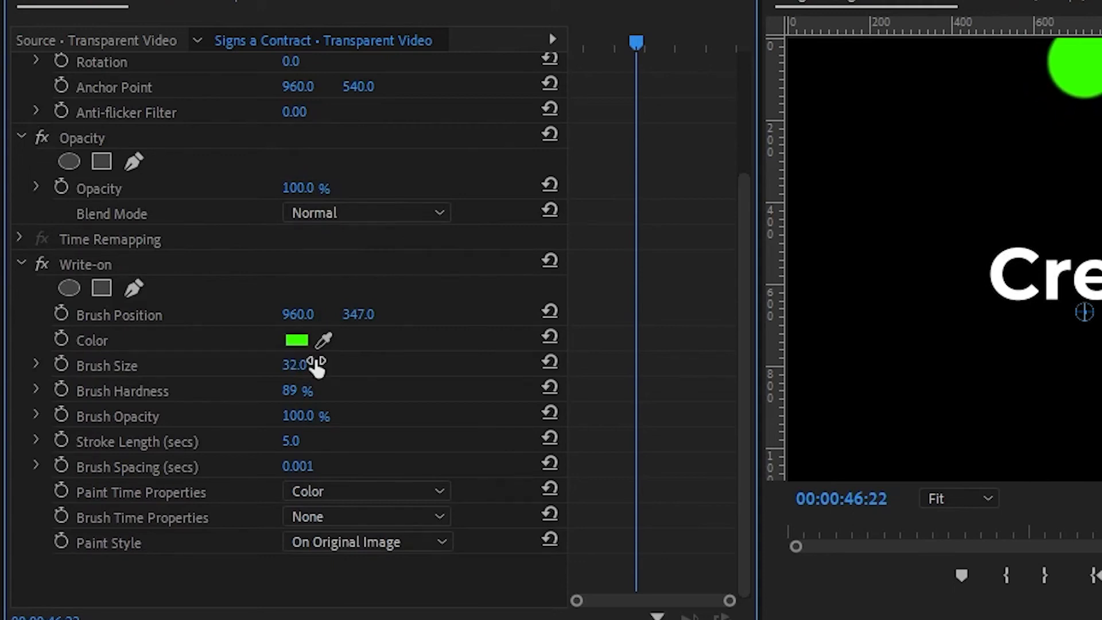
mouse_move(379, 321)
mouse_down()
mouse_move(533, 321)
mouse_move(364, 315)
mouse_up()
drag(293, 365, 309, 364)
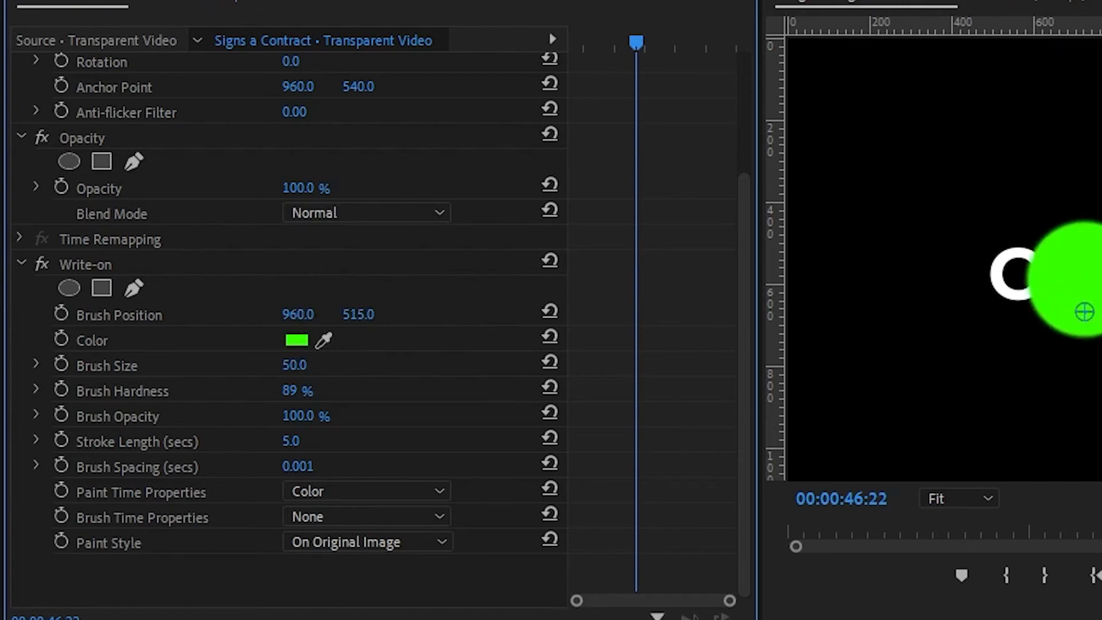
drag(295, 316, 133, 315)
drag(69, 250, 167, 251)
mouse_move(241, 251)
mouse_down()
mouse_move(228, 251)
mouse_move(242, 252)
mouse_up()
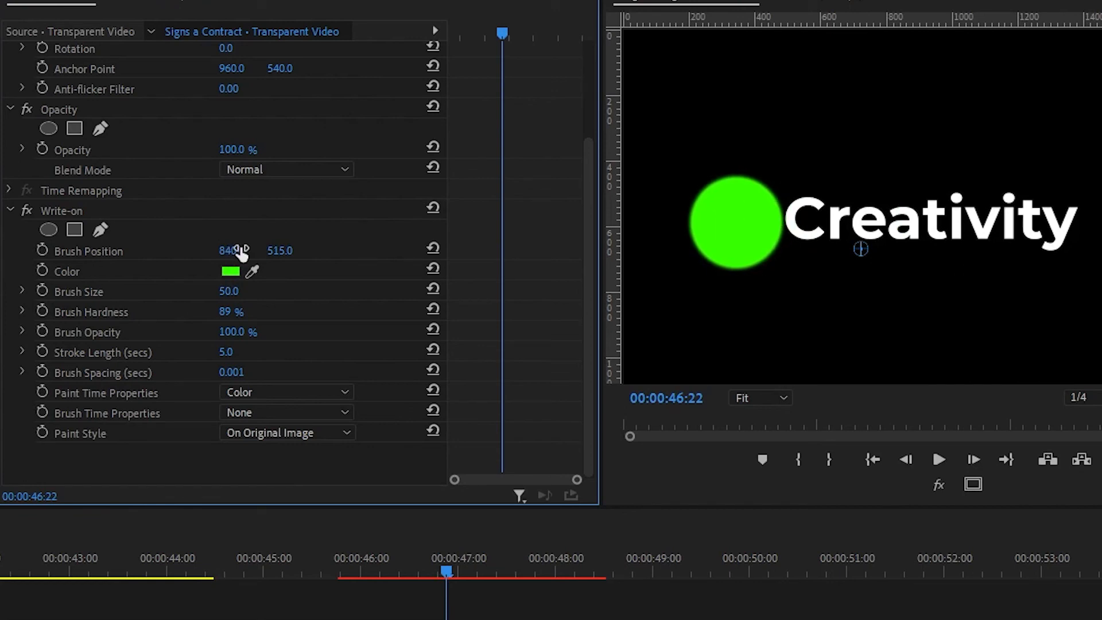
- Remove the Source Text keyframes from the Creativity graphic with the playhead at 00:00:46:17
mouse_move(443, 570)
mouse_down()
mouse_move(360, 568)
mouse_move(427, 569)
mouse_up()
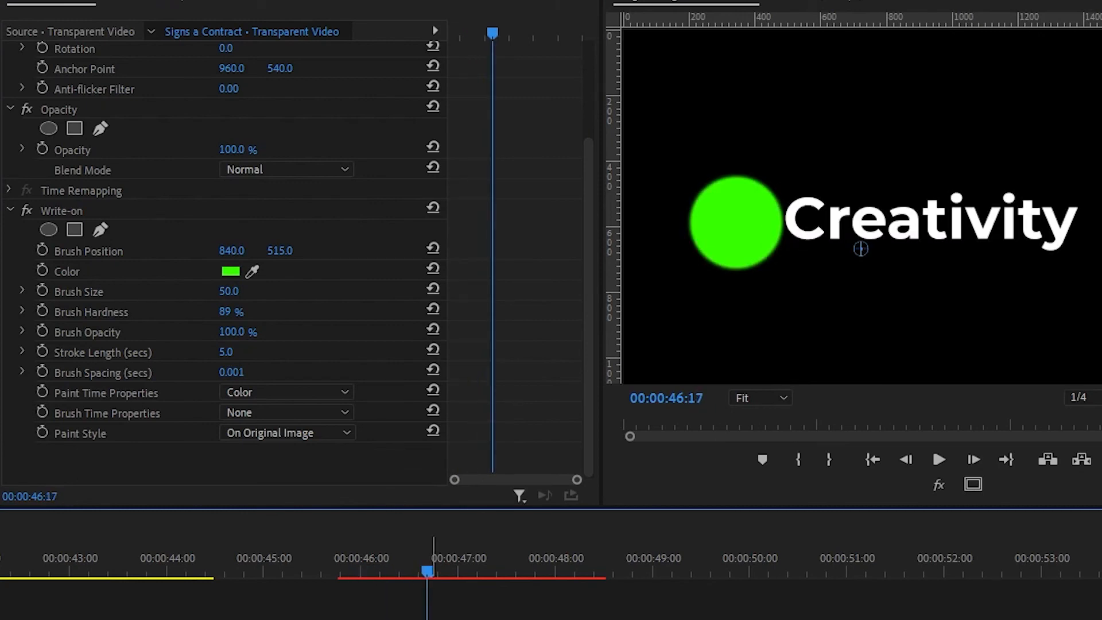
click(434, 617)
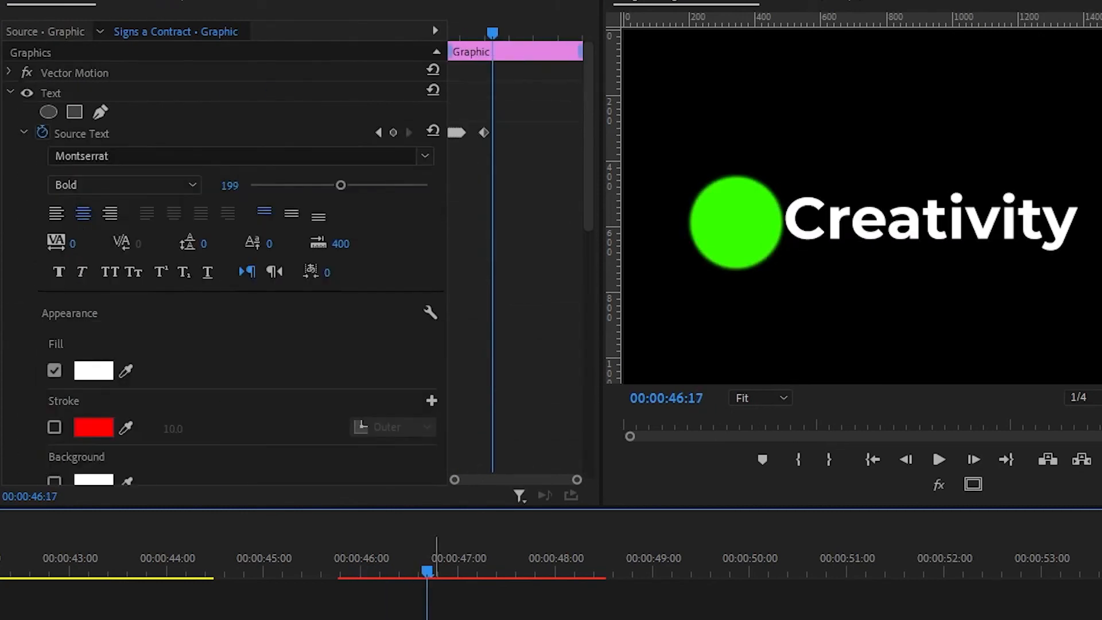
click(51, 130)
click(422, 441)
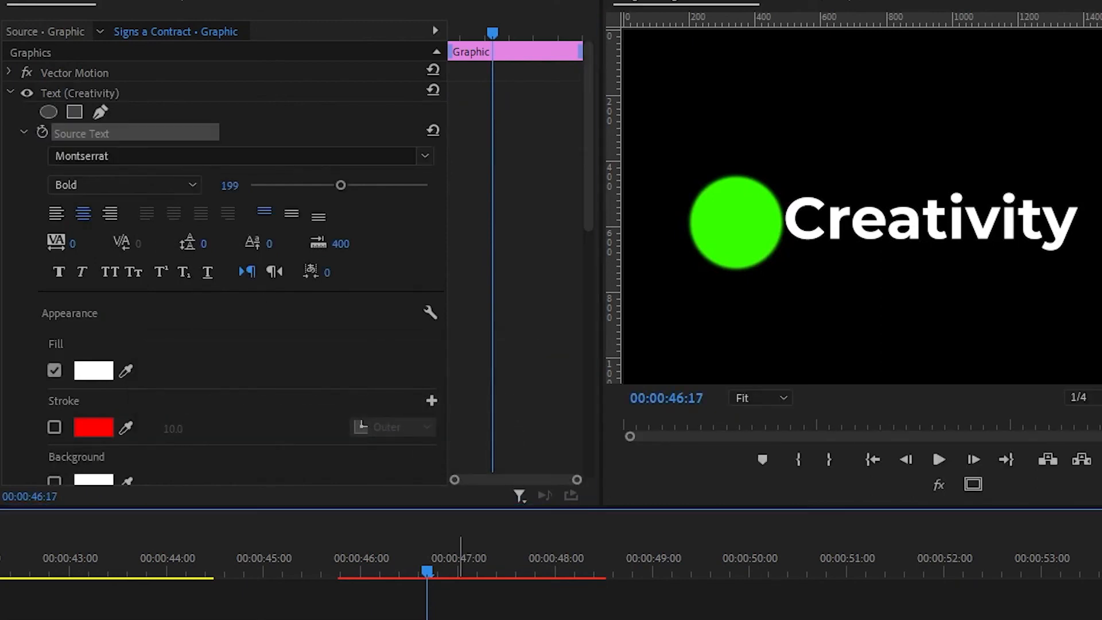
- Keyframe the Write-on Brush Position from 840, 515 at 00:00:46:07 to 1202, 515 at 00:00:47:14, and save the project
click(423, 611)
drag(425, 571, 388, 567)
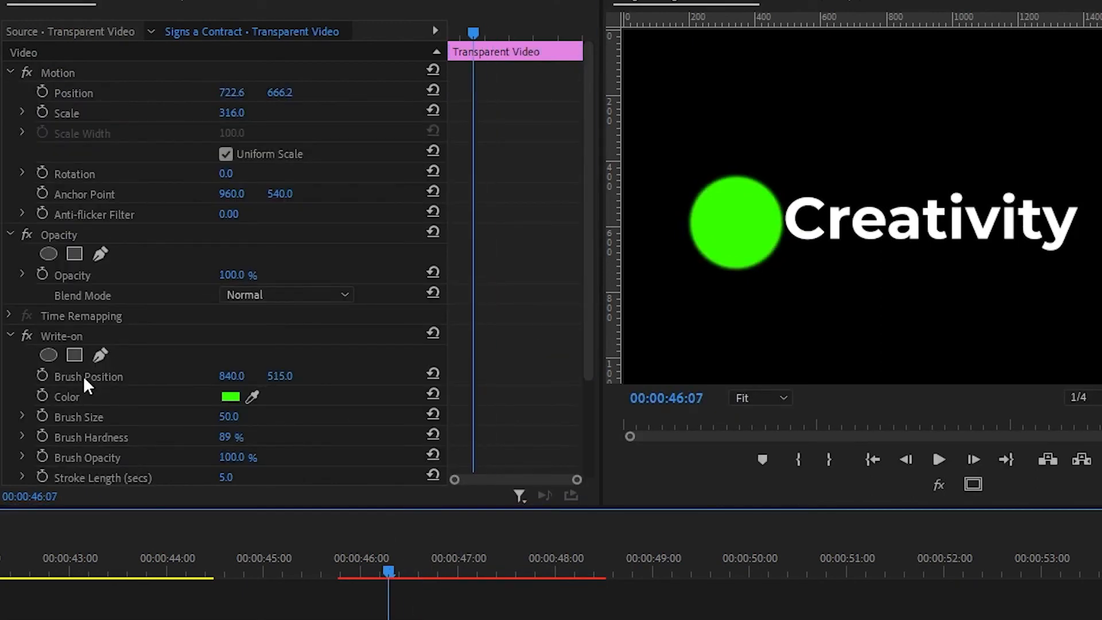
click(42, 376)
drag(394, 564, 518, 566)
click(269, 336)
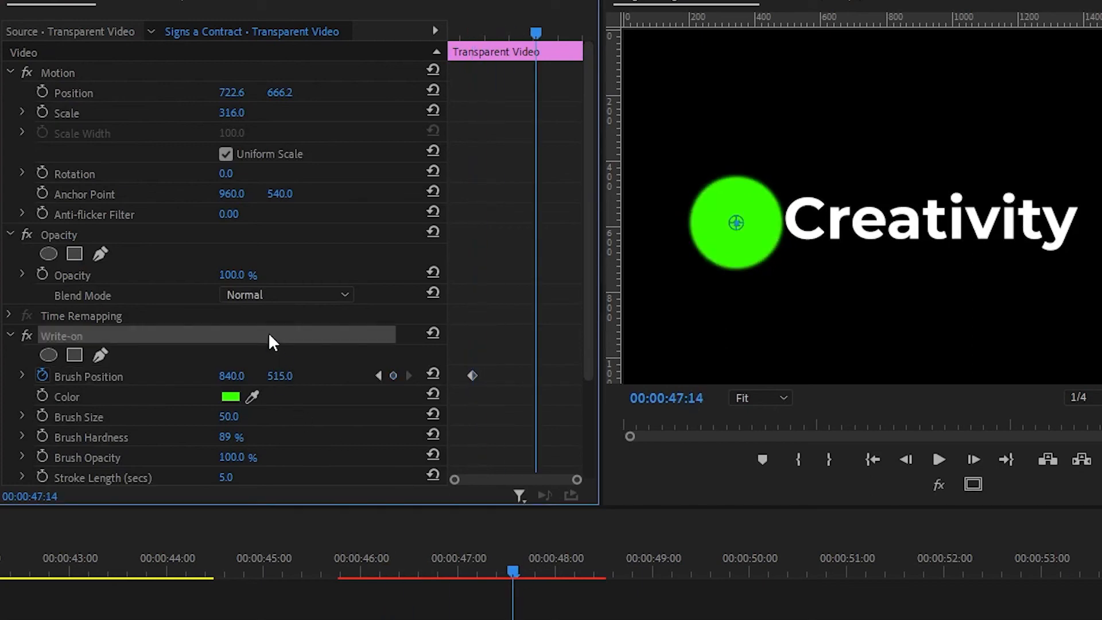
mouse_move(225, 377)
mouse_down()
mouse_move(766, 378)
mouse_move(636, 351)
mouse_move(478, 351)
mouse_up()
drag(428, 305, 433, 307)
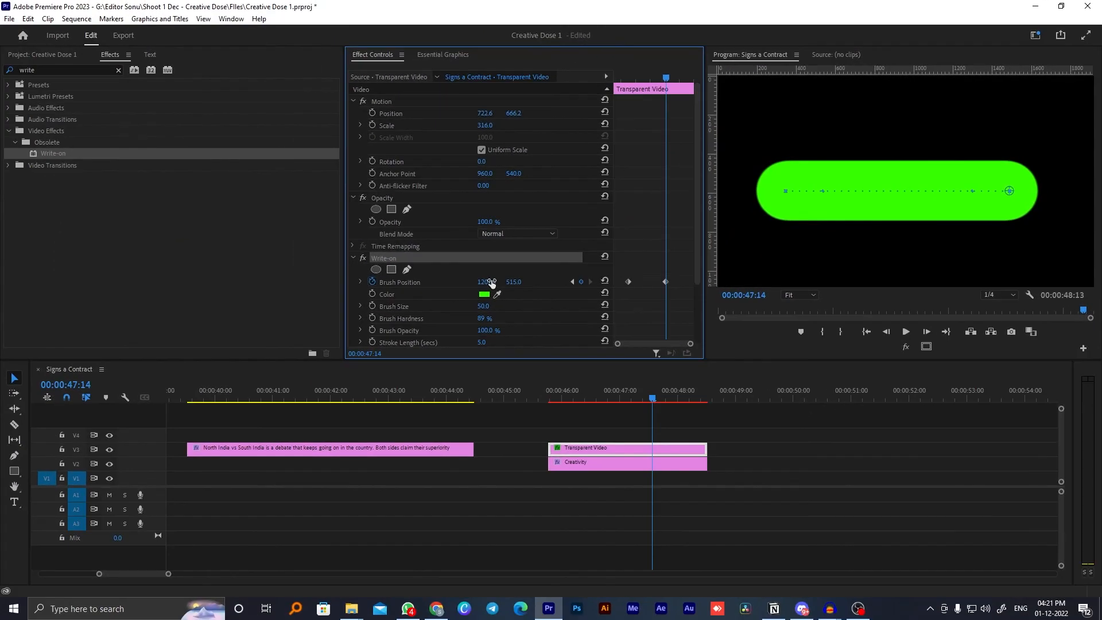
click(551, 422)
key(ctrl+s)
- Find the Track Matte Key effect and apply it to the Creativity graphic
click(601, 462)
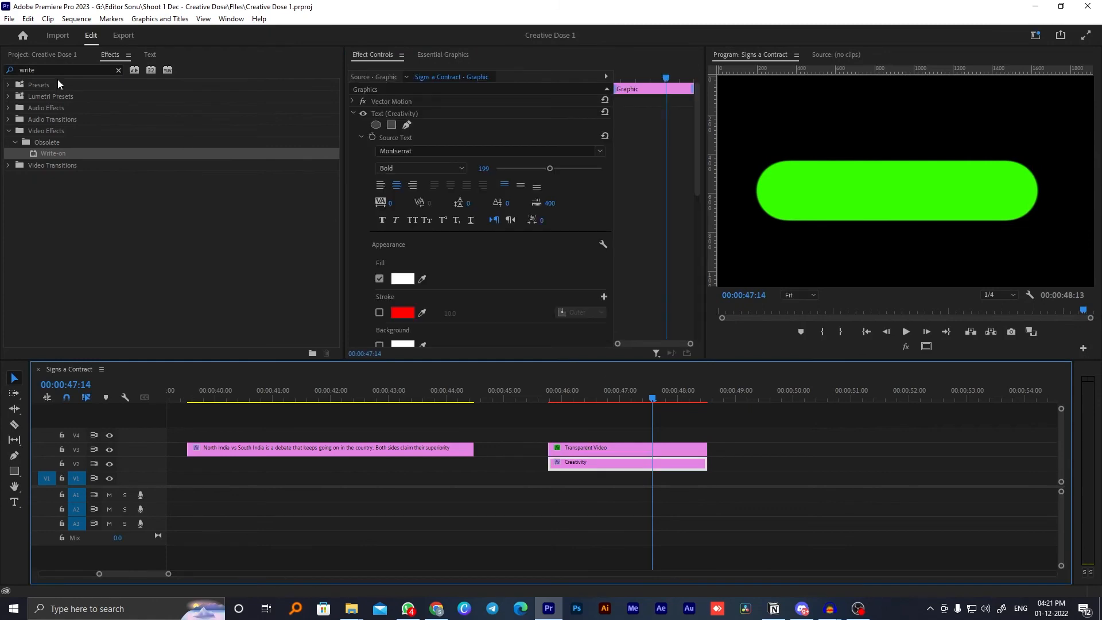
click(22, 69)
text(trake)
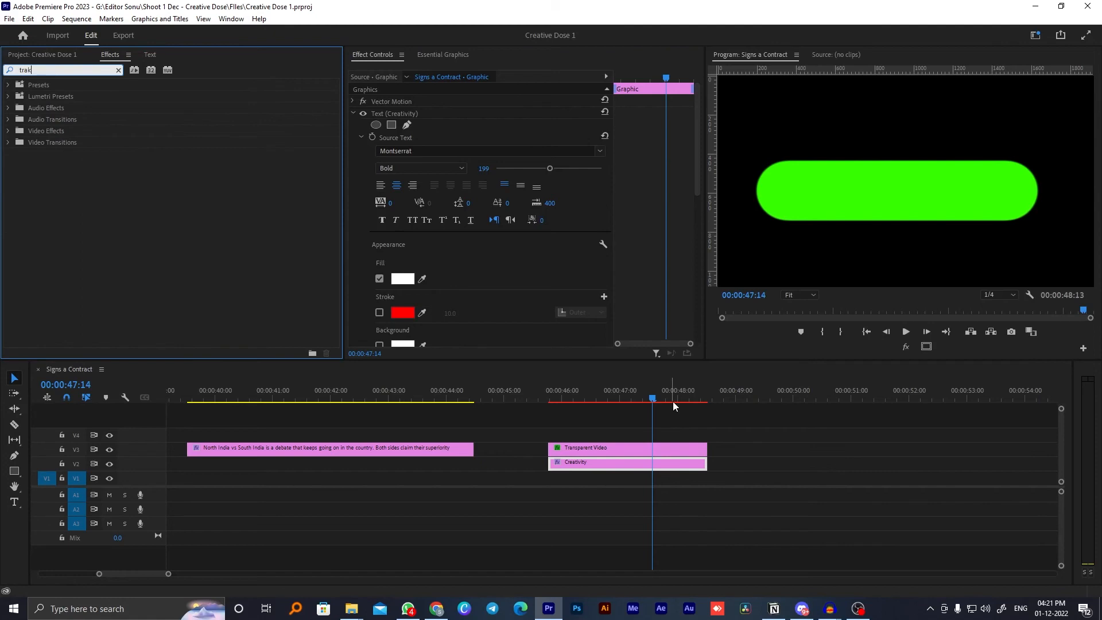
key(BackSpace)
key(BackSpace)
key(BackSpace)
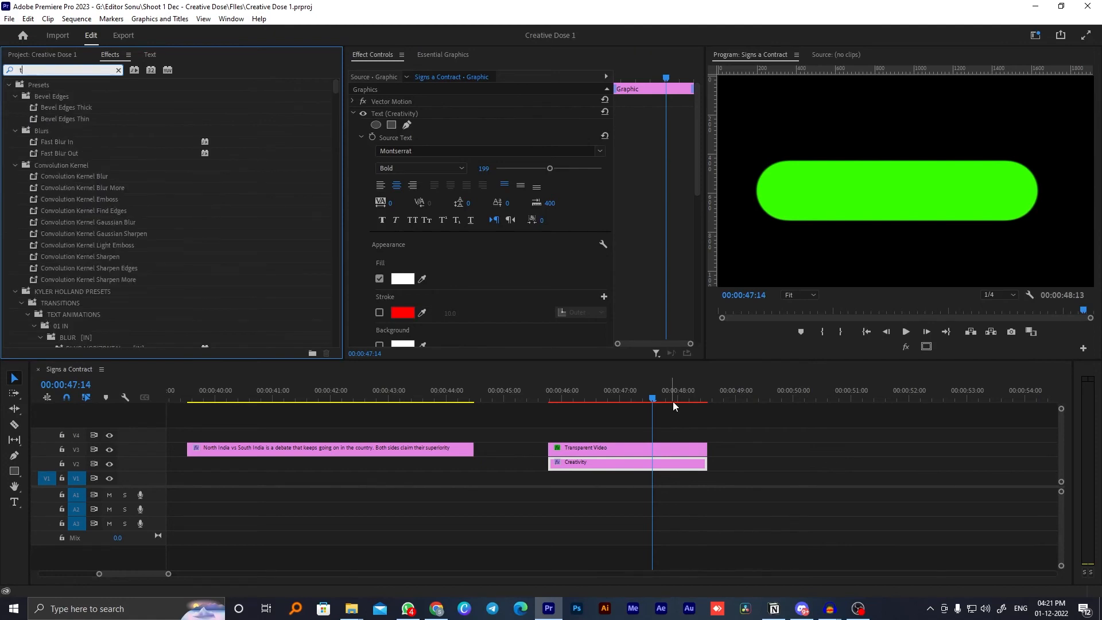
key(BackSpace)
text(ma)
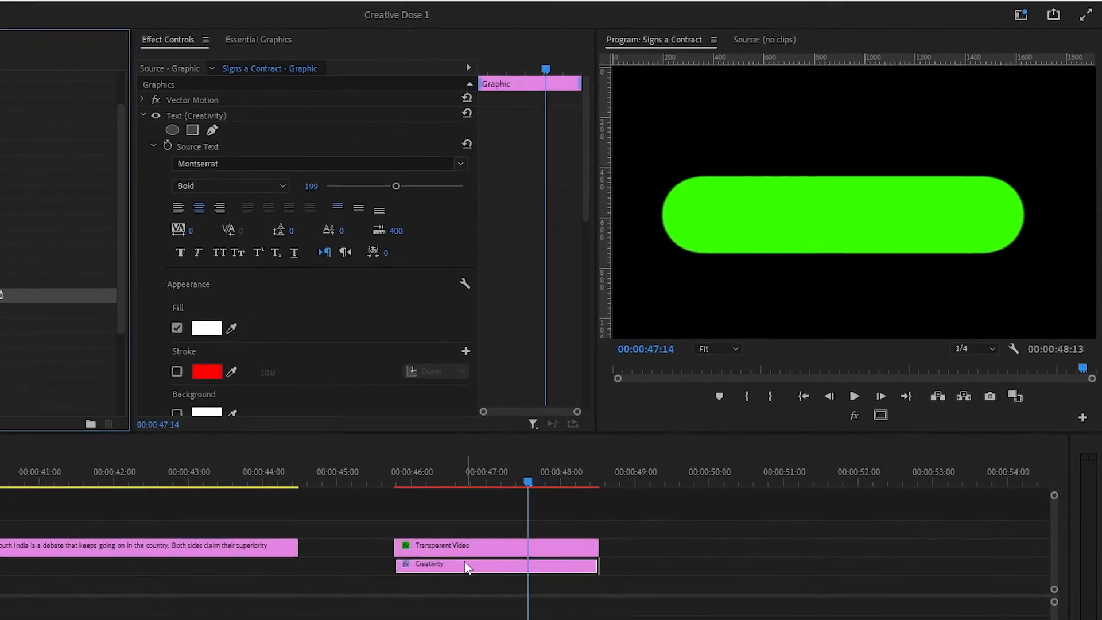
drag(467, 562, 468, 562)
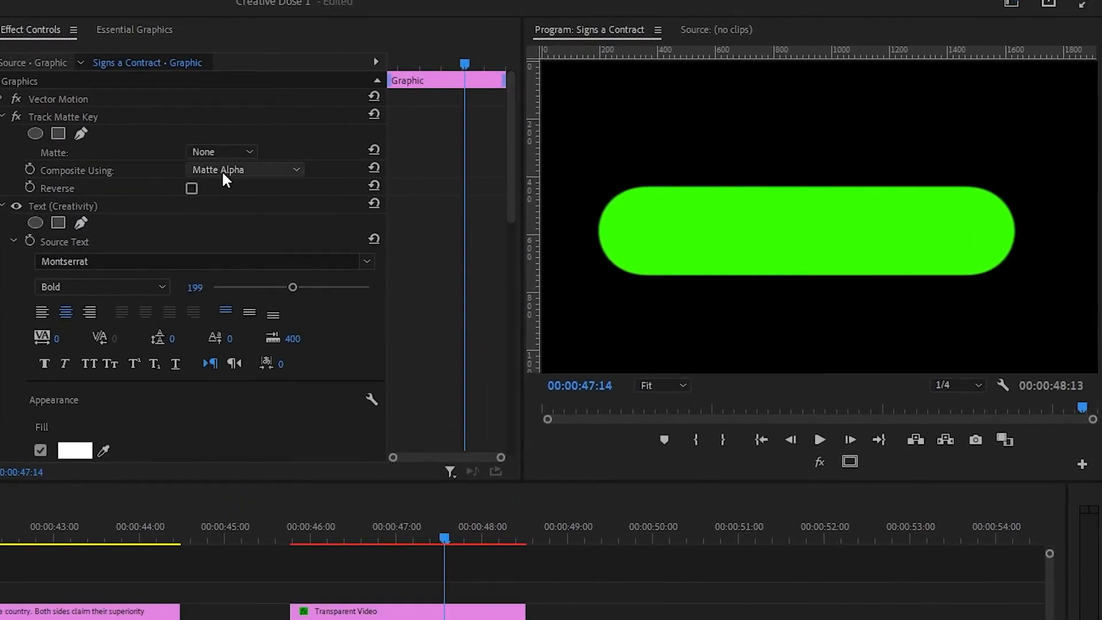
- Set the Track Matte Key's Matte to Video 3 on the Creativity graphic
click(222, 174)
click(222, 154)
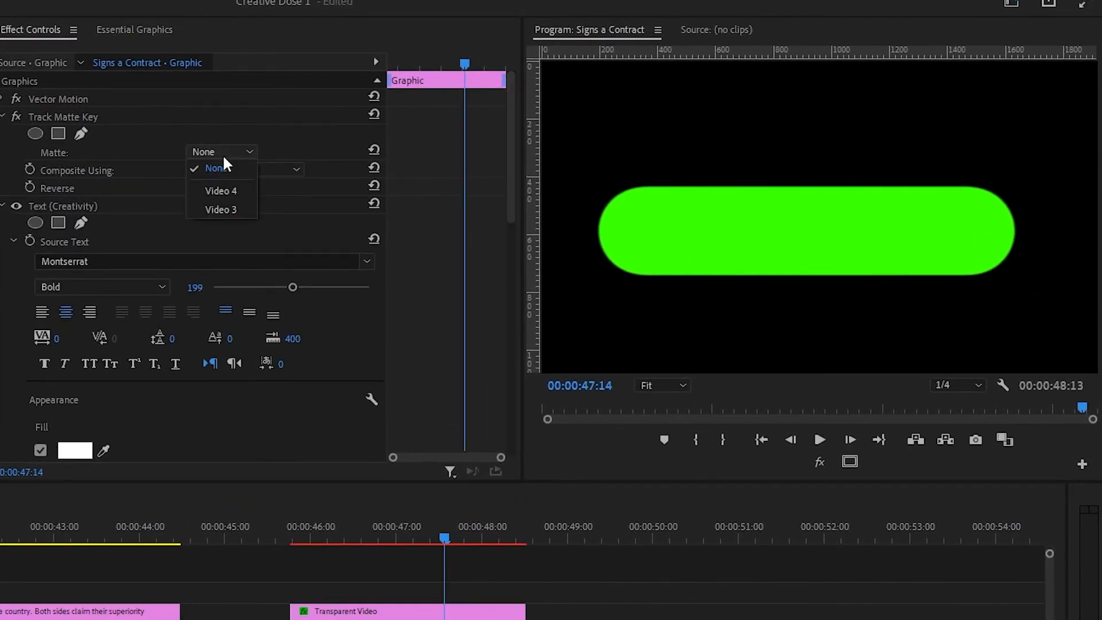
click(237, 191)
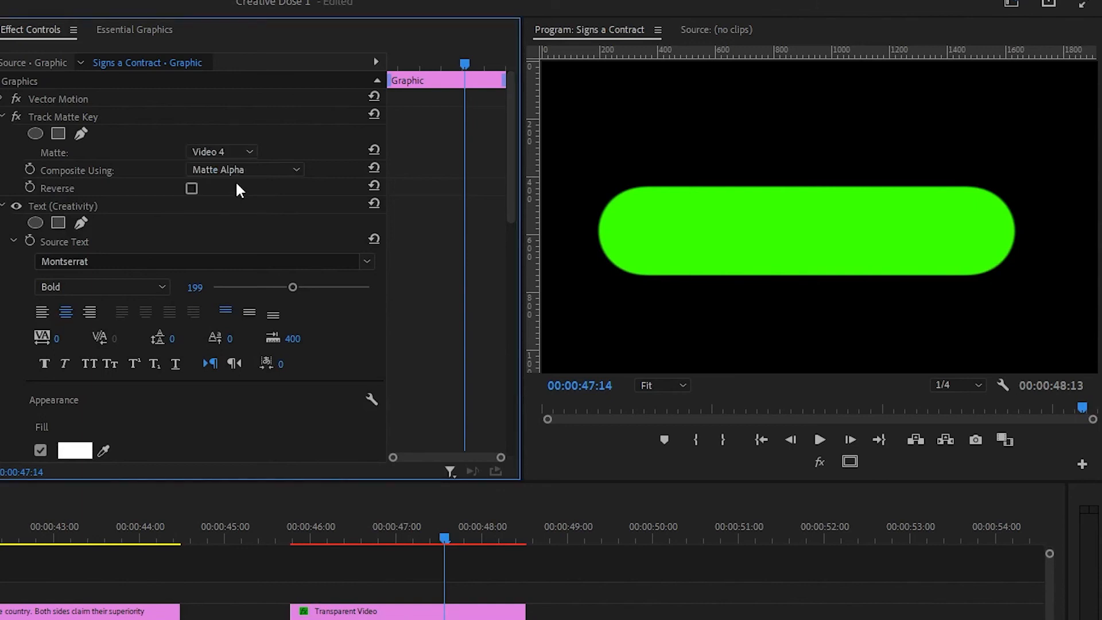
mouse_move(433, 525)
mouse_down()
mouse_move(349, 532)
mouse_move(427, 536)
mouse_up()
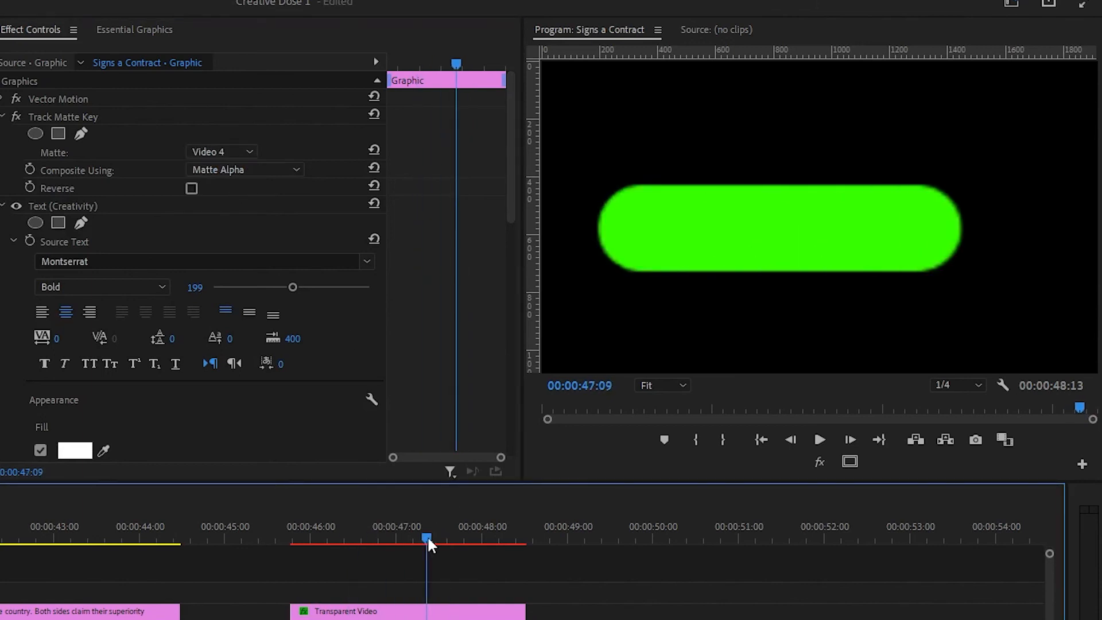
click(202, 150)
click(229, 205)
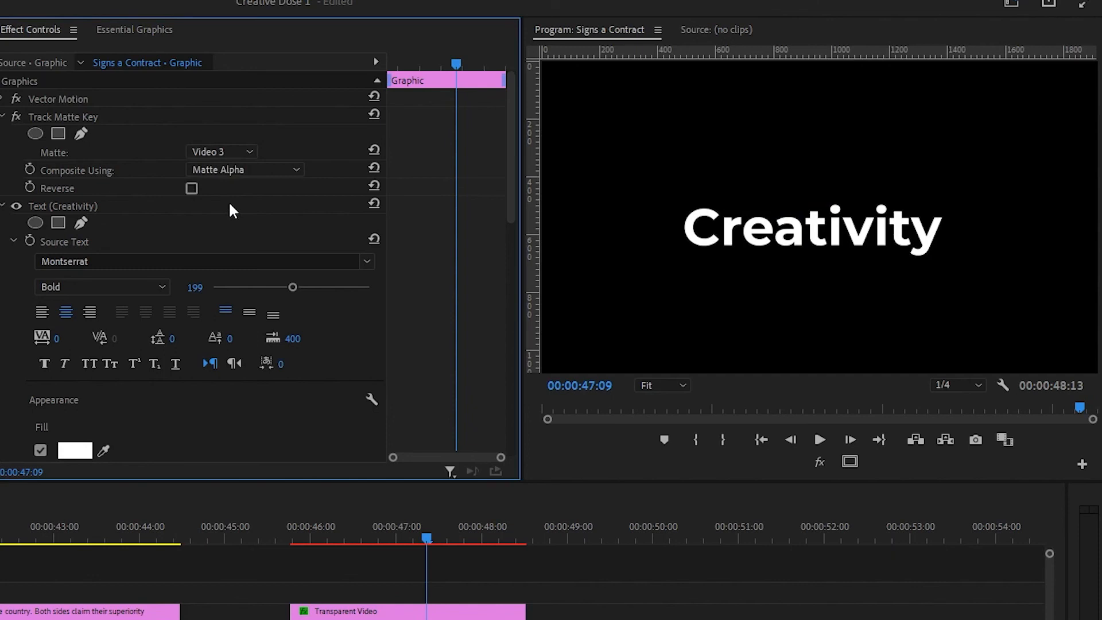
- Preview the Creativity text reveal from the start of the clips
drag(399, 539, 335, 535)
click(351, 611)
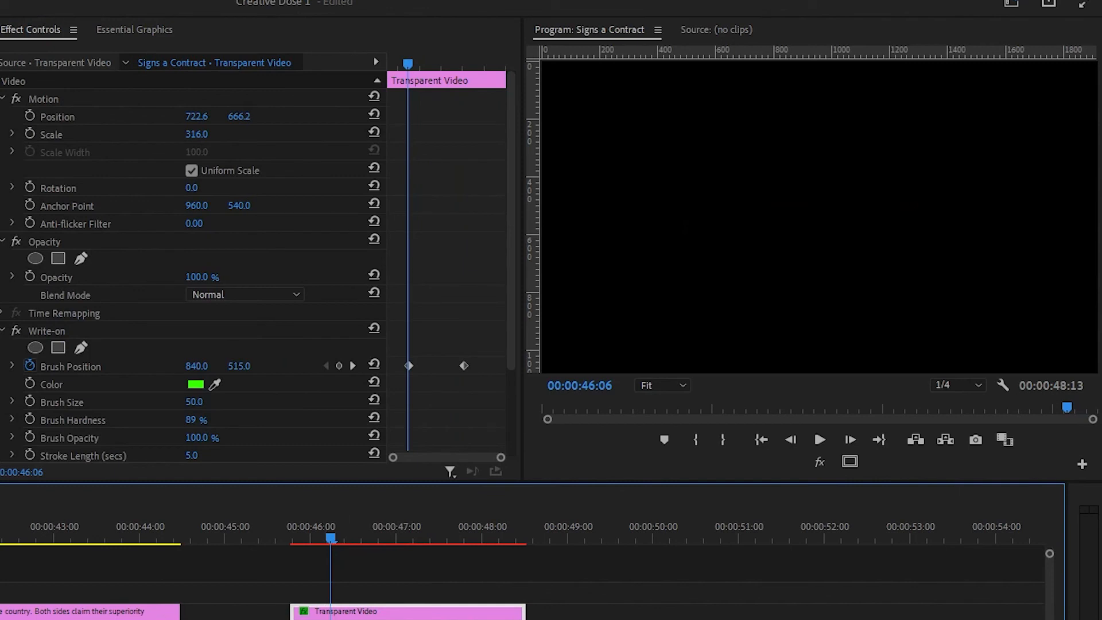
click(301, 527)
key(space)
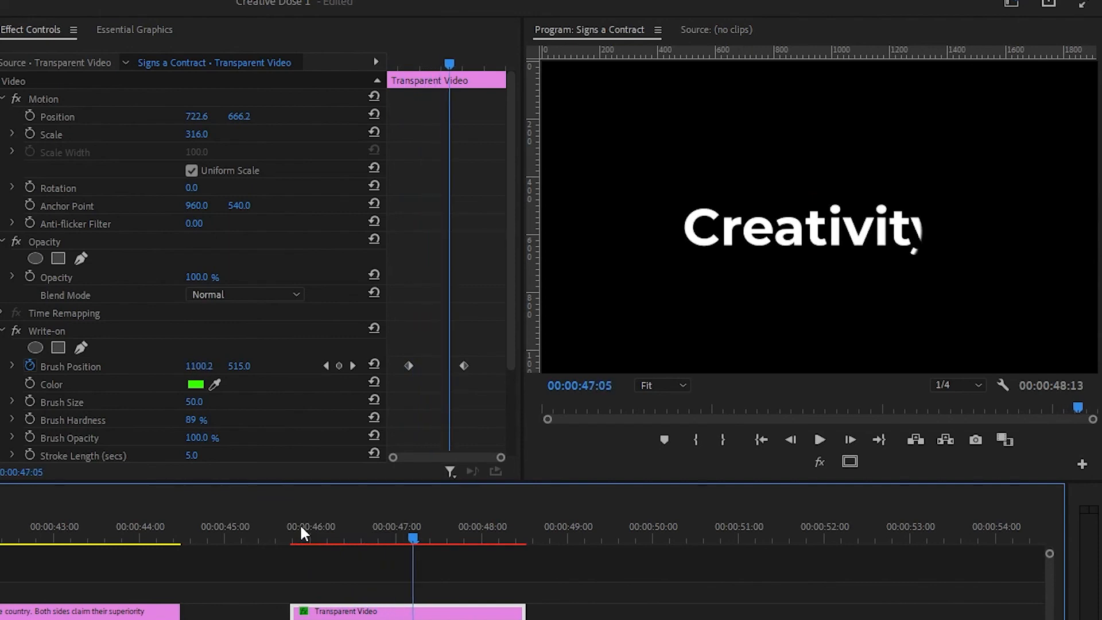
key(space)
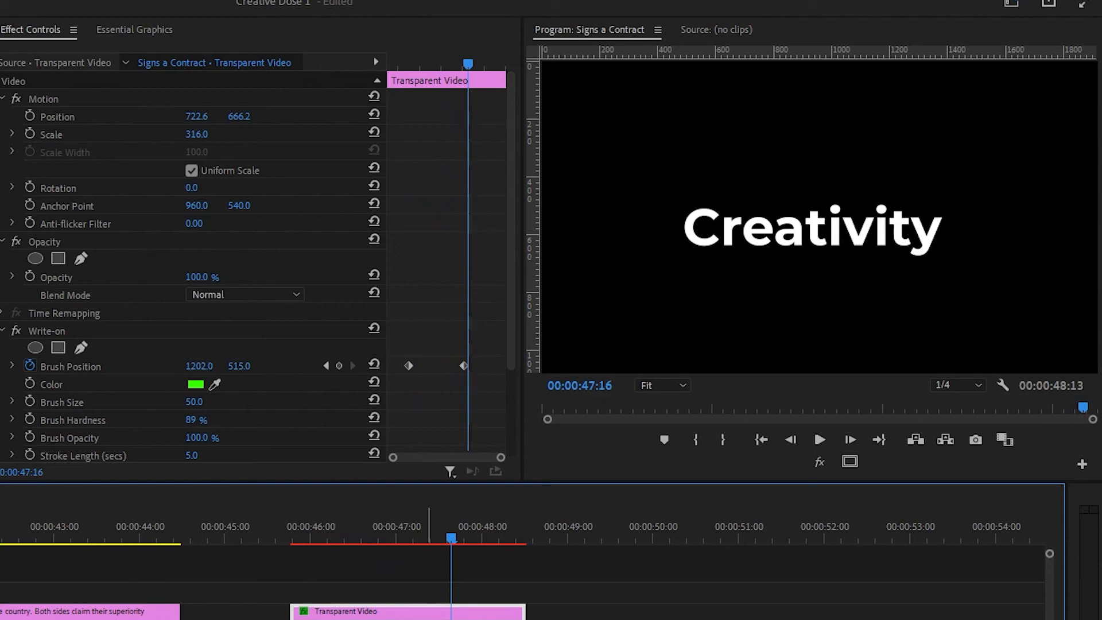
- Remove all Brush Position keyframes from the Transparent Video's Write-on effect, with the playhead at 00:00:46:08
click(434, 619)
click(348, 608)
click(338, 541)
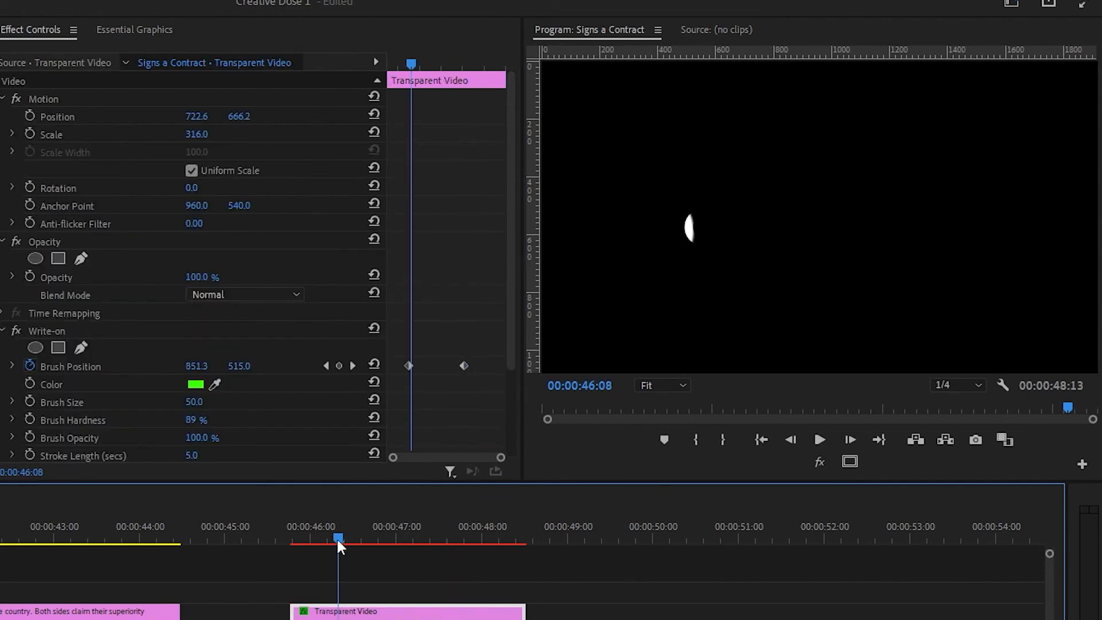
click(28, 365)
click(343, 425)
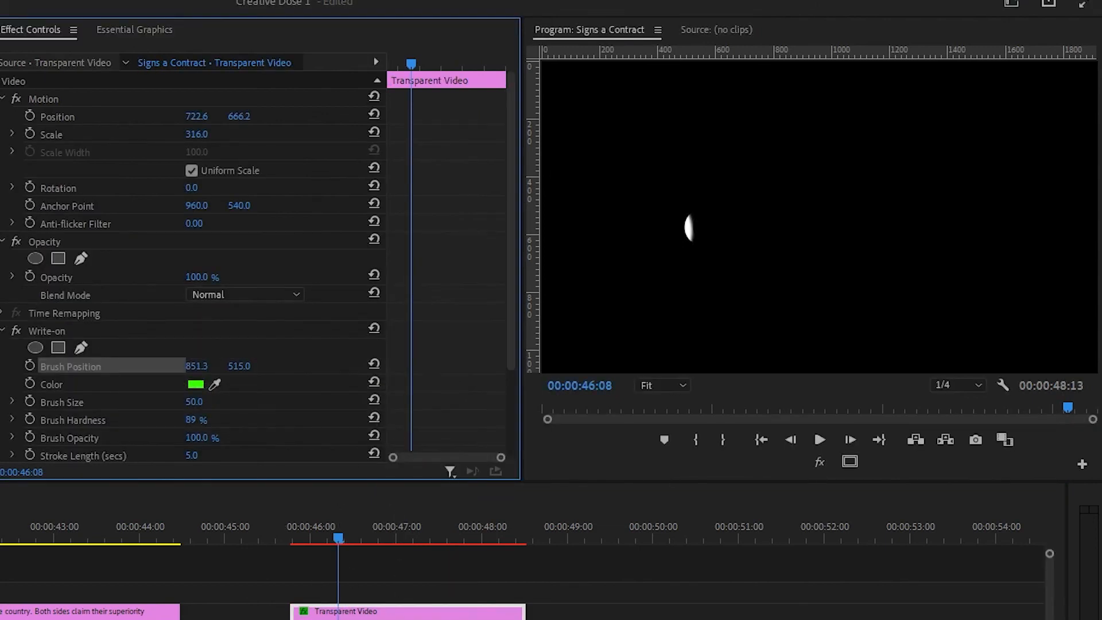
- Put the playhead at 00:00:46:02 and set the Creativity graphic's Track Matte Key Matte to None
click(367, 617)
click(358, 610)
drag(338, 541, 317, 543)
click(368, 618)
click(225, 150)
click(228, 163)
- Replace the Creativity graphic's text with "E S"
click(385, 612)
click(394, 618)
double_click(813, 216)
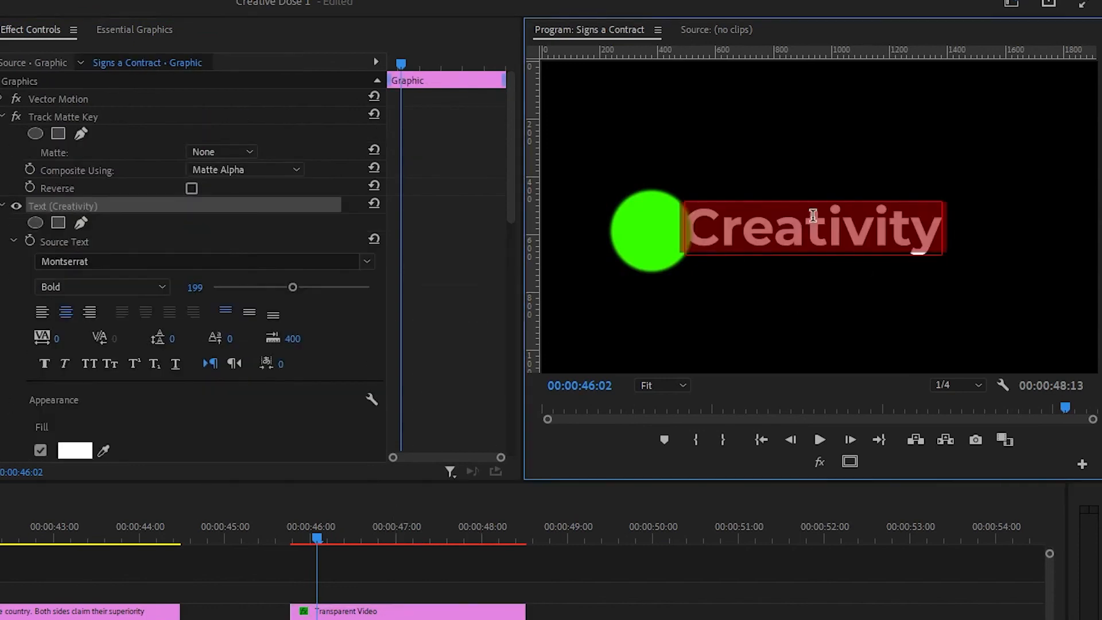
text(C)
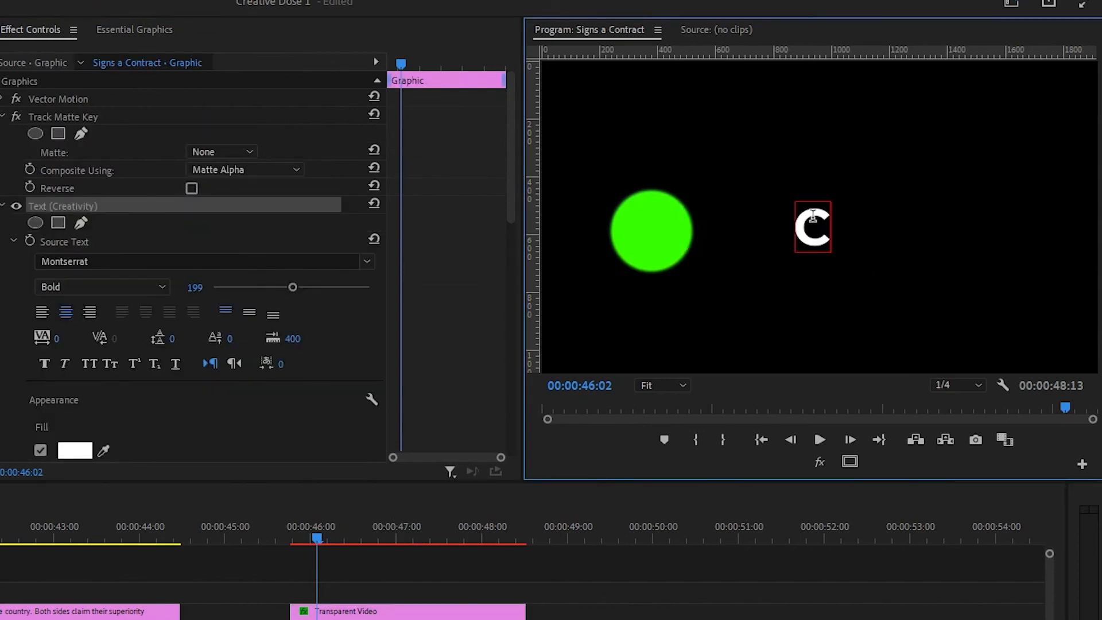
key(BackSpace)
text(ES)
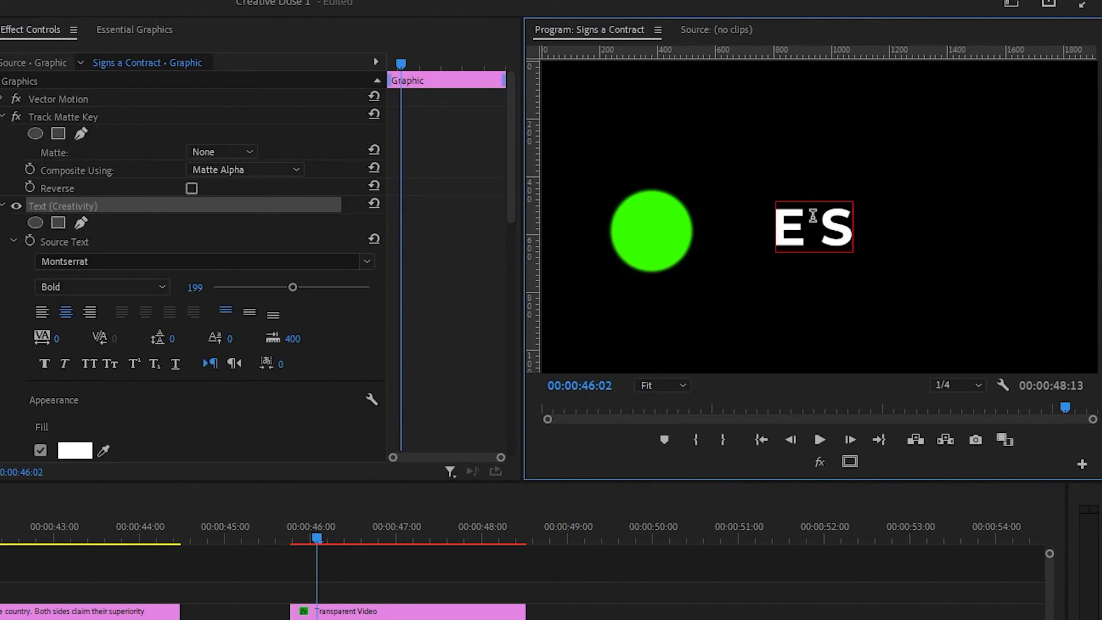
click(664, 504)
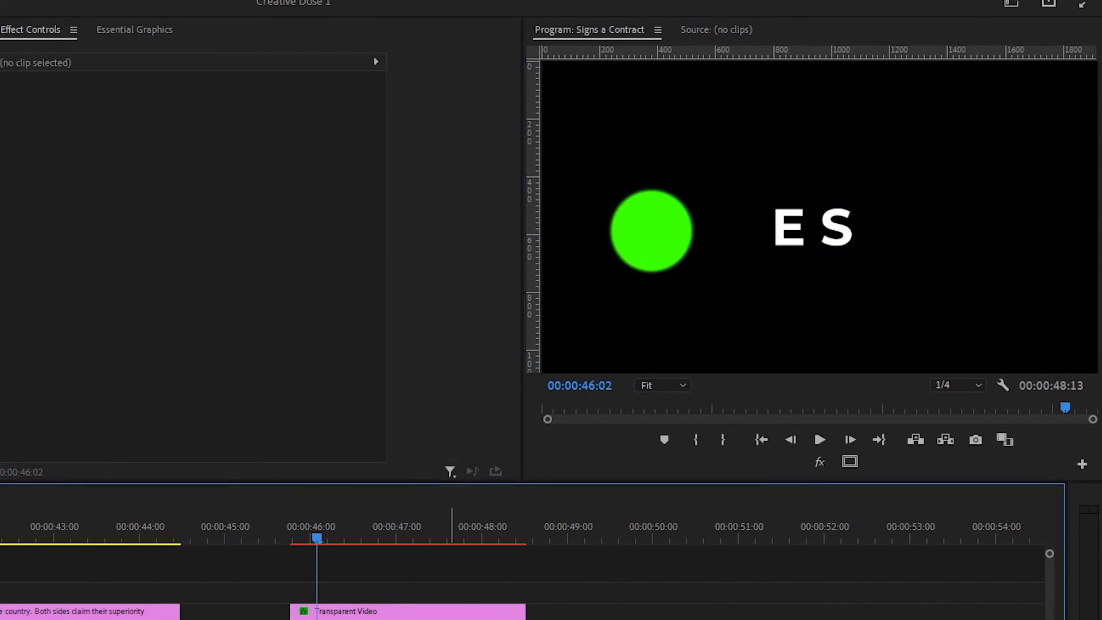
- Scale up the E S graphic to nearly half the frame's width and reposition it in the centre
click(440, 615)
click(452, 619)
drag(510, 201, 513, 379)
drag(193, 220, 304, 220)
drag(236, 202, 293, 202)
- Set the Transparent Video's Scale to 209.0 and its Write-on Brush Position to 993.3, 391.0, at the end of the E's upper bar
click(371, 611)
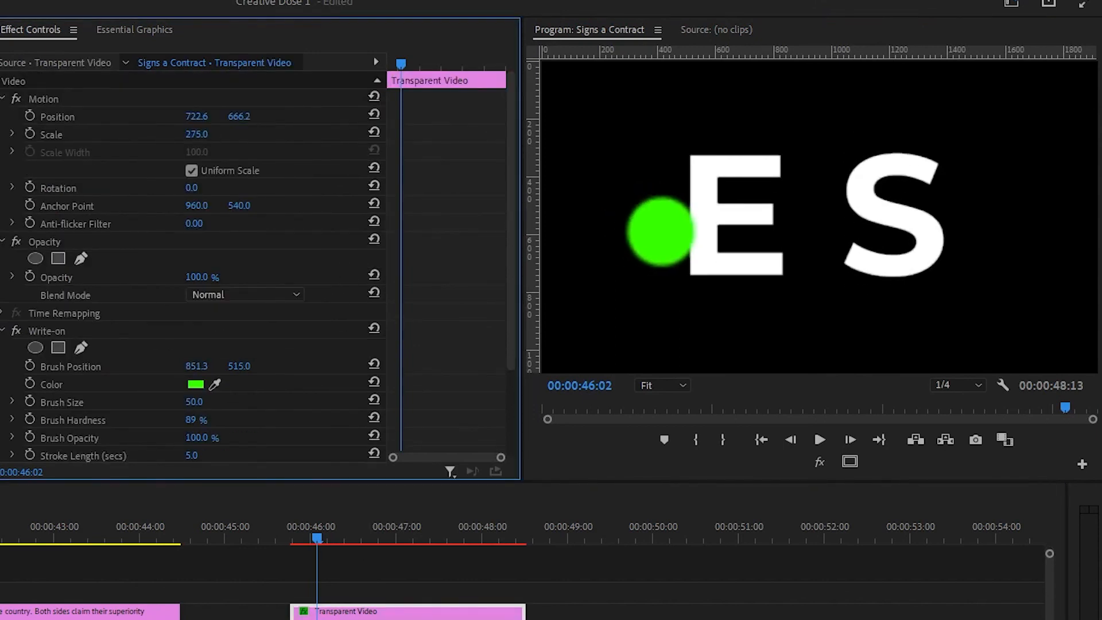
drag(196, 134, 152, 134)
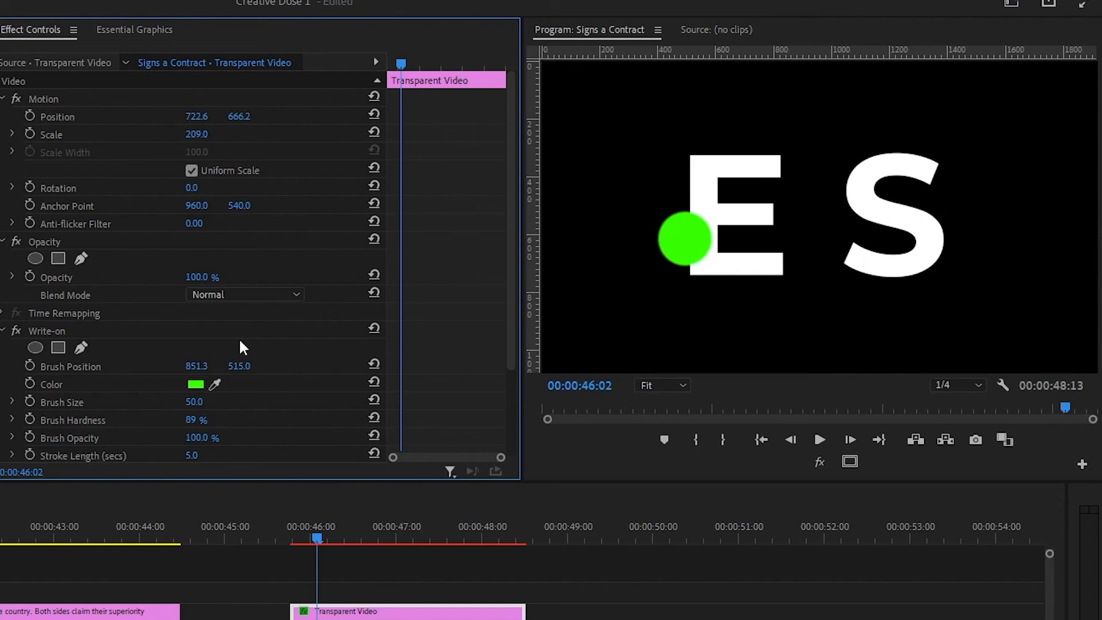
mouse_move(185, 370)
mouse_down()
mouse_move(230, 372)
mouse_move(190, 372)
mouse_move(207, 372)
mouse_up()
- Animate Brush Position along the E's upper bar, with a start keyframe at 00:00:45:24 and 888.3, 391.0 at 00:00:46:08
drag(317, 538, 307, 538)
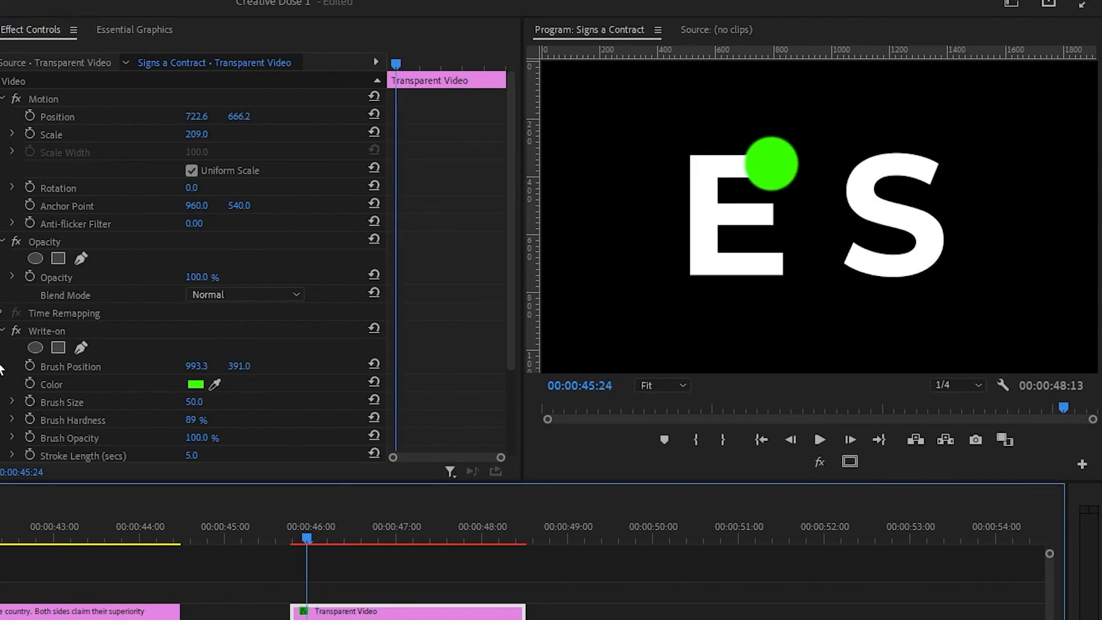
click(29, 366)
drag(307, 538, 338, 538)
drag(196, 366, 137, 366)
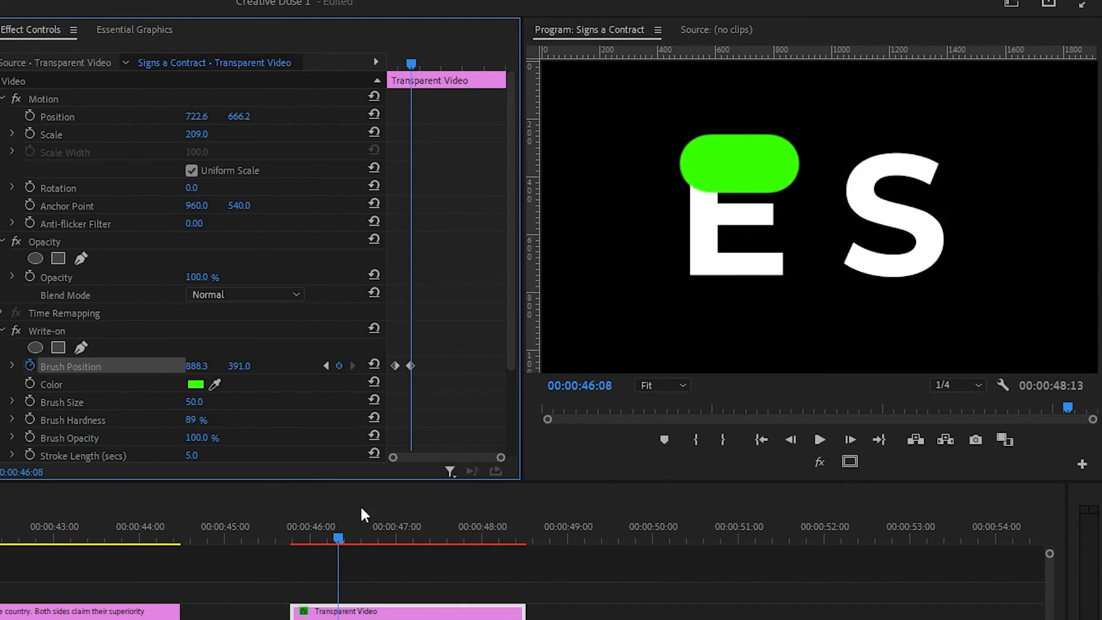
- Keyframe the brush down to 888.3, 470.0 at 00:00:46:16 and across the E's middle bar to 967.3, 470.0 at 00:00:46:23, adding hold keyframes at 00:00:46:18 and 00:00:47:01
drag(339, 543, 363, 548)
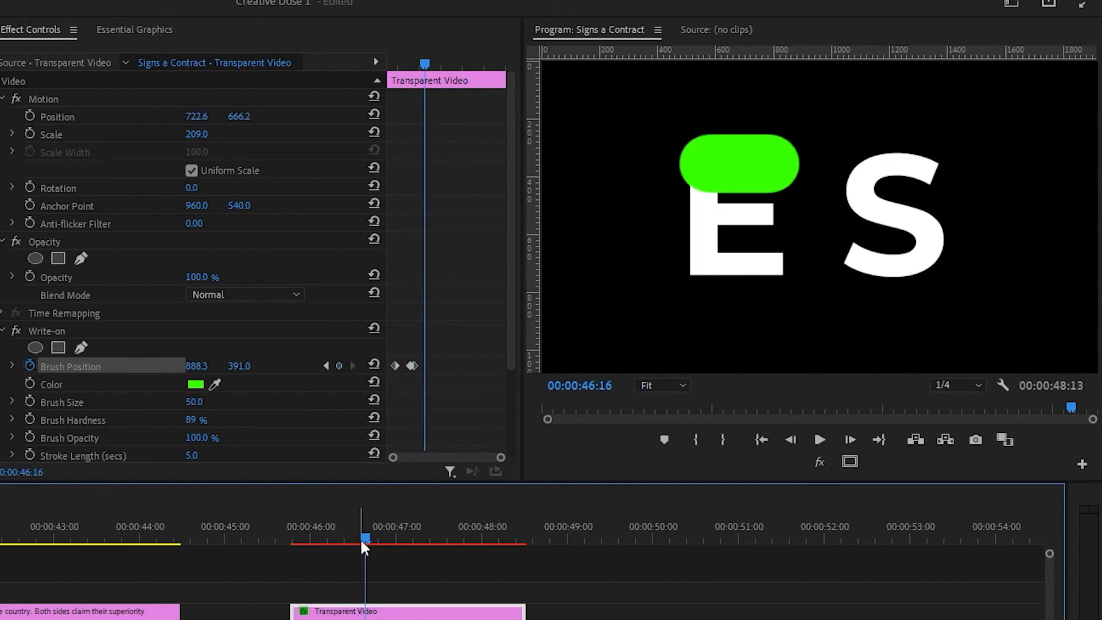
drag(239, 372, 243, 368)
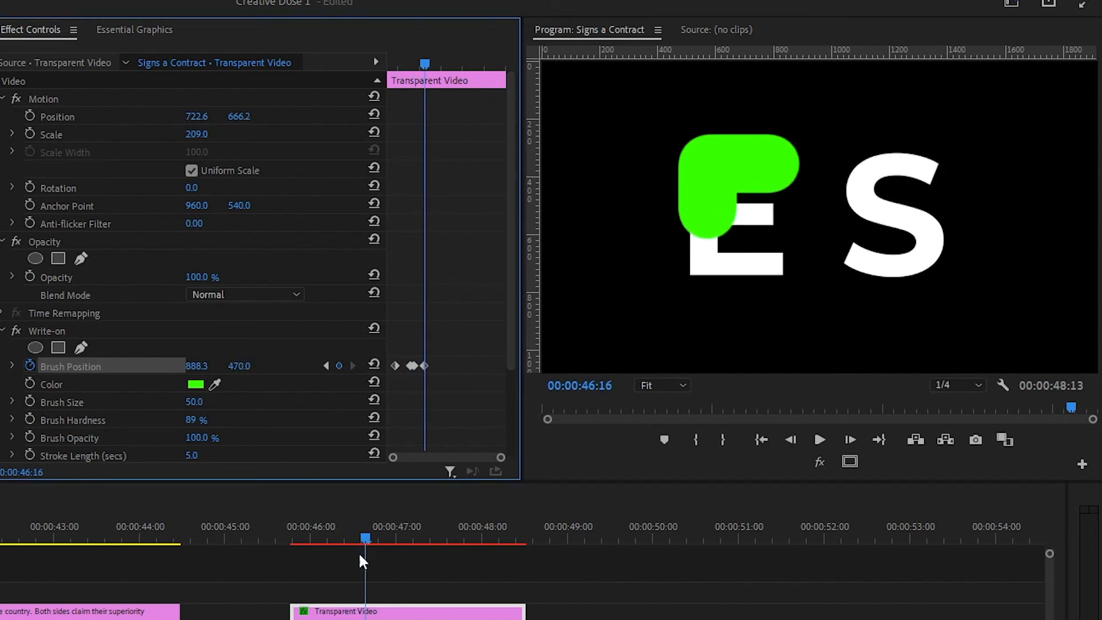
drag(365, 535, 370, 538)
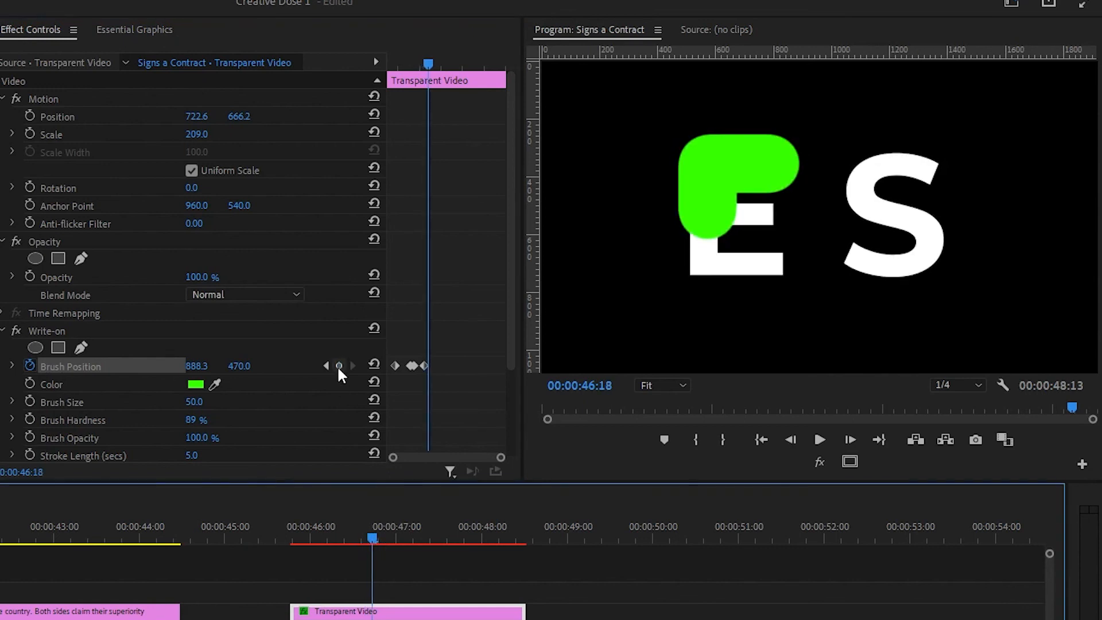
drag(371, 537, 389, 537)
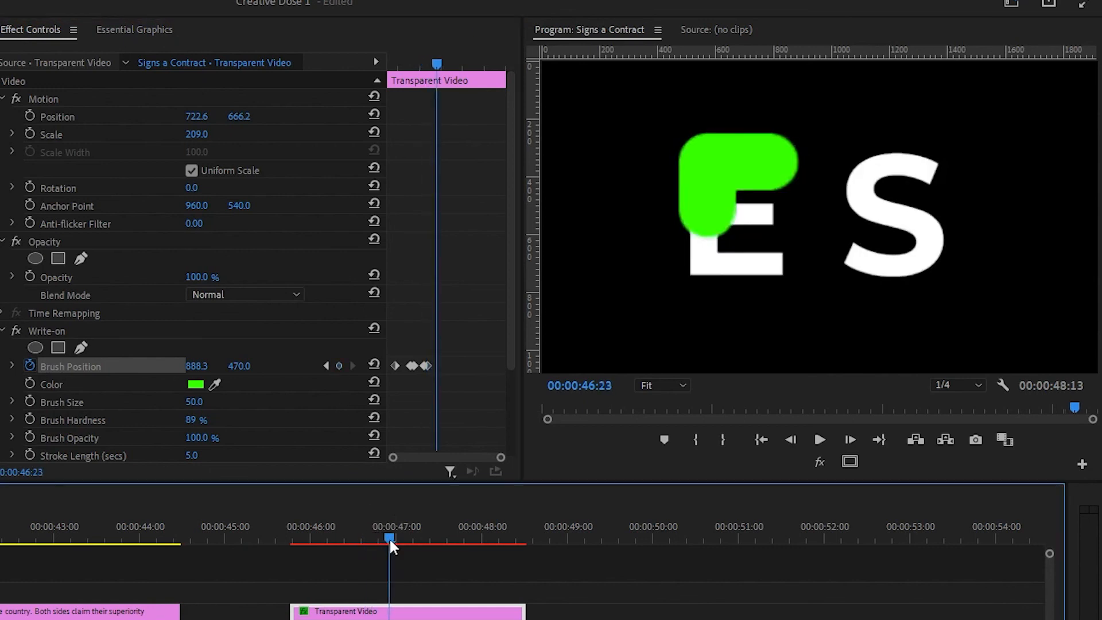
drag(198, 367, 244, 366)
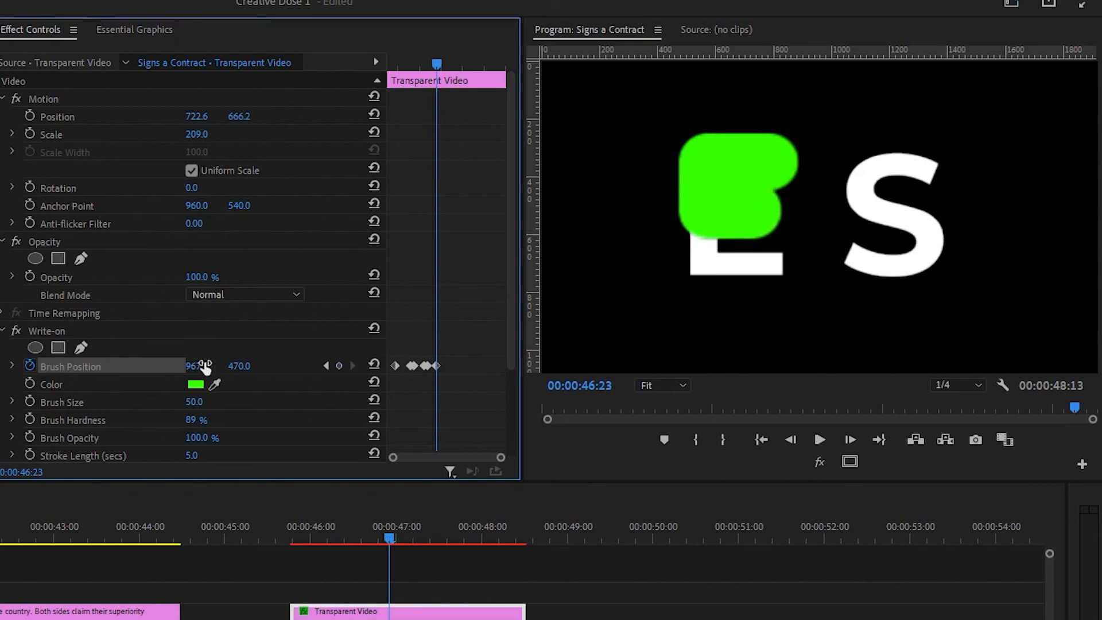
drag(387, 534, 396, 539)
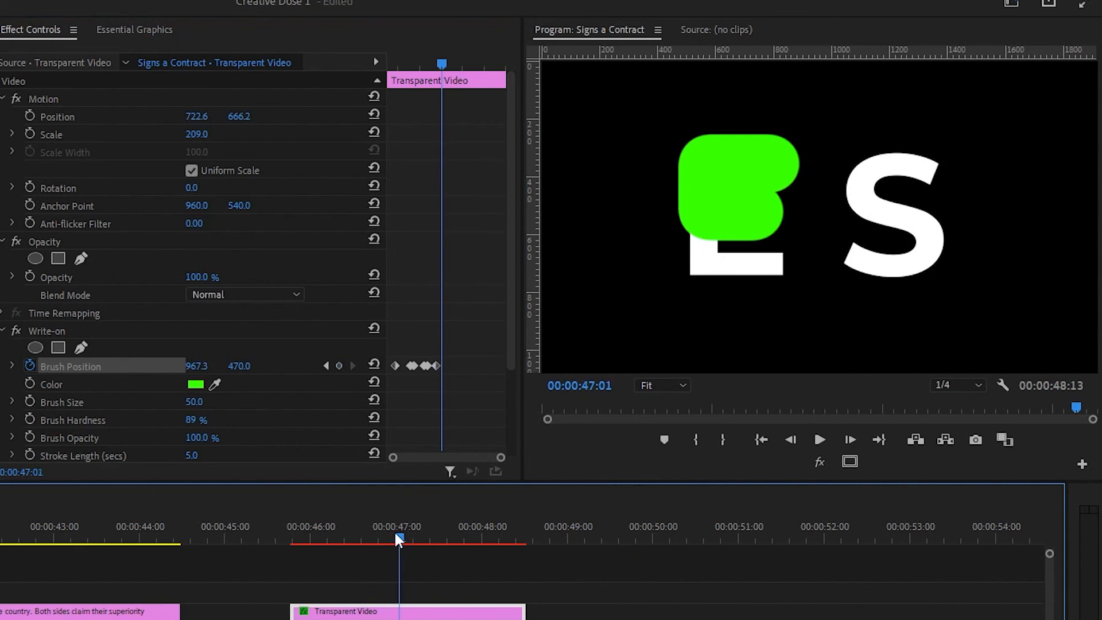
click(338, 366)
- Keyframe the brush back to 881.3, 470.0 at 00:00:47:04, hold it until 00:00:47:06, and bring it down to 881.3, 547.0 at 00:00:47:10
drag(397, 541, 410, 540)
mouse_move(196, 366)
mouse_down()
mouse_move(149, 366)
mouse_move(161, 366)
mouse_up()
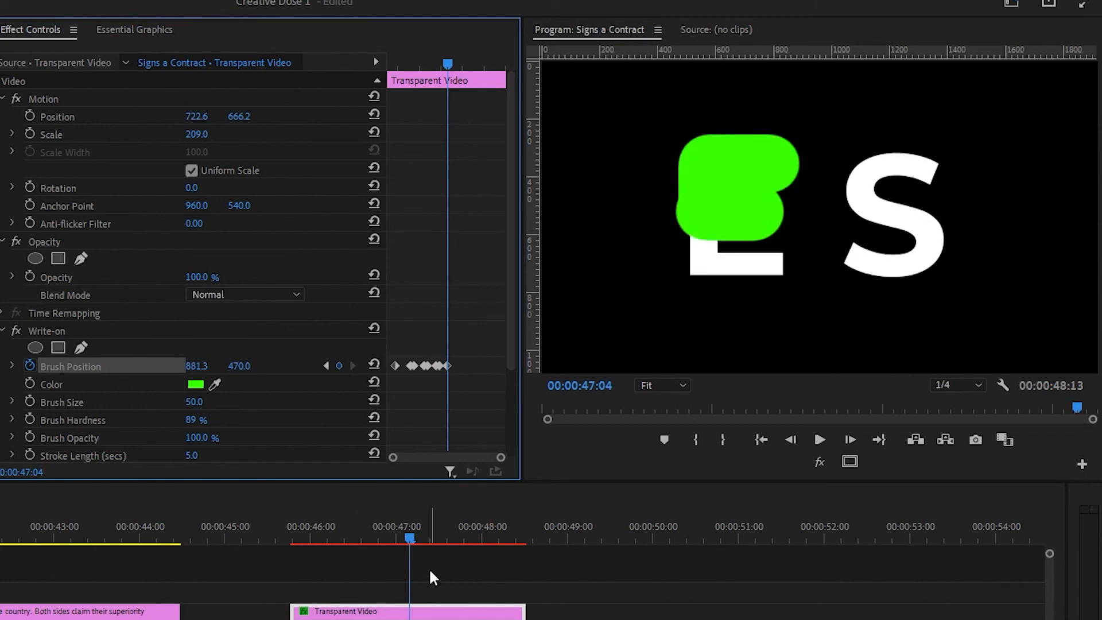
drag(401, 540, 416, 542)
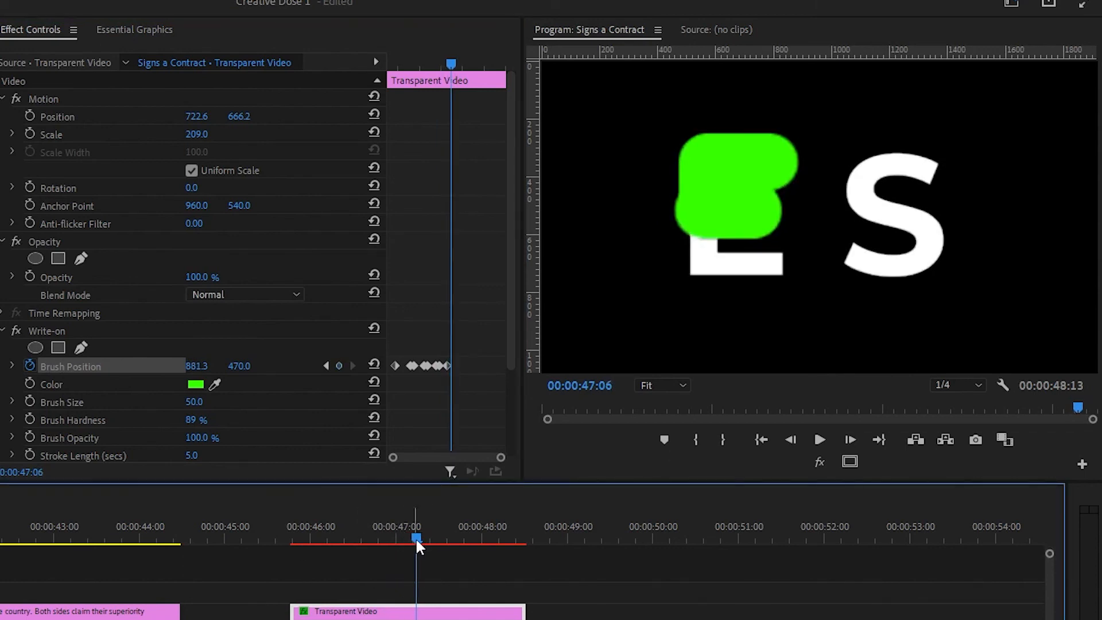
click(338, 367)
click(431, 539)
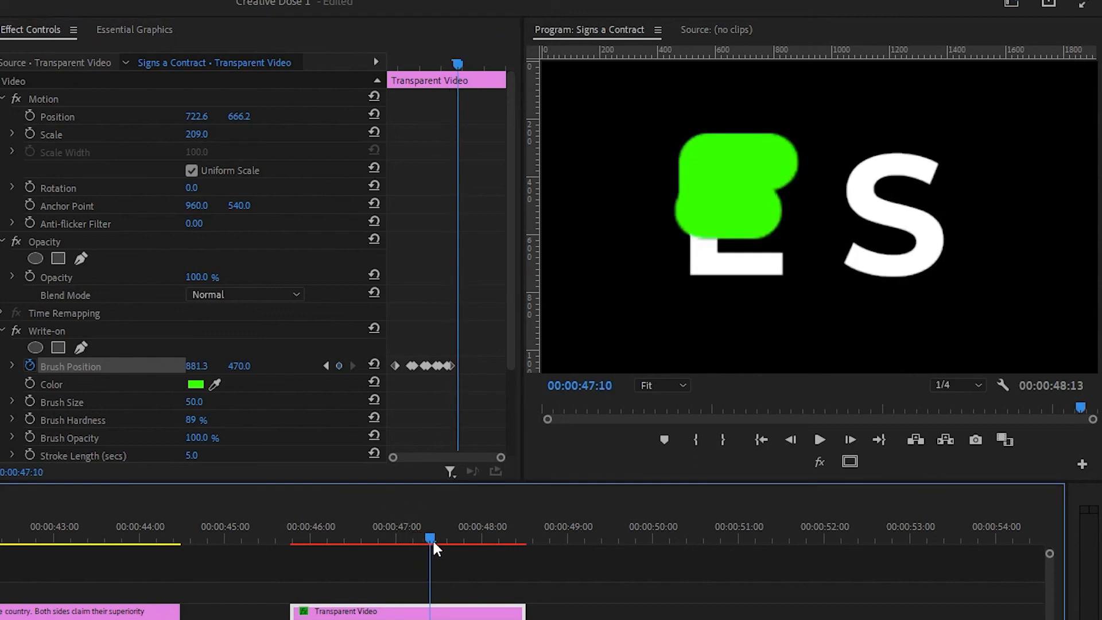
drag(239, 366, 343, 523)
click(434, 529)
click(339, 365)
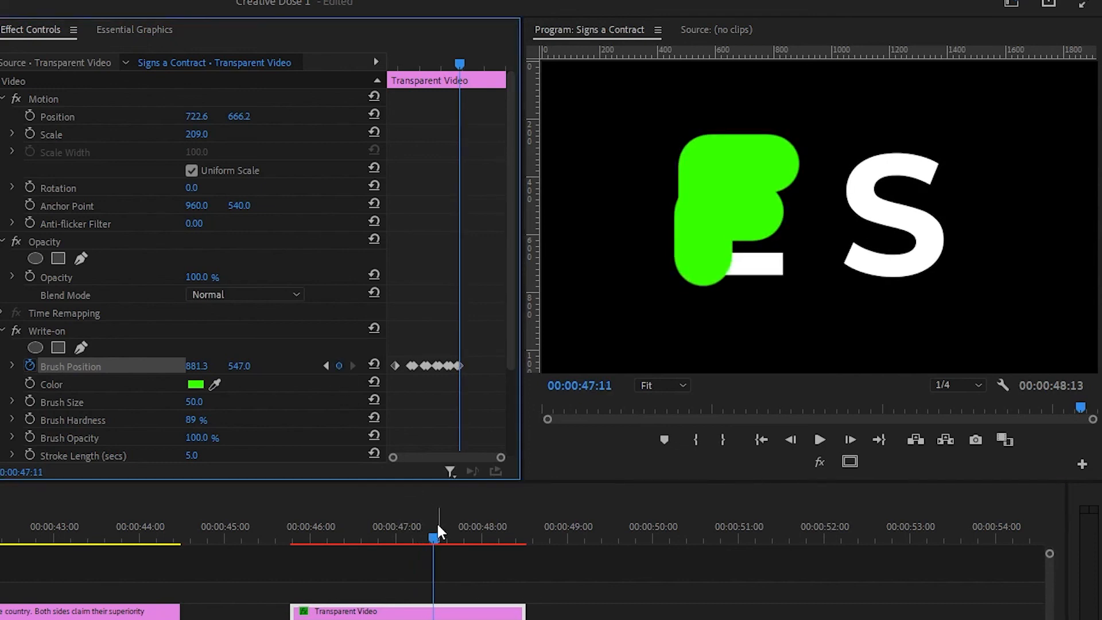
- Keyframe the brush along the E's lower bar to 990.3, 547.0 at 00:00:47:14 and under the S to 1180.3, 547.0 at 00:00:47:21, holding until 00:00:47:23
drag(436, 532, 445, 532)
mouse_move(208, 372)
mouse_down()
mouse_move(236, 371)
mouse_move(206, 370)
mouse_up()
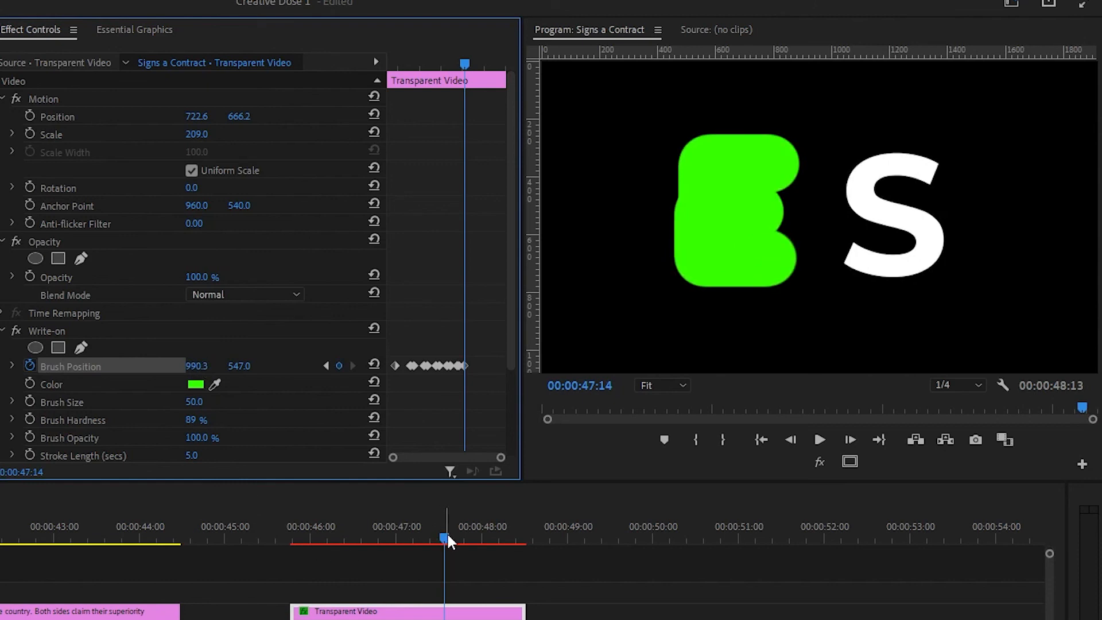
drag(448, 537, 468, 540)
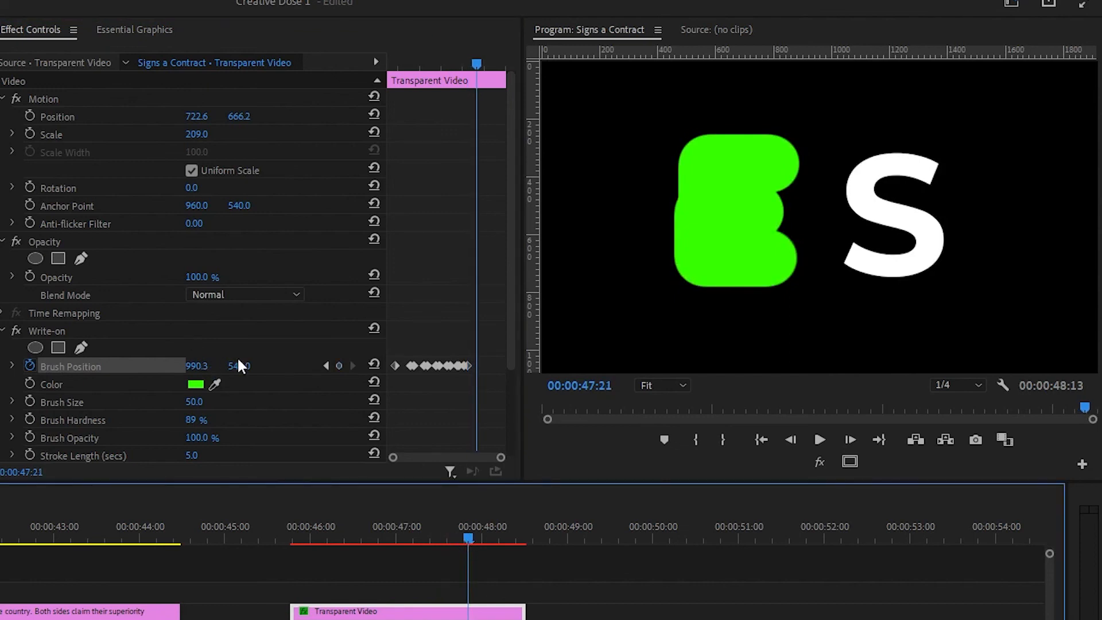
click(253, 384)
drag(202, 366, 272, 366)
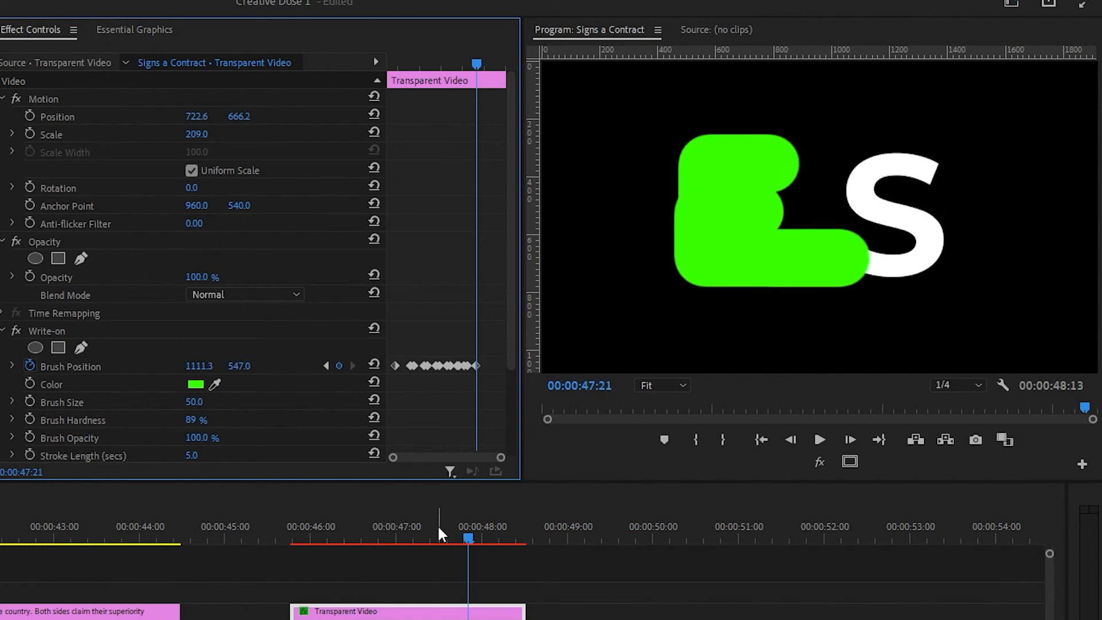
drag(197, 367, 236, 368)
click(475, 534)
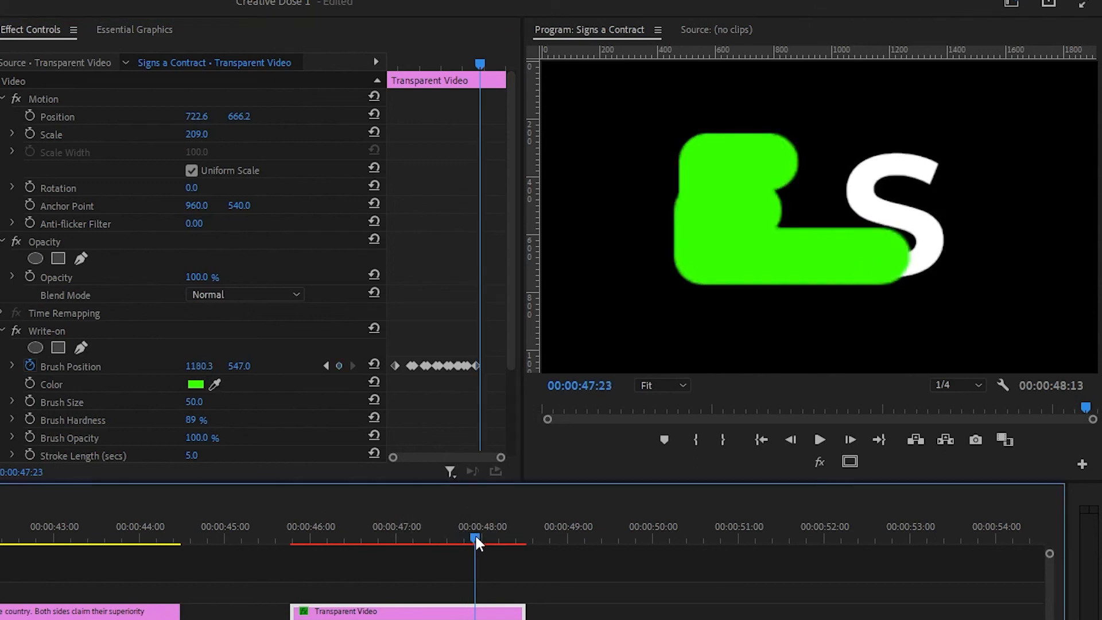
click(339, 368)
- Curve the brush path along the base of the S and keyframe Brush Position at 1250.3, 528.0 at 00:00:48:03
drag(476, 538, 492, 540)
drag(246, 372, 253, 372)
key(ctrl+z)
click(215, 347)
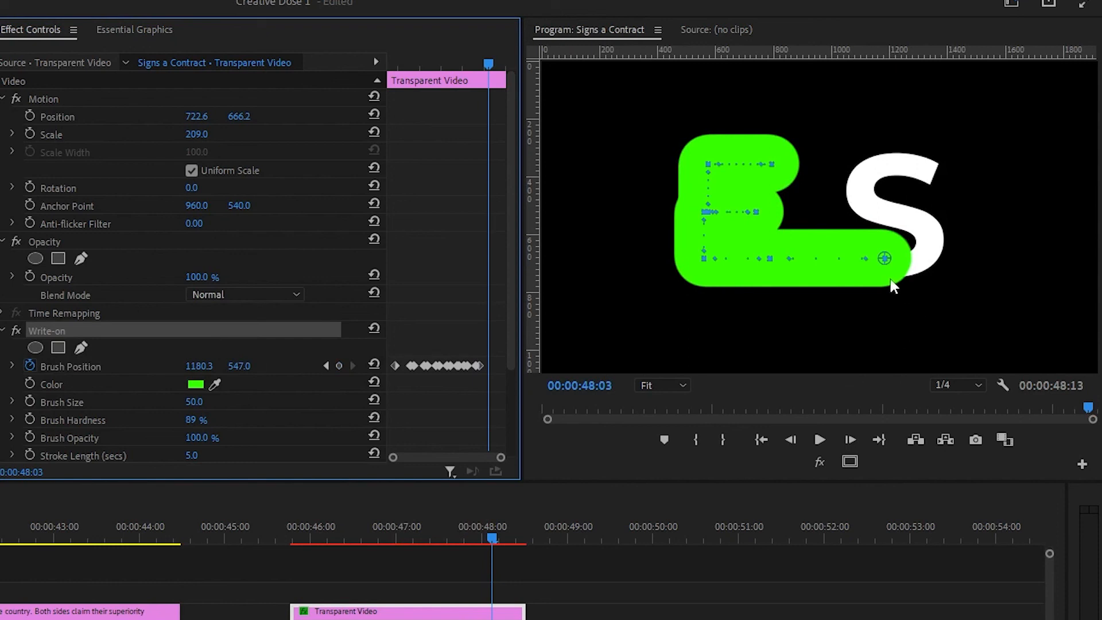
mouse_move(890, 257)
mouse_down()
mouse_move(925, 262)
mouse_move(949, 244)
mouse_up()
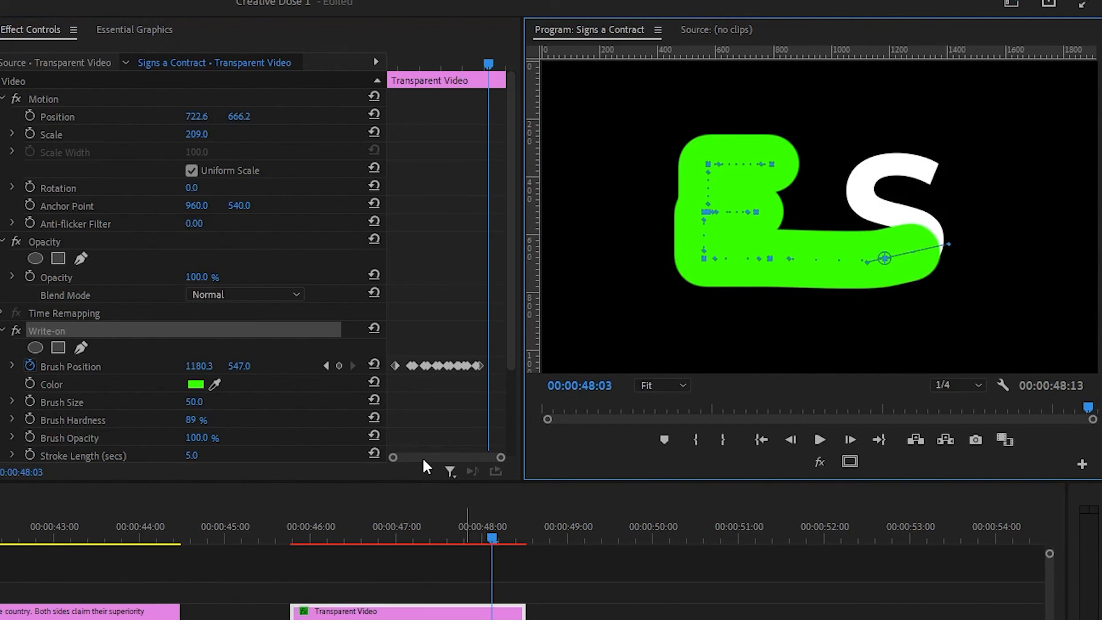
drag(205, 366, 265, 367)
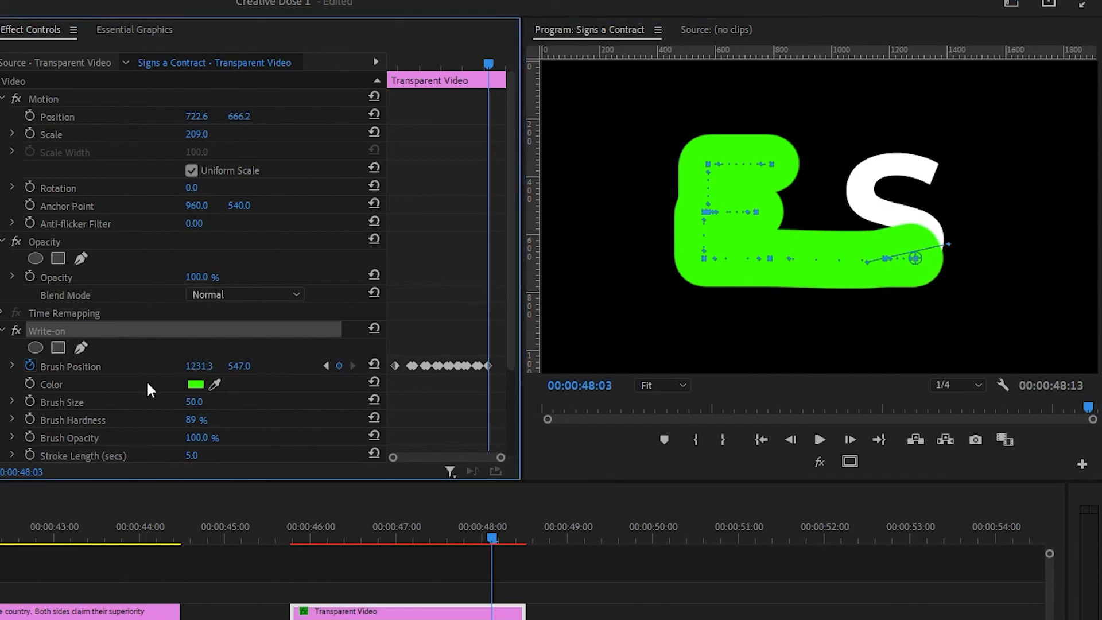
mouse_move(233, 366)
mouse_down()
mouse_move(218, 366)
mouse_move(242, 366)
mouse_move(221, 367)
mouse_up()
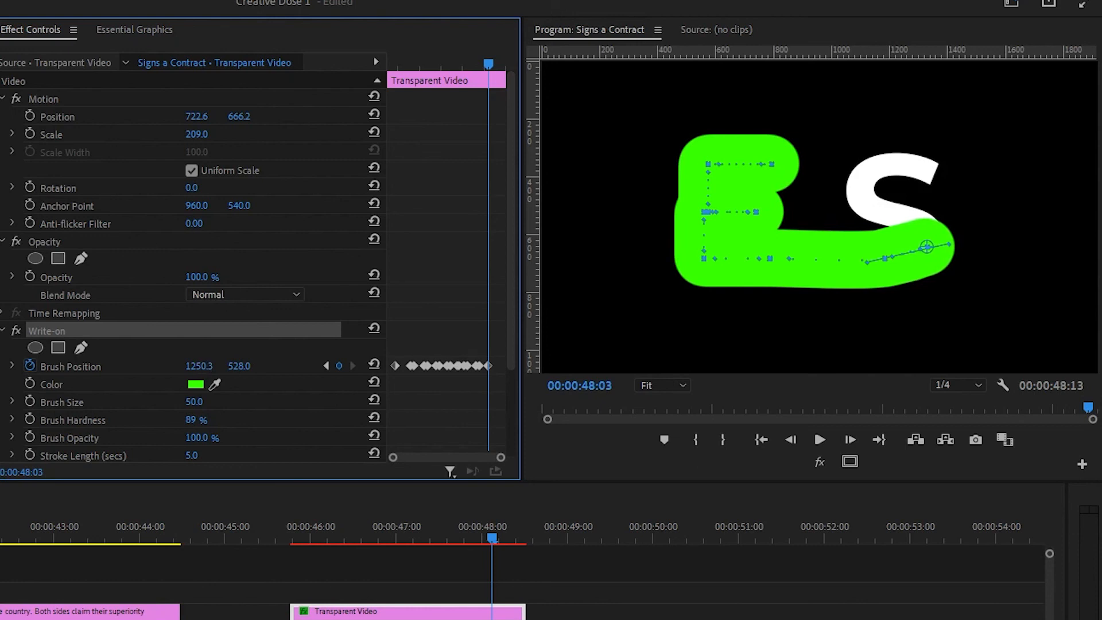
- Add a hold keyframe and move the brush to the upper curve of the S, at 1152.8, 452.9, at 00:00:48:09
drag(489, 526, 513, 536)
click(339, 365)
click(209, 330)
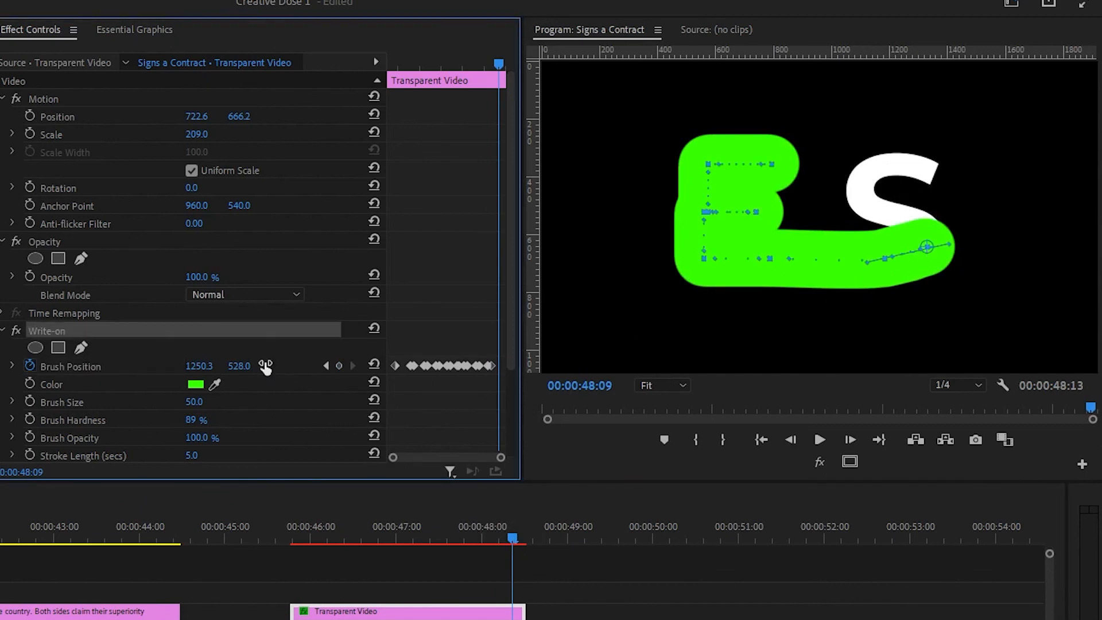
mouse_move(934, 256)
mouse_down()
mouse_move(936, 192)
mouse_move(868, 201)
mouse_up()
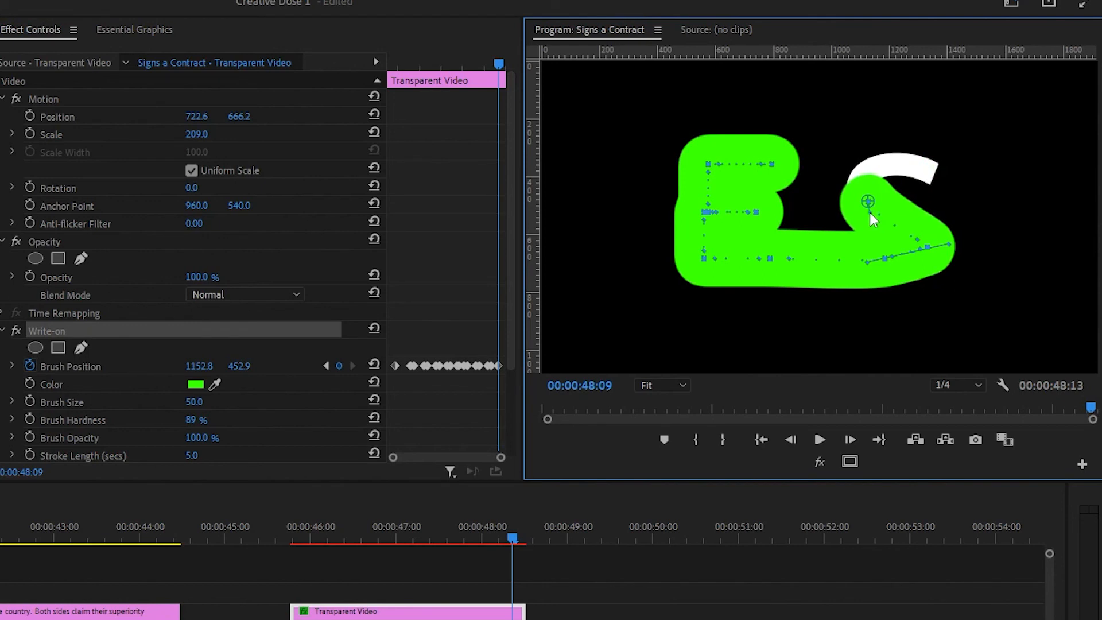
- Extend both clips to about 00:00:50:24 and keyframe the brush at 1254.8, 386.9 at 00:00:48:20, curving its path over the top of the S
drag(515, 582, 735, 583)
drag(532, 619, 760, 619)
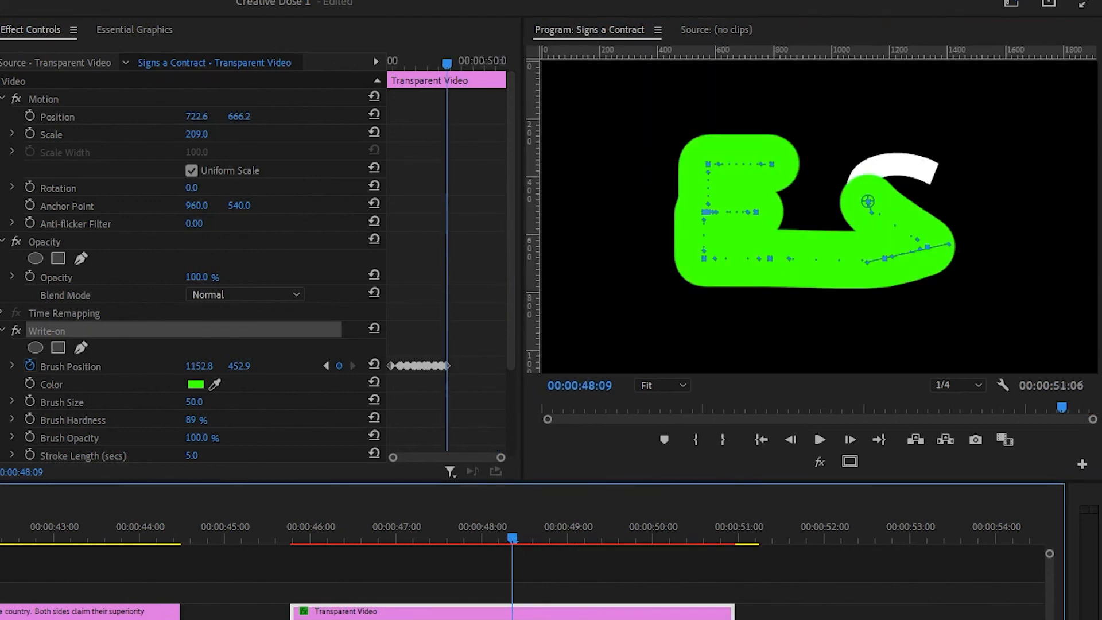
drag(517, 540, 550, 534)
click(339, 366)
click(201, 329)
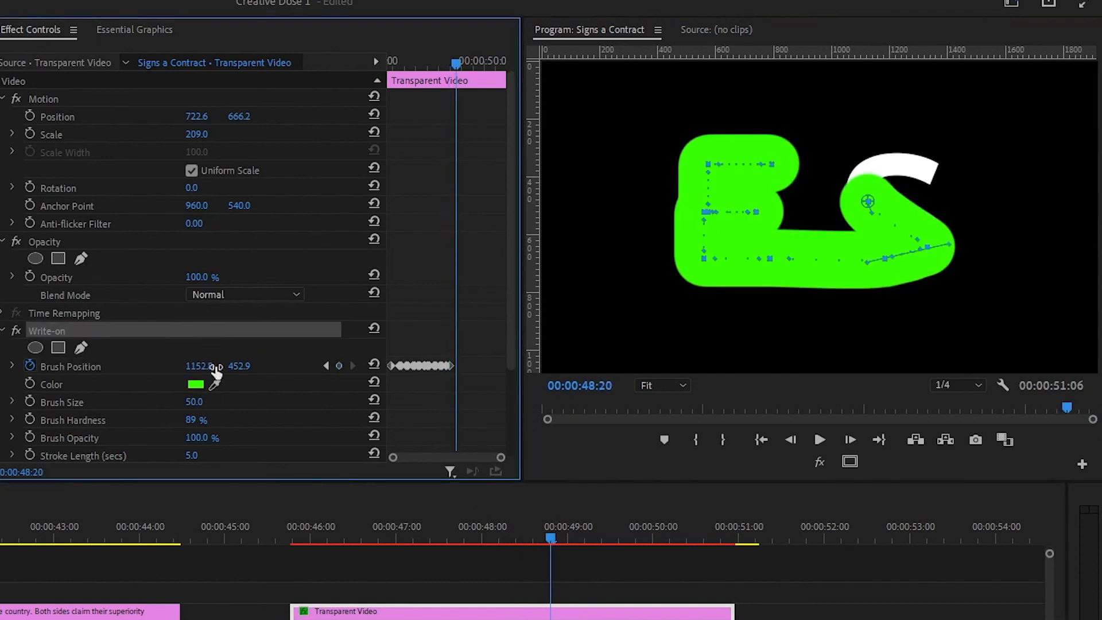
mouse_move(251, 371)
mouse_down()
mouse_move(184, 367)
mouse_move(230, 366)
mouse_up()
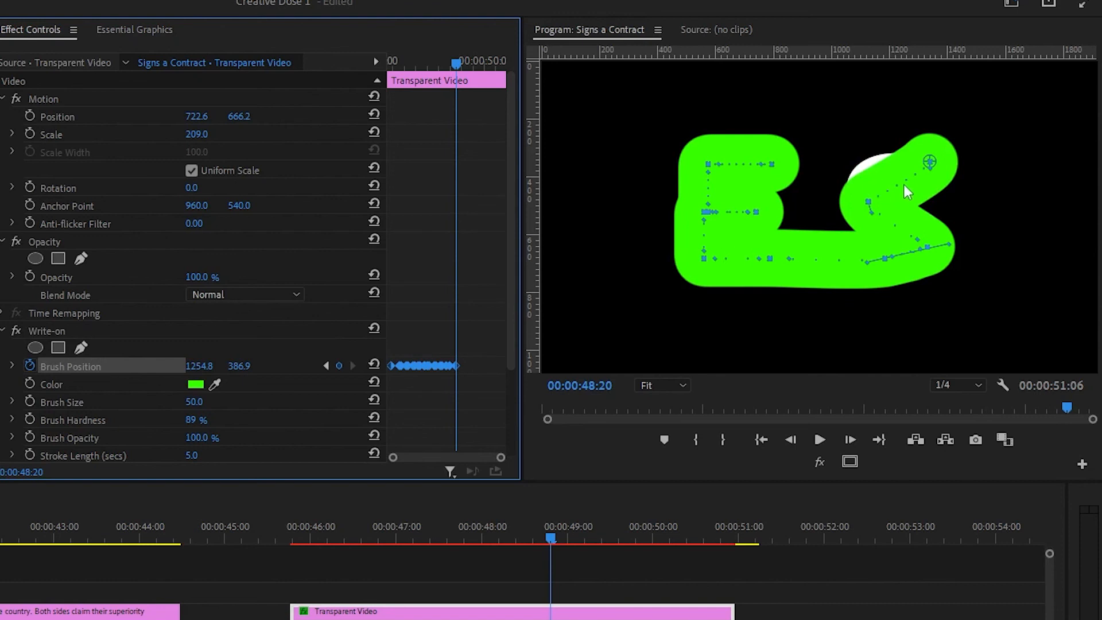
mouse_move(931, 167)
mouse_down()
mouse_move(845, 182)
mouse_move(847, 161)
mouse_up()
click(660, 592)
key(ctrl+s)
key(ctrl+z)
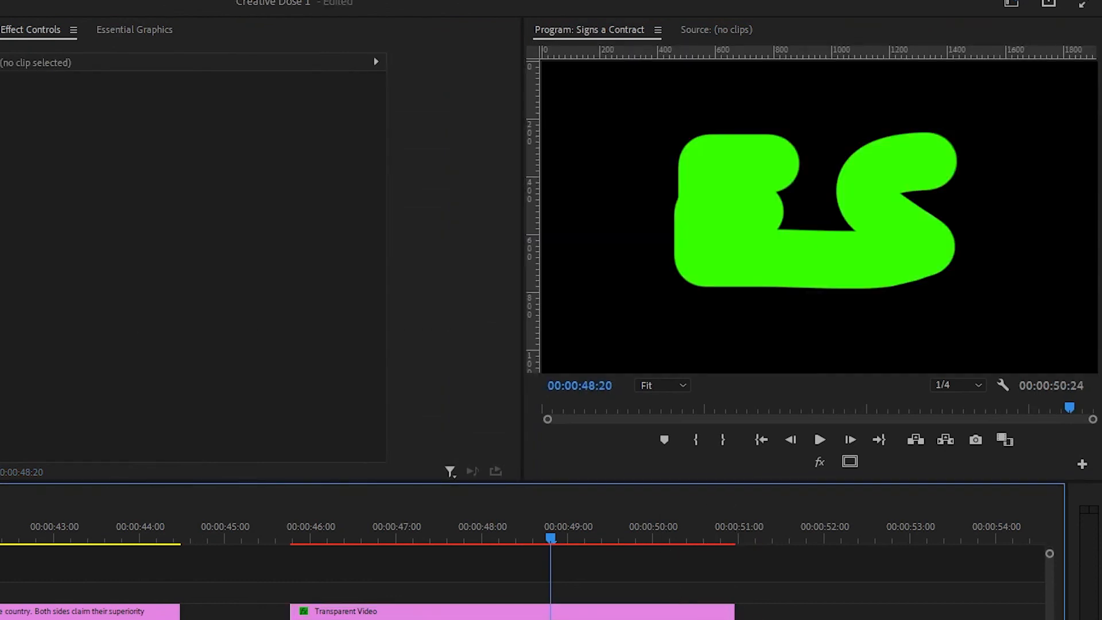
- Set the Track Matte Key's Matte to Video 3 on the E S graphic
click(669, 612)
click(210, 153)
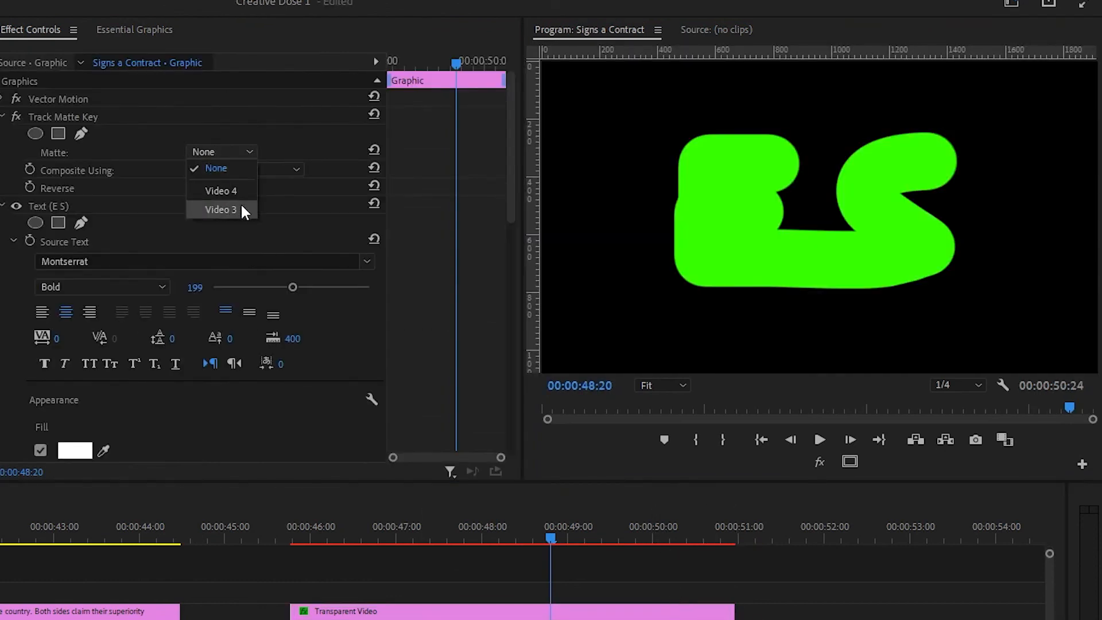
click(240, 205)
- Preview the E S text reveal from before the clips start
click(264, 532)
key(space)
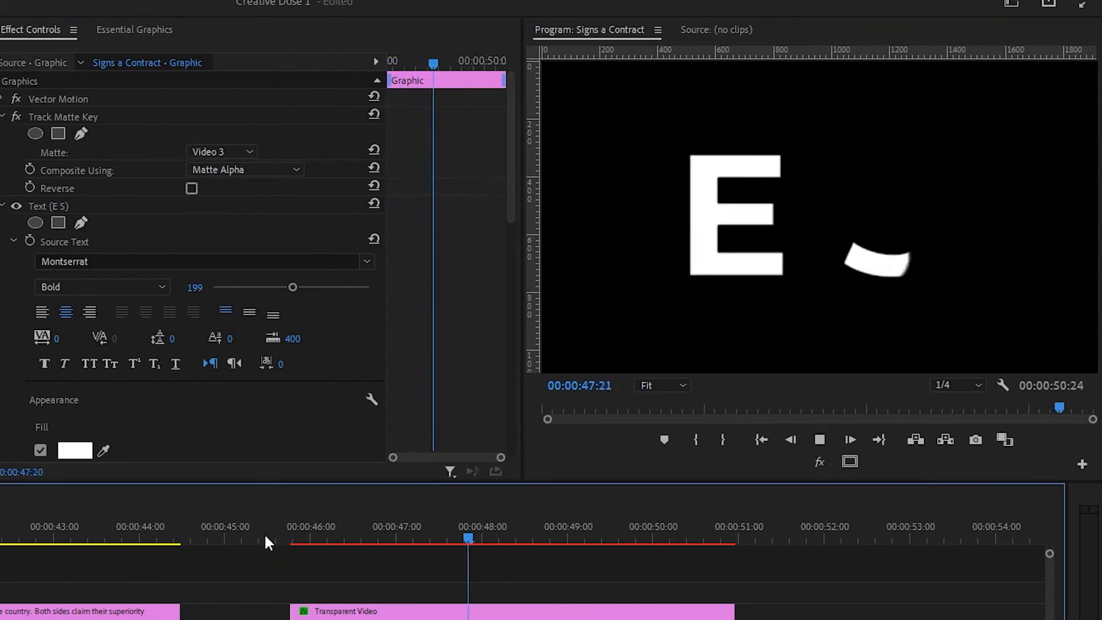
key(space)
click(480, 564)
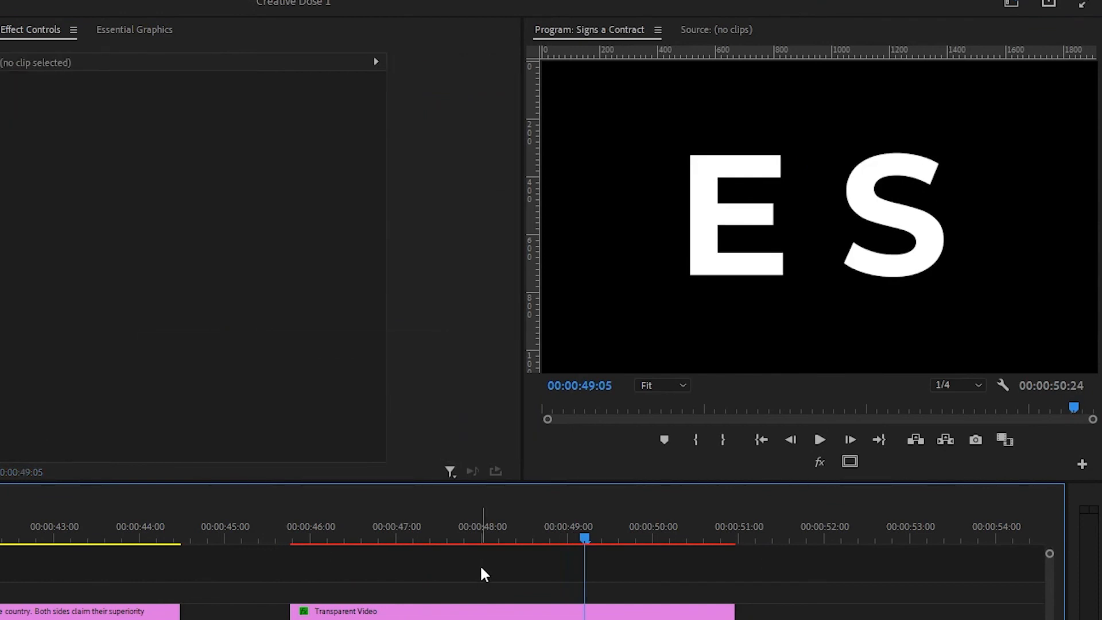
- Save the project, then enlarge and close the ACRYLAMIDE reference screenshot on the Creativity Dose page in Notion
key(ctrl+s)
key(ctrl+s)
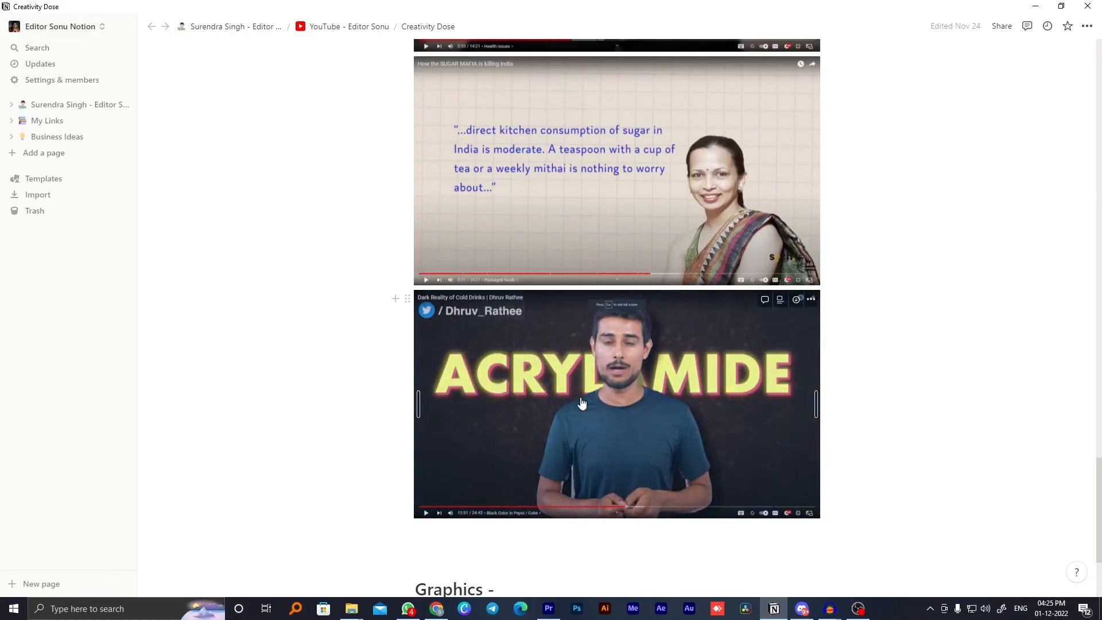
click(554, 380)
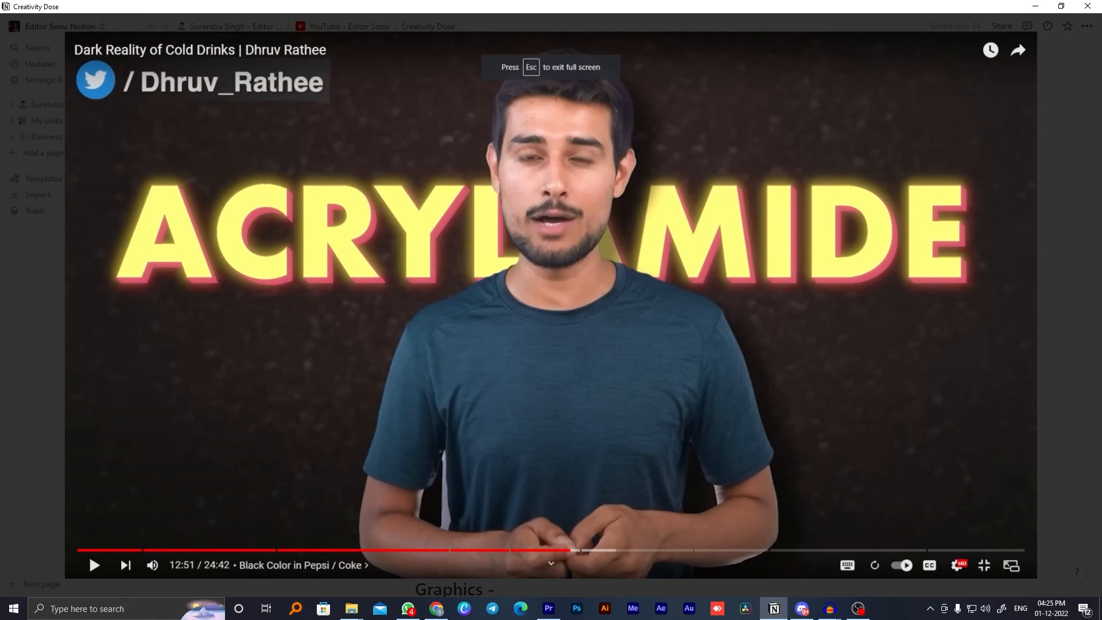
key(Escape)
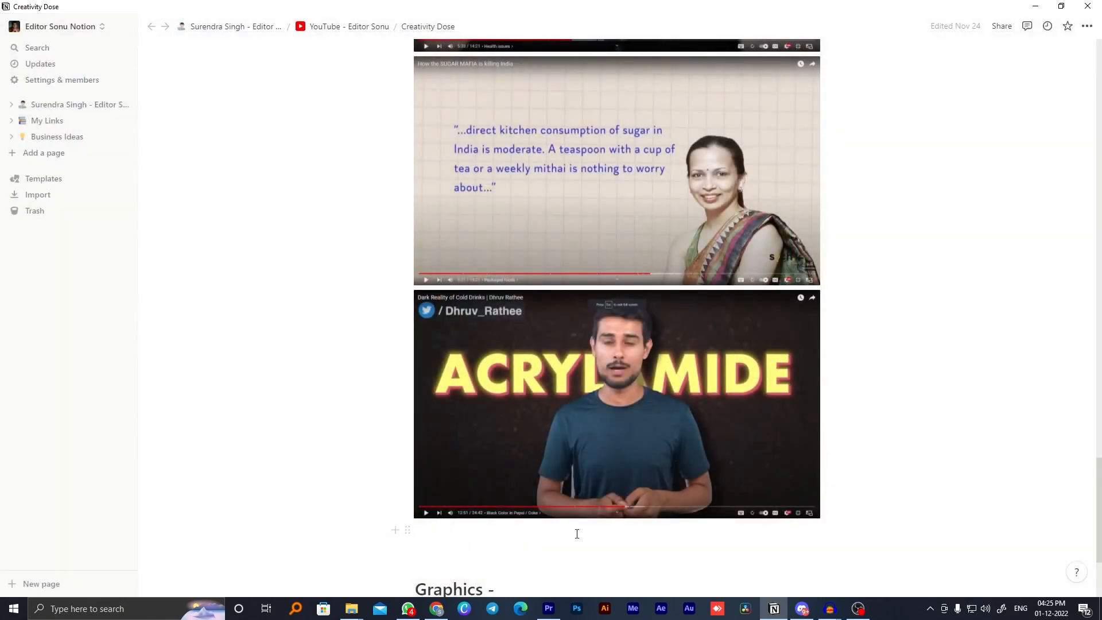
- Switch back to Premiere Pro and select the North India text graphic on V3 with the playhead at 00:00:02:13
click(548, 609)
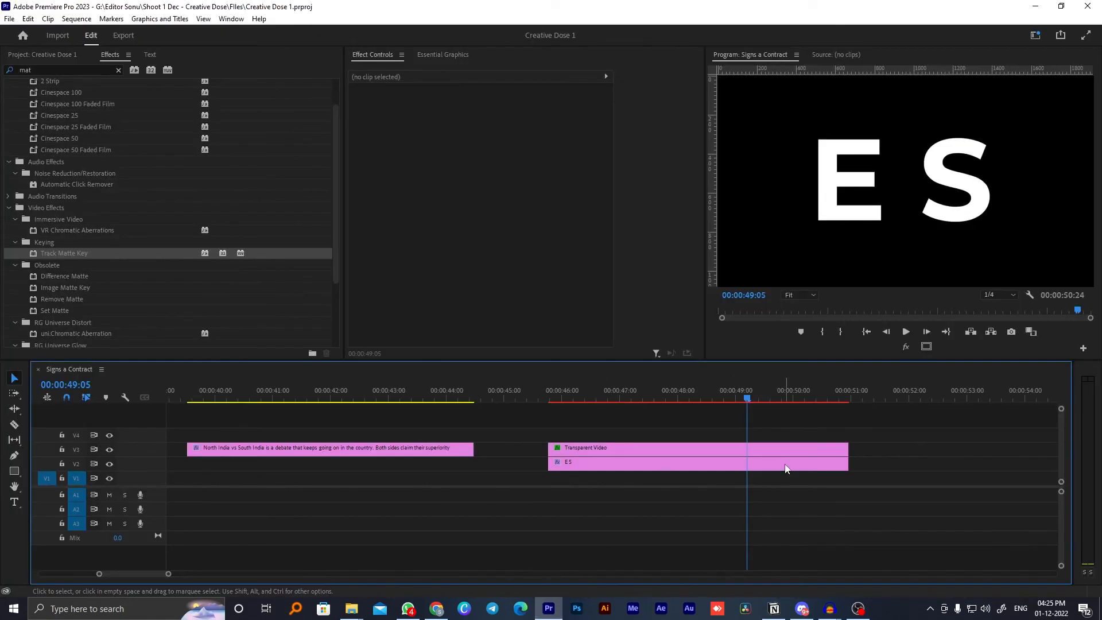
key(minus)
key(minus)
key(minus)
key(minus)
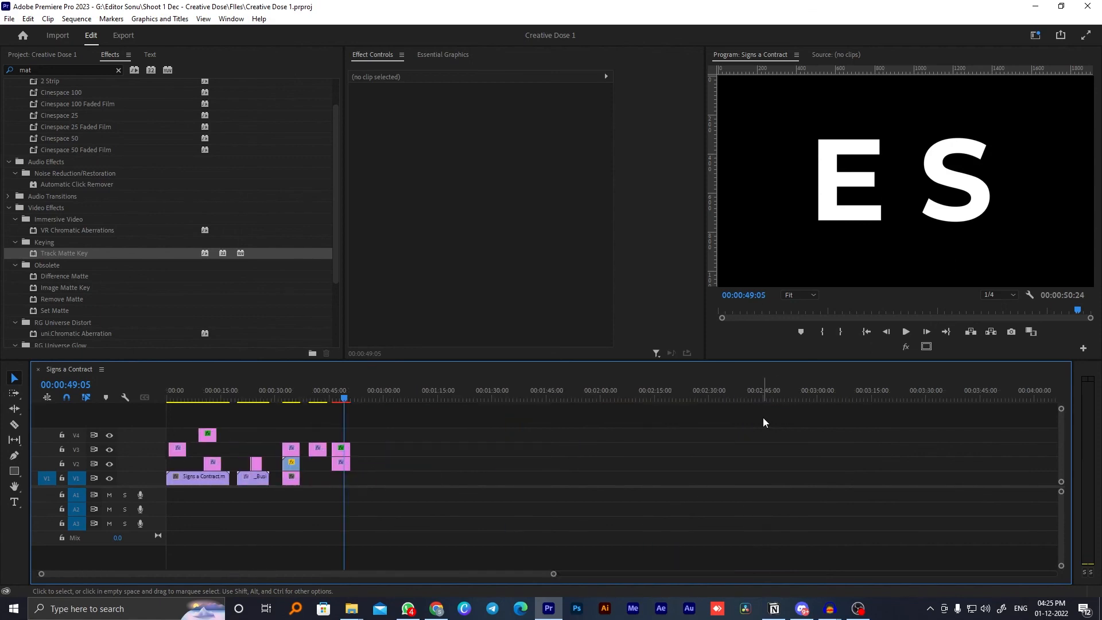
click(343, 400)
mouse_move(172, 400)
mouse_down()
mouse_move(206, 417)
mouse_move(175, 418)
mouse_up()
click(198, 418)
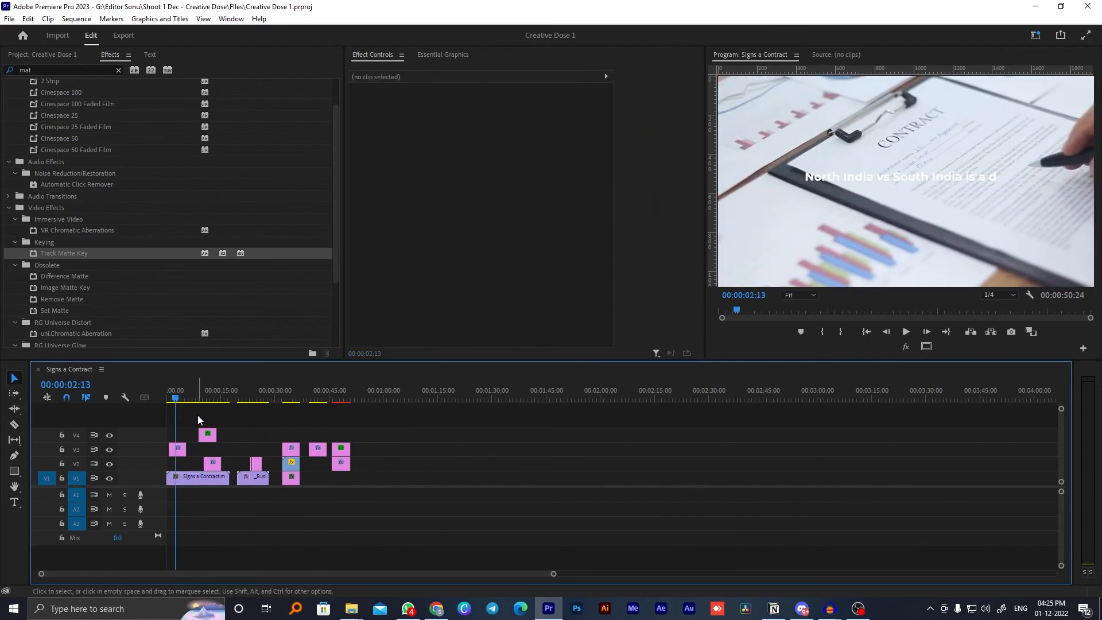
key(equal)
key(equal)
key(equal)
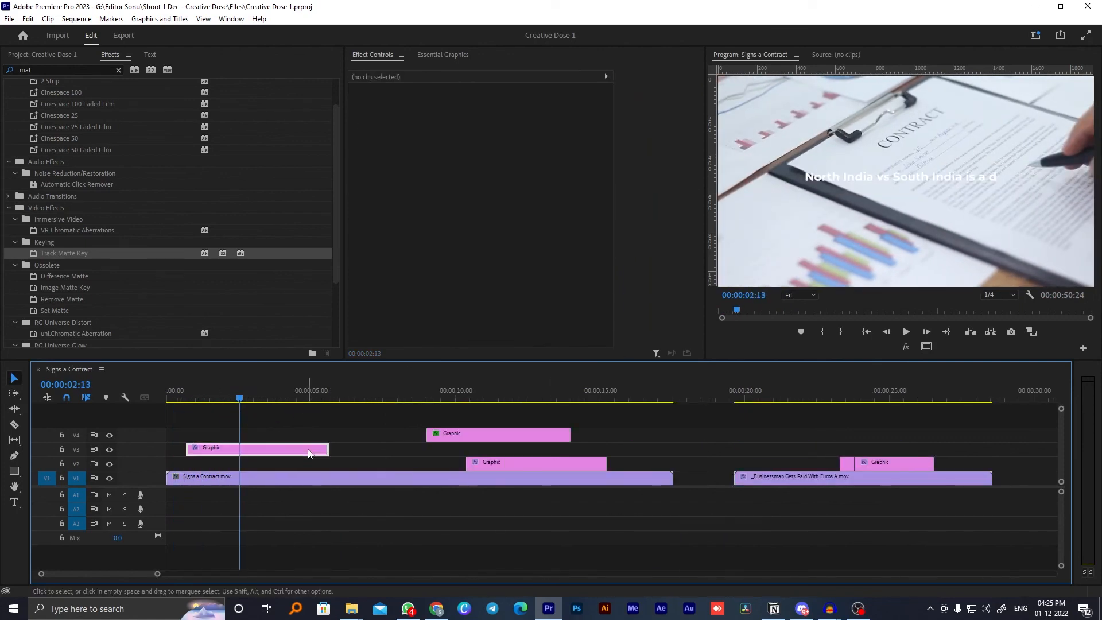
click(309, 453)
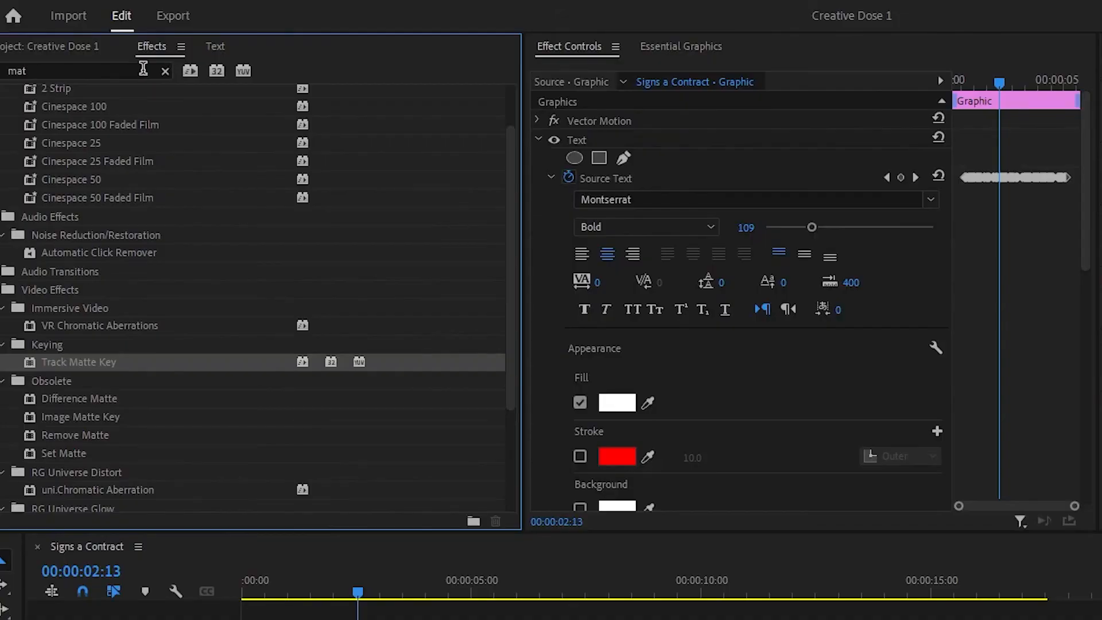
- Find the Drop Shadow effect and apply it to the North India text graphic on V3
click(165, 71)
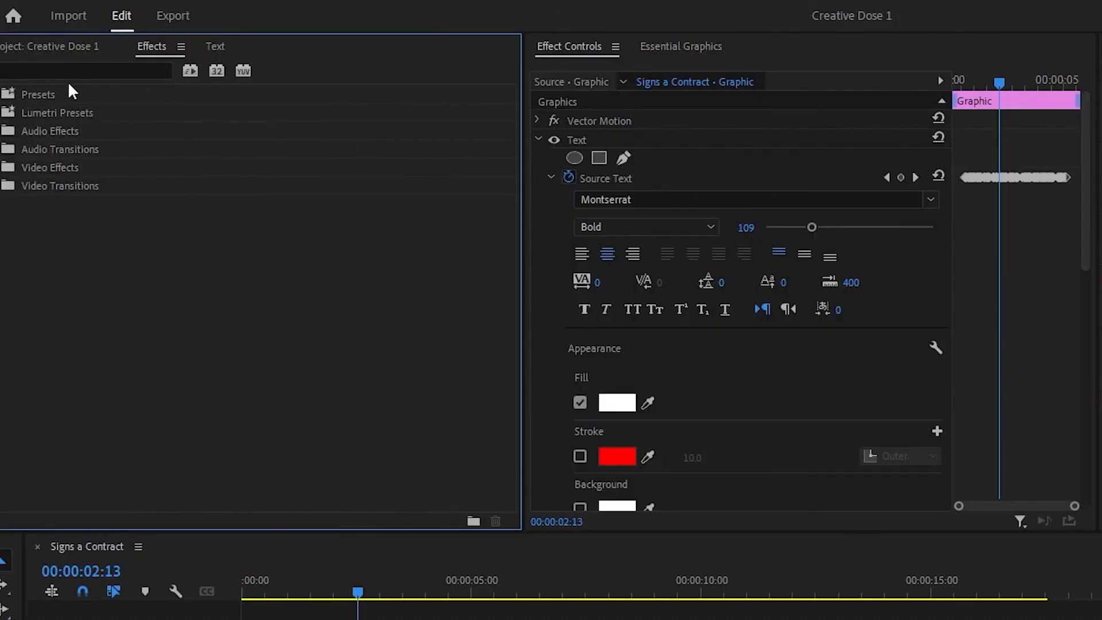
click(138, 71)
text(dr)
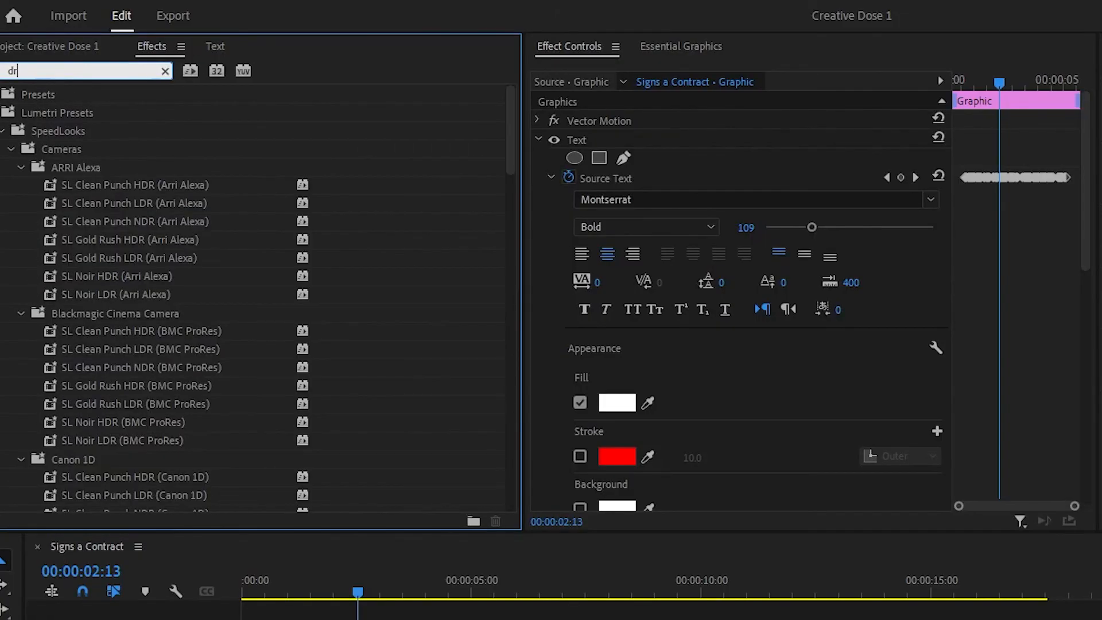
text(op)
click(62, 233)
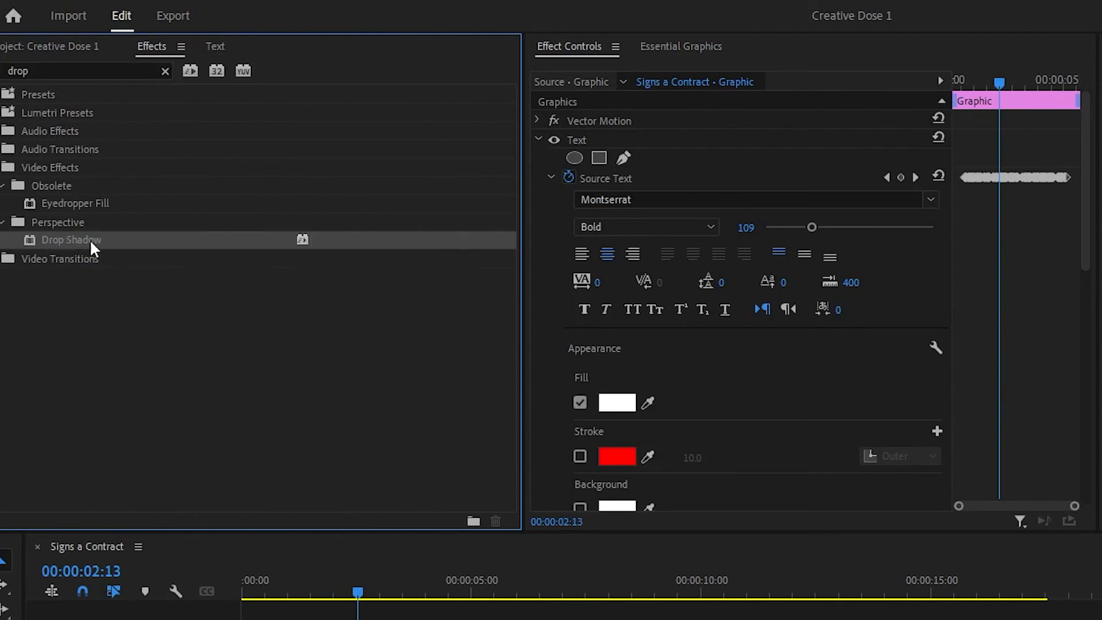
drag(69, 239, 343, 597)
- Set the Drop Shadow's opacity to 100% and softness to 27, and compare the text with the effect off and on
drag(740, 197, 749, 195)
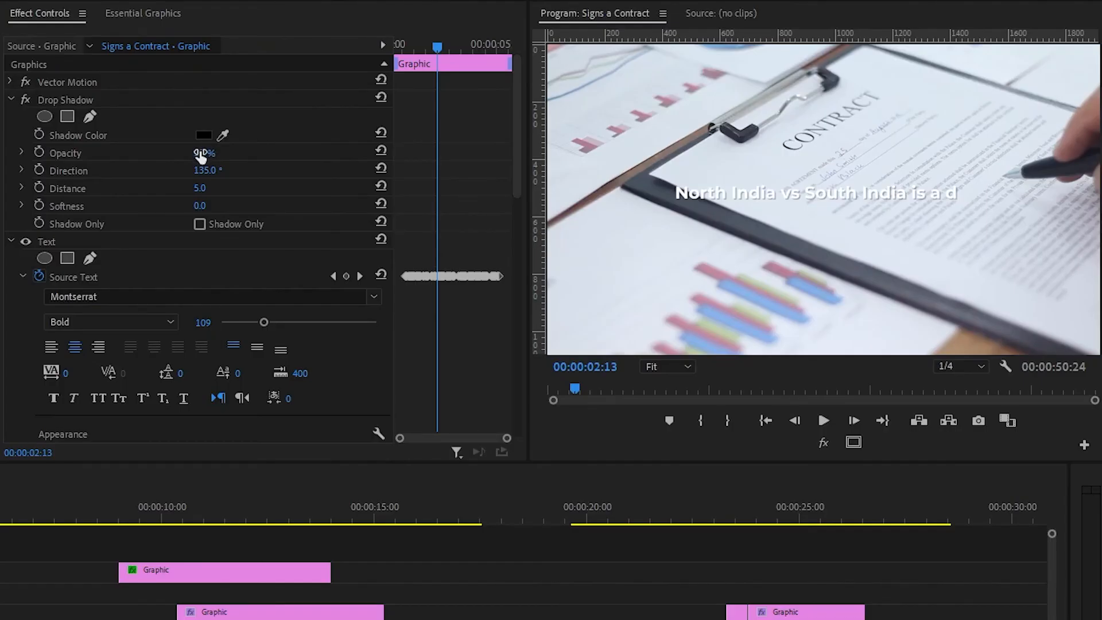
drag(205, 153, 217, 153)
drag(202, 206, 217, 206)
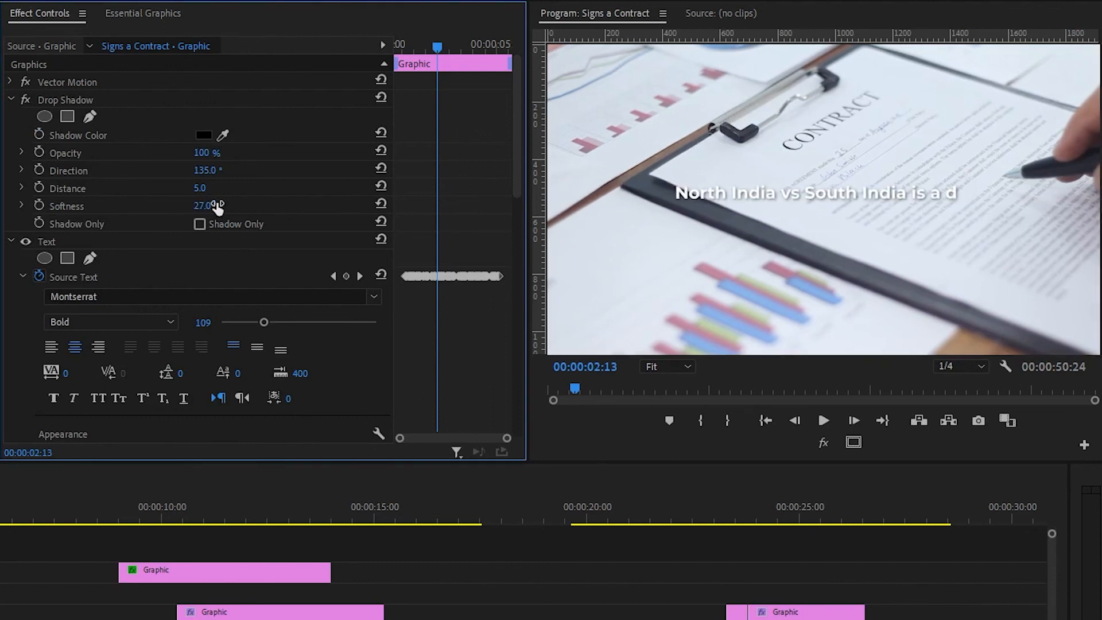
click(29, 97)
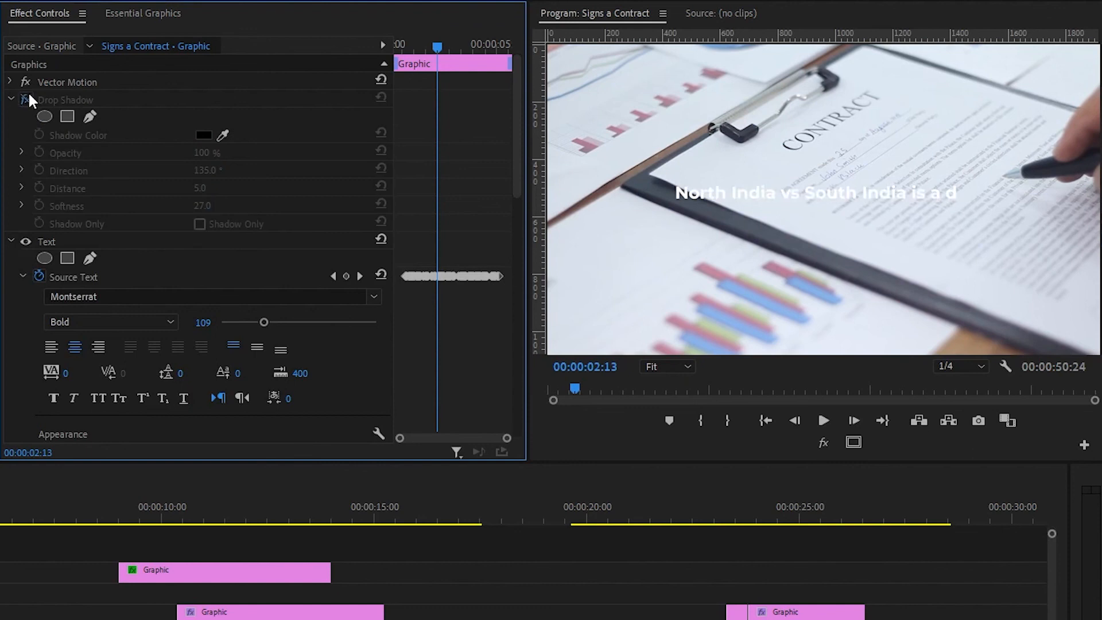
click(29, 97)
- Draw a wide yellow rectangle centred at about 975, 595 in the frame and layer its clip beneath the text graphic
click(26, 532)
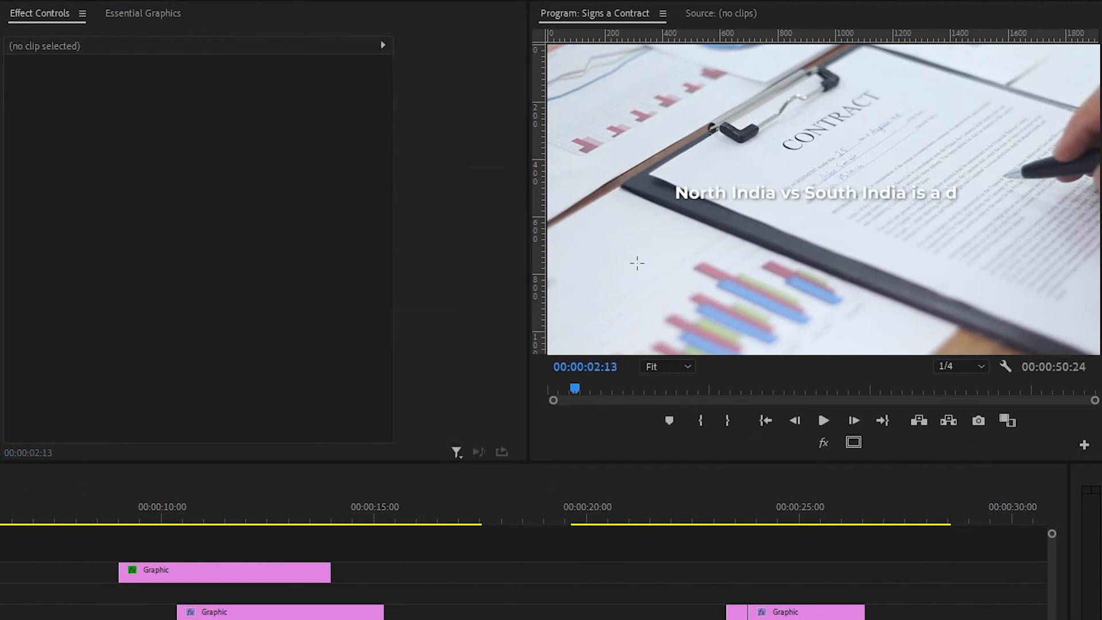
drag(627, 161, 1029, 269)
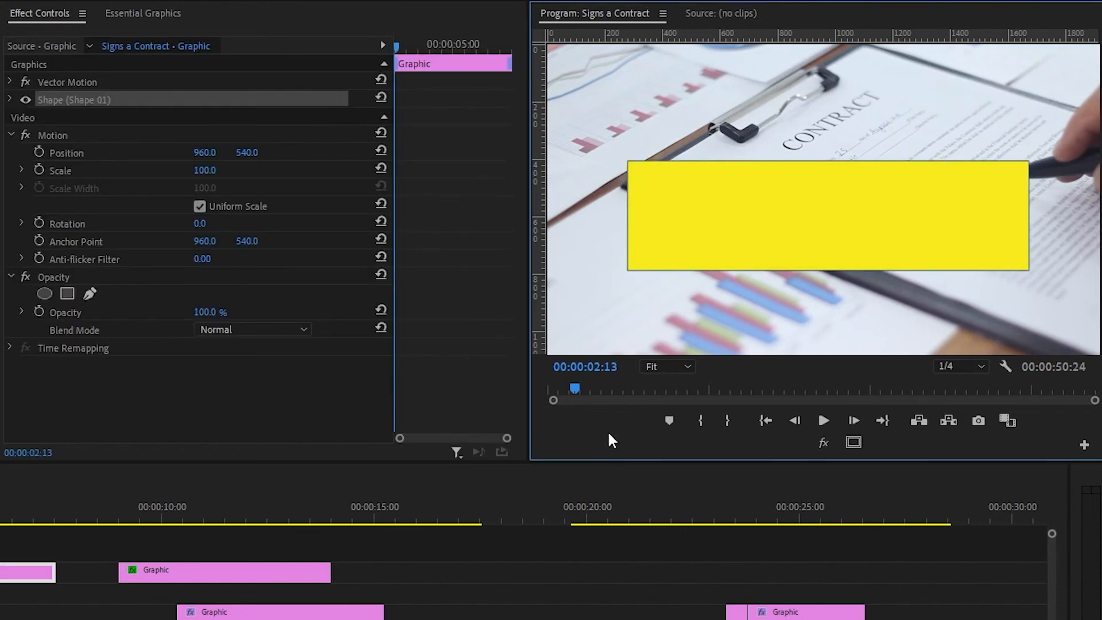
drag(2, 572, 0, 572)
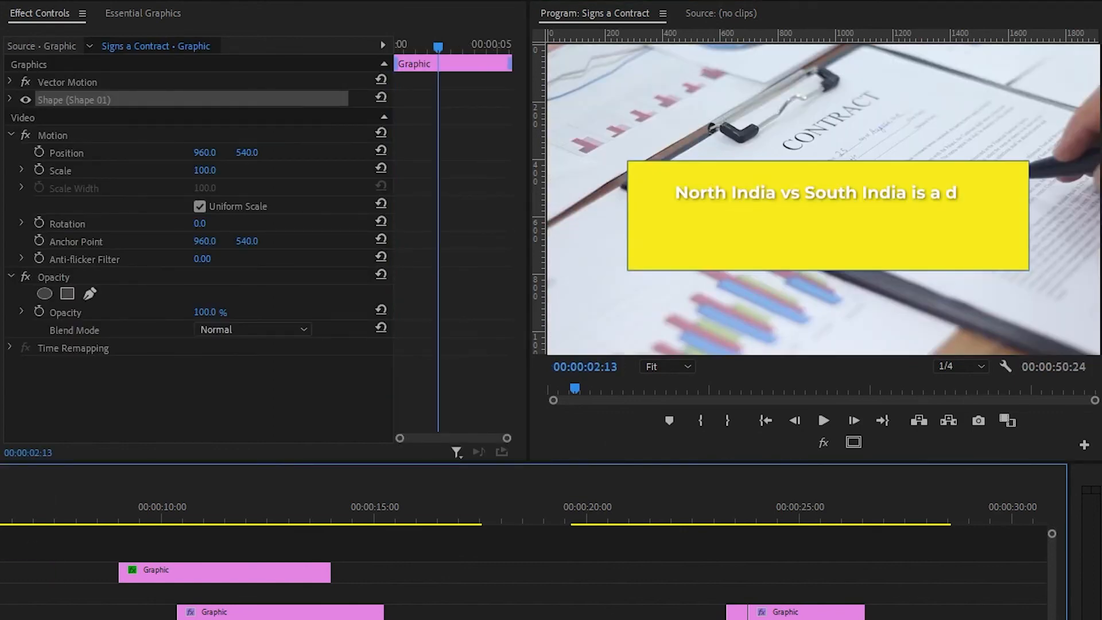
- Recolour the rectangle's fill to near-black sampled from the interface, and preview the text over it from about 00:00:01:03
drag(0, 508, 0, 507)
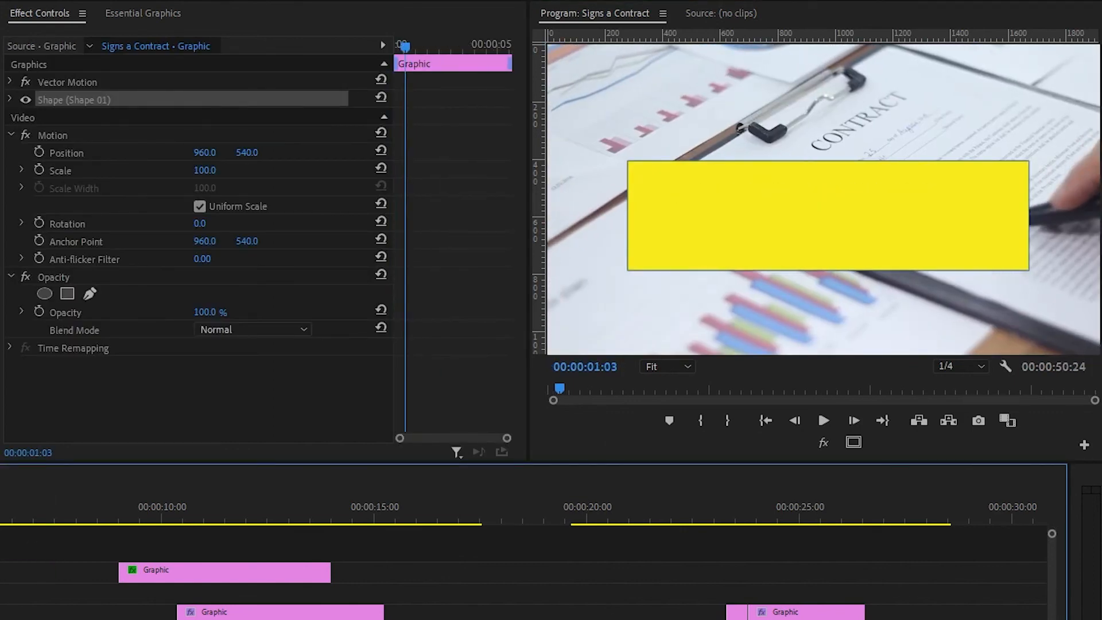
click(10, 98)
click(80, 203)
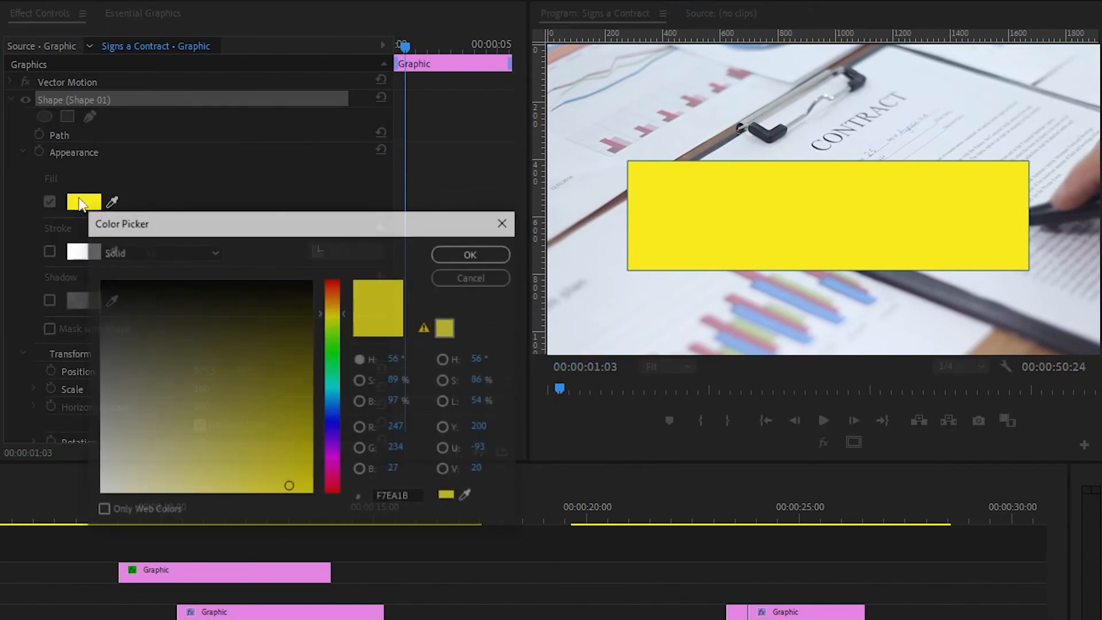
click(471, 278)
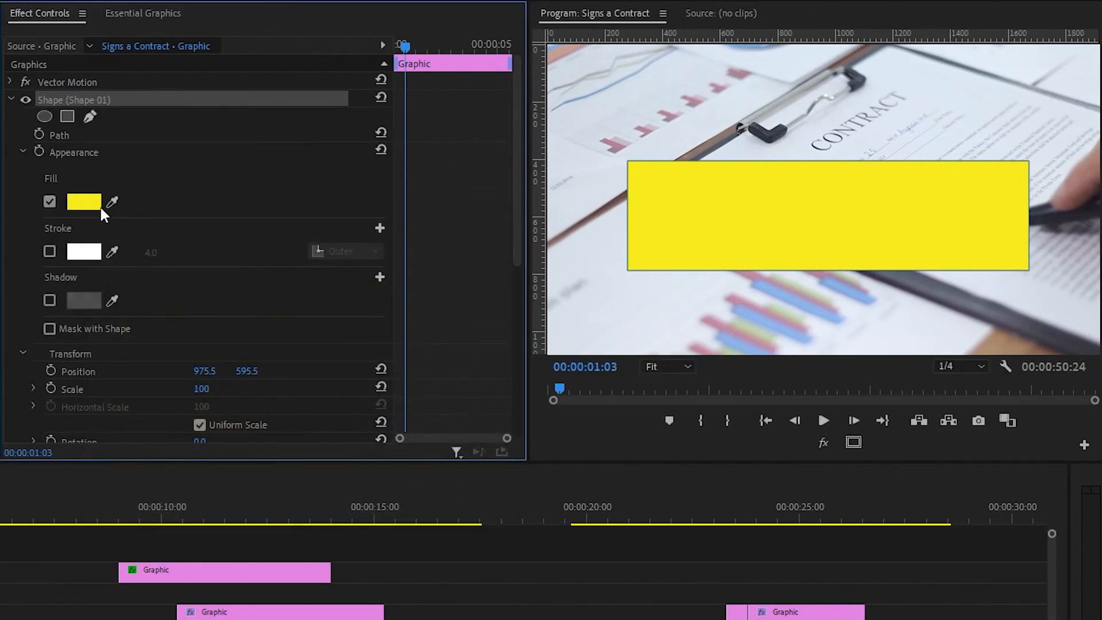
click(113, 202)
click(243, 184)
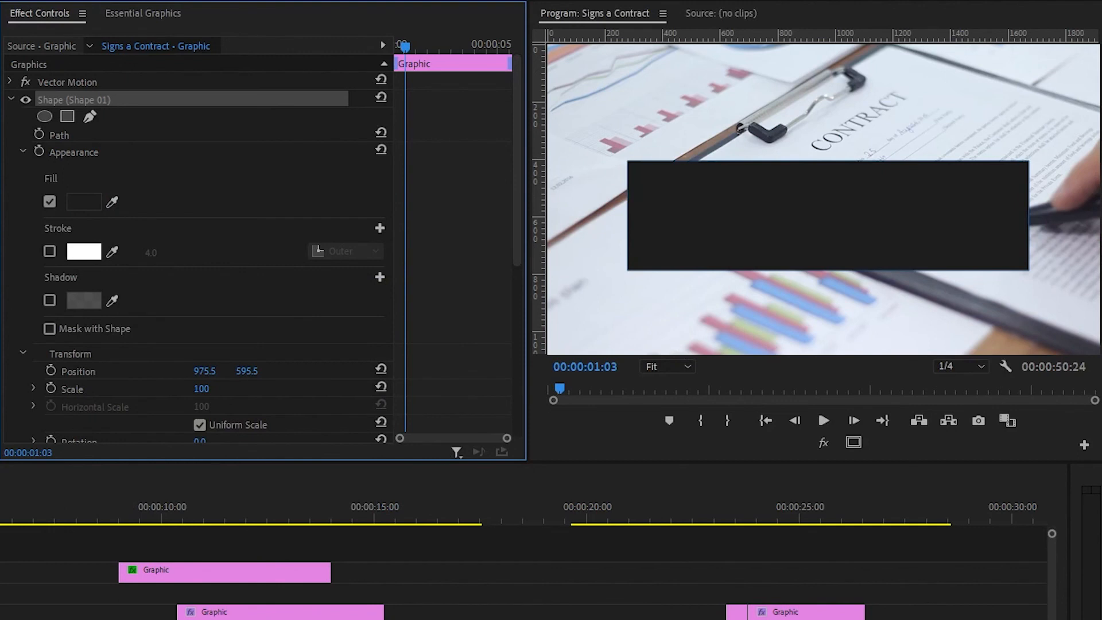
key(space)
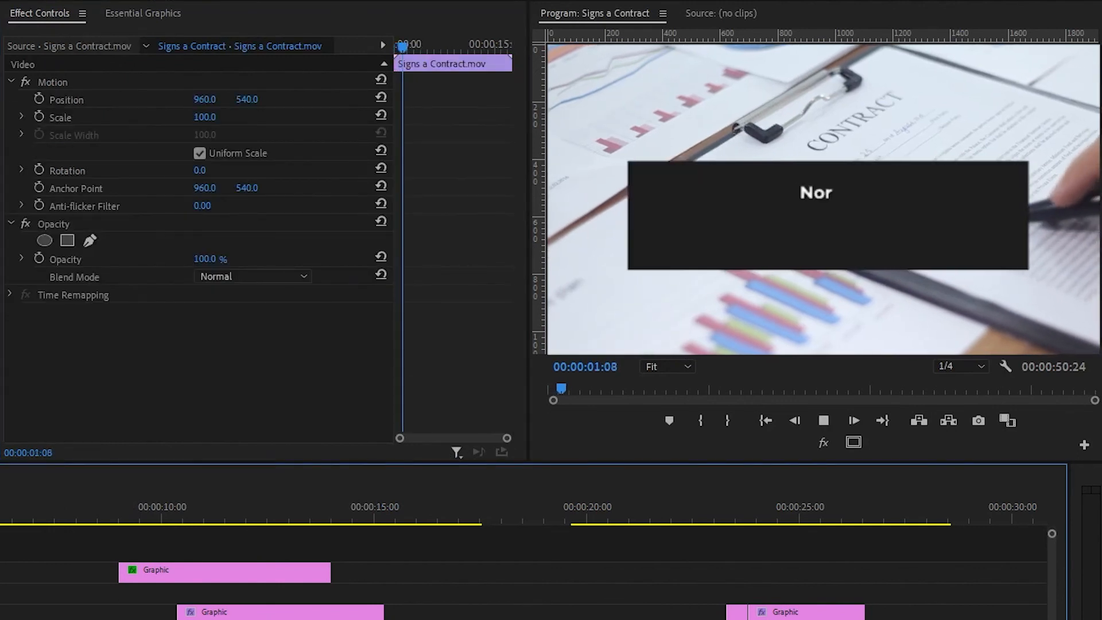
key(space)
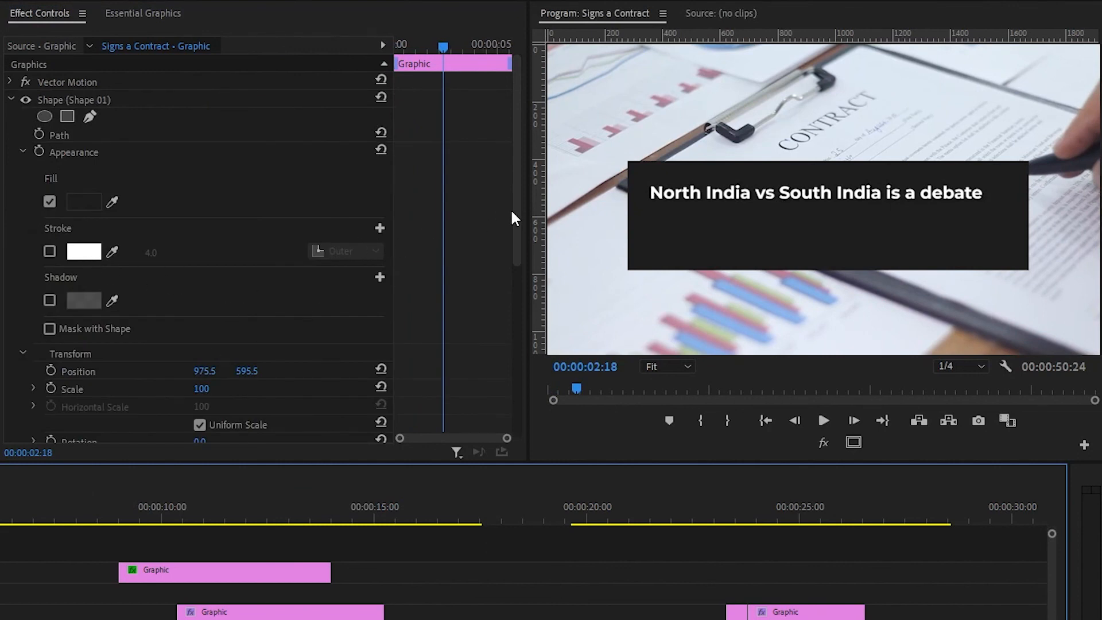
- Delete the black rectangle graphic and remove the Drop Shadow effect from the text graphic
drag(512, 205, 505, 172)
click(17, 561)
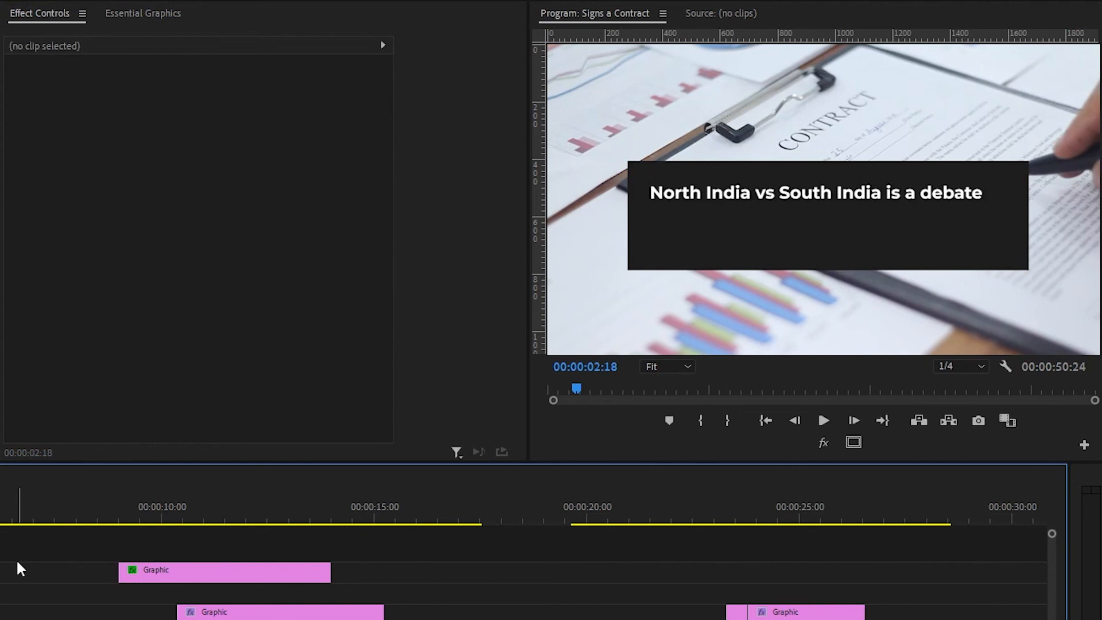
click(1, 612)
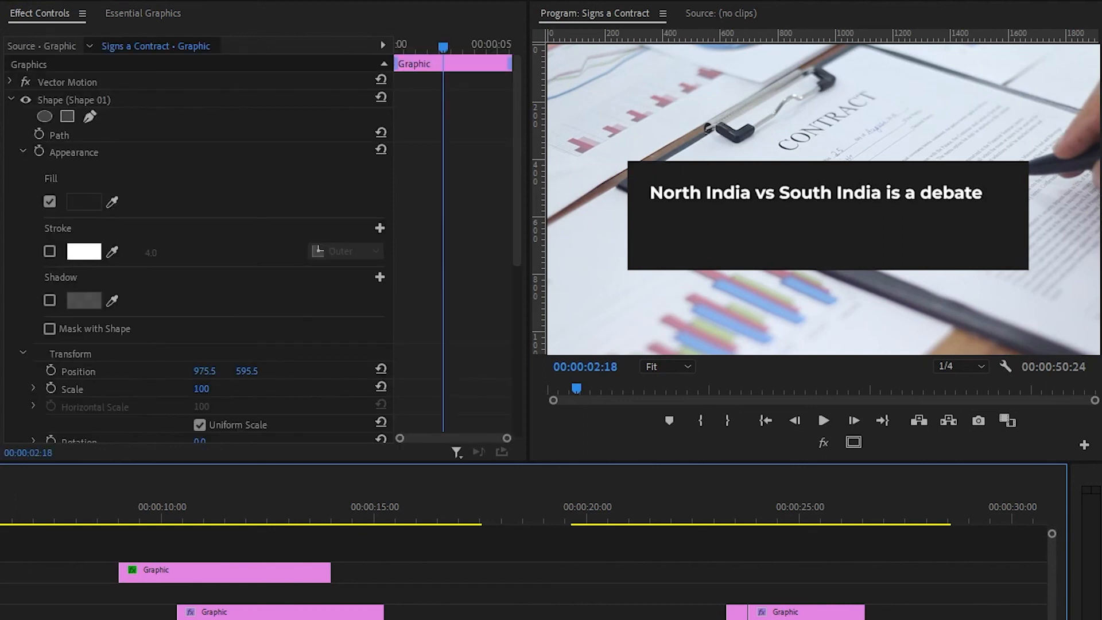
key(Delete)
click(1, 572)
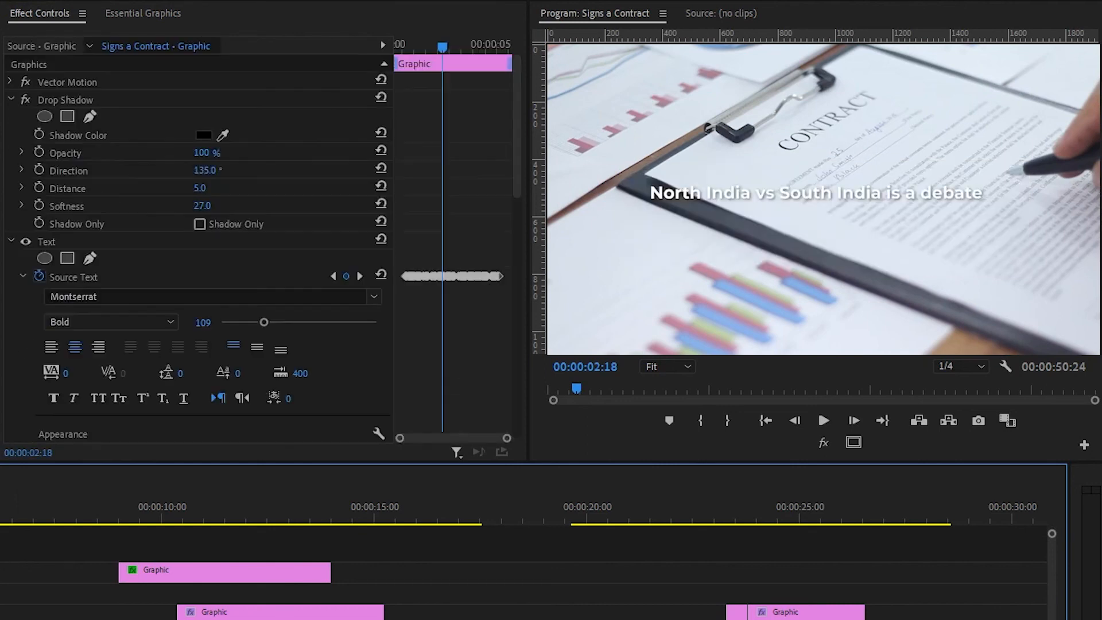
click(85, 96)
key(Delete)
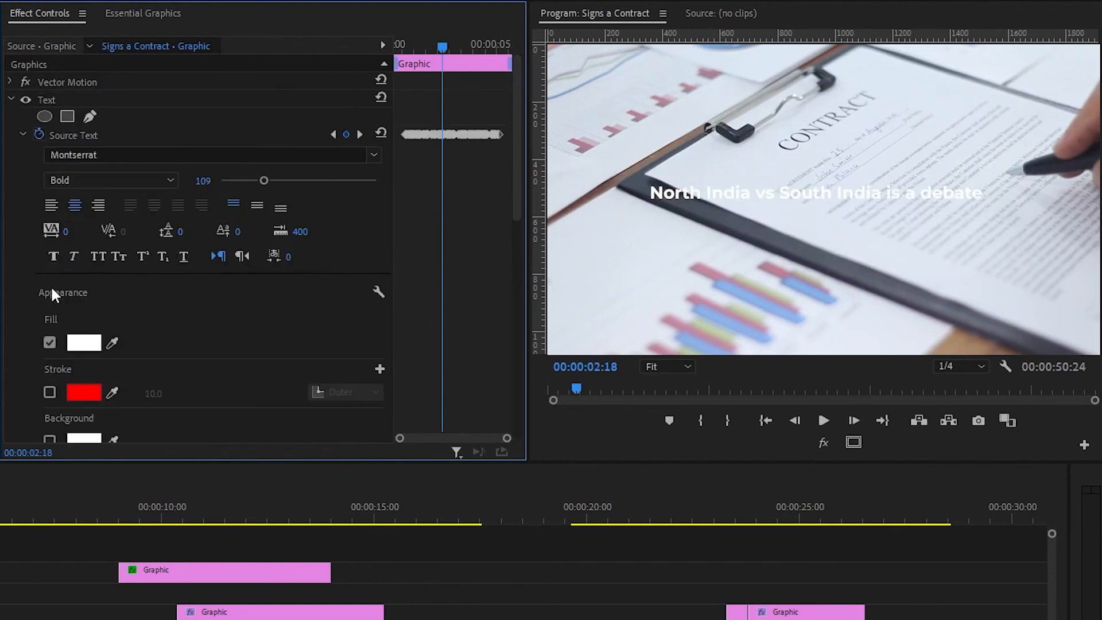
- Enable the stroke on the North India text and set its colour to dark grey 303030
click(49, 392)
click(84, 392)
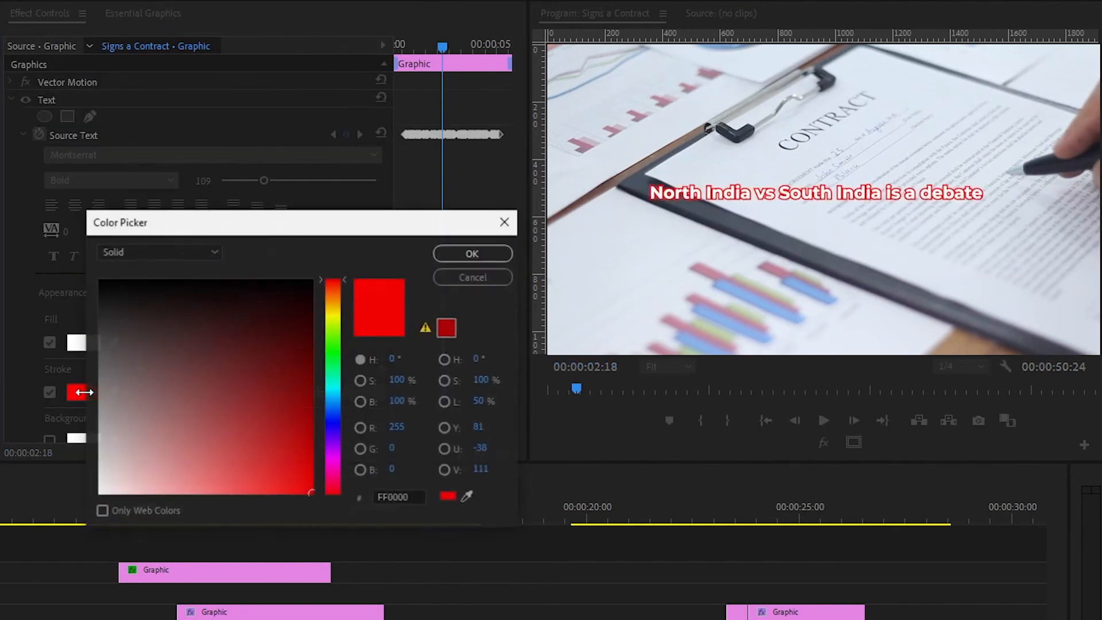
mouse_move(177, 401)
mouse_down()
mouse_move(152, 373)
mouse_move(56, 329)
mouse_up()
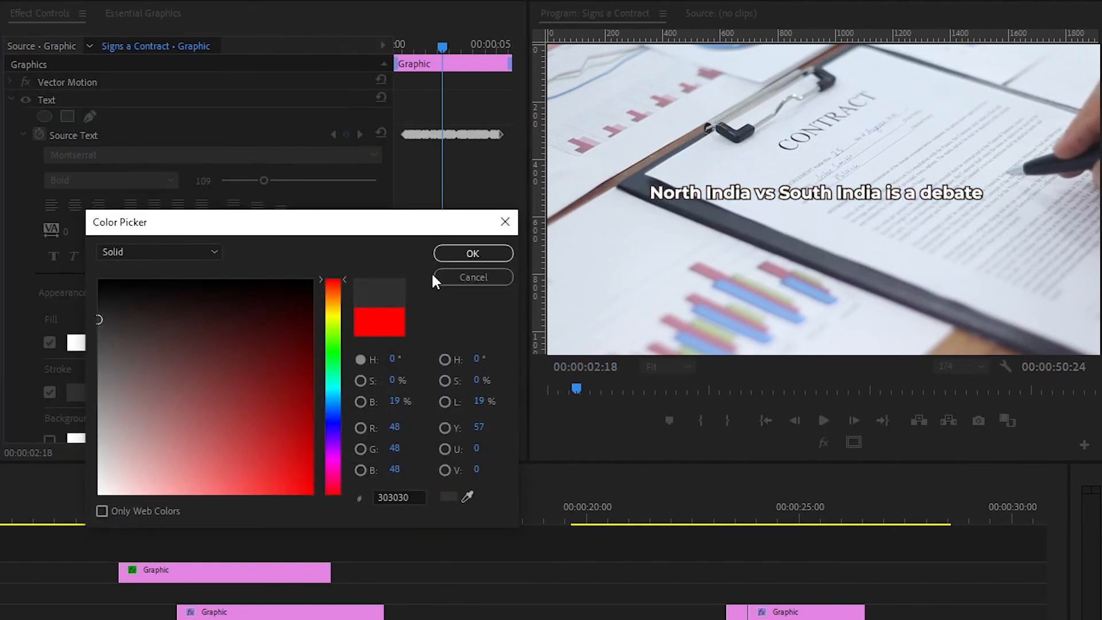
click(465, 253)
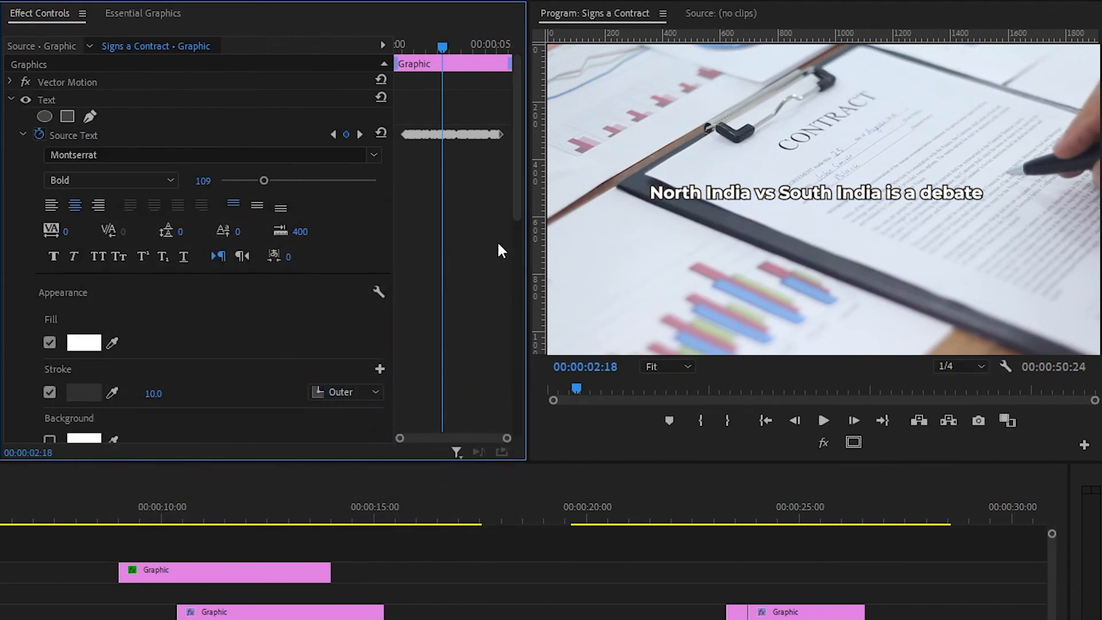
- Toggle the text's stroke off and on twice to compare its readability over the footage
click(54, 391)
click(55, 391)
click(54, 391)
click(55, 391)
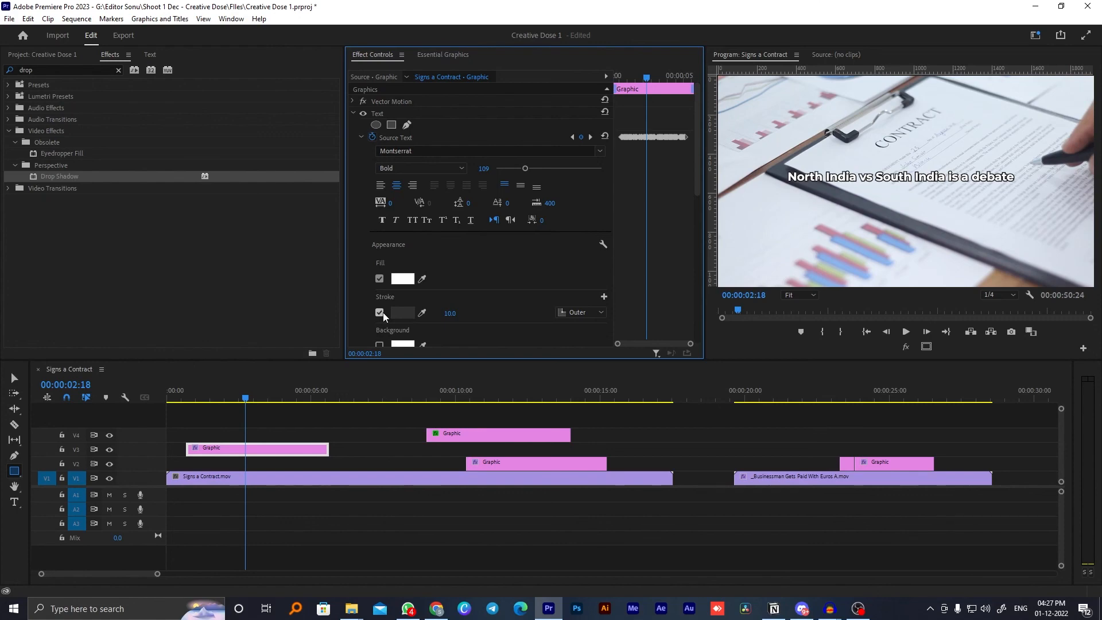
- Switch to Chrome to view the paused South versus North India reference video, then open the Rajeev Mehta YouTube channel page
click(438, 612)
click(397, 9)
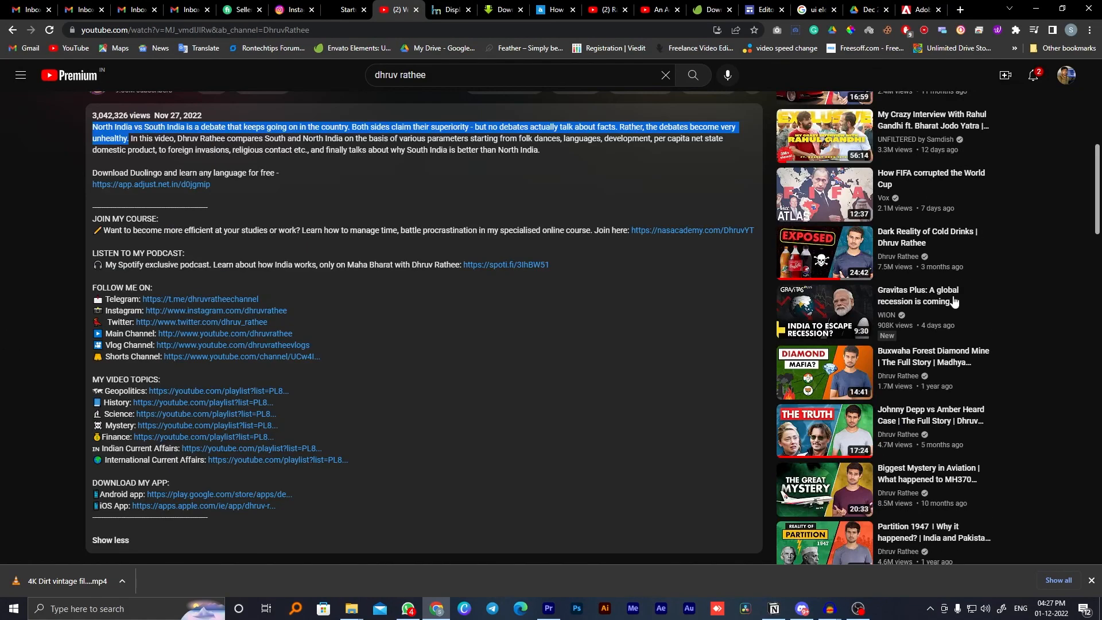
scroll(289, 344, up, 8)
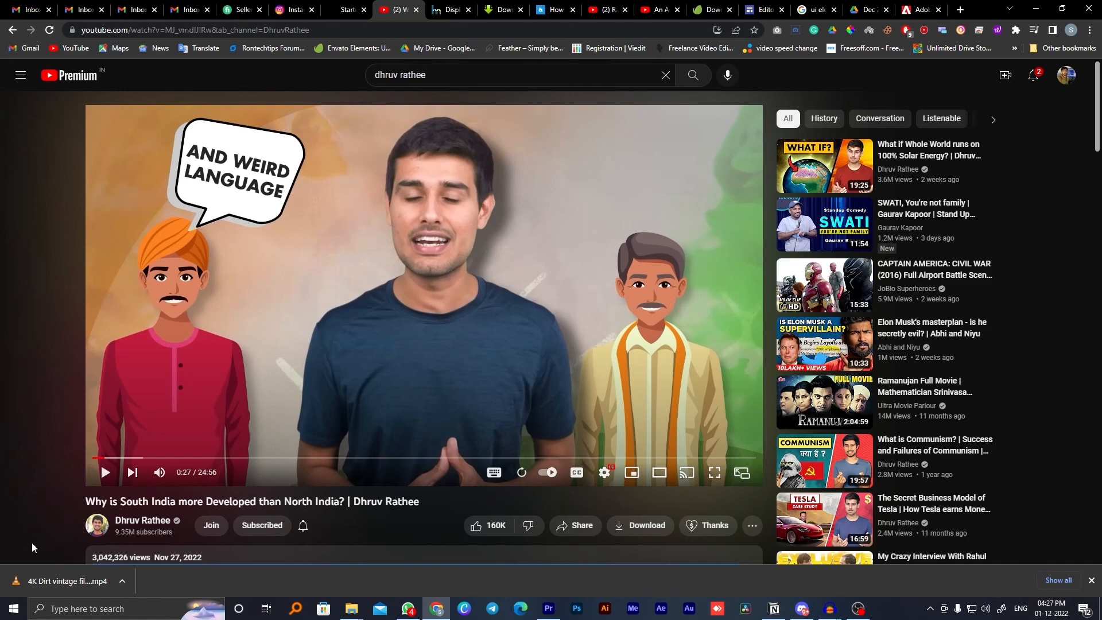
click(605, 10)
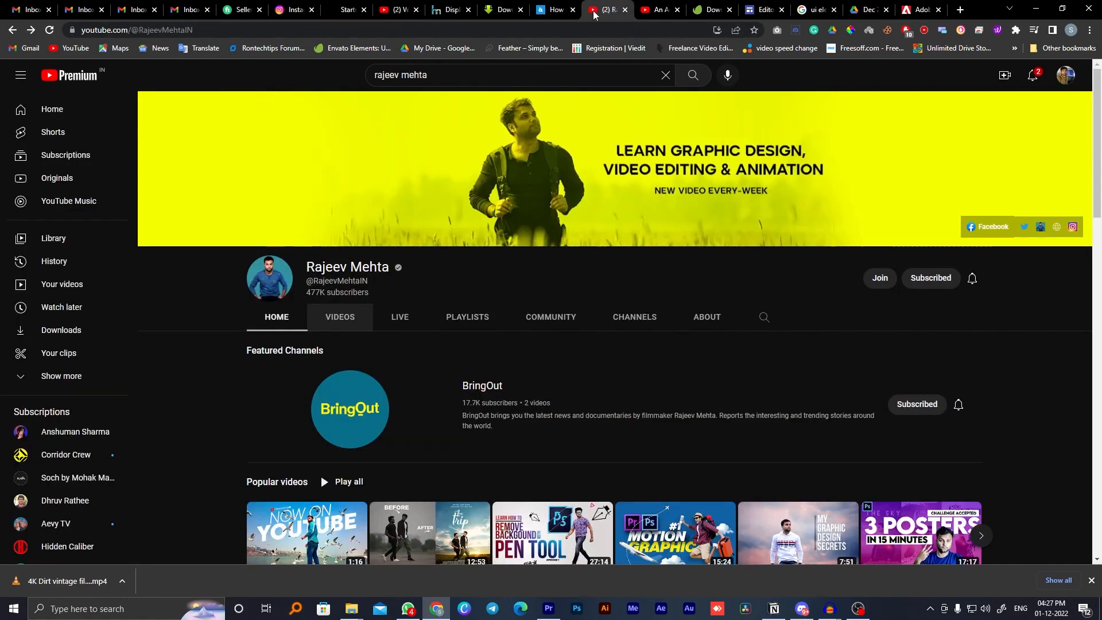